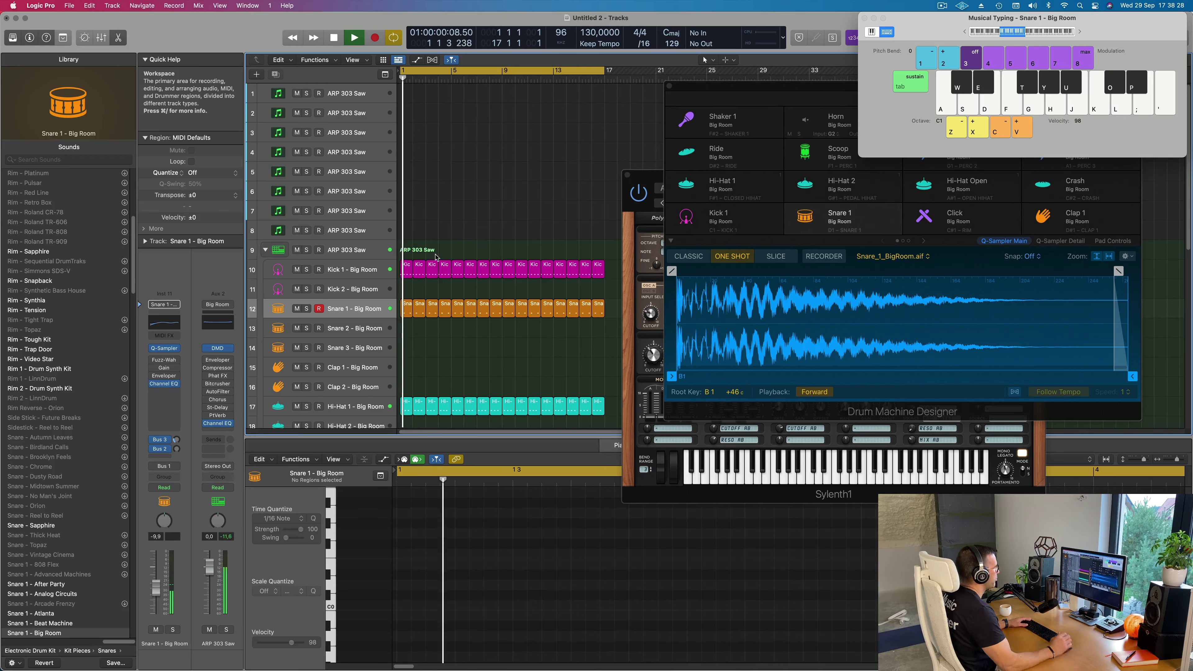
Stop playback on the first ARP 303 Saw track and load the FactoryBank2 sound bank into its Sylenth1 instrument.
click(353, 94)
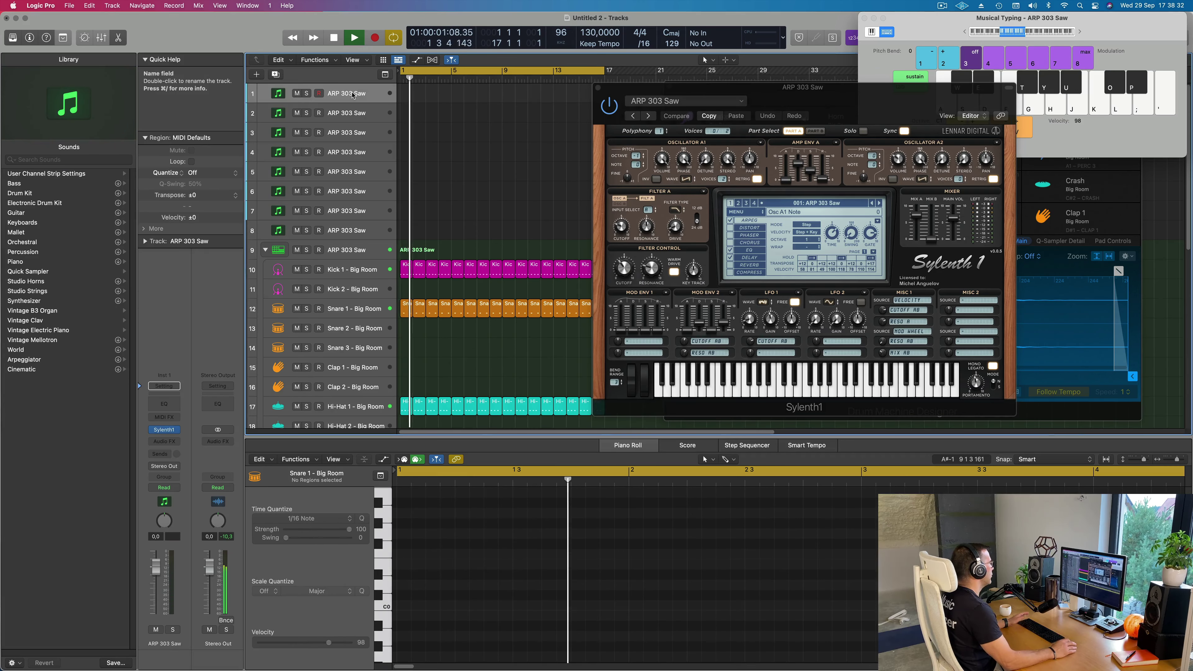
key(space)
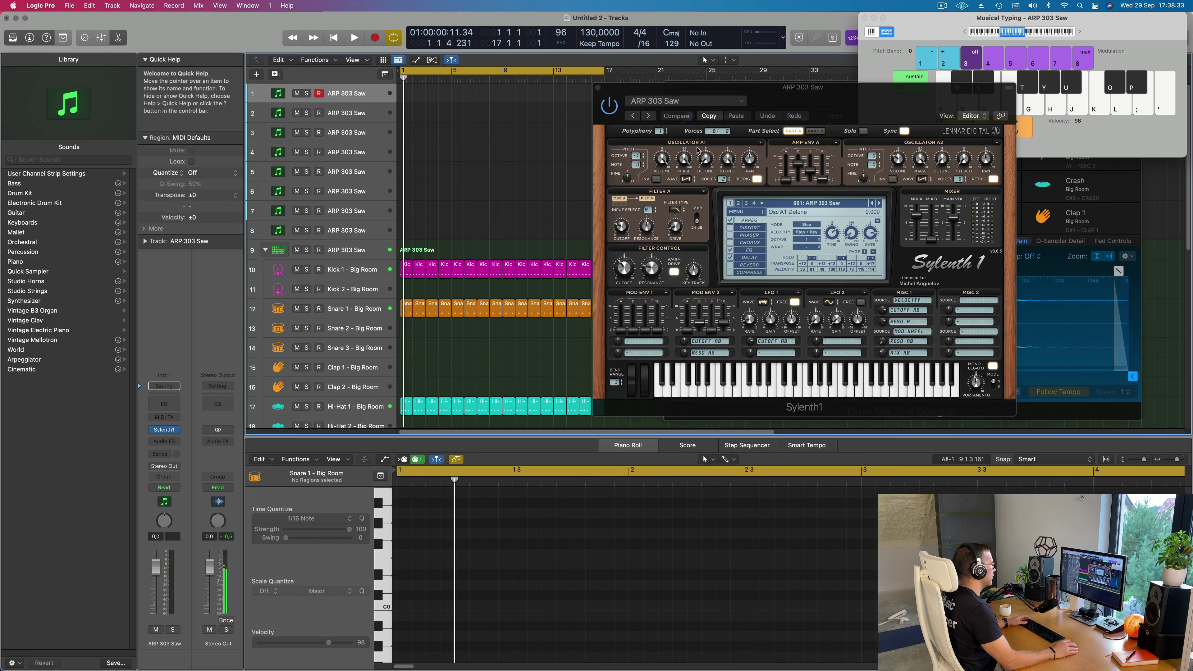
click(754, 212)
mouse_move(797, 232)
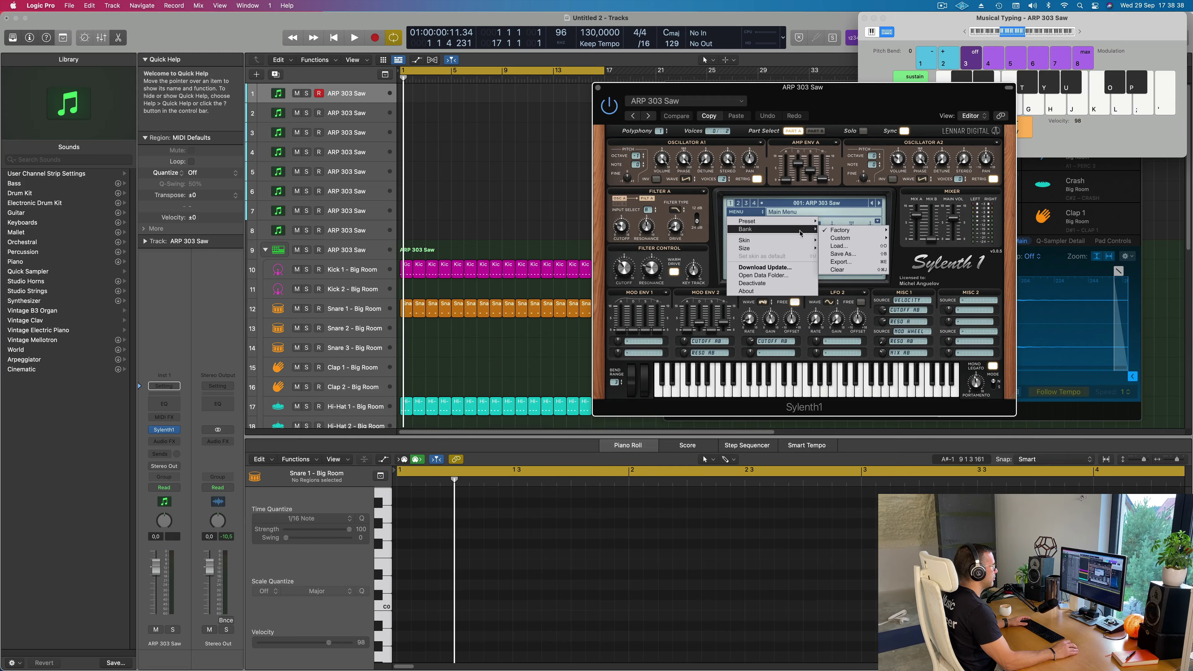
mouse_move(857, 234)
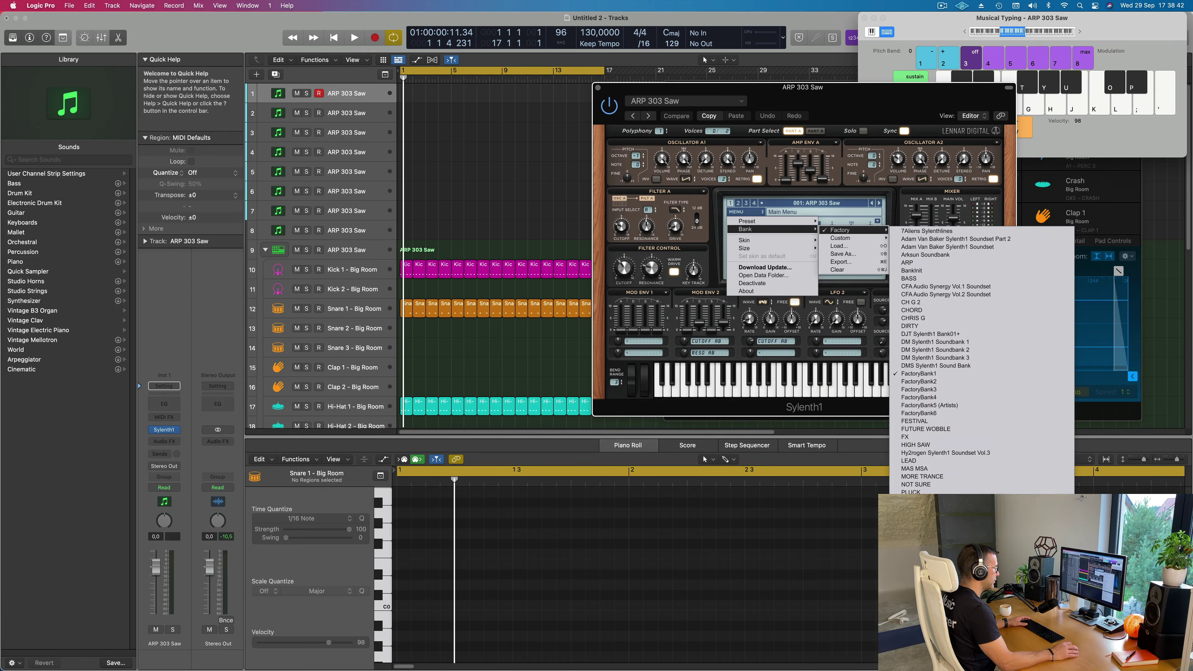
click(919, 381)
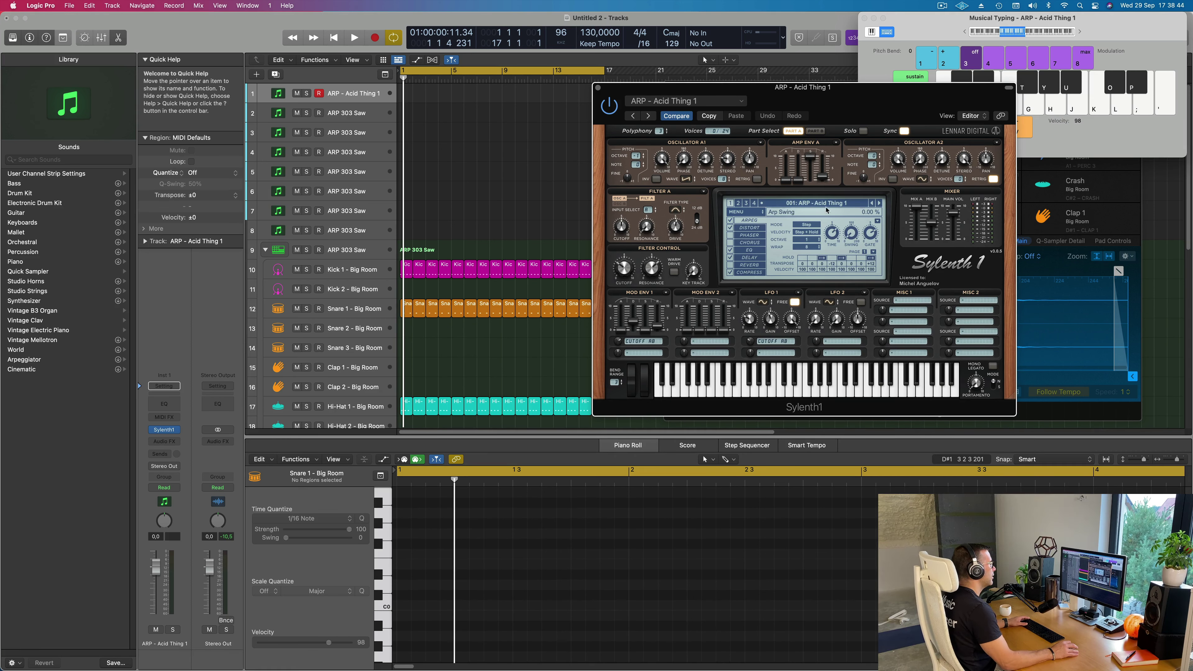
Load the BASS - Acid Bass preset in Sylenth1 and reposition the instrument window over the arrangement.
click(827, 205)
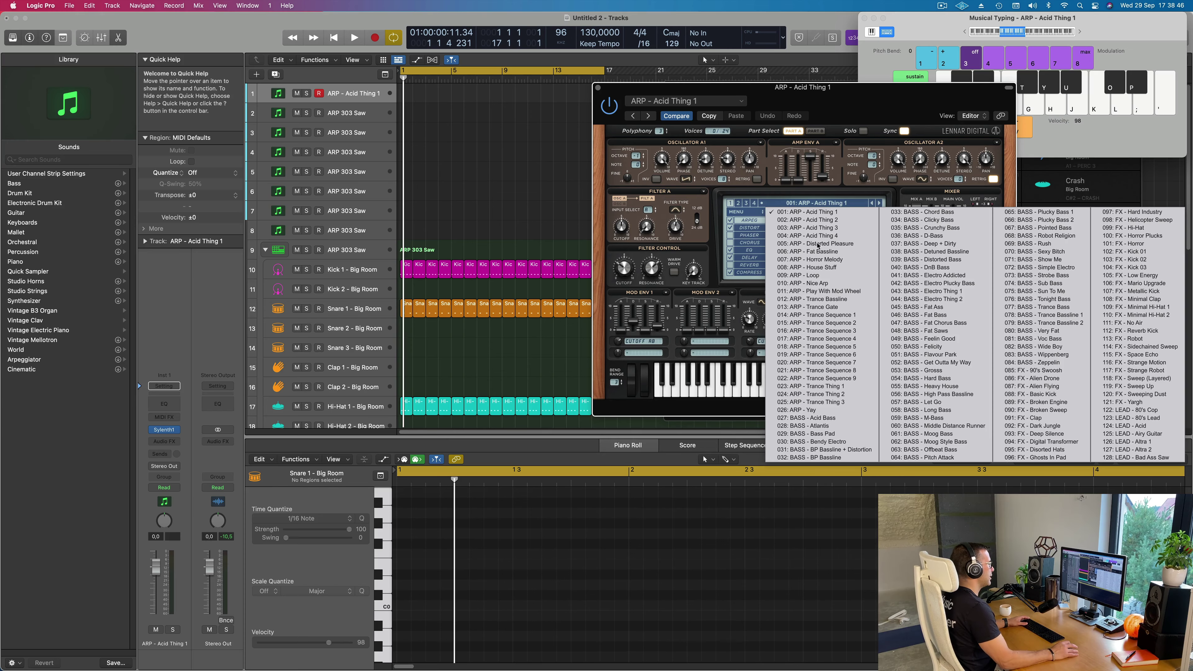
click(818, 420)
drag(831, 102, 742, 104)
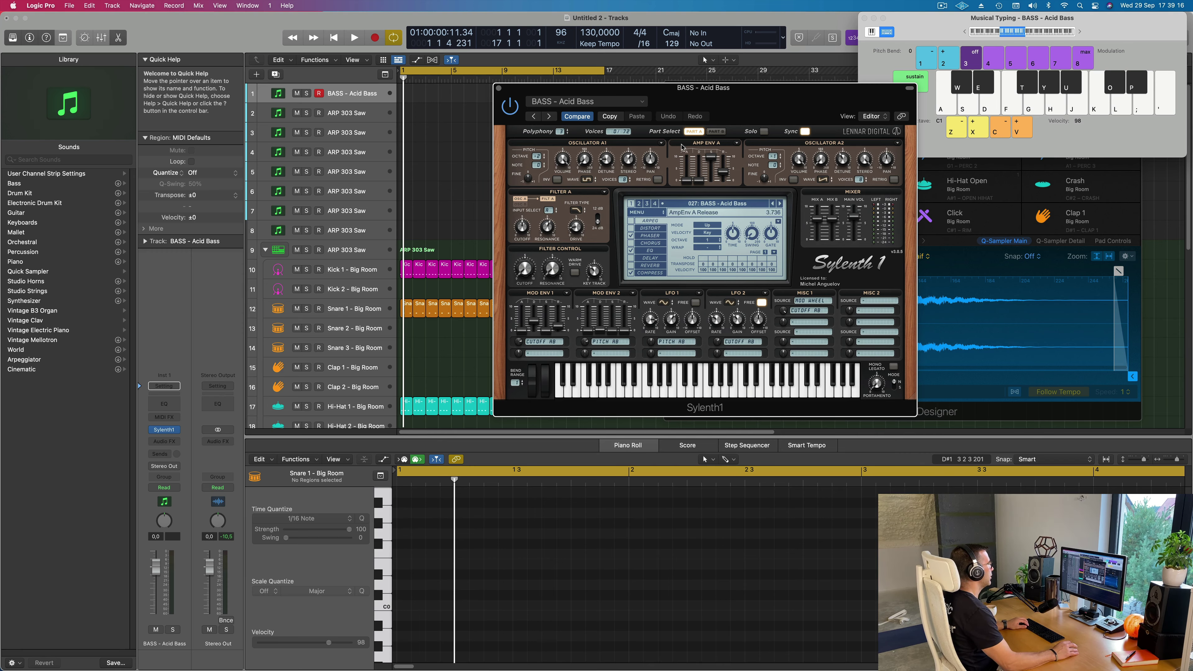
drag(753, 101, 776, 97)
Play the beat, try the Acid Bass sound over it with a few notes, and lower the track's volume to -8.2 dB.
key(space)
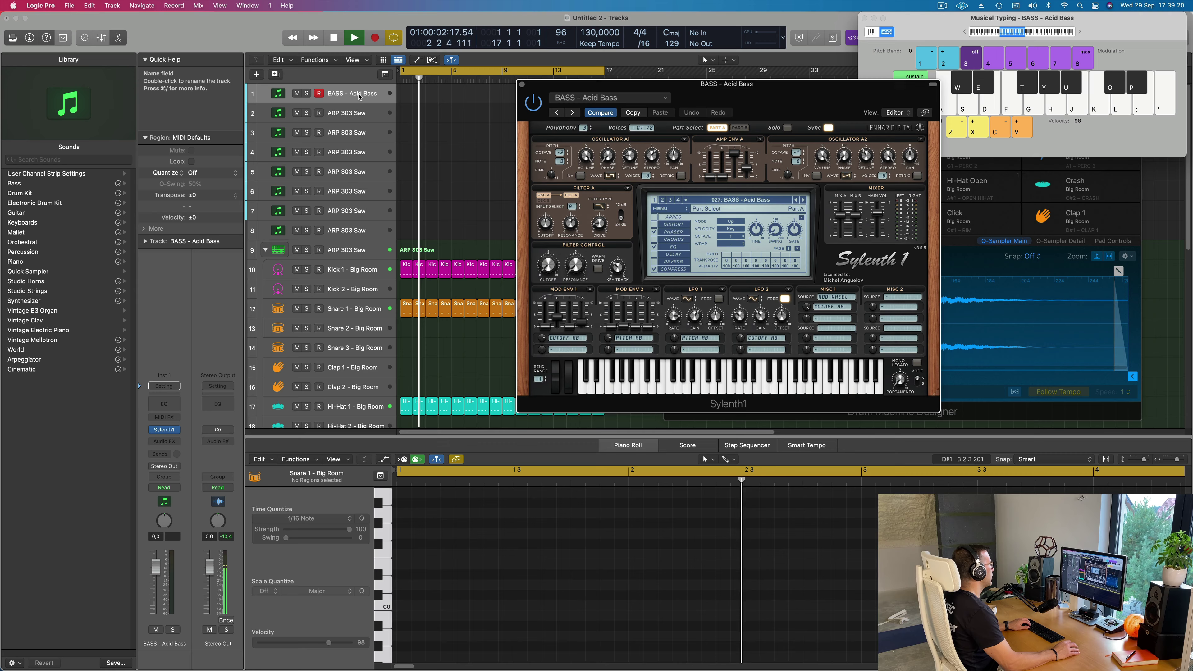
click(359, 97)
key(g)
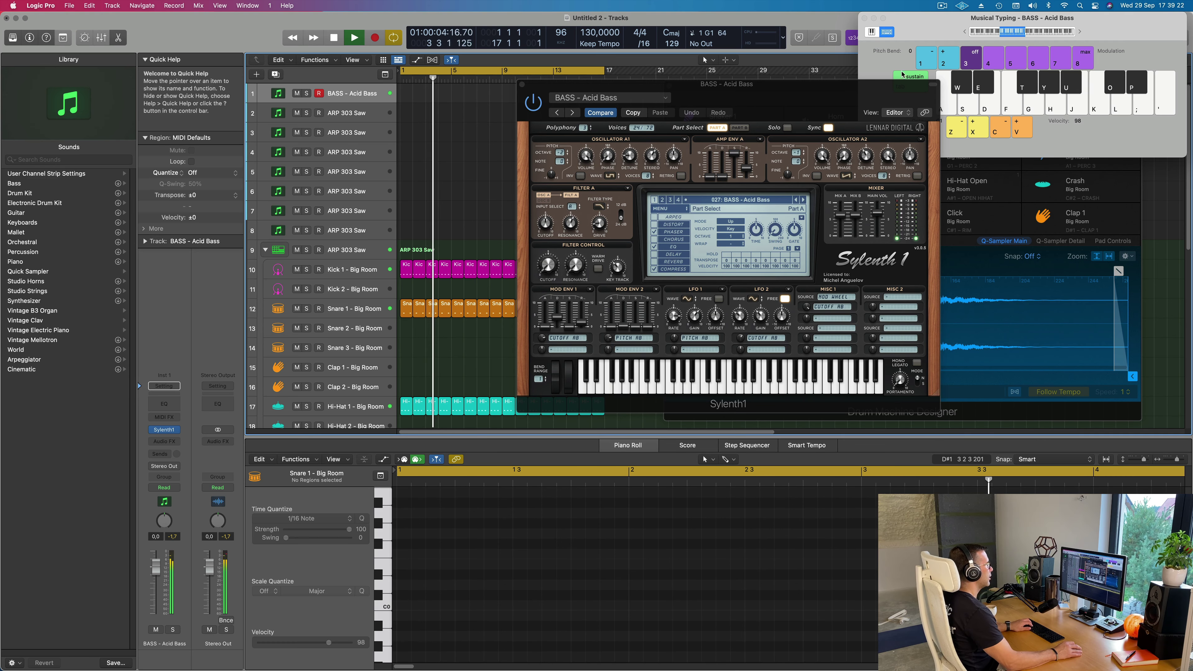
key(h)
drag(155, 567, 155, 586)
key(f)
key(h)
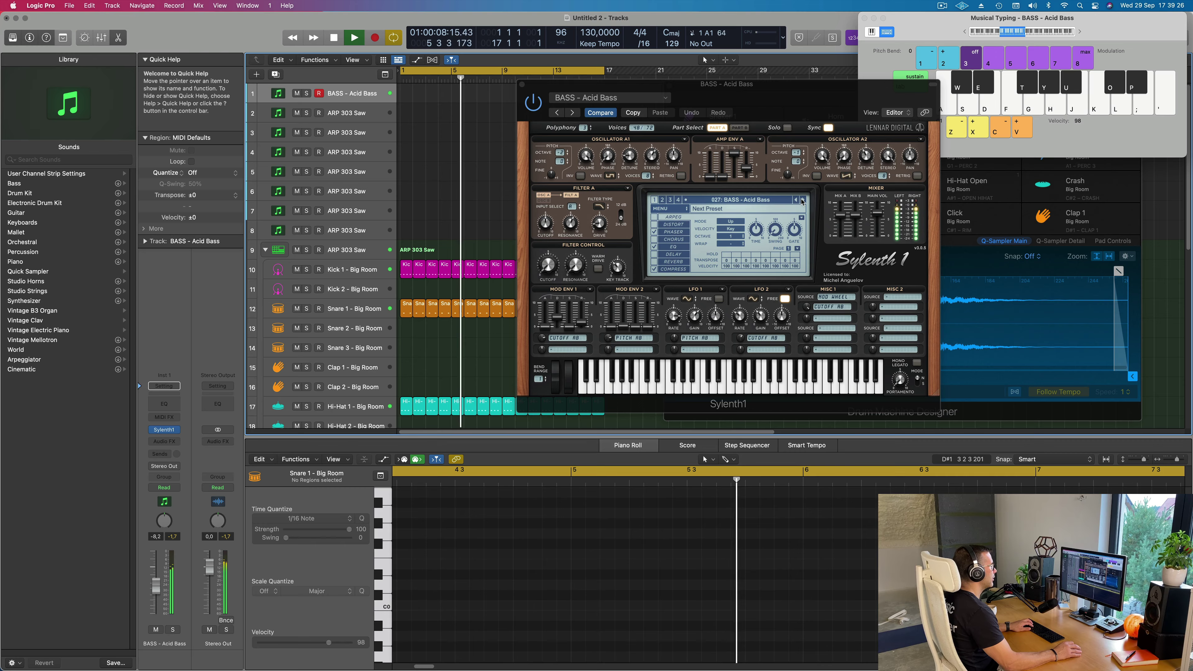
Switch Sylenth1 to the BASS - Atlantis preset and play test notes over the beat.
click(802, 201)
key(h)
key(h)
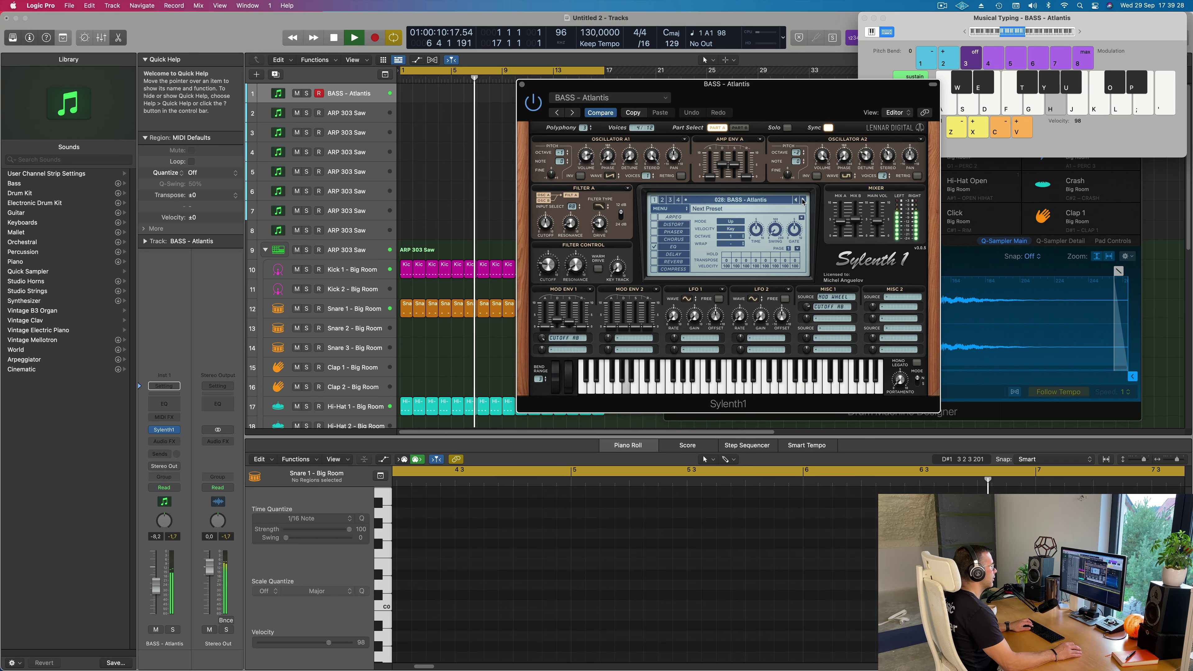
key(d)
key(d)
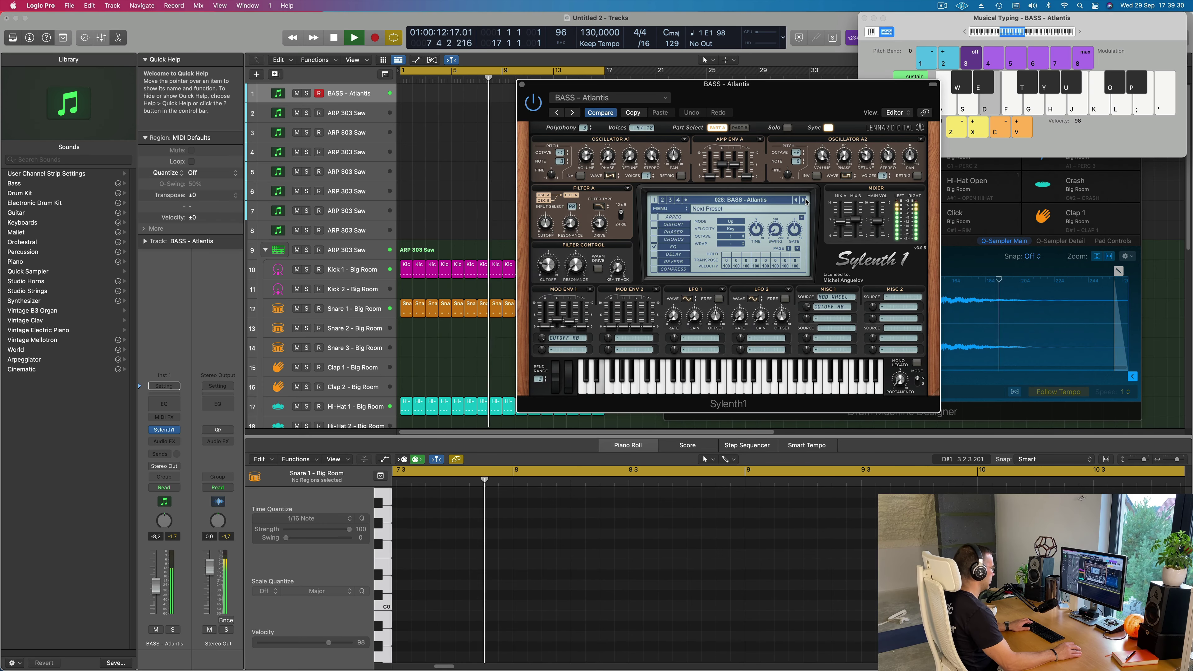
key(semicolon)
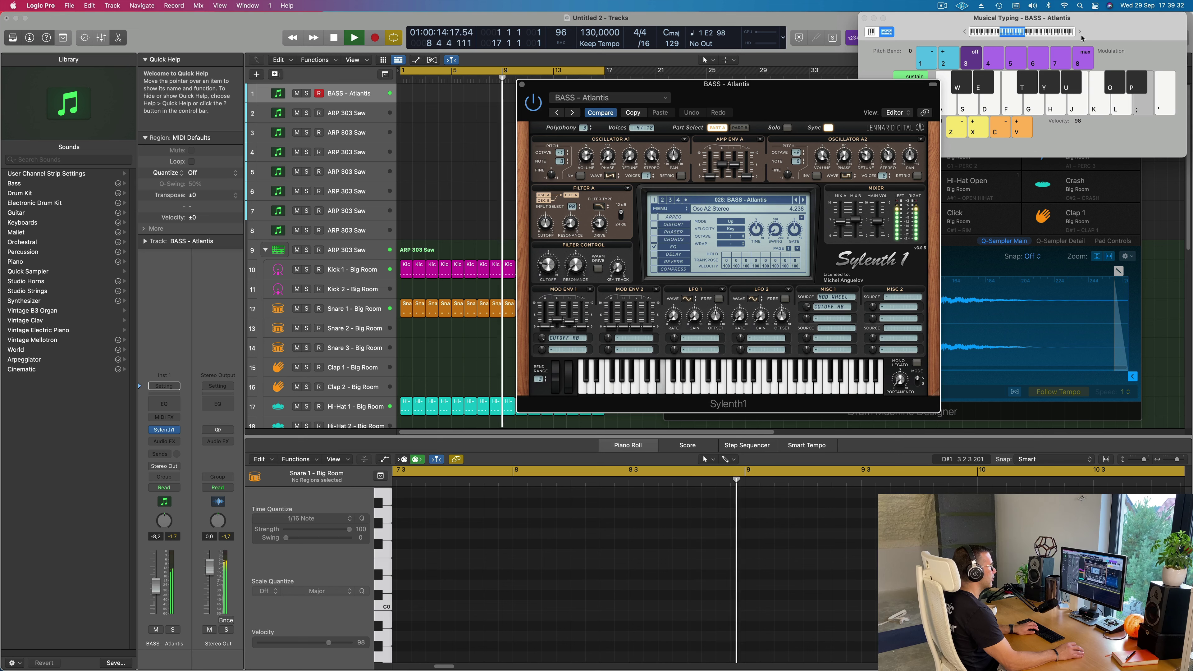
Raise the Musical Typing octave to C2 and audition higher Atlantis notes, moving the Sylenth1 window away from the on-screen keyboard.
click(1080, 33)
key(s)
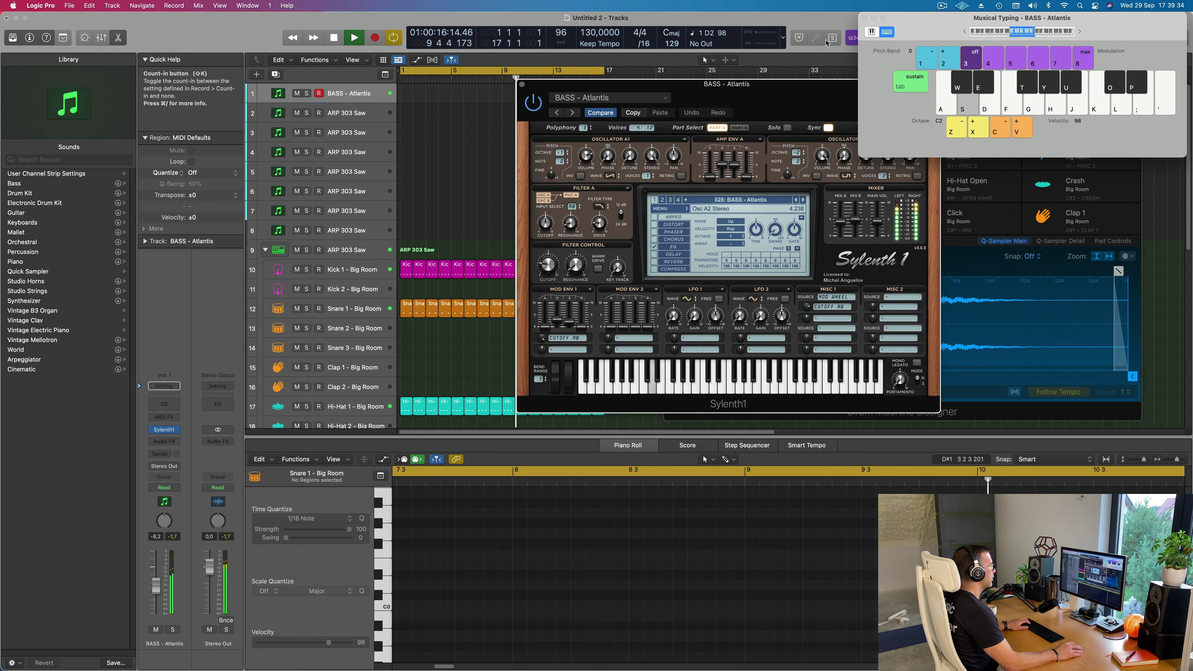
drag(806, 95, 707, 147)
key(d)
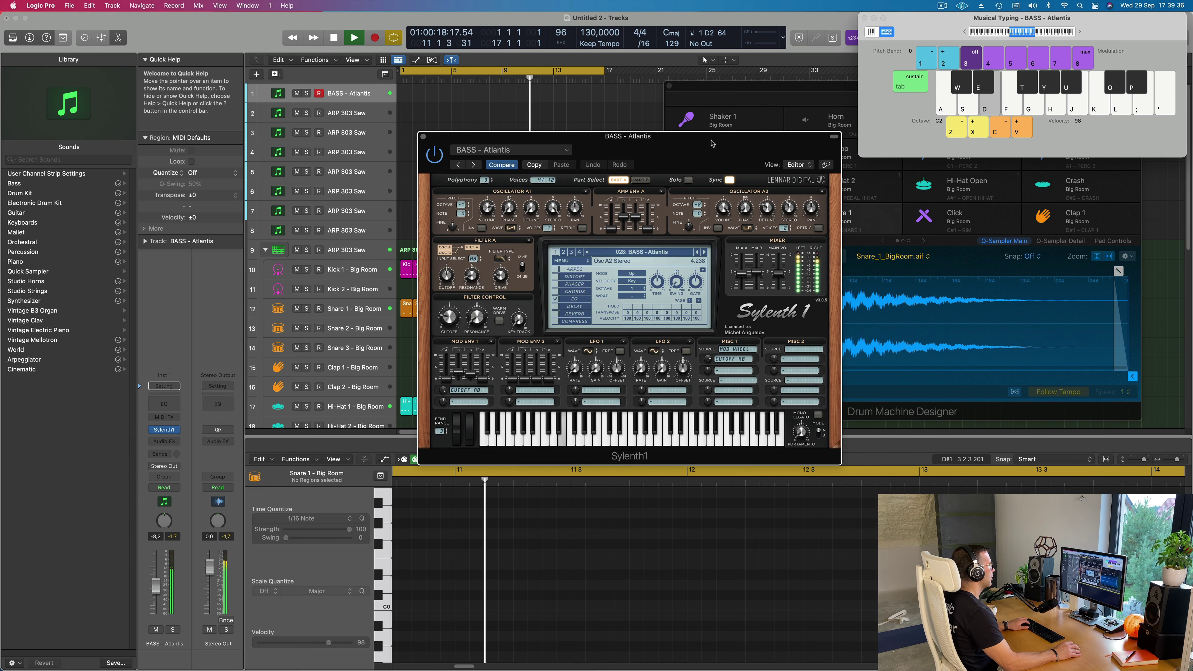
key(f)
key(f)
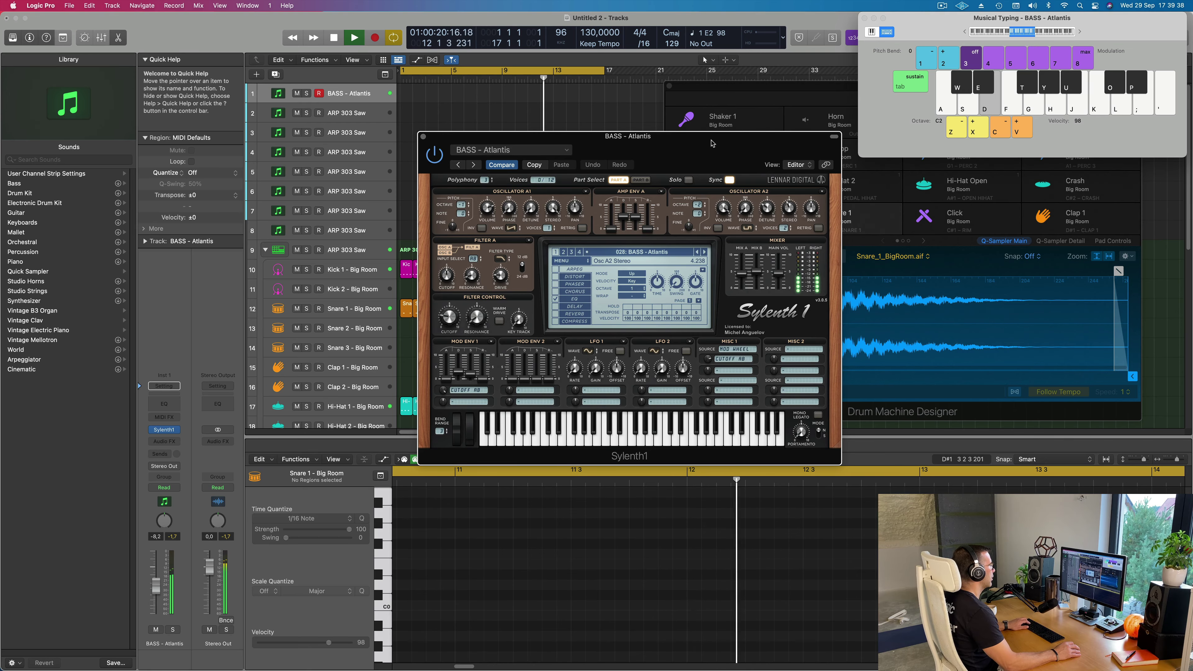
key(e)
Audition the successive Sylenth1 bass presets over the beat and settle on BASS - D-Bass.
click(705, 252)
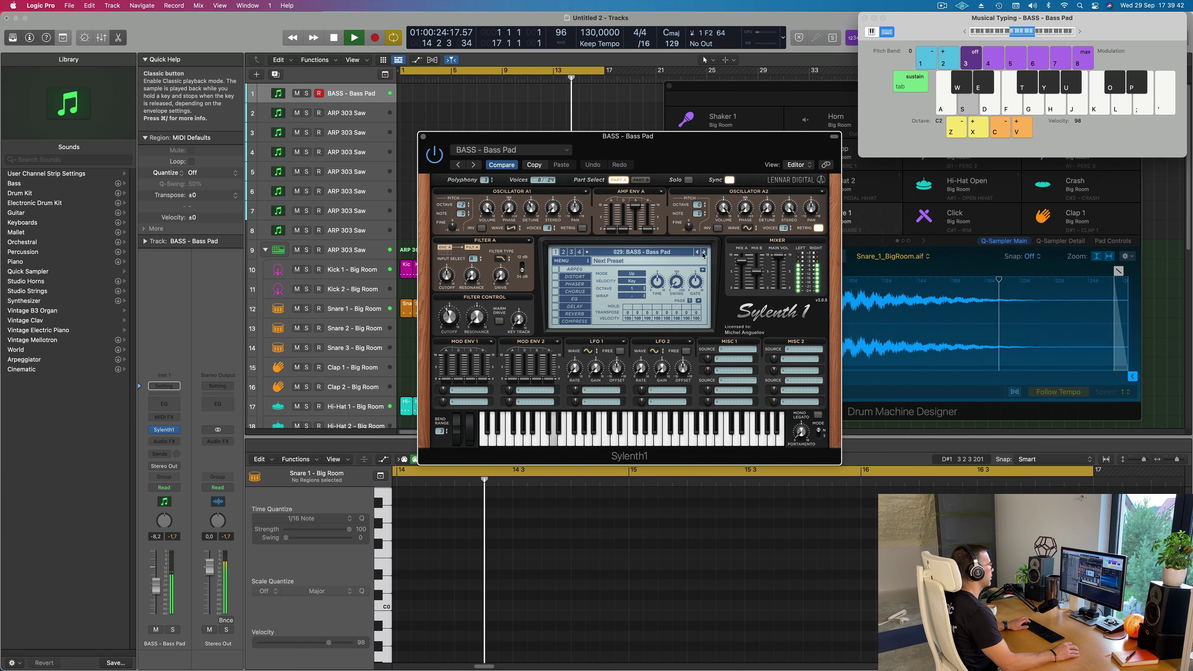
click(704, 253)
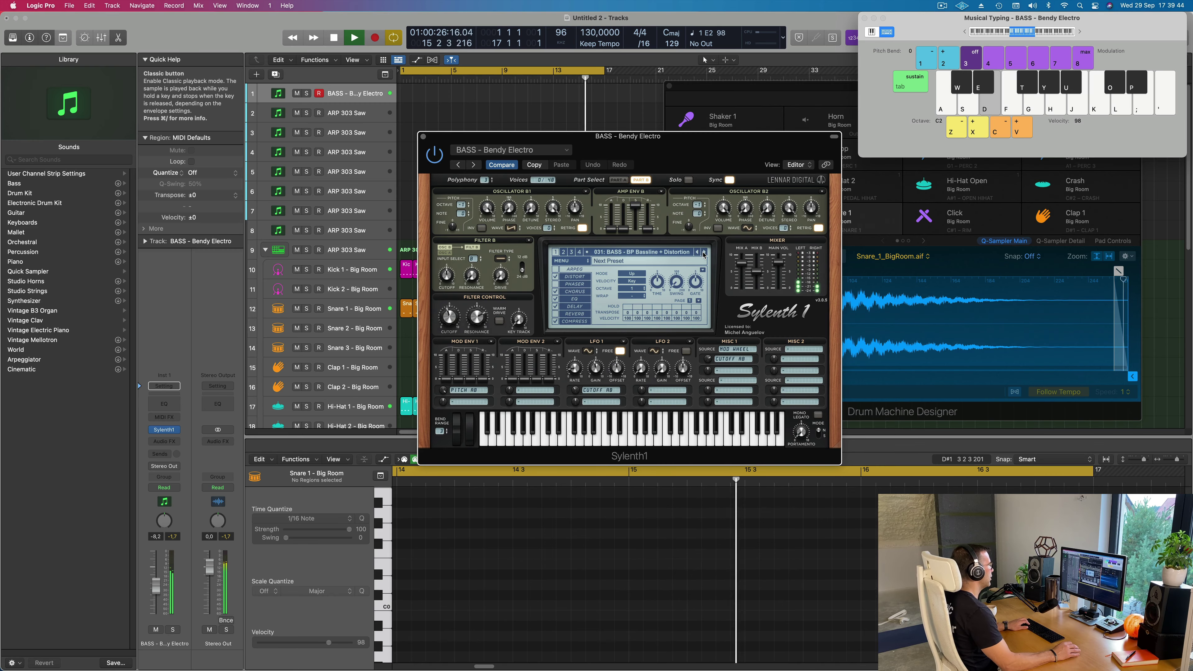
click(703, 253)
click(704, 253)
click(703, 254)
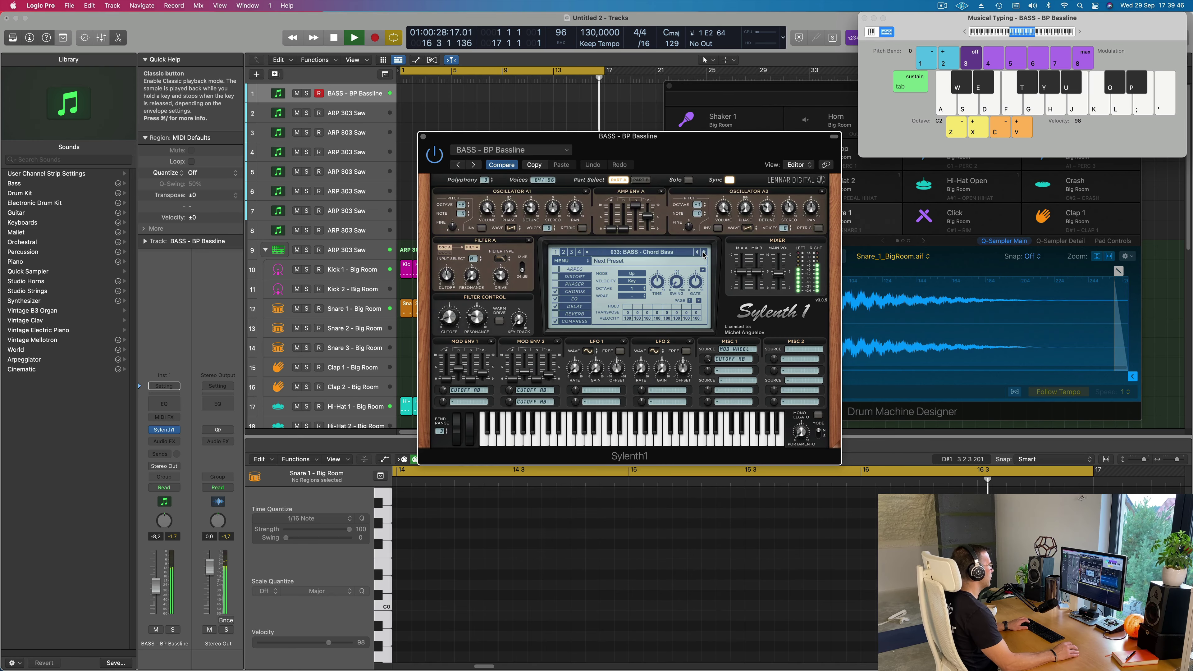
click(703, 253)
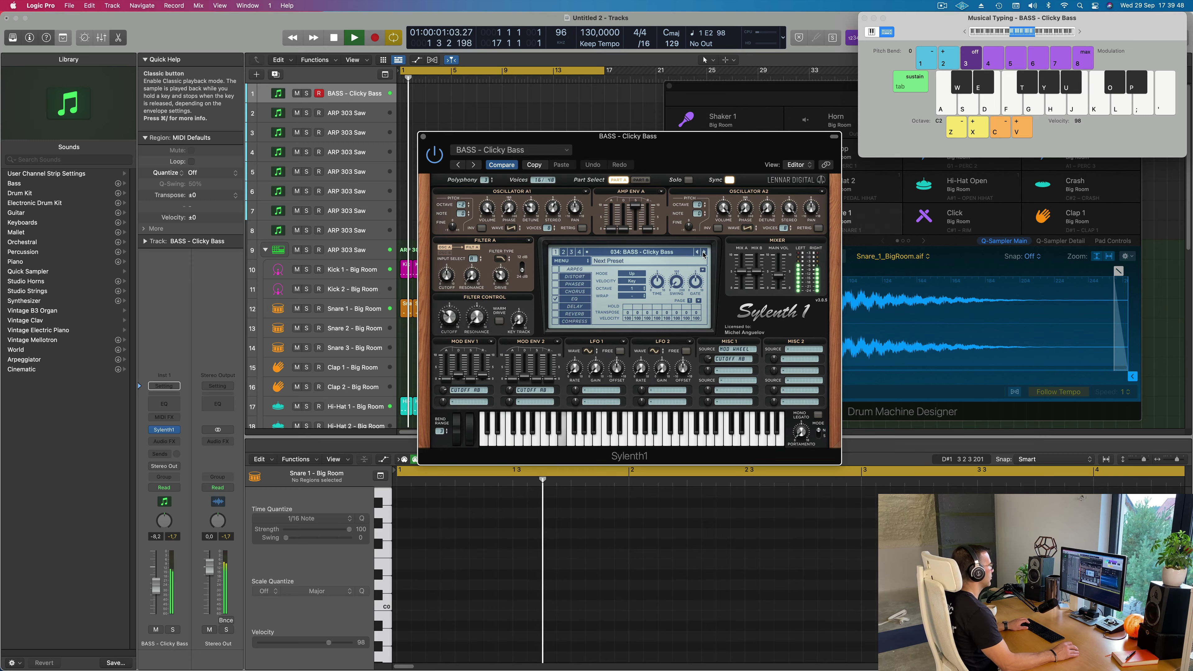
click(703, 254)
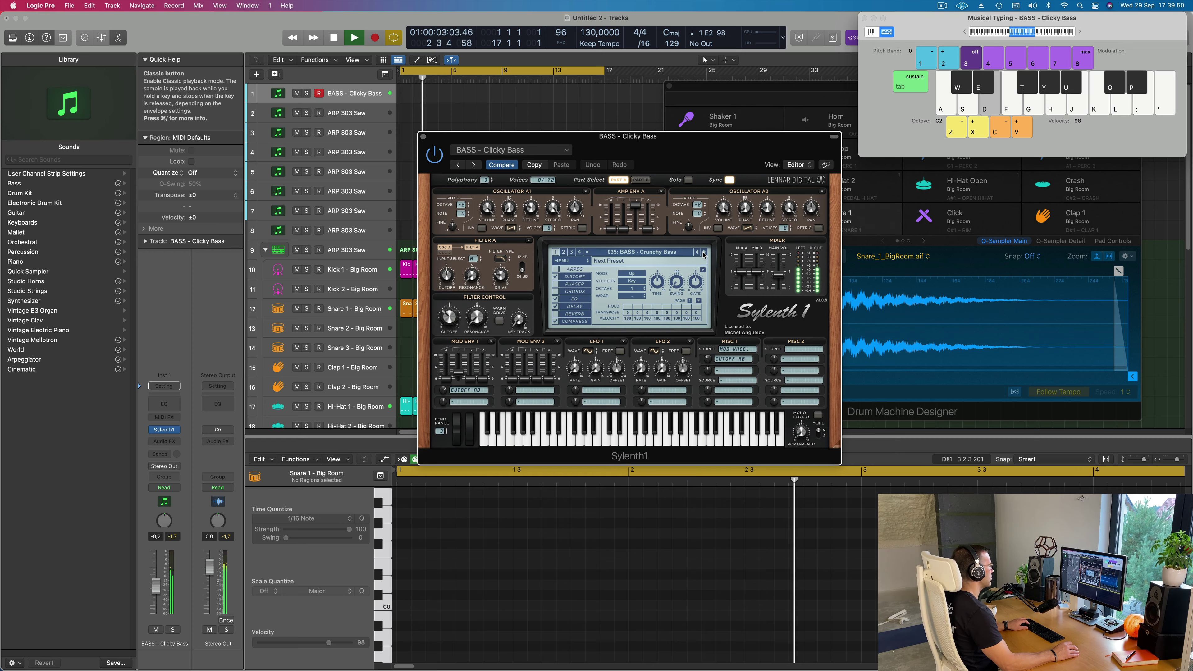
click(703, 254)
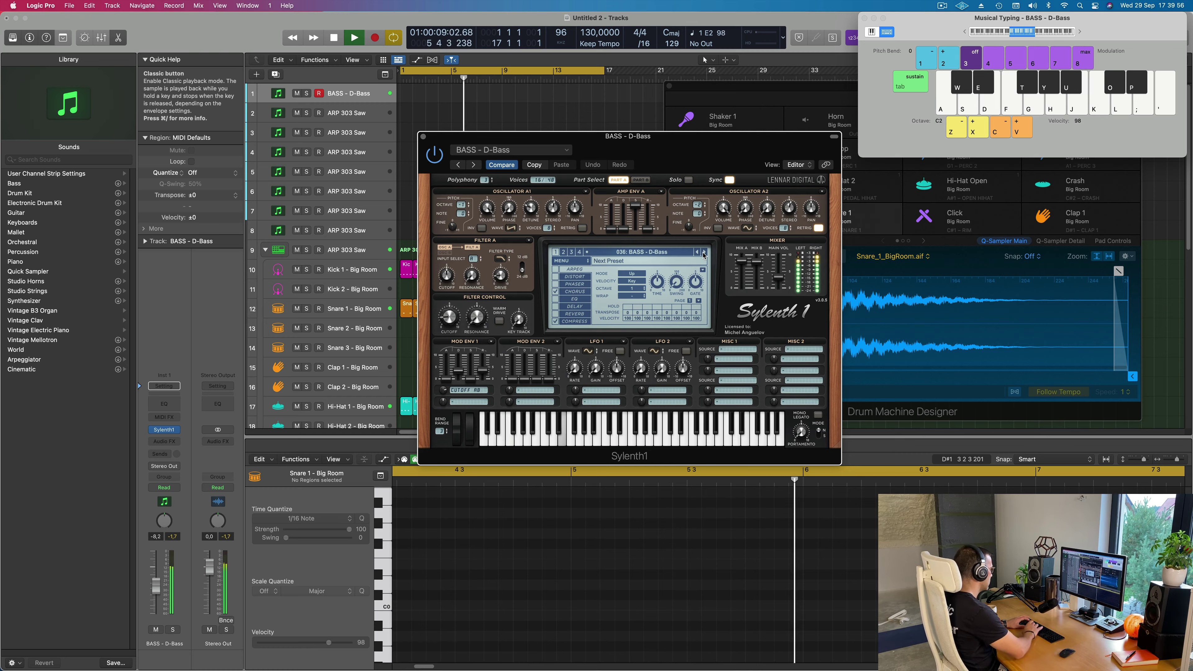
Record a rhythmic line of repeated E2 notes with the D-Bass sound on the first track, then stop recording.
key(r)
key(d)
key(d)
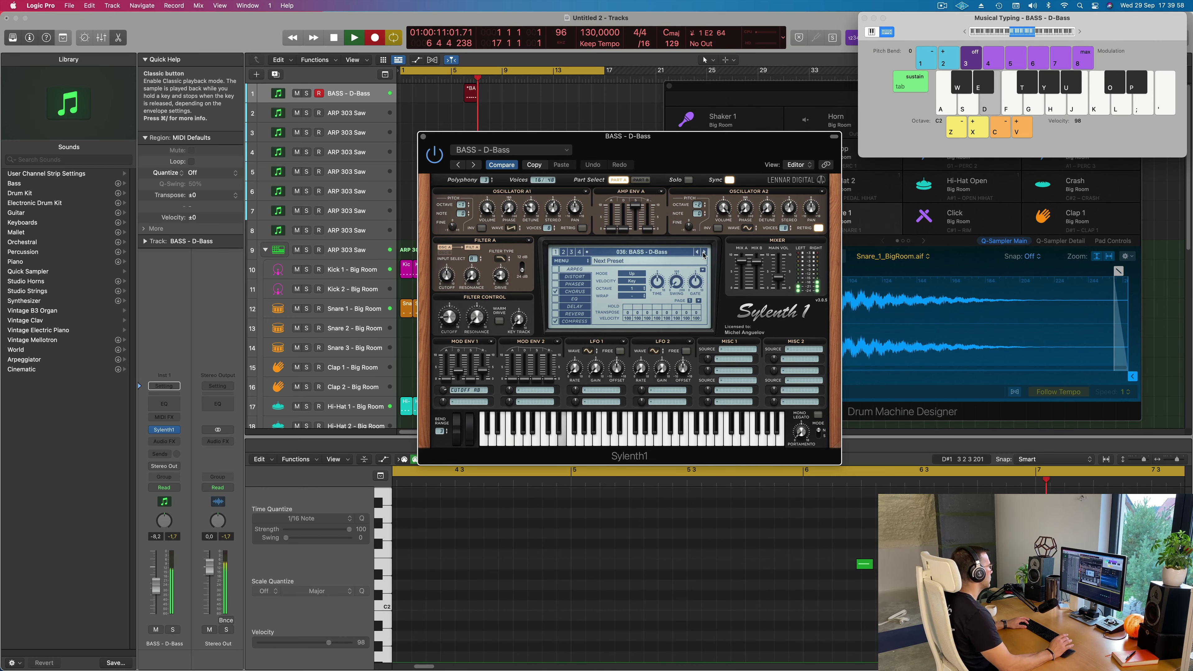
key(d)
key(d)
key(d)
key(d)
key(d)
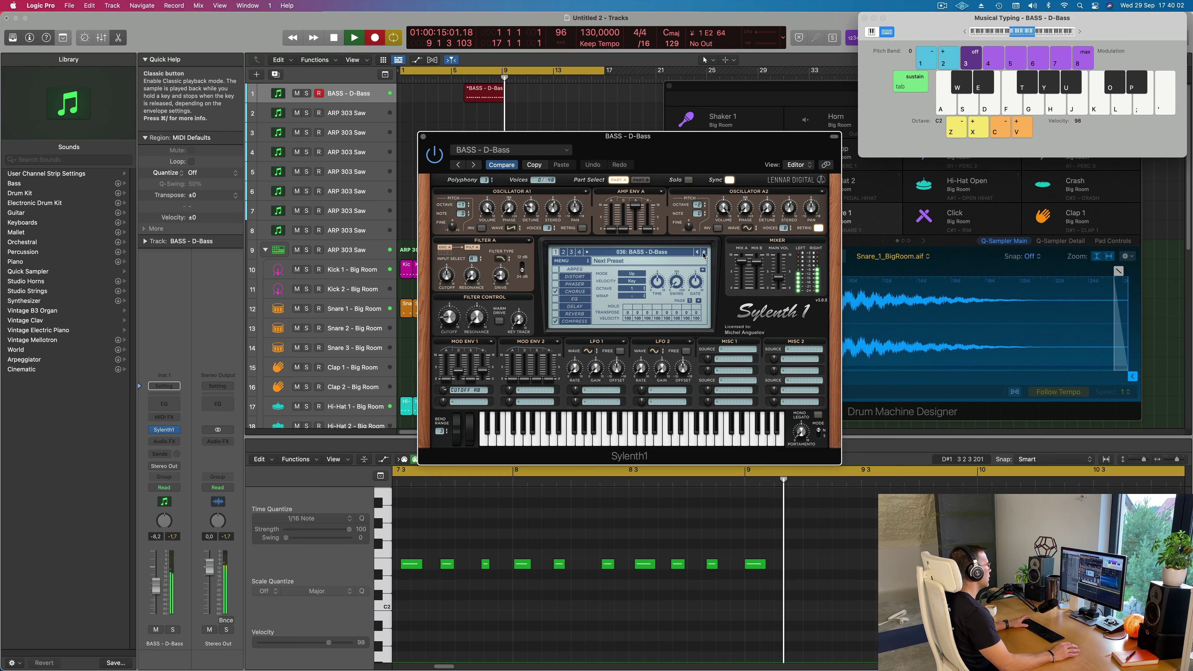
key(space)
Move the recorded D-Bass region to bar 1 and play it back from the start with the beat.
drag(488, 86, 427, 86)
key(space)
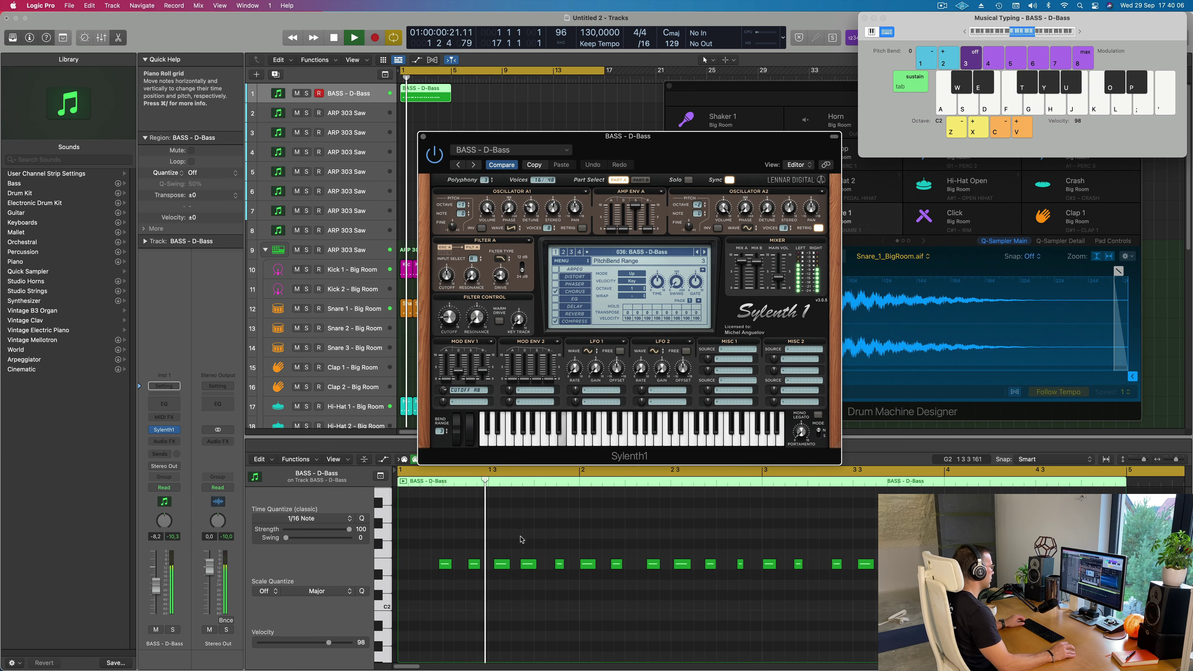
key(space)
click(552, 482)
key(space)
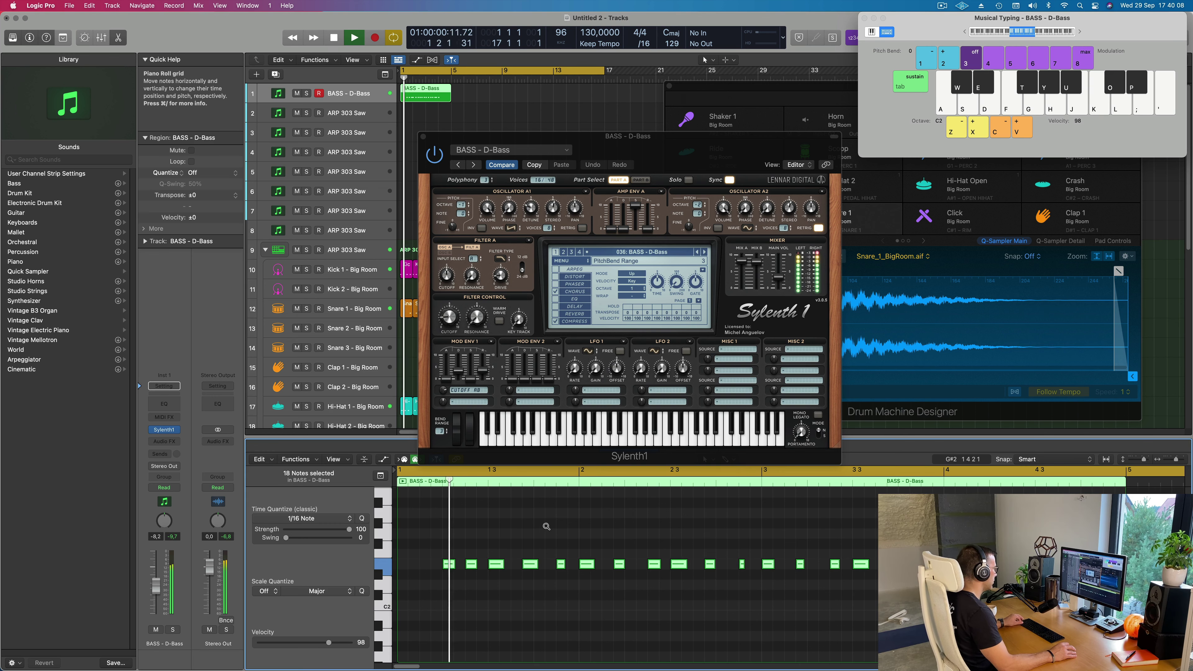
scroll(498, 532, down, 3)
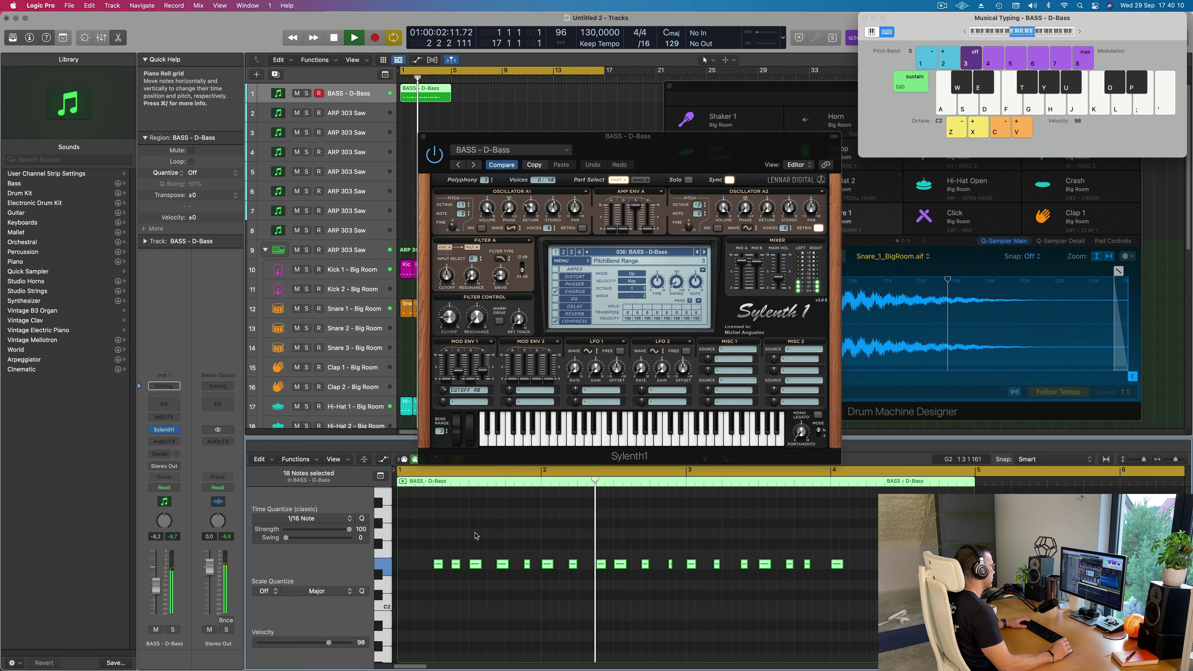
key(space)
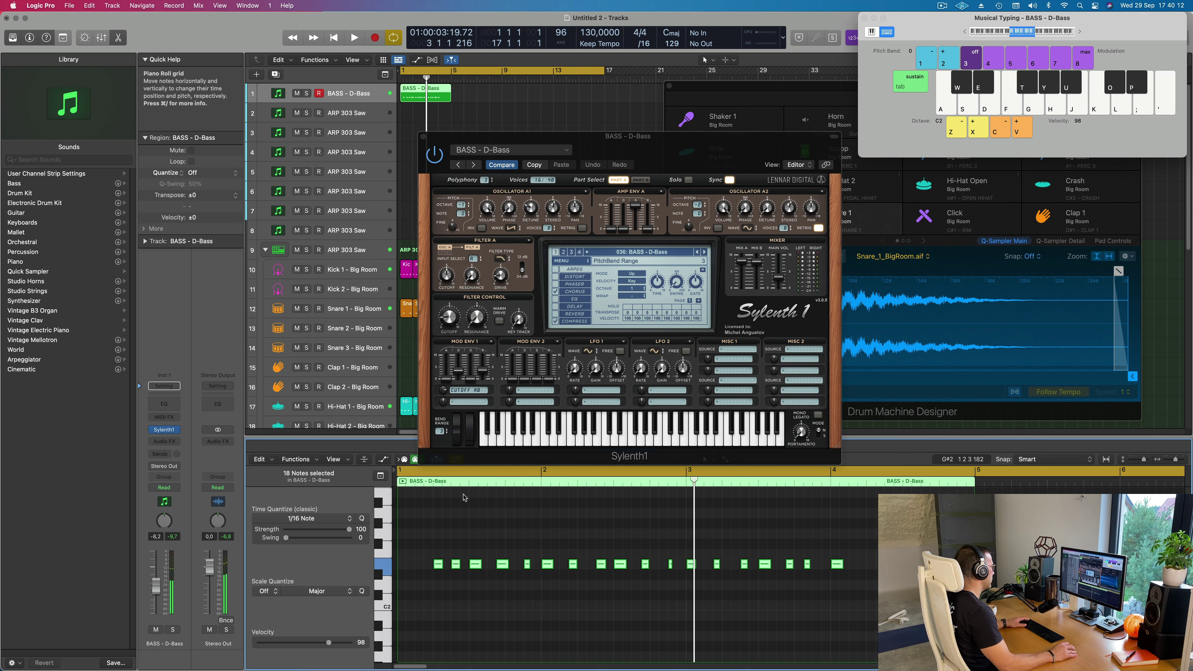
Split the D-Bass region at bar 2, remove its first bar, and move the remainder to bar 1.
key(super+Right)
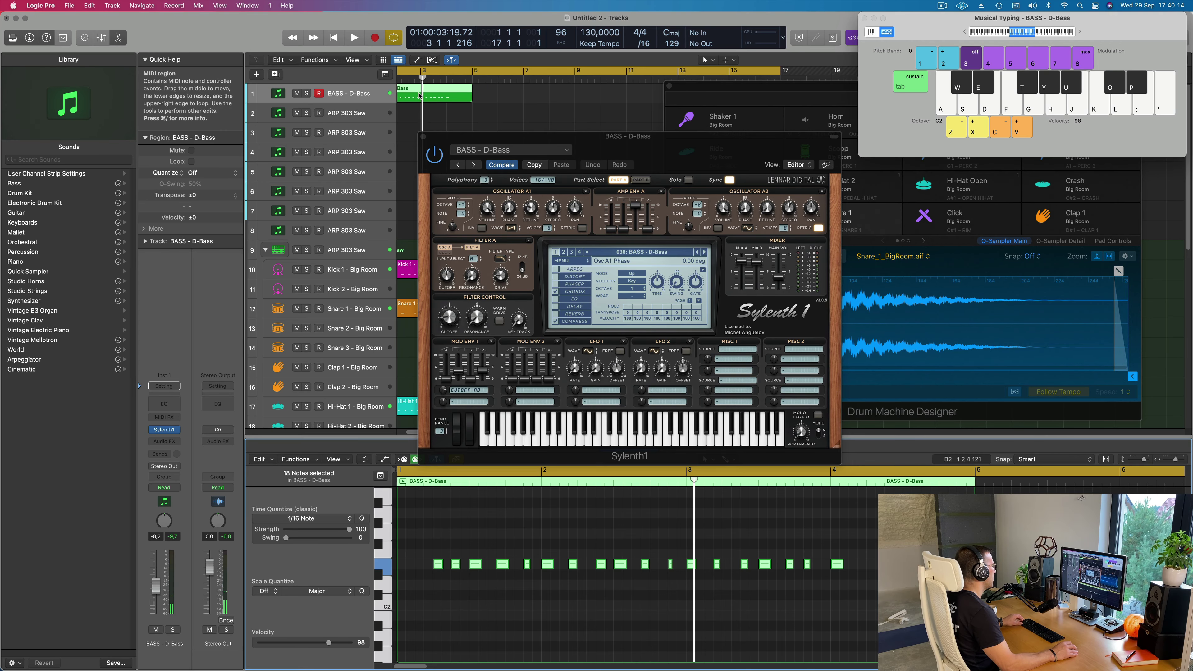
scroll(419, 95, left, 3)
click(425, 88)
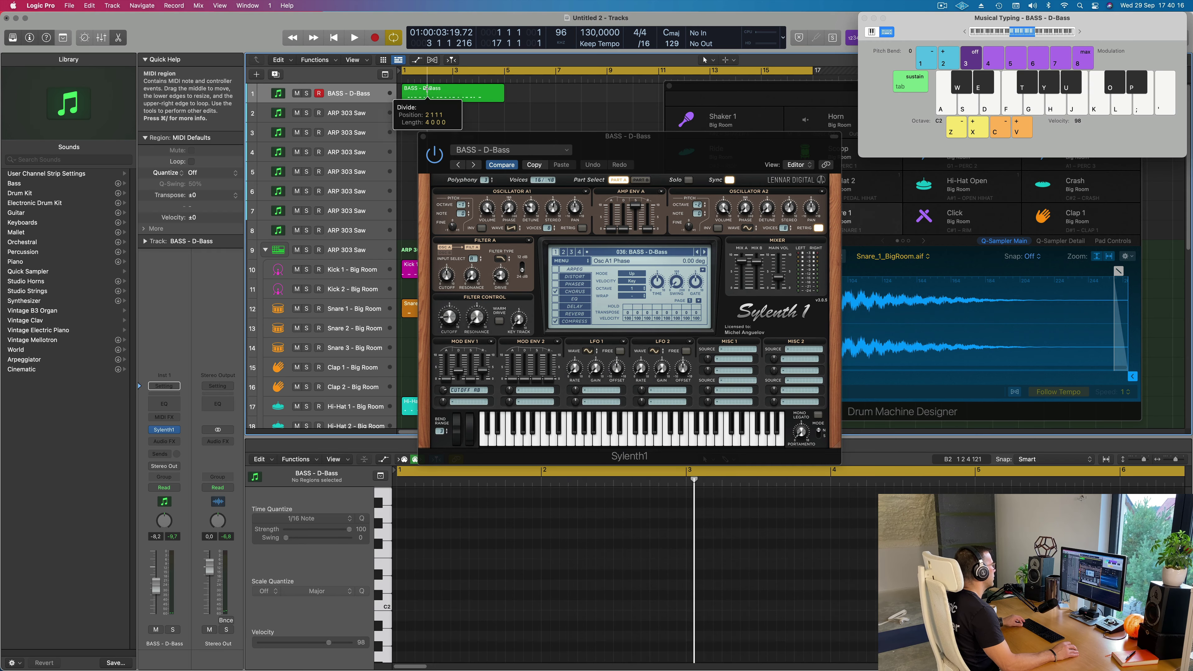
click(416, 93)
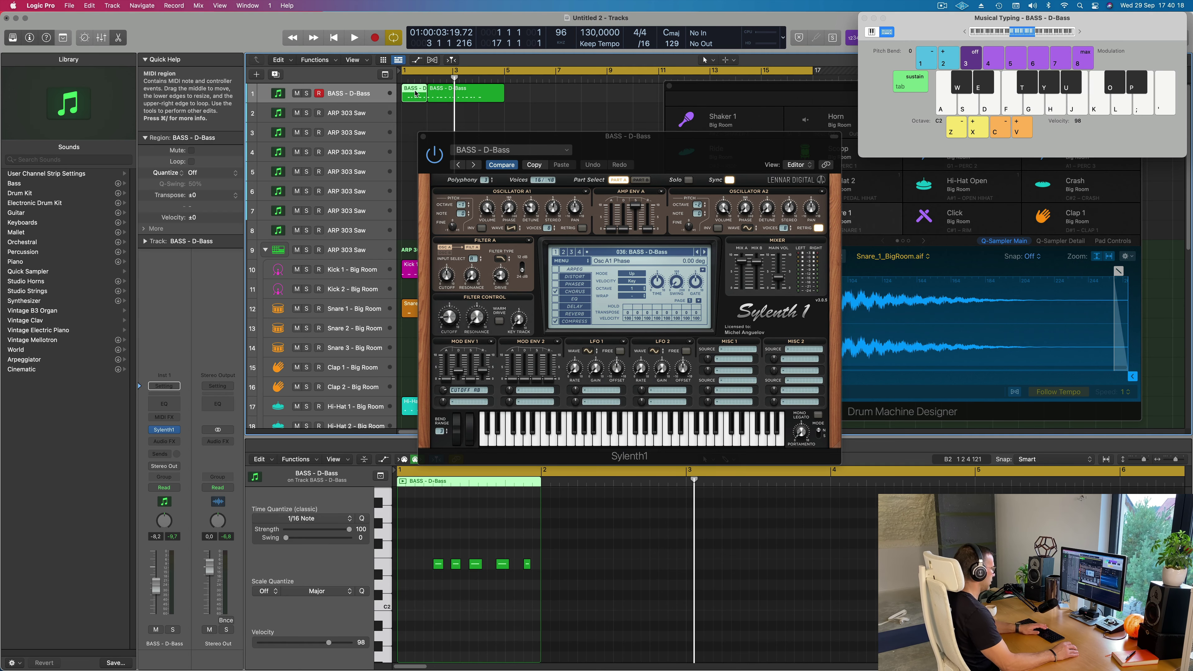
key(super+z)
Check the trimmed D-Bass region by ear from the start, and delete all its notes from bar 2 onward.
key(space)
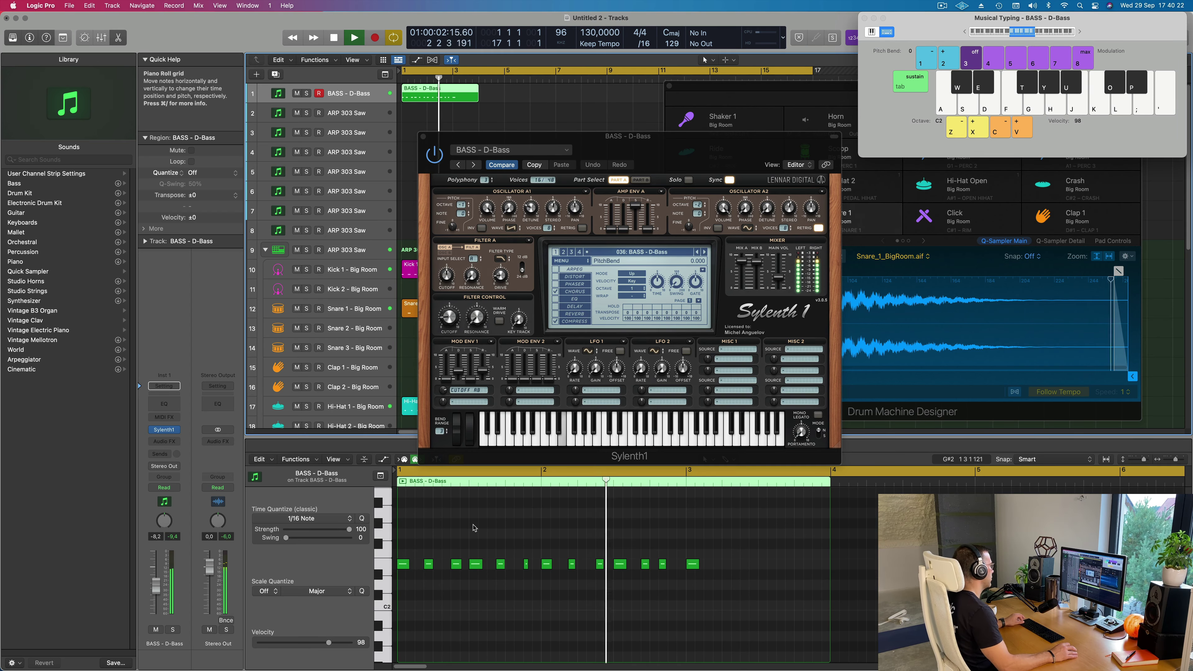
key(Return)
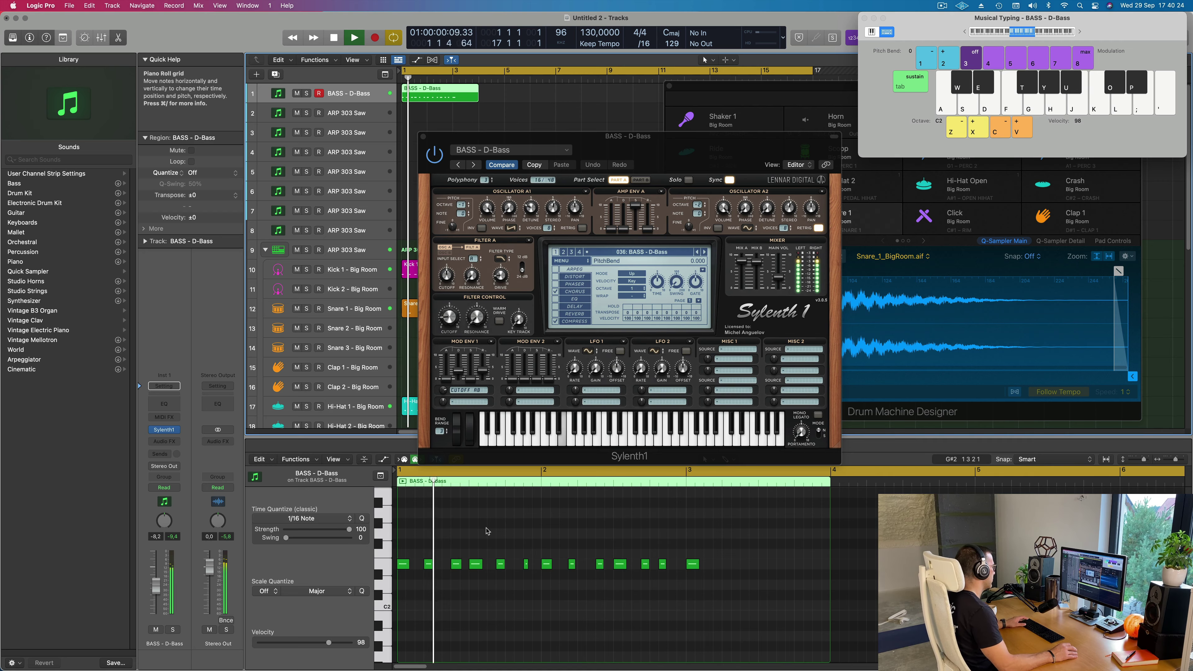
key(space)
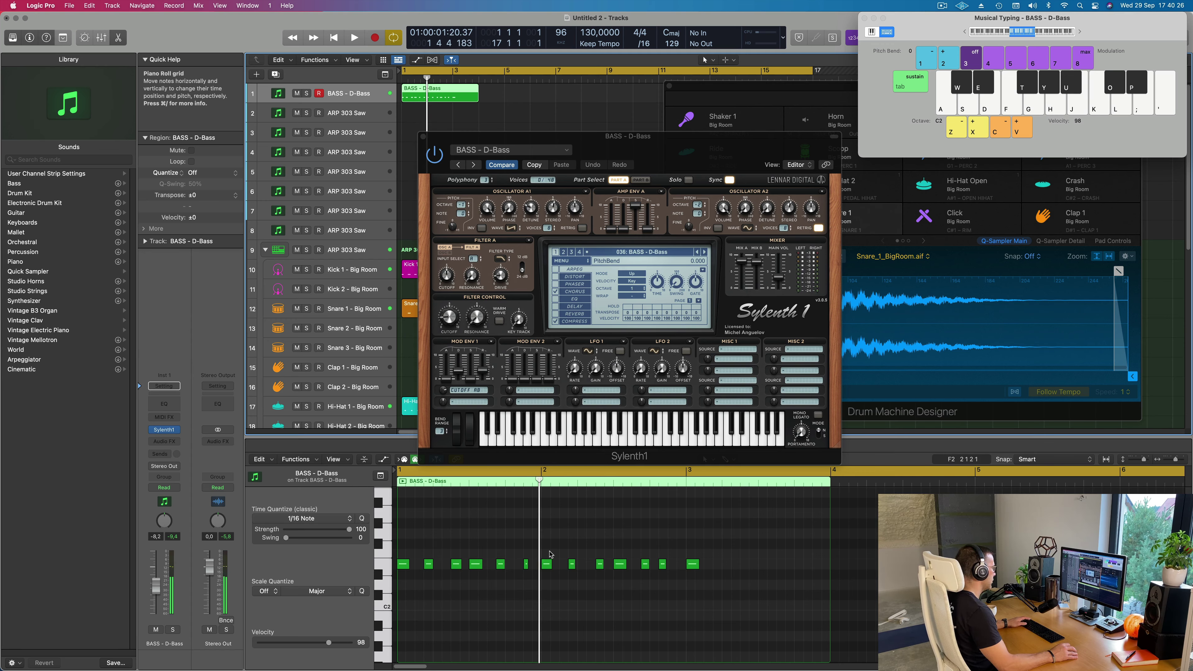
drag(551, 555, 761, 583)
key(Delete)
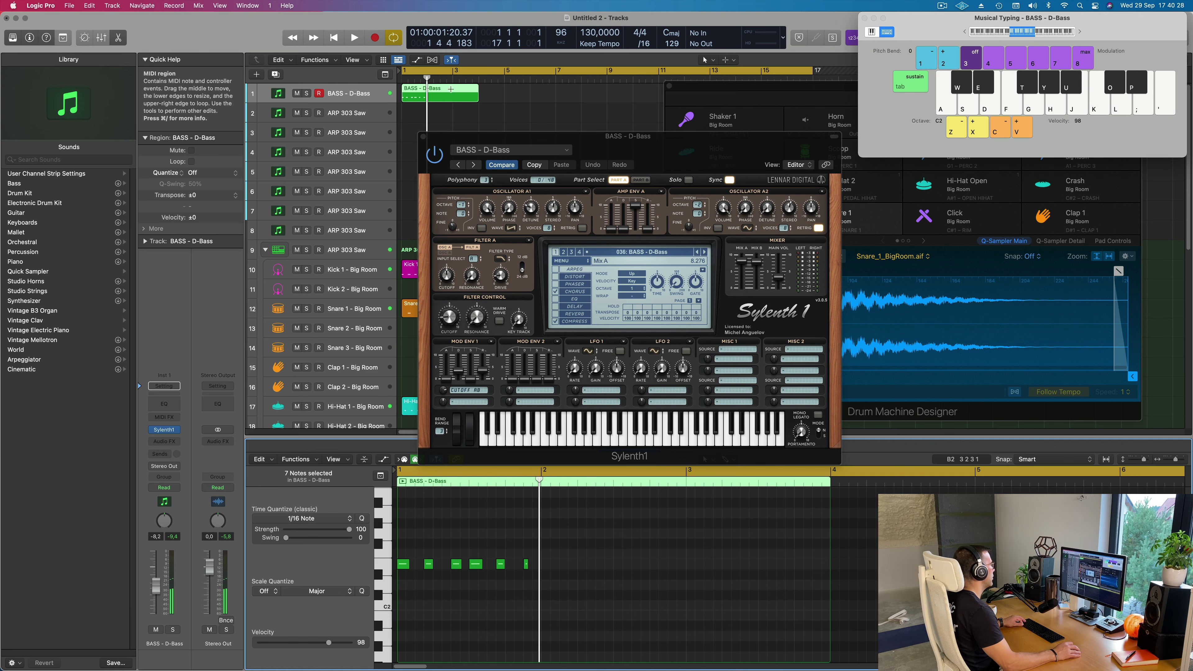
Shorten the D-Bass part to bars 1–3 with the one-bar pattern repeated in the second bar, and play it back.
click(451, 89)
key(Delete)
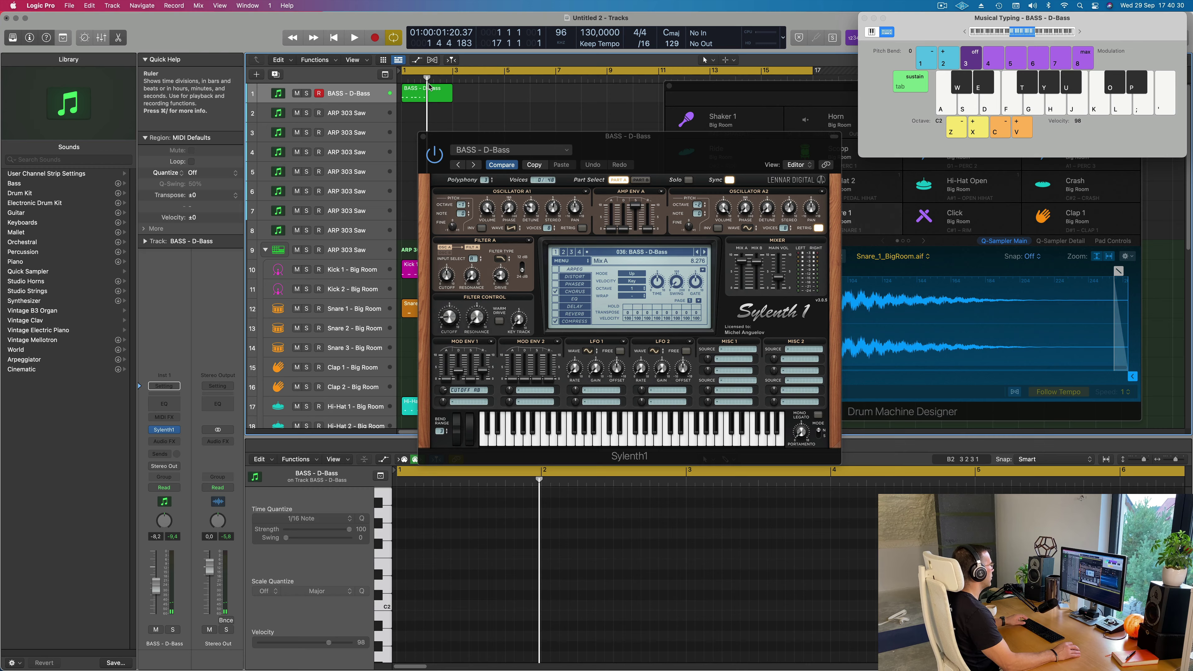
click(431, 87)
mouse_move(522, 564)
mouse_down()
mouse_move(403, 568)
mouse_move(544, 567)
mouse_up()
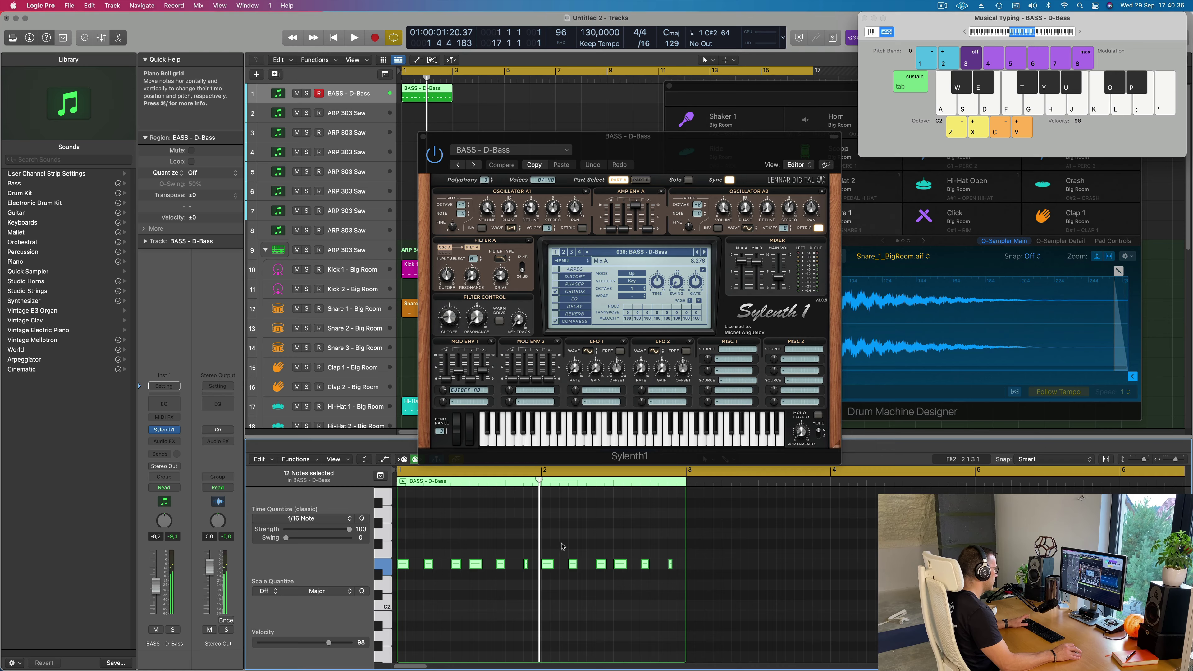
scroll(558, 568, right, 5)
key(space)
scroll(569, 546, left, 8)
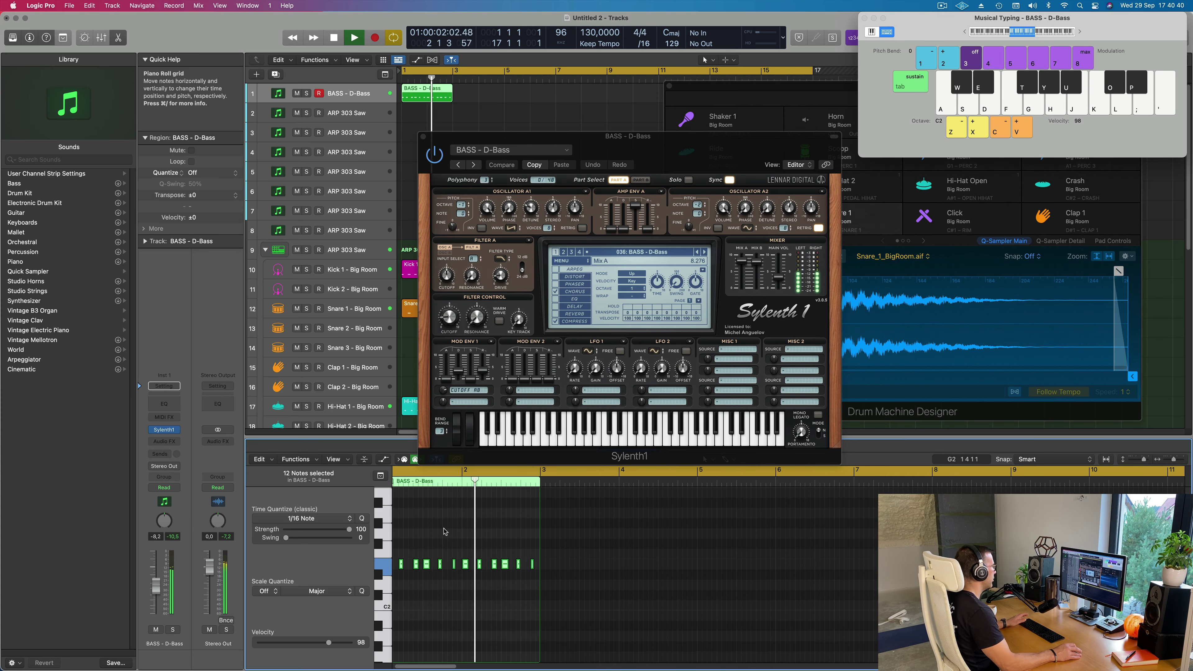
Set the Sylenth1 filter control cutoff to about 1.503 while playing the D-Bass pattern from the start.
key(space)
drag(655, 146, 729, 145)
key(space)
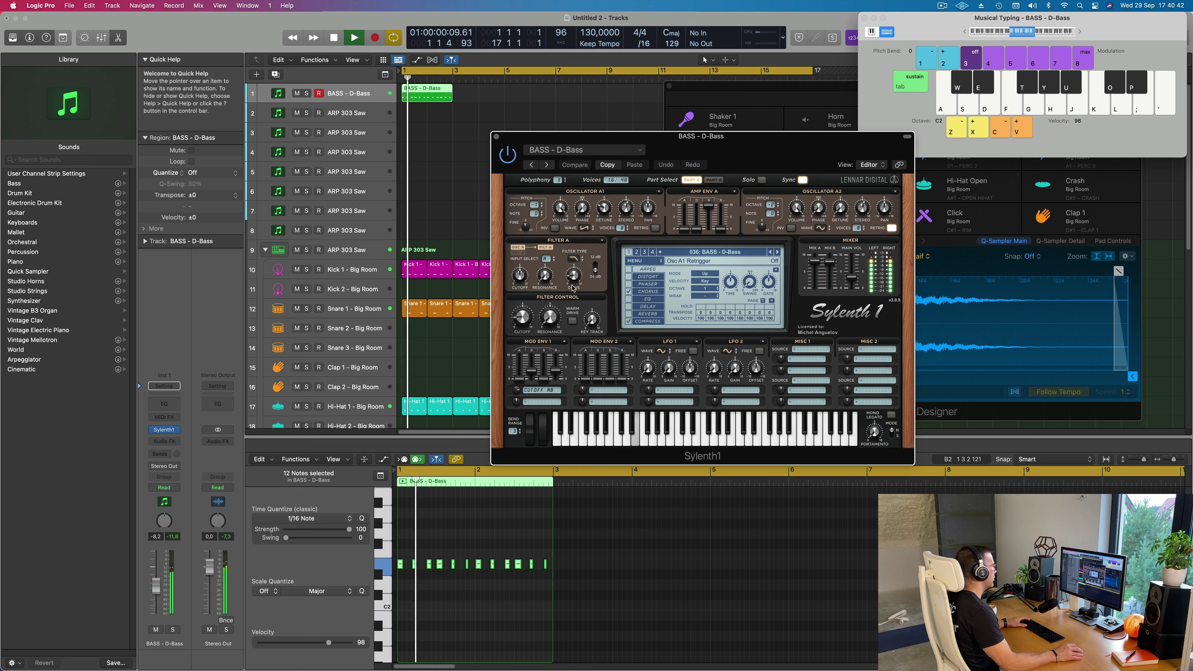
drag(523, 318, 525, 316)
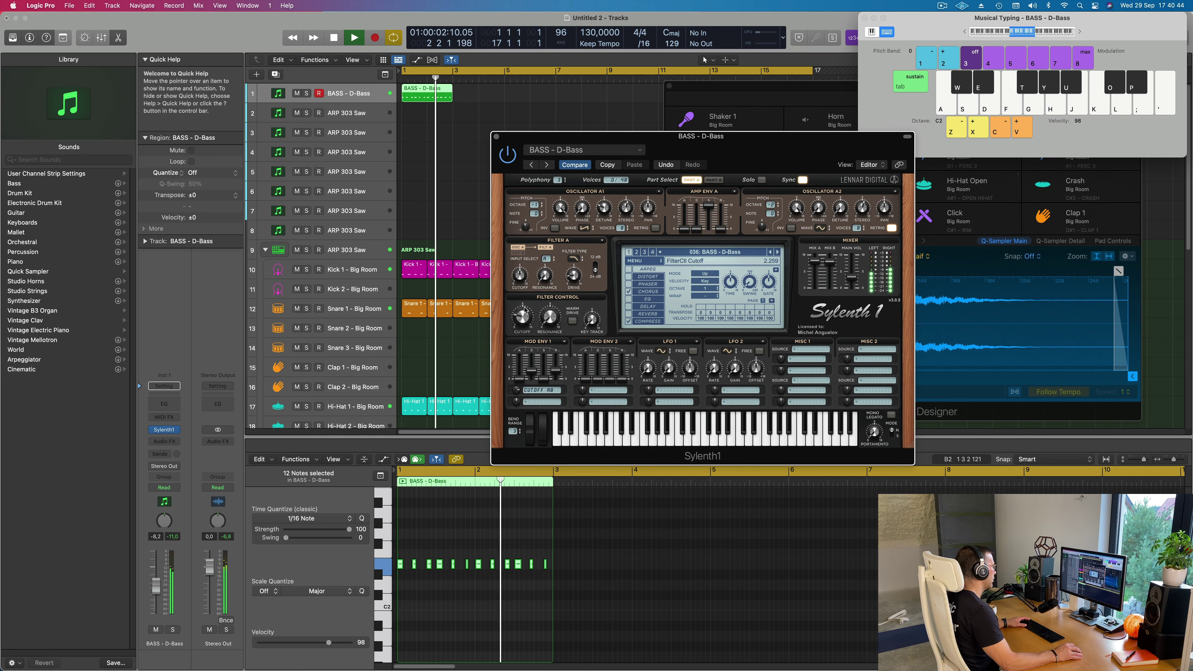
key(space)
key(space)
Repeat the two-bar D-Bass region along the first track until the copies reach bar 17.
drag(487, 100, 391, 102)
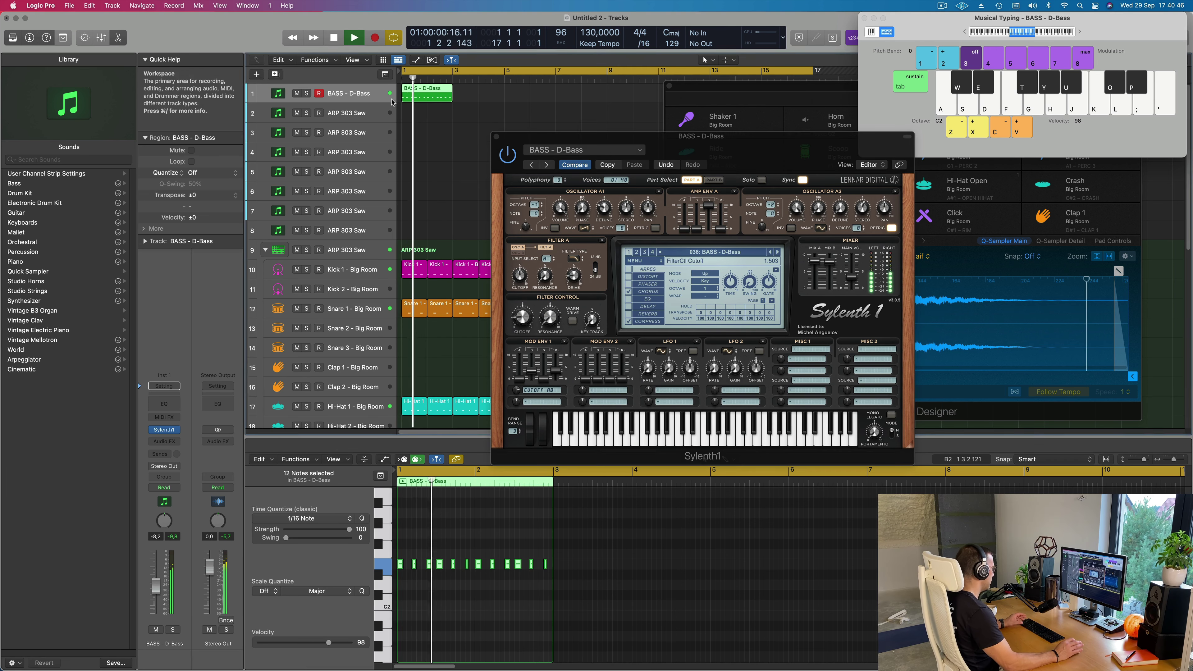
key(super+r)
key(super+r)
key(super+r)
key(super+r)
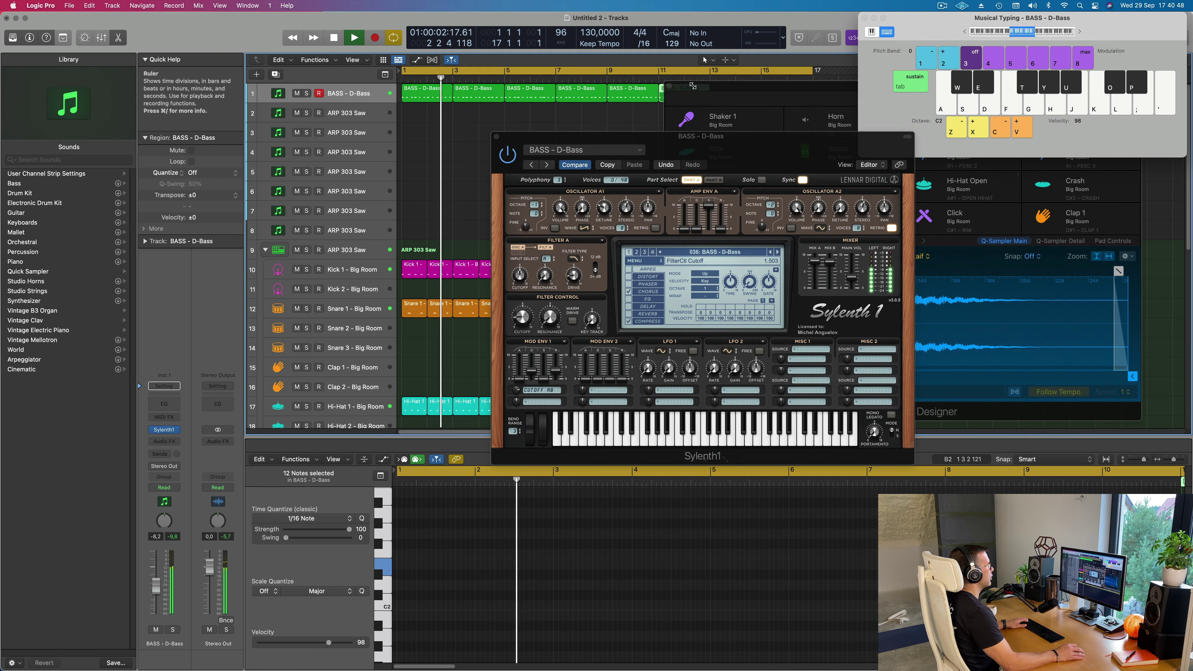
click(641, 104)
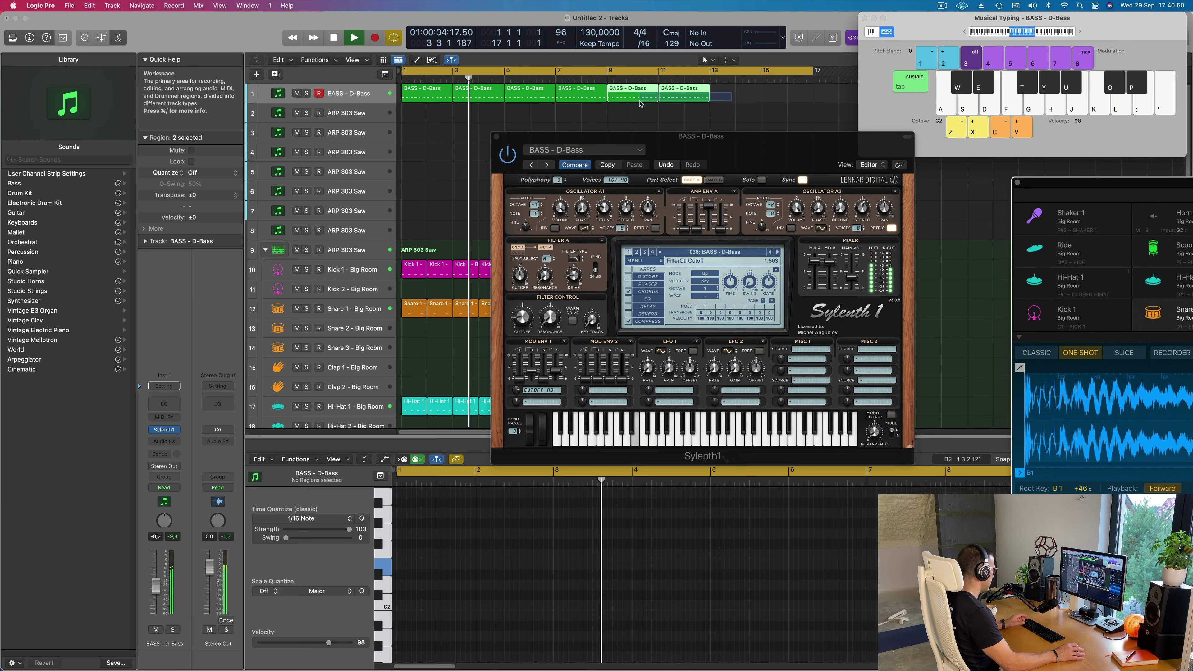
drag(642, 104, 695, 95)
key(super+r)
key(super+Left)
drag(706, 156, 693, 157)
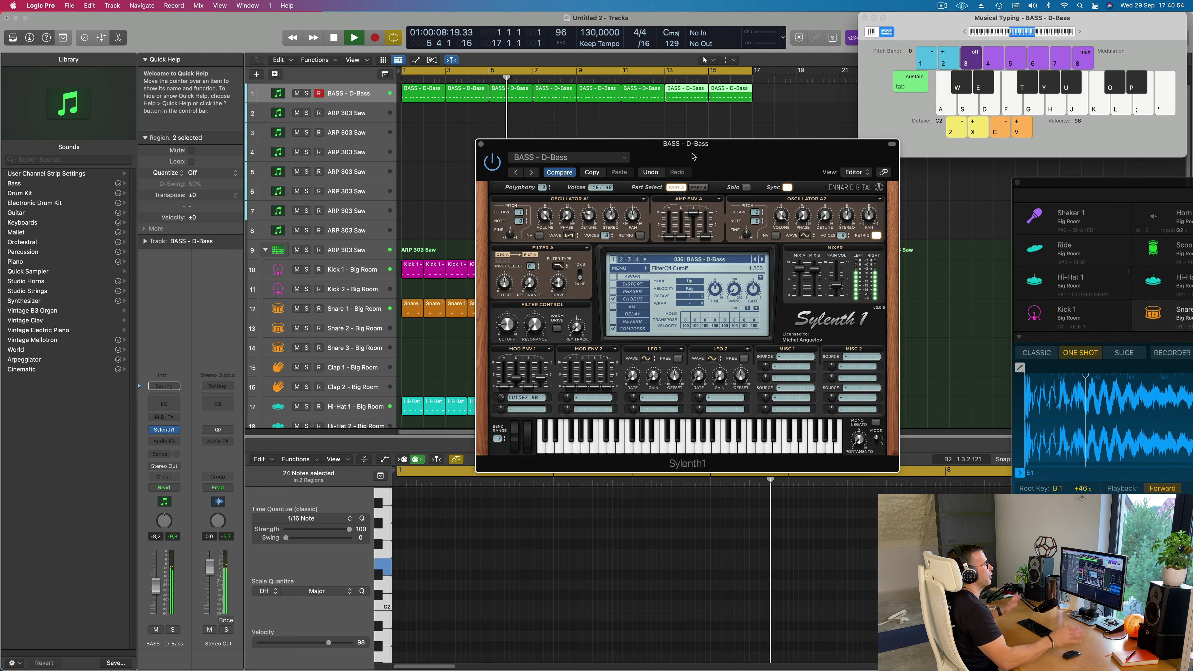
Restart playback from bar 1 and audition the Sylenth1 bass presets from D-Bass through Fat Bass.
key(Return)
drag(694, 152, 611, 162)
click(679, 268)
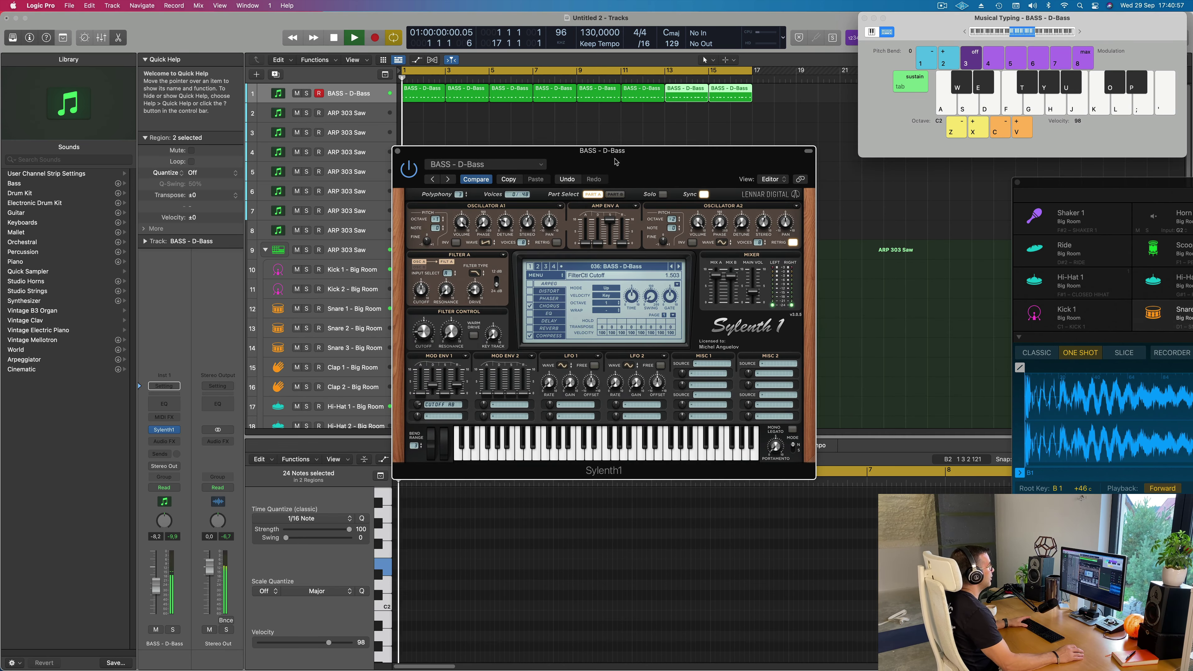
click(679, 268)
click(679, 267)
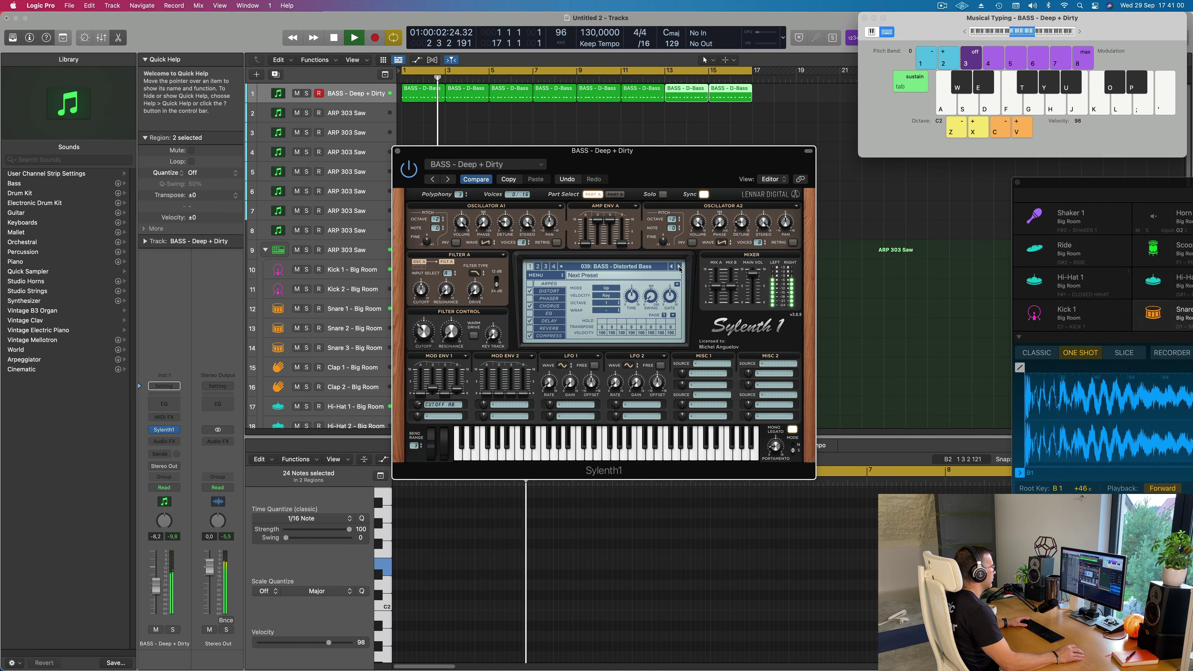
click(680, 268)
click(679, 268)
click(679, 268)
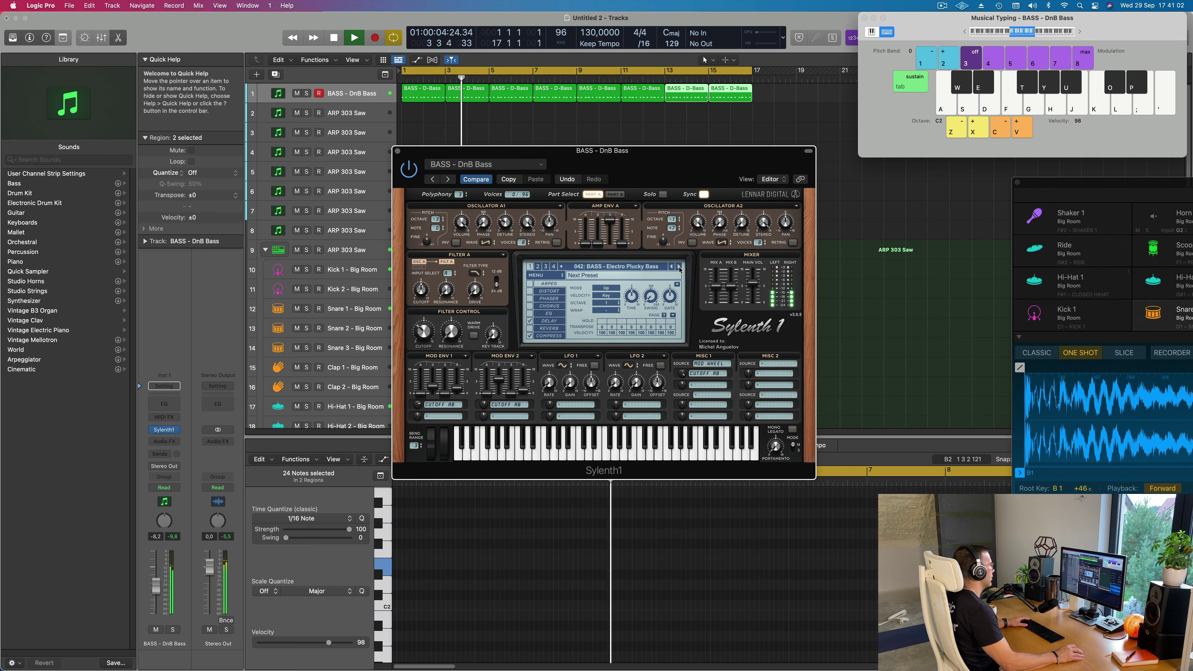
click(679, 268)
click(680, 268)
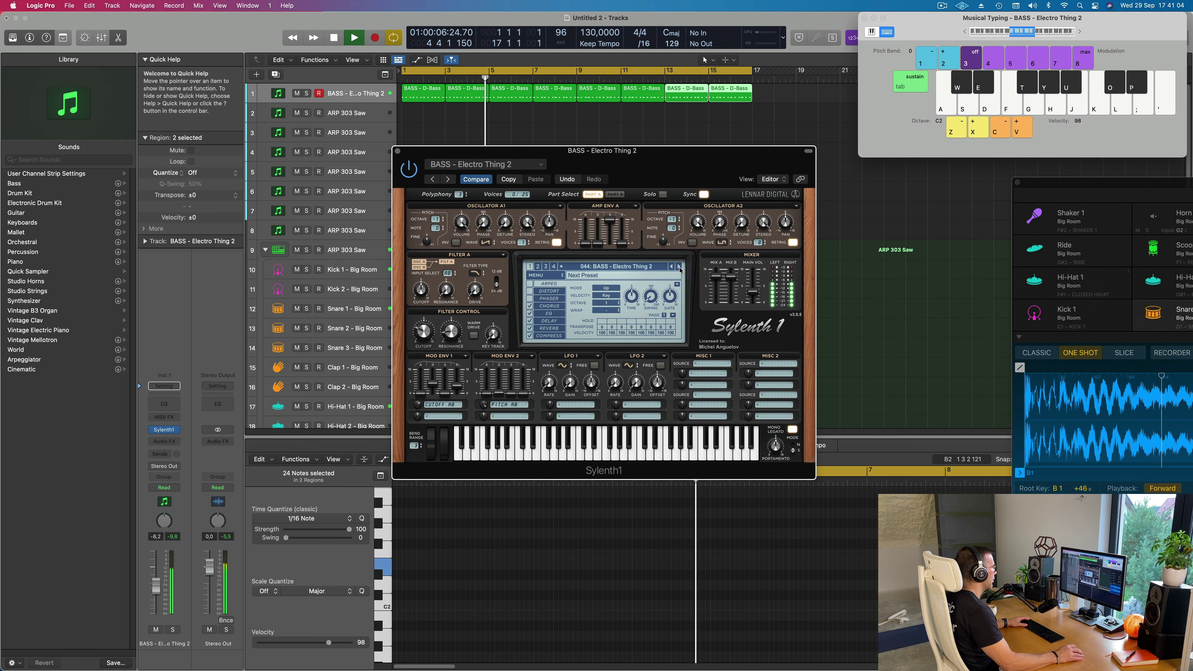
click(679, 268)
click(679, 268)
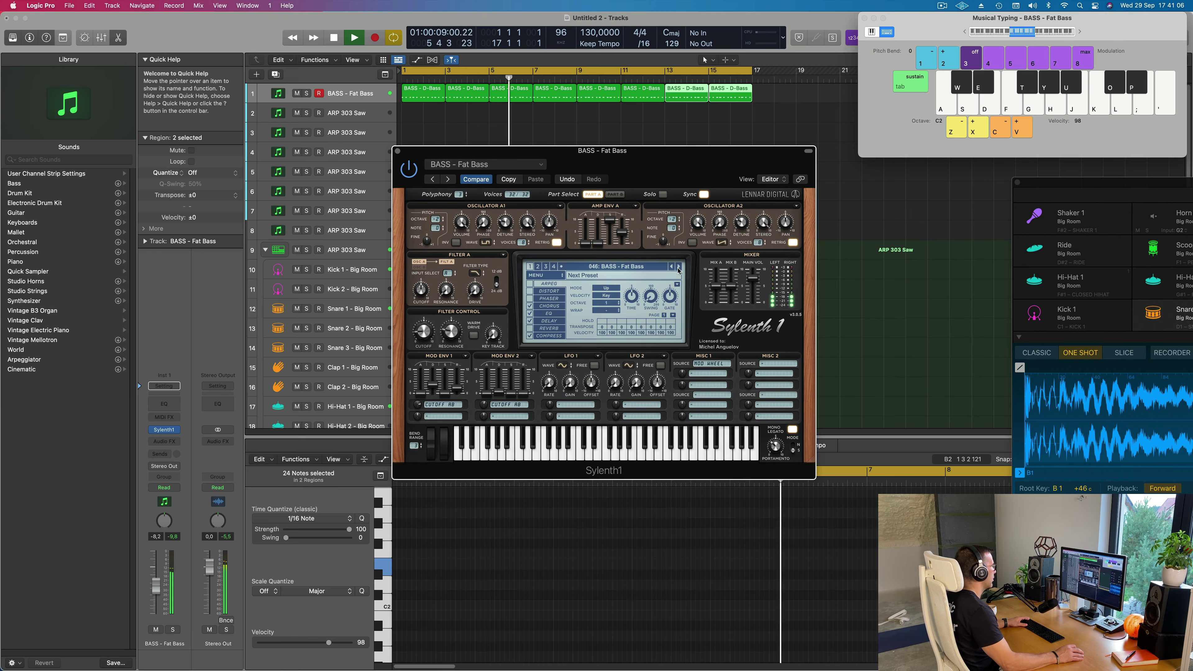
Audition the presets up to Feelin Good and try its filter control cutoff at about 1.497.
drag(679, 271, 738, 320)
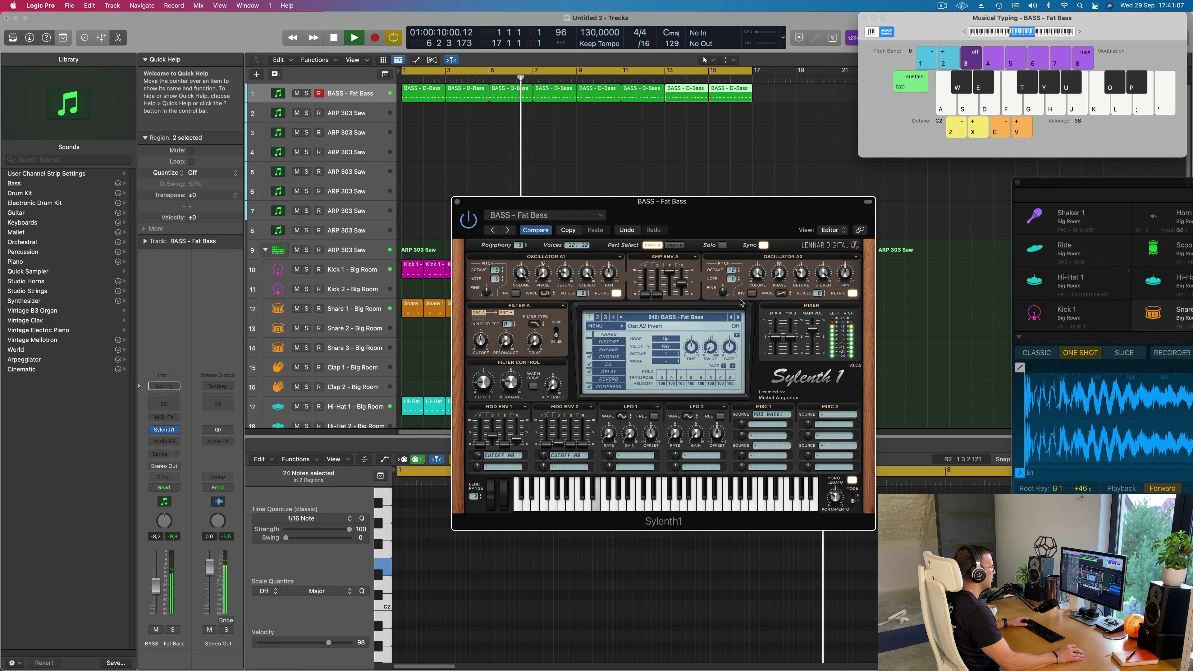
click(739, 318)
click(739, 318)
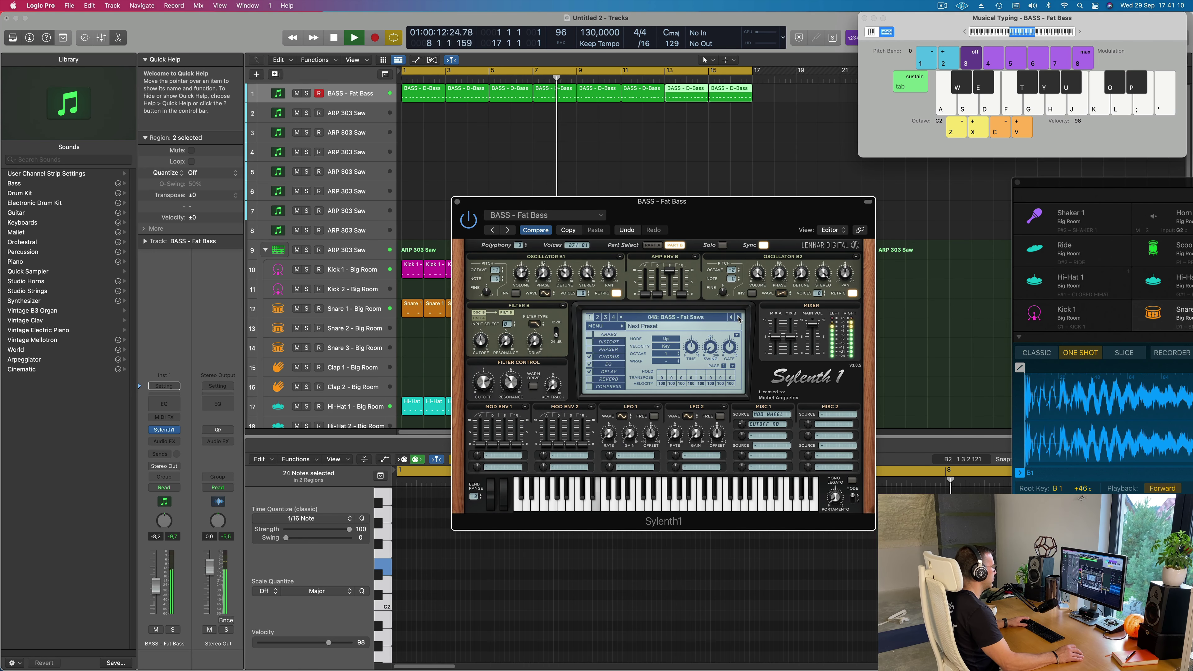
click(739, 318)
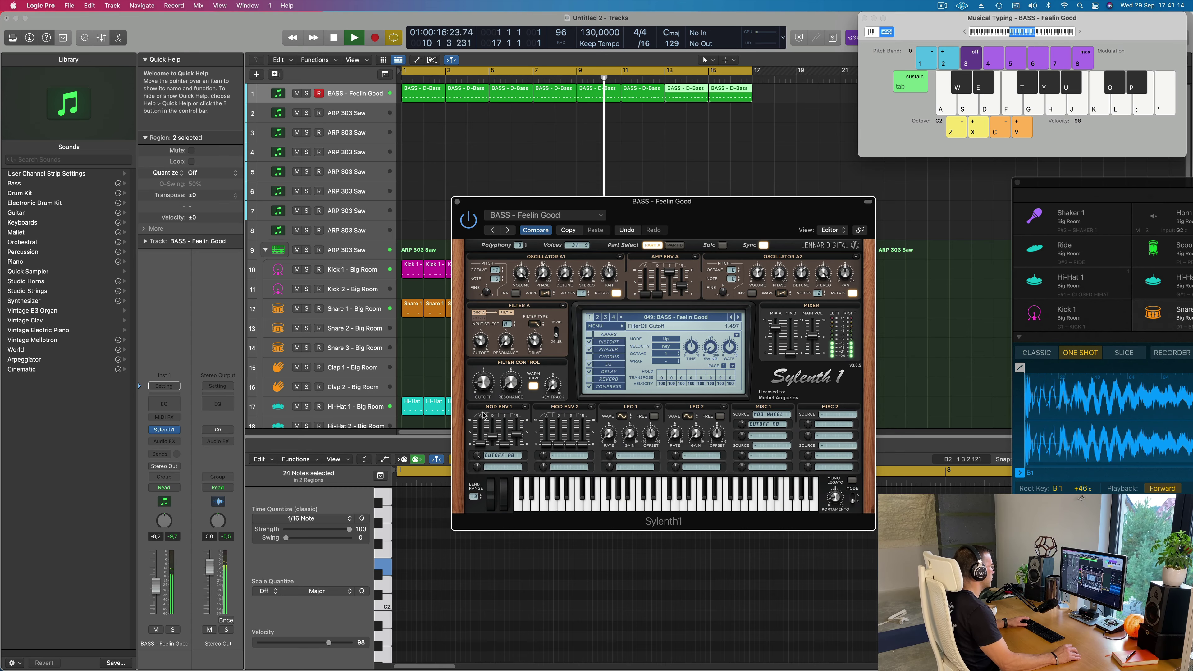
mouse_move(690, 216)
mouse_down()
mouse_move(651, 212)
mouse_move(691, 206)
mouse_move(664, 211)
mouse_move(673, 197)
mouse_move(680, 209)
mouse_up()
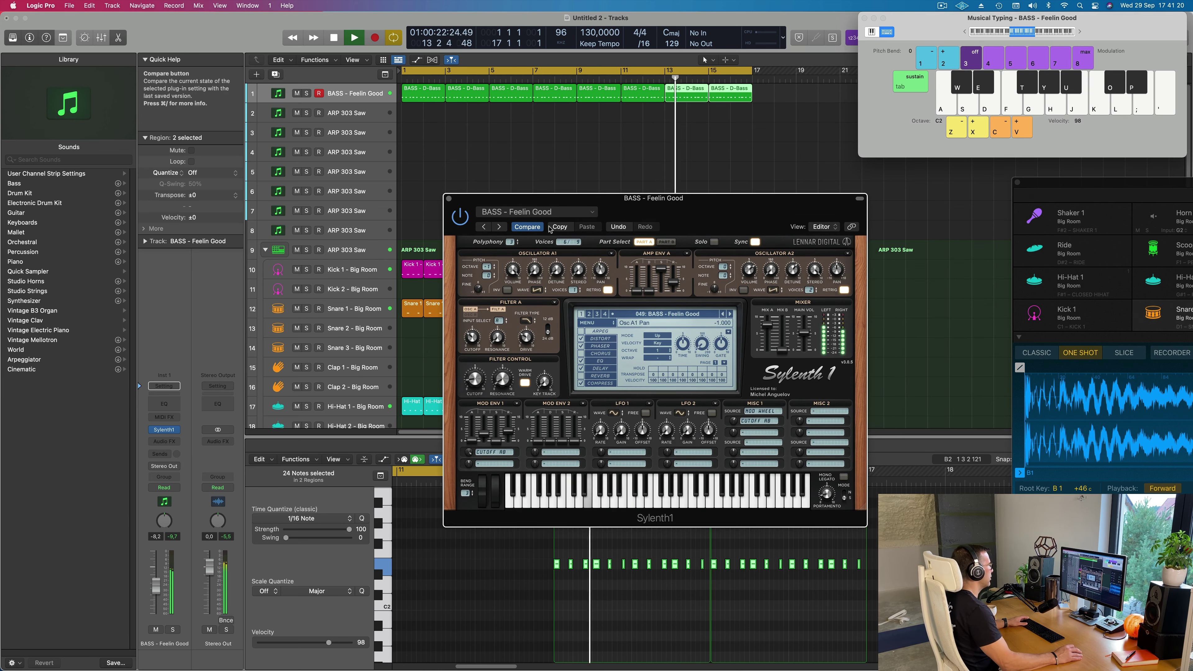
Audition the bass presets after Feelin Good, including Felicity, Get Outta My Way and Hard Bass, up to Long Bass.
click(730, 314)
click(730, 314)
click(729, 313)
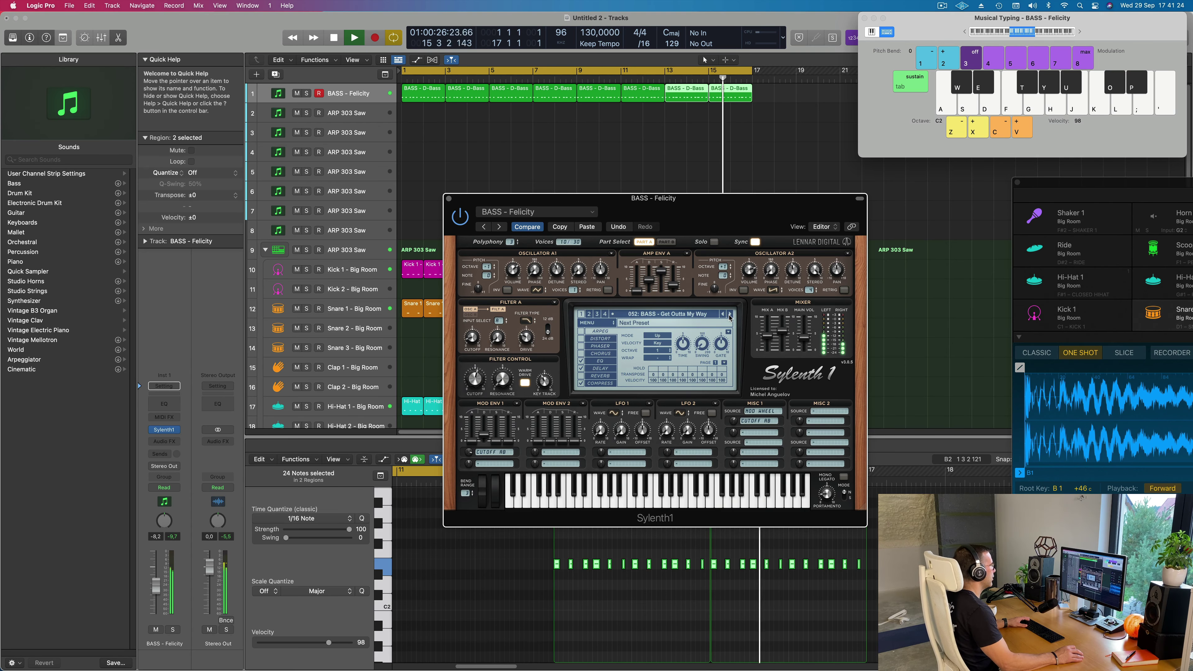
click(730, 314)
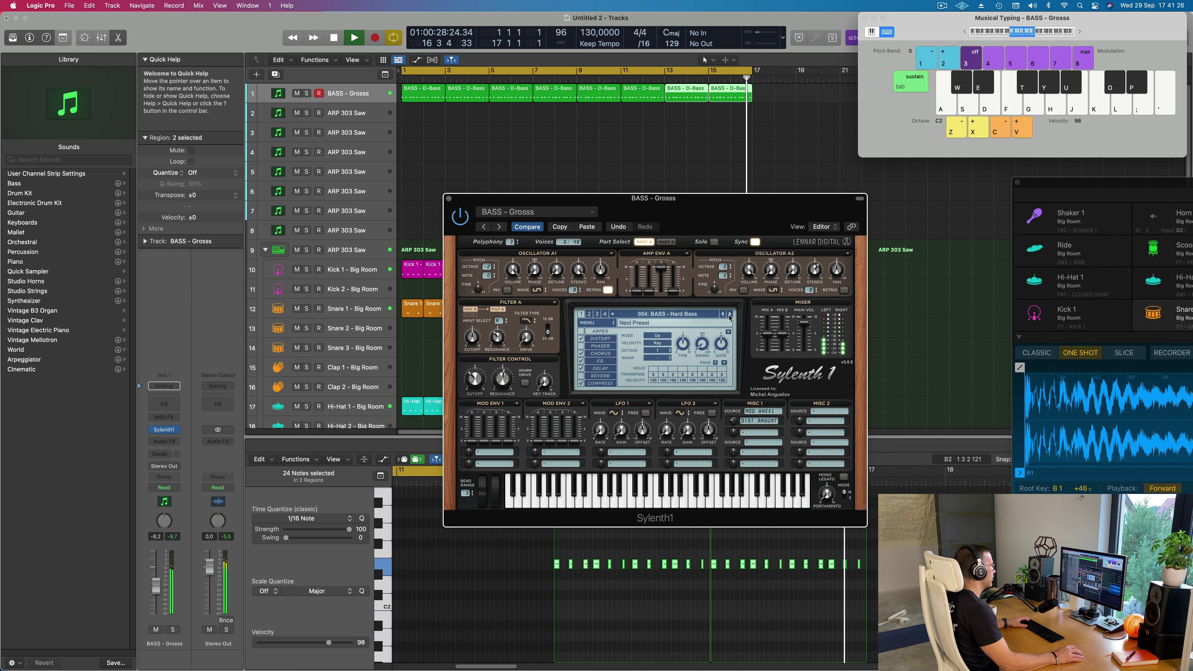
click(730, 314)
click(730, 314)
click(730, 314)
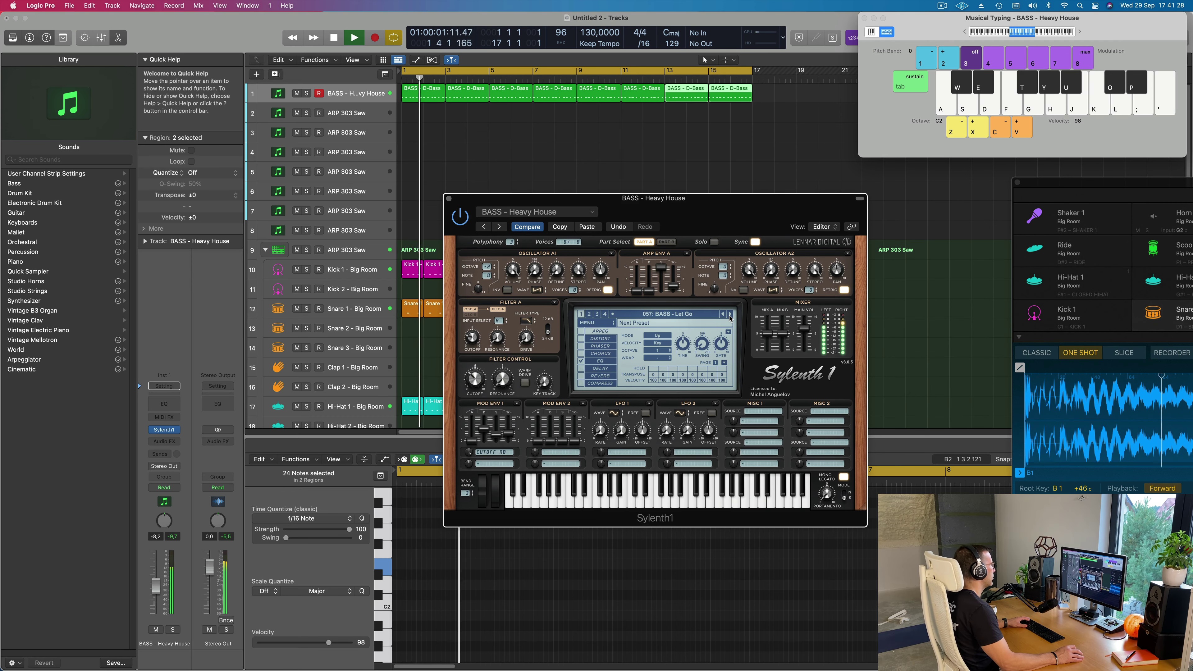
click(730, 314)
click(730, 314)
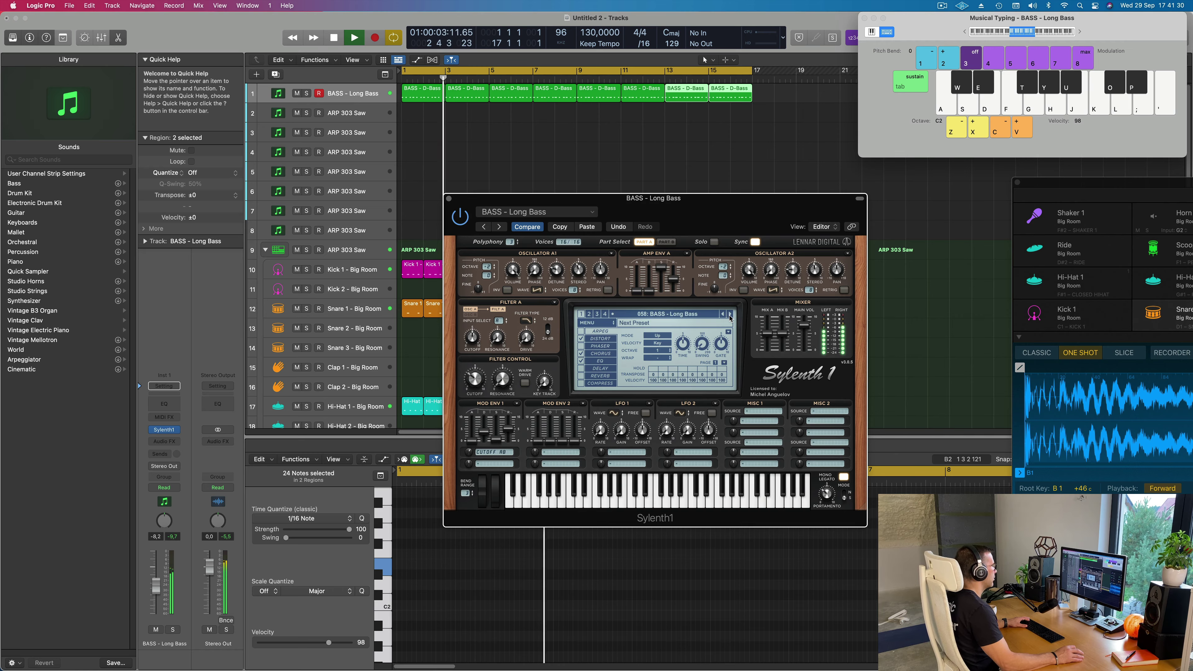
Audition the presets from Moog Bass and Moog Style Bass to Plucky Bass 2, and return to Plucky Bass 1.
click(730, 313)
click(730, 316)
click(730, 316)
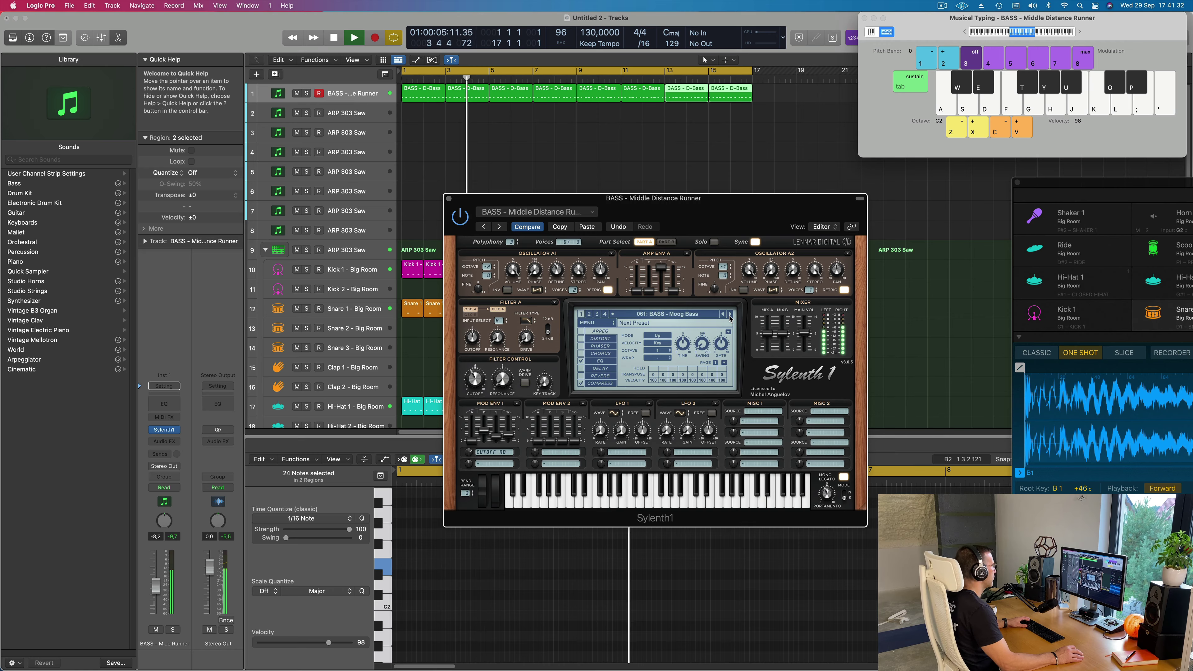
click(730, 316)
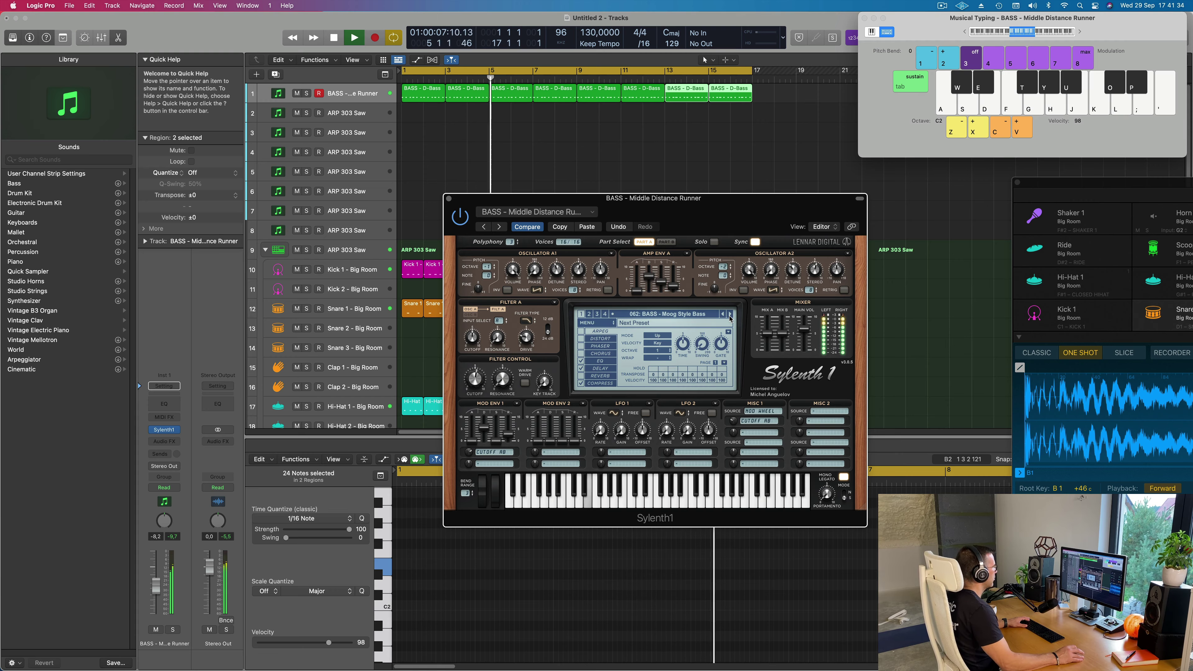
click(730, 316)
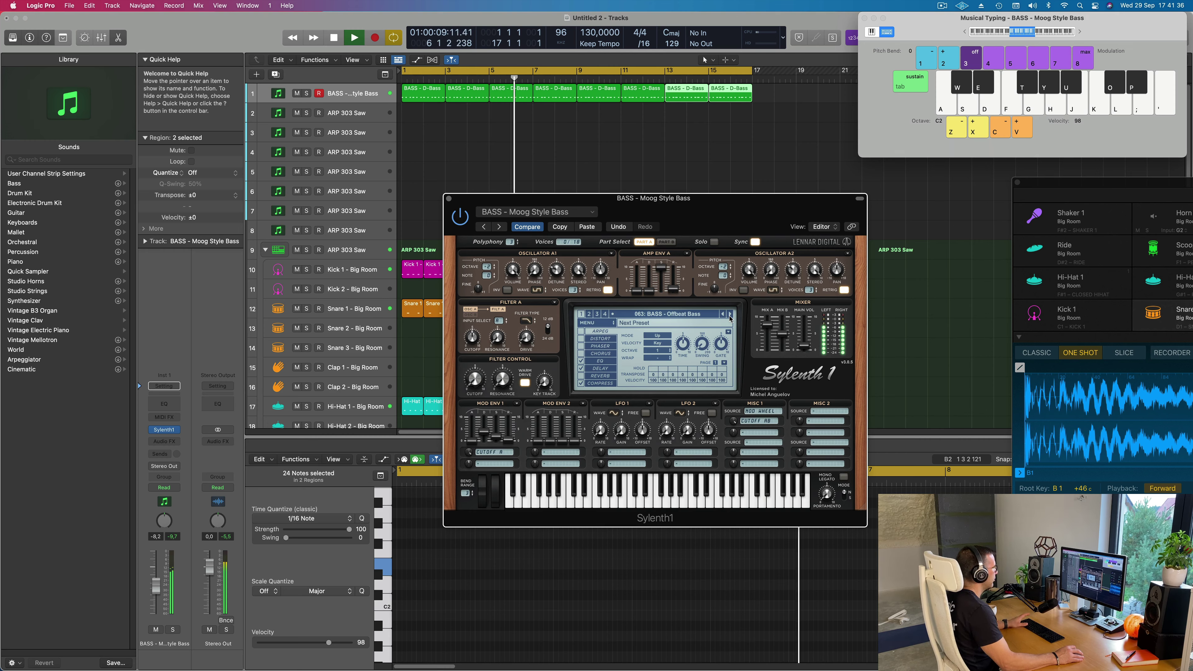
click(730, 316)
click(729, 315)
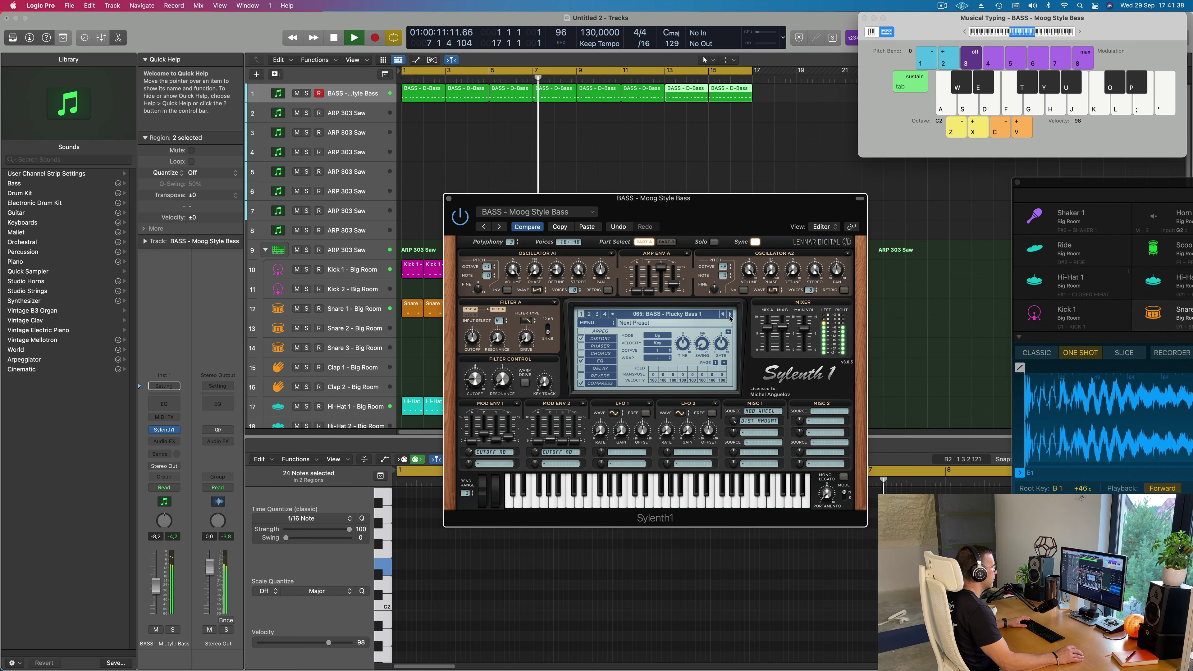
click(730, 316)
click(722, 314)
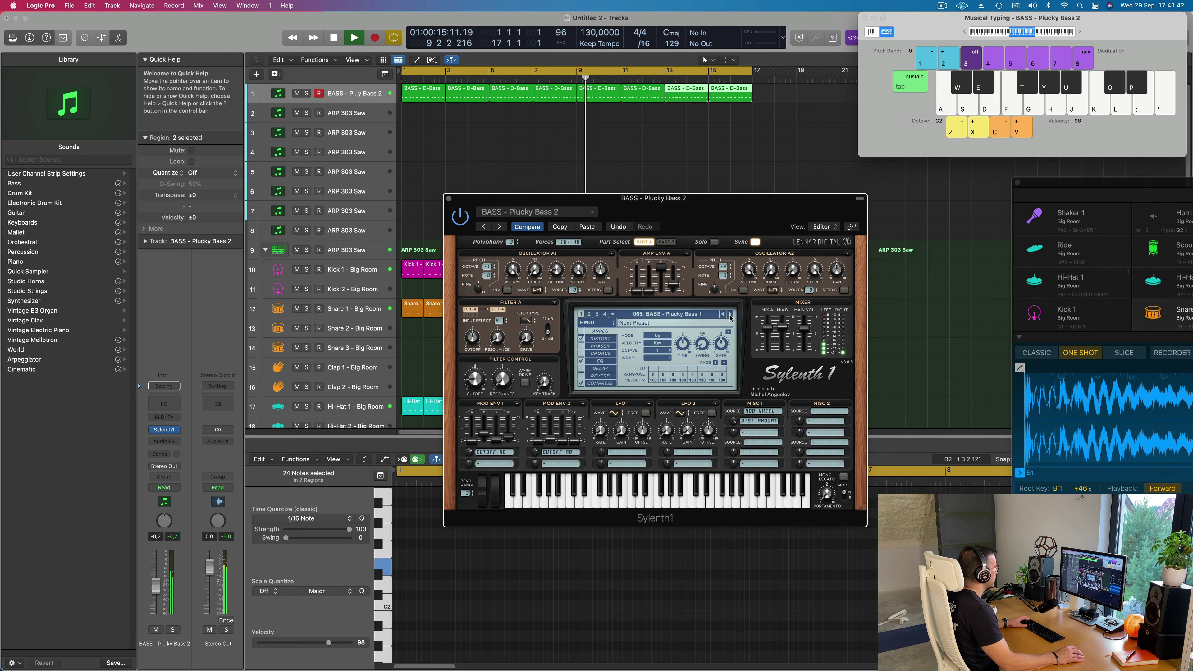
Audition the bass presets after Plucky Bass 1, including Robot Religion and Rush, up to preset 070.
click(730, 316)
click(729, 316)
click(730, 316)
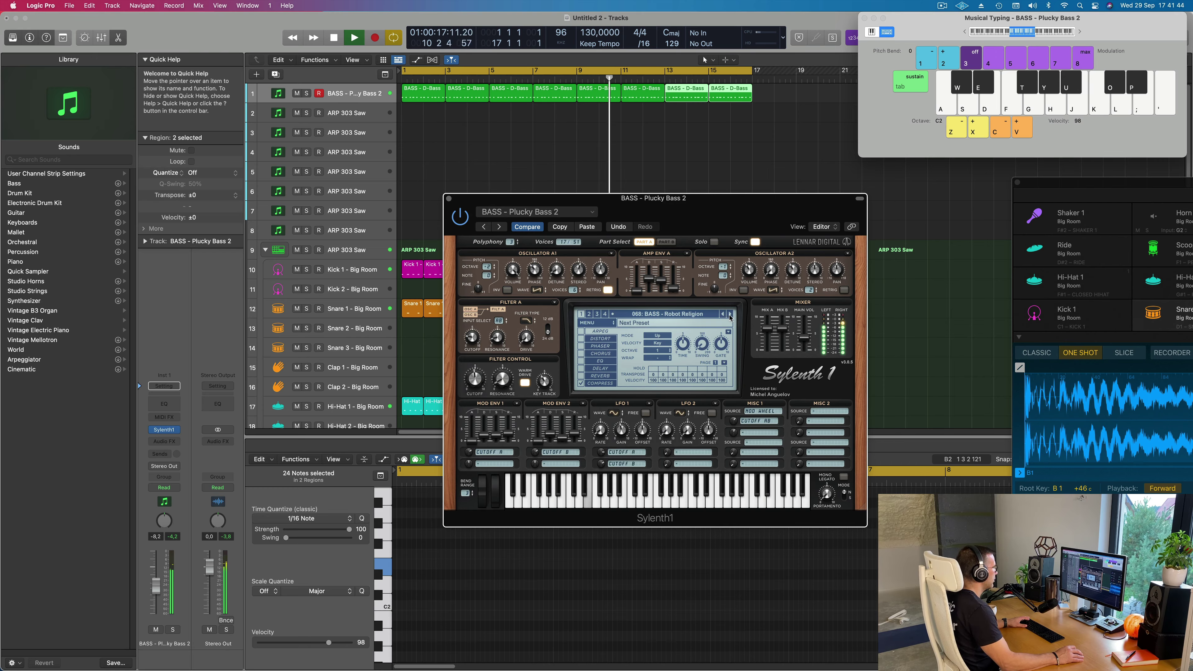
click(729, 316)
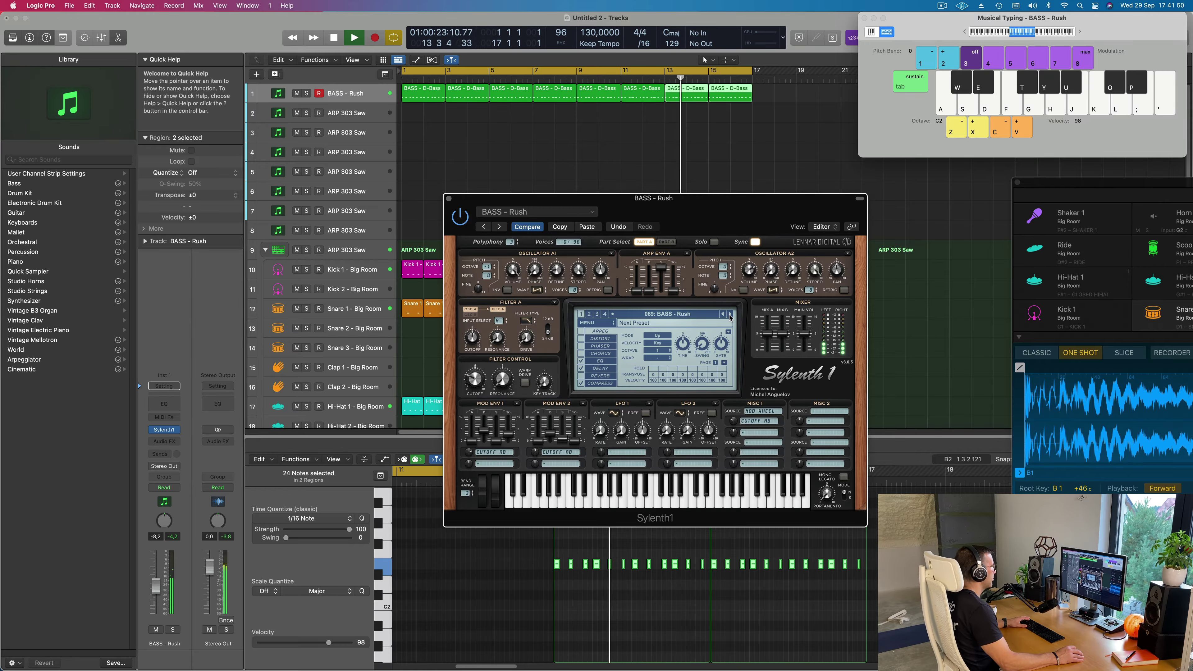
click(730, 314)
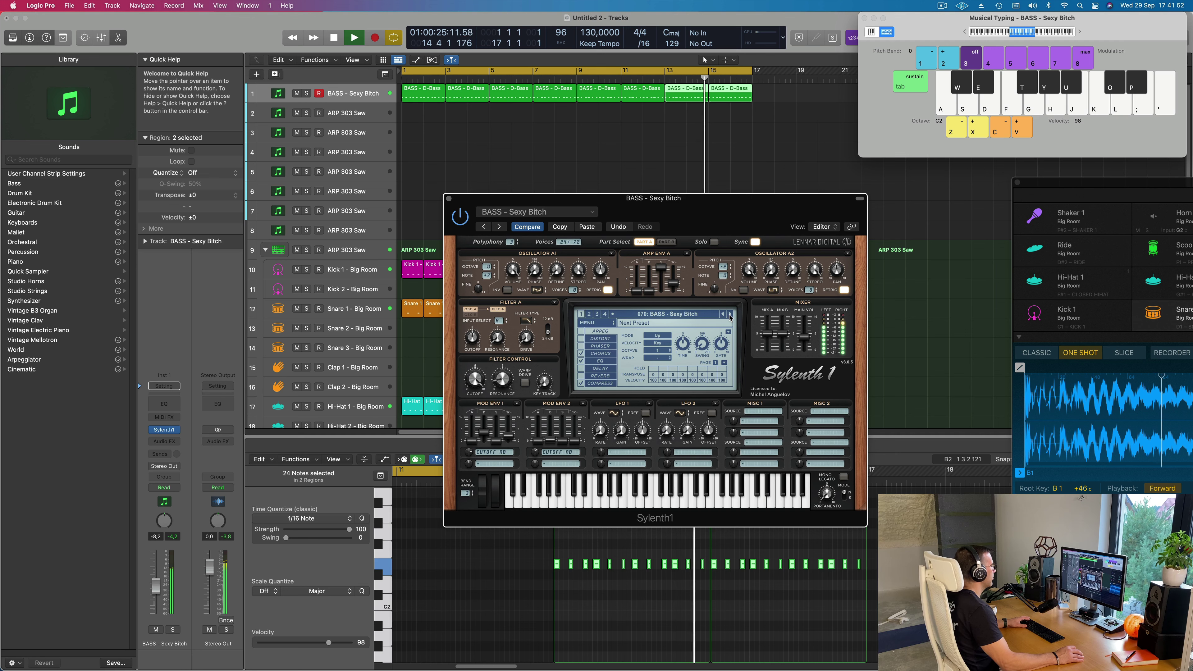
Audition the following presets, including Stroke Bass, Tonight Bass and Trance Bass, up to Trance Bassline 1.
click(730, 314)
click(730, 314)
click(730, 313)
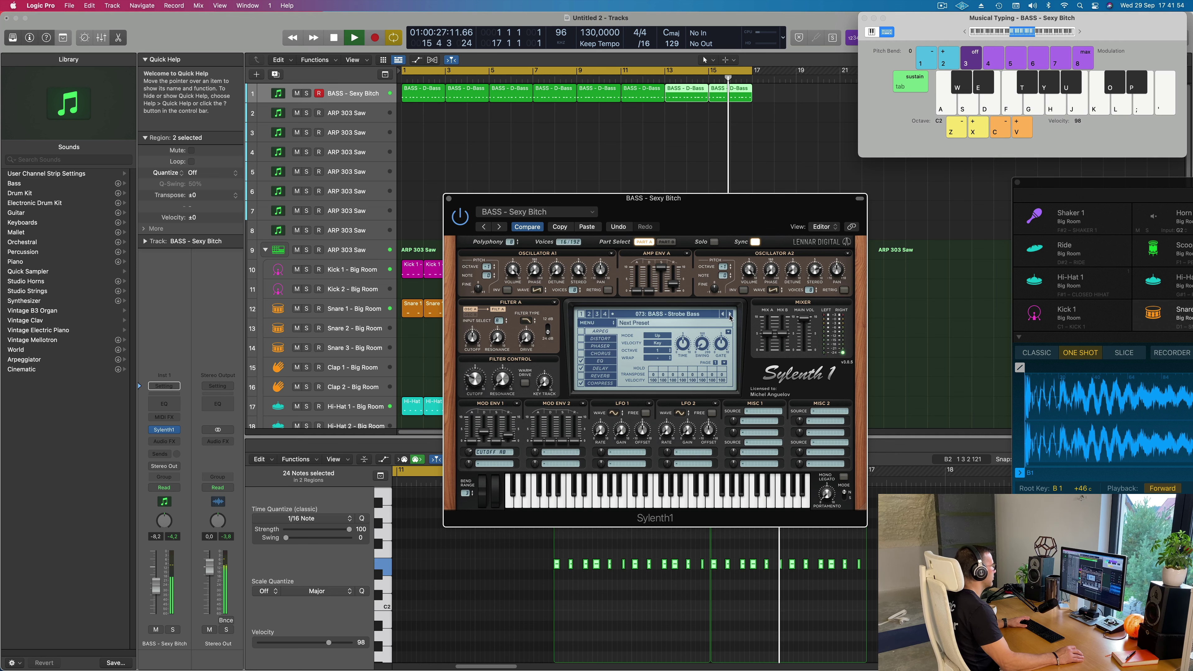
click(730, 314)
click(730, 314)
click(730, 314)
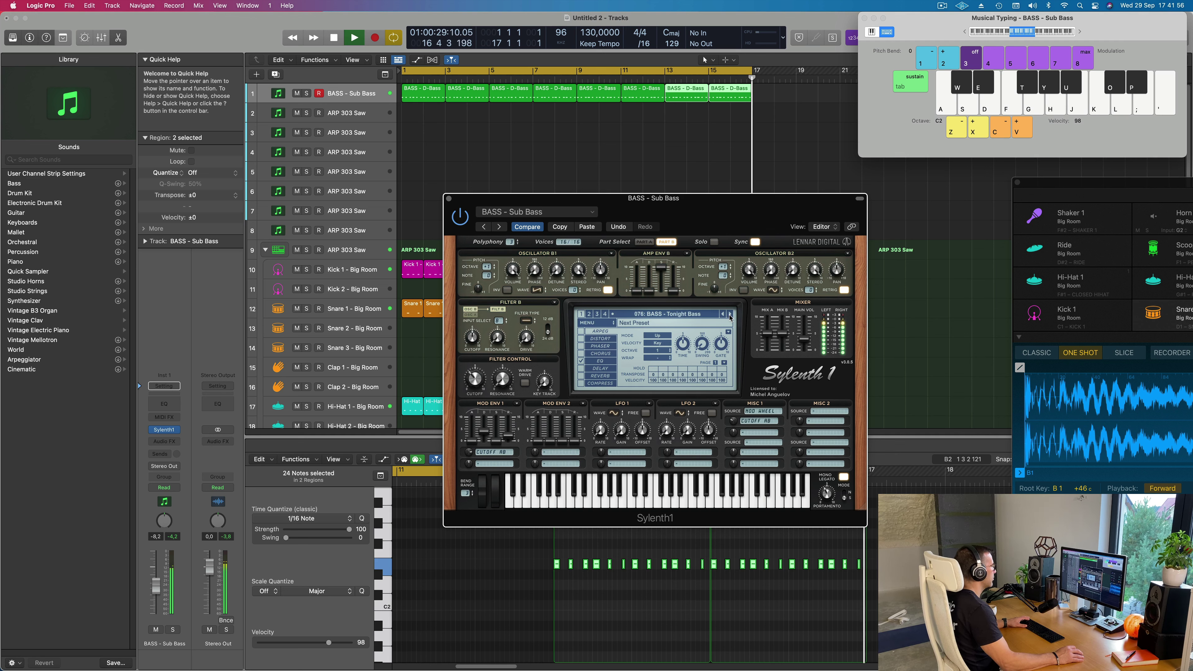
click(730, 314)
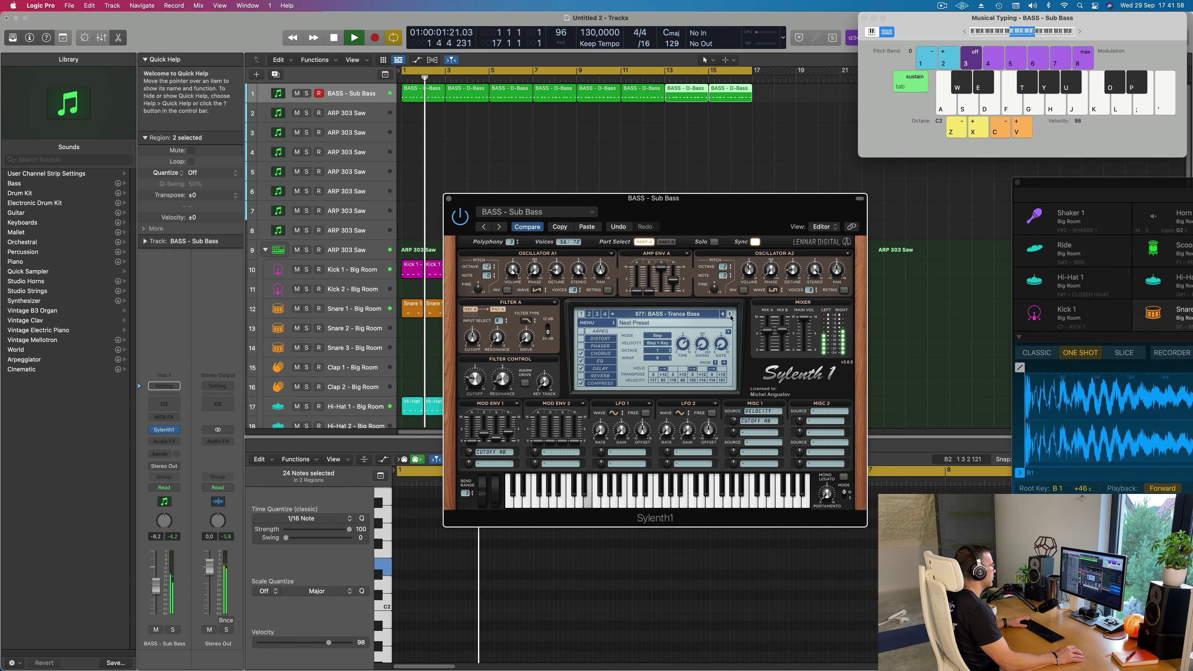
click(731, 314)
click(730, 315)
Go back through the Sylenth1 bass presets from Trance Bassline 1 to preset 070.
click(723, 315)
click(723, 315)
click(723, 315)
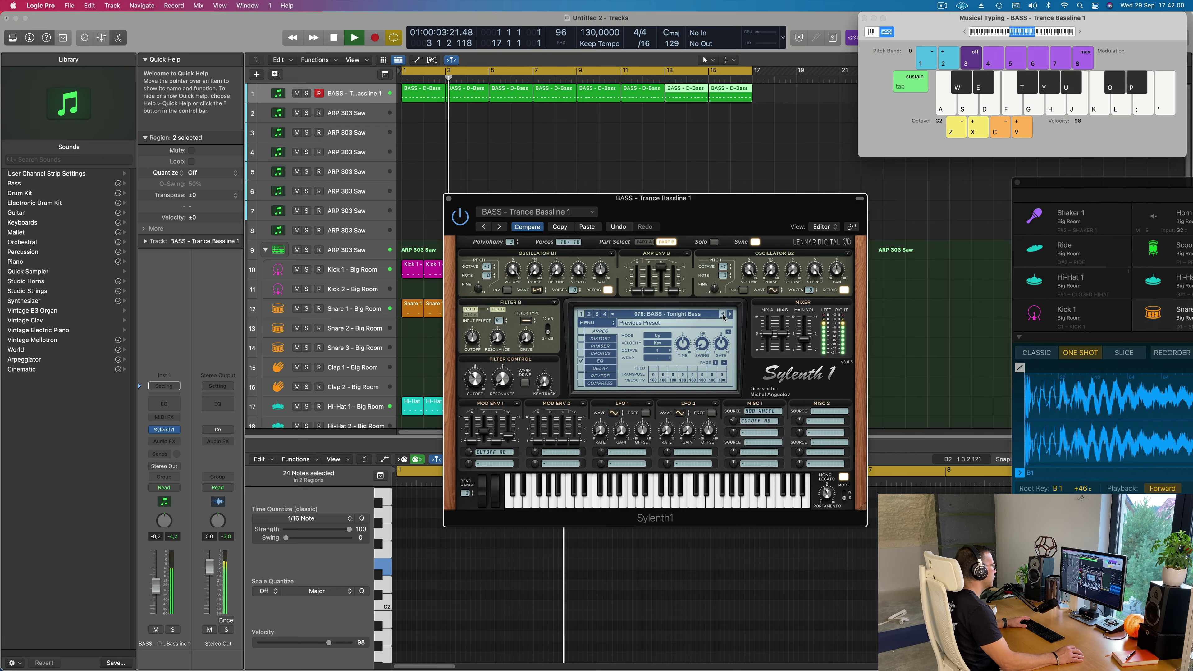
click(723, 315)
click(723, 315)
click(723, 315)
click(723, 315)
click(723, 314)
click(724, 315)
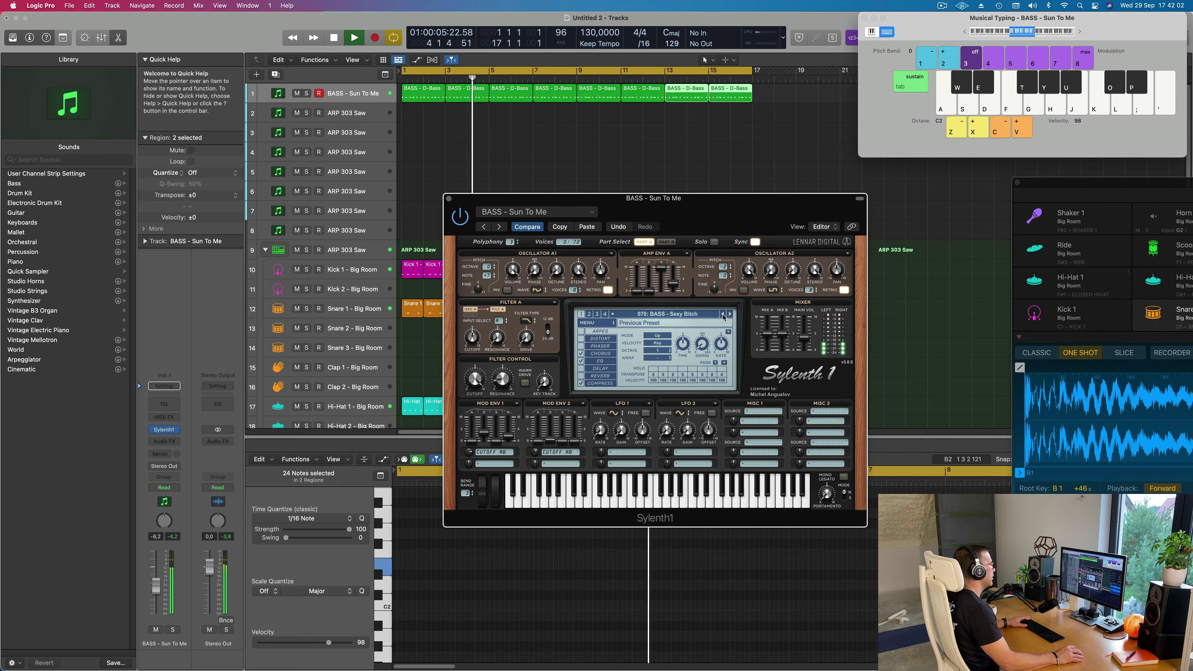
Load the Sylenth1 bass preset Rush, replay the loop from its start and set the bass track's volume to -6.4 dB.
click(723, 315)
drag(730, 215, 737, 205)
key(space)
key(space)
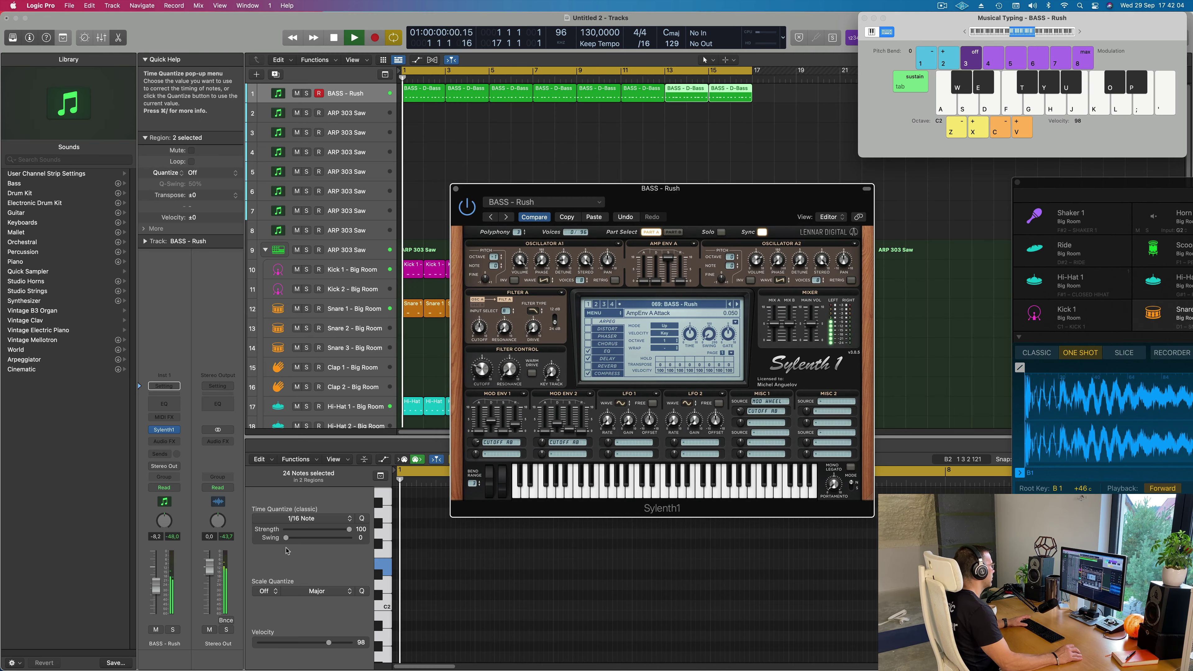
drag(157, 587, 156, 584)
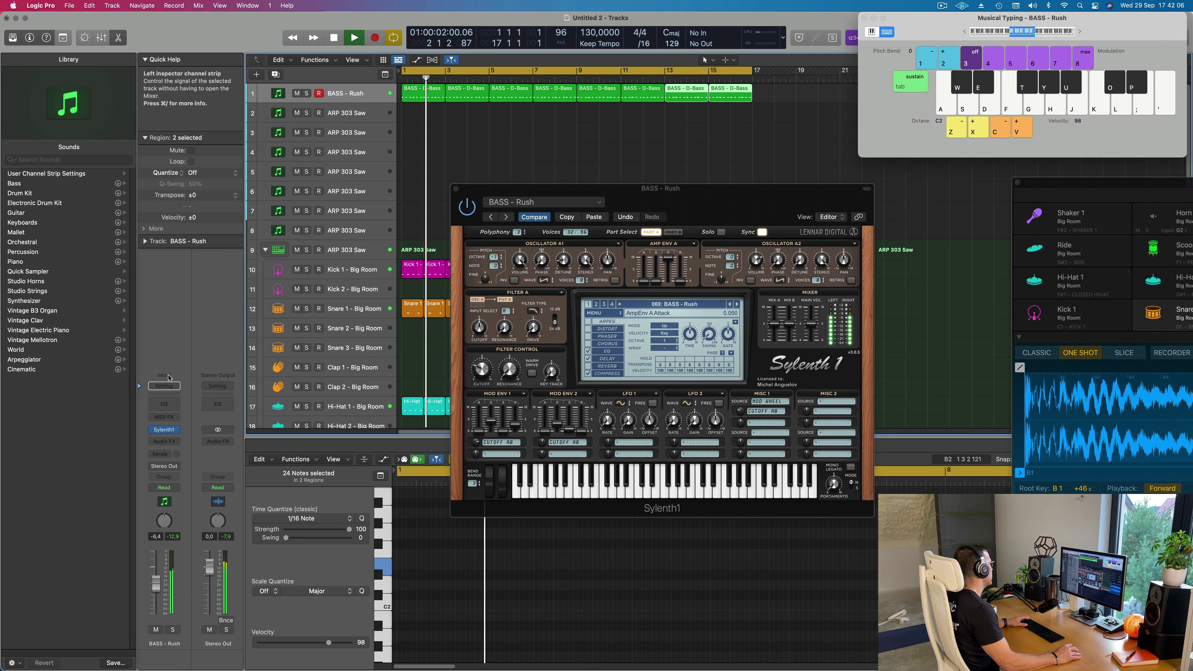
Add a Compressor to the bass track with Kick 1 as side chain, automatic release off, a higher ratio and a shorter release.
click(162, 441)
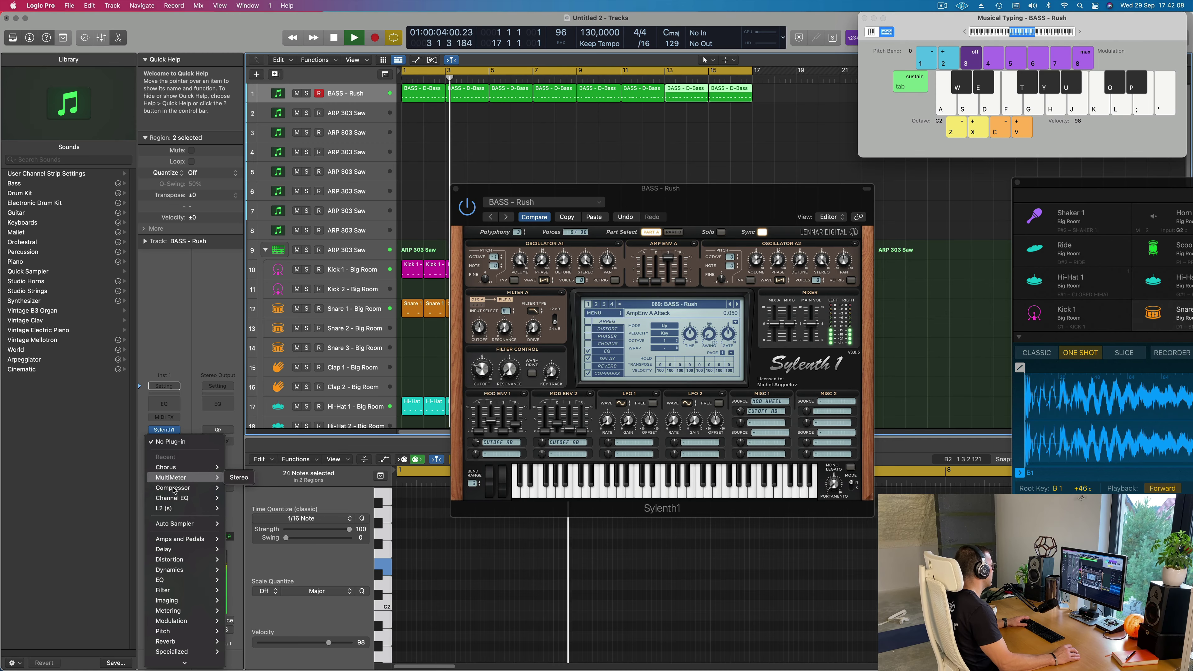
mouse_move(207, 488)
click(247, 489)
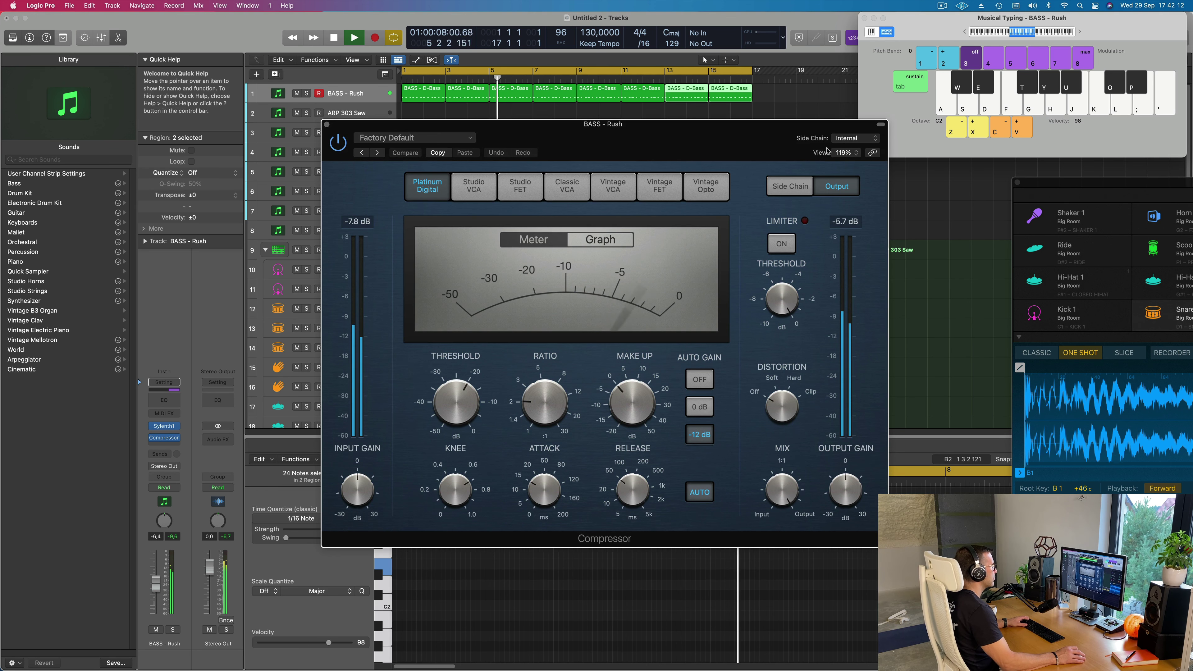
click(853, 139)
mouse_move(850, 165)
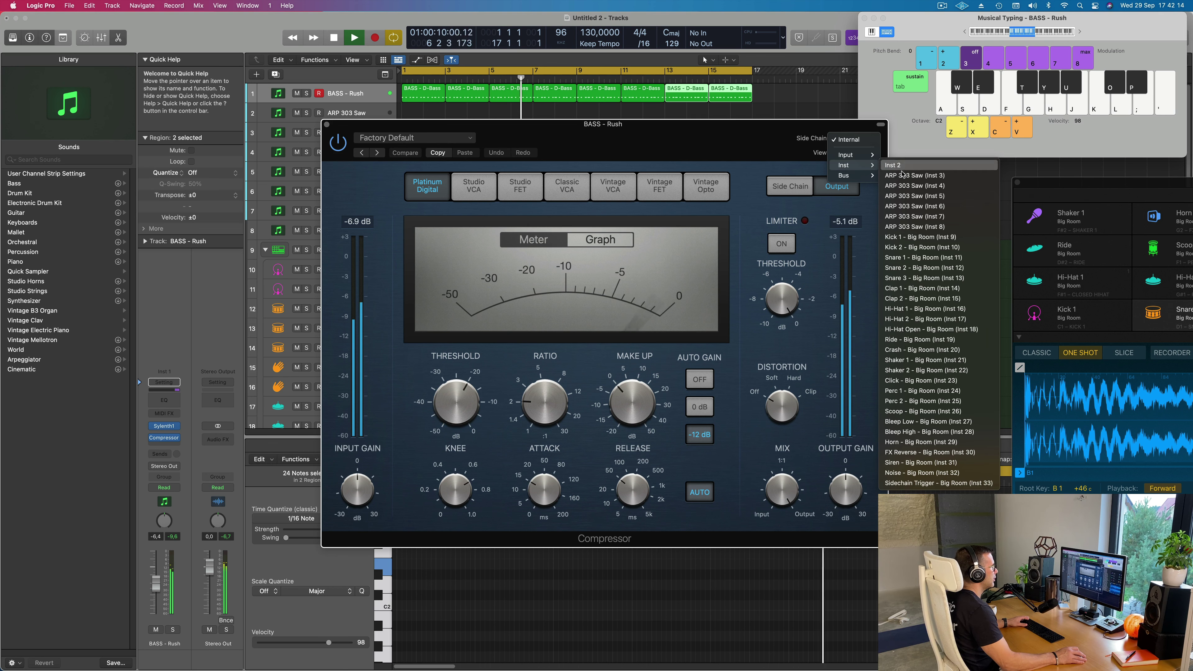
click(910, 236)
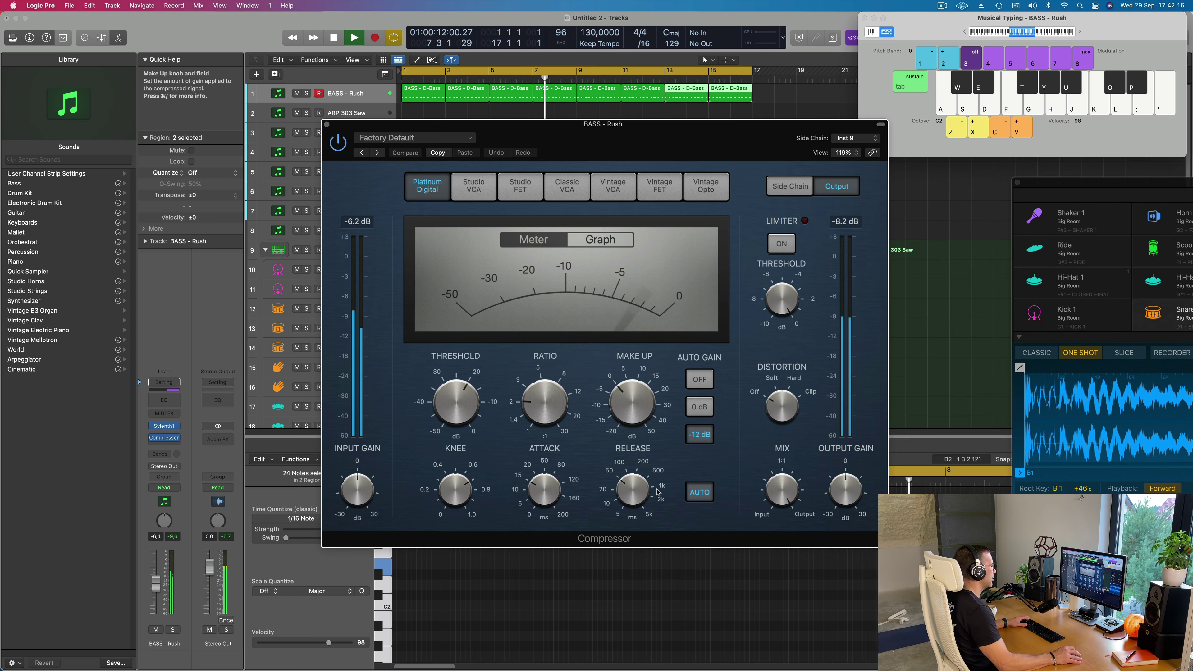
drag(637, 508, 552, 482)
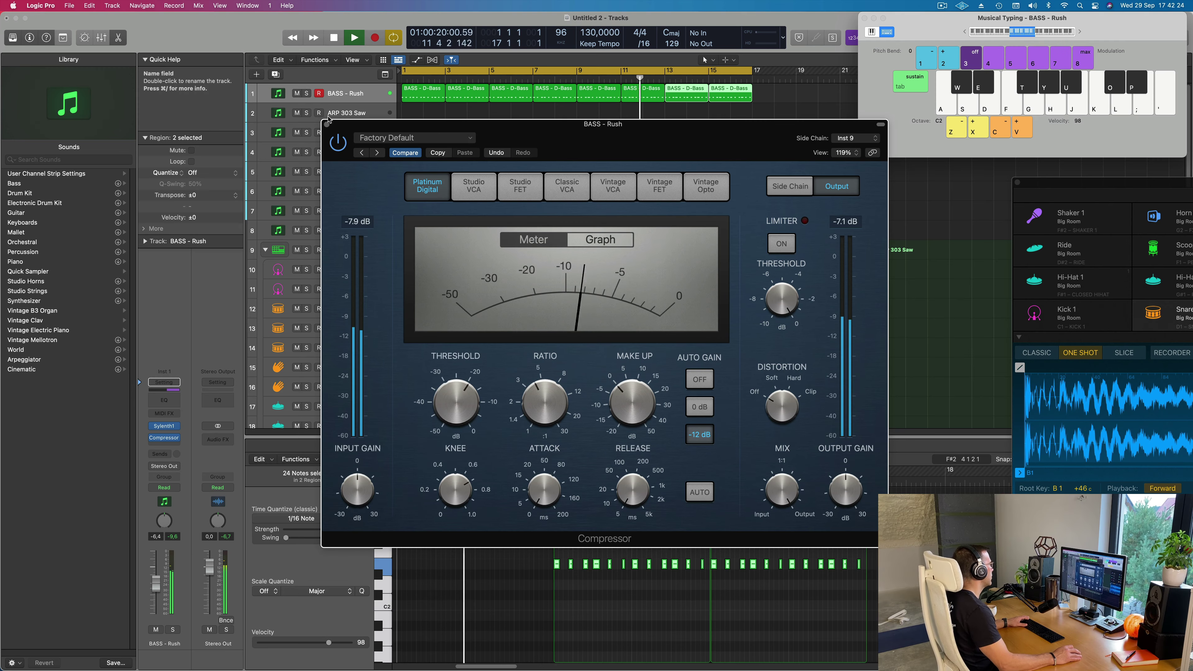
click(327, 125)
Duplicate the Rush bass track and place the eight bass regions on the duplicate, keeping only the first region on the original track.
drag(740, 183, 792, 235)
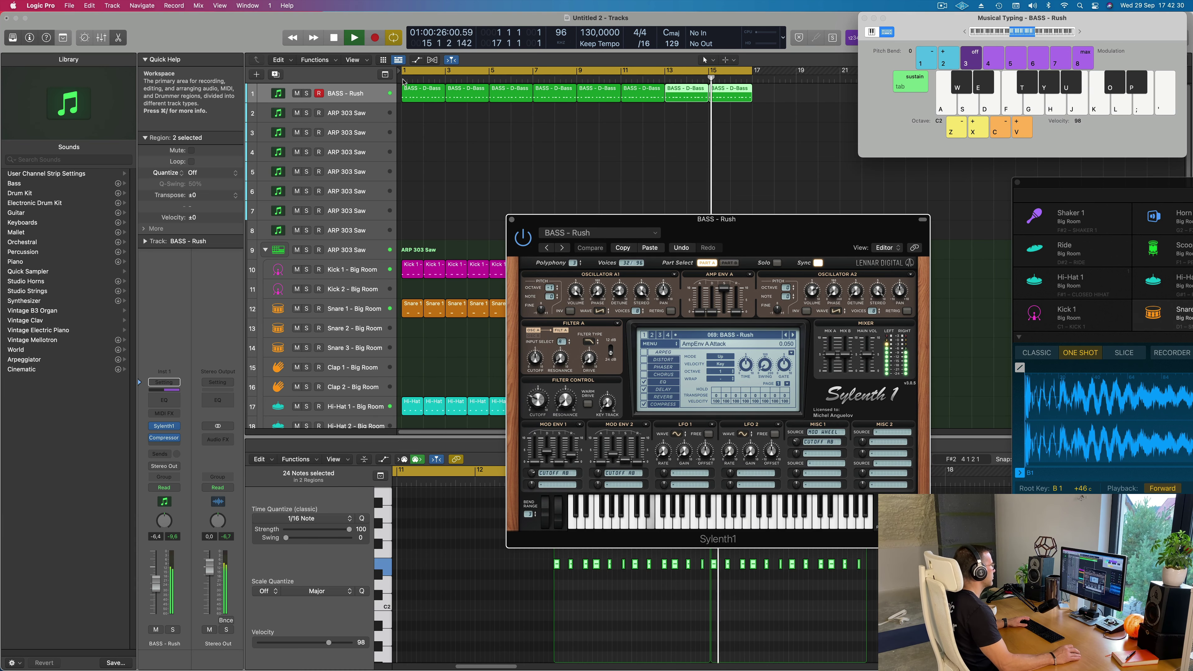
click(345, 93)
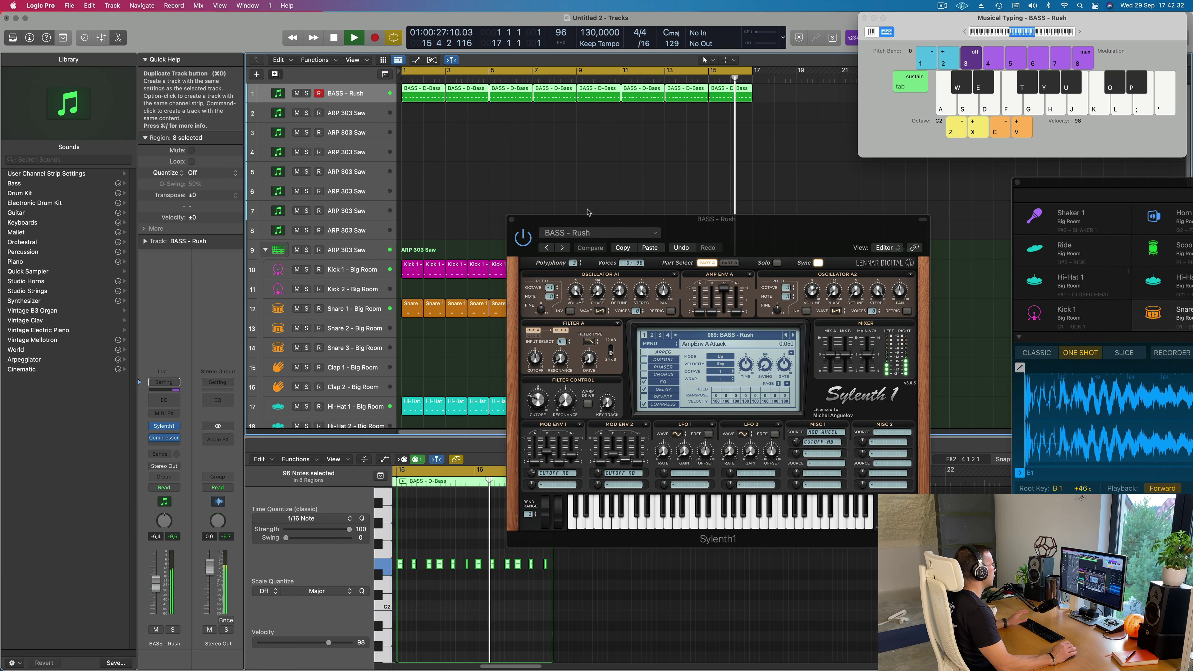
key(super+d)
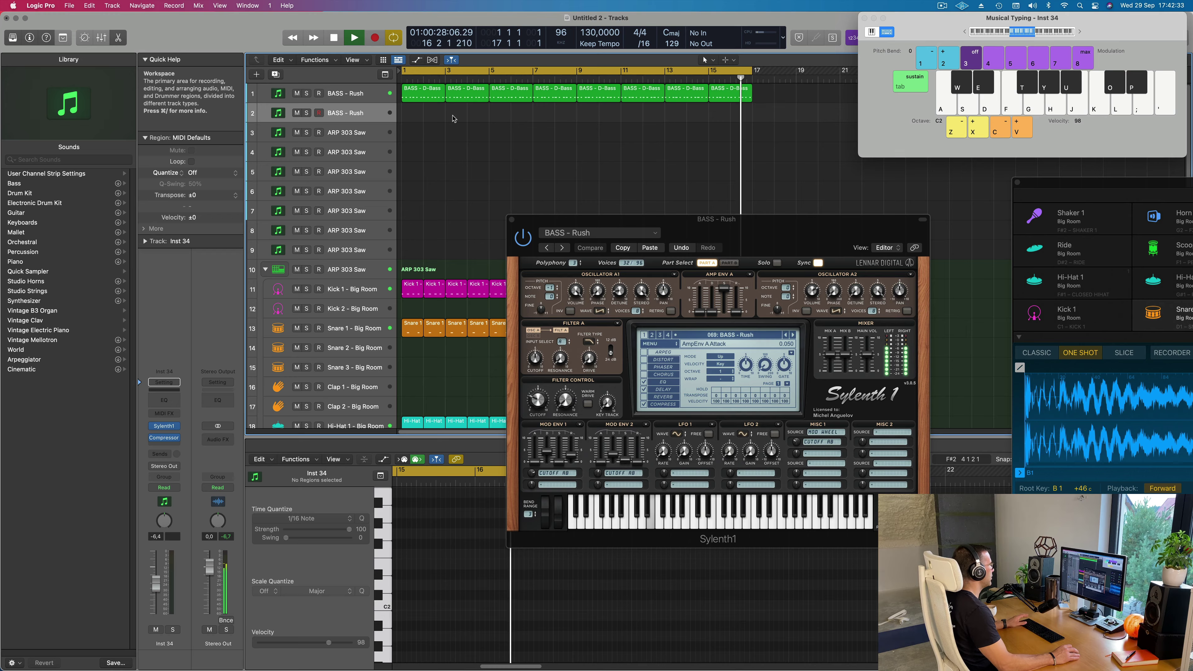
click(366, 96)
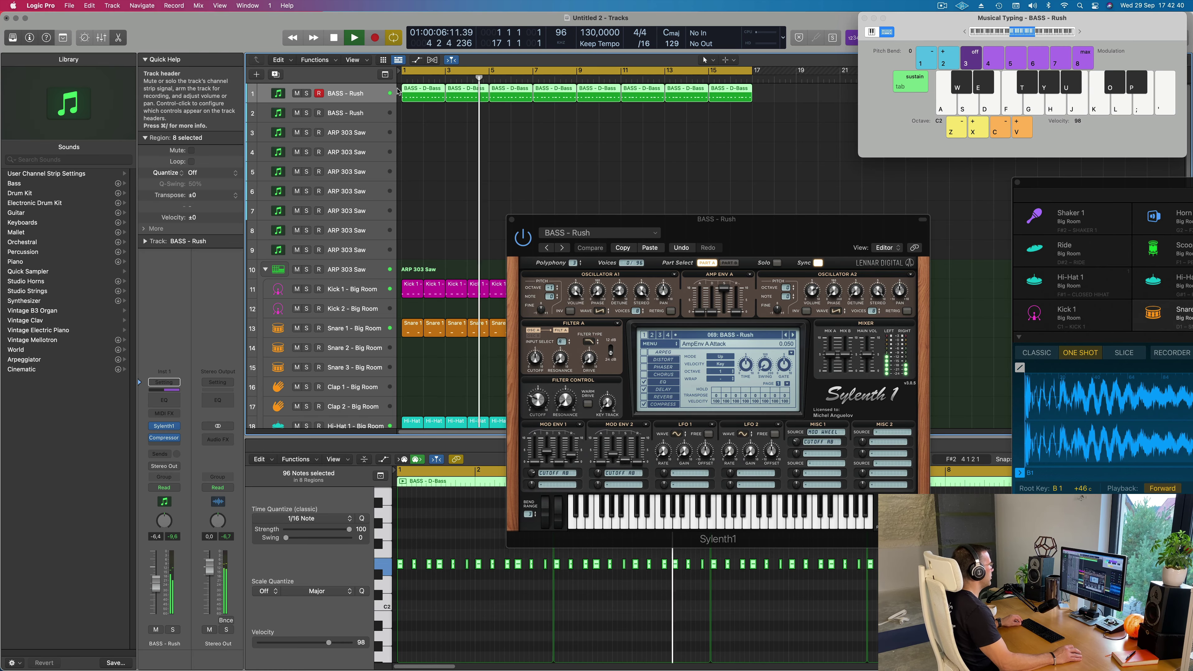
mouse_move(409, 94)
mouse_down()
mouse_move(424, 105)
mouse_move(424, 93)
mouse_up()
click(424, 113)
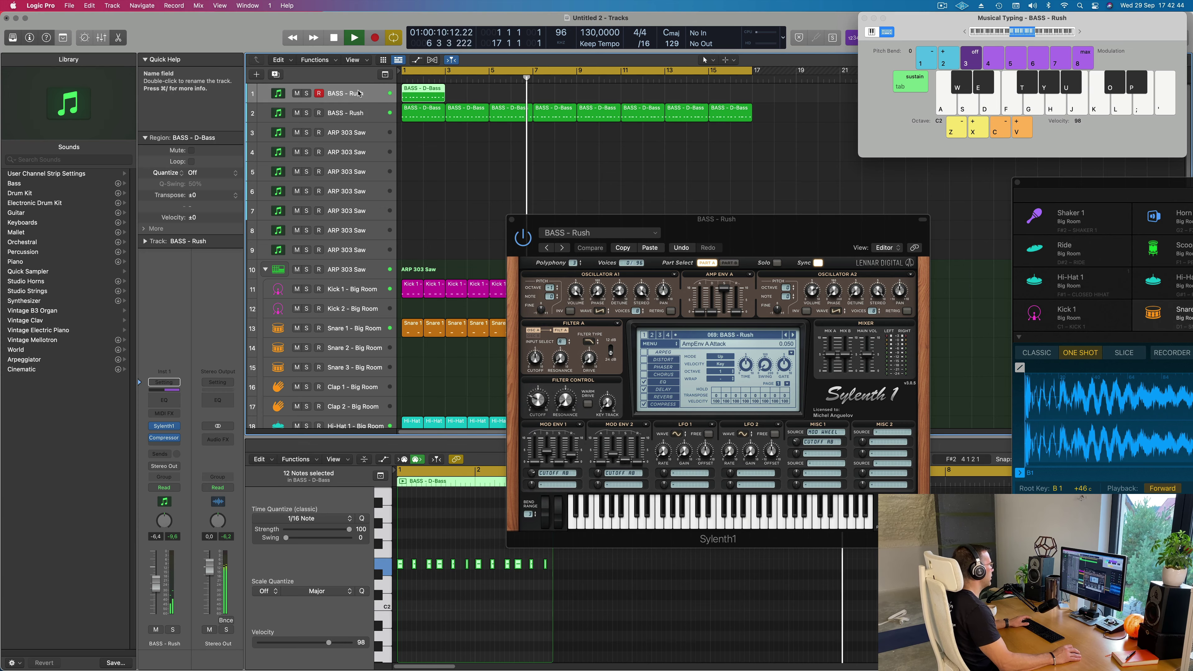
Paste the copied Feel Good settings into the first bass track's Sylenth1 and audition that track in solo.
key(space)
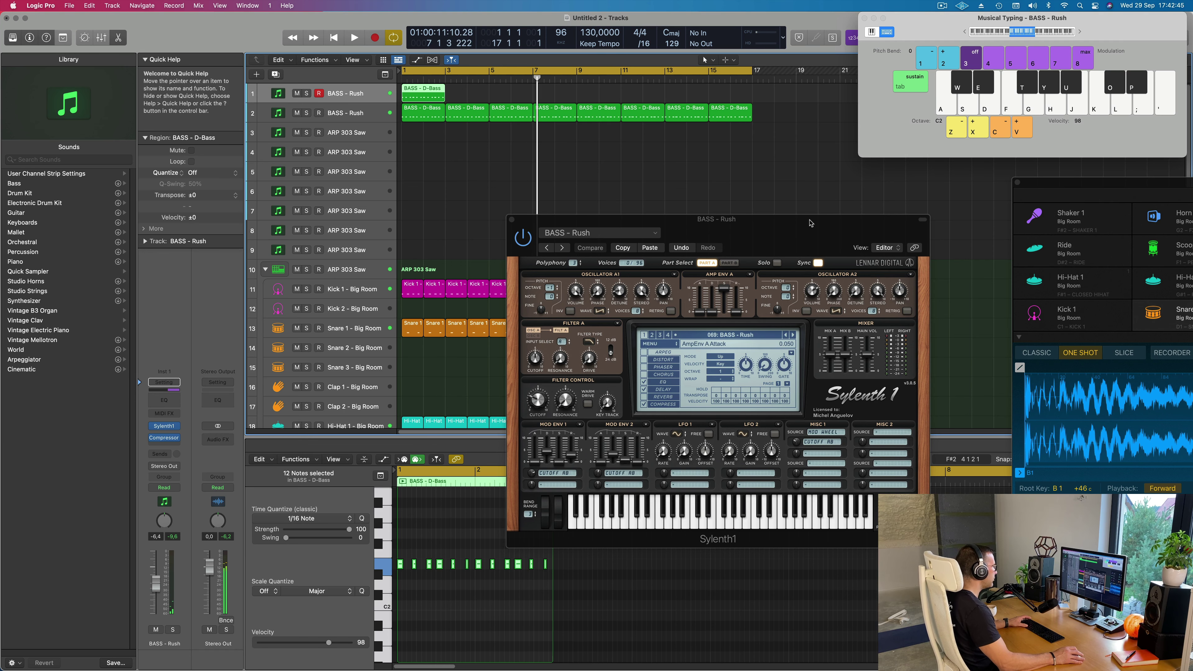
click(649, 248)
key(space)
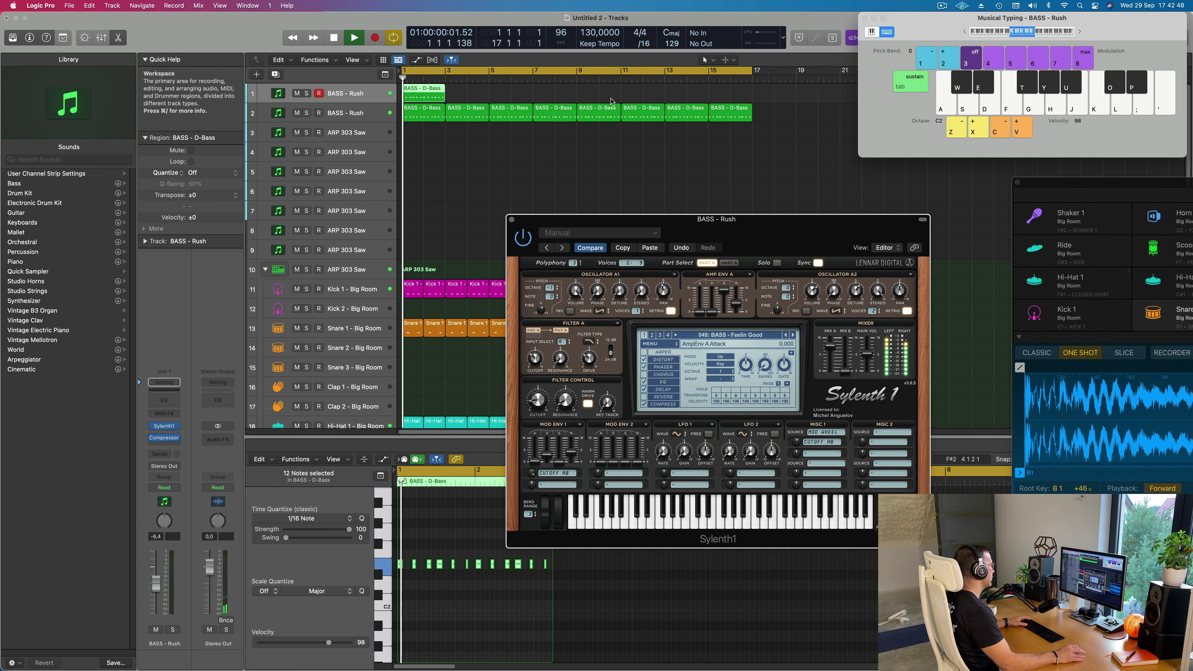
click(306, 93)
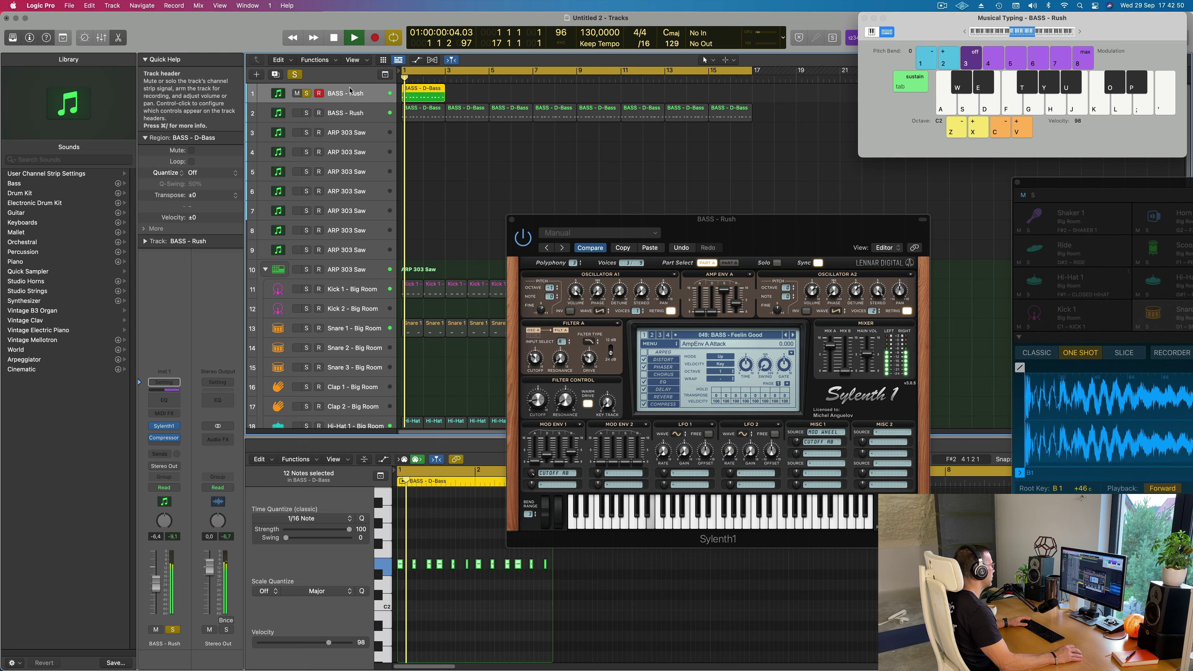
click(306, 96)
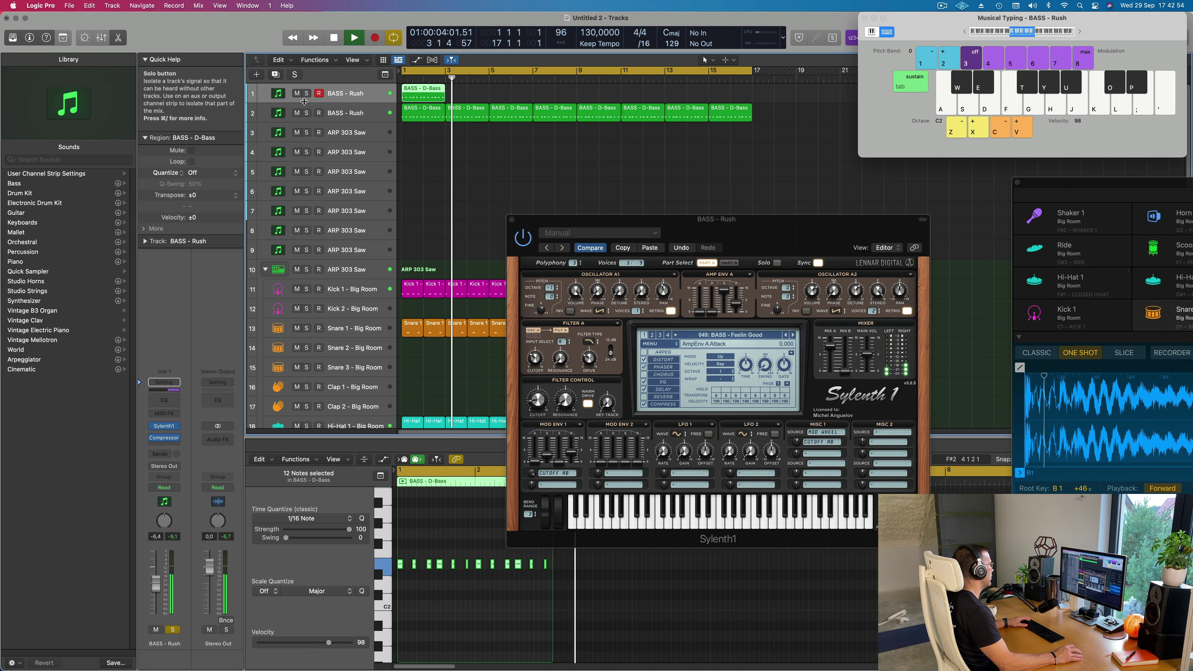
Mute the second bass track and play the first bass layer with the drums from the start.
click(297, 113)
key(space)
key(space)
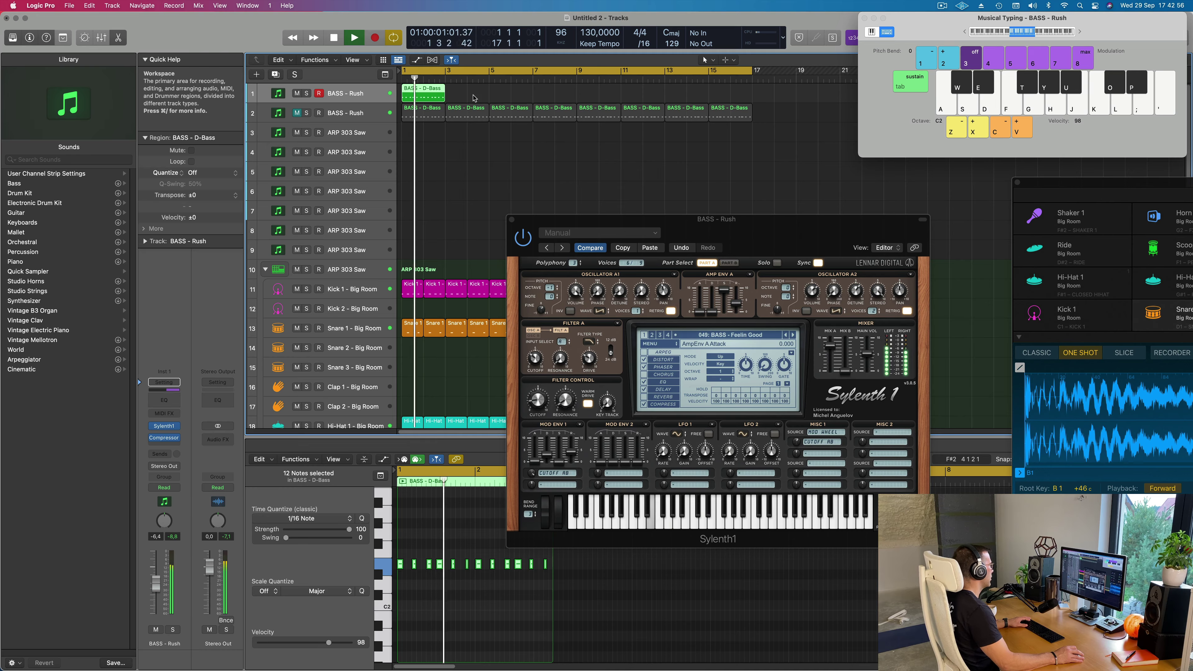
key(space)
key(space)
Repeat the first bass track's region seven times so it fills the loop up to bar 17.
click(497, 96)
click(411, 93)
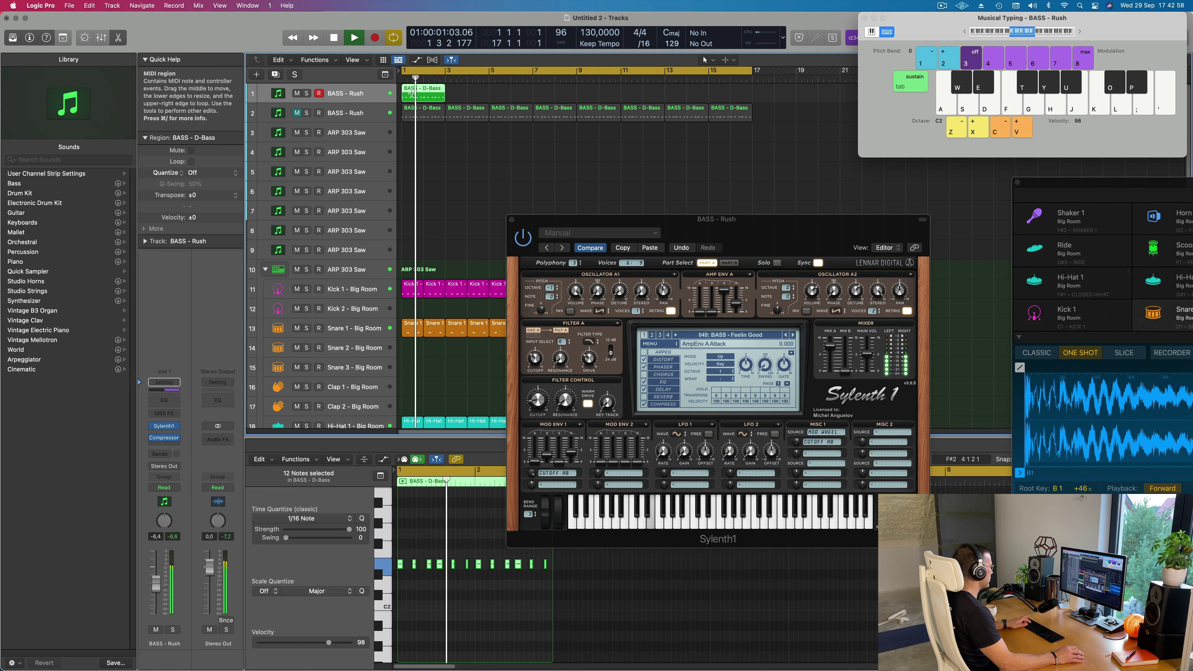
key(super+r)
key(super+r)
key(super+r)
key(super+r)
key(super+r)
key(super+r)
key(super+r)
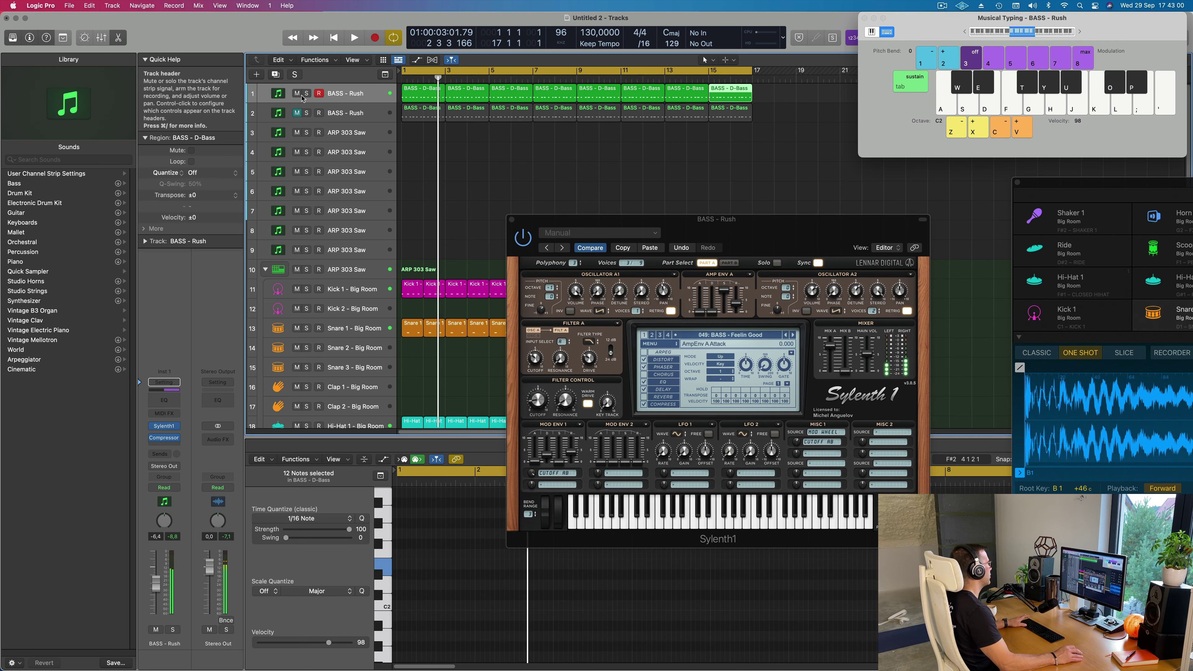
Unmute the second bass track and listen to both bass layers together from the start.
key(space)
key(space)
click(297, 113)
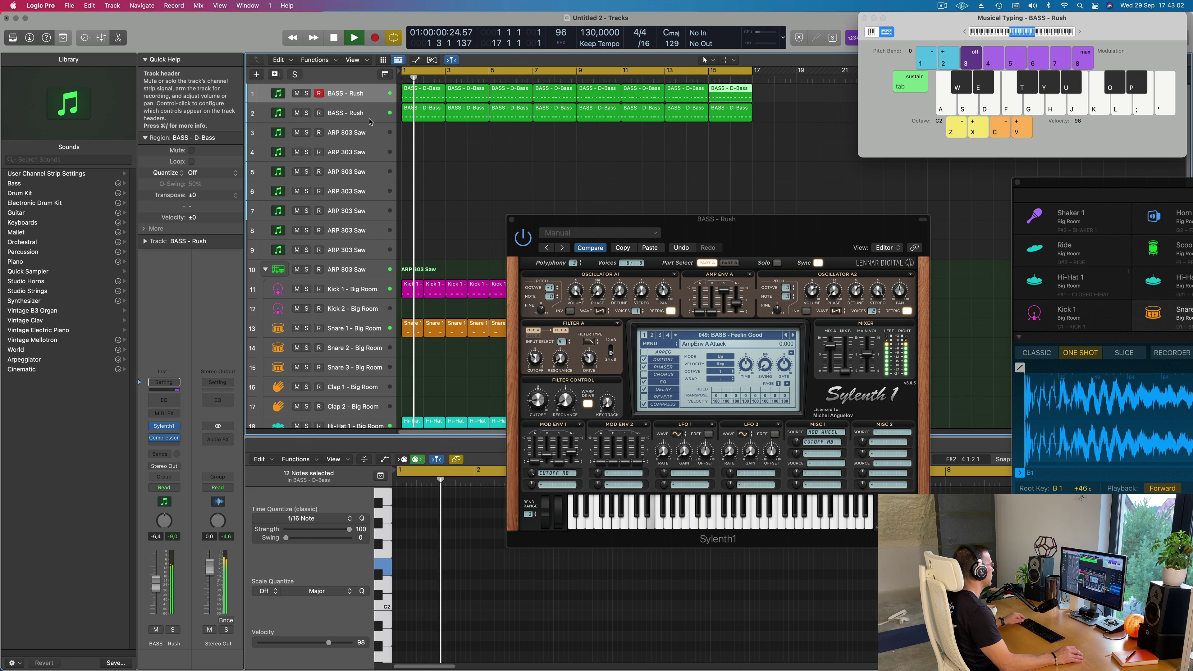
key(super+Left)
key(super+Left)
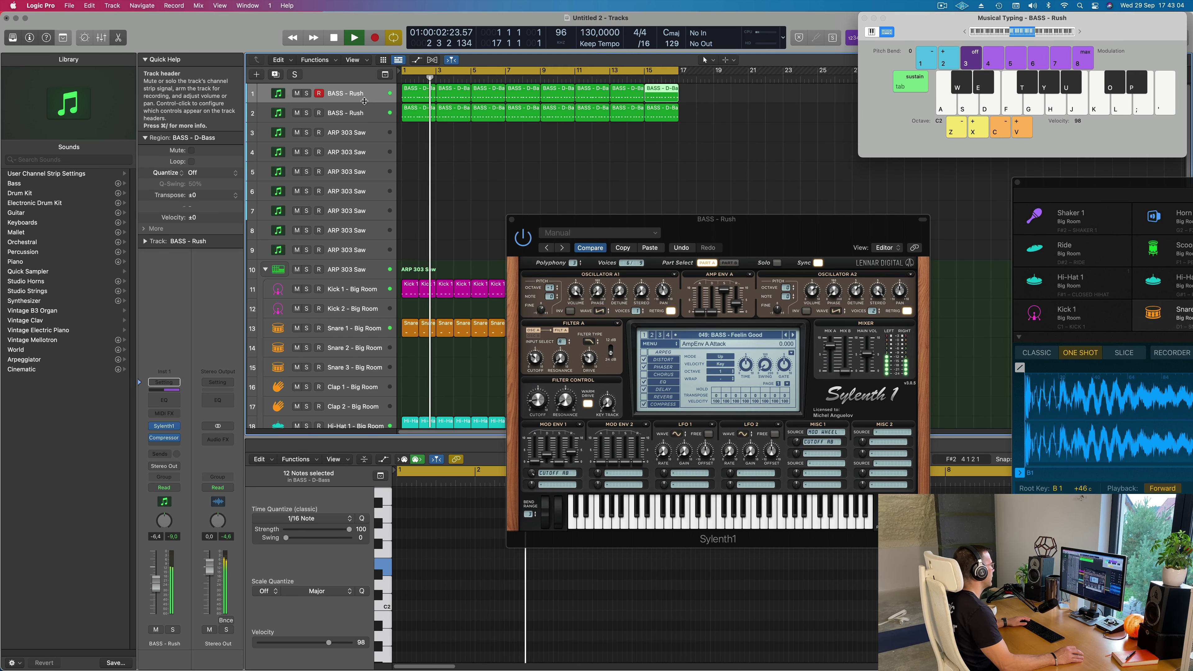
Mute the first bass track and set the second bass track's volume to -5.3 dB.
click(296, 93)
click(329, 118)
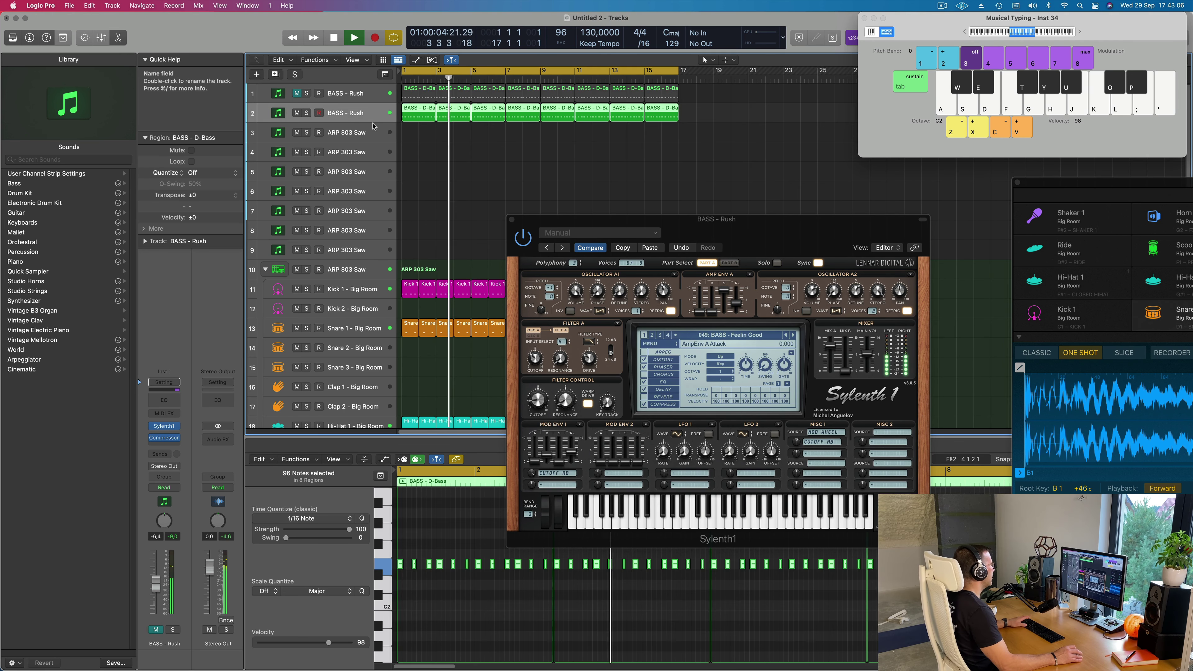
click(635, 204)
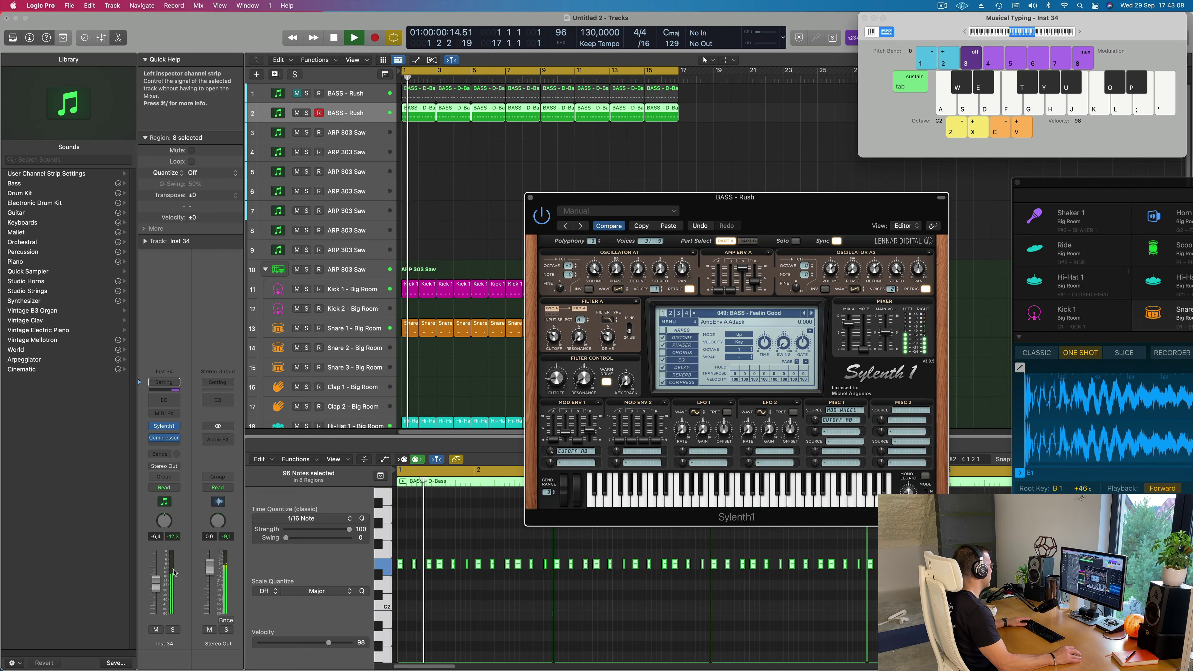
drag(156, 584, 156, 582)
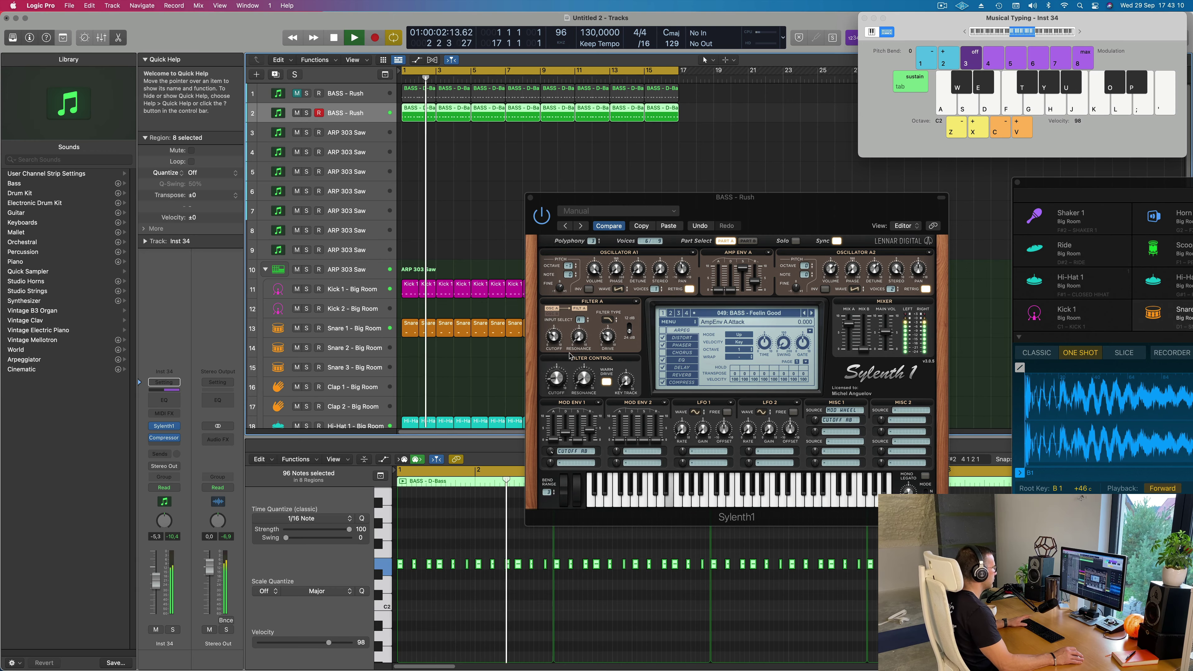
Lower the filter control cutoff of the second bass track's Rush sound to 1.192 and set the track's volume to -4.7 dB.
drag(556, 382, 558, 400)
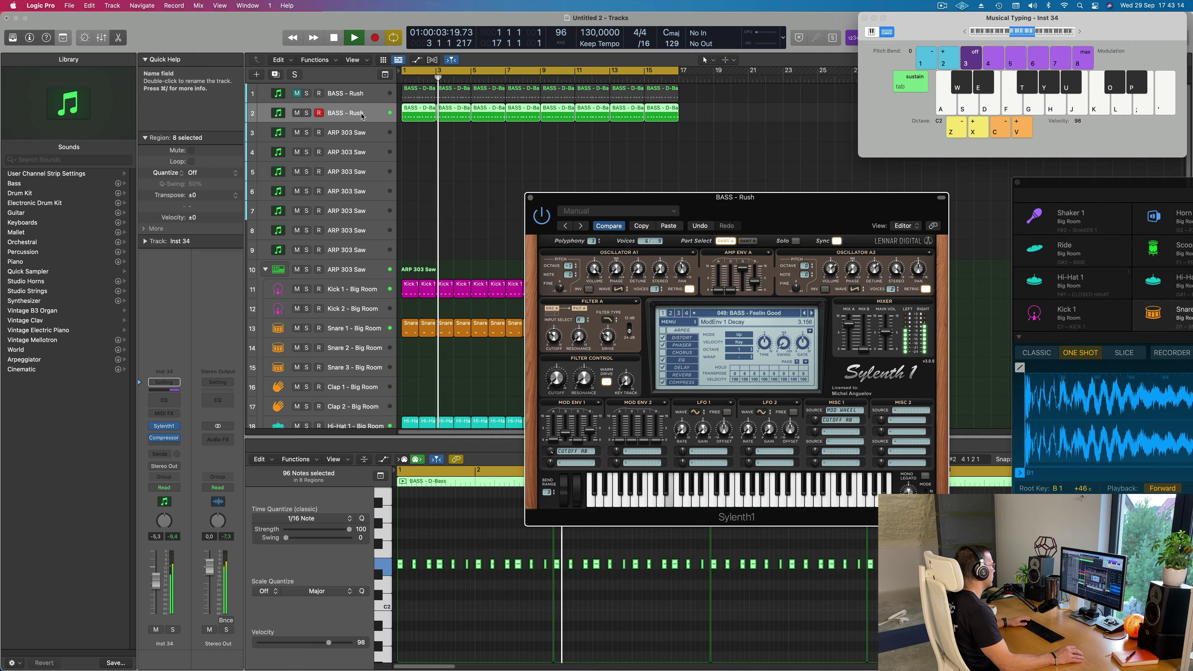
click(167, 427)
key(space)
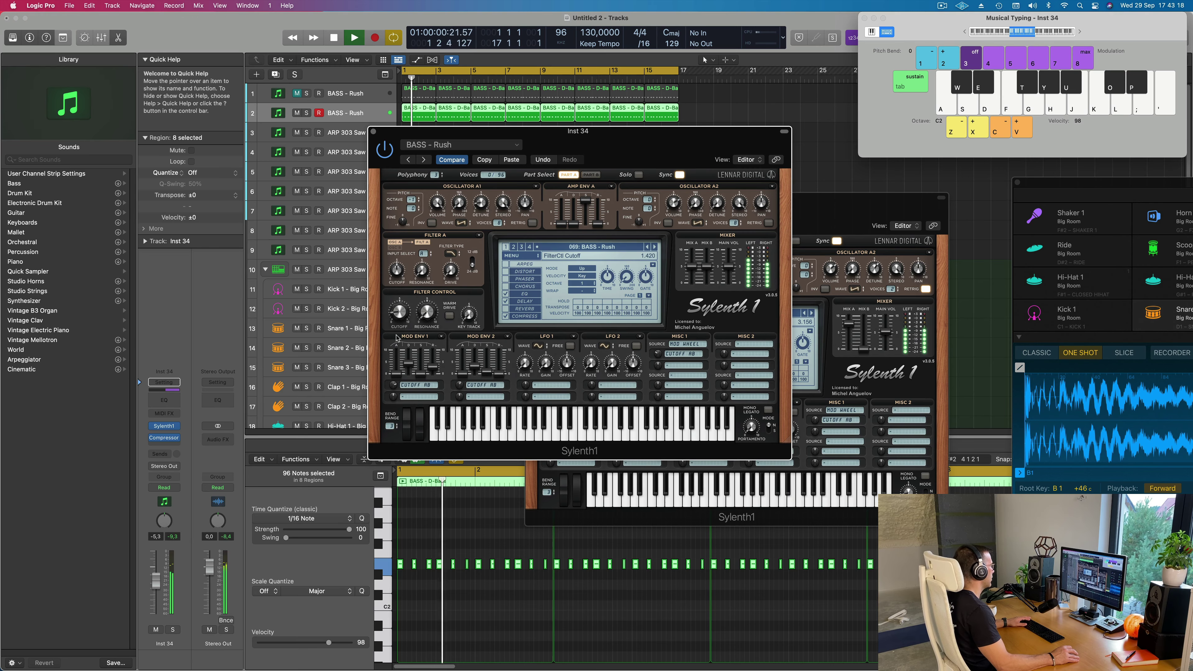
drag(510, 135, 682, 192)
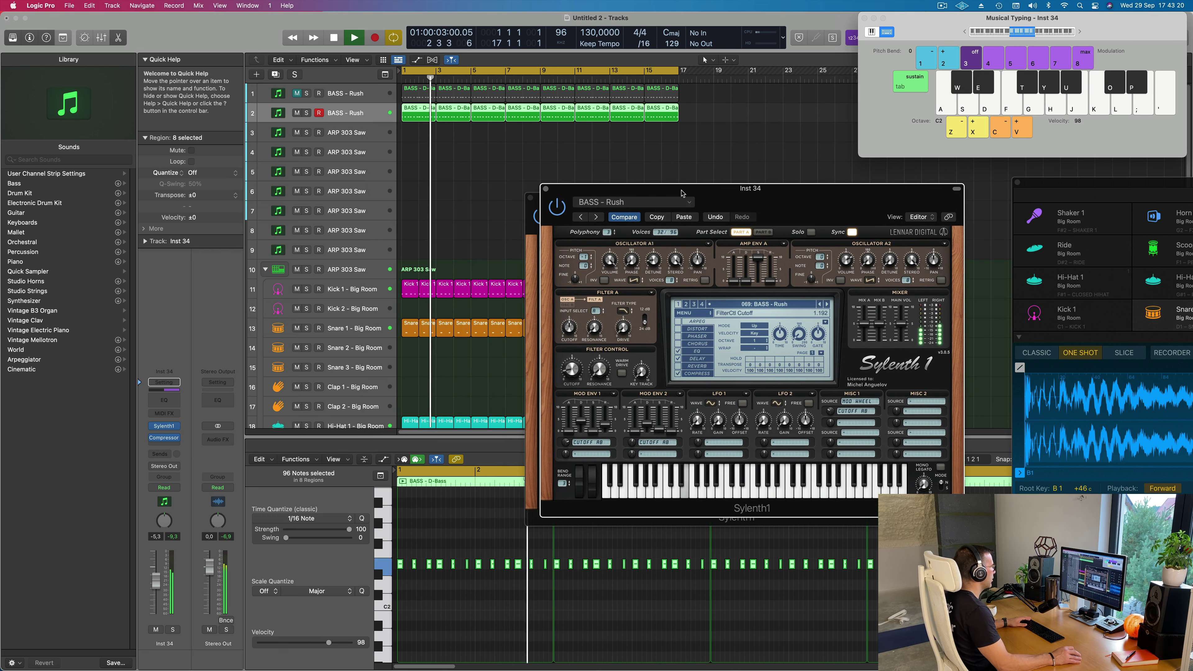
click(548, 190)
drag(547, 195, 523, 198)
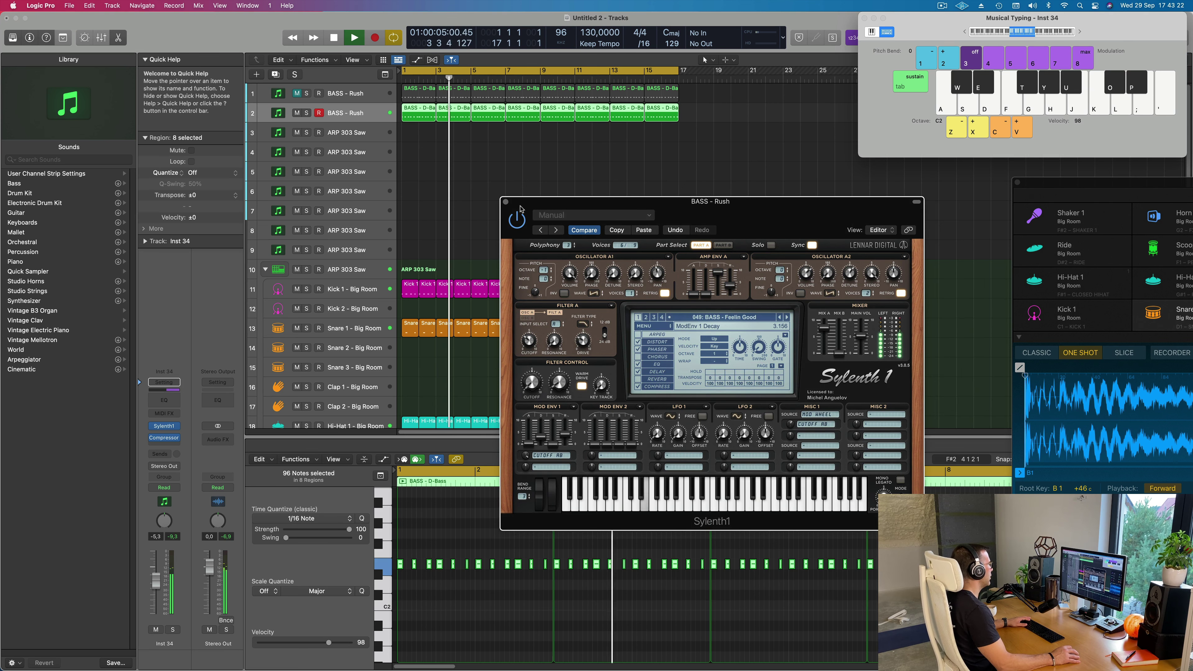
click(500, 200)
key(Return)
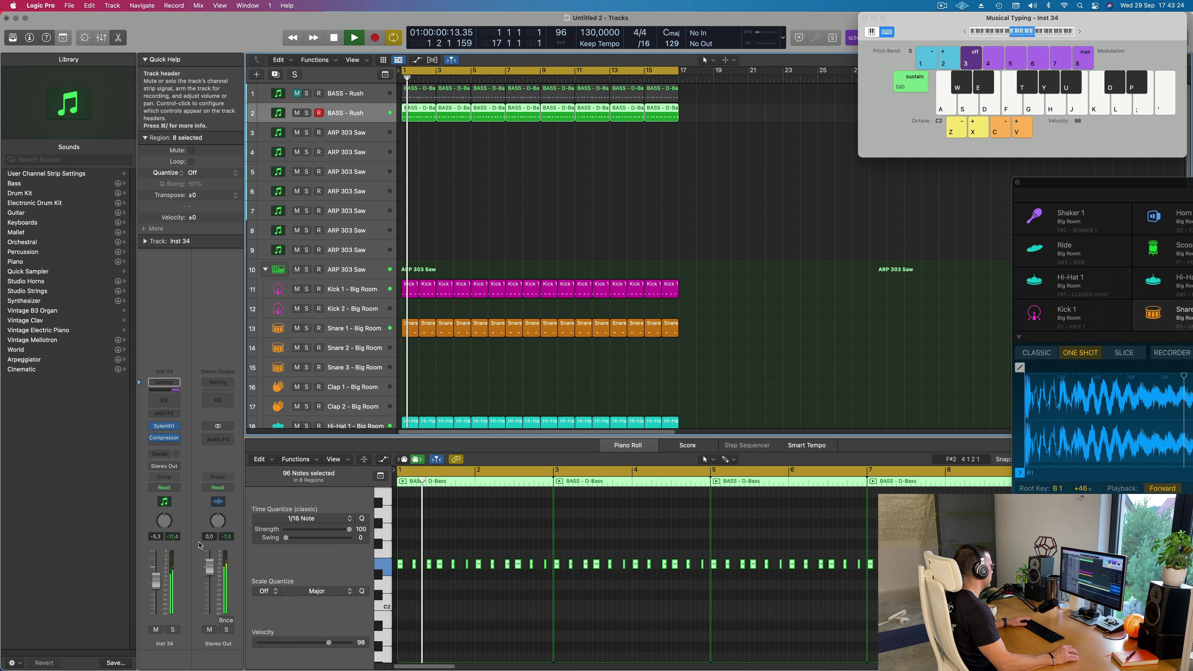
key(Return)
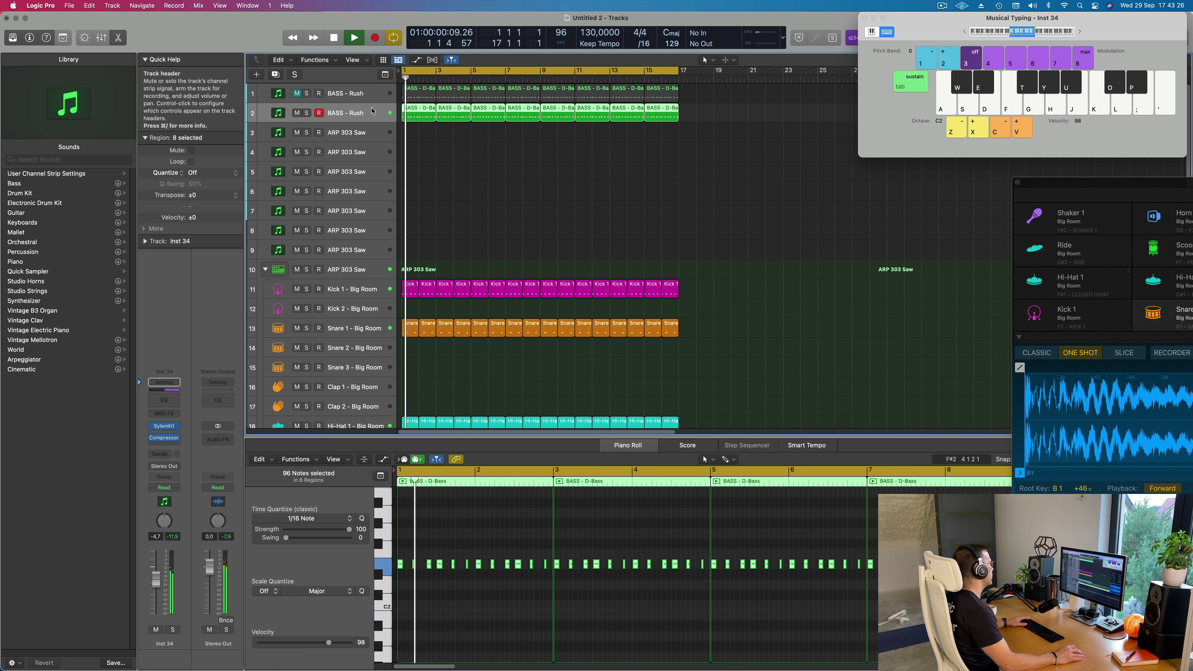
Duplicate the second bass track and add a send to Bus 5 on the new track.
key(super+d)
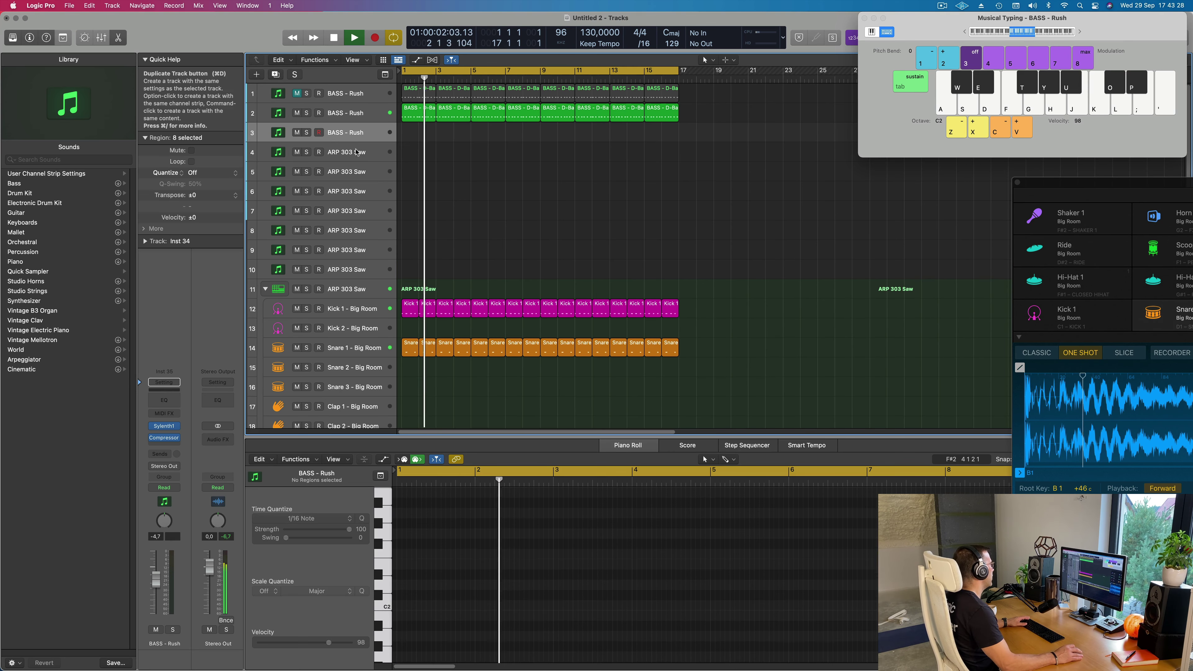
key(Return)
click(160, 454)
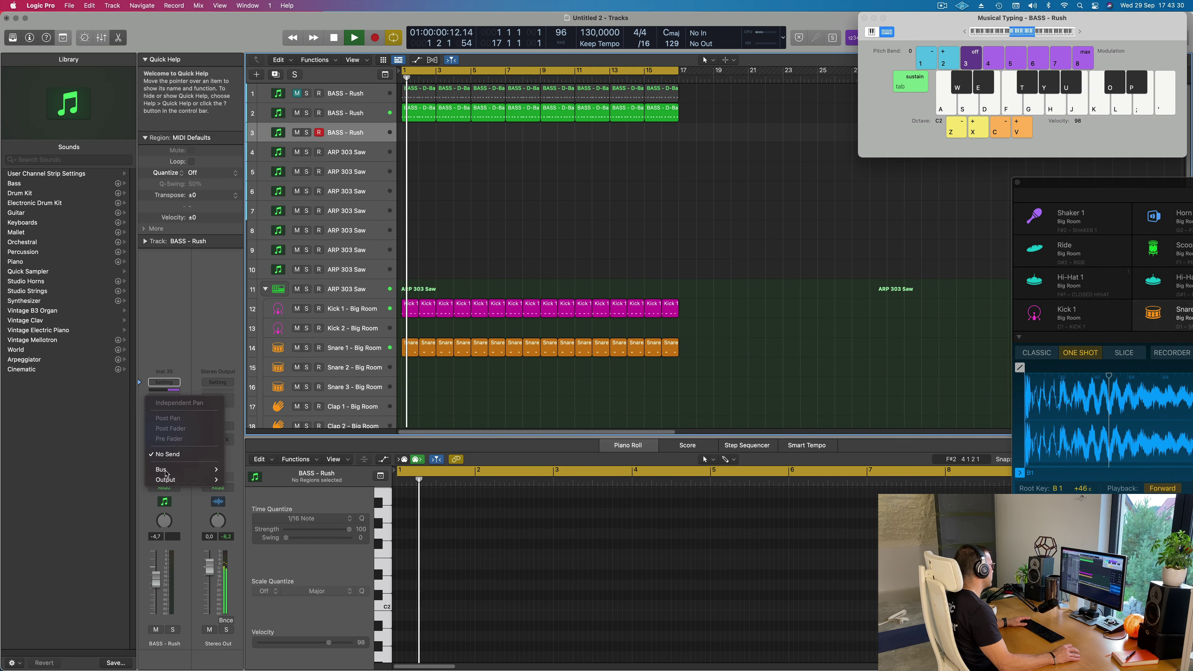
mouse_move(173, 470)
click(249, 336)
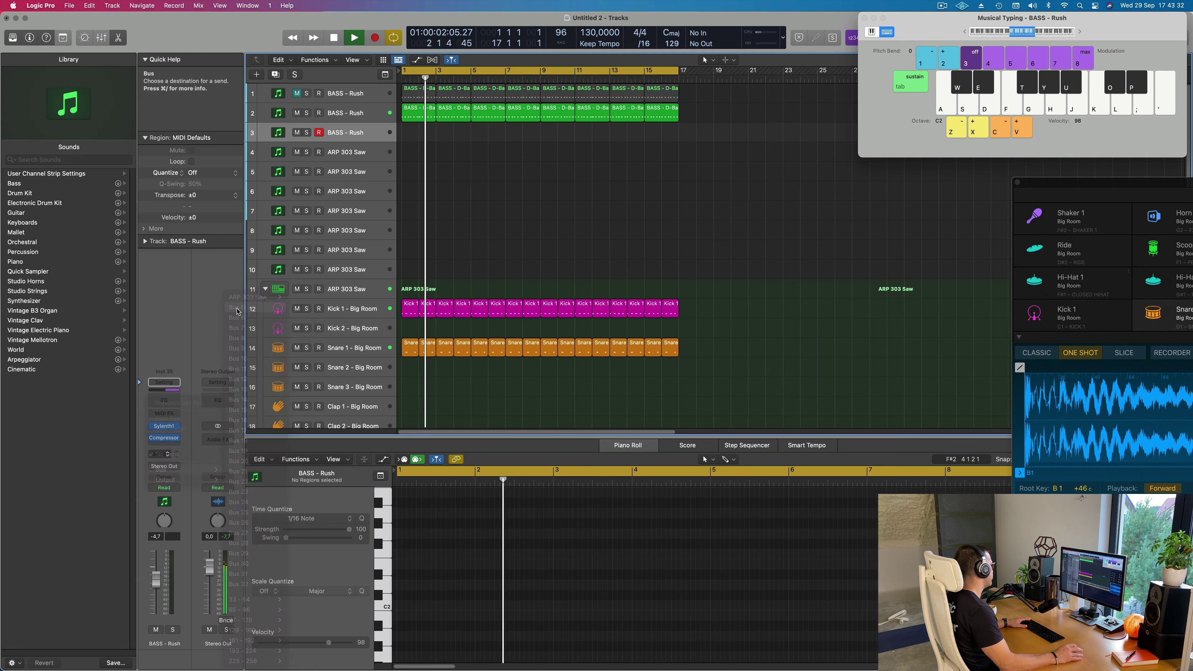
Insert the SilverVerb reverb on the Bus 5 aux channel and load its grandiose preset.
click(217, 434)
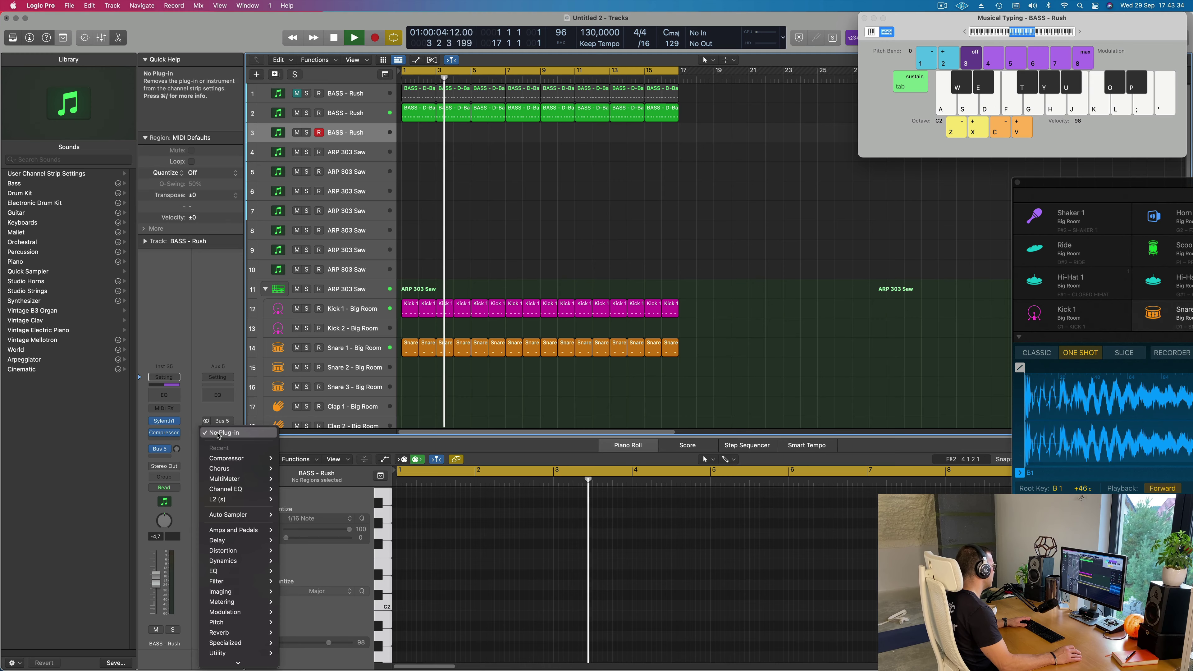
mouse_move(219, 632)
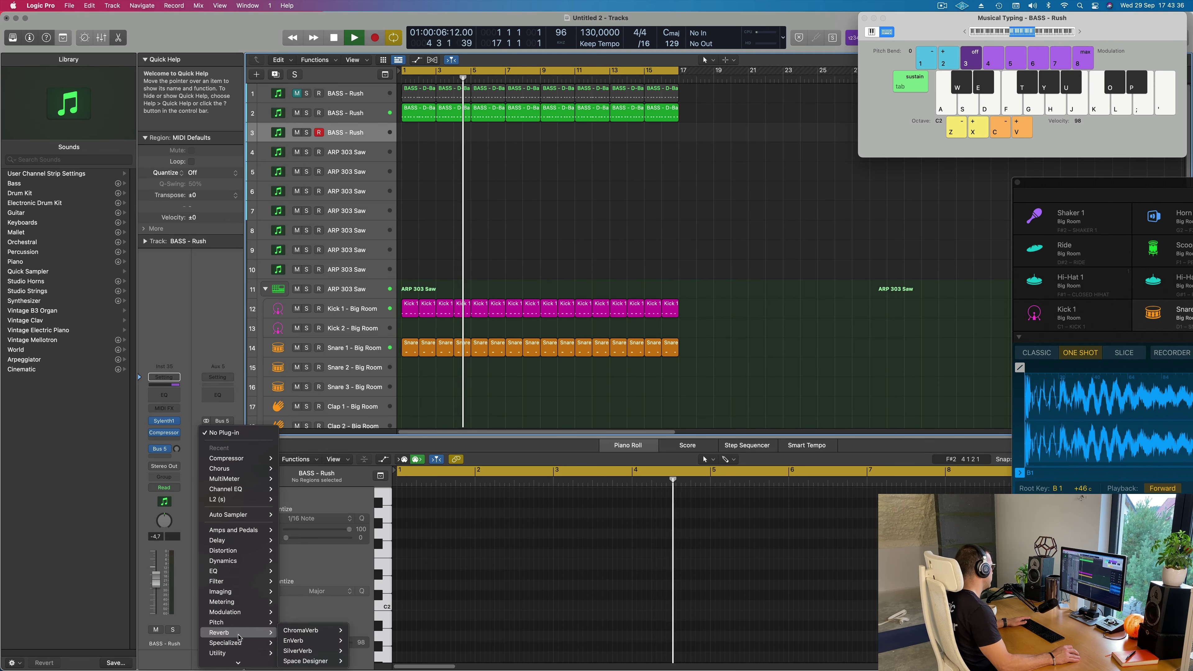
click(363, 651)
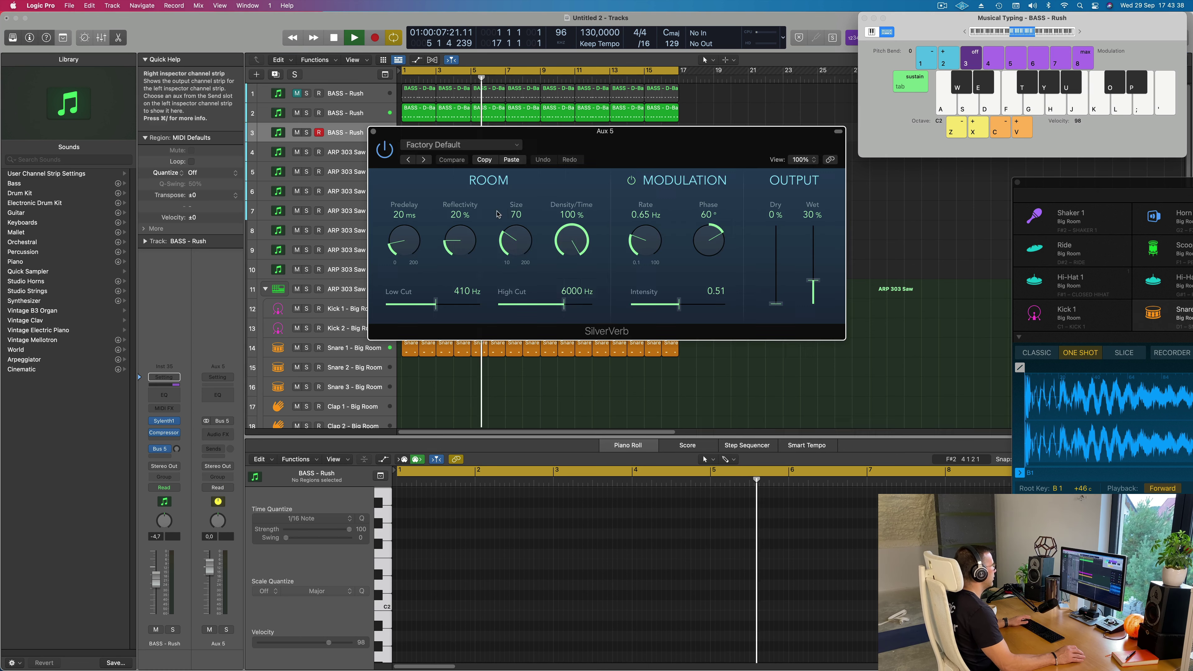
drag(620, 167, 691, 178)
click(526, 157)
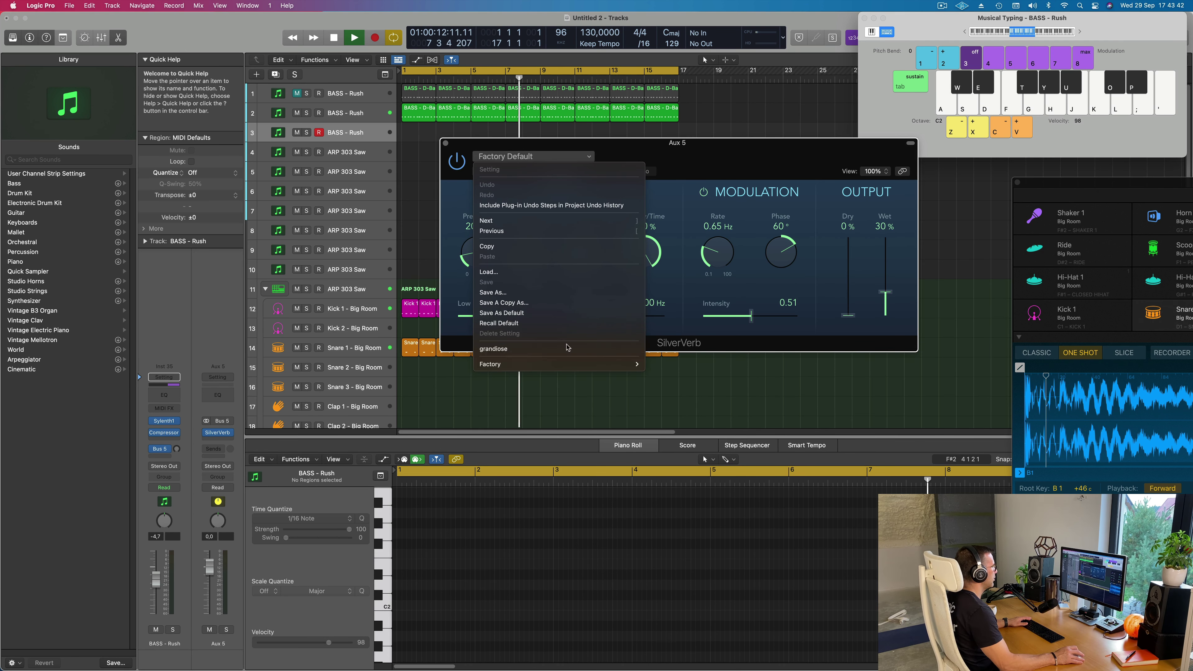
click(493, 348)
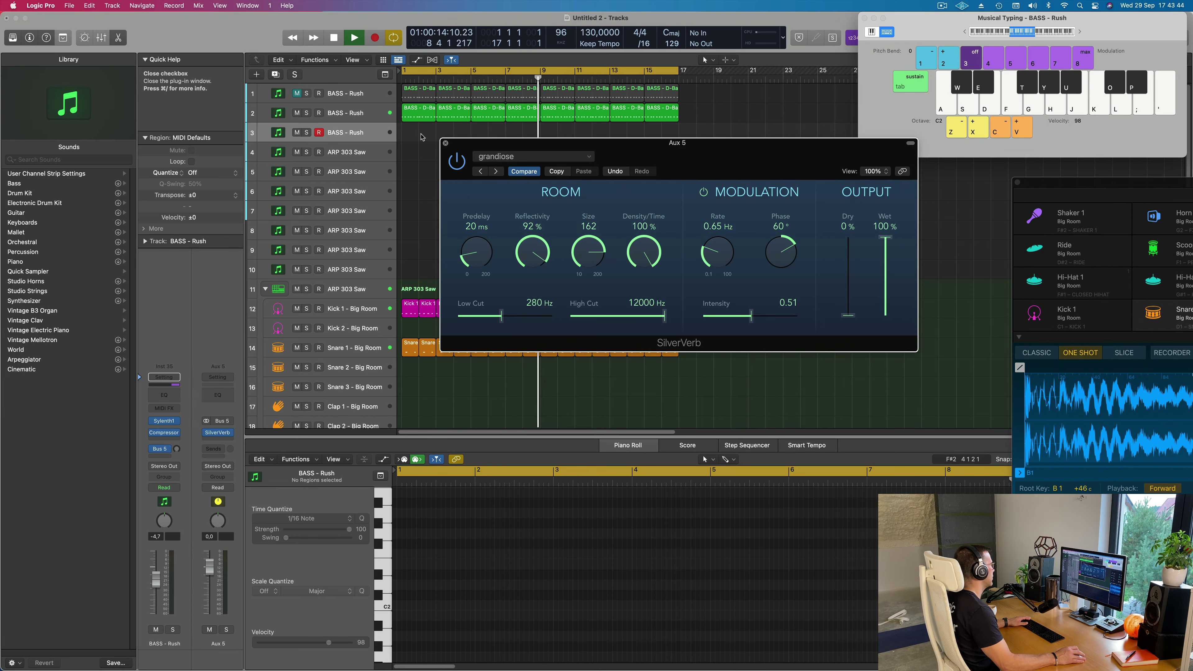
click(446, 142)
Load the PAD - Air Pad preset from the second bank in the third bass track's Sylenth1.
click(164, 421)
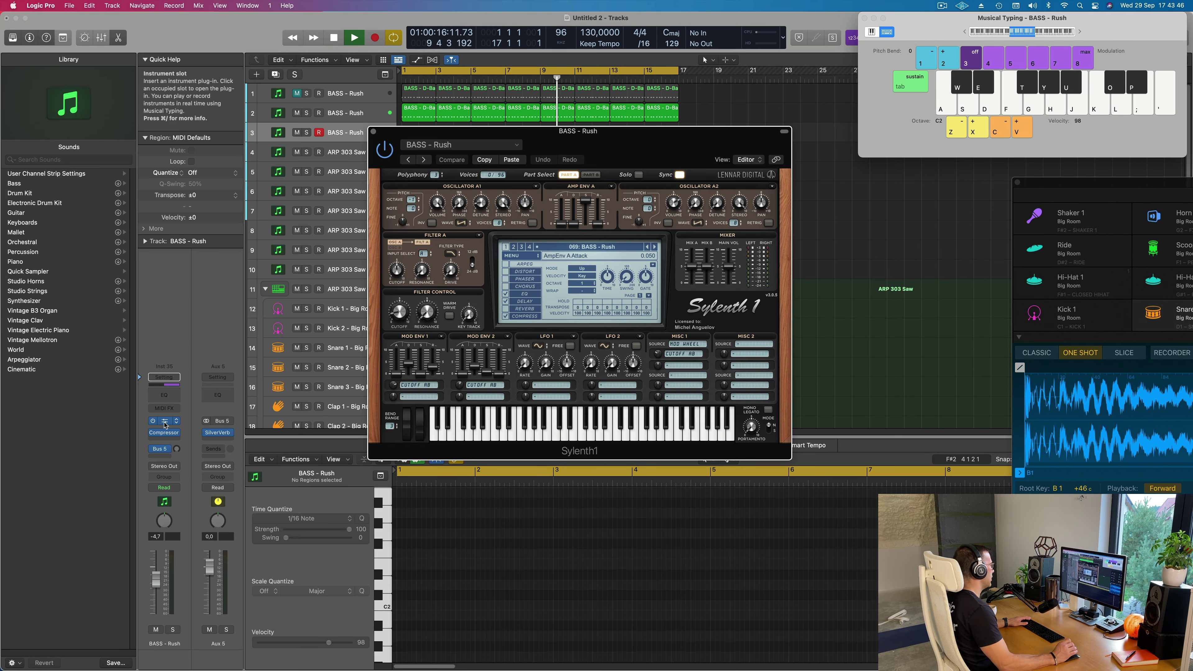
click(627, 247)
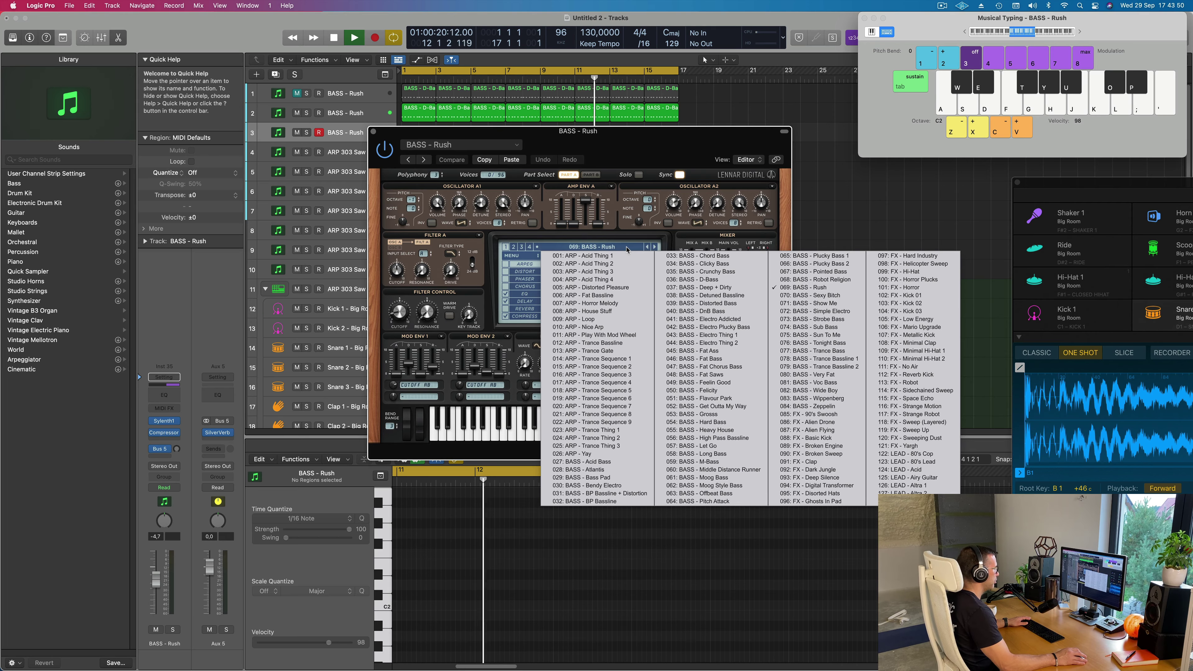
click(514, 248)
click(565, 245)
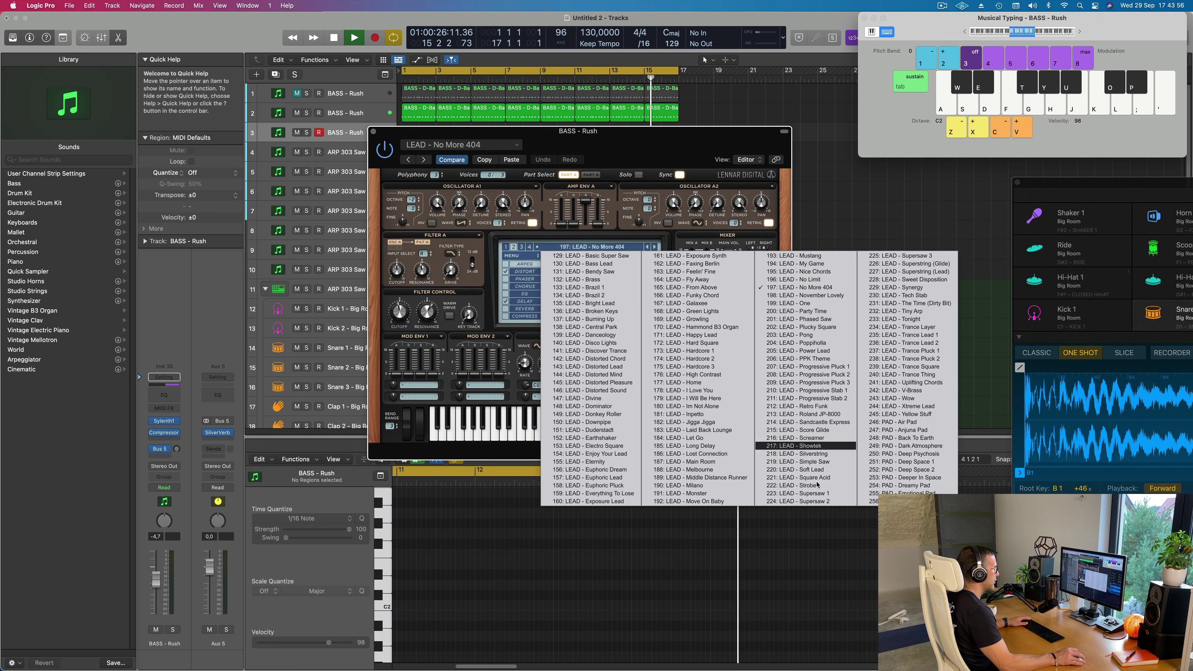
click(895, 423)
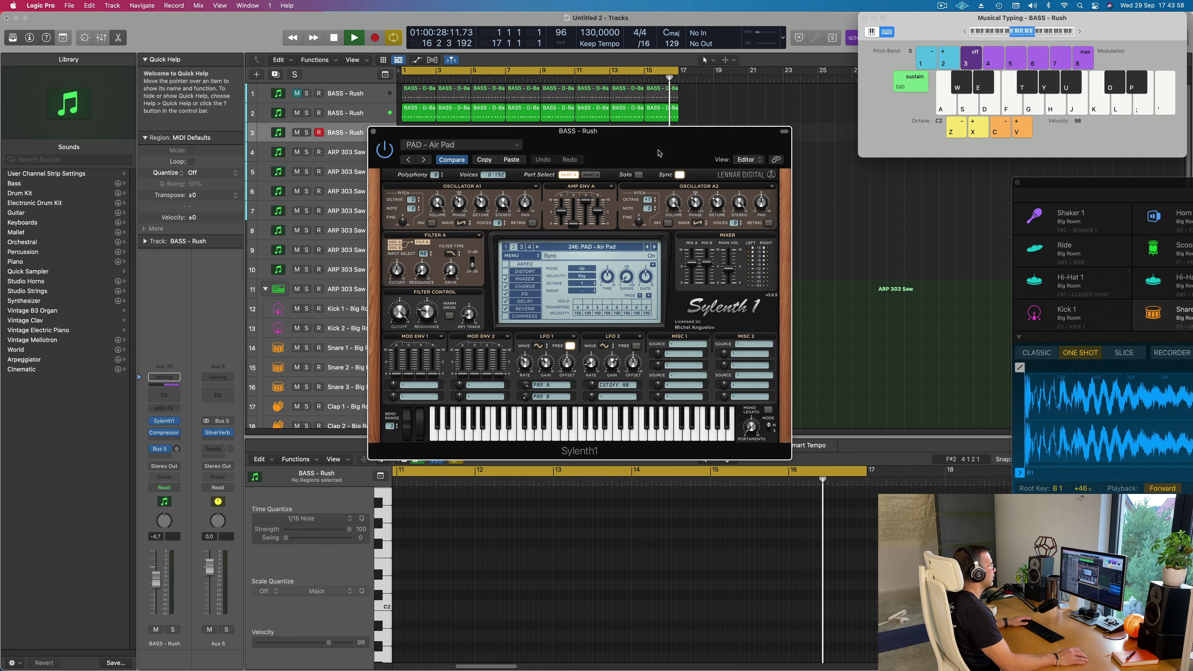
drag(659, 152, 844, 237)
Restart playback, raise the third track's Bus 5 send and audition the pad with the musical typing octave at C3.
key(Return)
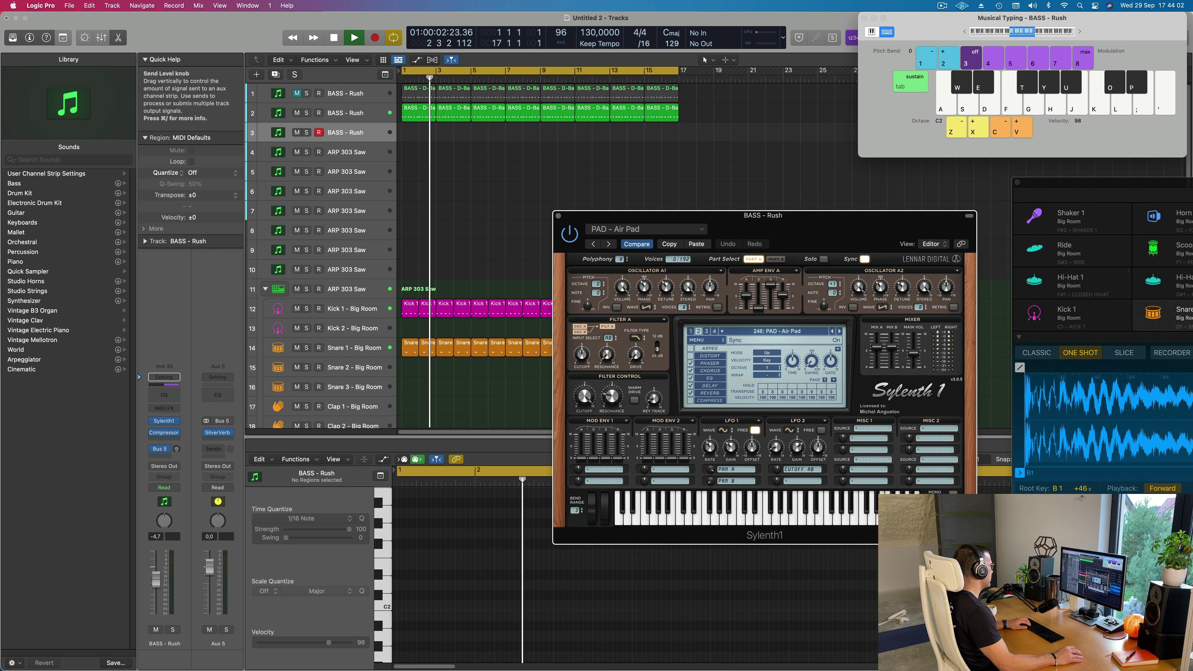
click(177, 450)
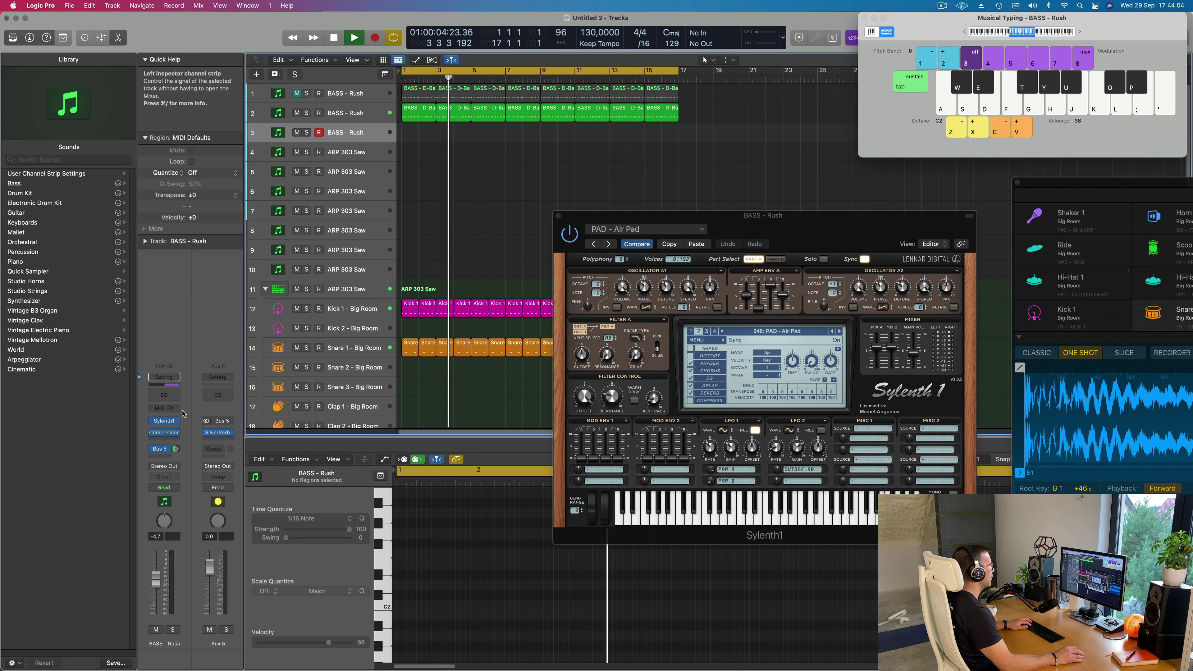
drag(1106, 40, 1052, 71)
key(x)
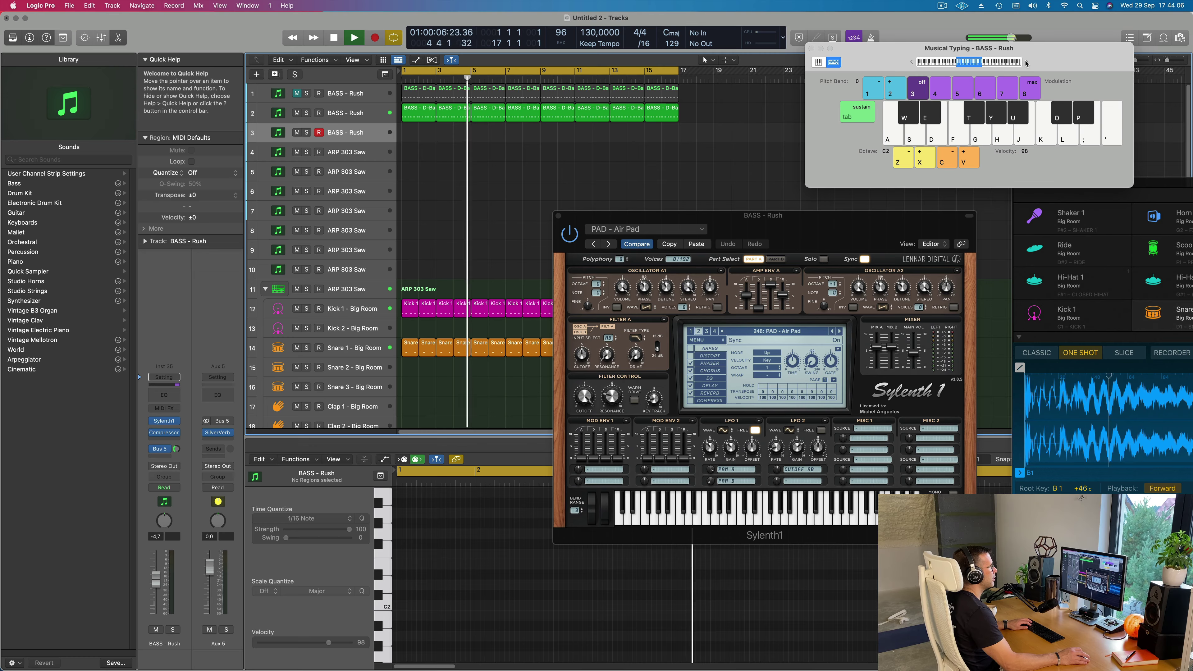
key(d)
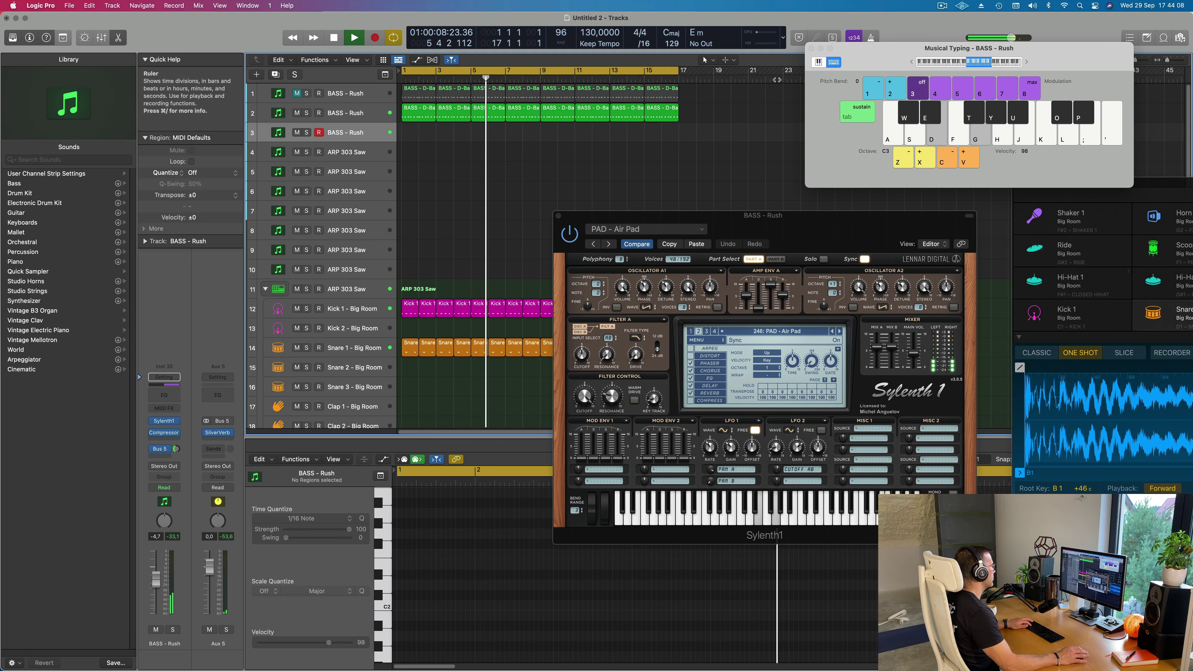
key(h)
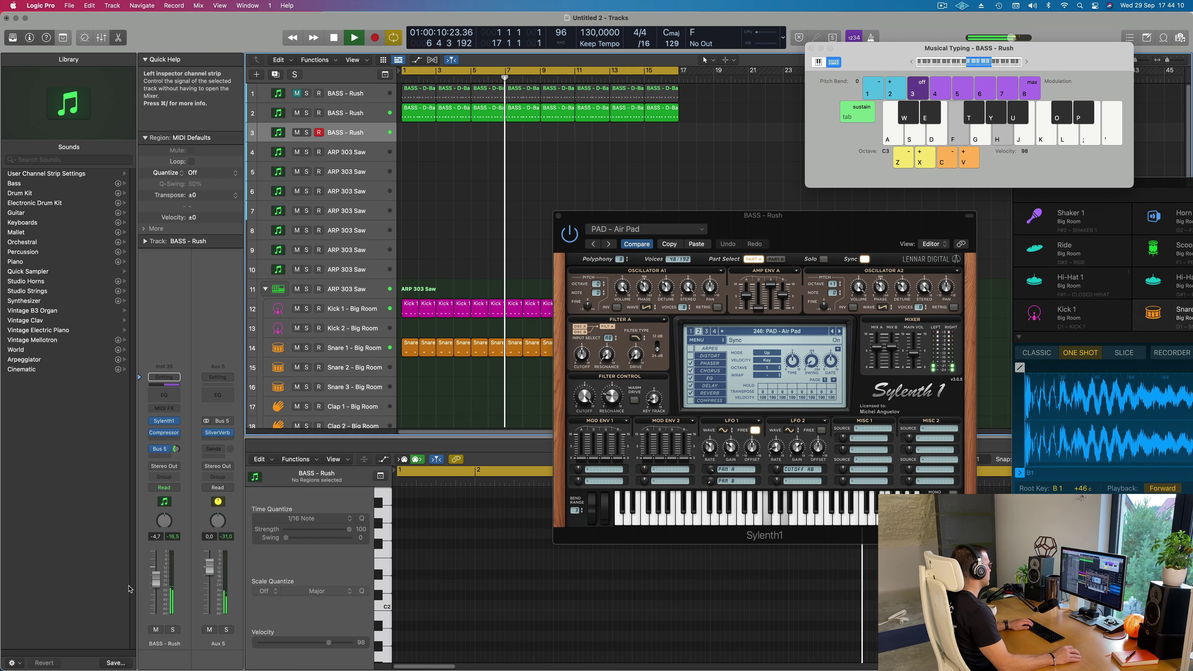
Lower the third track's volume to about -12 dB and set its Bus 5 send to -6.1 dB while playing E and G.
drag(155, 578, 156, 589)
key(d)
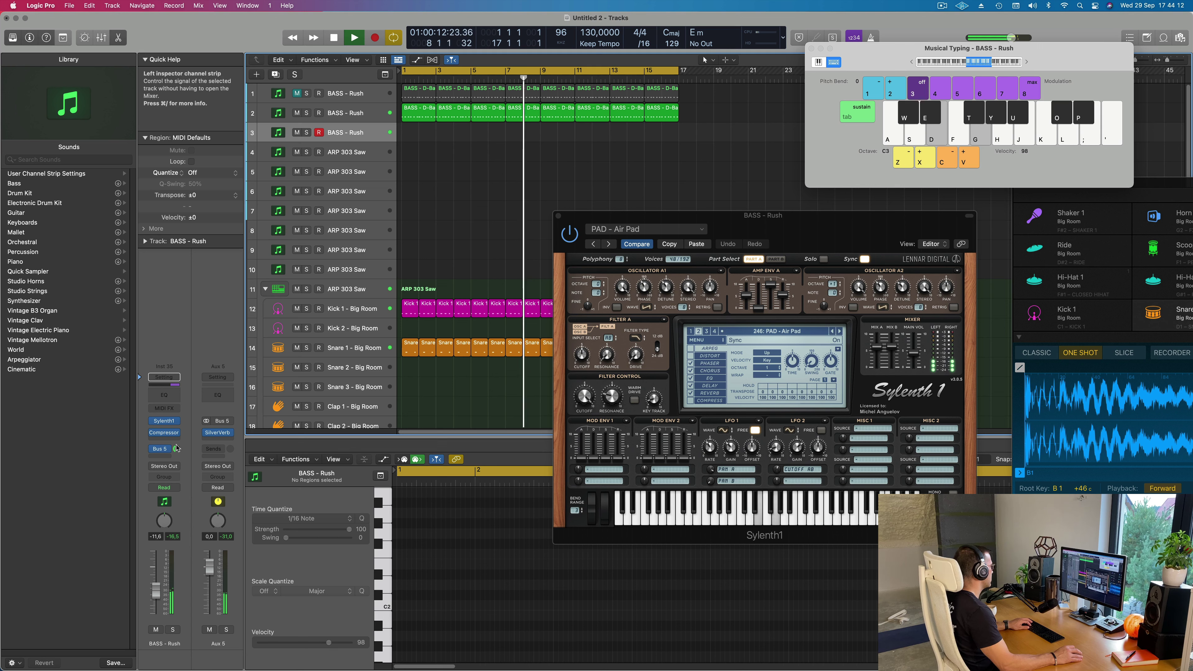
drag(180, 440, 179, 441)
key(d)
key(g)
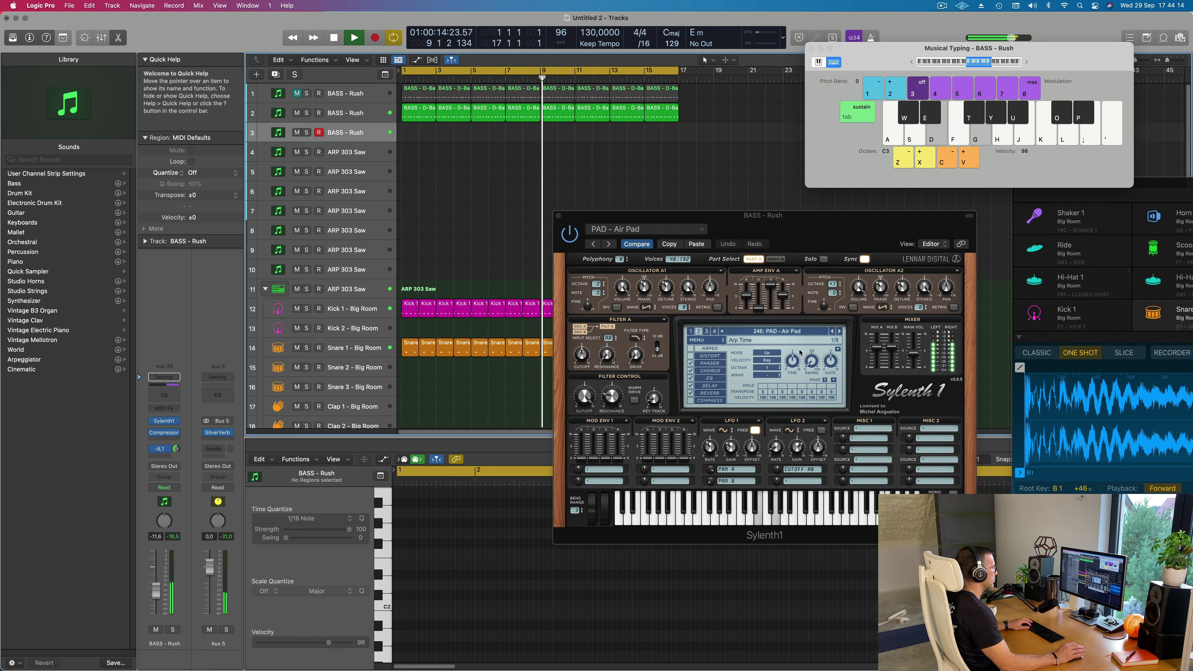
Try a different filter control cutoff on the Air Pad sound while playing notes at octave C3.
key(d)
drag(845, 227, 777, 226)
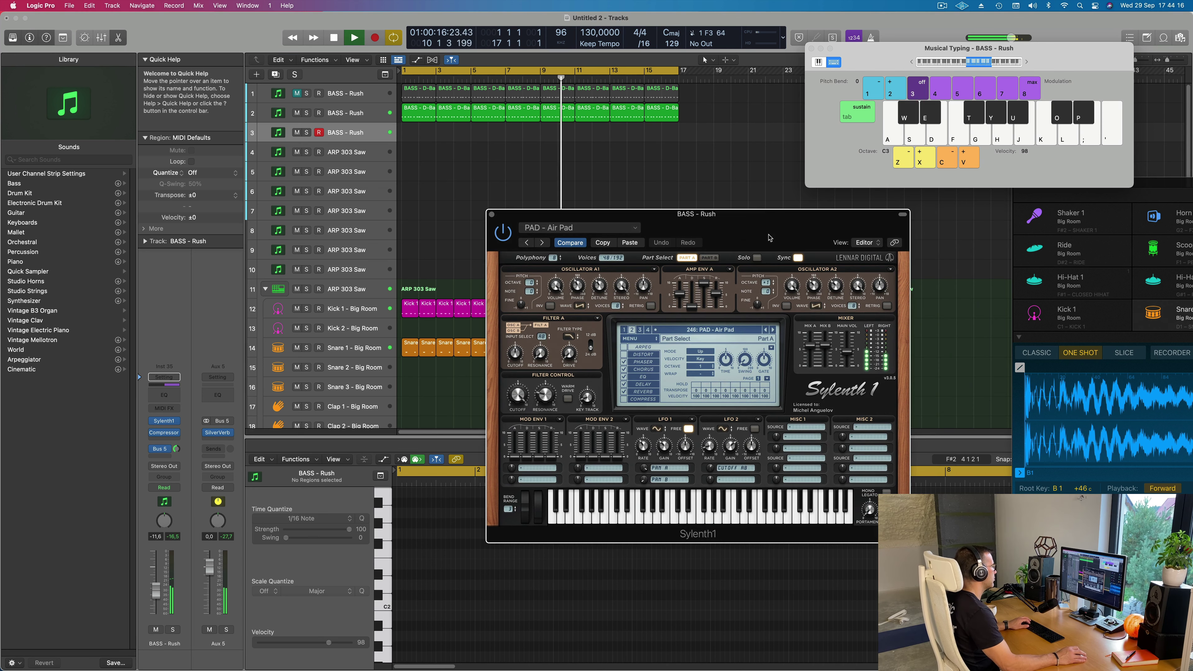
key(f)
key(f)
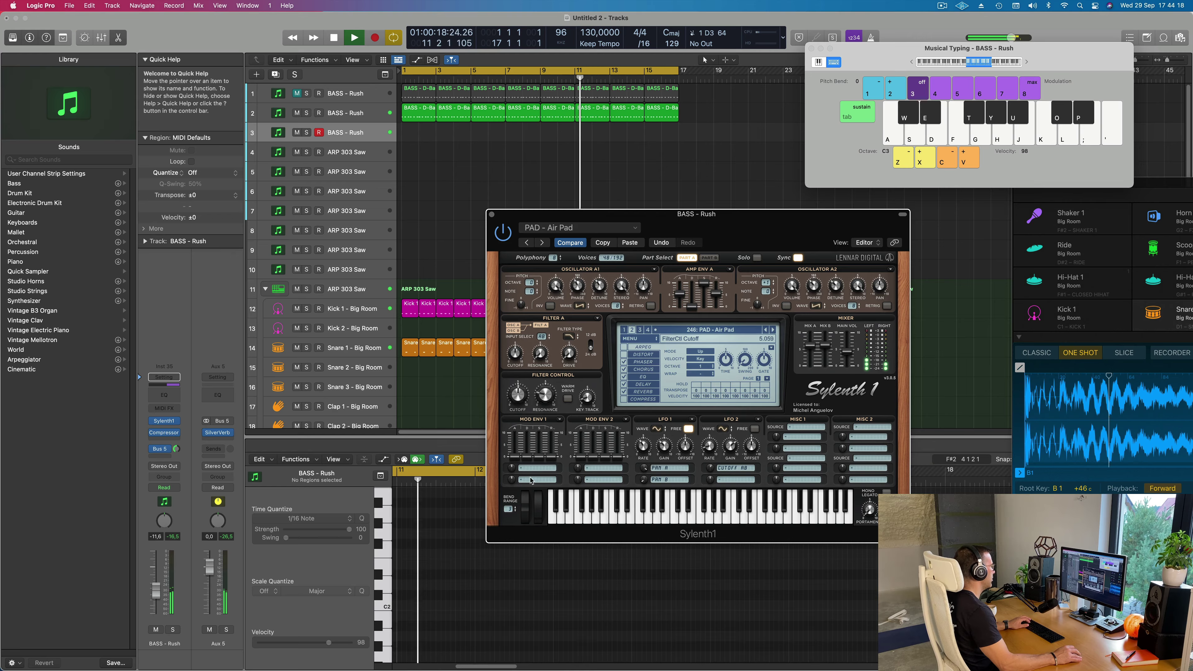
key(f)
drag(519, 390, 519, 396)
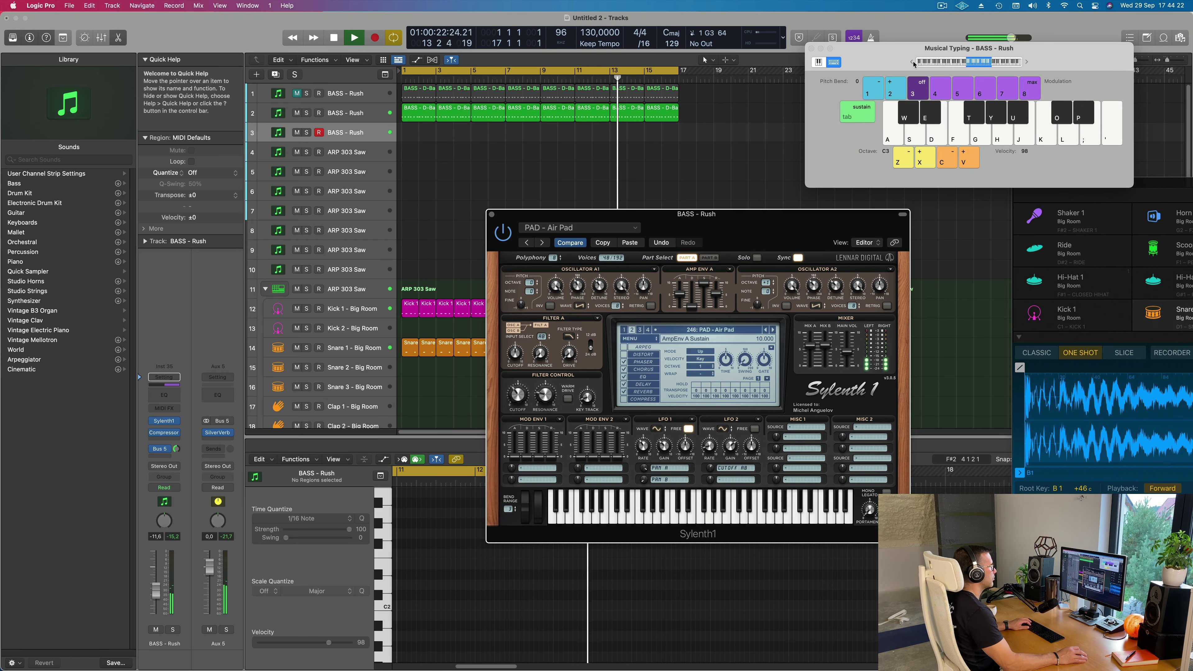
Audition the Air Pad with D–F and C–E chords at musical typing octave C2.
key(s)
key(f)
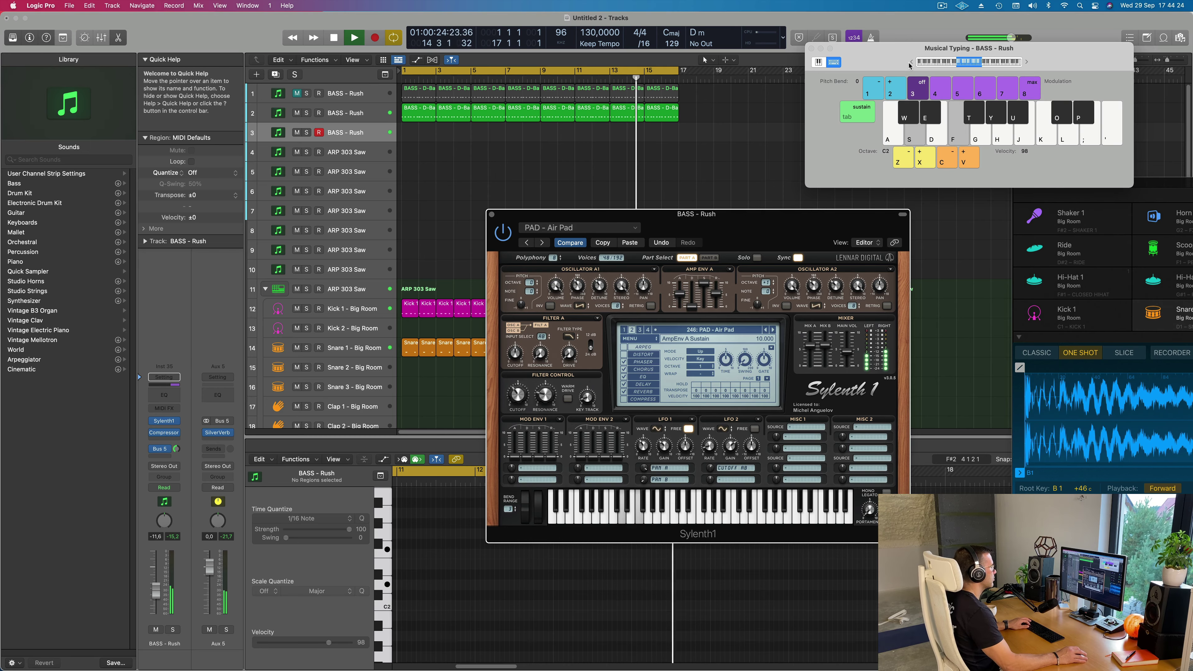
drag(752, 213, 739, 134)
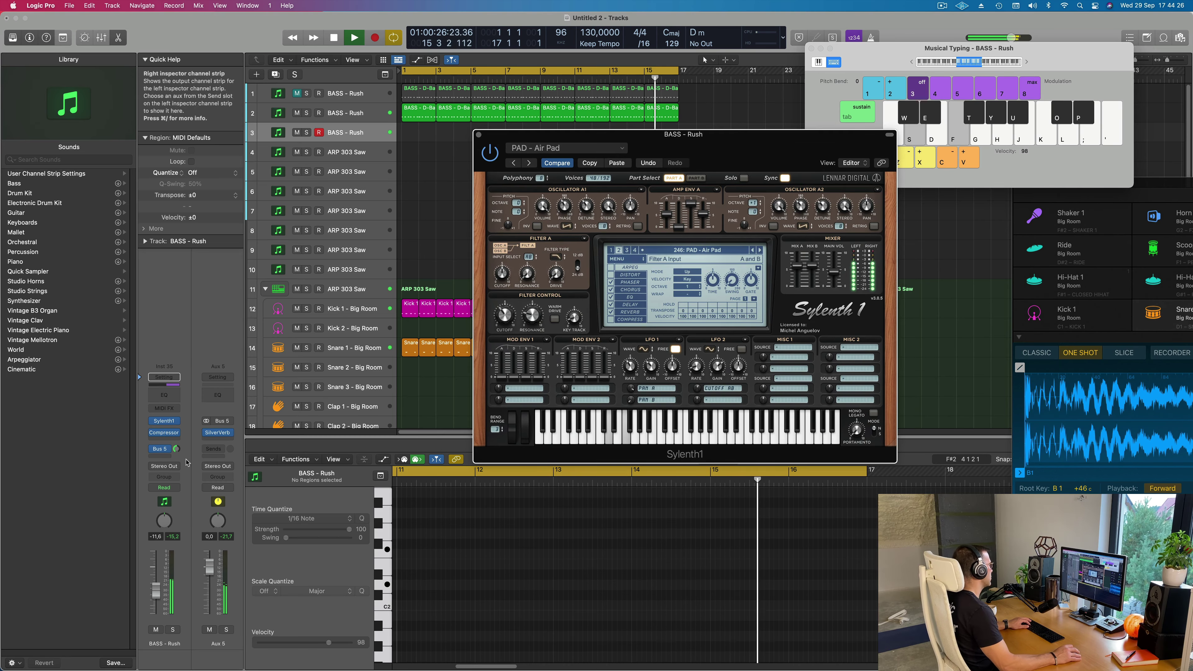
key(a)
key(d)
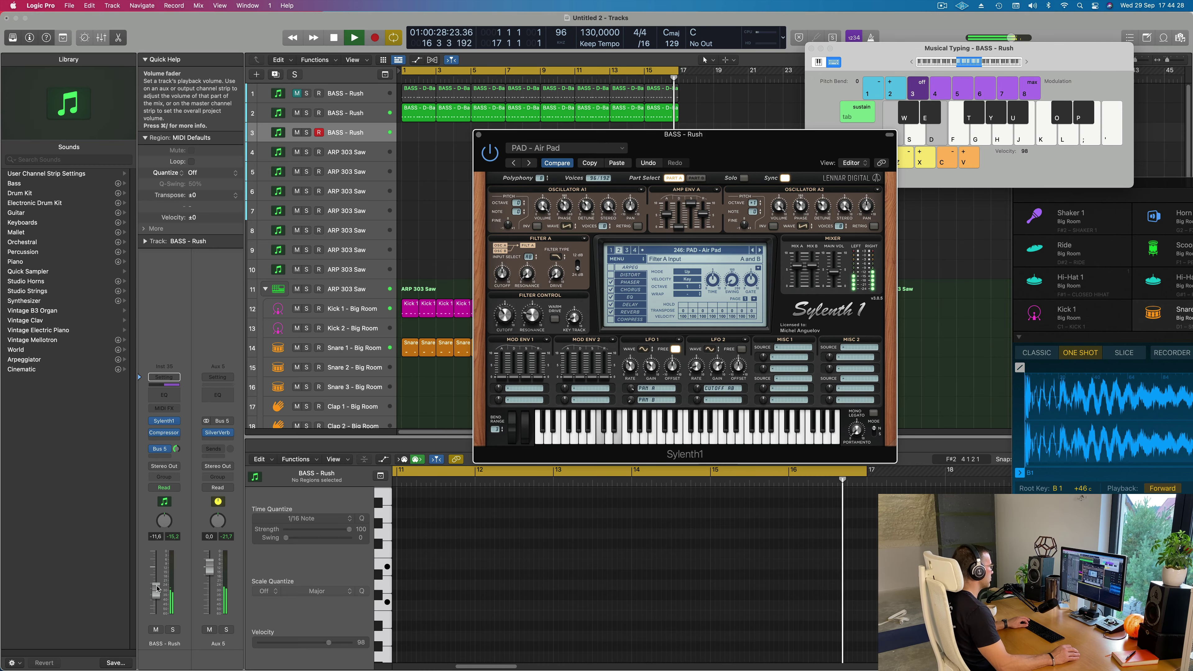
Audition the following pad presets up to PAD - Deeper In Space, keep it and lower the track's volume to -22.5 dB.
click(760, 252)
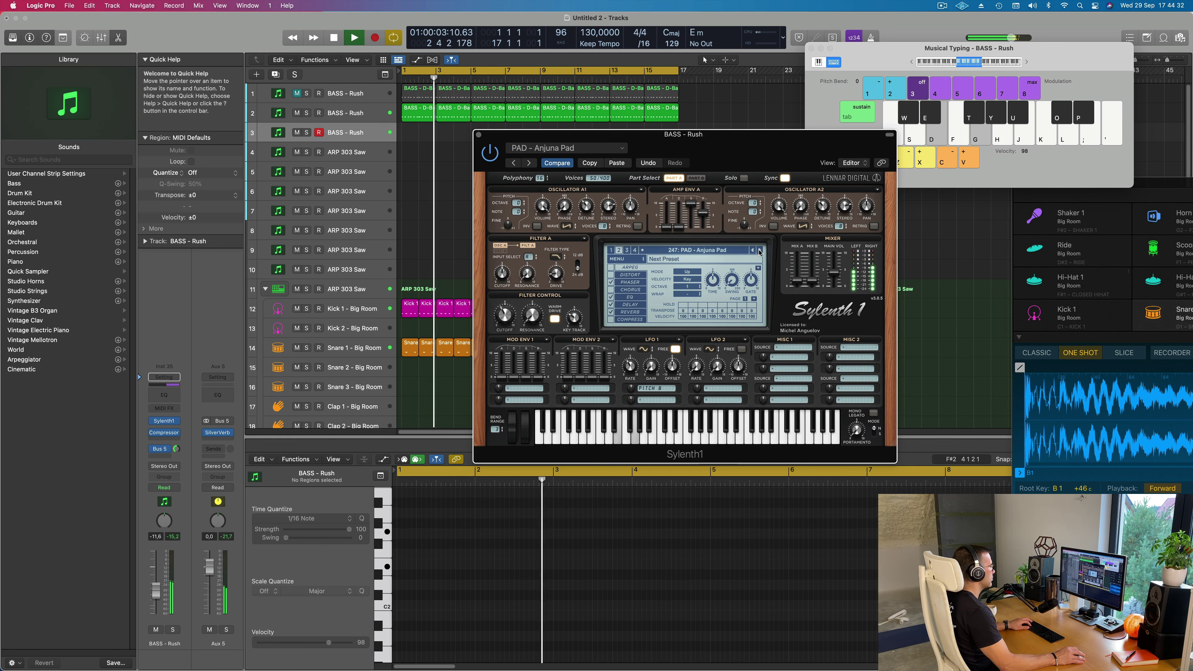
click(761, 252)
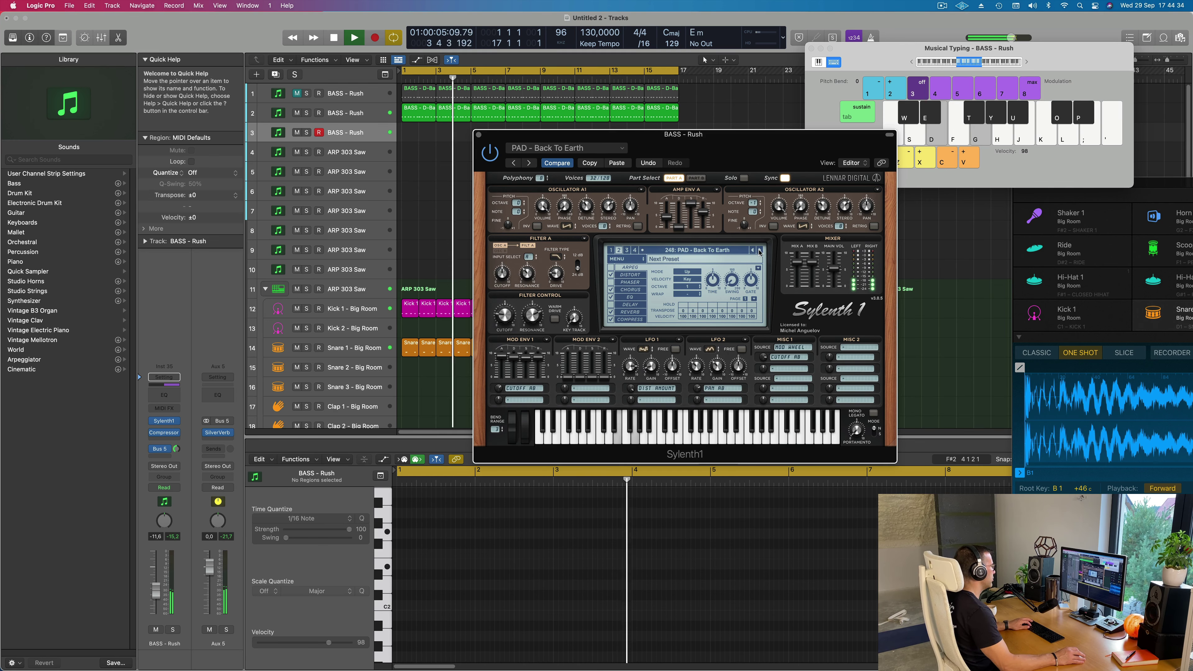
click(760, 252)
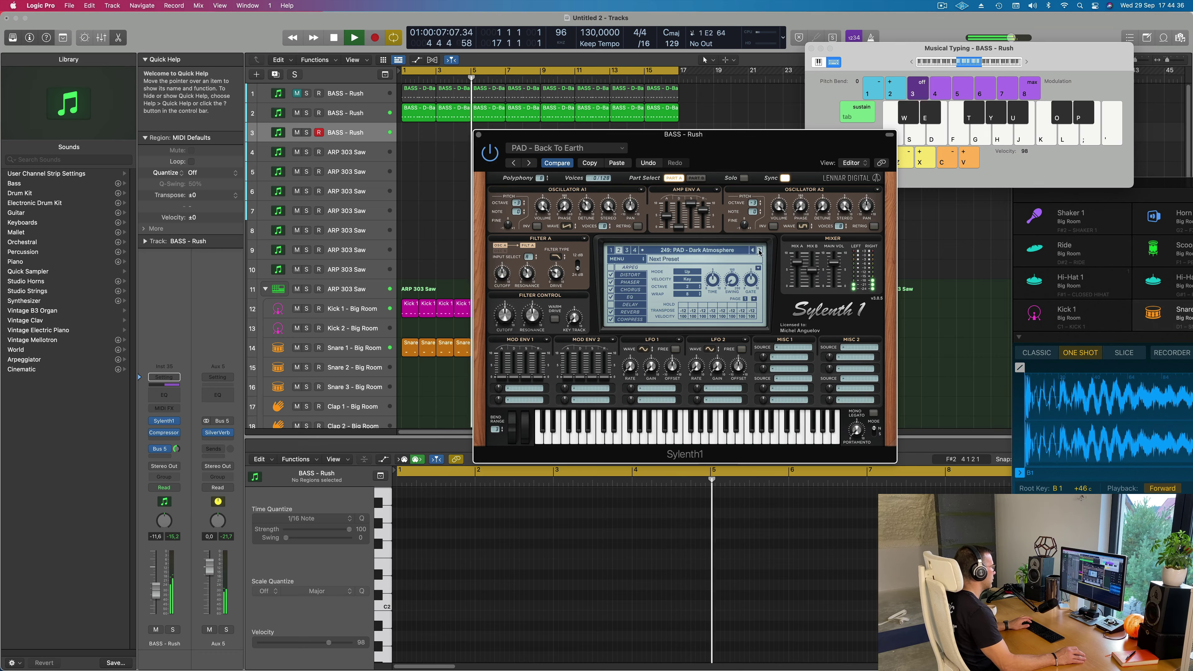
click(760, 252)
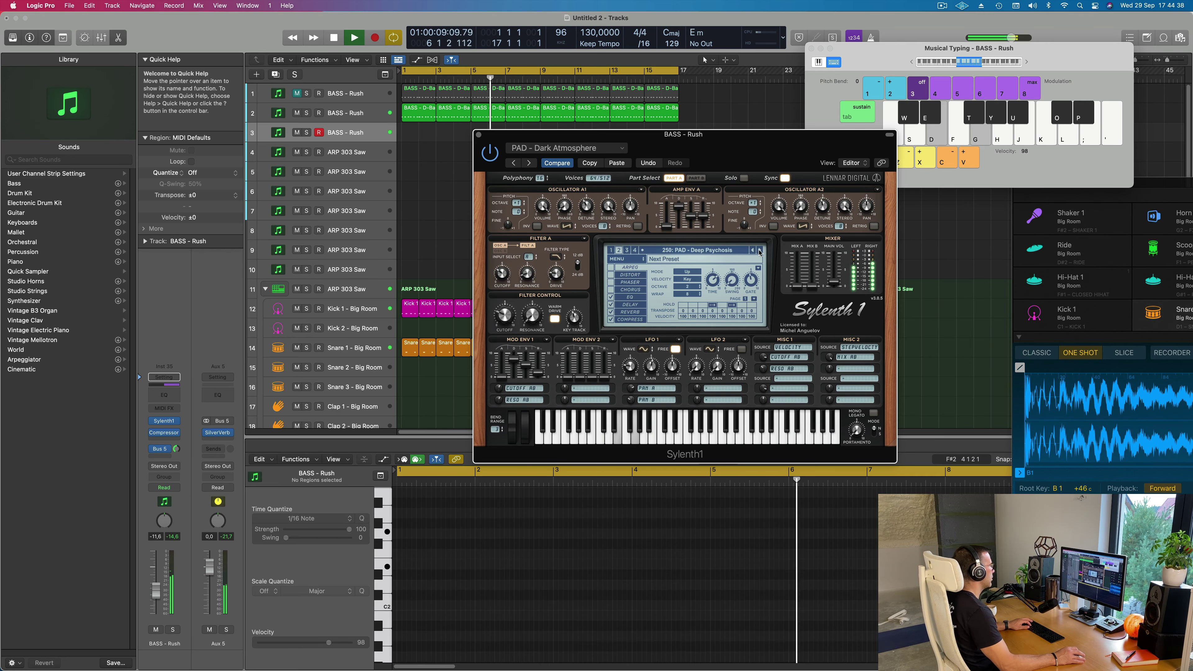
click(760, 252)
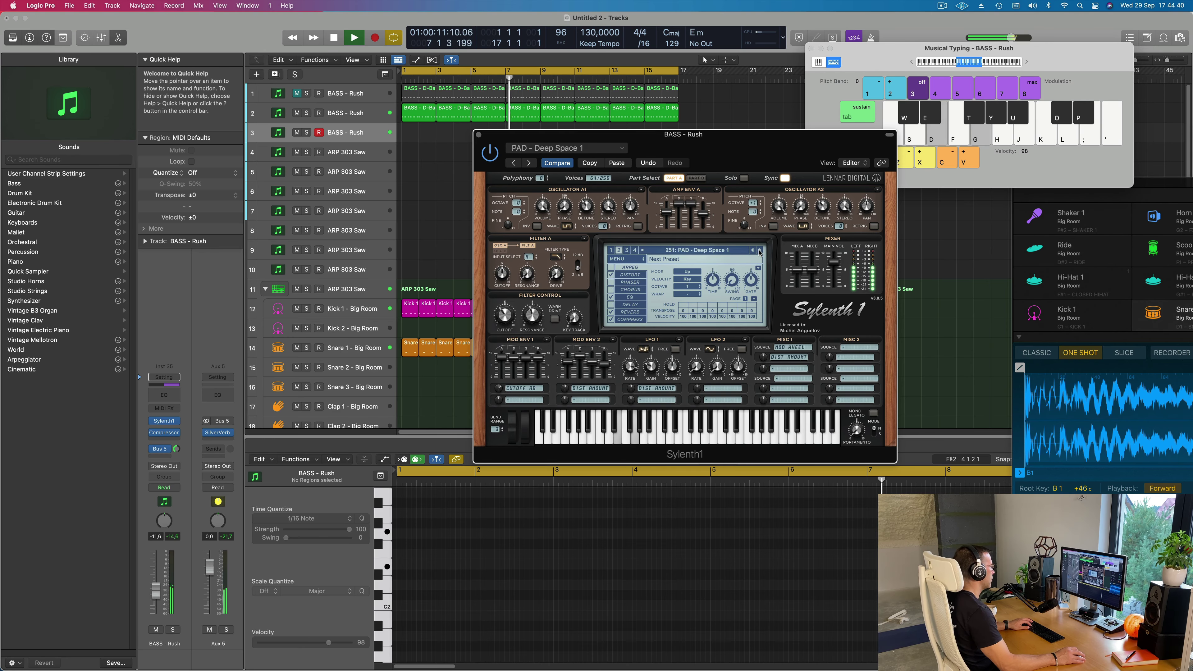
click(761, 252)
click(760, 252)
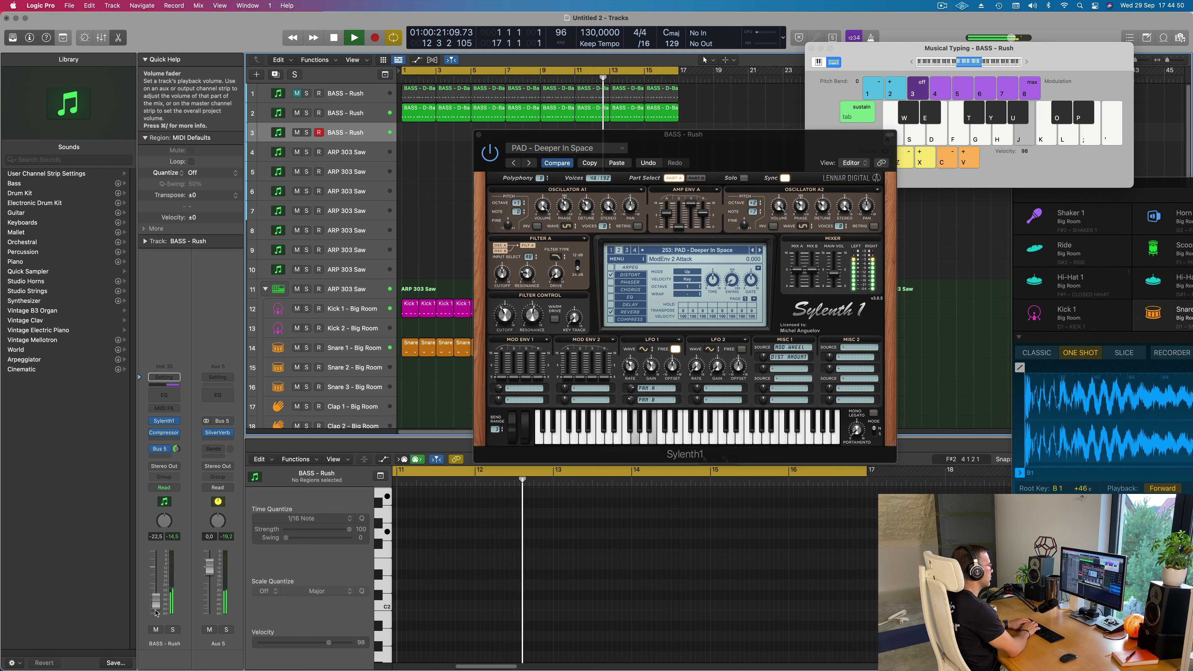
Record an E–G chord followed by a G–B chord from the loop start on the third bass track.
key(d)
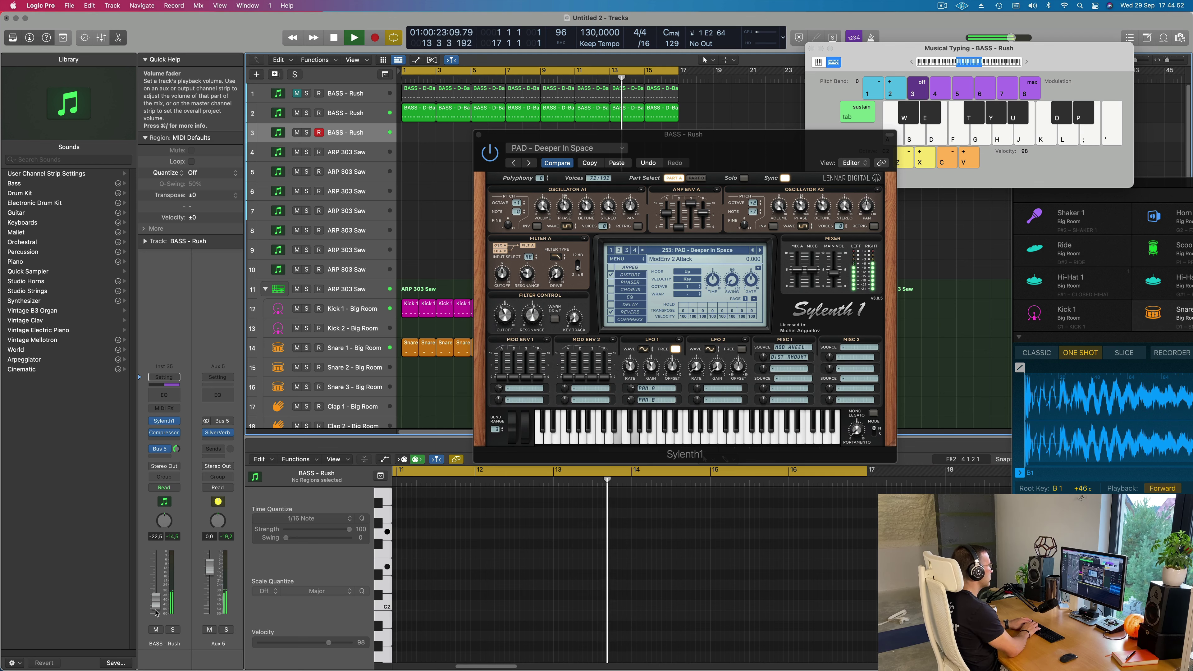
key(r)
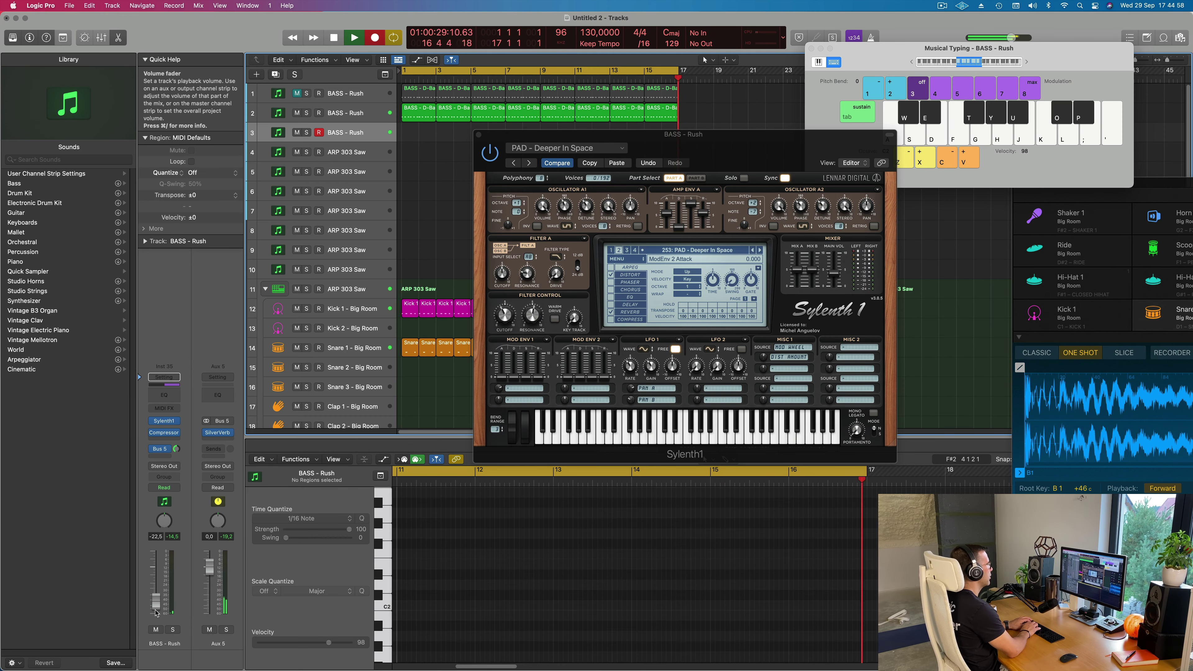
key(d)
key(g)
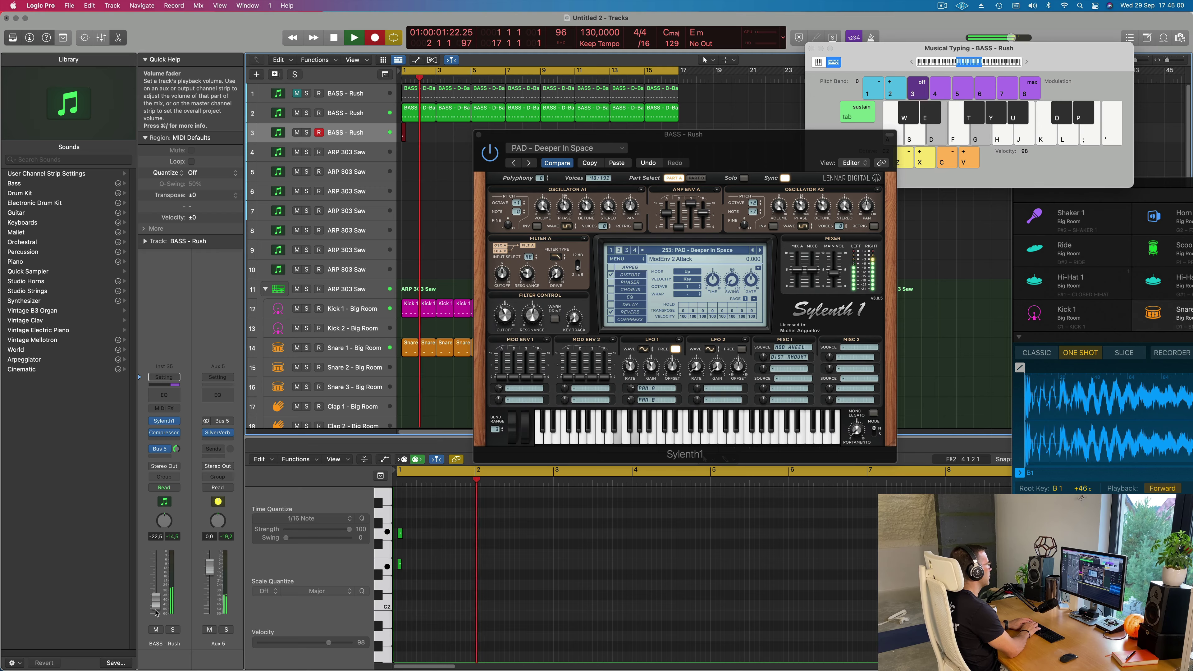
key(g)
key(j)
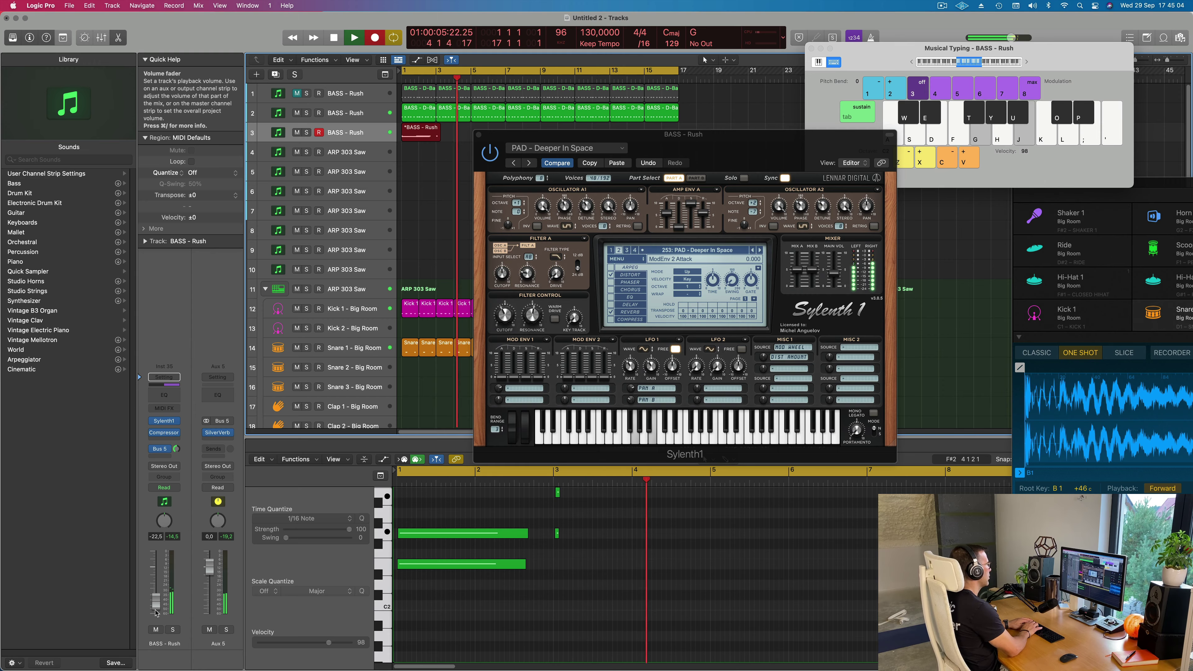
key(space)
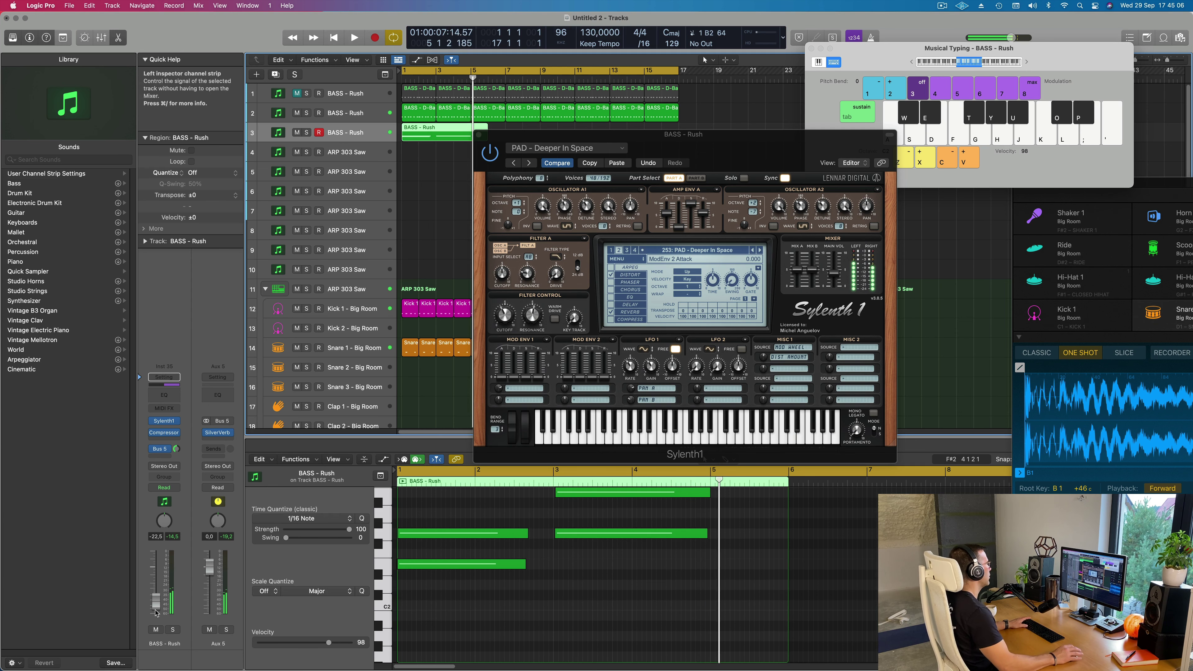
Lengthen the first chord's E and G notes until they reach the start of the second chord at bar 3.
click(685, 614)
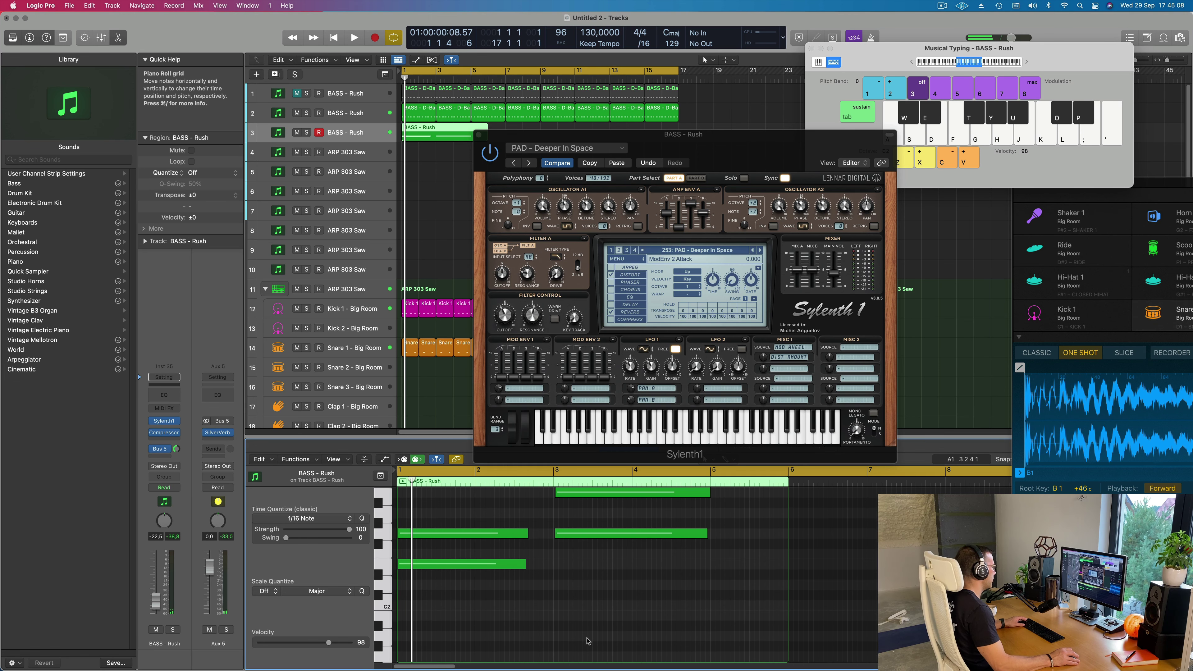
scroll(589, 641, up, 3)
drag(541, 548, 539, 597)
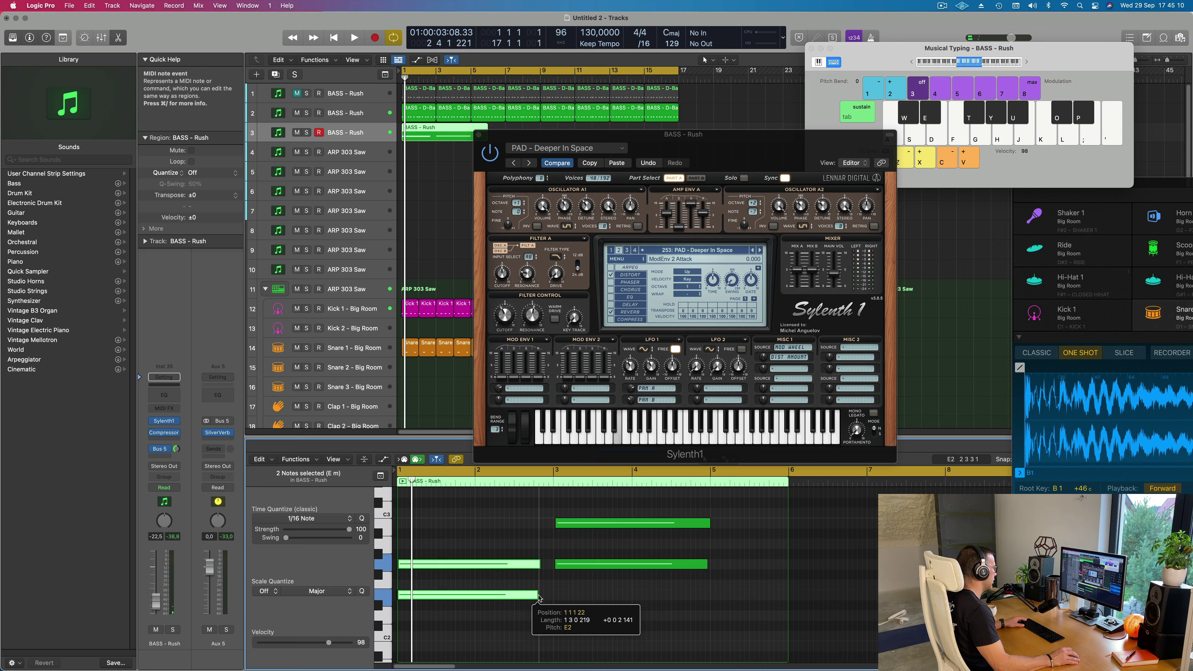
key(super+a)
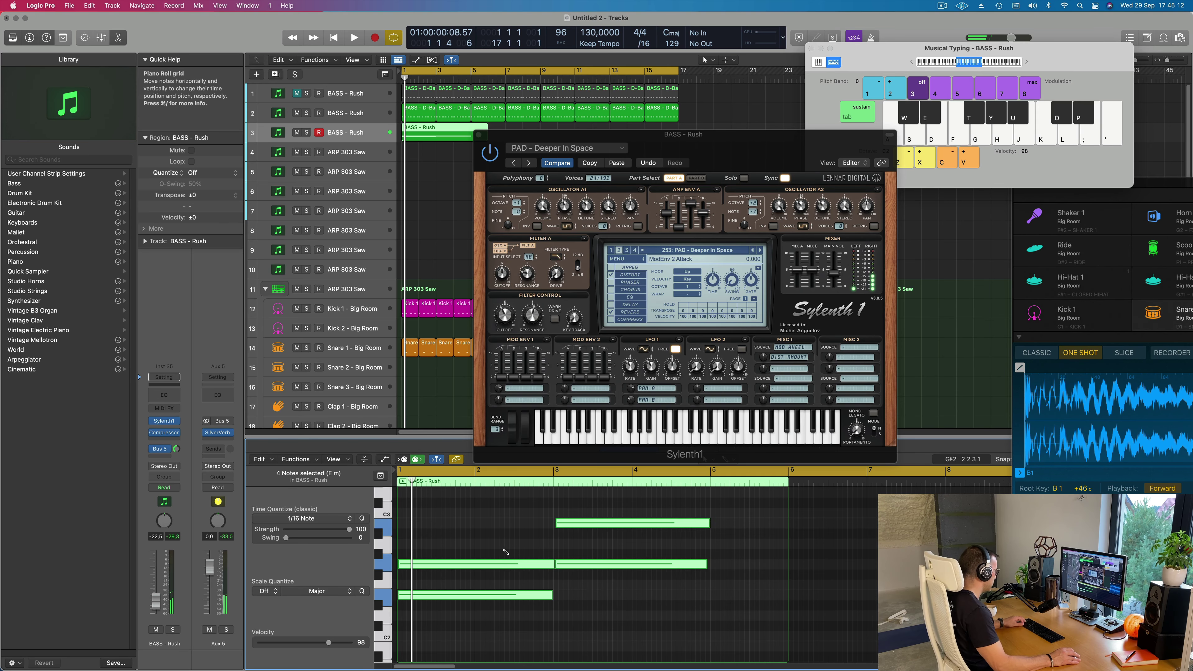
key(space)
scroll(504, 553, left, 3)
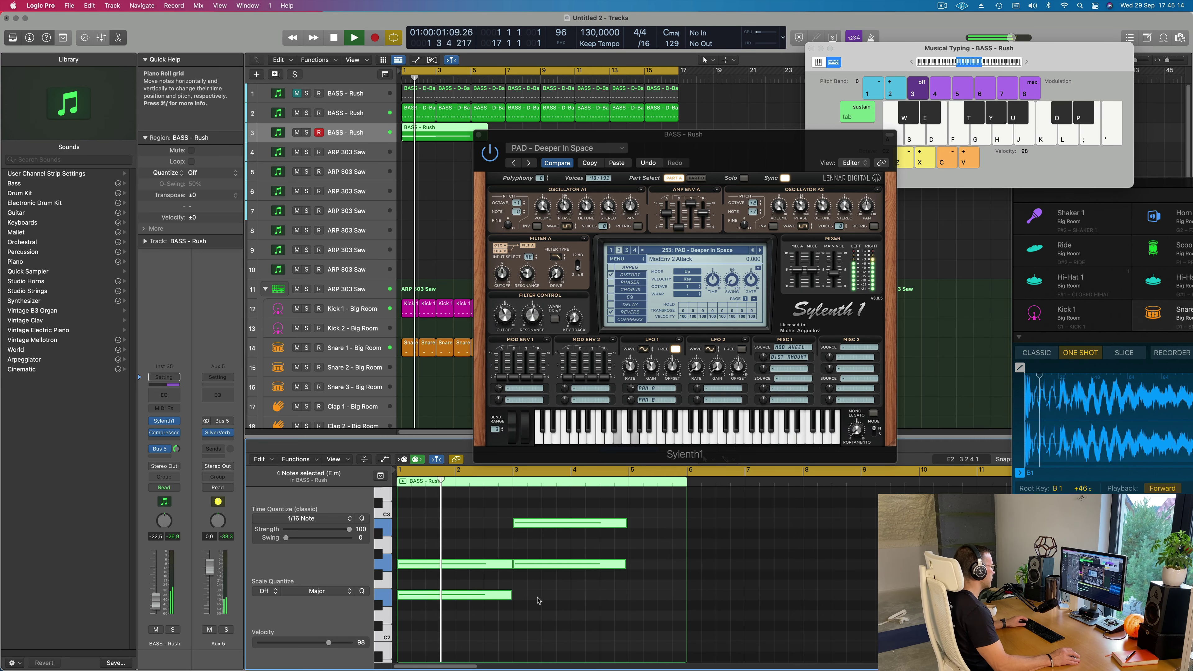
Trim the recorded pad region on the third track so it ends at bar 5.
click(538, 602)
drag(750, 156, 739, 226)
key(space)
drag(489, 134, 471, 134)
key(Delete)
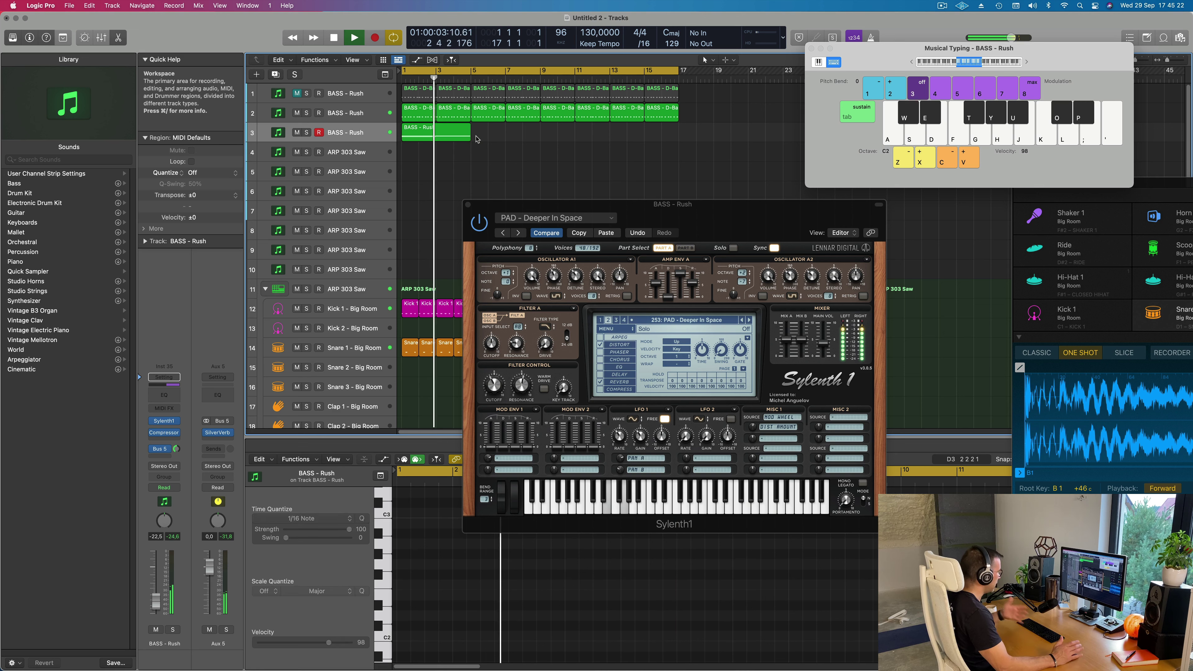
Repeat the four-bar pad region three times to fill the loop up to bar 17.
click(445, 133)
key(super+r)
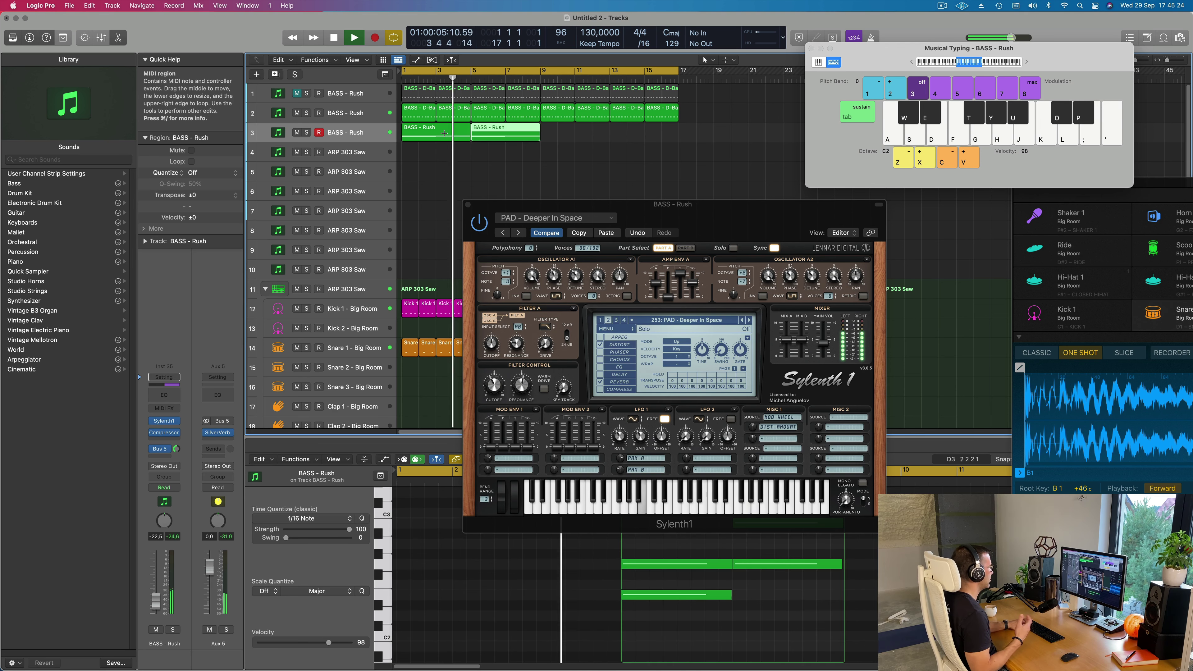
key(super+r)
key(super+r)
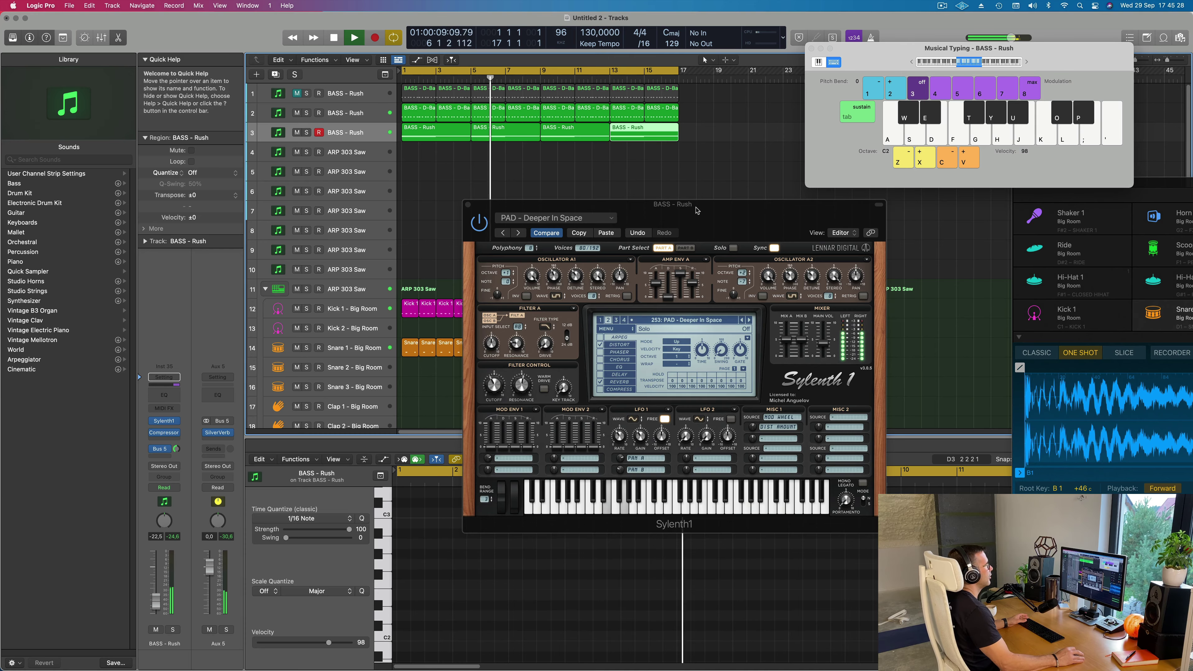
Listen to the pad layer with the bass and drums, and restart playback from the beginning.
drag(696, 210, 698, 211)
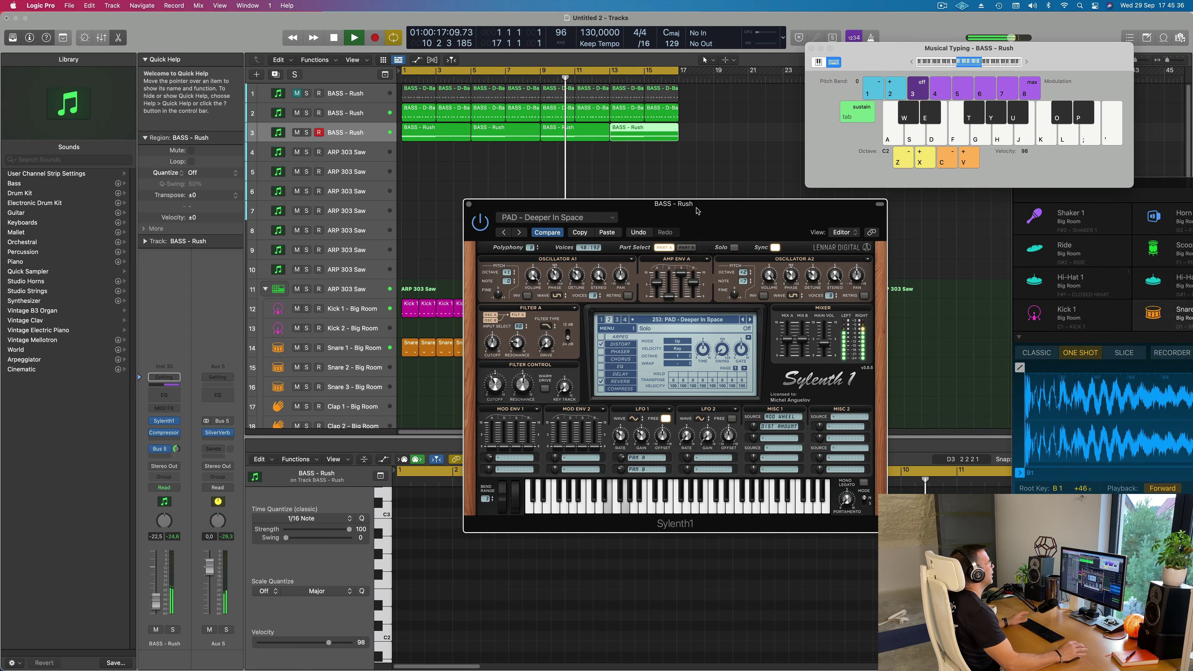
drag(697, 211, 777, 191)
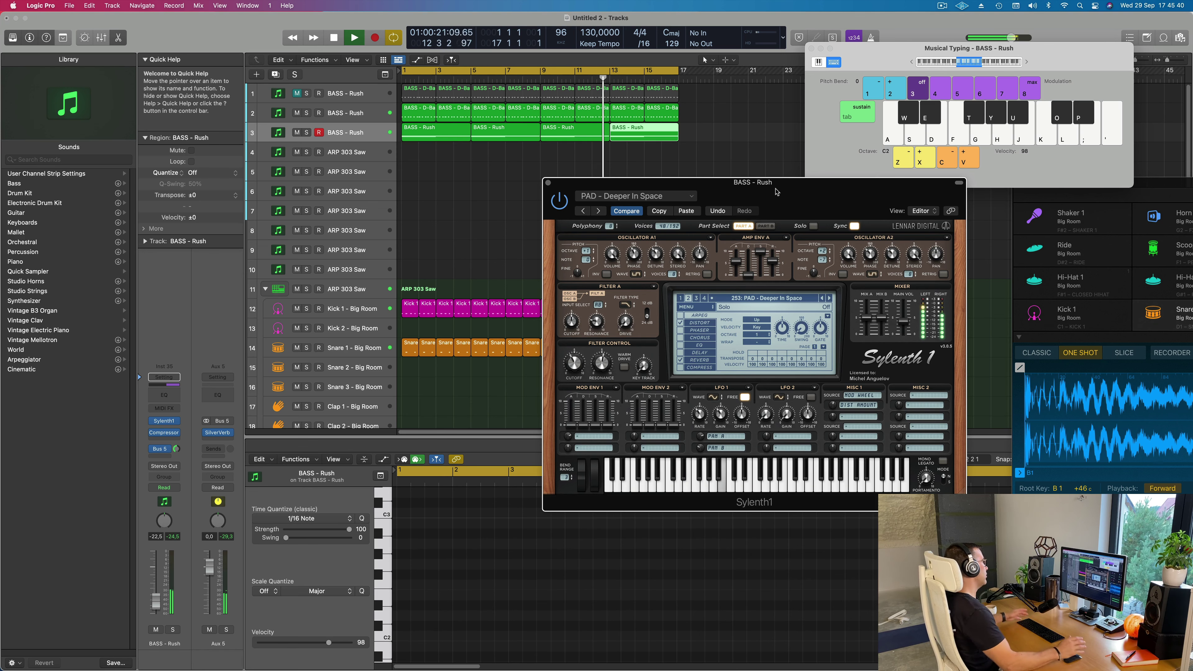
key(Return)
key(space)
drag(776, 191, 659, 180)
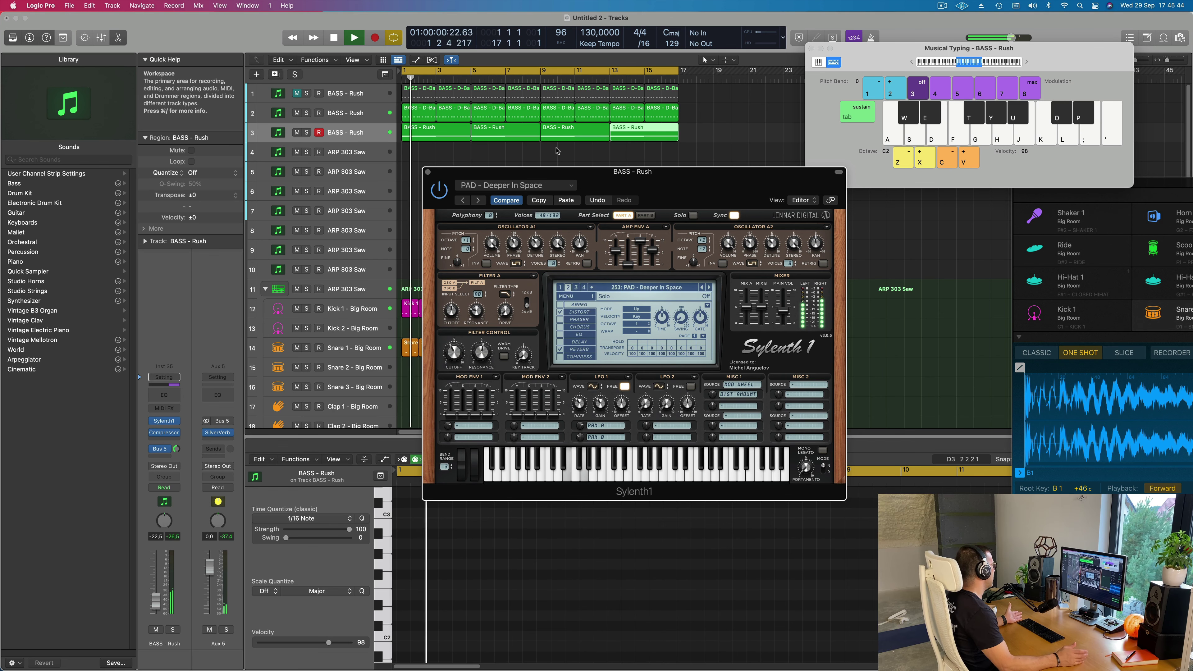
Audition the following pad presets up to PAD - Rain during playback and set its filter control cutoff to about 3.917.
click(709, 288)
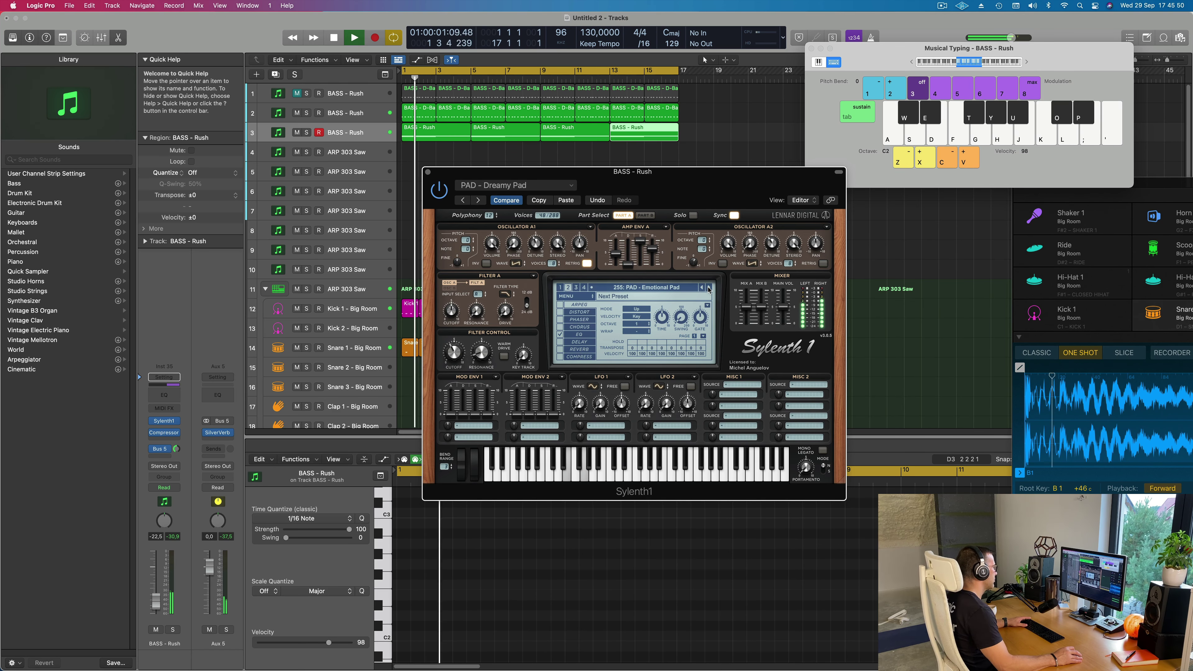
click(709, 288)
click(709, 288)
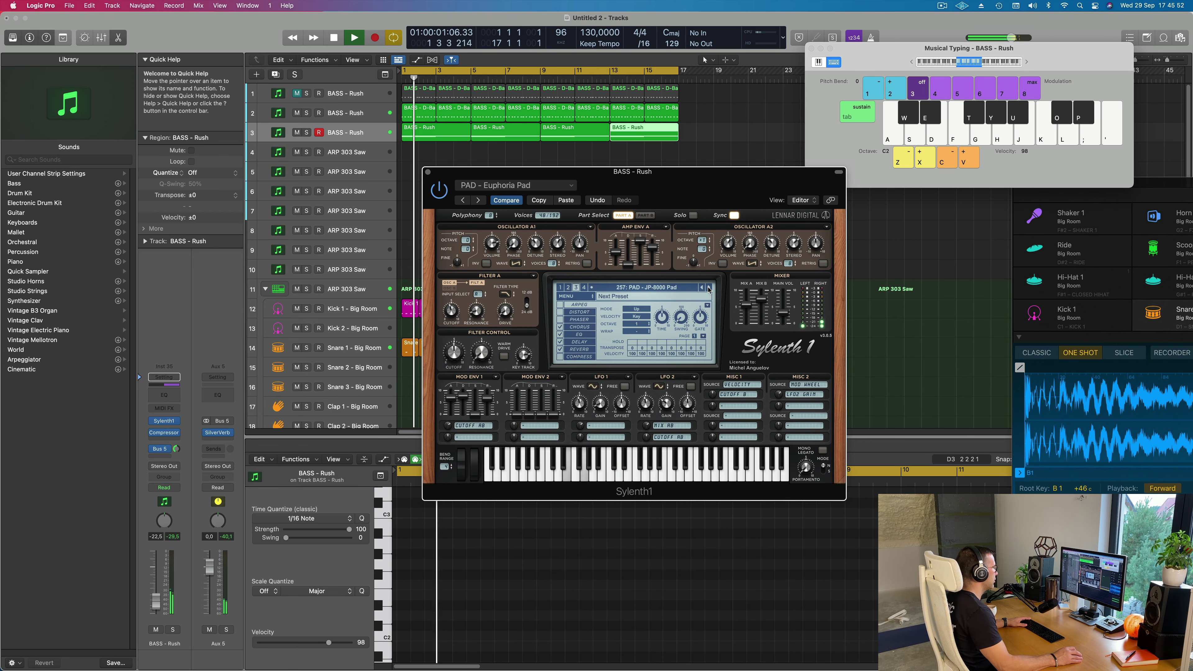
click(709, 288)
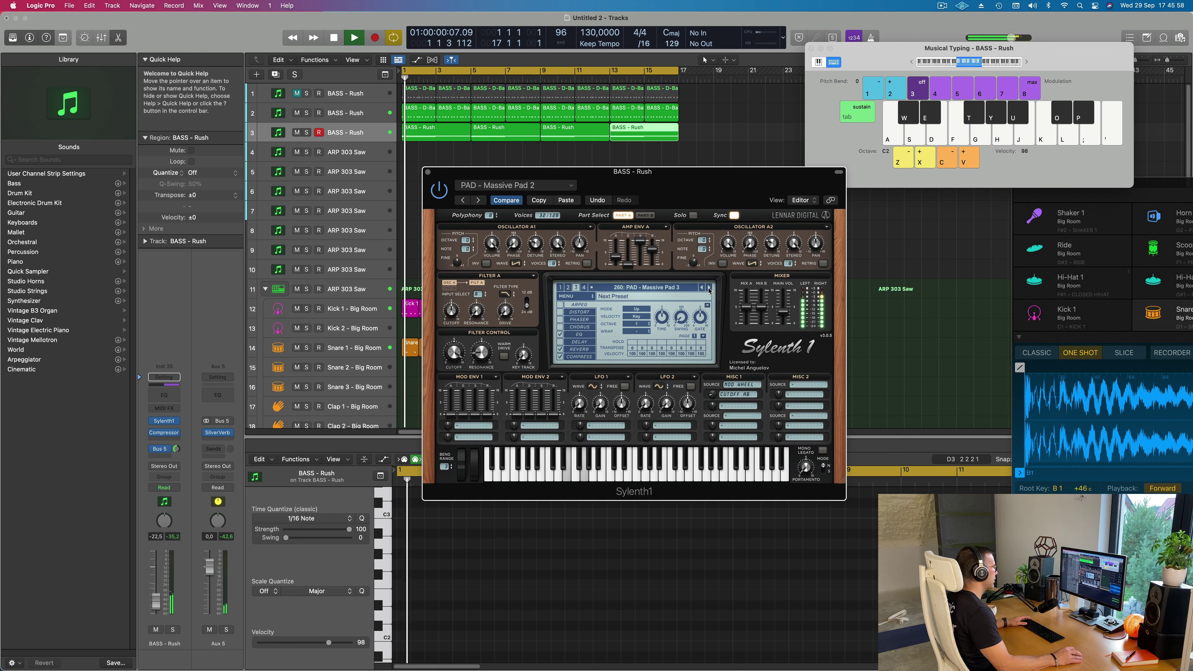
click(709, 289)
click(710, 288)
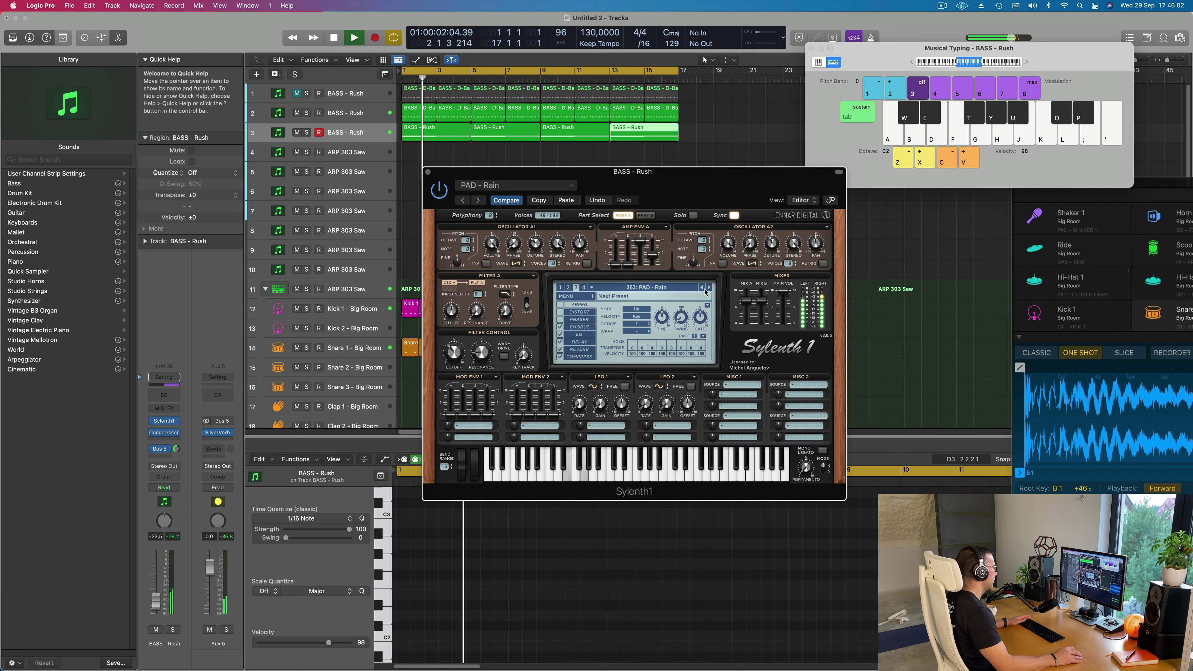
click(679, 289)
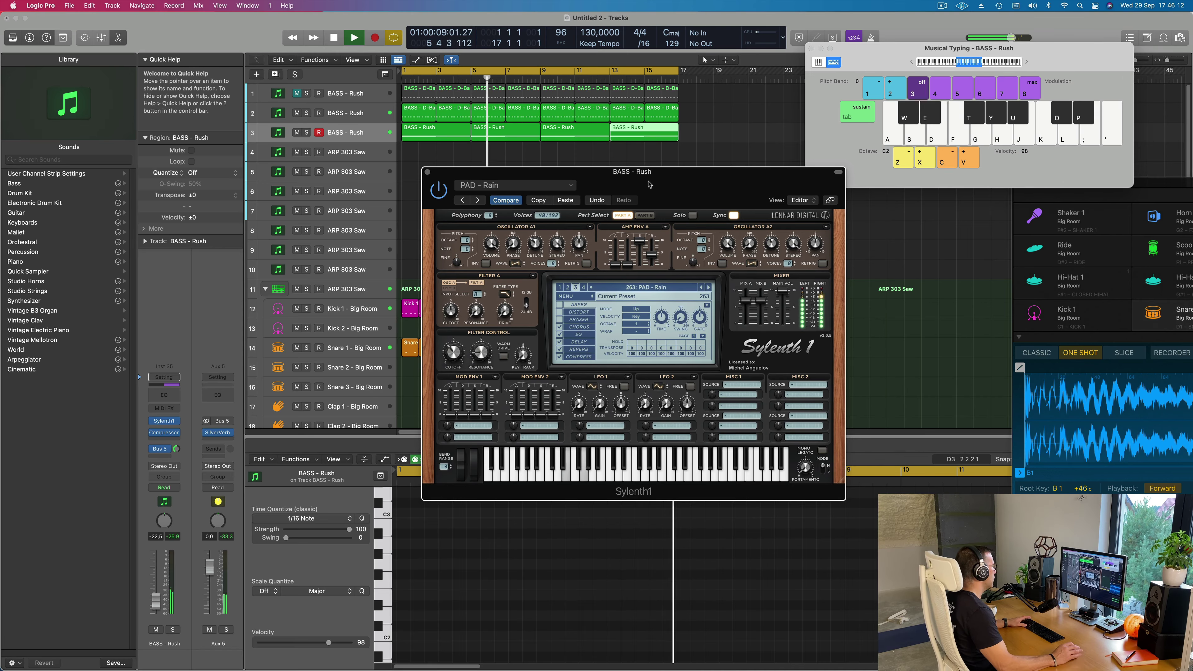
key(Return)
drag(458, 345, 458, 346)
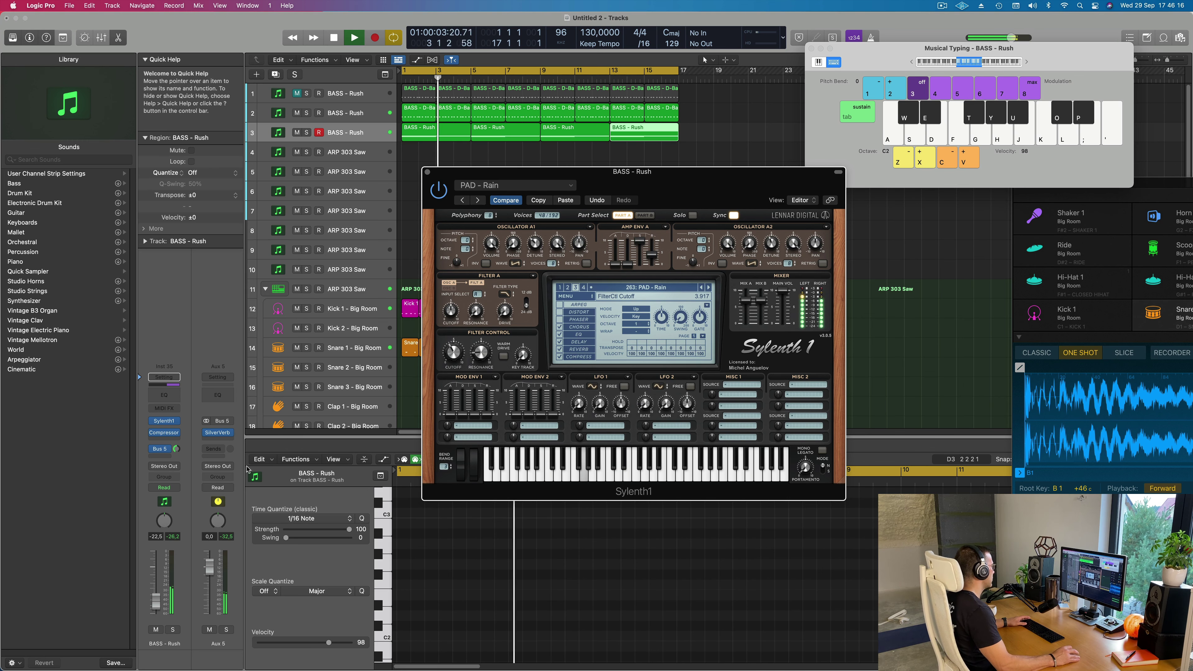
Add a Channel EQ to the pad track with a 12 dB/Oct low cut at 146 Hz and a Q of 0.79.
click(171, 391)
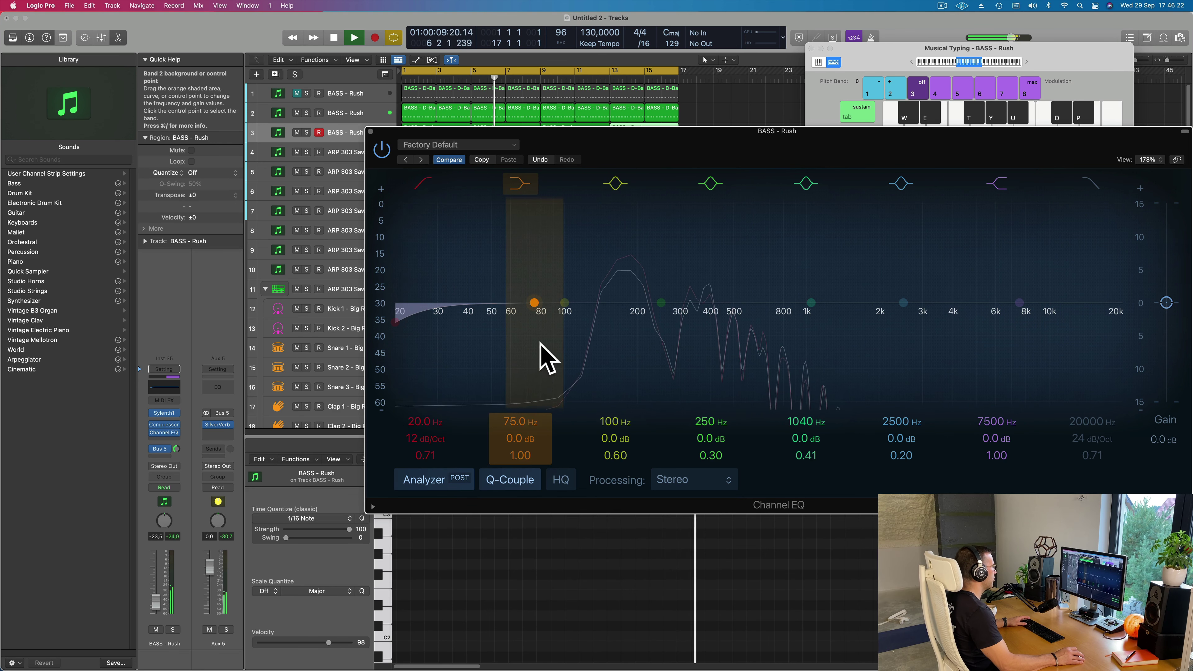
drag(408, 330, 605, 320)
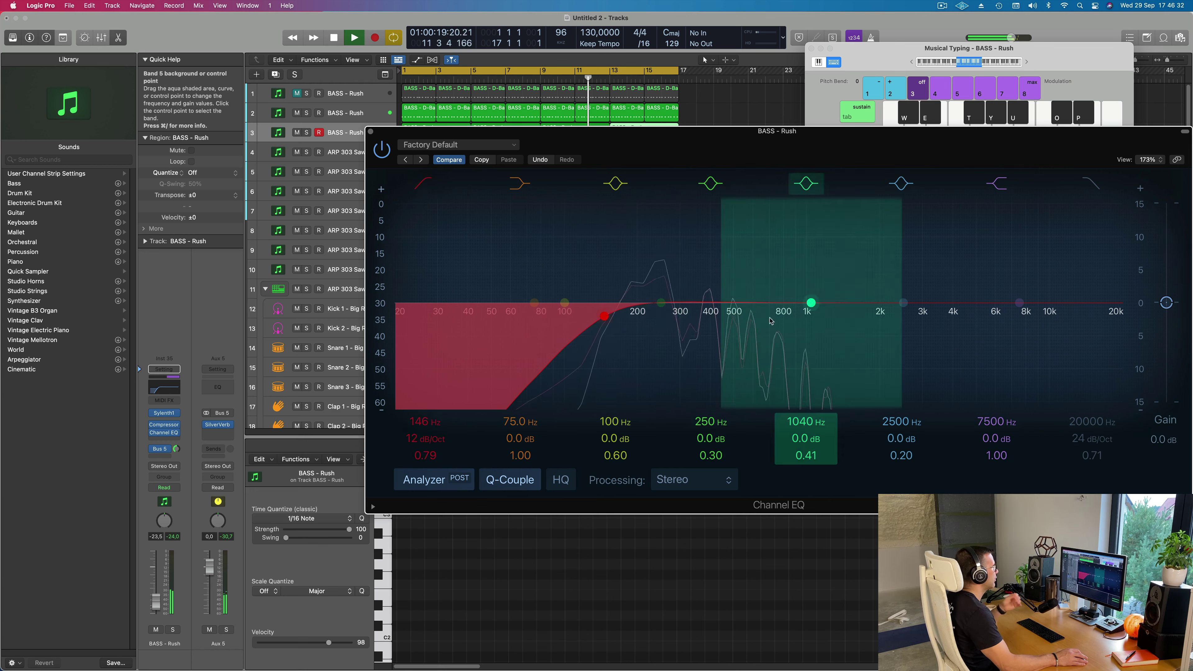
click(371, 134)
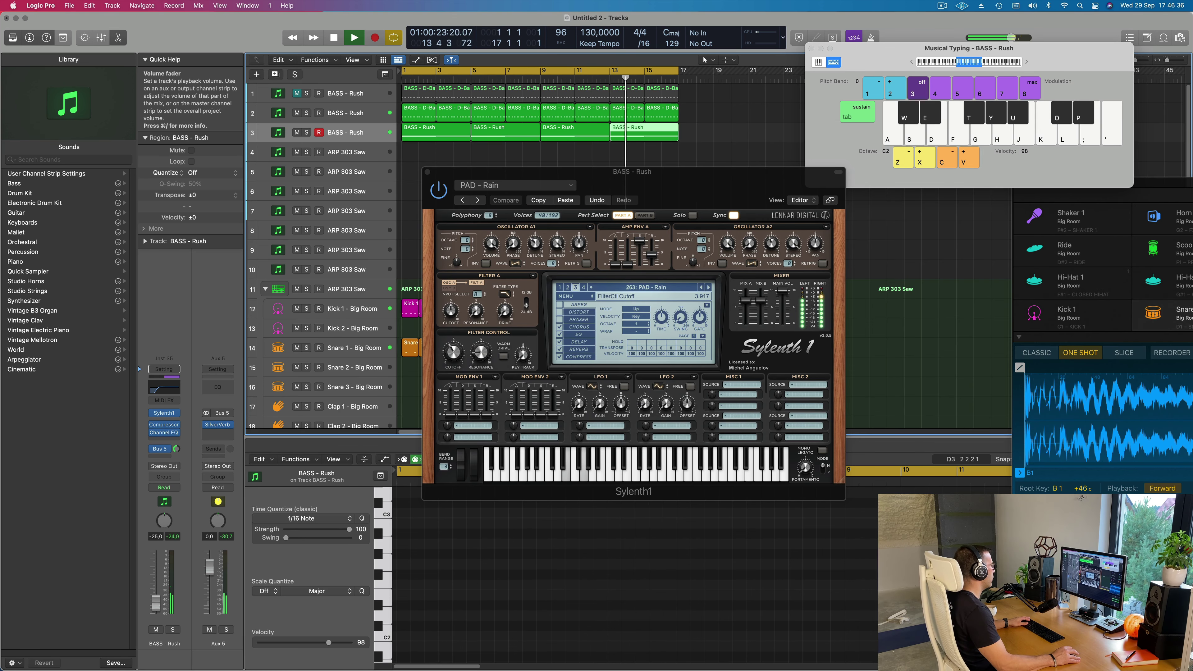
Set the pad's amp envelope sustain to 10 and the track's volume to -23.0 dB.
drag(694, 188, 741, 221)
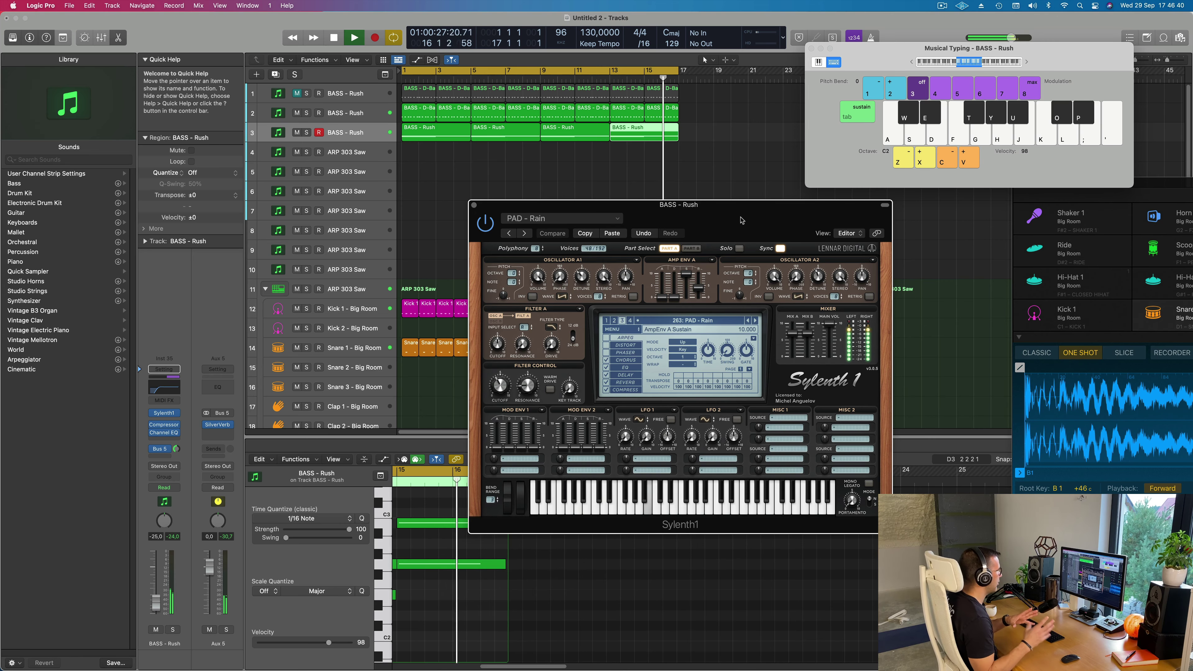
drag(740, 220, 809, 214)
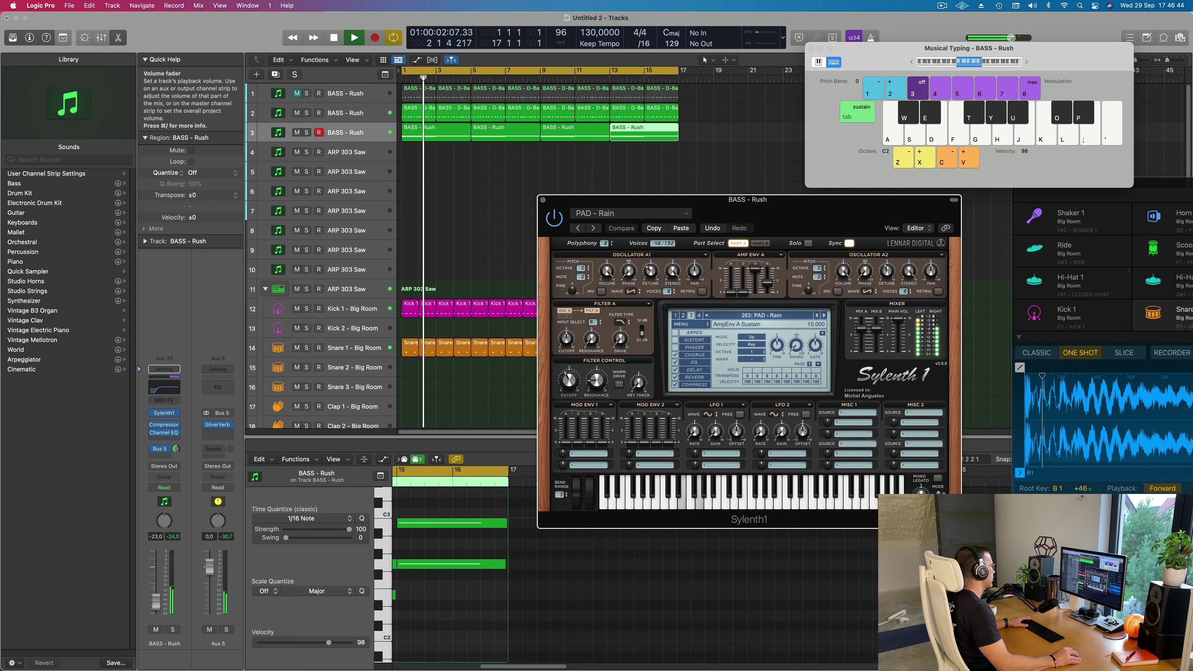
drag(545, 202, 461, 247)
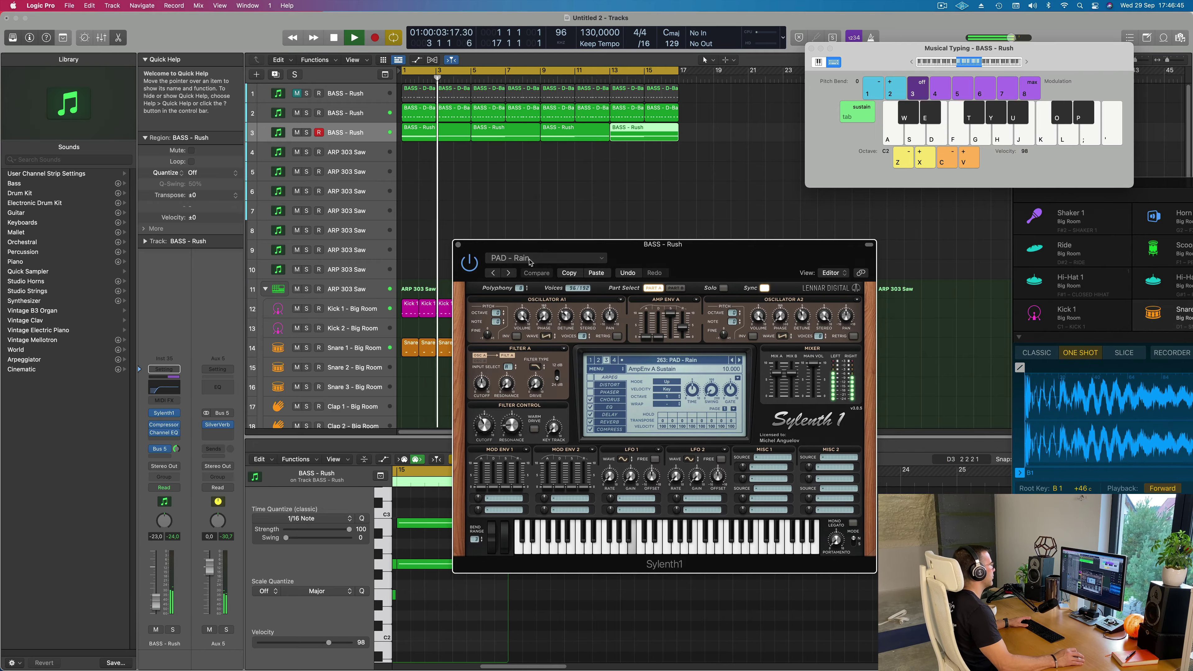
click(460, 246)
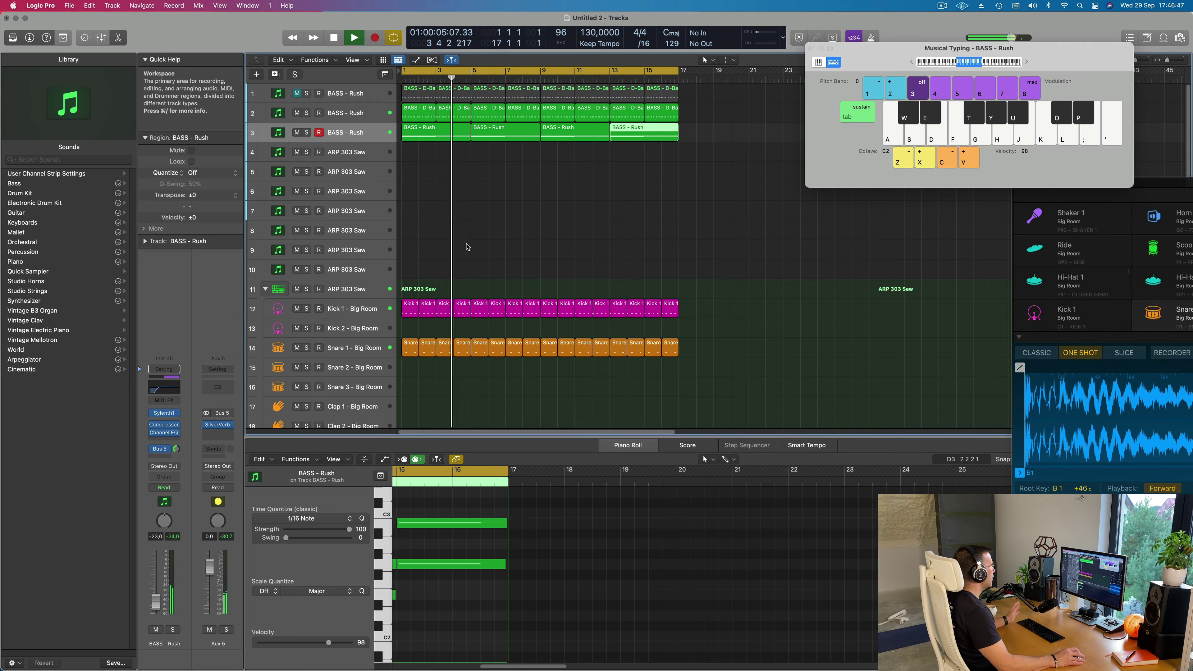
click(357, 153)
click(164, 430)
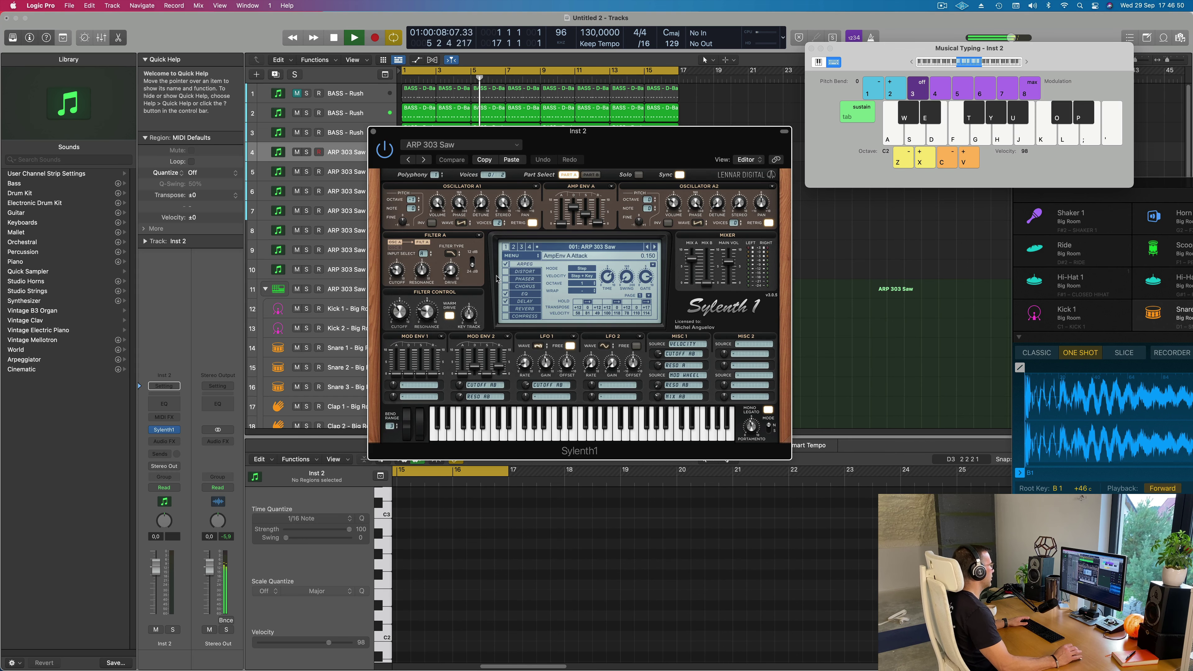
drag(638, 158, 804, 207)
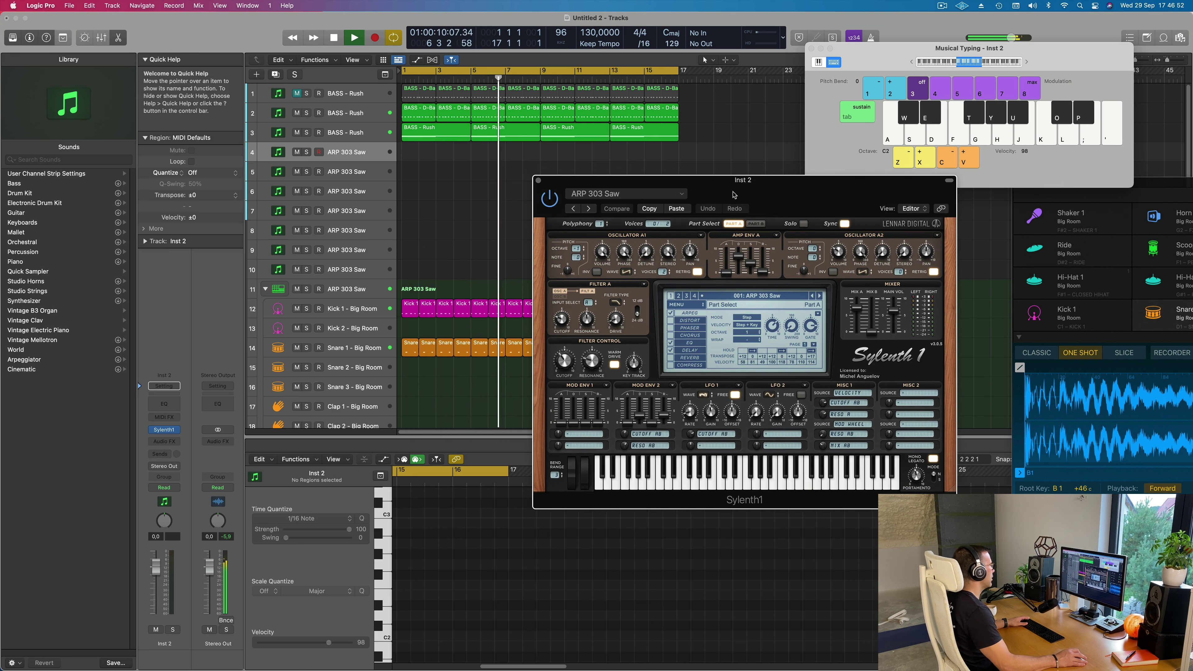
Duplicate the third BASS - Rush track with its channel settings and enlarge the new track's height.
click(367, 134)
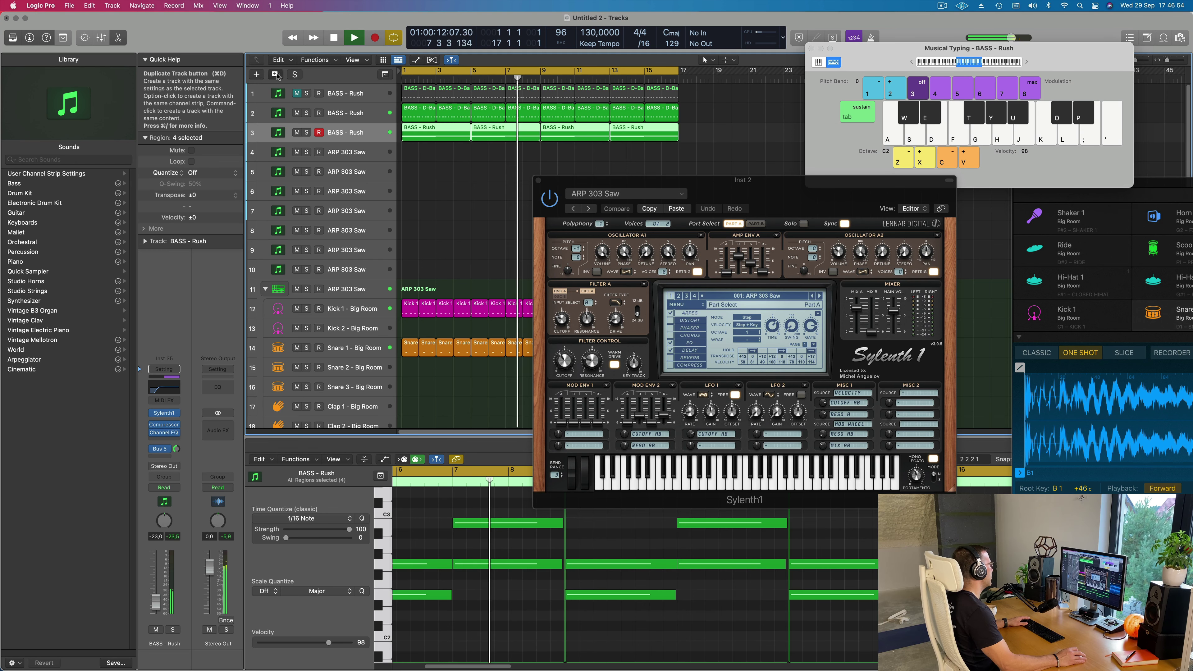
key(super+d)
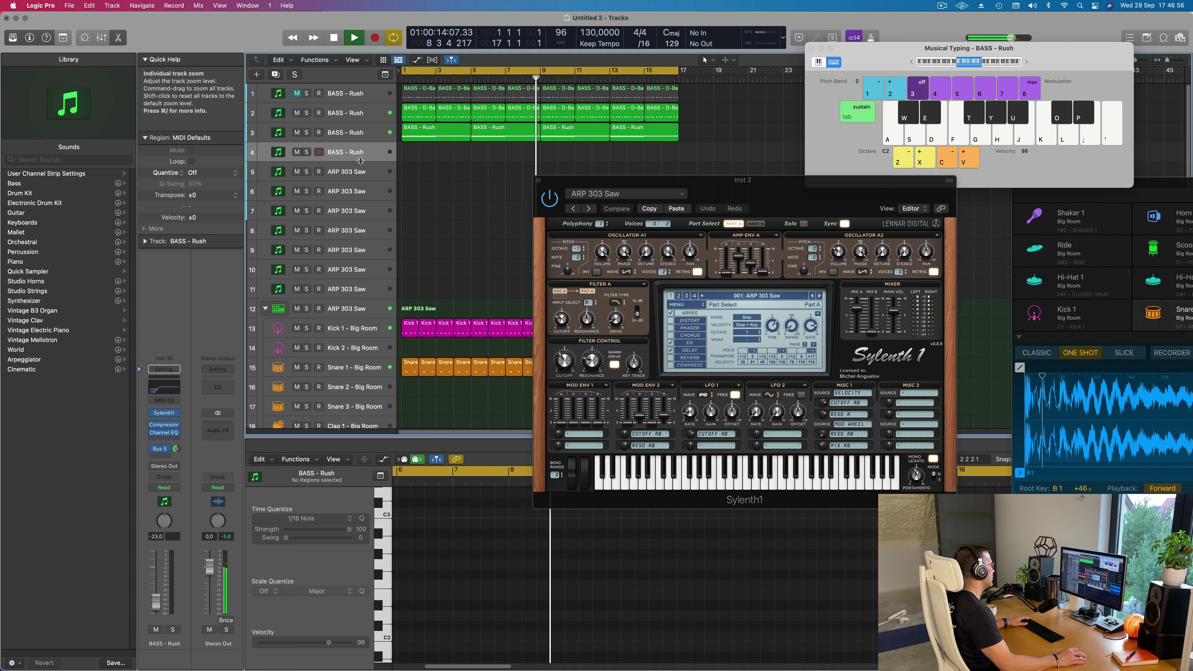
drag(360, 161, 360, 218)
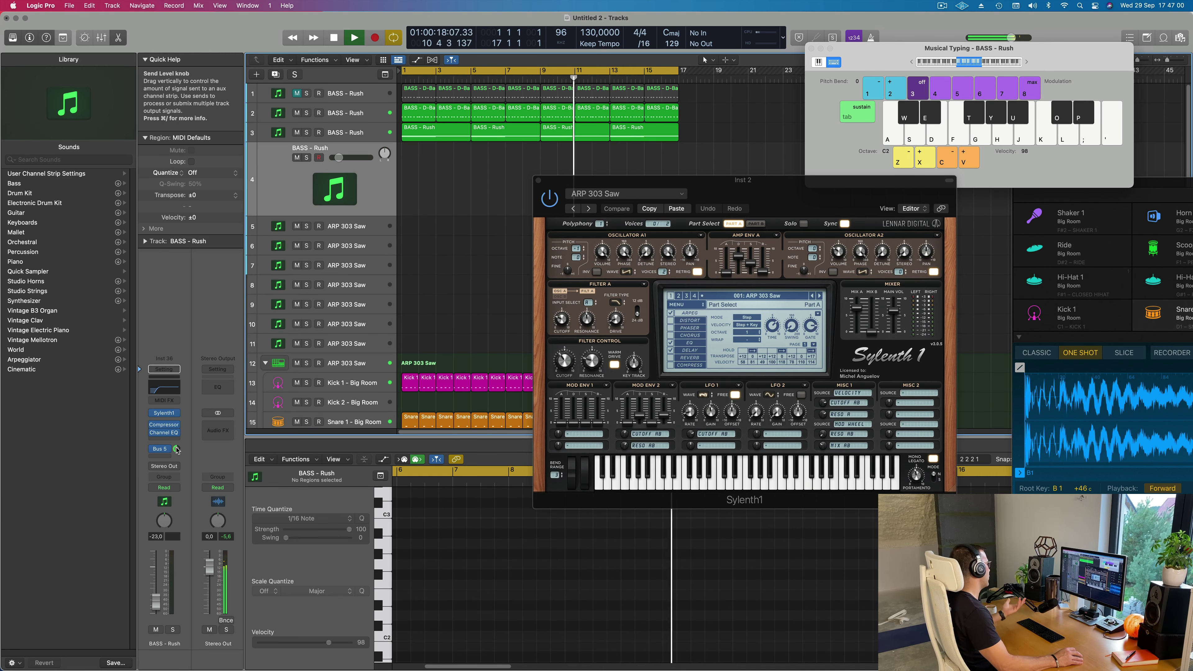
Load the PLUCK - 4AM preset in the duplicated track's Sylenth1.
click(165, 415)
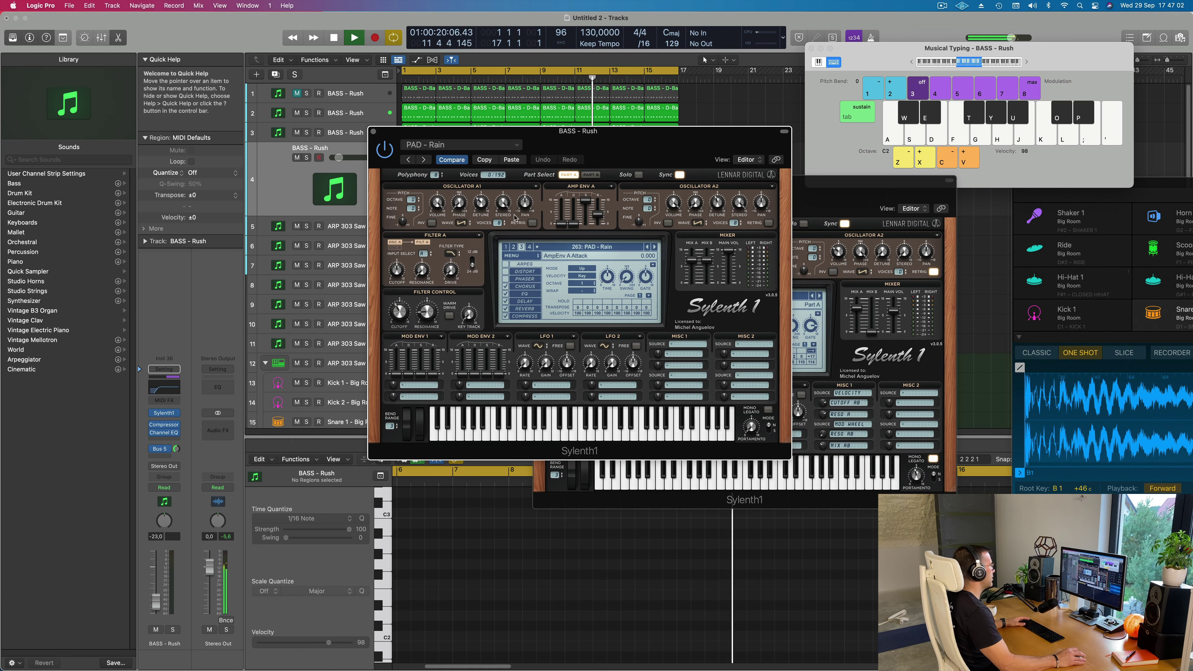
drag(646, 158, 701, 232)
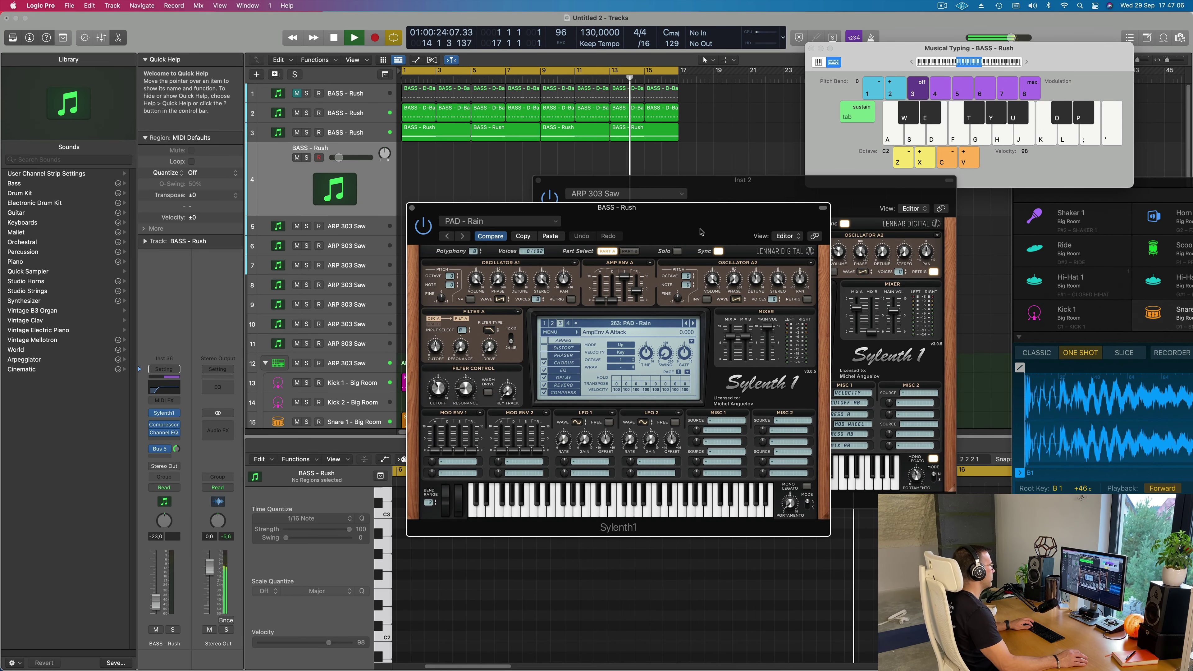
mouse_move(676, 220)
mouse_down()
mouse_move(735, 213)
mouse_move(657, 207)
mouse_up()
click(640, 312)
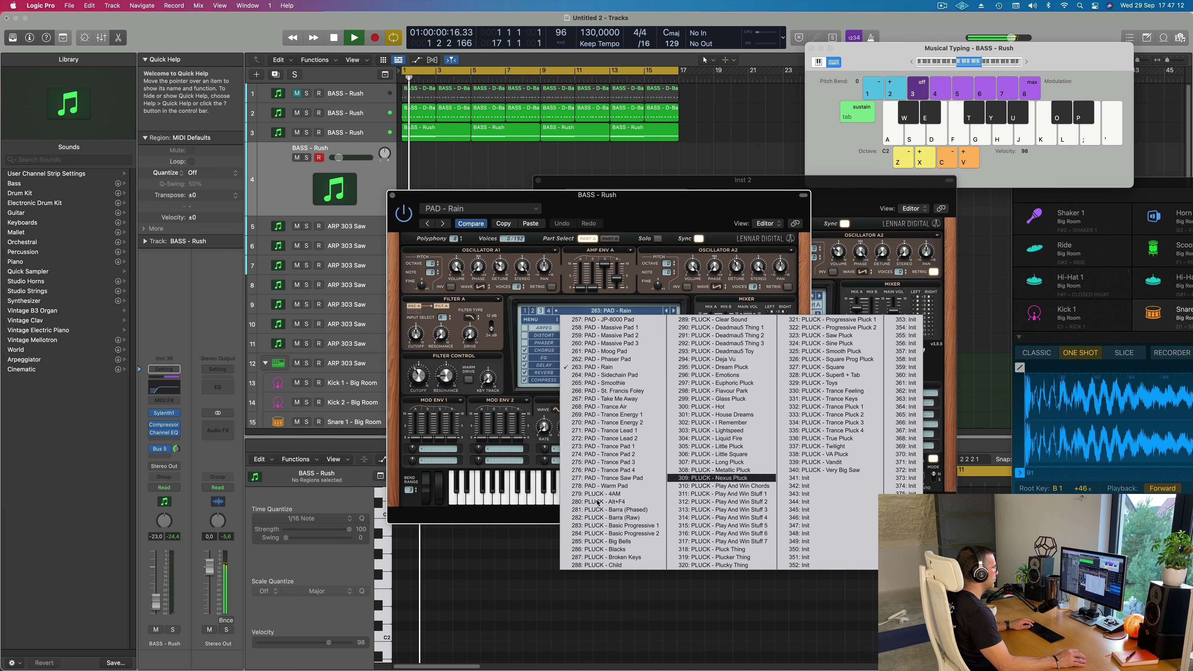
click(607, 493)
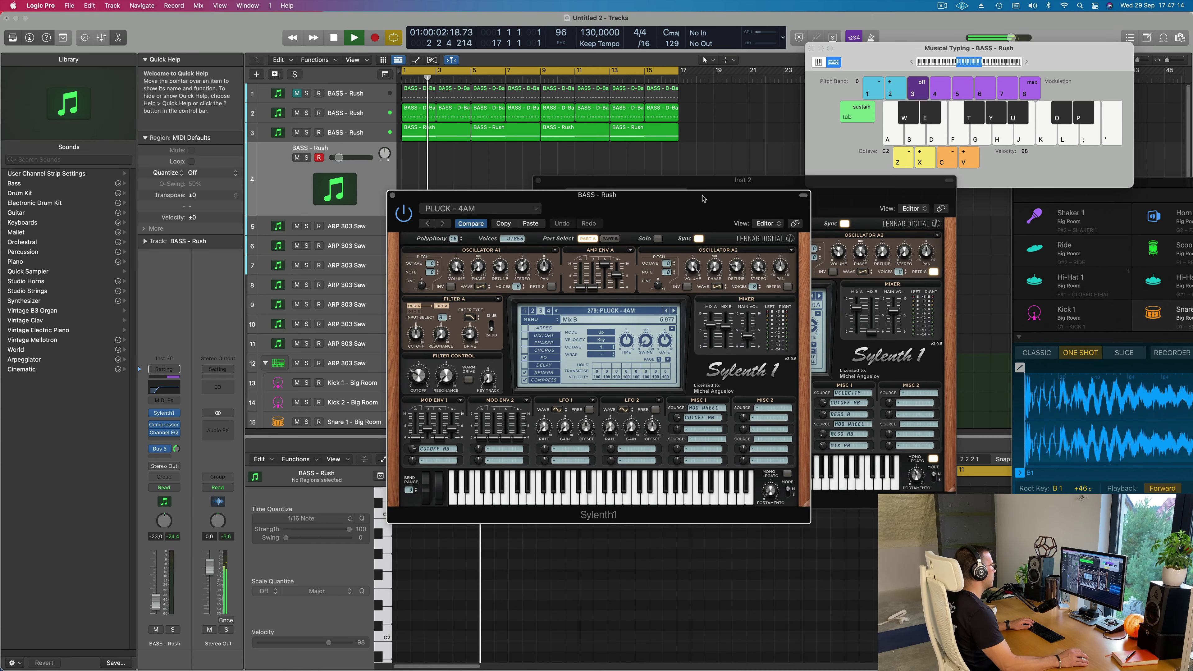
drag(703, 198, 732, 199)
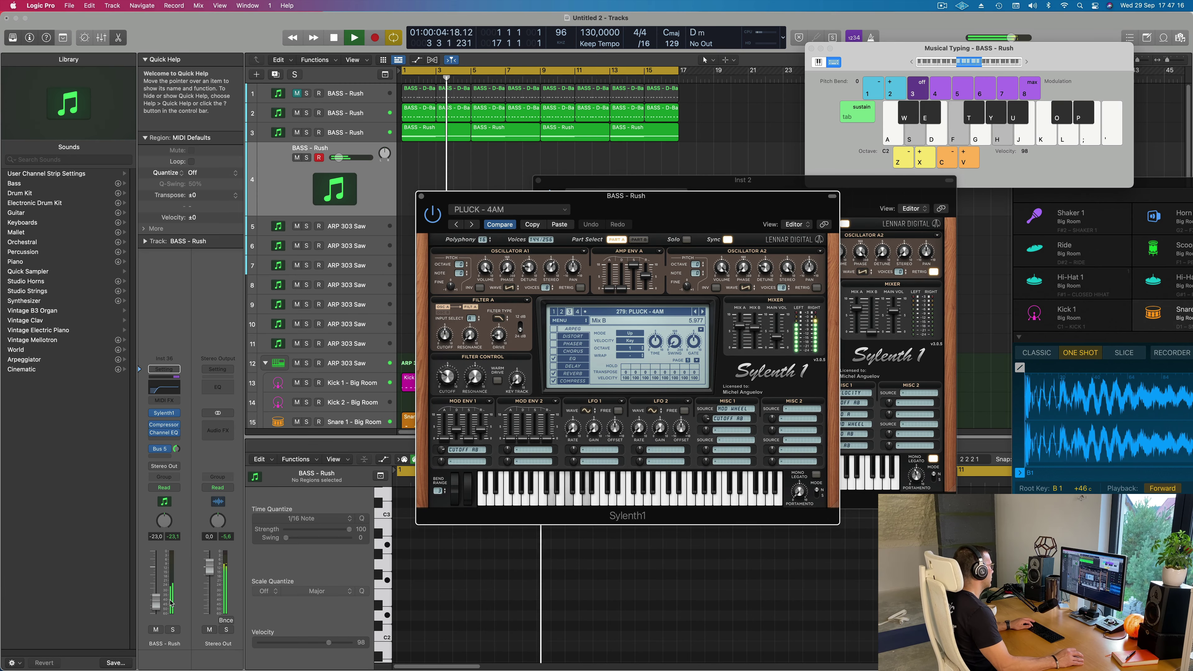
Raise the pluck track's volume to -12.2 dB while auditioning F, C, E and G notes at musical typing octave C2.
drag(155, 590, 154, 589)
key(f)
key(f)
key(f)
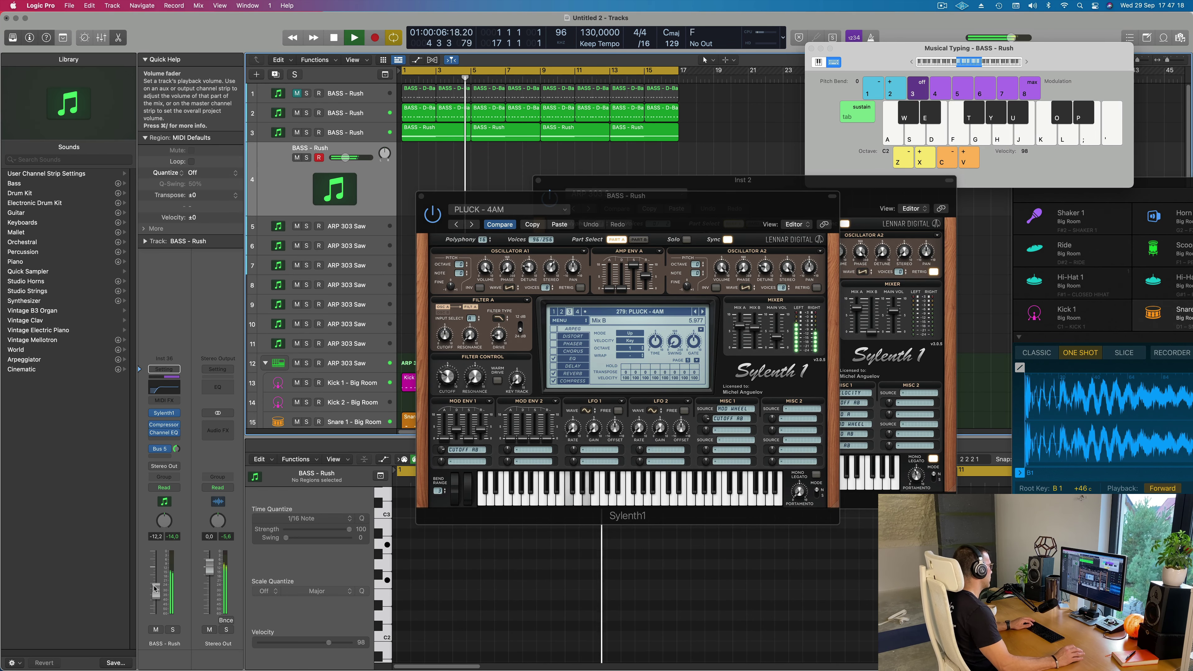
key(a)
key(d)
key(g)
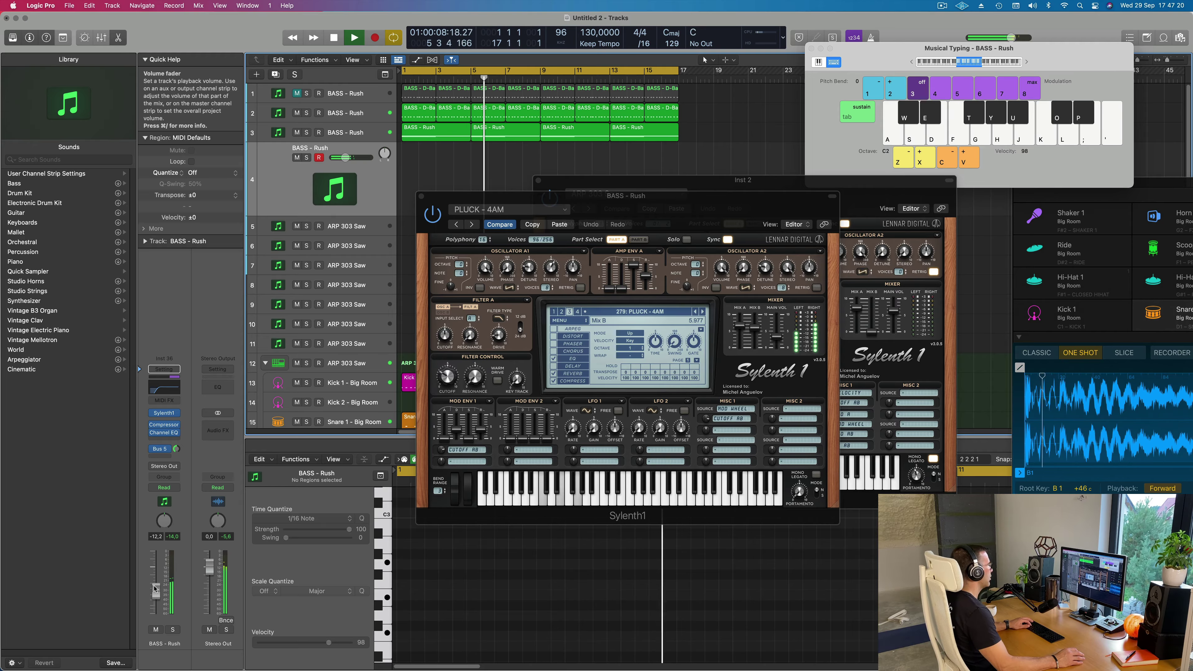
Audition the PLUCK - 4AM preset by playing C major, D minor, E minor and F major triads at musical typing octave C2.
key(a)
key(d)
key(g)
key(s)
key(f)
key(h)
key(s)
key(f)
key(h)
key(s)
key(s)
key(f)
key(h)
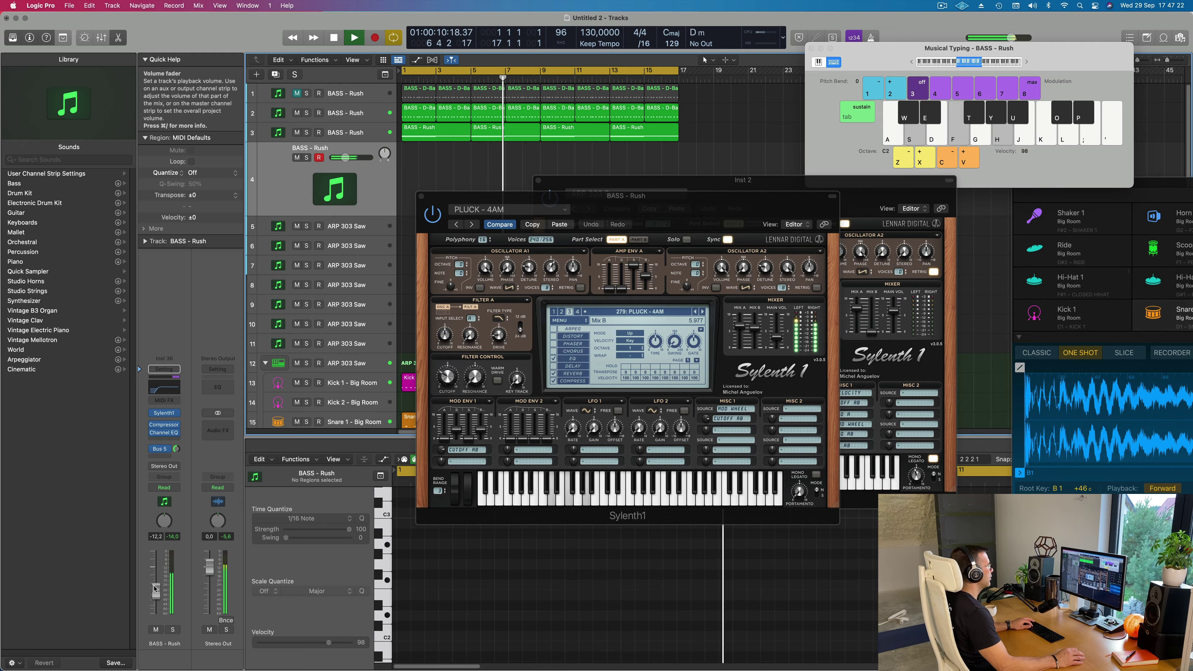
key(s)
key(f)
key(h)
key(d)
key(g)
key(j)
key(f)
key(h)
key(k)
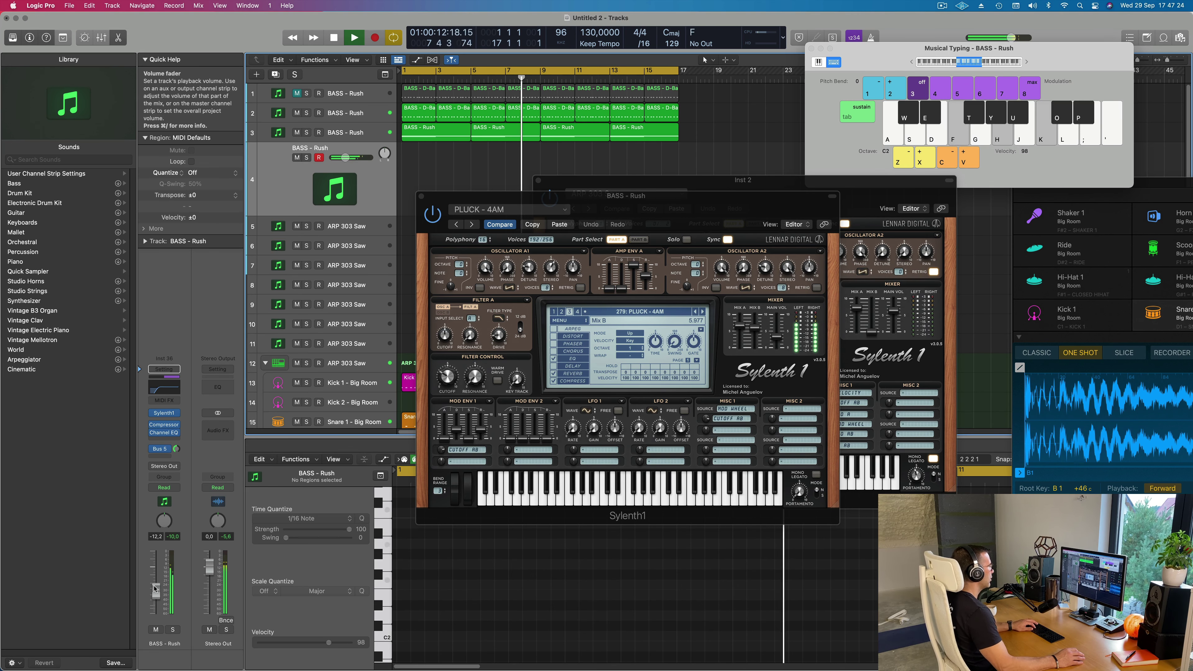
key(f)
key(h)
key(k)
key(f)
key(h)
key(k)
key(f)
key(h)
key(k)
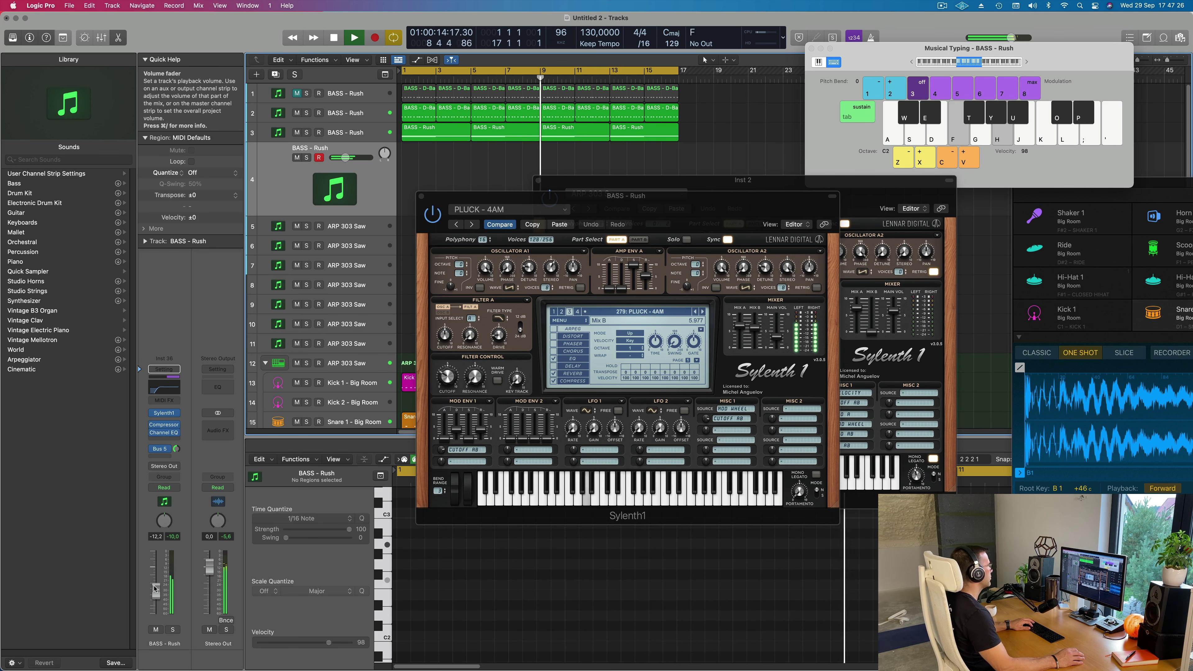
key(f)
key(h)
key(k)
key(a)
key(d)
key(g)
key(s)
key(f)
key(h)
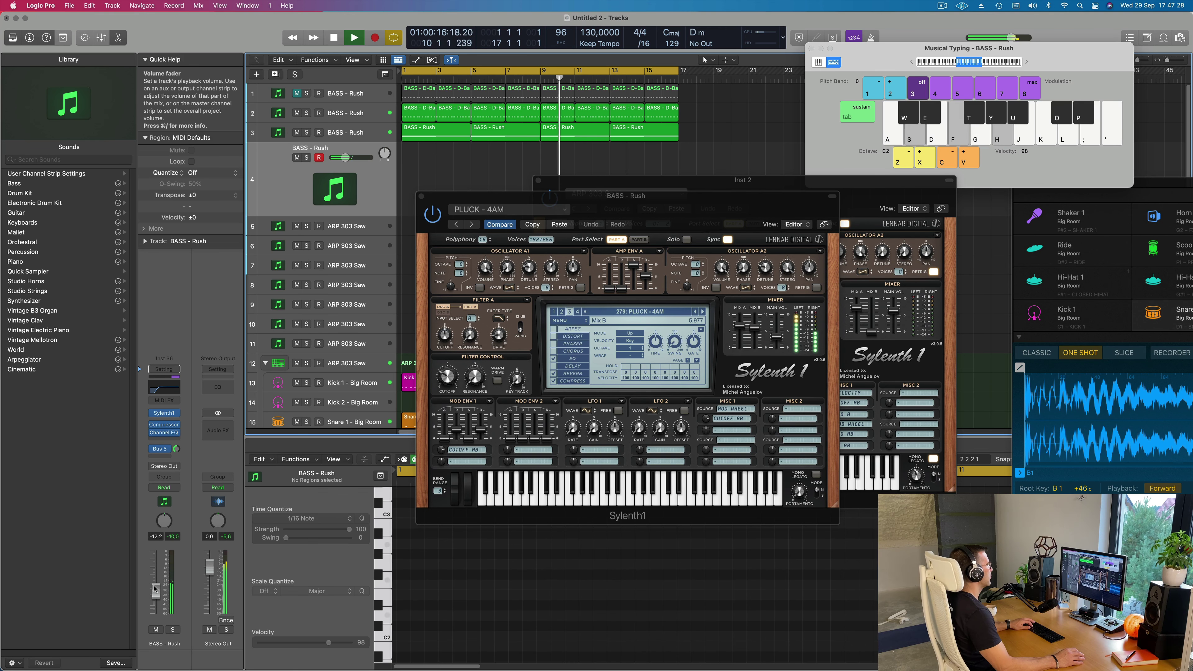
key(s)
key(f)
key(h)
Move the PLUCK - 4AM Sylenth1 window away from the tracks and select the track's Bus 5 send while auditioning the D minor chord.
drag(675, 210, 810, 261)
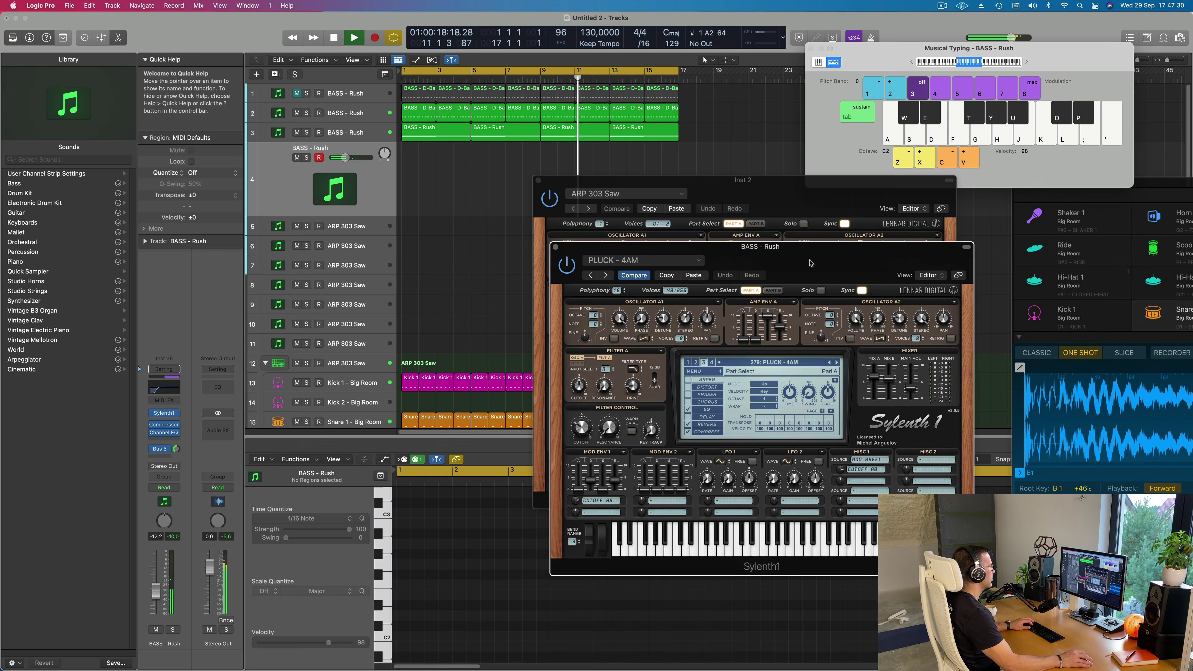
key(s)
key(f)
key(h)
key(s)
key(f)
key(h)
click(177, 448)
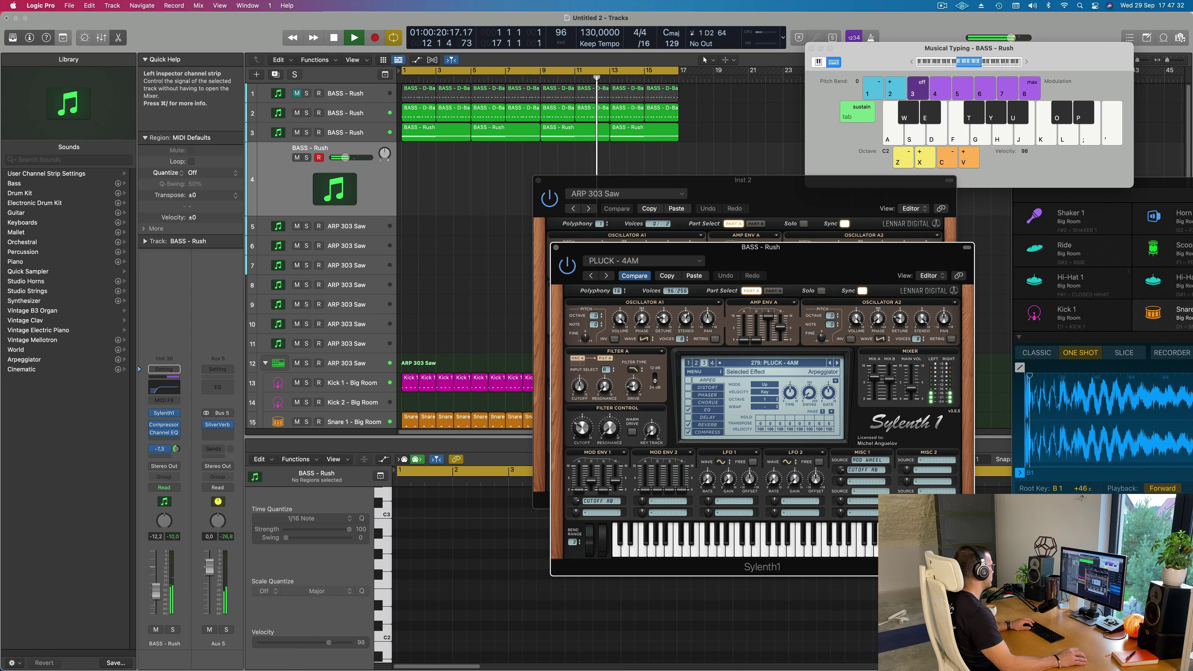
key(s)
key(f)
key(h)
Raise the pluck track's volume to -5.8 dB while playing the D minor chord.
drag(156, 598, 156, 590)
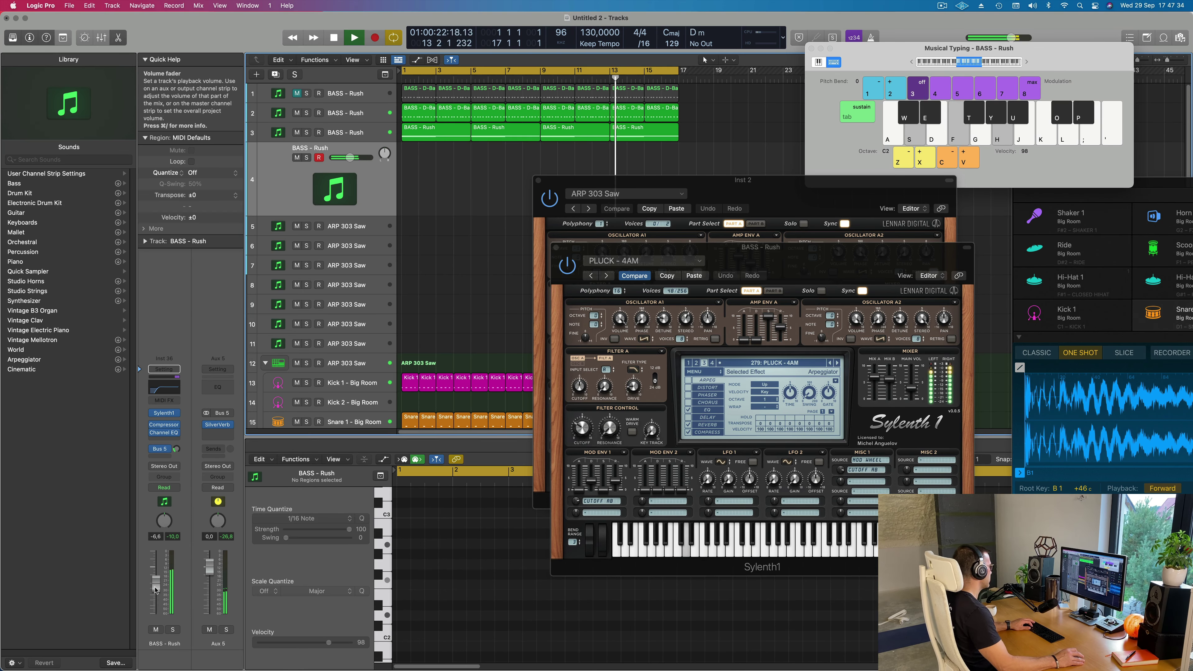
key(s)
key(f)
key(h)
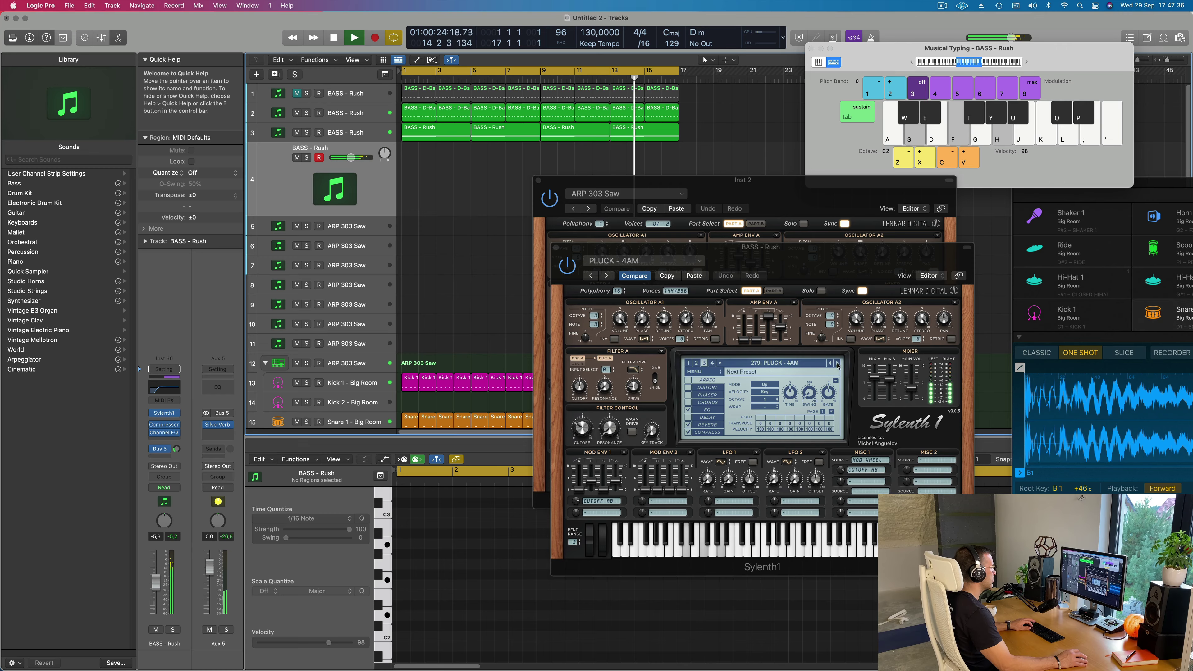
Step forward through the Sylenth1 presets to PLUCK - Barra (Raw) and audition it with the D minor chord.
click(836, 363)
click(836, 364)
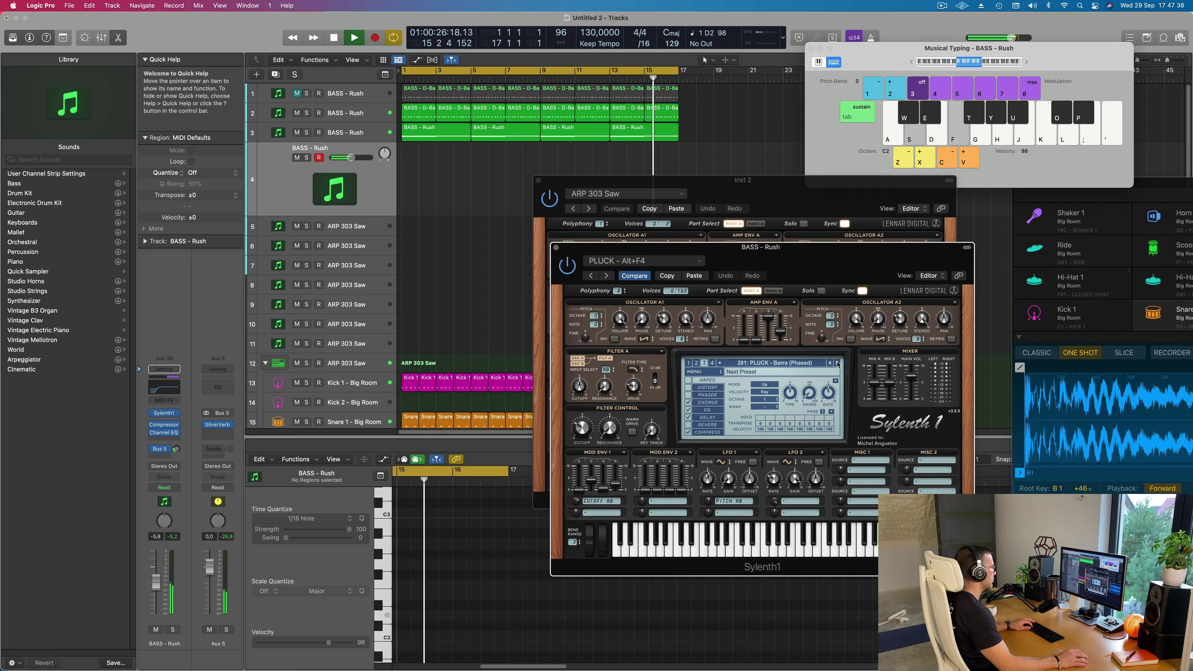
click(837, 364)
key(s)
key(f)
key(h)
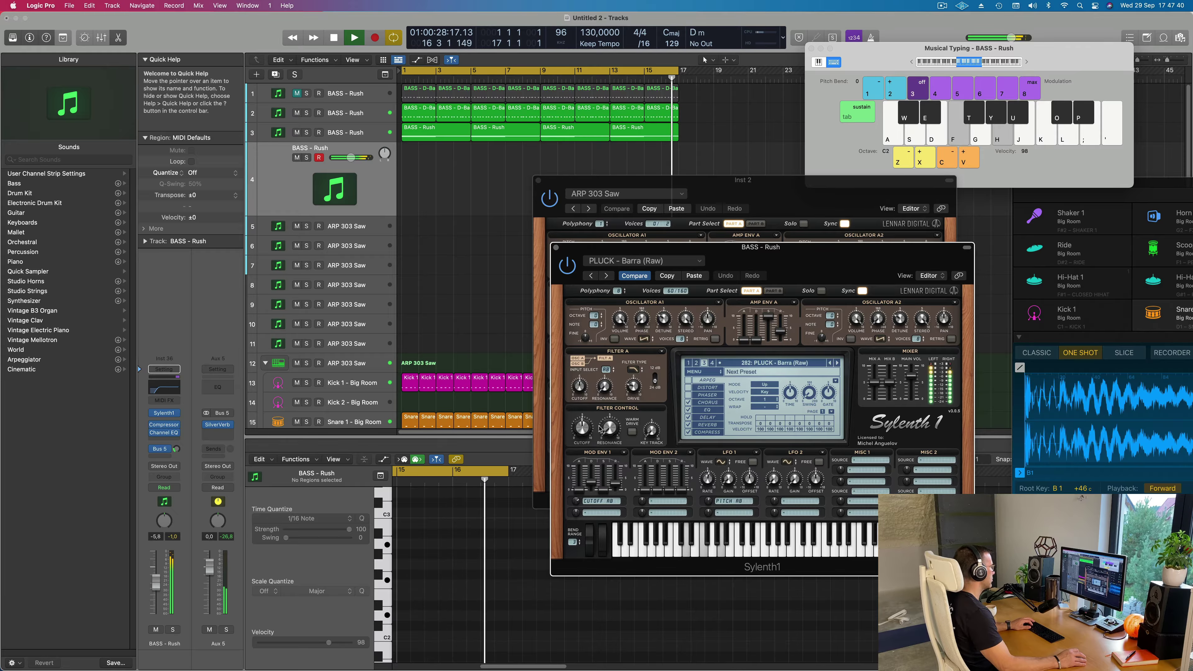
Lower the pluck track's volume to -14.0 dB while playing the D minor chord.
drag(157, 583, 157, 595)
key(s)
key(f)
key(h)
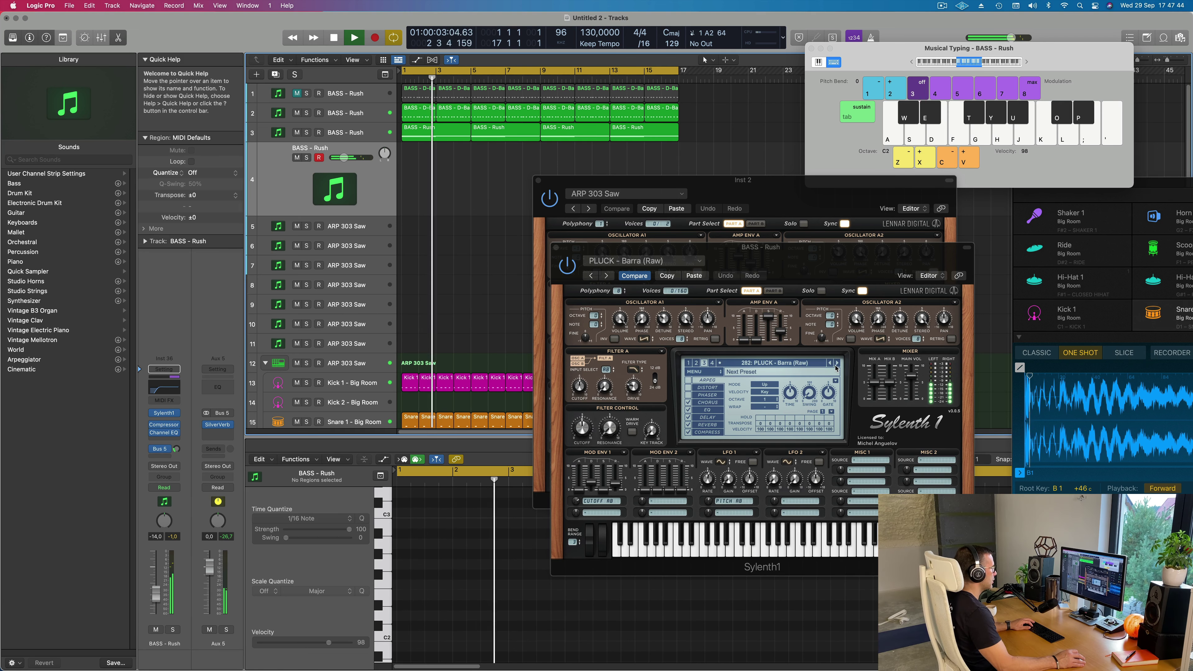
Audition the PLUCK presets from Basic Progressive 1 to Big Bells with the D minor chord.
click(836, 363)
key(s)
key(f)
key(h)
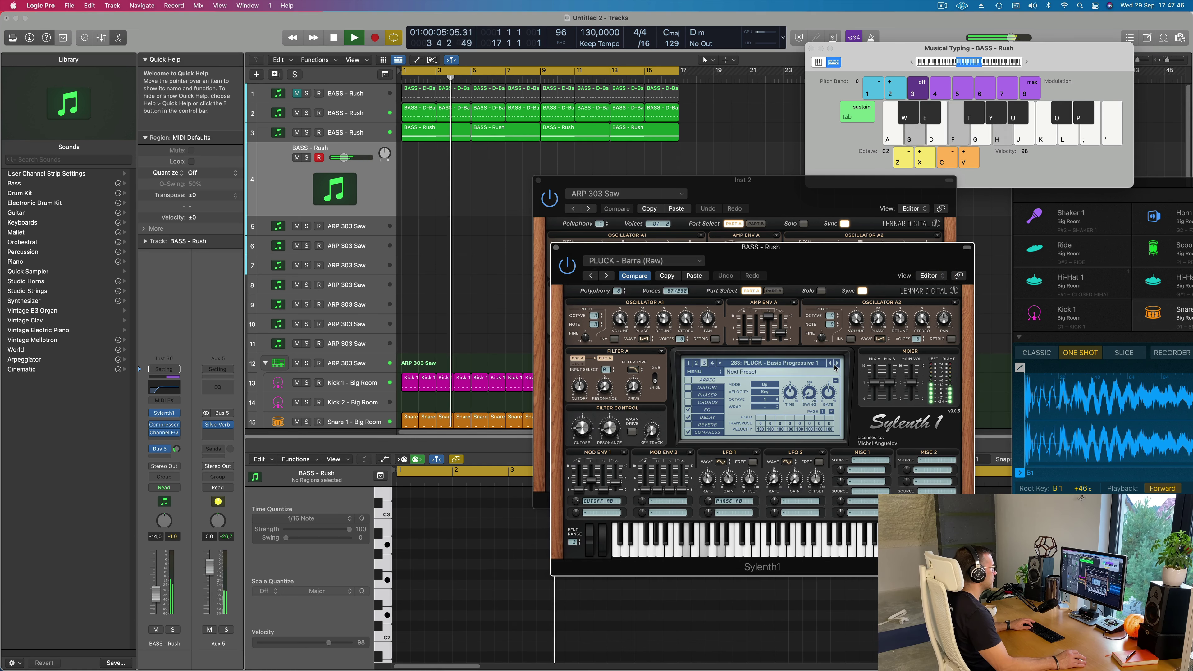
click(837, 363)
click(837, 363)
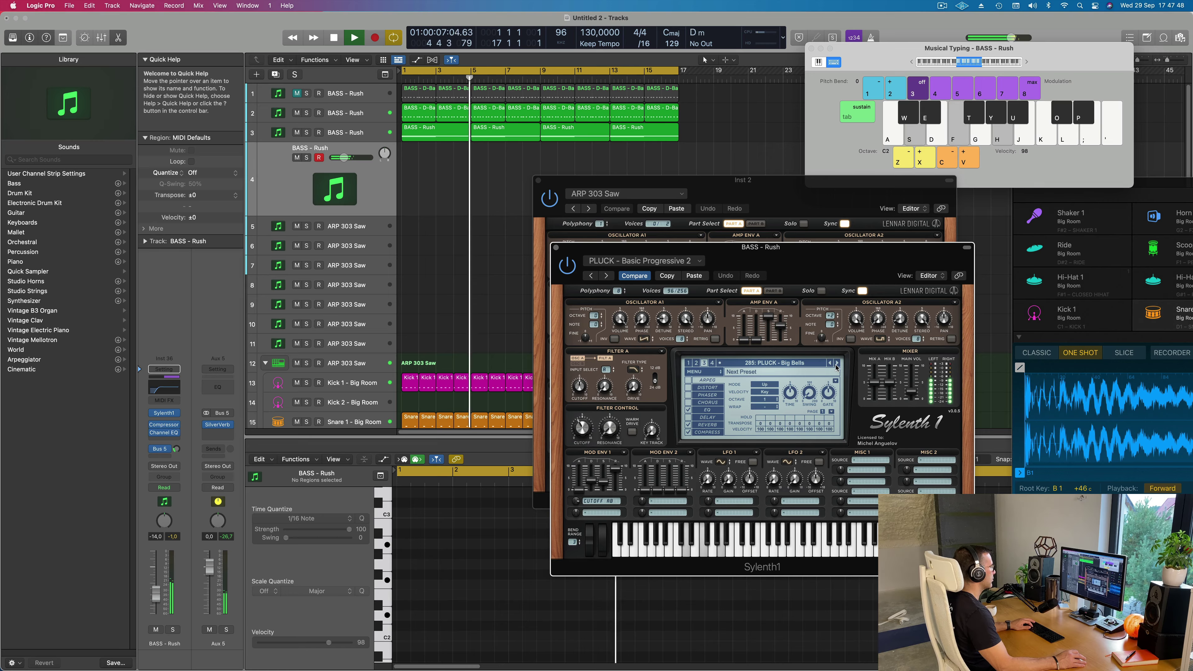
Load the PLUCK - Blacks preset and audition it with repeated D minor chords.
click(837, 363)
key(s)
key(f)
key(h)
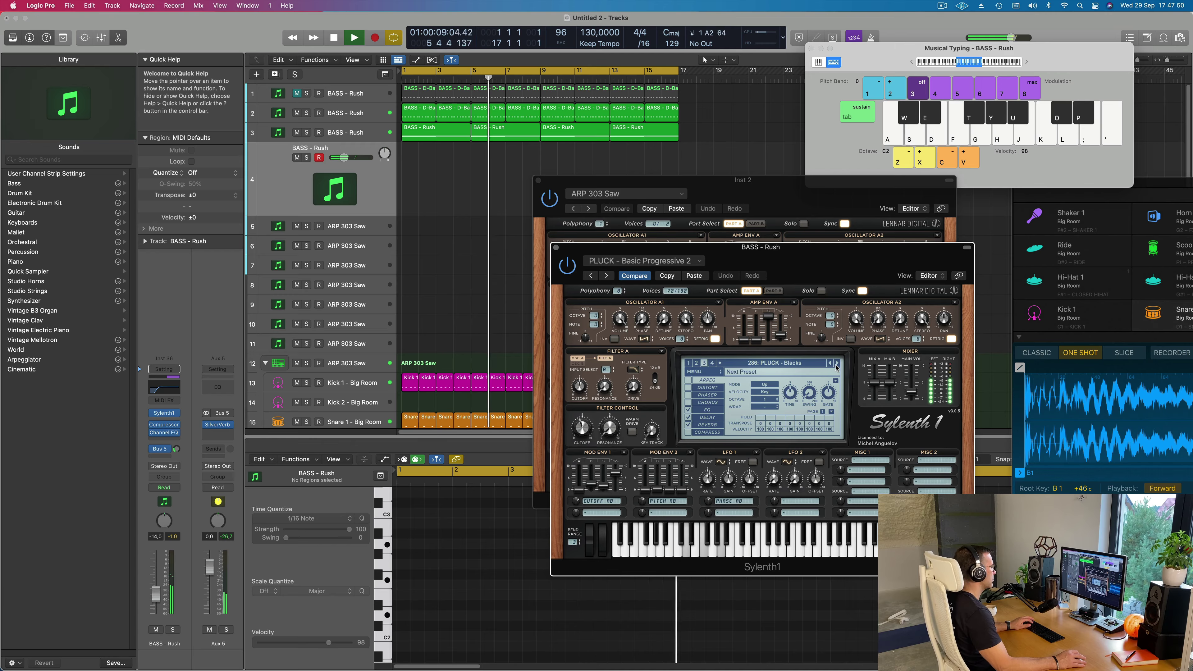
key(s)
key(f)
key(h)
key(s)
key(f)
key(h)
Step through PLUCK - Broken Keys and PLUCK - Child to PLUCK - Clear Sound, auditioning the last one.
click(837, 363)
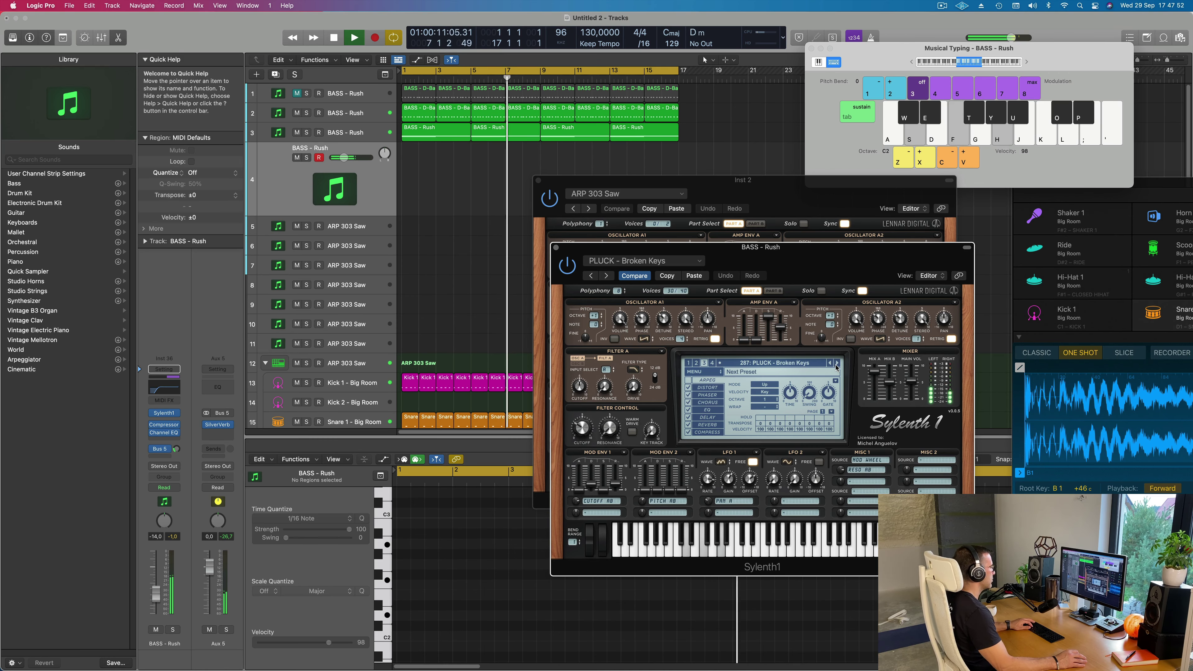
click(836, 364)
click(837, 364)
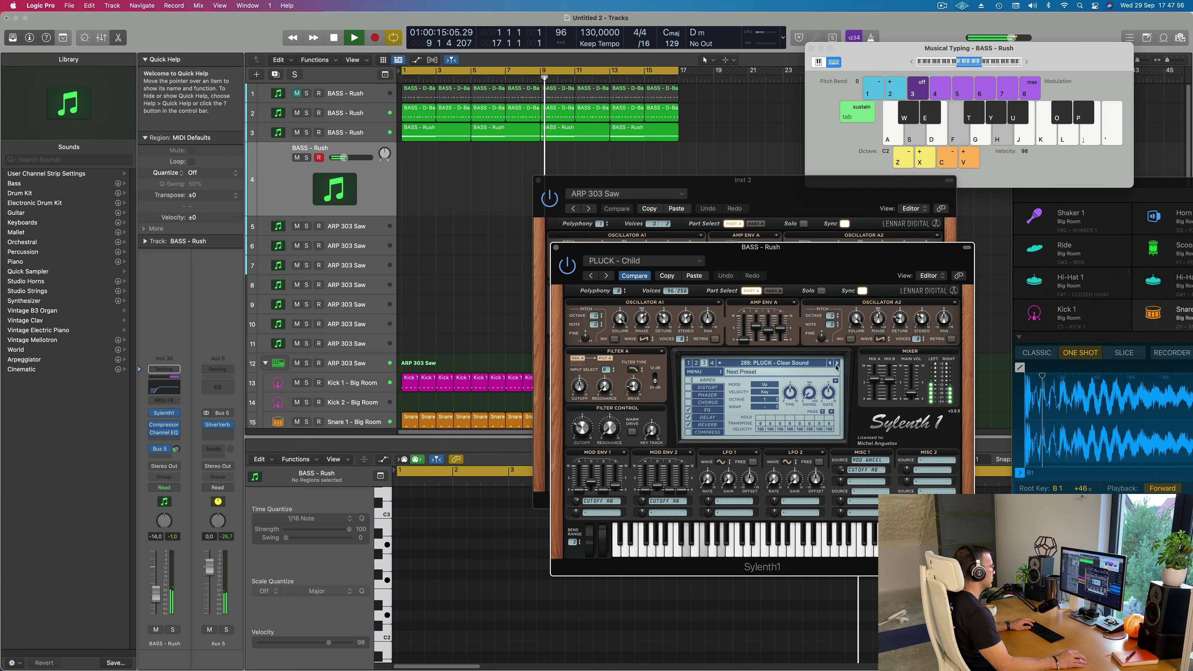
key(f)
key(f)
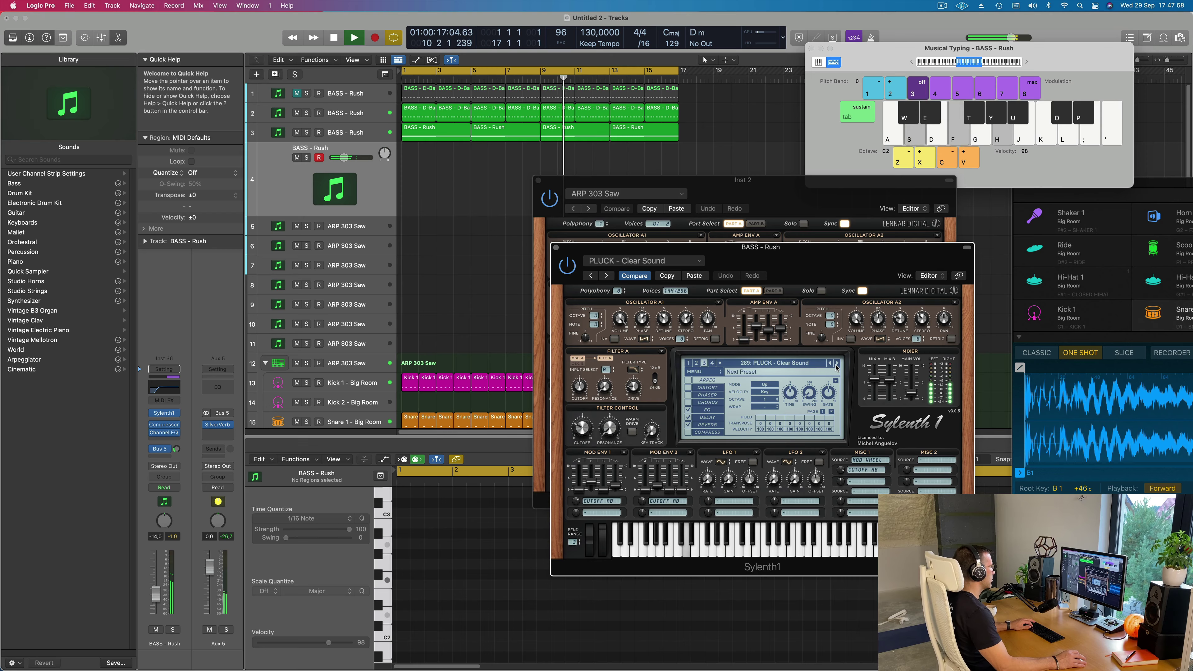
Audition the PLUCK - Deadmau5 Thing presets and PLUCK - Deadmau5 Toy with the D minor chord.
click(837, 365)
key(s+f+h)
click(837, 364)
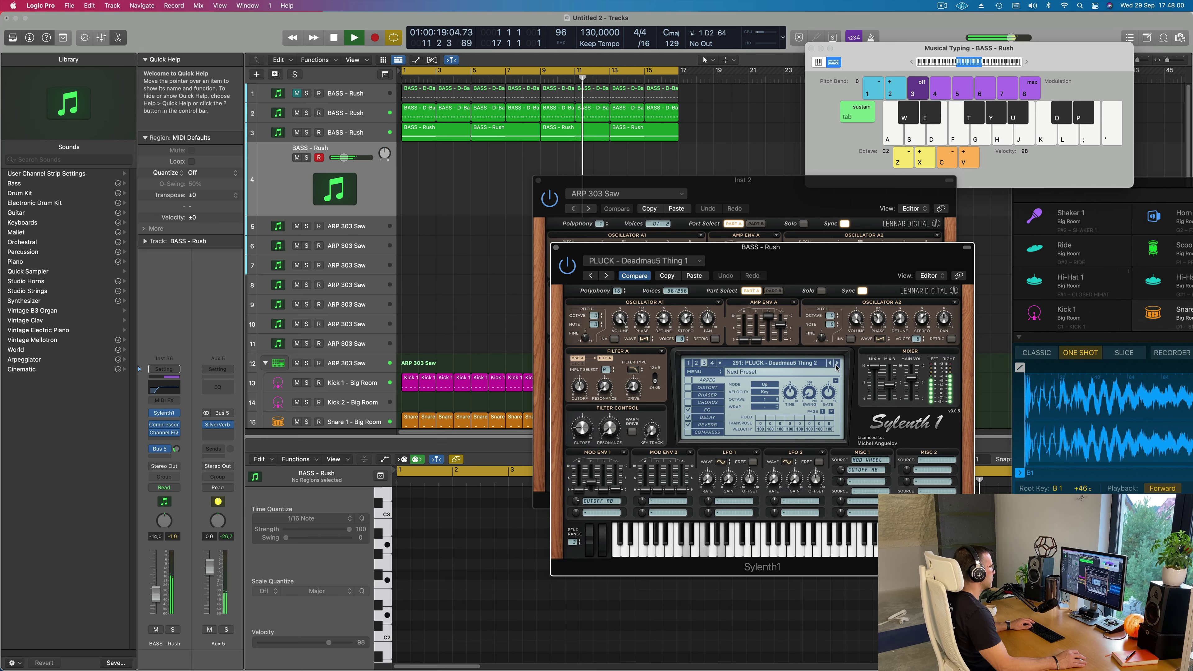
click(836, 365)
key(s+f+h)
click(837, 364)
key(s+f+h)
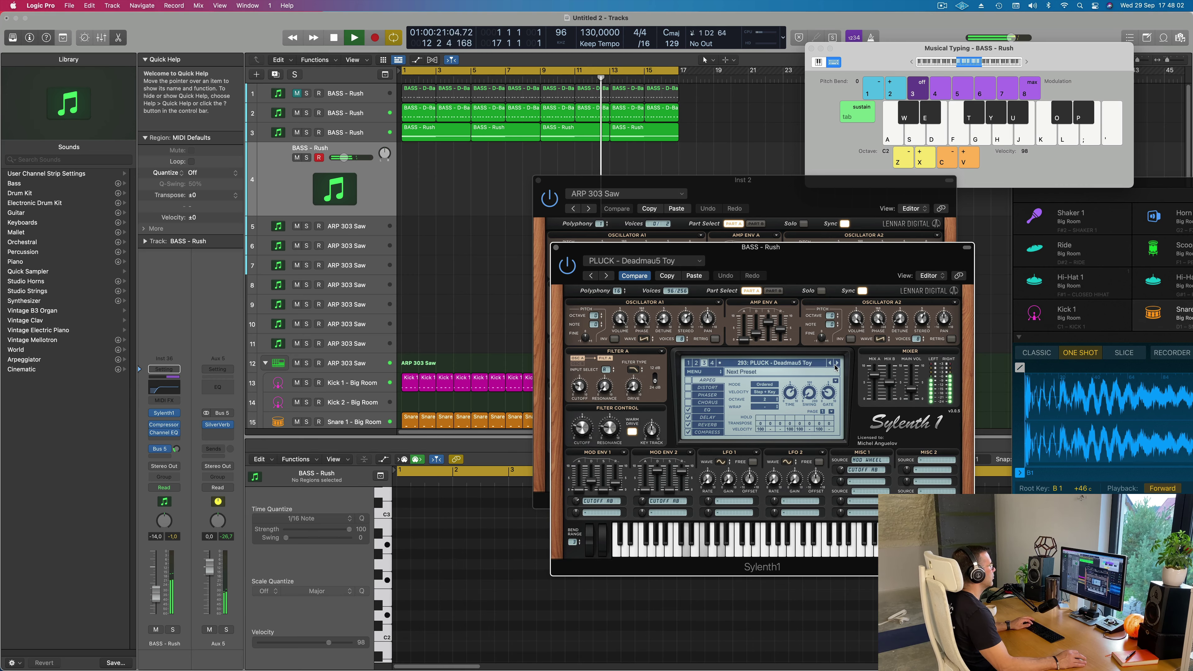
Step through the presets after Deadmau5 Toy to PLUCK - Flavour Park, auditioning Dream Pluck, Emotions and Euphoric Pluck along the way.
click(837, 365)
click(837, 365)
key(s+f+h)
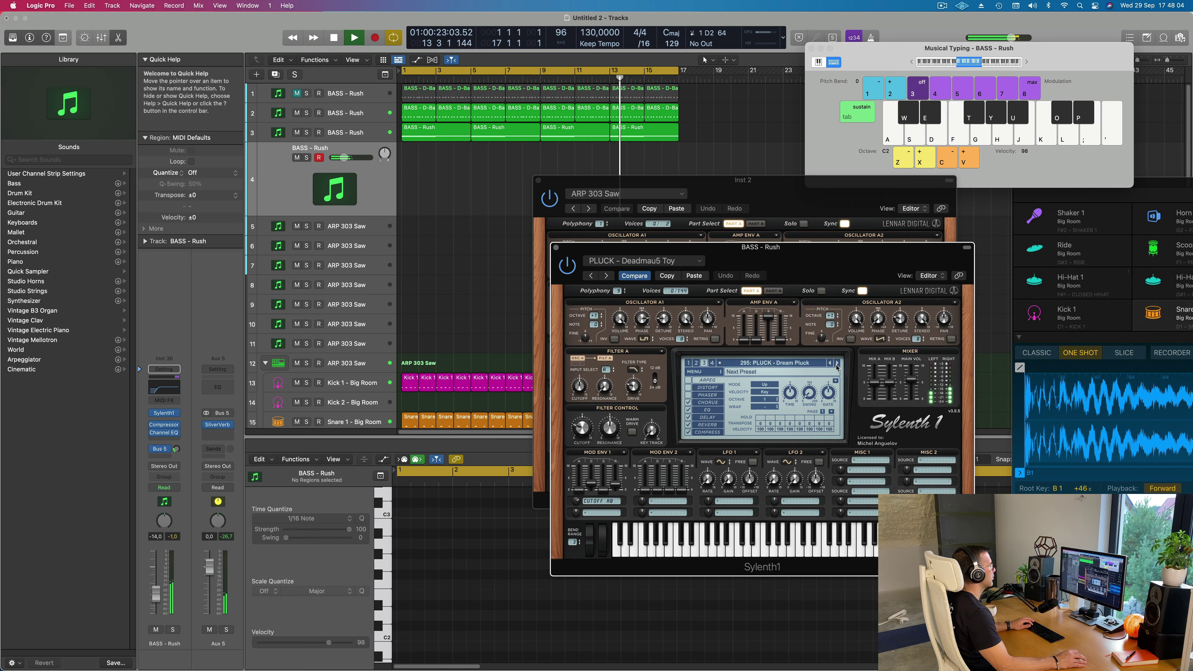
click(837, 365)
click(837, 365)
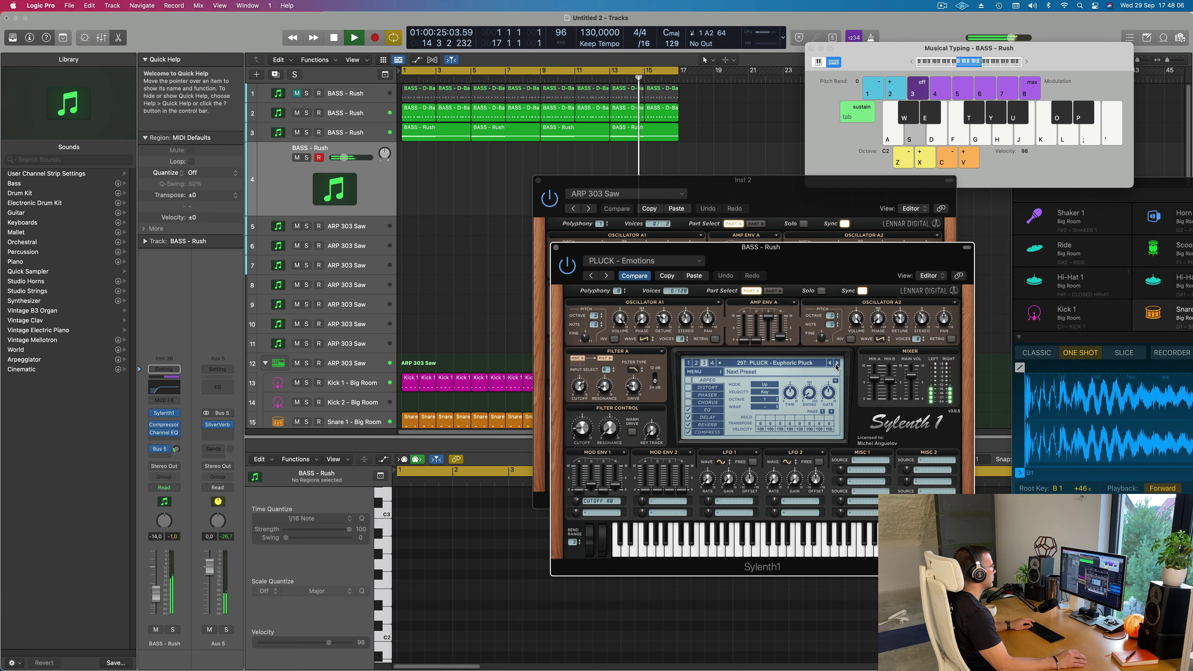
click(837, 365)
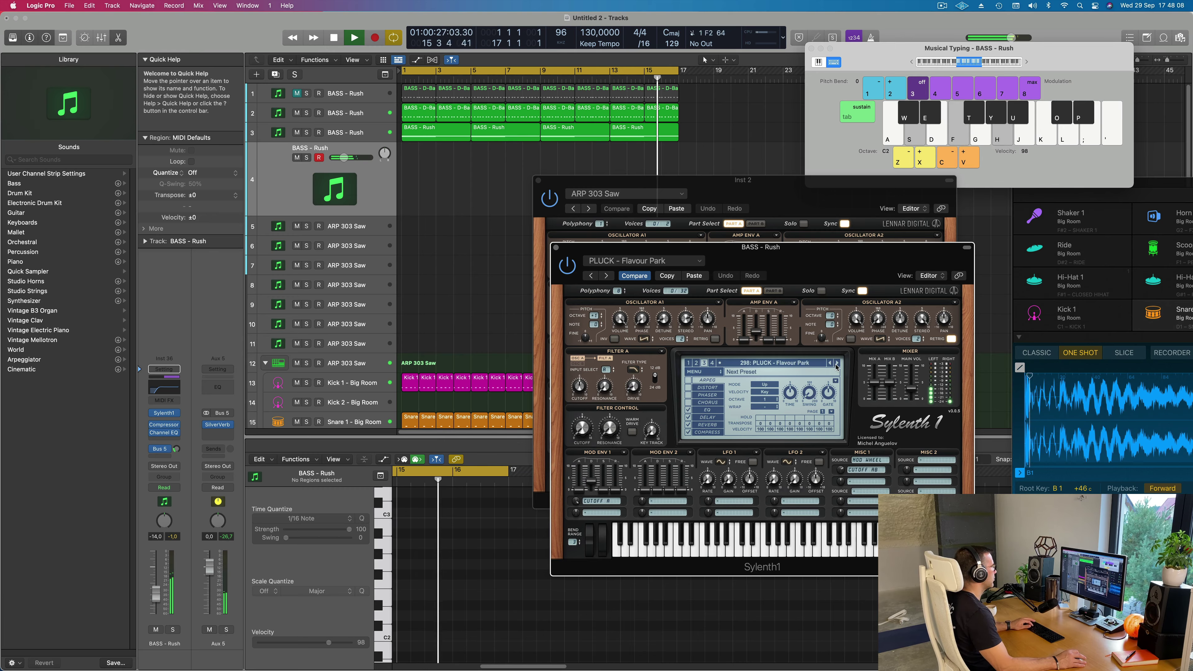
Step through the presets from PLUCK - Glass Pluck to PLUCK - Little Pluck while auditioning them.
click(837, 364)
click(837, 365)
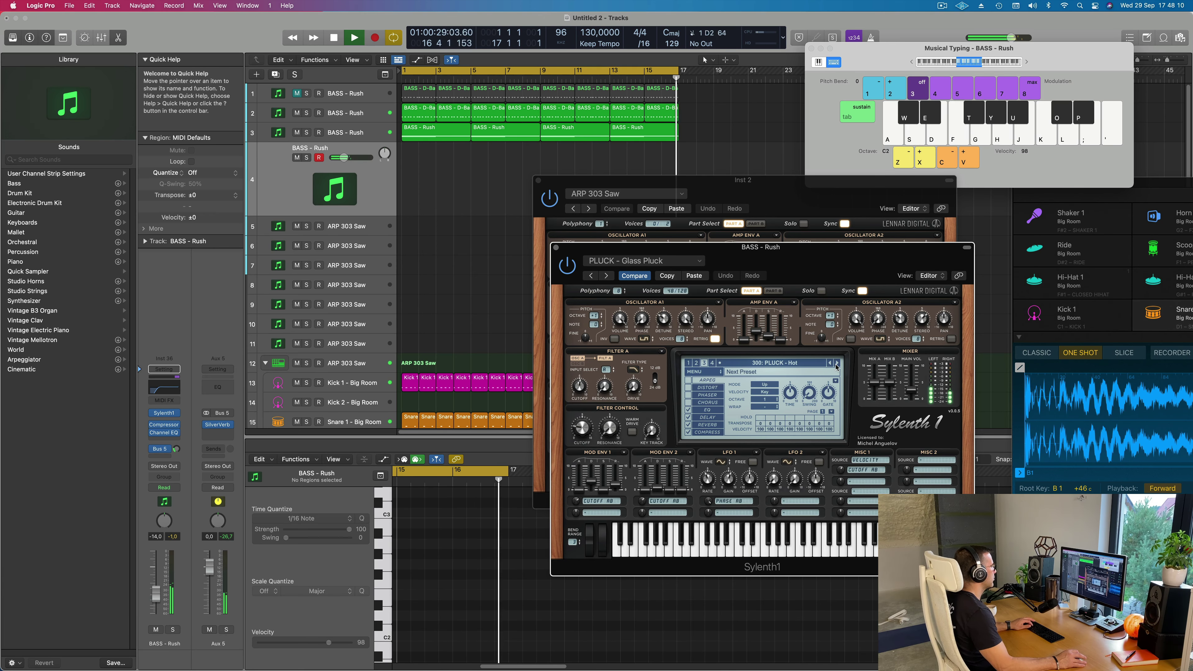
click(837, 365)
click(837, 365)
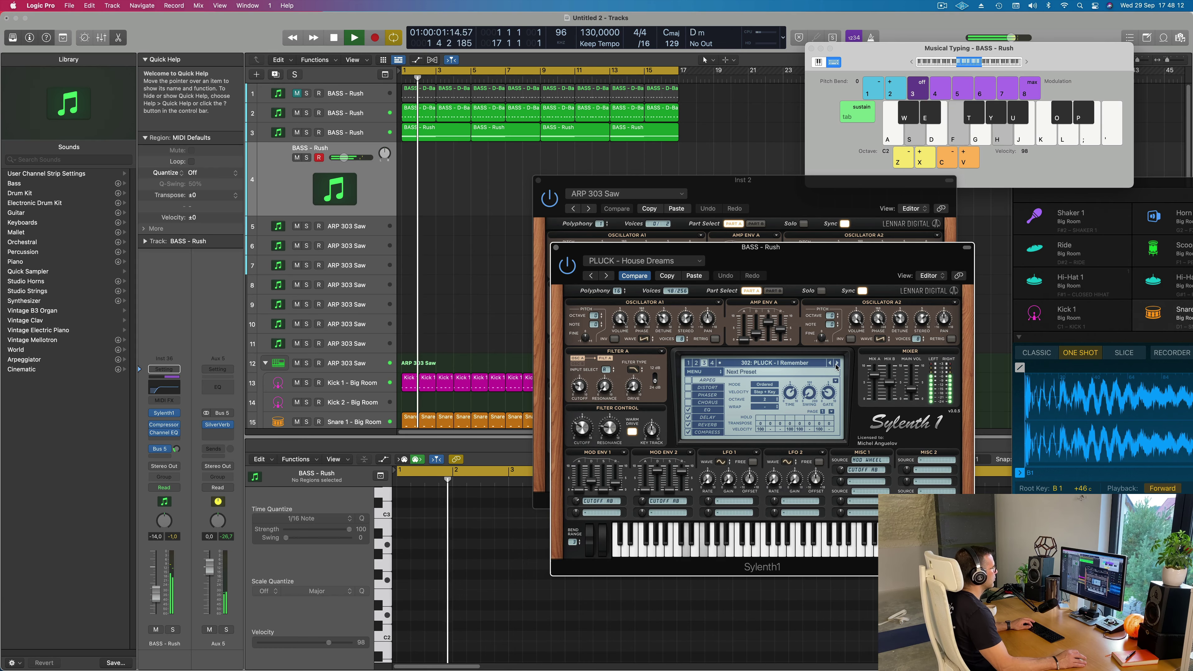
click(837, 365)
click(837, 365)
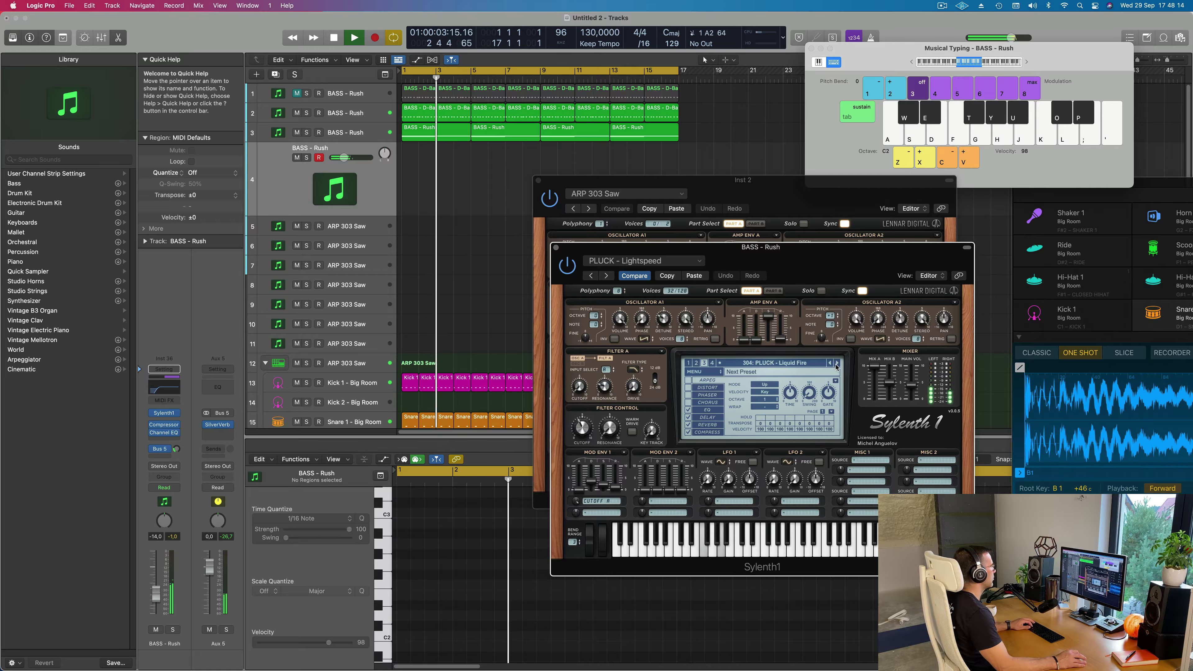
click(837, 364)
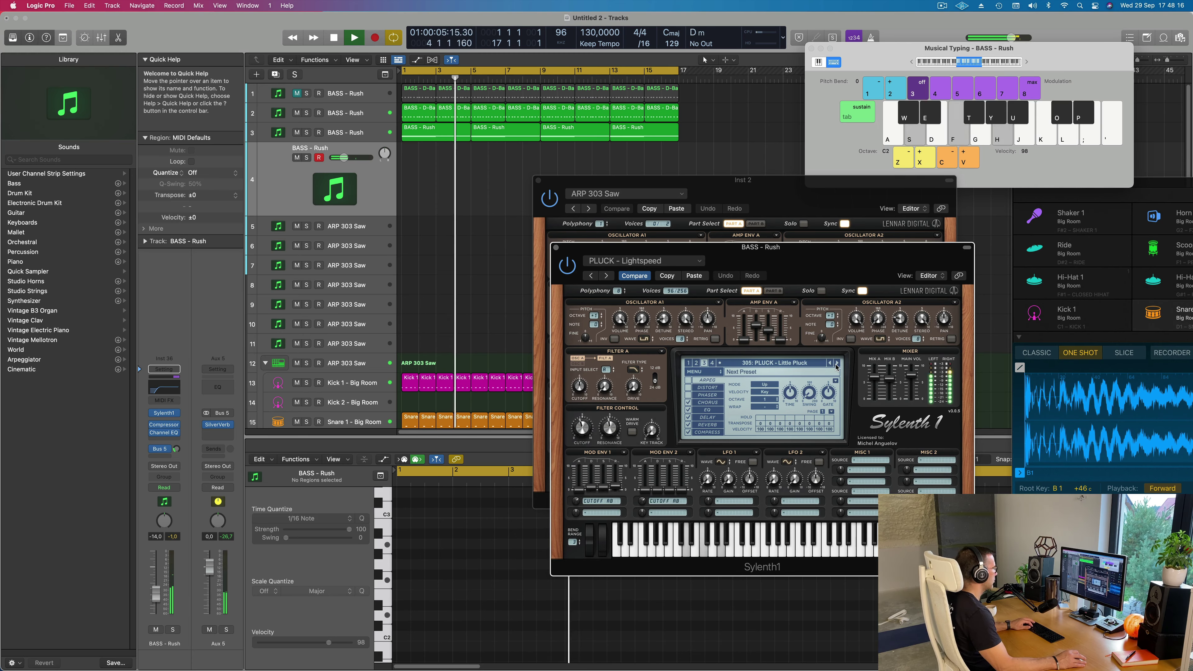
Switch Sylenth1 to its second preset bank with LEAD - Home loaded and look through the bank's preset list.
click(780, 365)
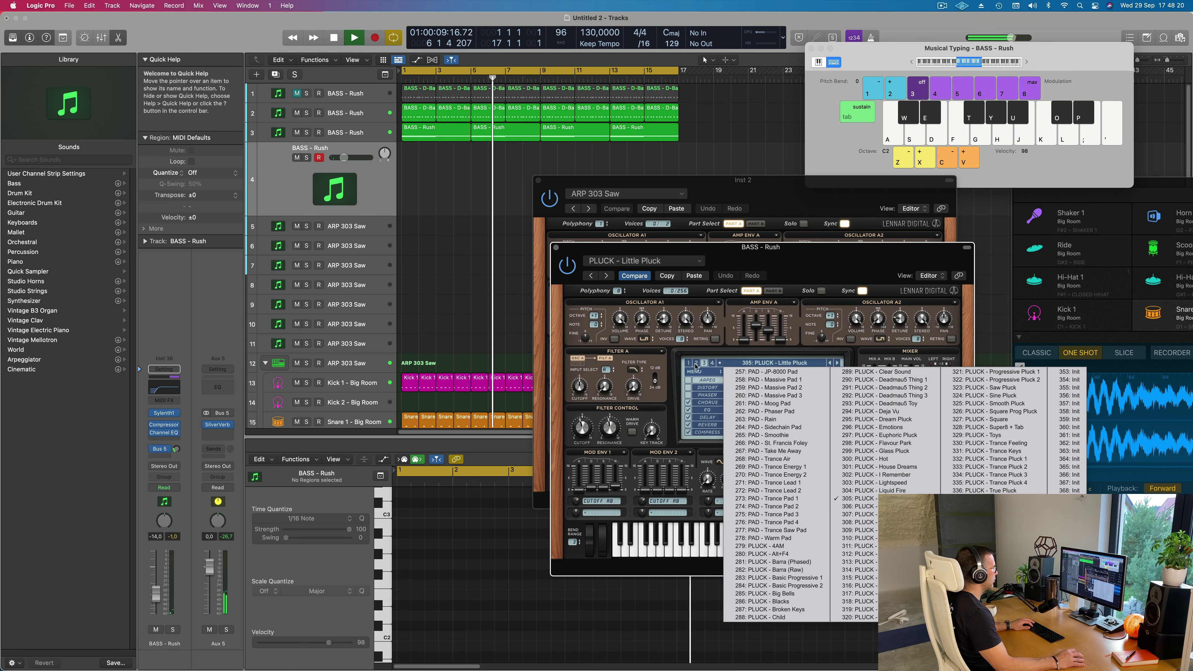
click(741, 364)
click(753, 364)
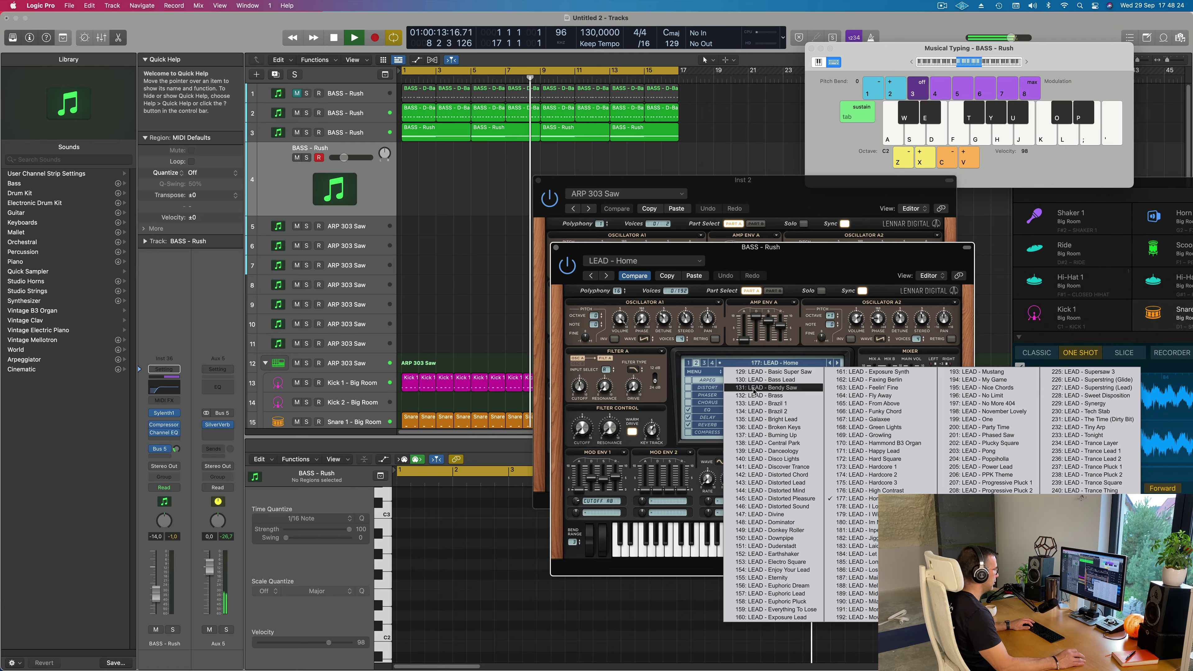
click(678, 354)
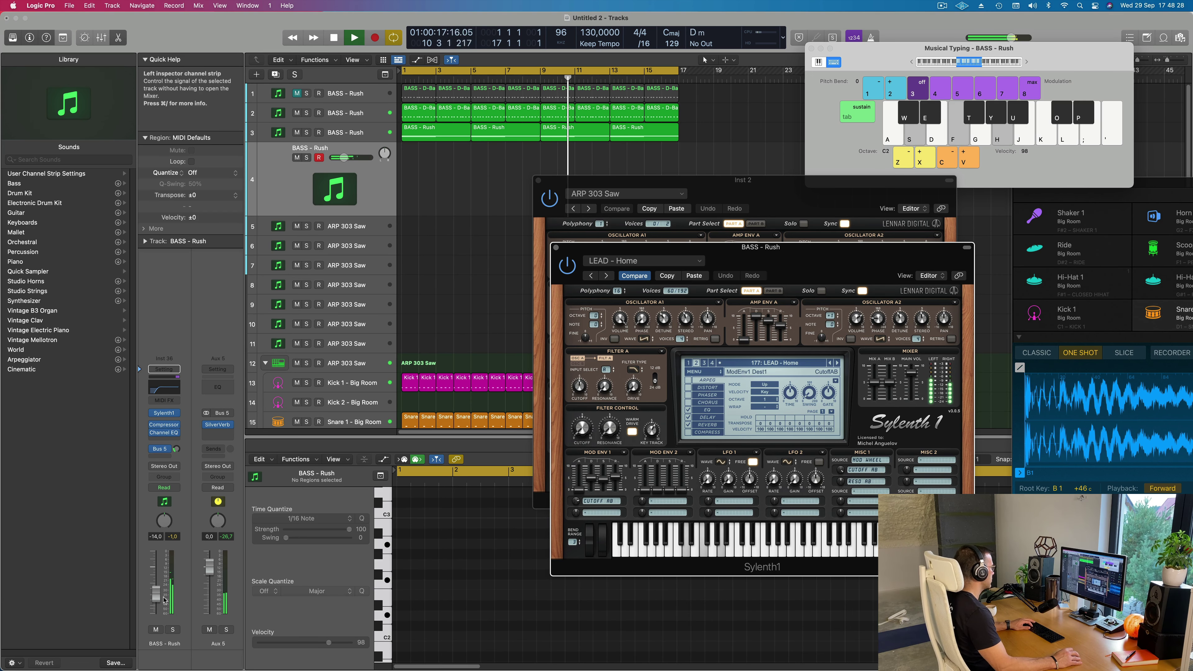
Raise the track's volume to -8.2 dB and set the LEAD - Home filter control cutoff to 0.927 while auditioning chords.
drag(160, 589, 159, 581)
key(s)
key(f)
key(h)
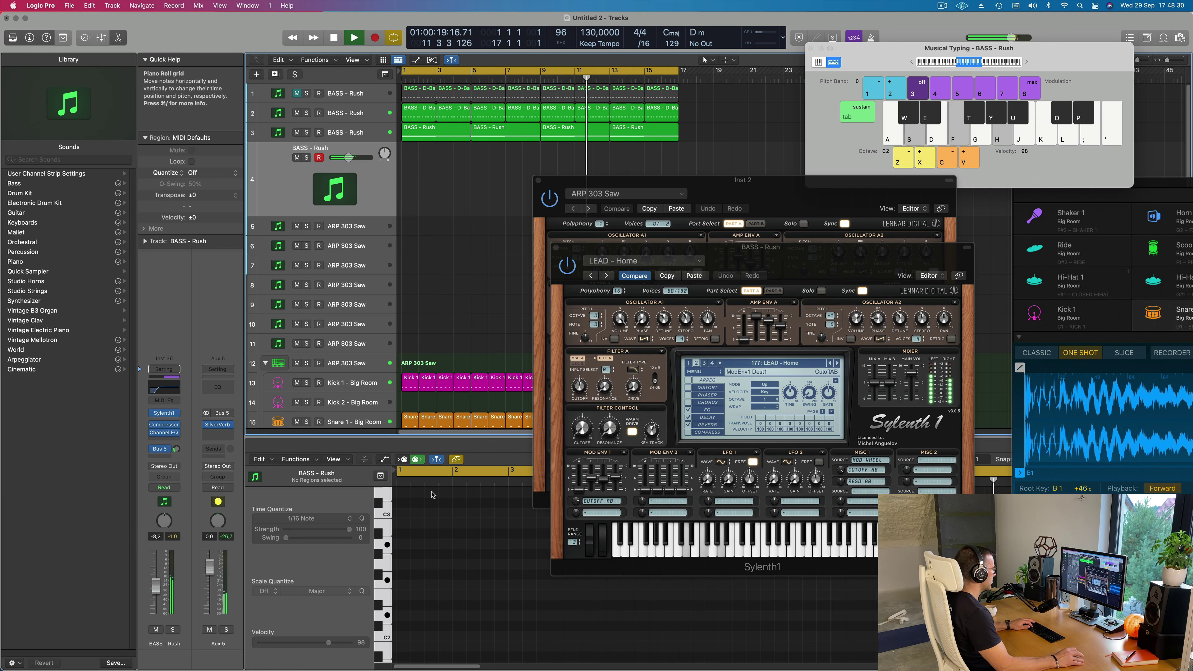
drag(580, 426, 580, 433)
key(f)
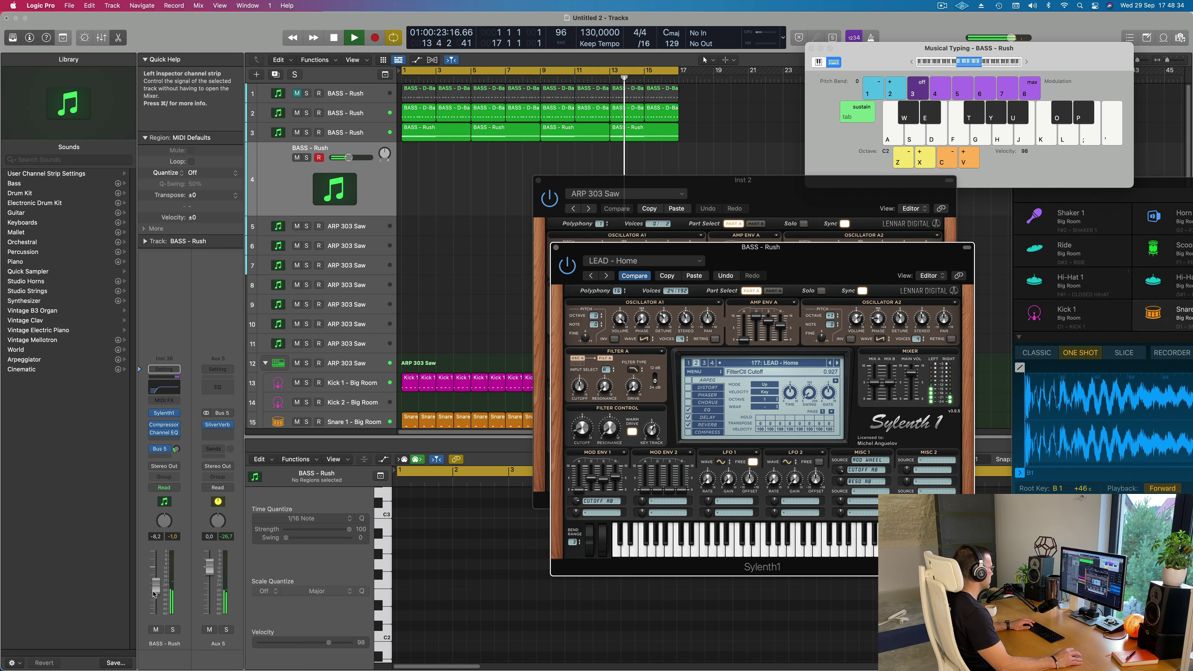
Set the lead track's volume to -11.0 dB while auditioning the D minor chord.
drag(153, 594, 155, 595)
key(s)
key(f)
key(h)
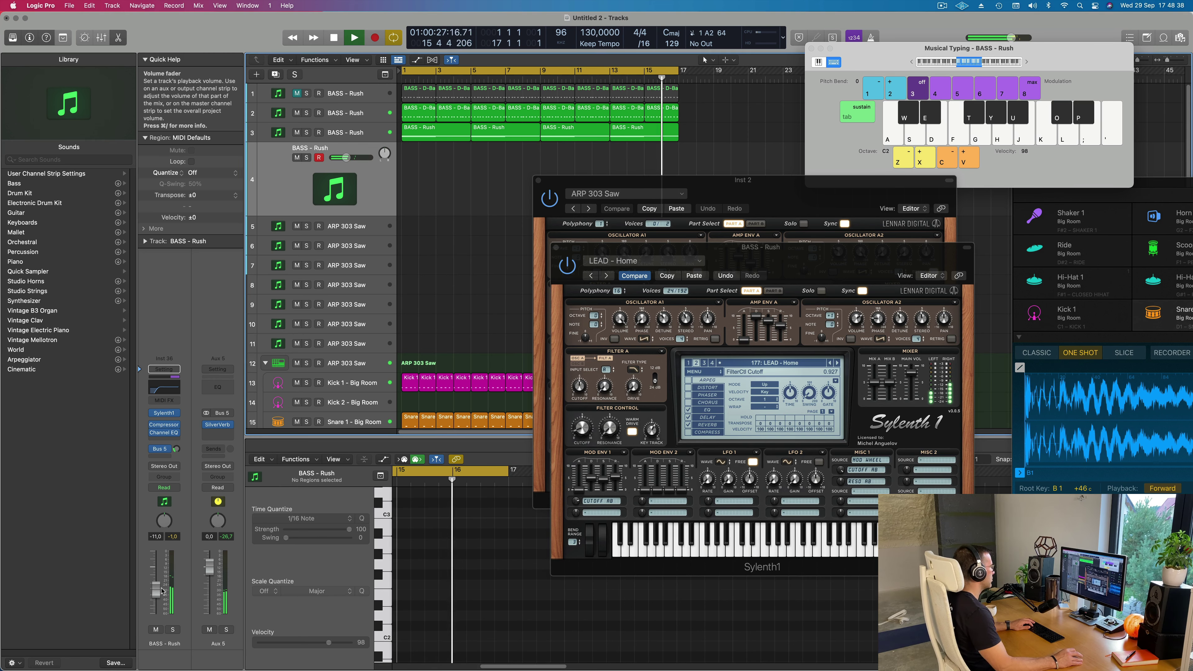
key(s+f+h)
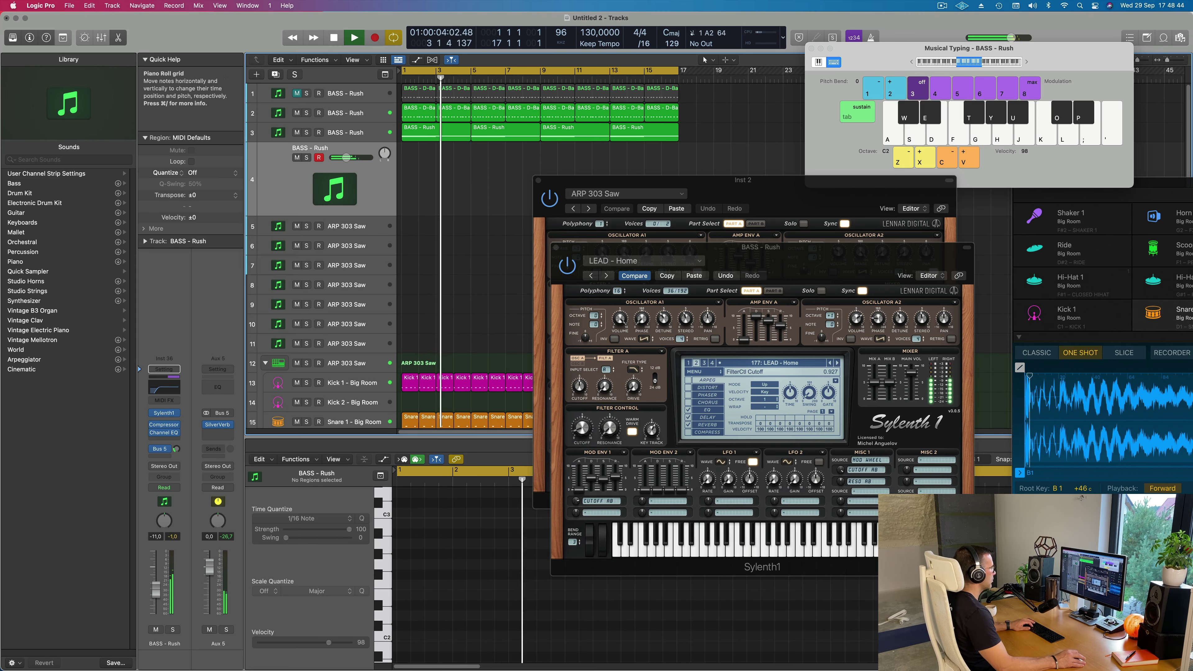
Load the LEAD - Basic Super Saw preset from the second bank in the track's Sylenth1.
click(829, 364)
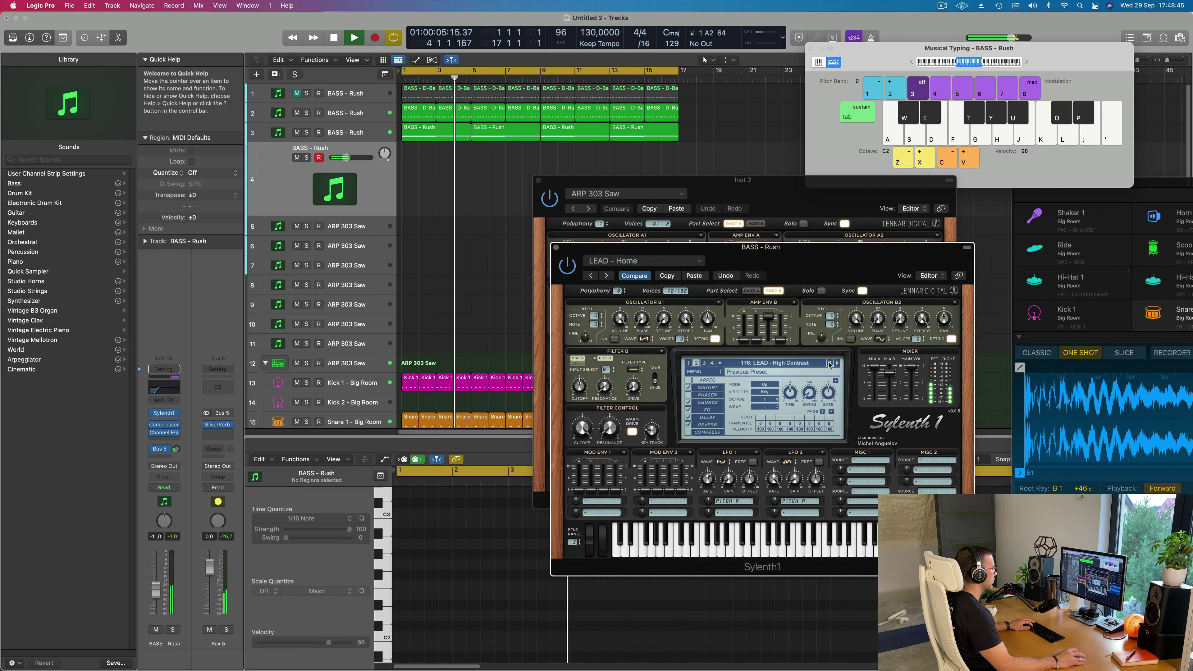
click(791, 364)
click(774, 372)
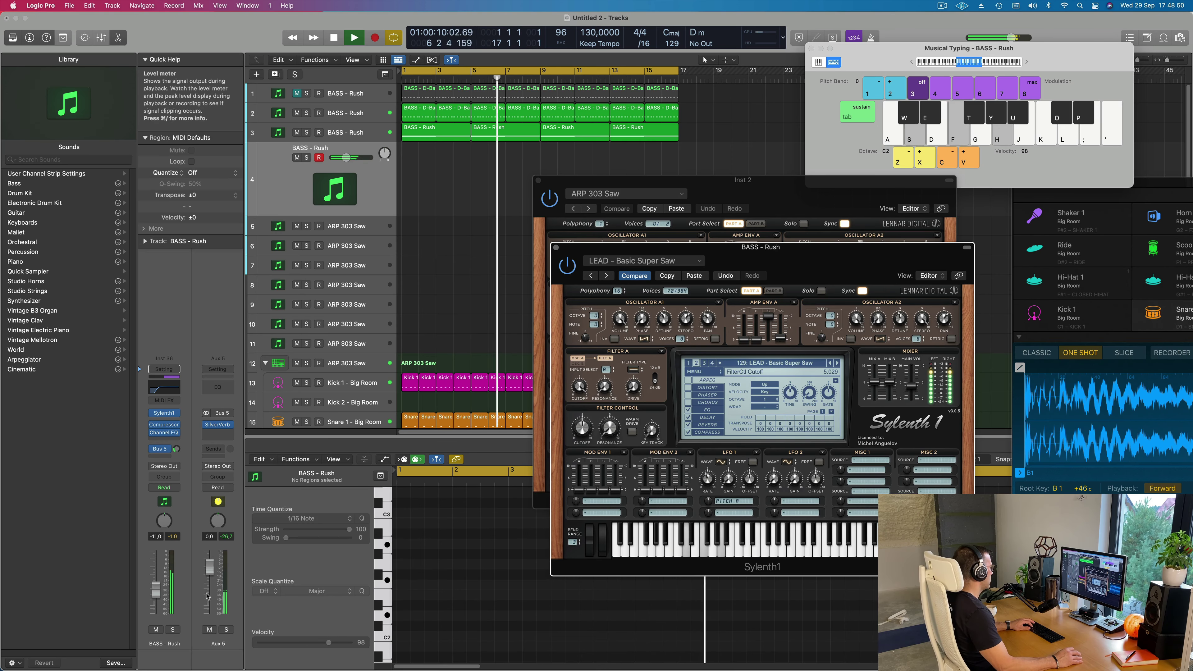
Step through the second bank's lead presets in Sylenth1 to load LEAD - Brass.
click(838, 363)
click(838, 364)
click(838, 363)
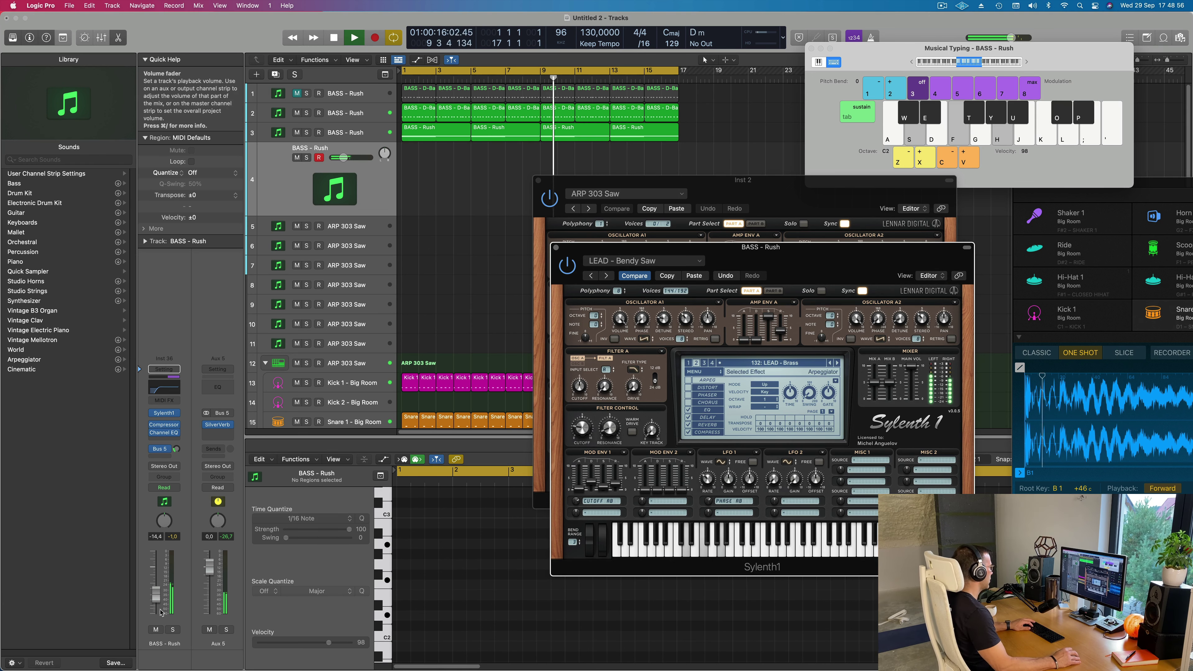
Set the lead track's volume to -5.6 dB and the LEAD - Brass filter control cutoff to 2.312.
drag(155, 601, 155, 592)
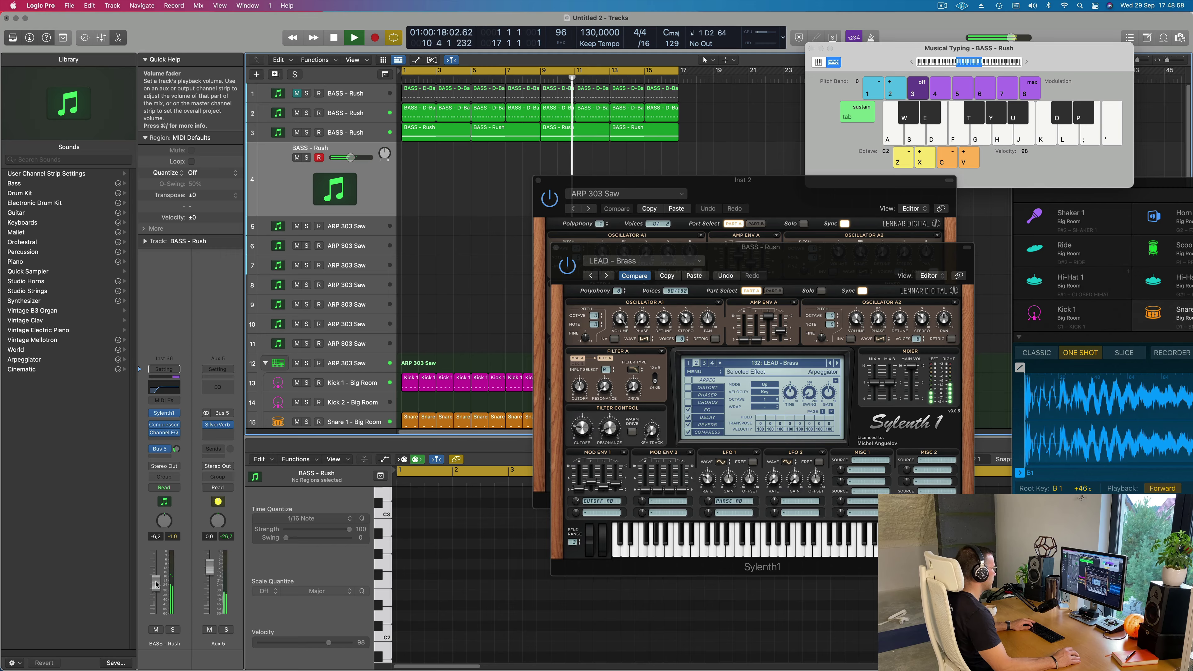
click(582, 427)
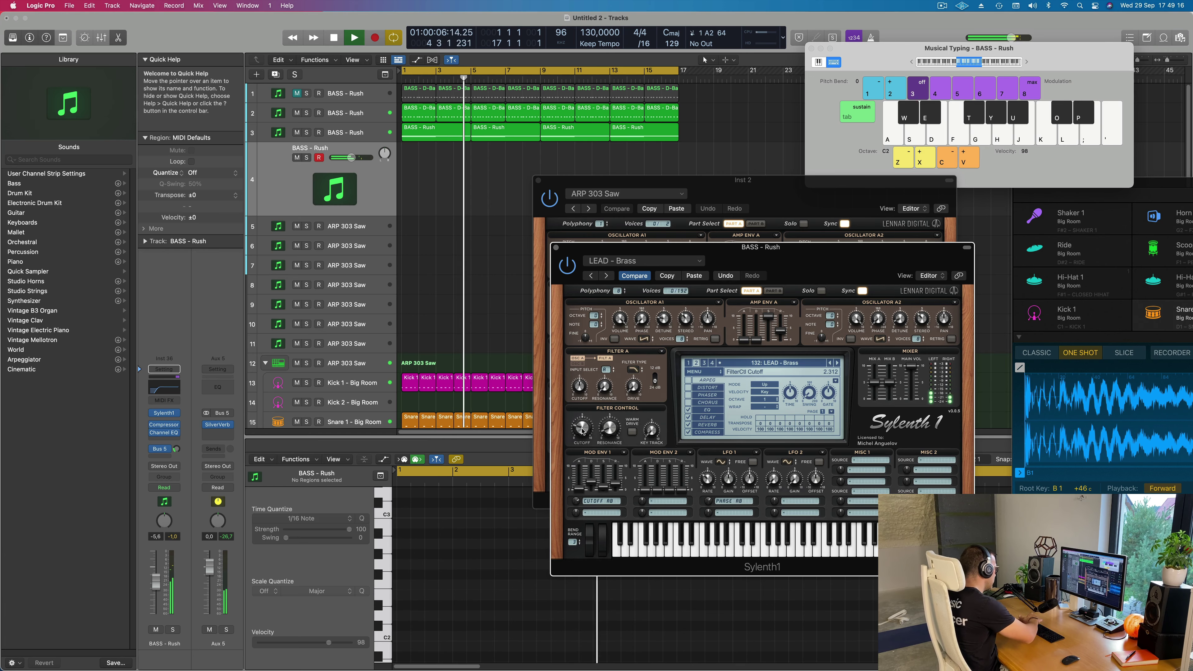
Record a rhythmic passage of D minor, F major and E minor chords on the lead track from bar 9.
key(r)
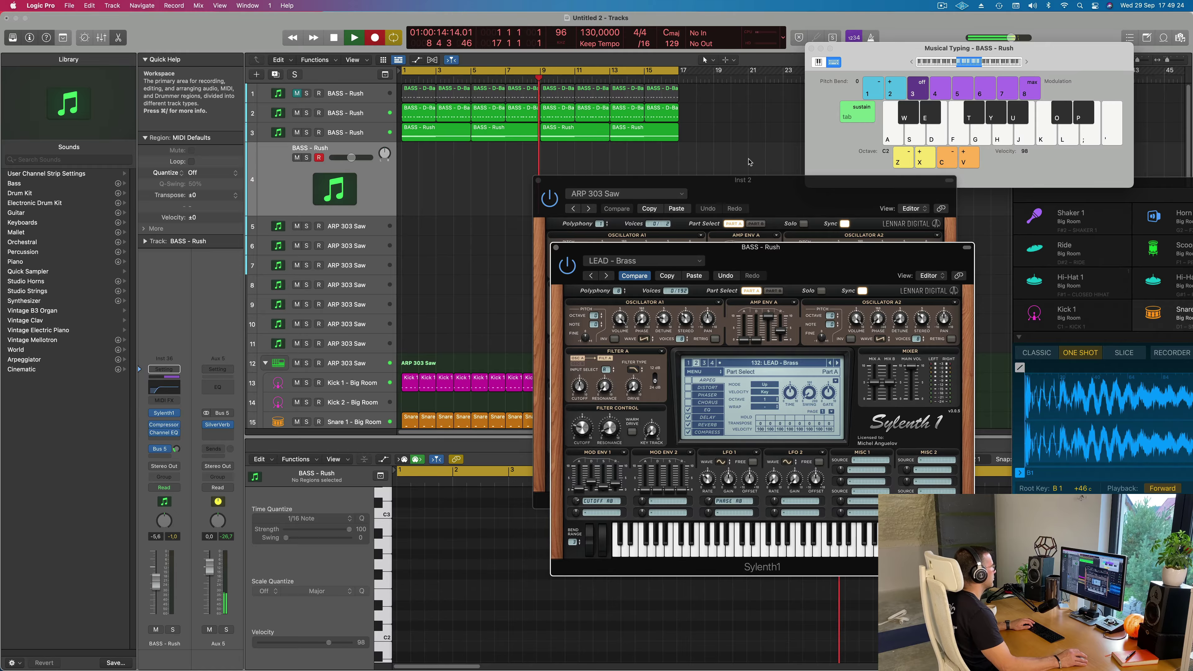
key(s+f+h)
key(s+f+h)
key(s+f+h)
key(s+f+h)
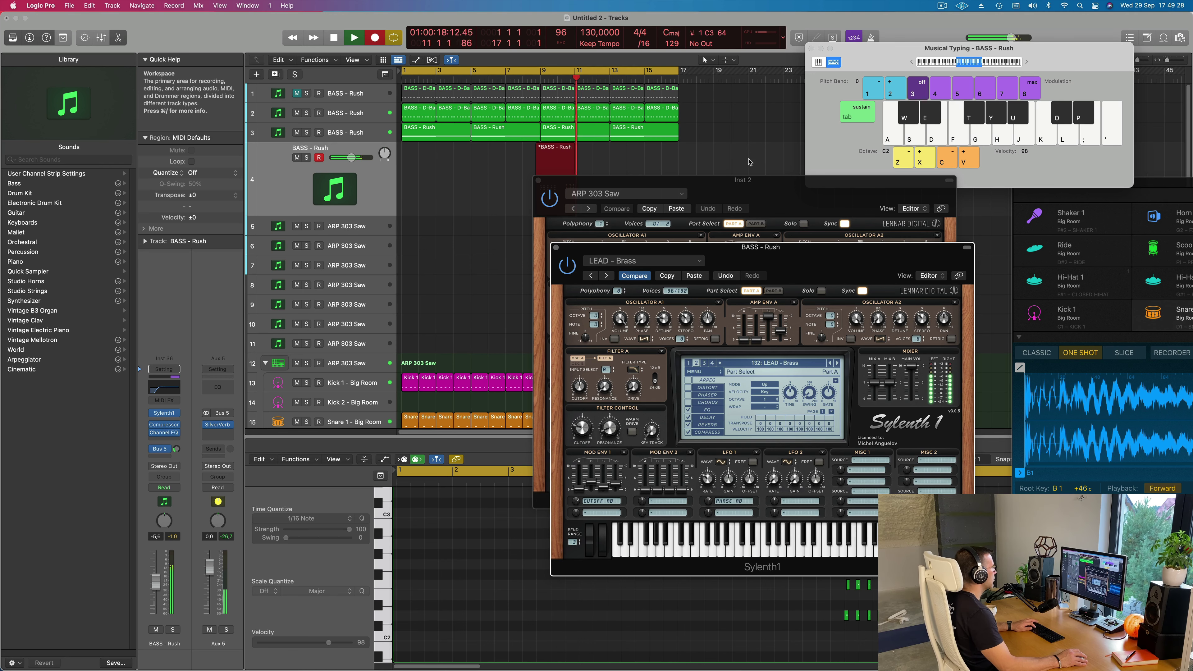
key(f+g+j)
key(space)
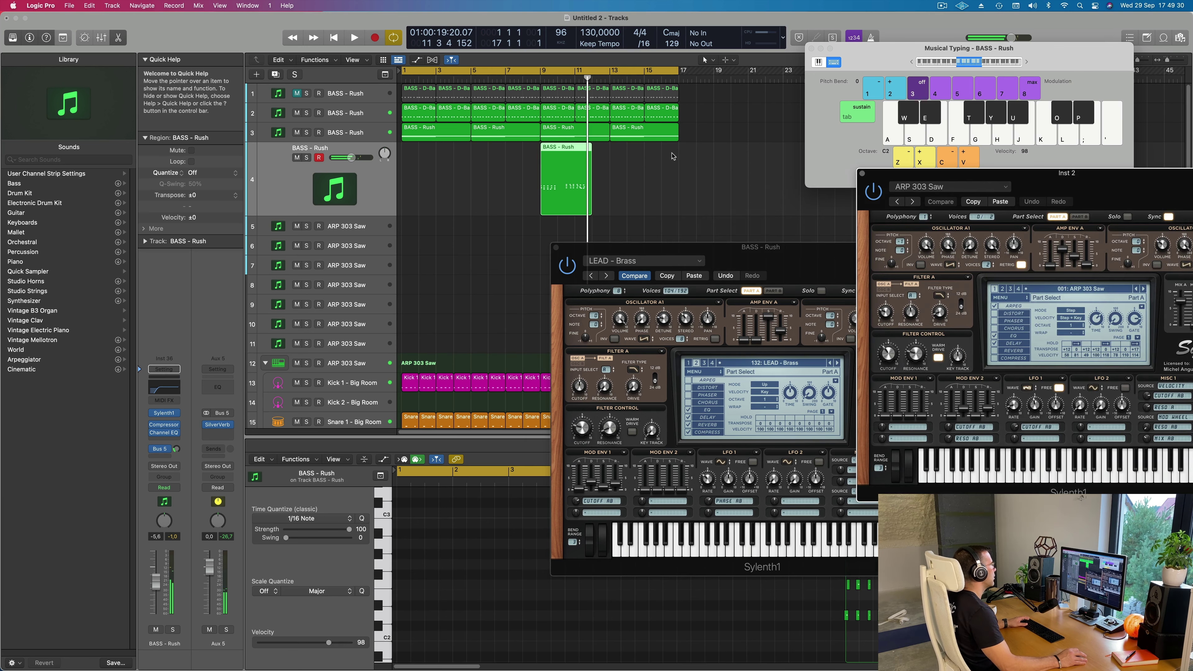
Move the recorded chord region to bar 1 and play the loop from the start.
drag(568, 143, 418, 162)
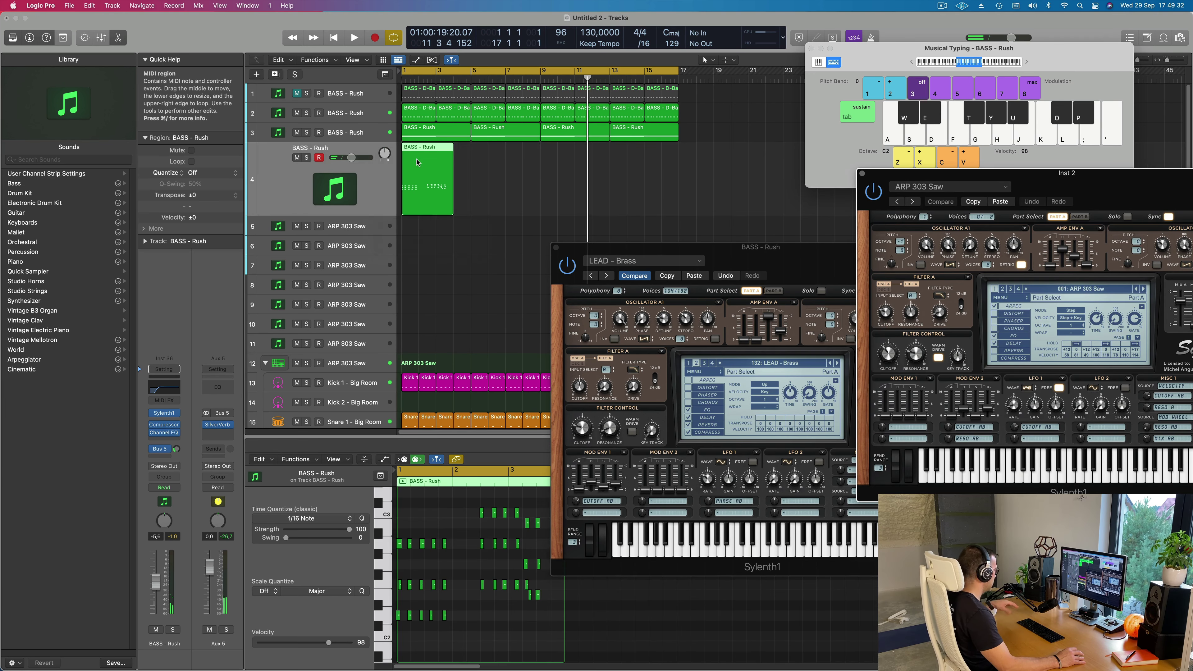
key(Return)
key(space)
Shift the fourth D minor chord's D2 note later to line up with its other notes, and play the result.
ctrl+alt+click(458, 541)
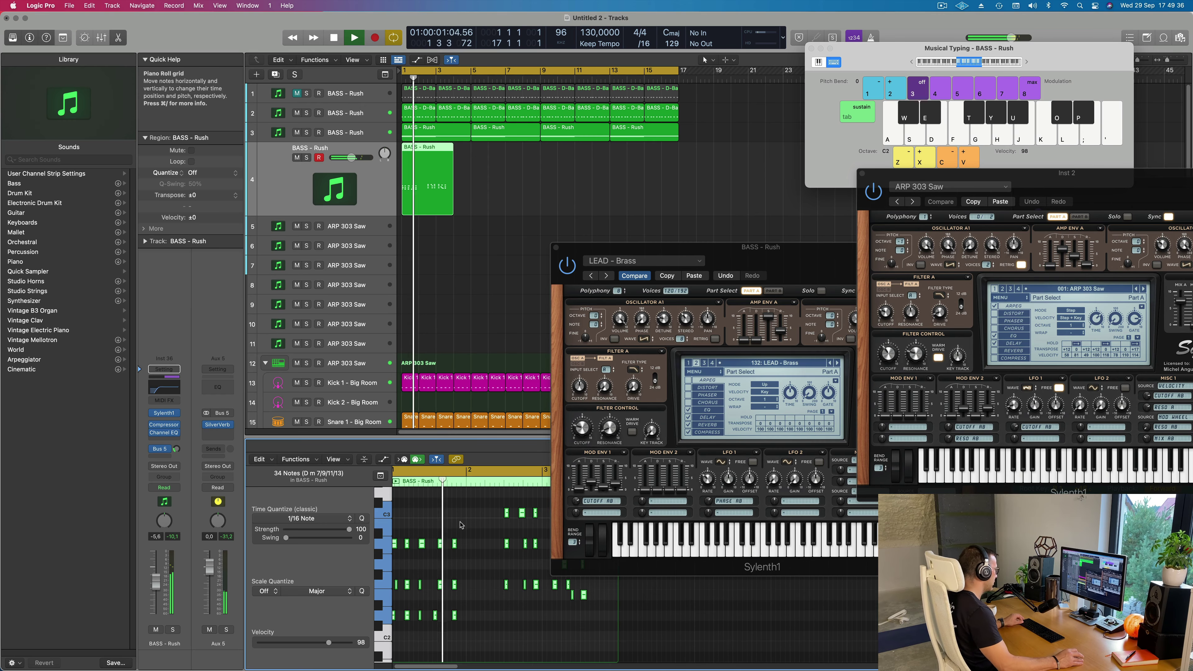
scroll(456, 558, up, 5)
scroll(451, 562, left, 3)
key(space)
click(410, 585)
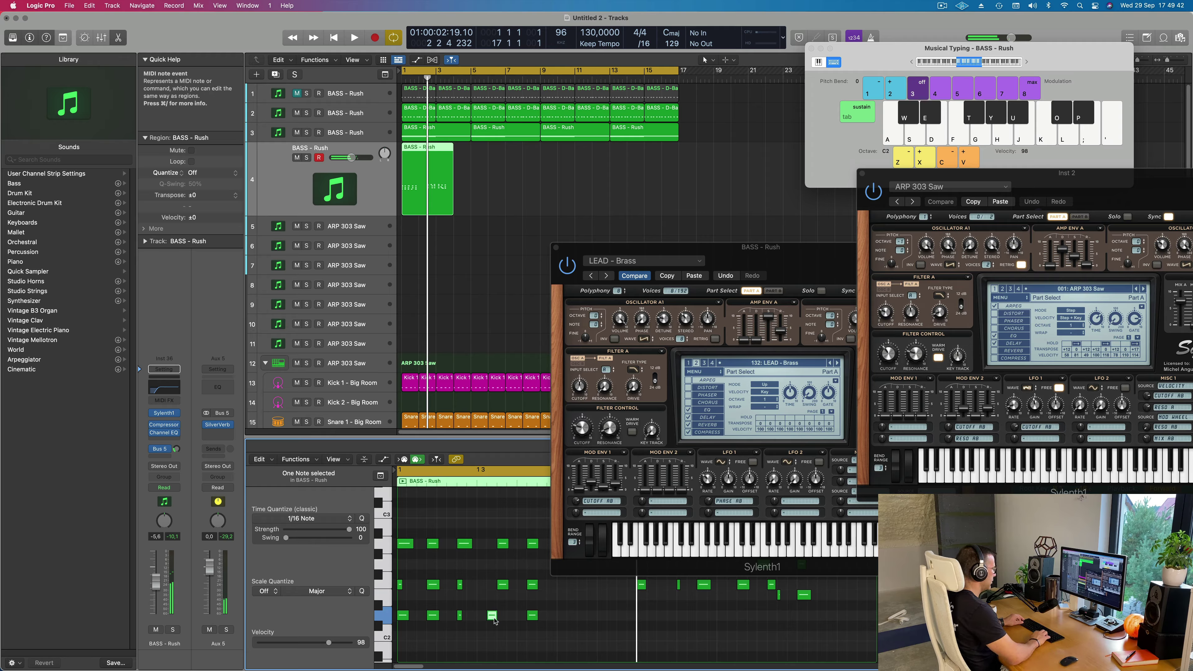
drag(494, 621, 505, 620)
key(space)
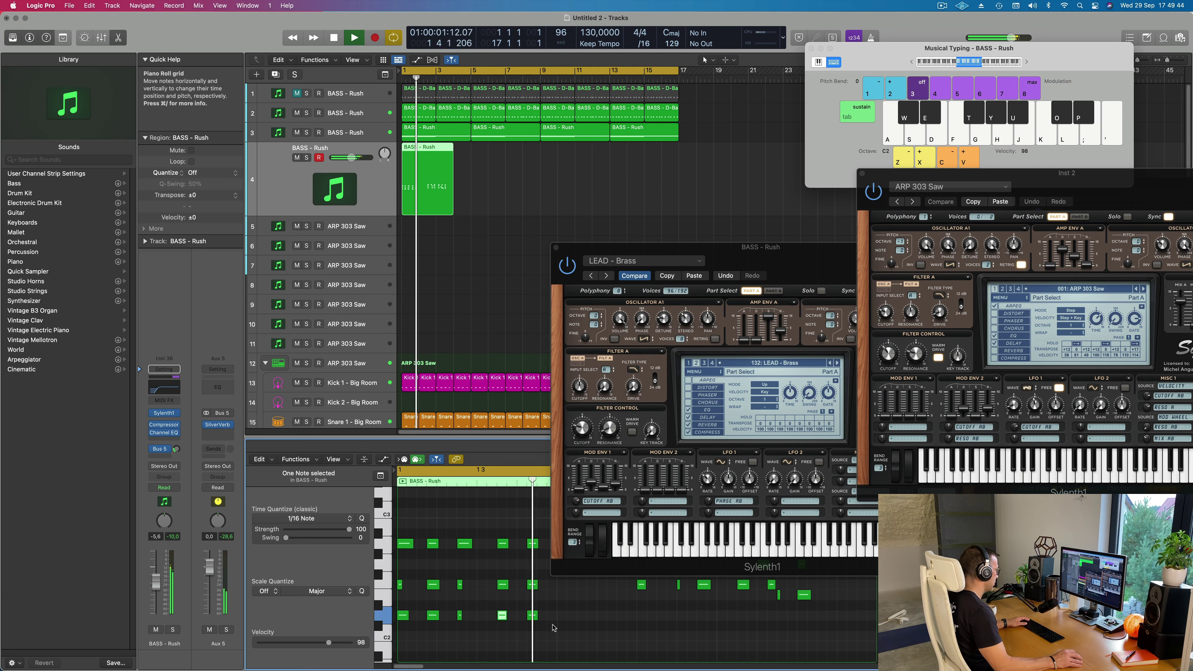
Move the Sylenth1 window clear of the Piano Roll and shift the first three F major chords back to bar 2.
drag(681, 246, 979, 221)
scroll(657, 549, down, 2)
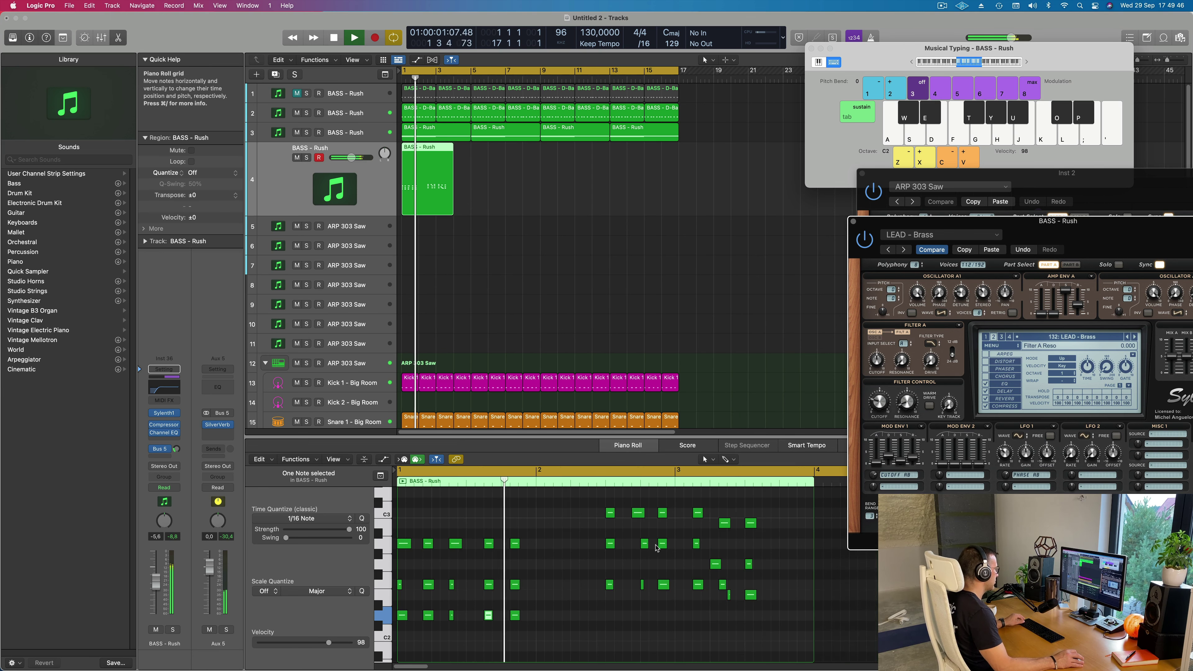
scroll(657, 548, down, 2)
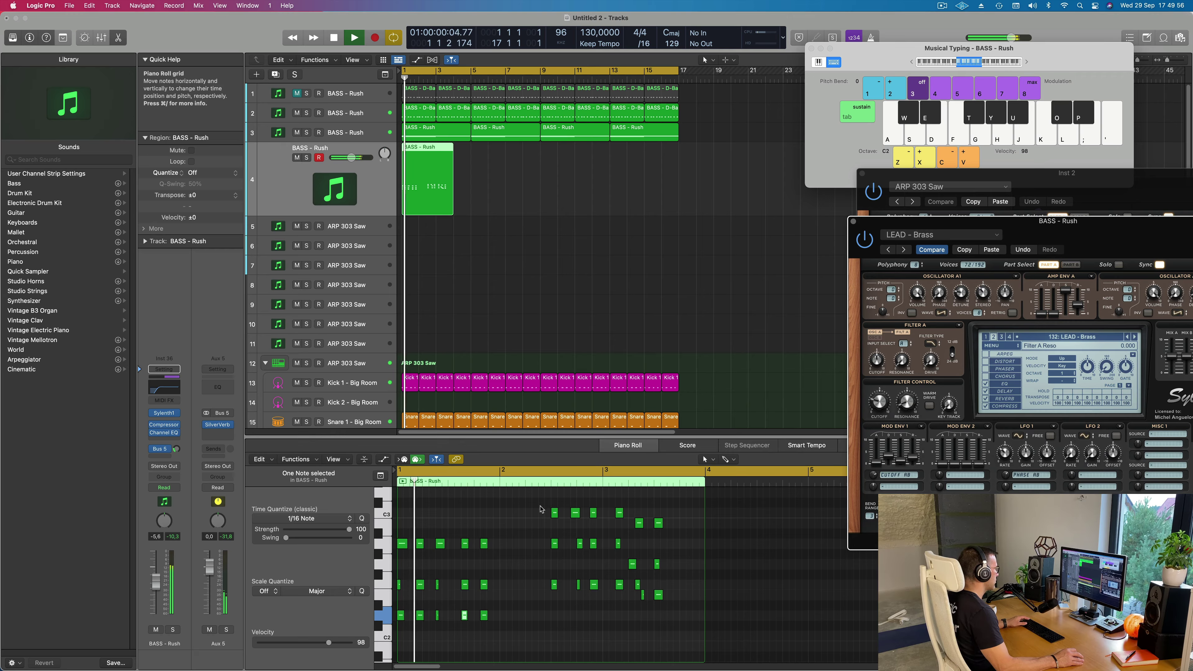
drag(540, 510, 612, 604)
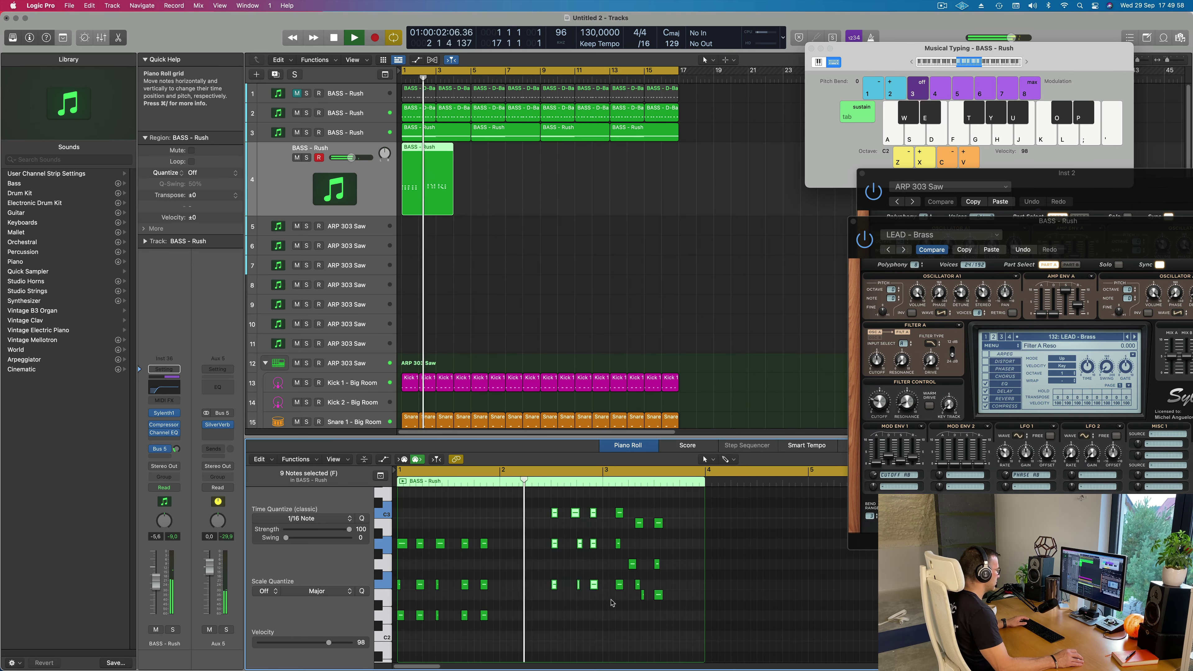
drag(554, 514, 503, 516)
scroll(531, 599, up, 3)
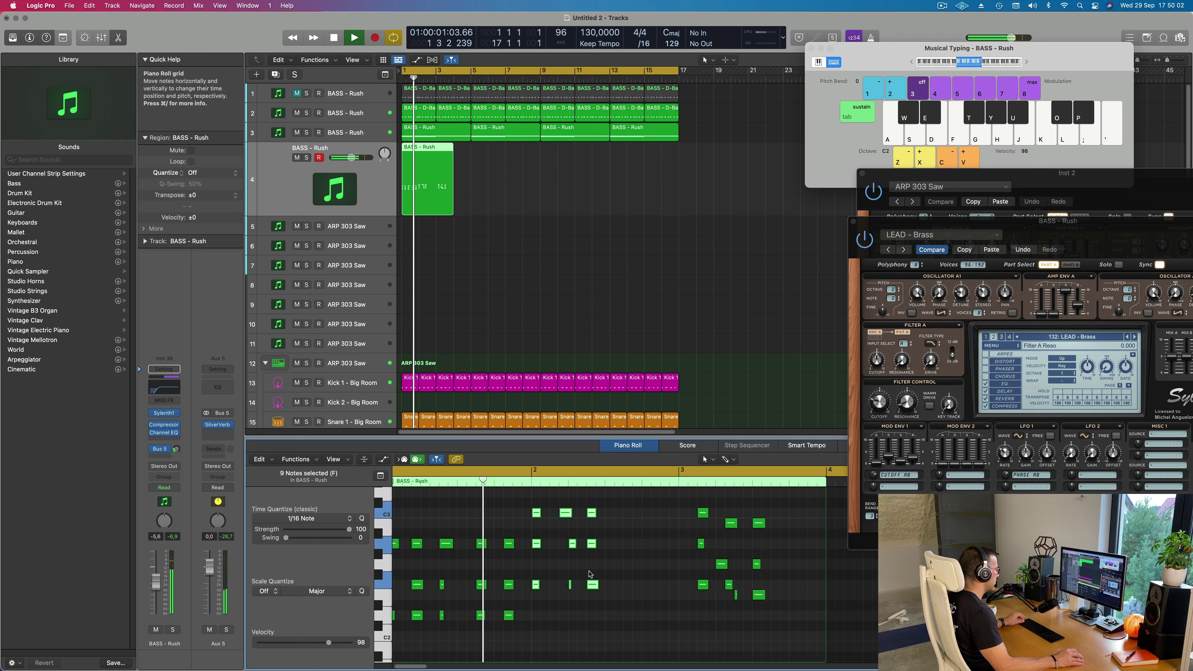
Delete the three F major chords at the start of bar 2.
scroll(597, 555, right, 1)
drag(614, 508, 511, 611)
key(Delete)
Copy the 15 D minor chord notes from bar 1 to bar 2, transposed up 3 semitones.
scroll(521, 583, left, 1)
drag(556, 520, 401, 650)
key(space)
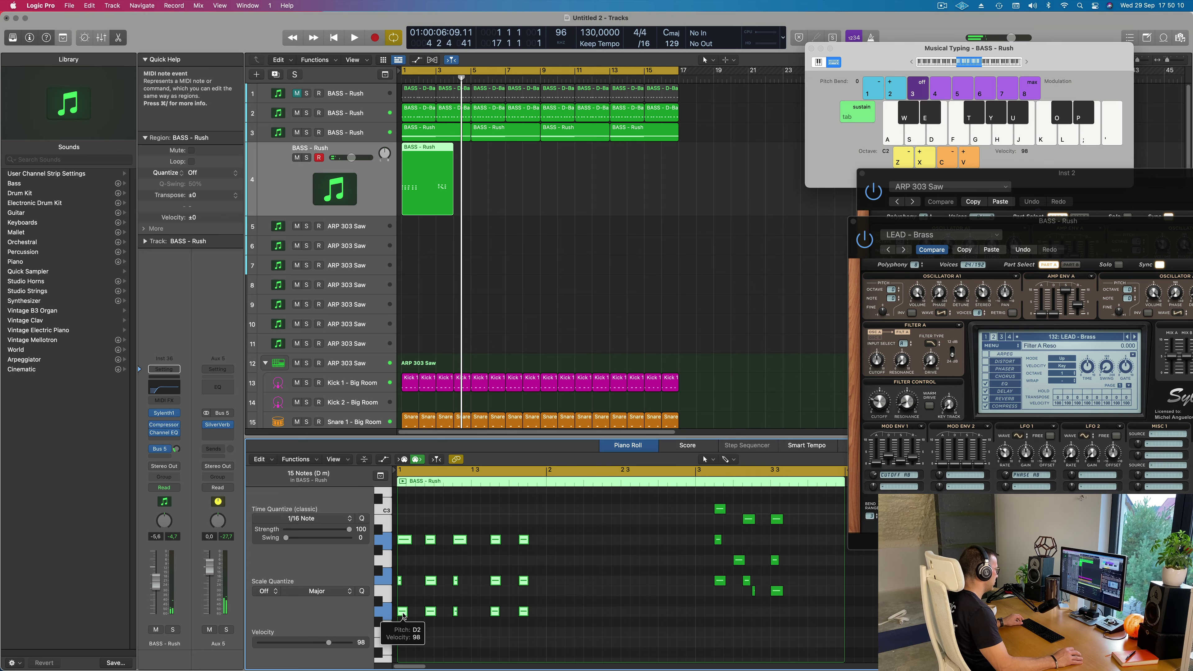
drag(402, 614, 556, 579)
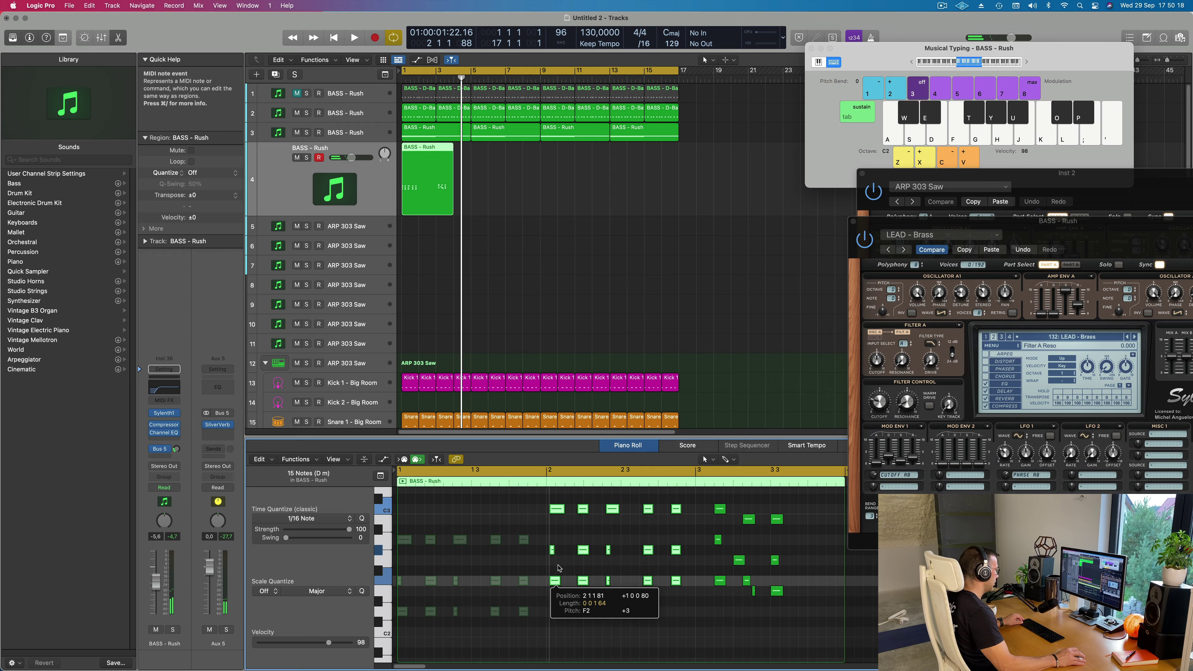
Raise the five middle notes of the copied chords to A2 so they form F major, and select all 15 copied notes.
drag(558, 568, 683, 563)
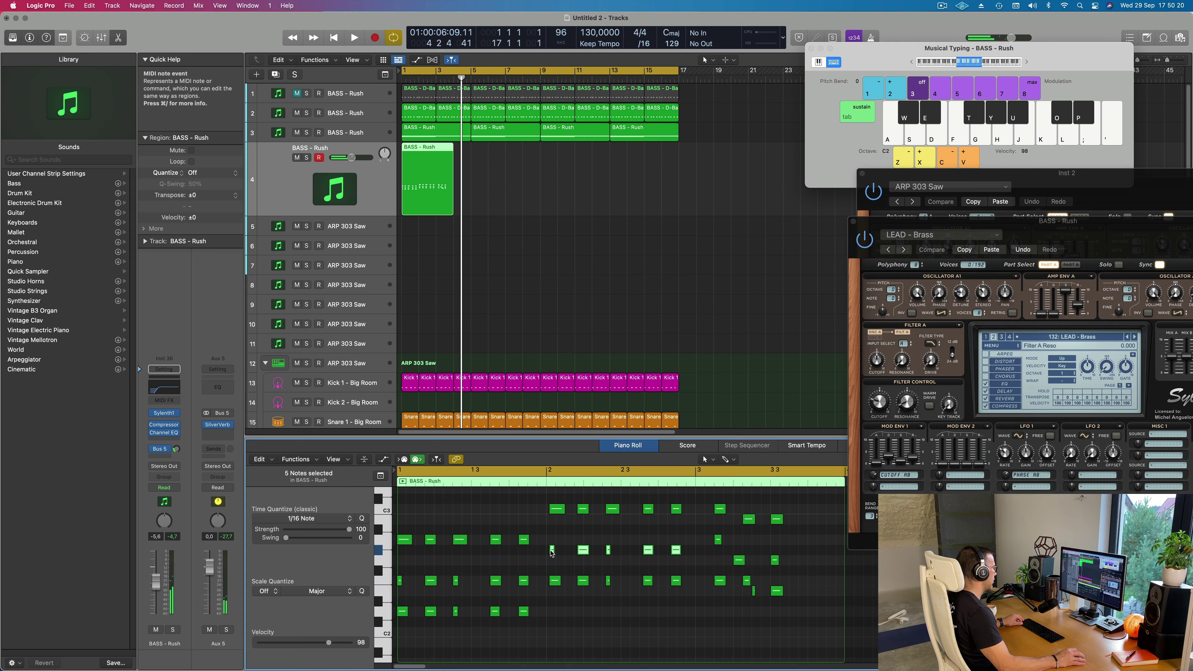
drag(553, 553, 666, 595)
drag(695, 502, 555, 587)
drag(550, 501, 696, 600)
click(555, 583)
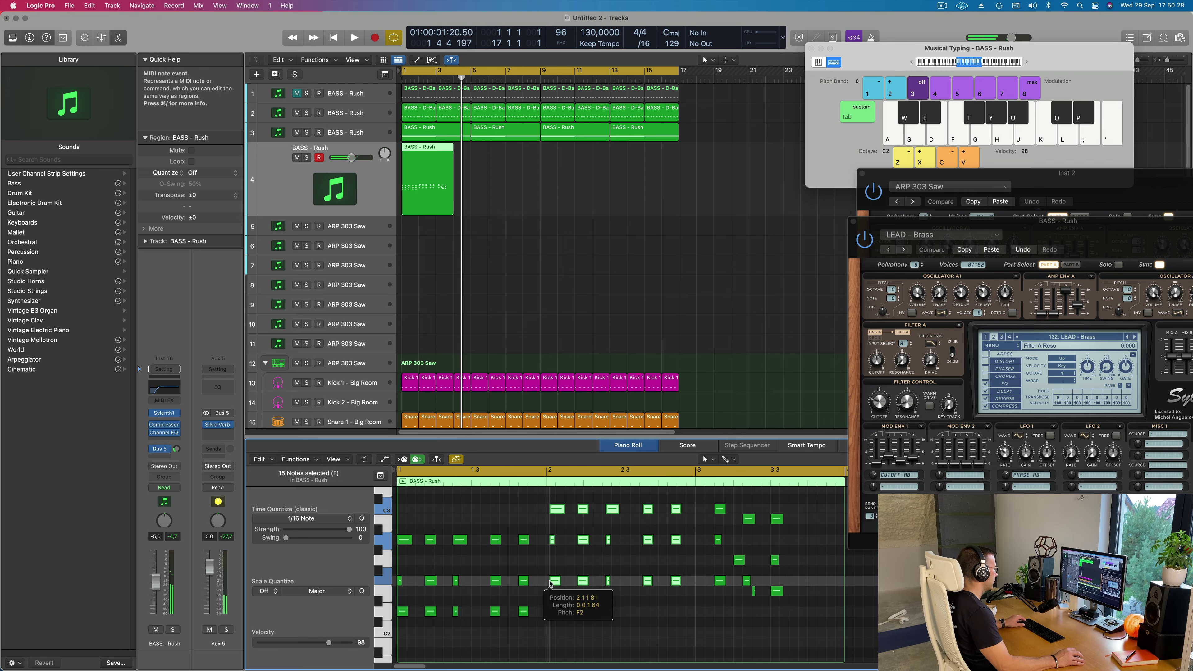
Select all notes in the chord region and play the edited progression back.
key(super+a)
key(space)
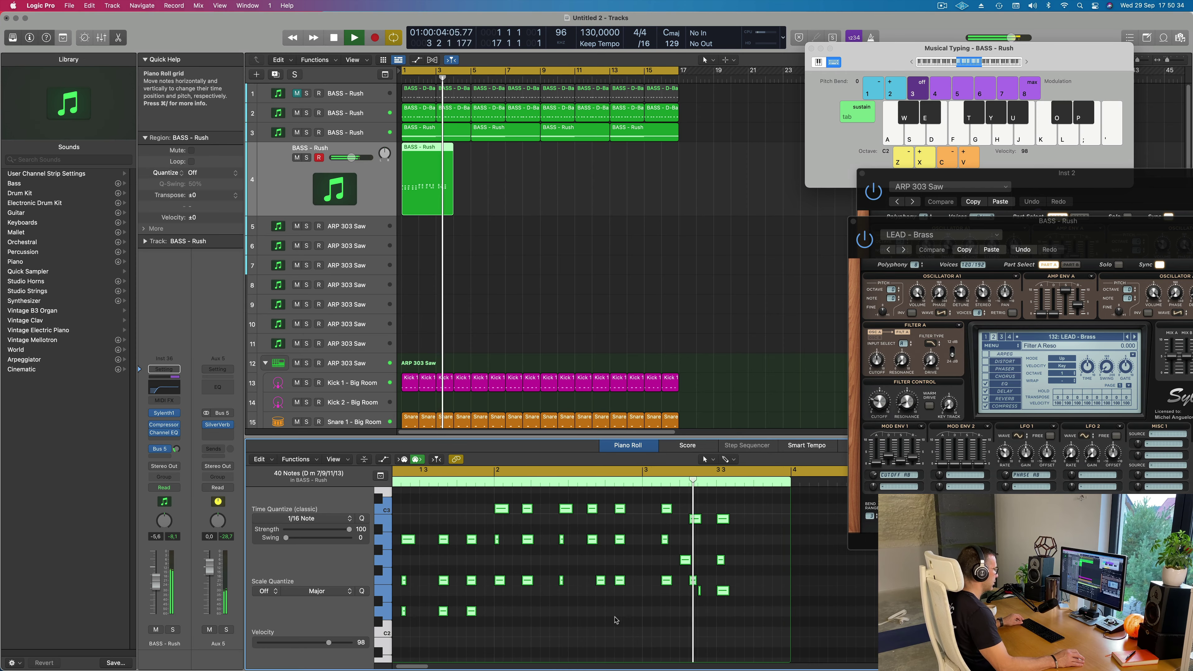
key(space)
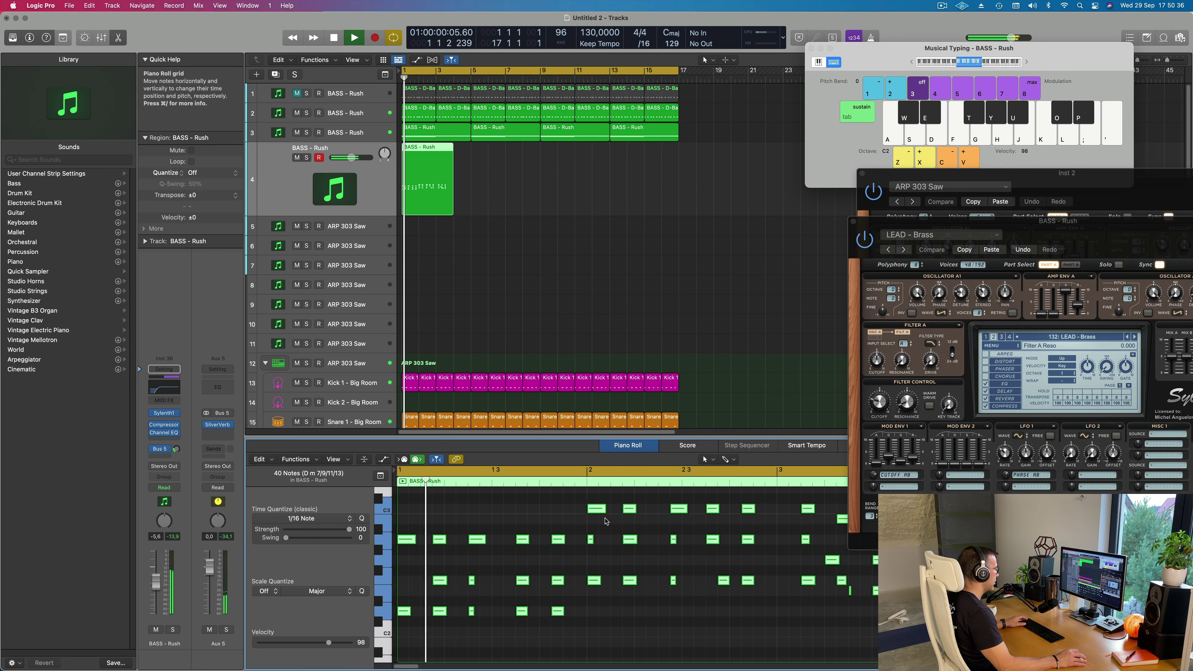
key(space)
Remove the leftover F major chord in bar 3 and align the first E minor chord's top and bottom notes.
drag(725, 505, 752, 604)
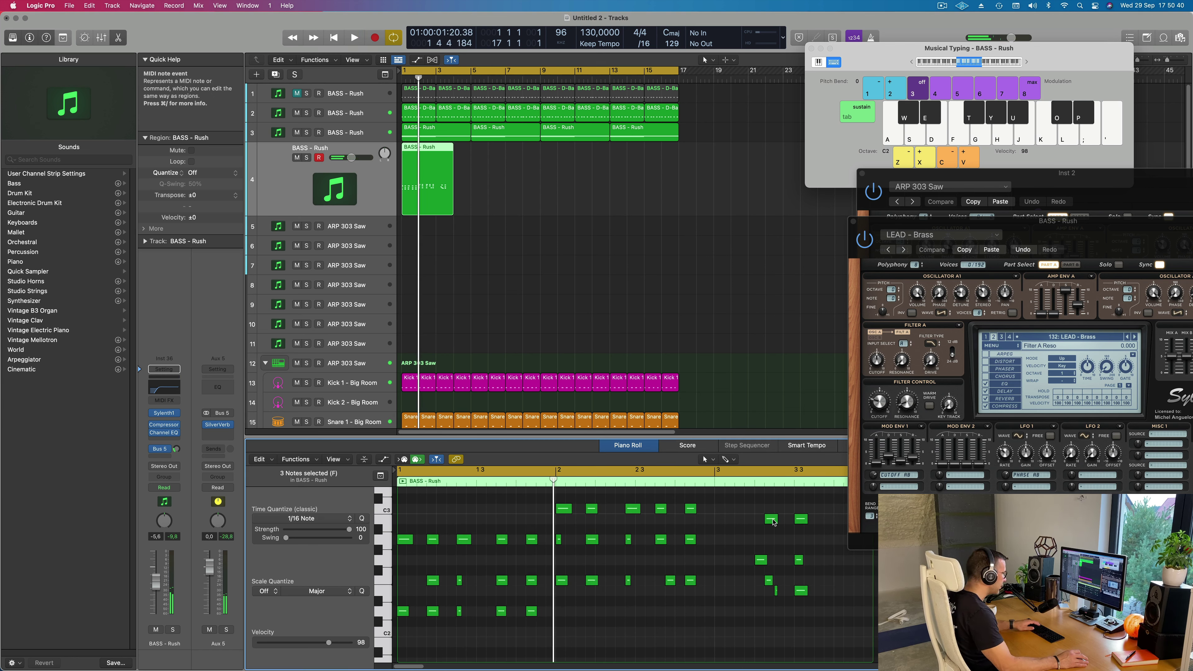
drag(773, 523, 775, 592)
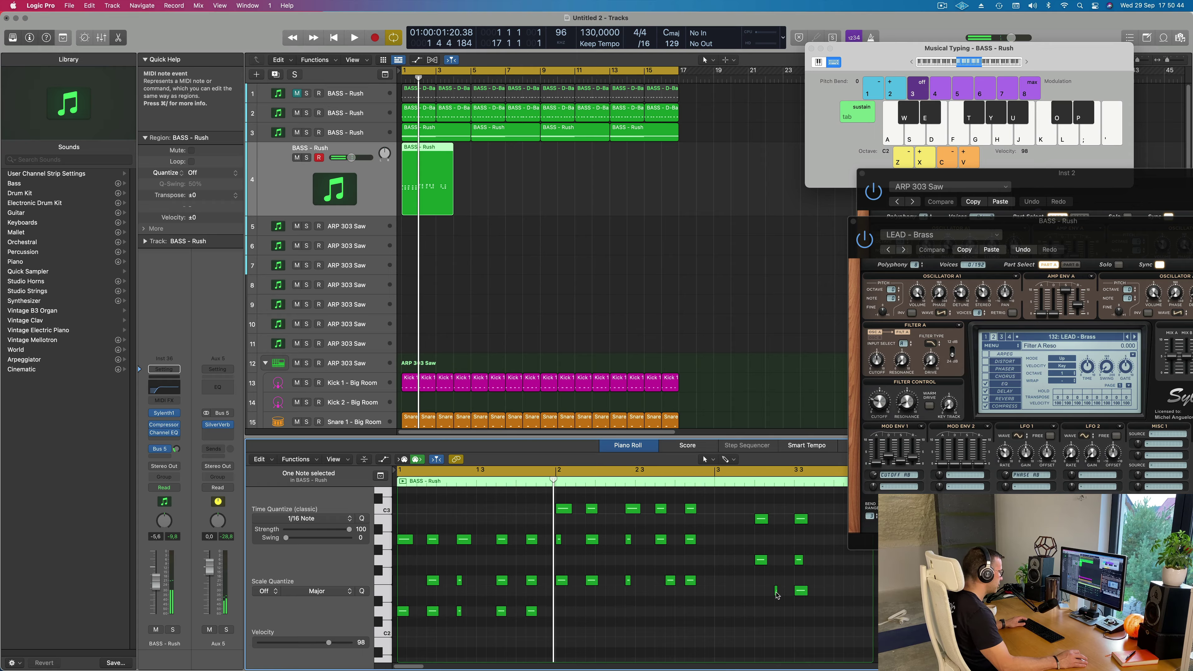
drag(777, 596, 764, 592)
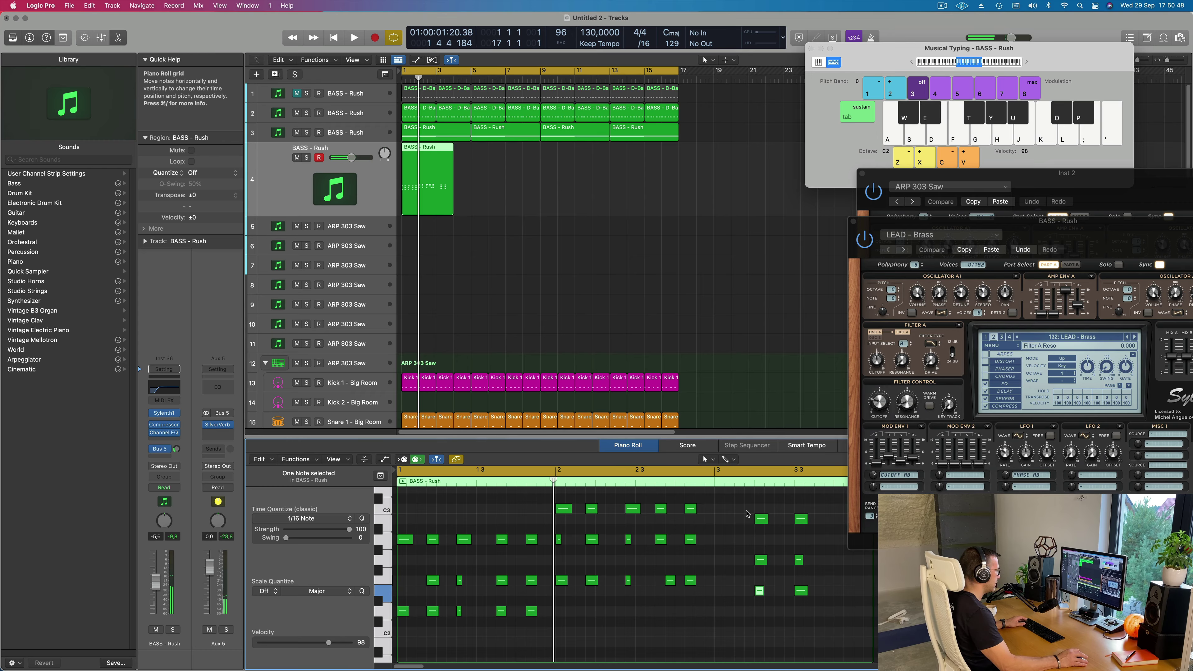
Move the two E minor chords to the start of bar 3 and play the progression from the beginning.
drag(747, 514, 806, 600)
drag(762, 520, 721, 521)
key(super+Left)
key(space)
scroll(591, 548, down, 3)
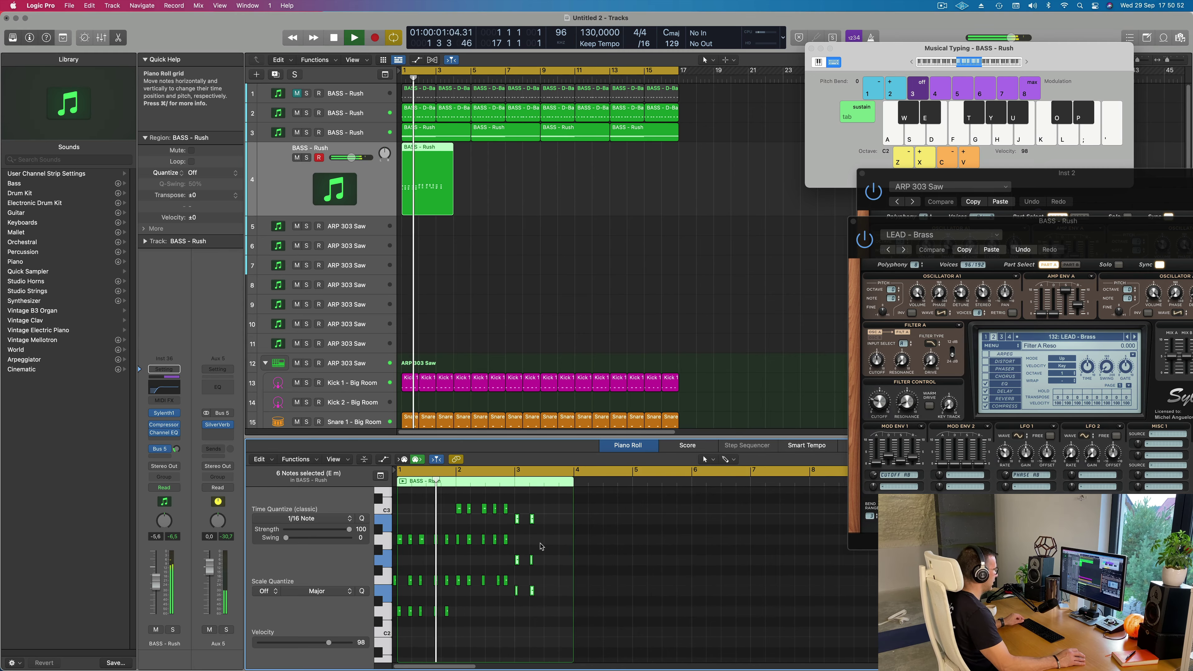
scroll(556, 547, up, 3)
scroll(561, 549, right, 2)
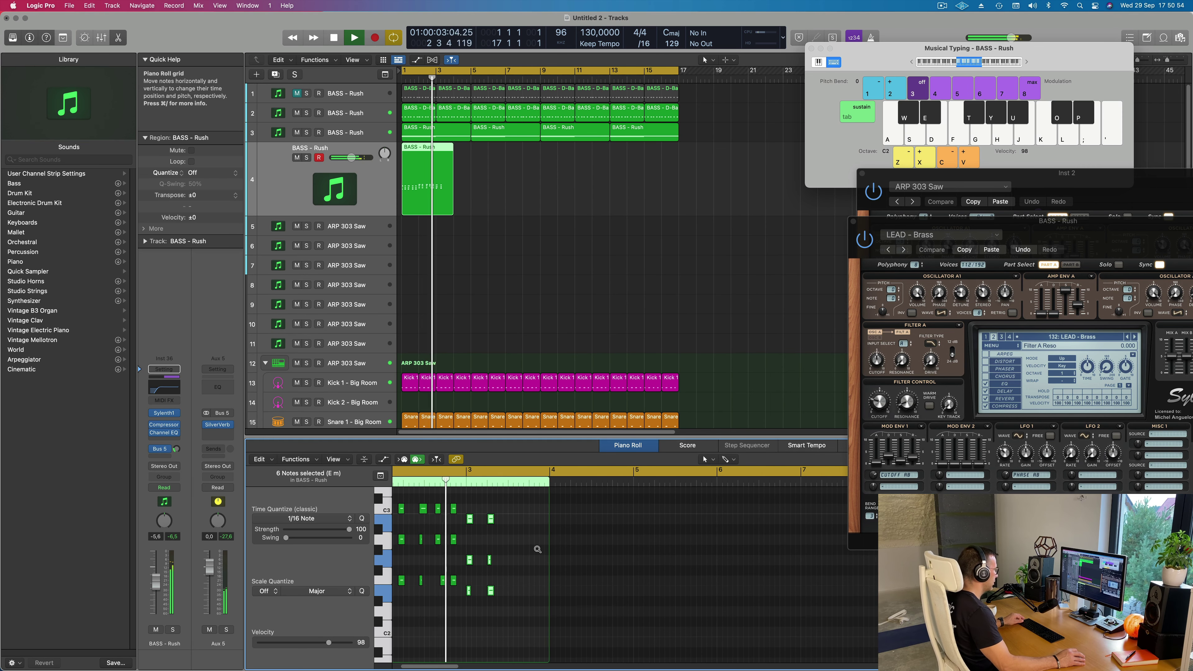
scroll(546, 551, left, 2)
key(Return)
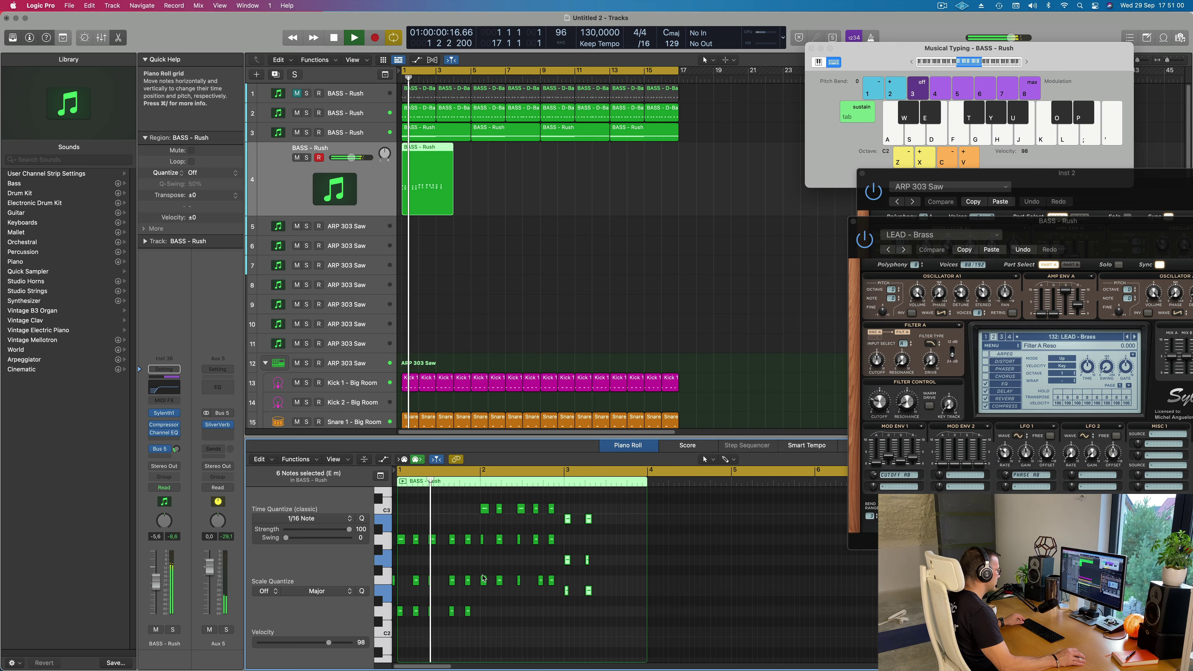
Shift the last E minor chord slightly earlier and move the first D minor chord's F2 note to the start of bar 1.
click(552, 601)
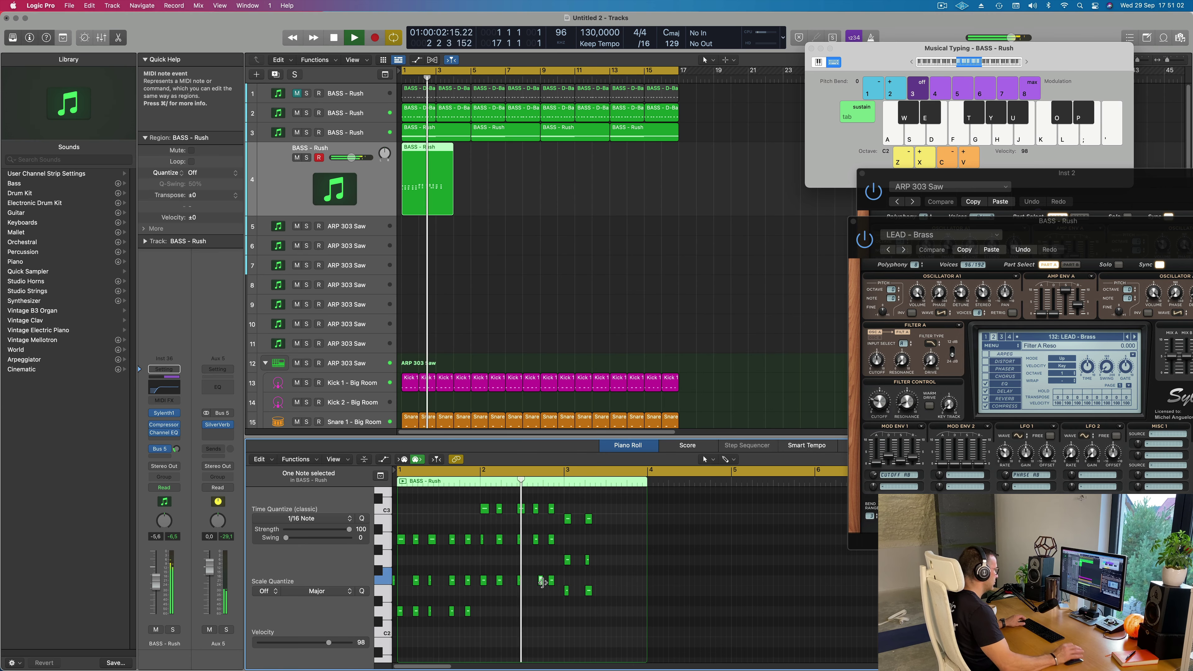
scroll(544, 585, down, 2)
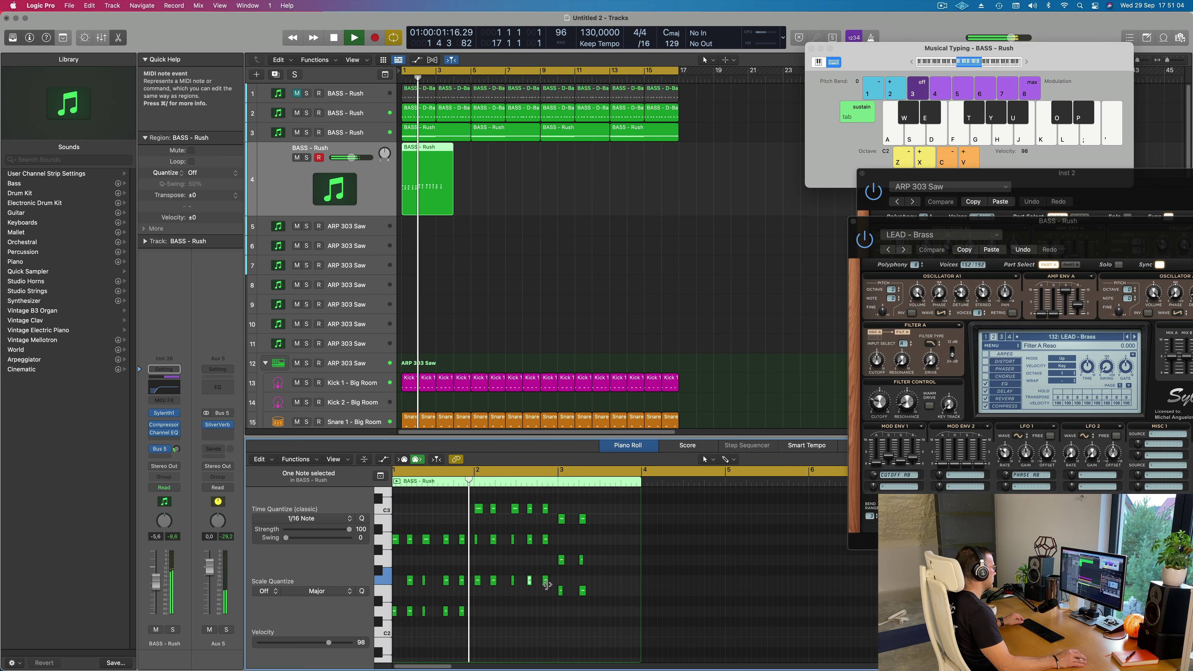
scroll(545, 601, up, 1)
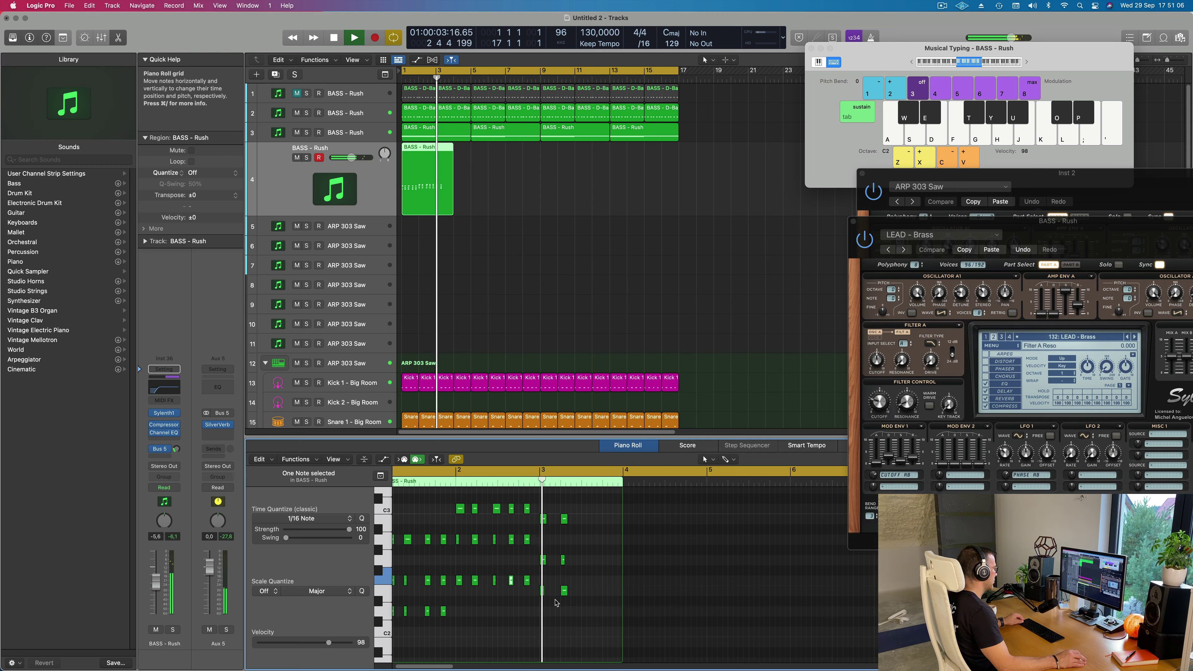
key(space)
drag(608, 512, 588, 613)
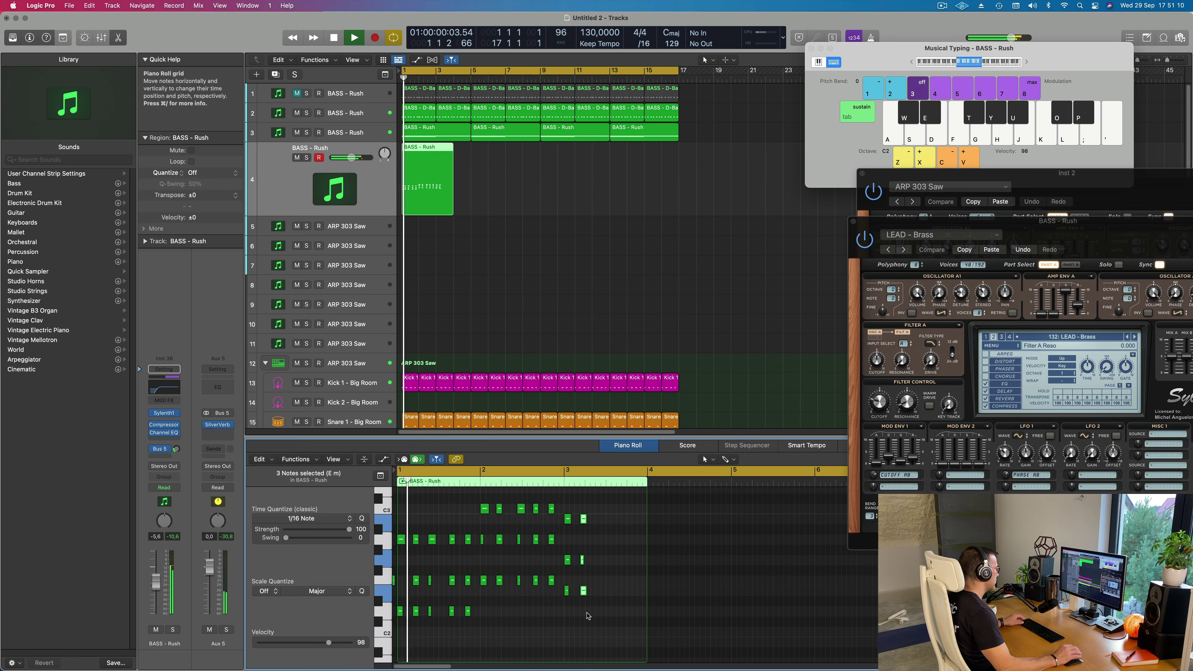
scroll(415, 563, up, 3)
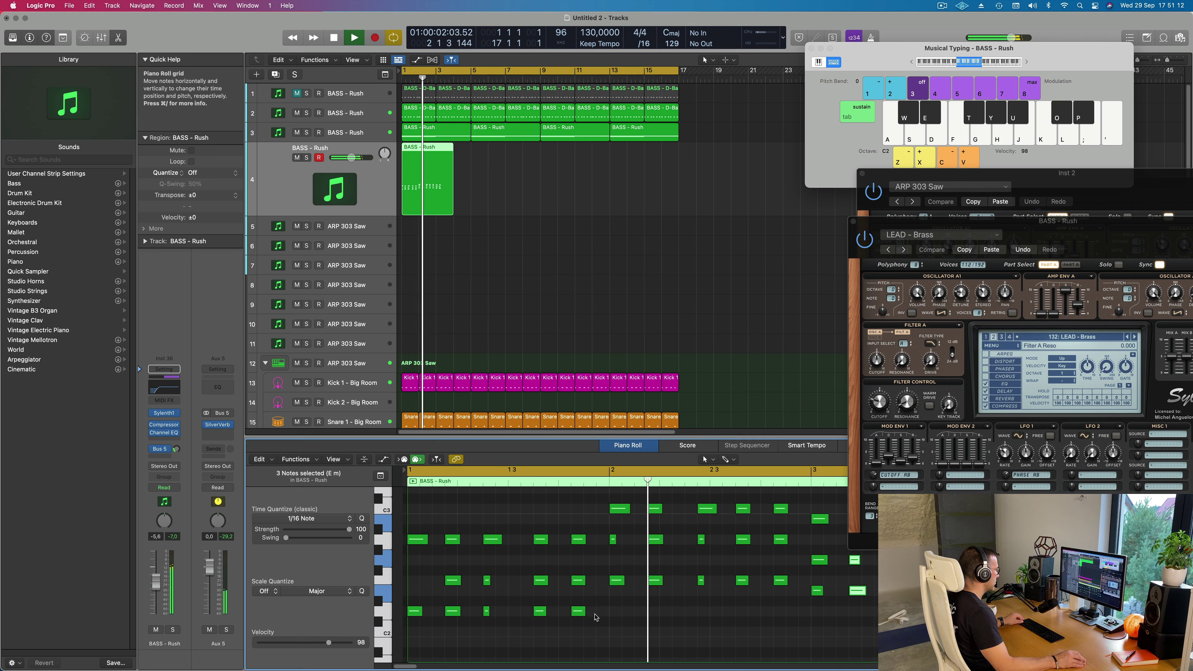
drag(408, 544, 404, 586)
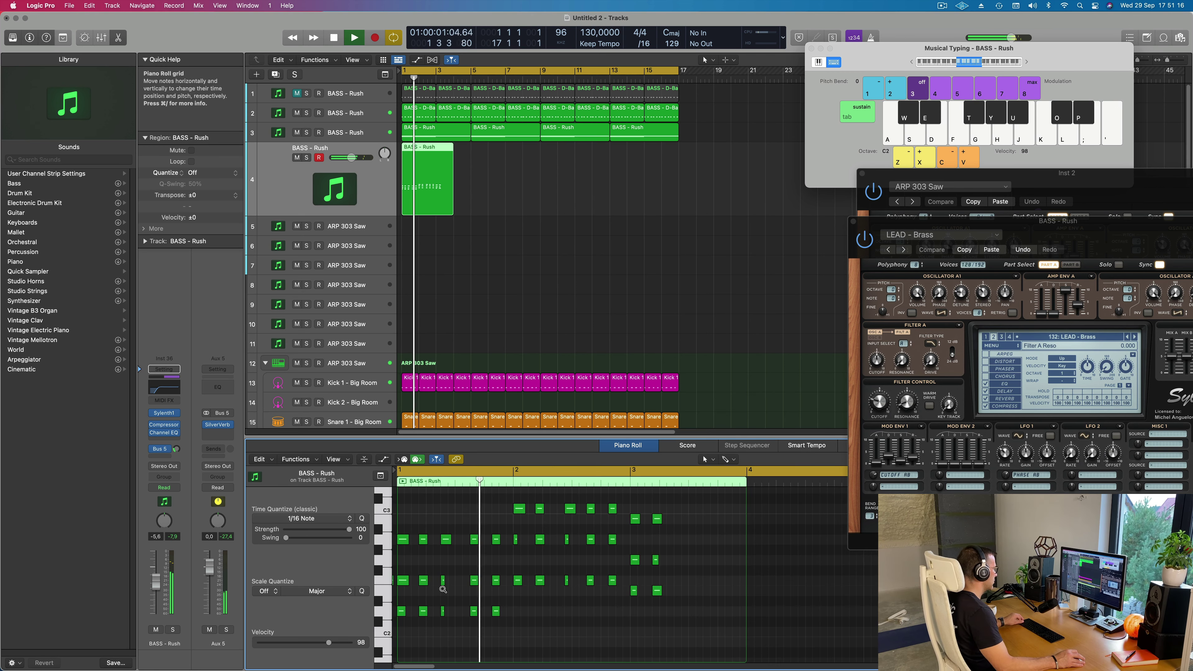
Delete the recorded chord region from the lead track and place its Sylenth1 window over the arrangement.
scroll(411, 584, down, 3)
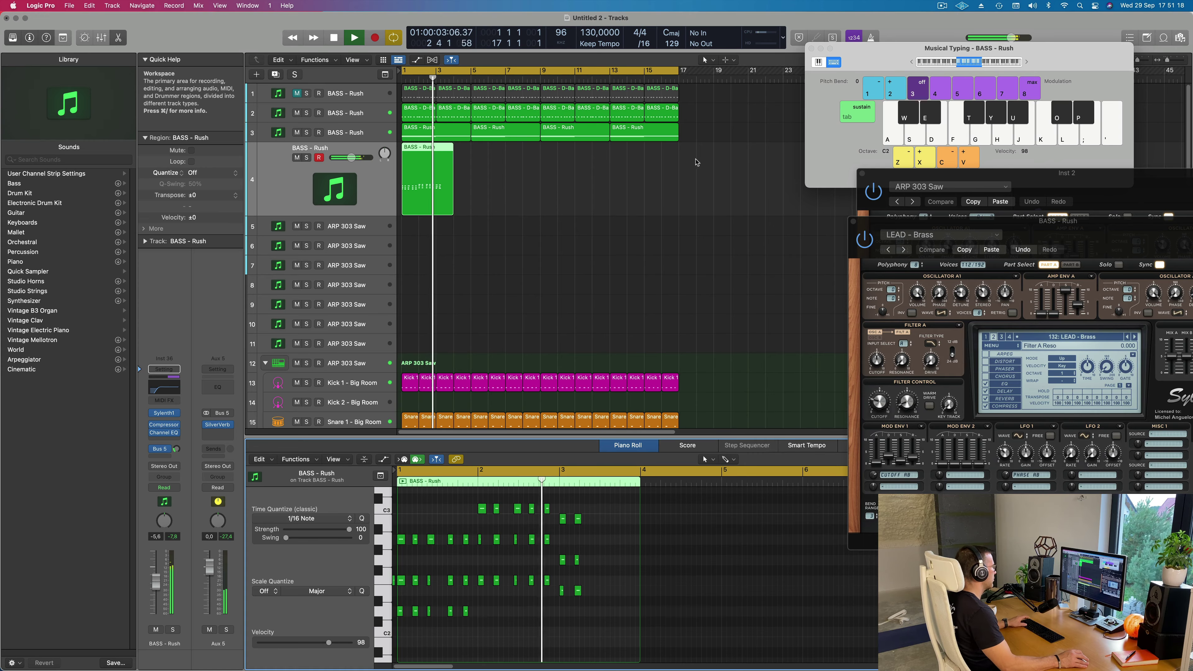
scroll(411, 584, down, 1)
key(Delete)
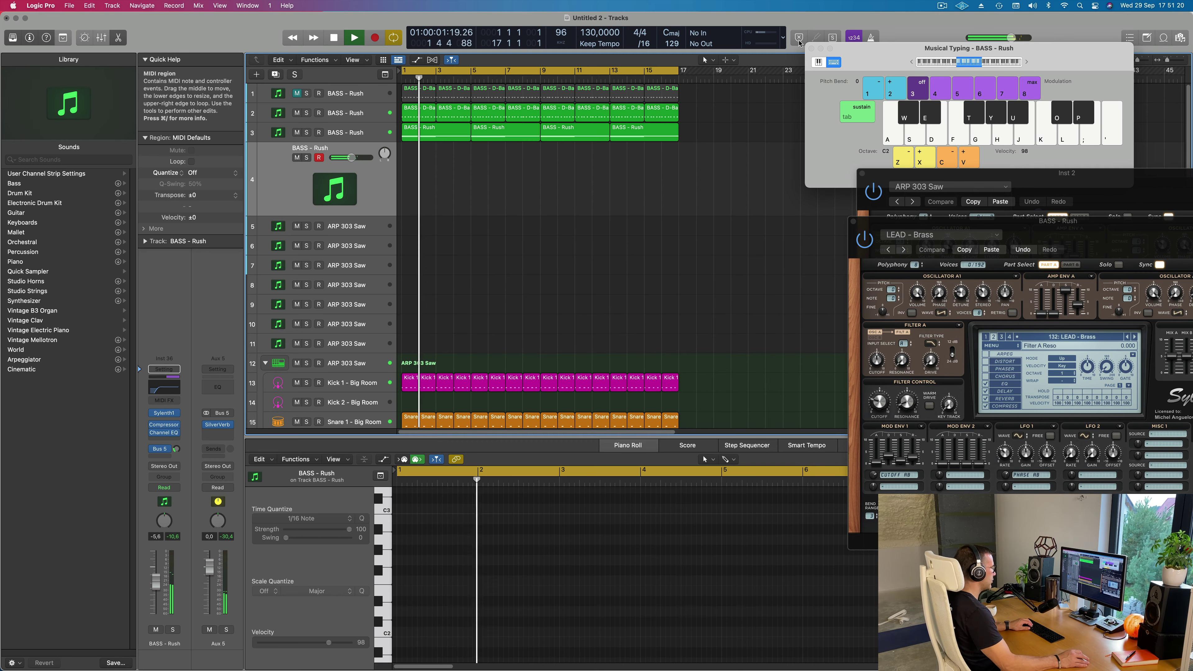
drag(1049, 230, 791, 110)
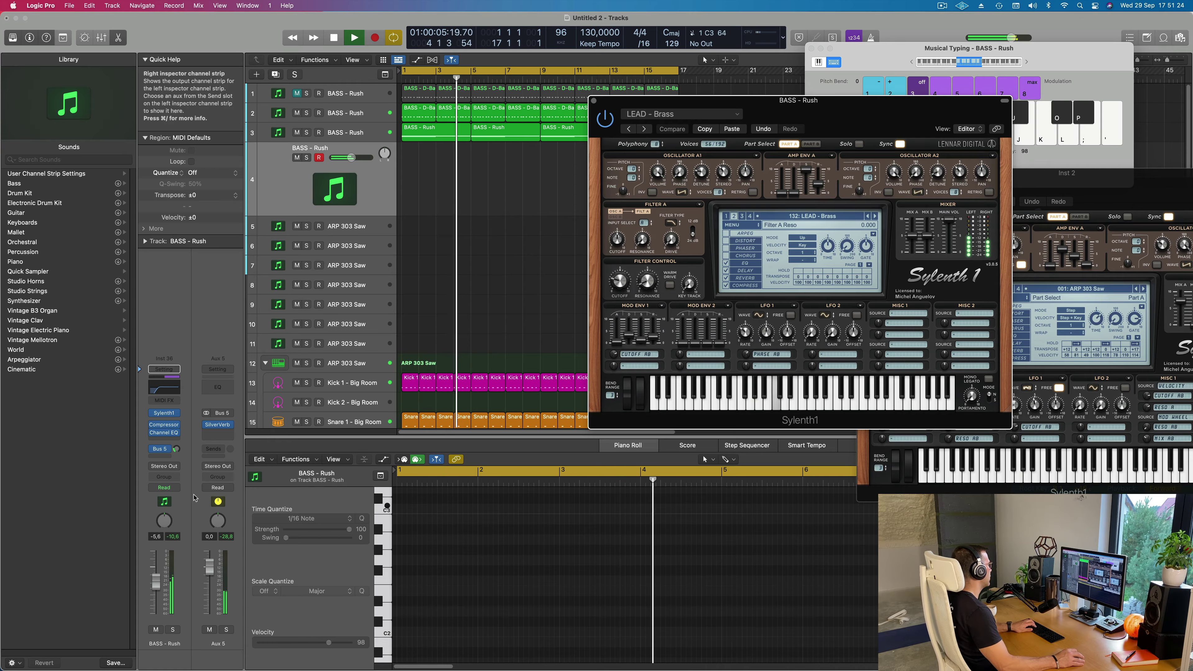
Play test notes with LEAD - Brass over the running loop and raise the lead track's volume to -3.8 dB.
mouse_move(177, 449)
key(h)
click(177, 449)
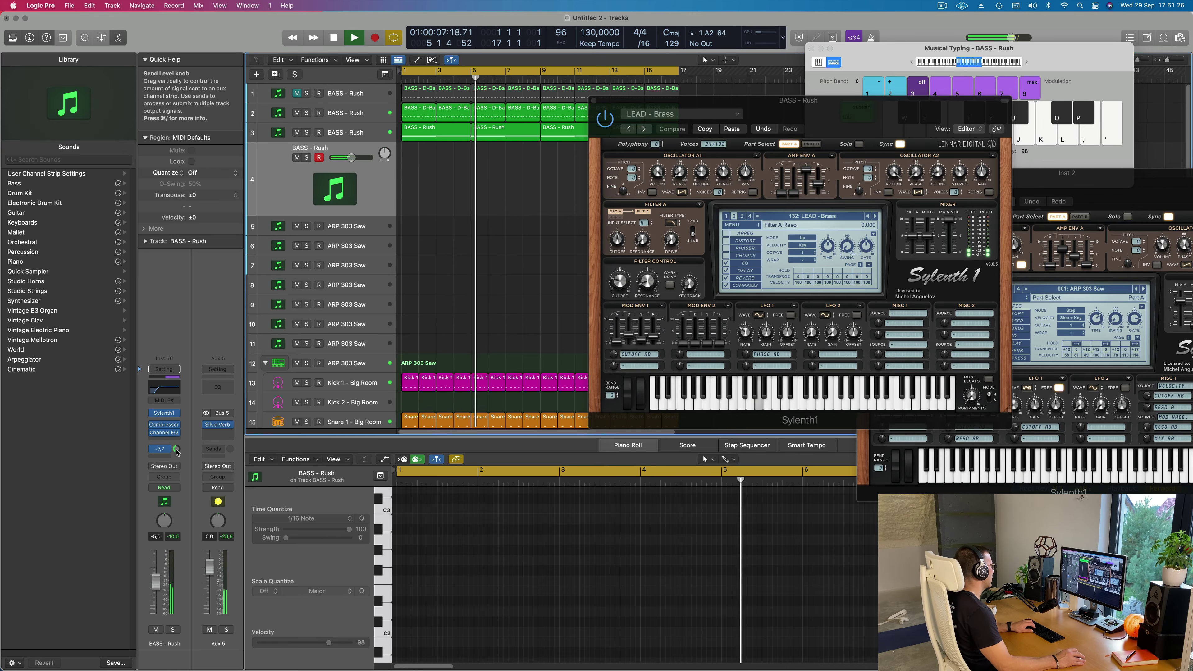
key(k)
key(k)
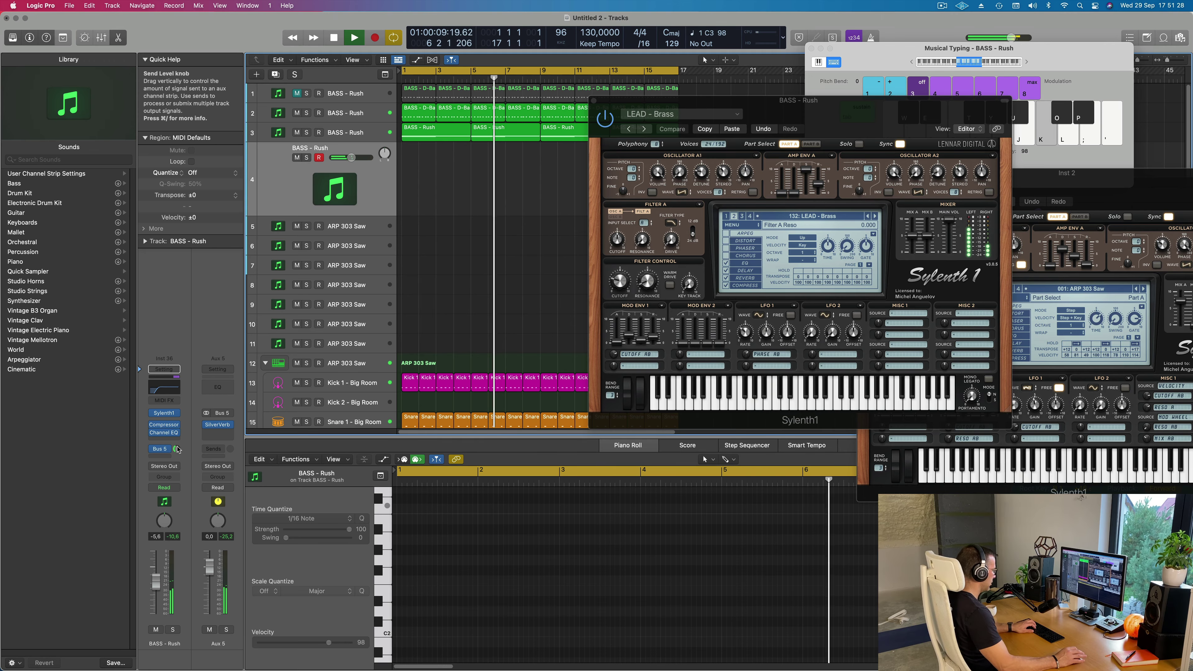
key(k)
key(h)
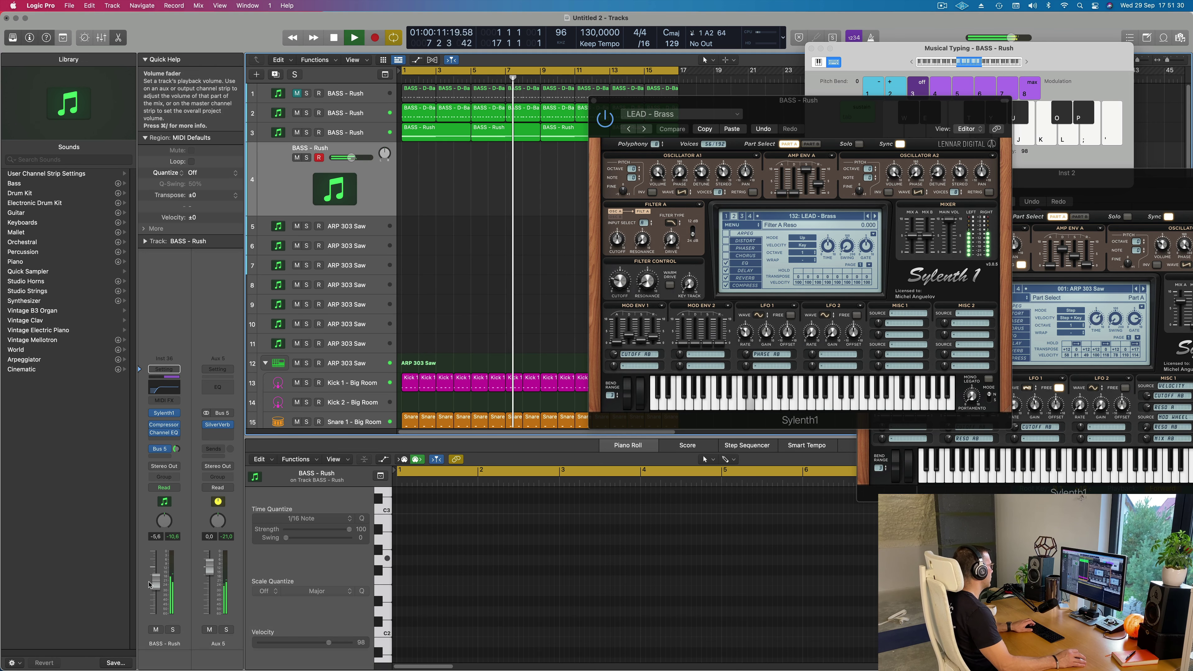
drag(156, 579, 156, 577)
key(h)
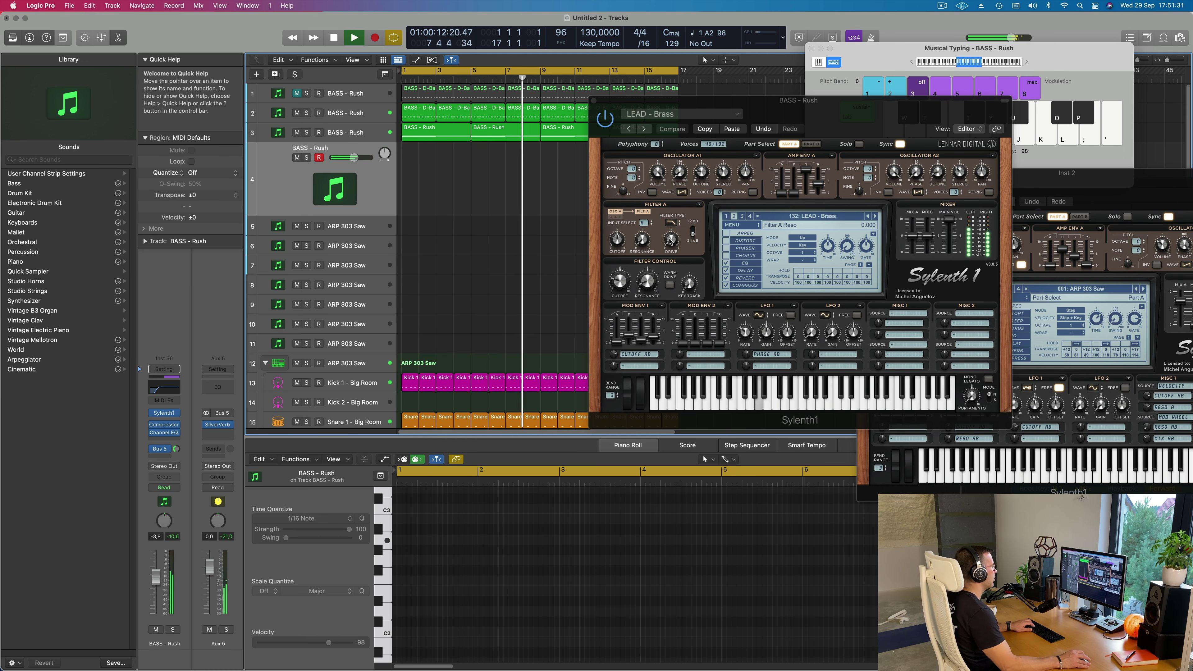
Load the LEAD - Brazil 1 preset in Sylenth1, play test notes with it, and shift the Sylenth1 window off the mixer area.
click(876, 216)
click(830, 216)
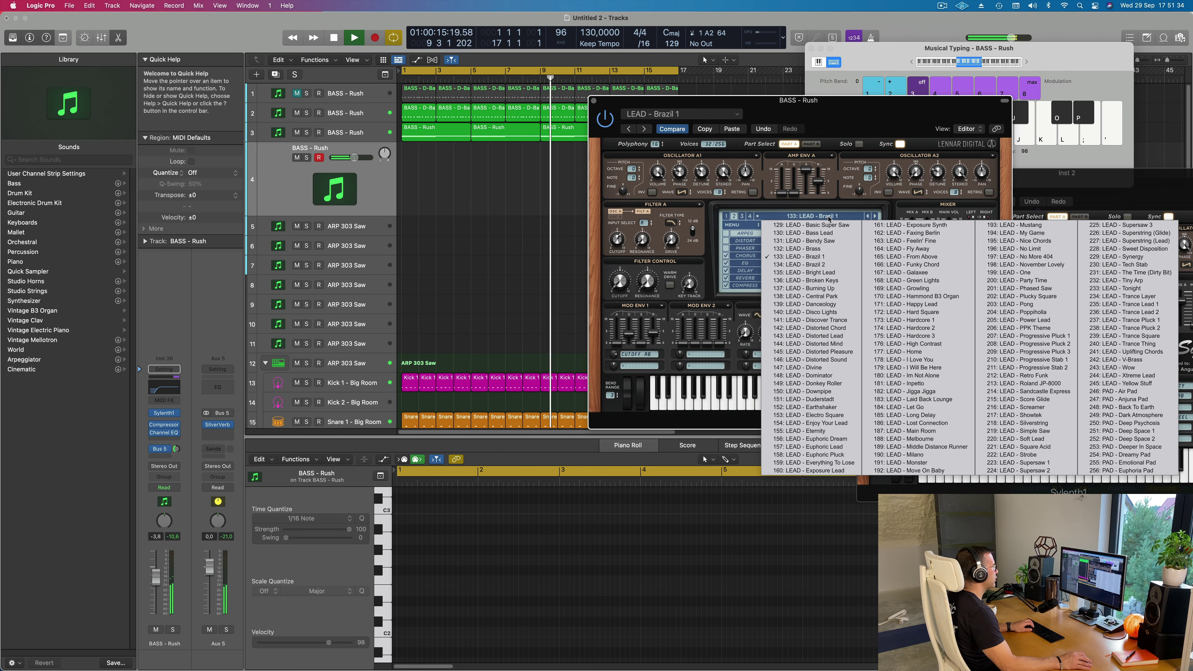
click(820, 257)
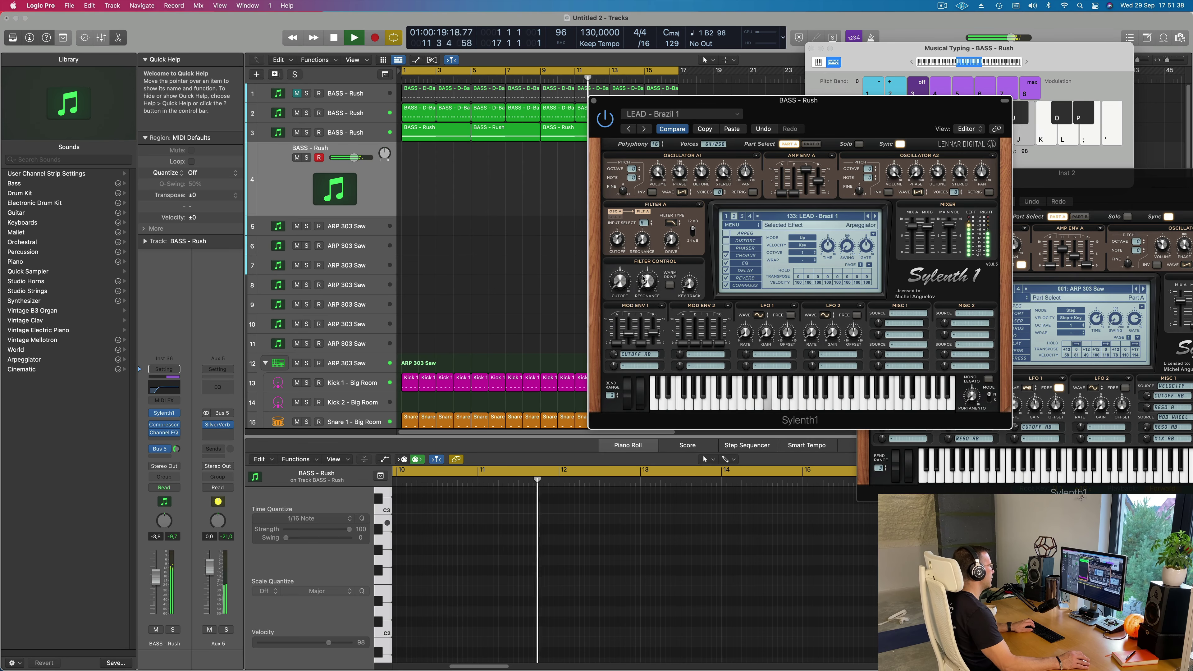
key(apostrophe)
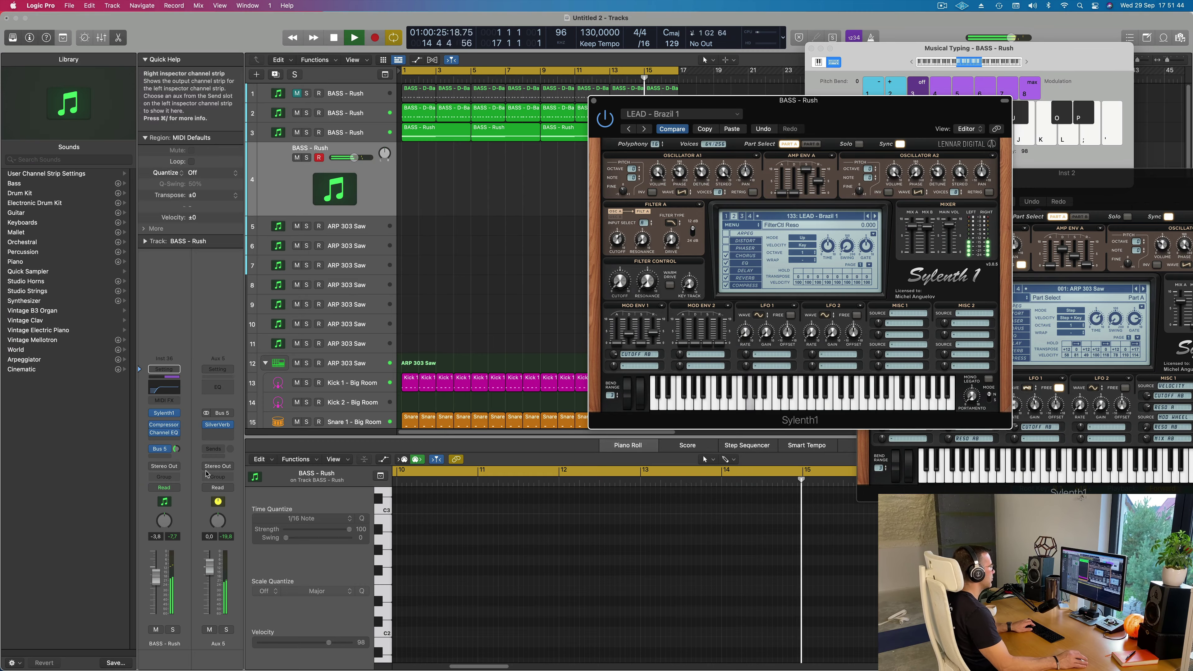
key(j)
drag(851, 127, 896, 160)
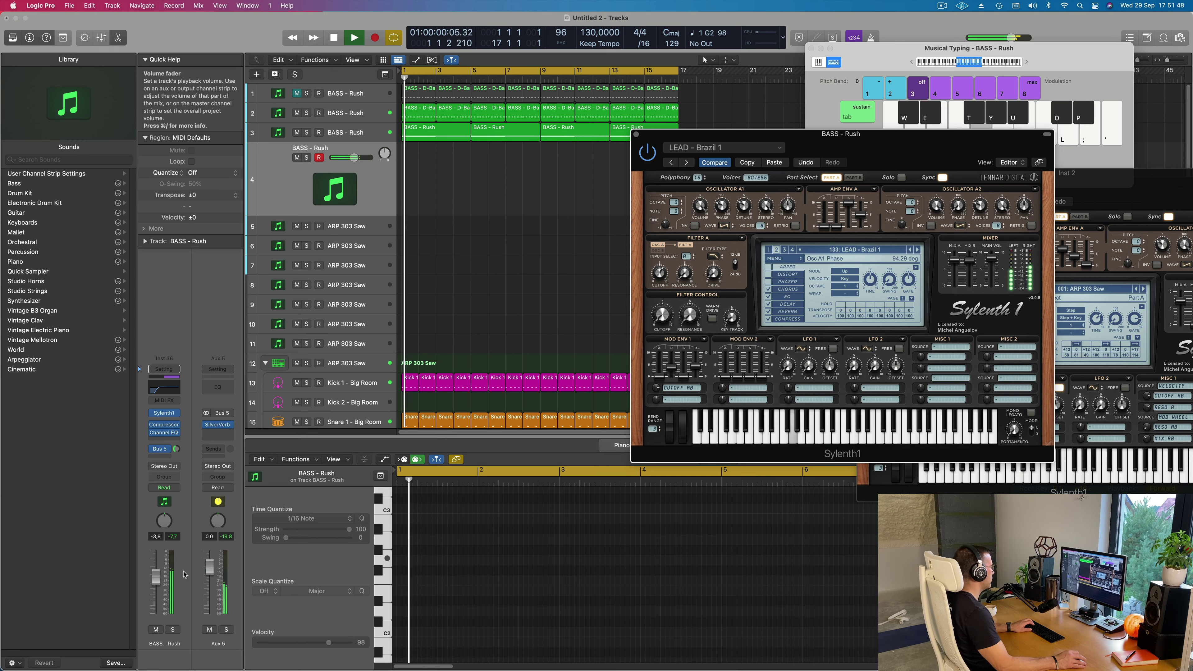
Audition the Sylenth1 lead presets one after another from Brazil 2 to Disco Lights over the playing loop.
click(917, 251)
click(917, 250)
click(916, 251)
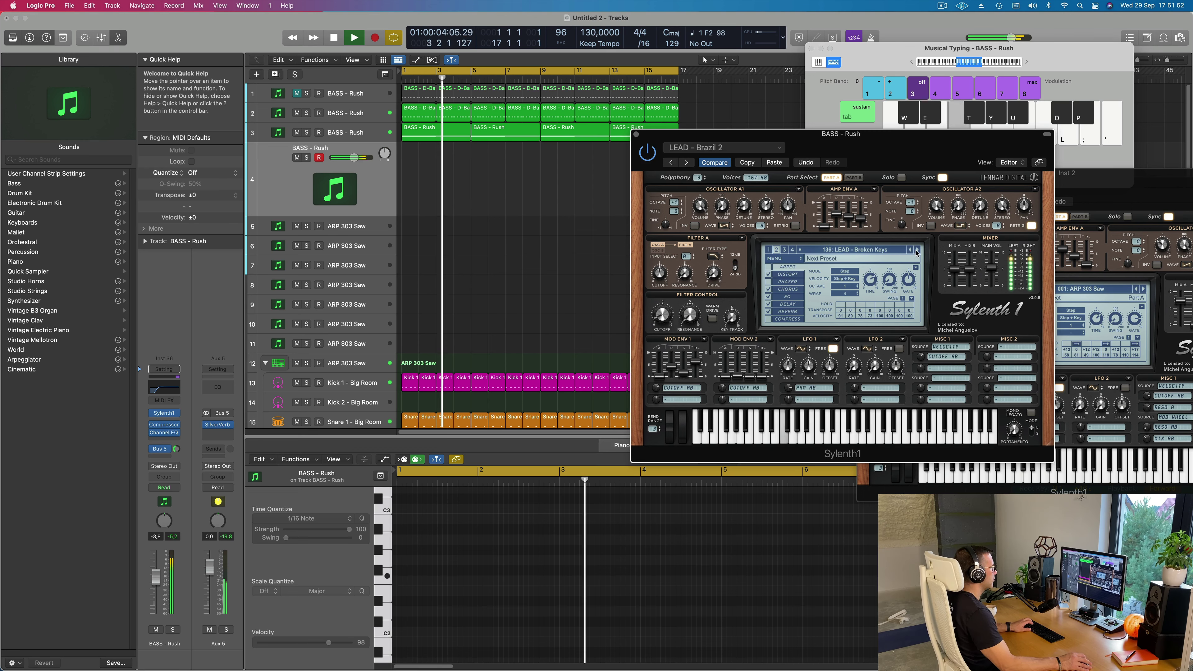
click(917, 250)
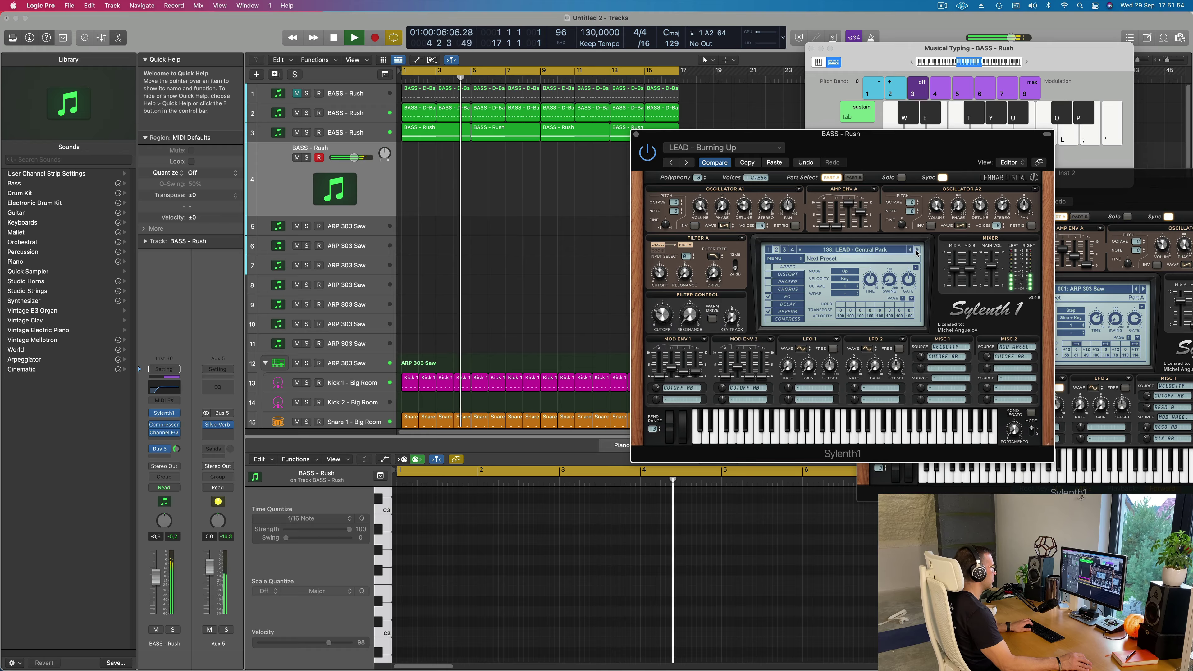
click(917, 251)
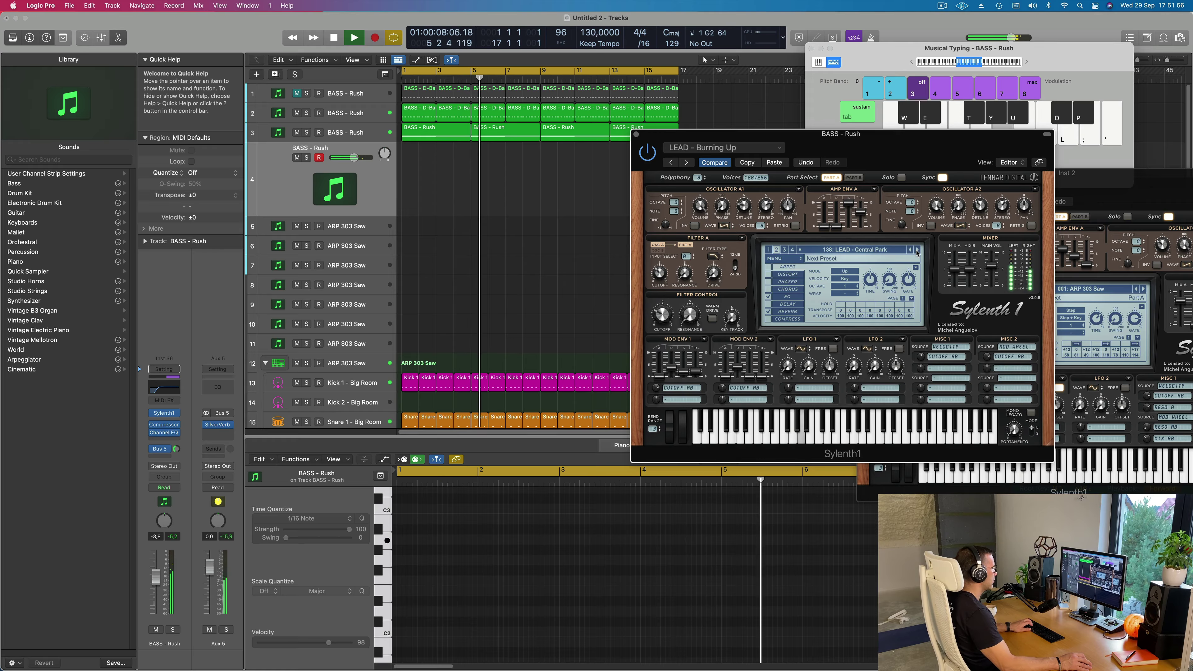
click(917, 251)
click(917, 250)
click(917, 251)
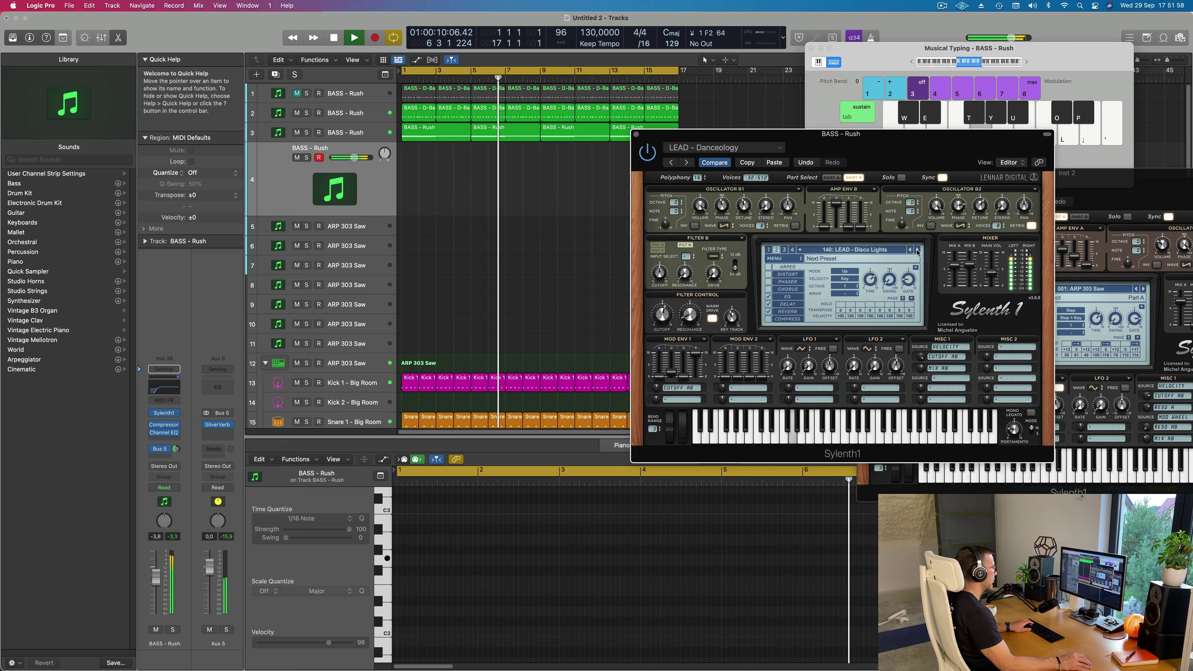
Continue auditioning the lead presets from Distorted Chord to Divine, playing test notes over the loop.
click(916, 251)
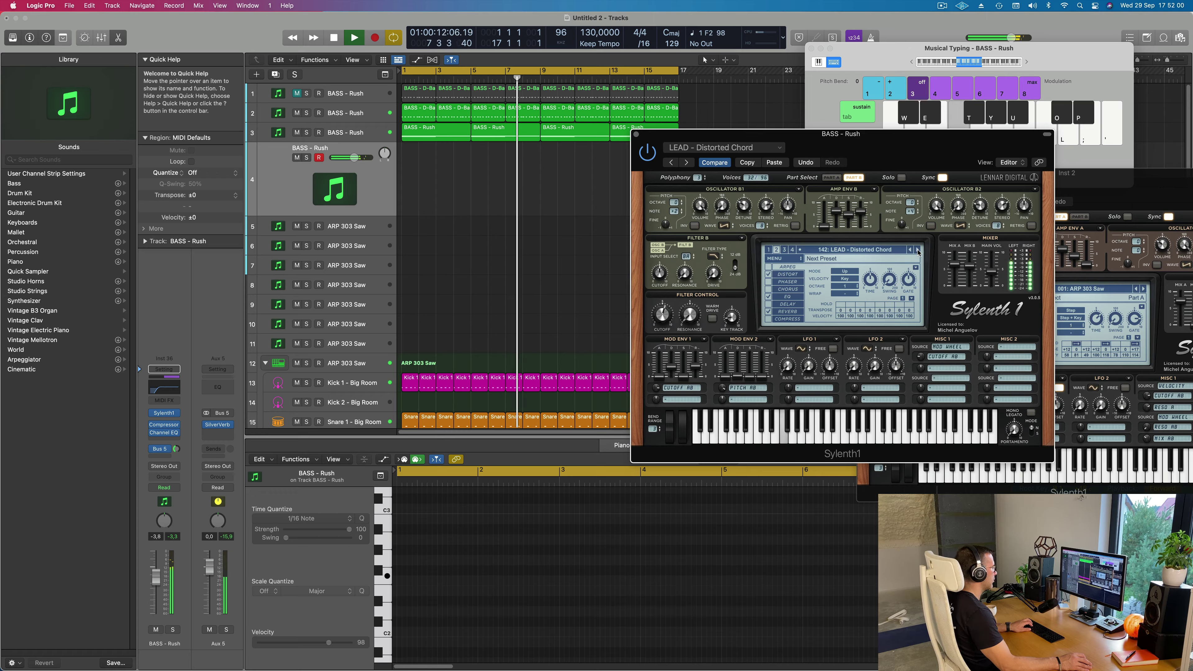
click(917, 251)
click(918, 251)
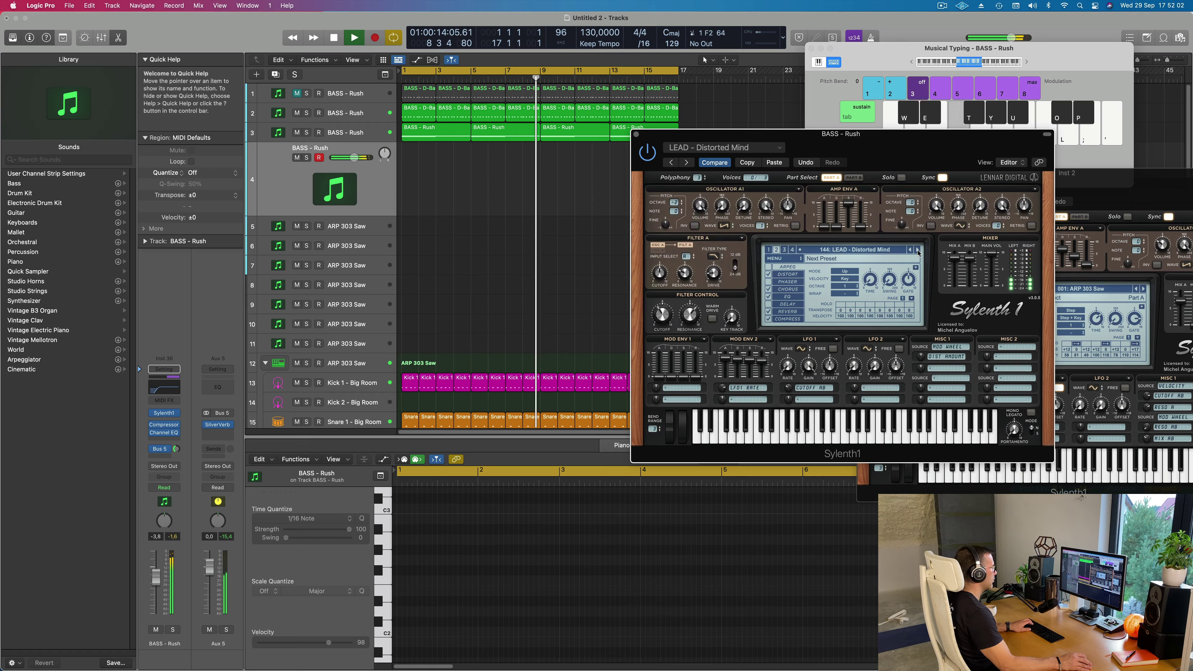
click(918, 251)
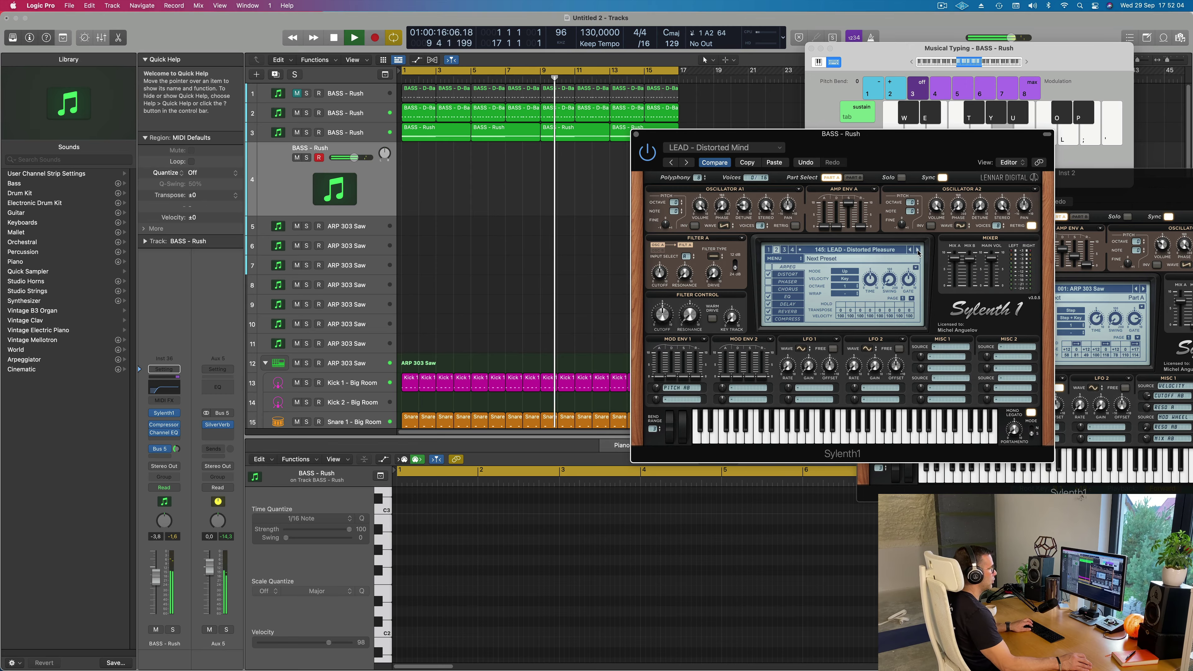
click(918, 251)
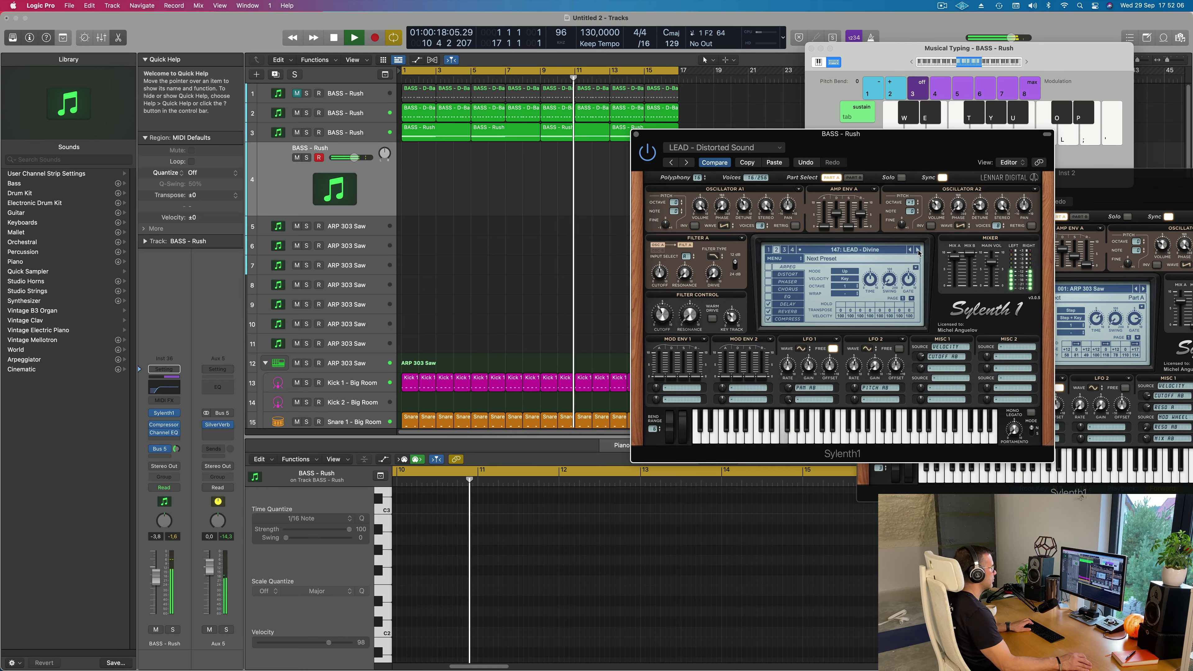
click(918, 251)
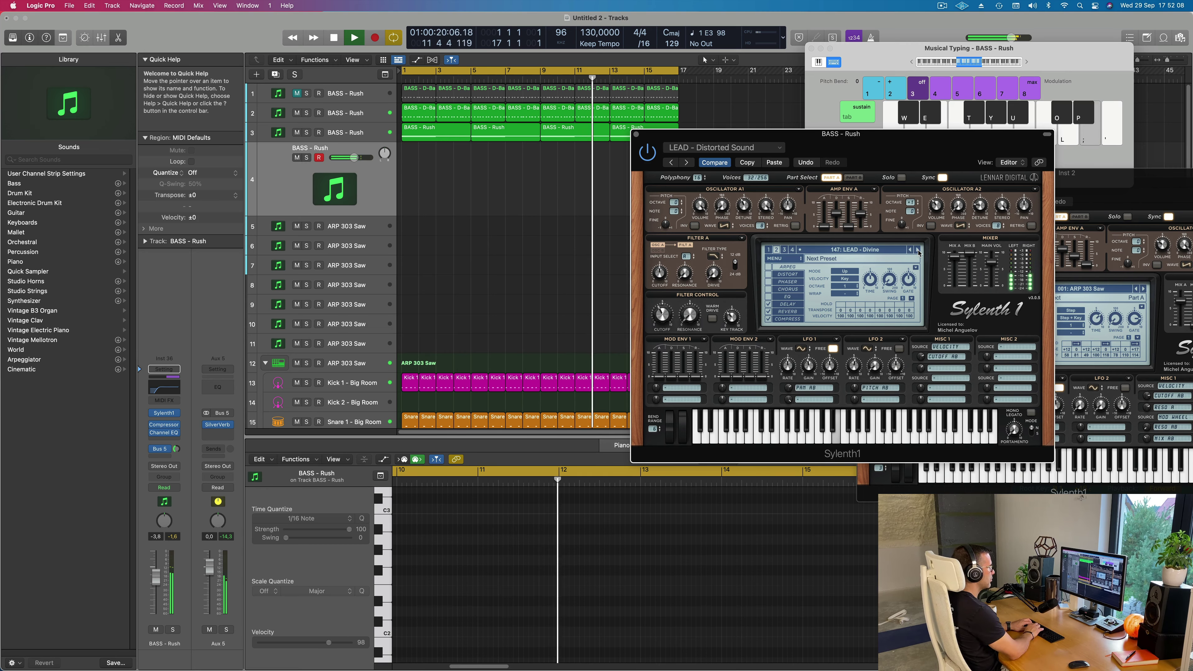
key(semicolon)
key(apostrophe)
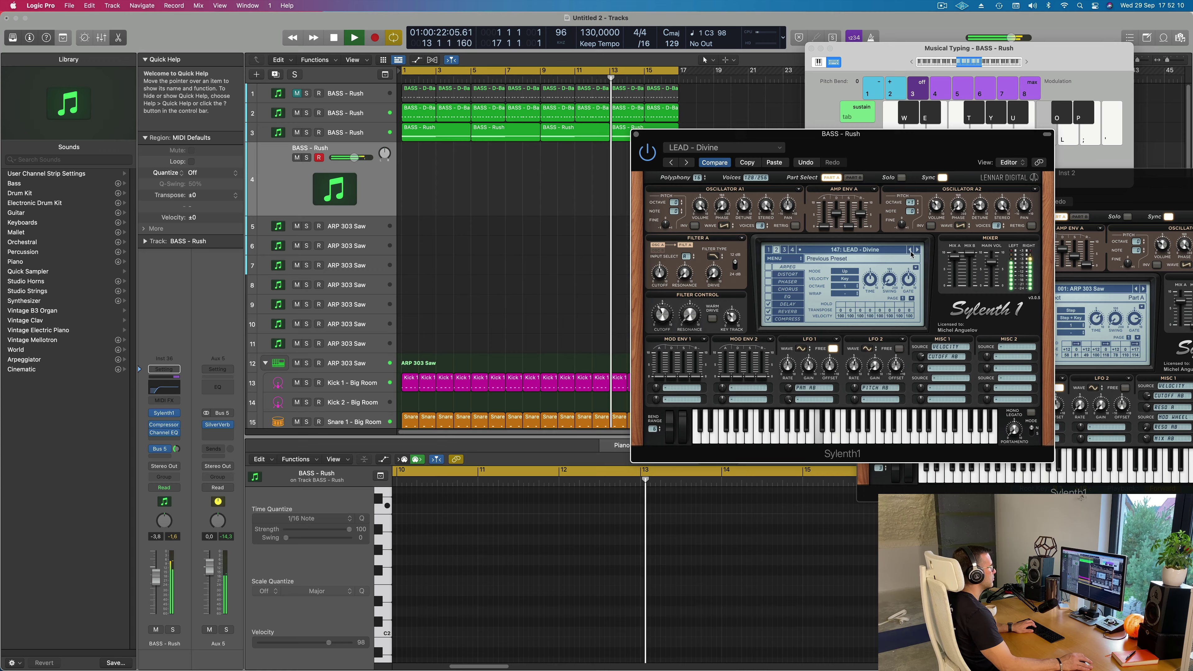
Step back to the LEAD - Distorted Mind preset and lower the lead track's volume to -10.0 dB.
click(911, 251)
click(910, 250)
click(911, 250)
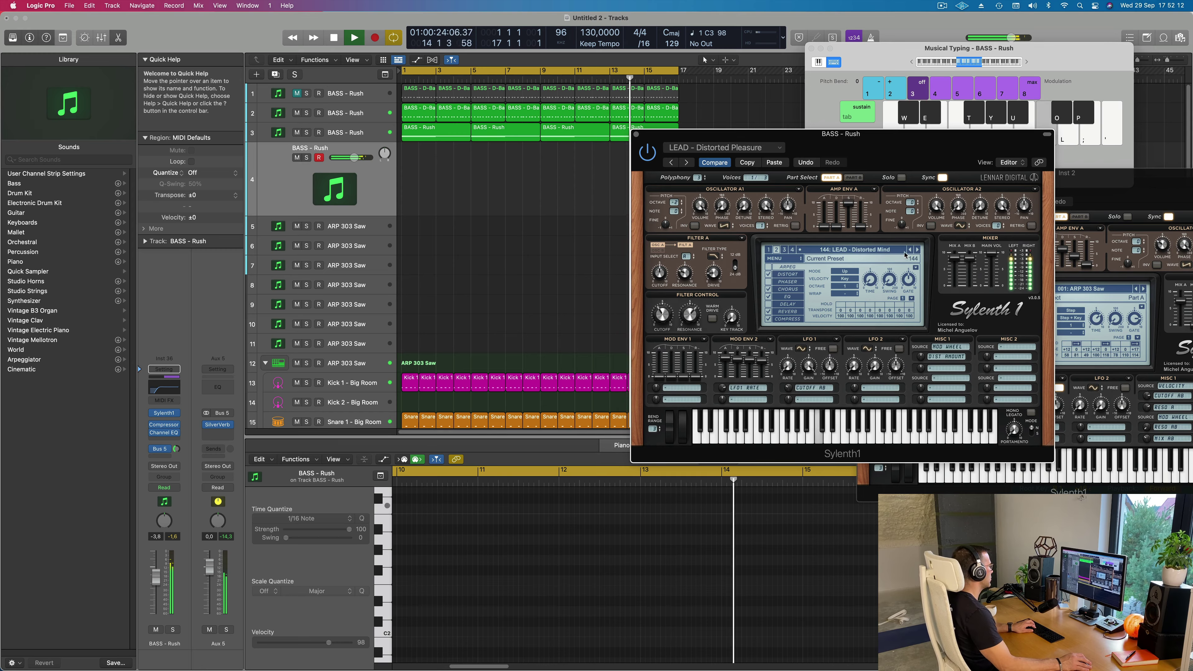
drag(156, 578, 156, 588)
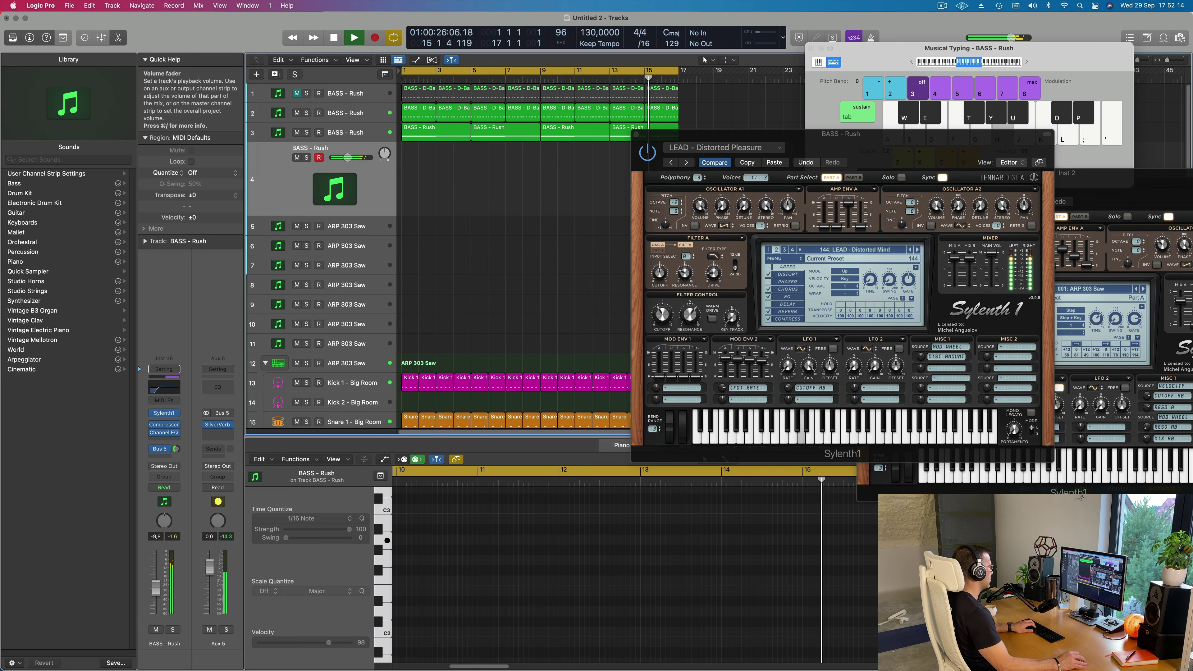
Audition the lead presets from Distorted Pleasure to Downpipe over the loop.
click(917, 250)
click(917, 250)
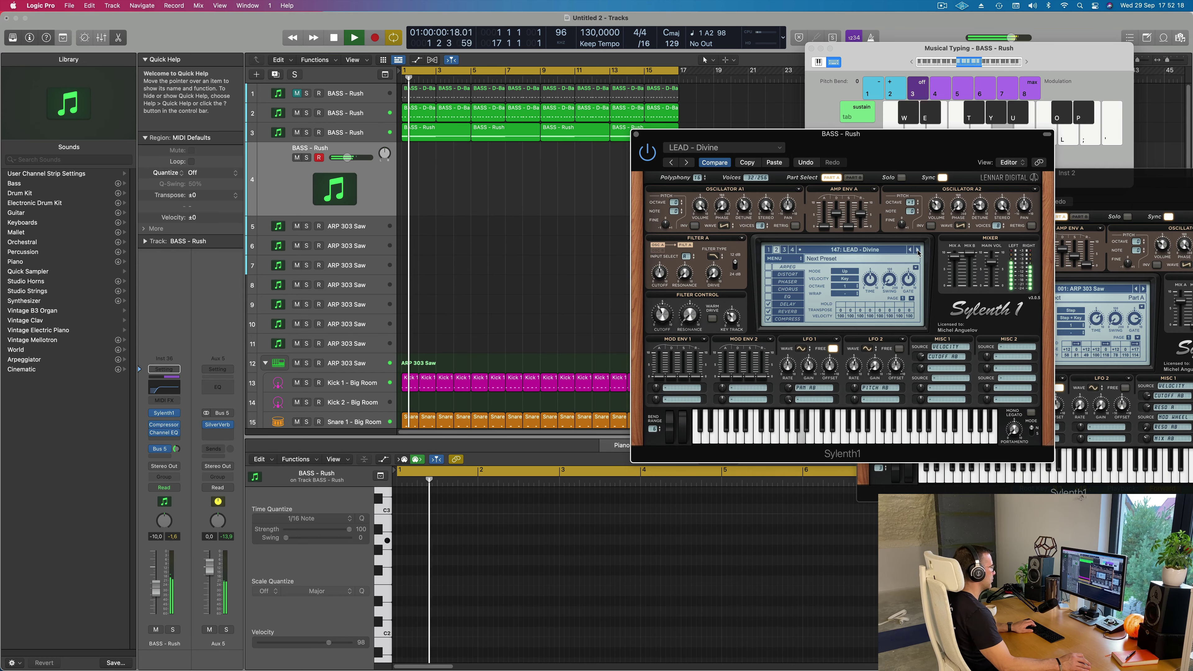
click(918, 251)
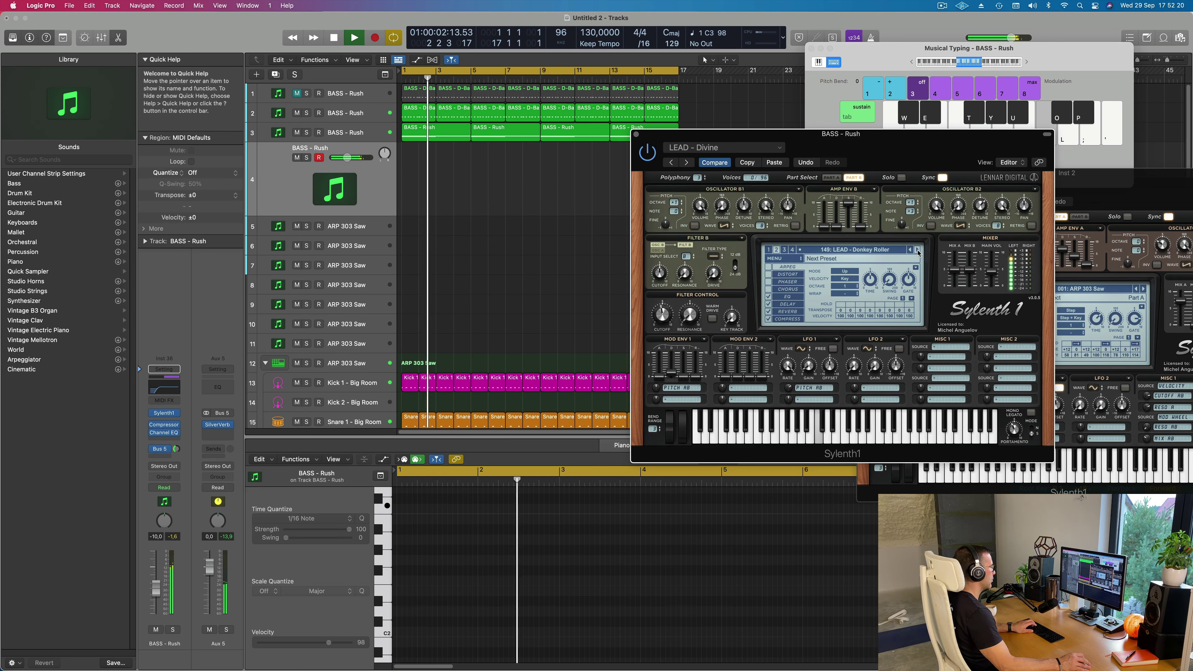
click(917, 250)
click(917, 250)
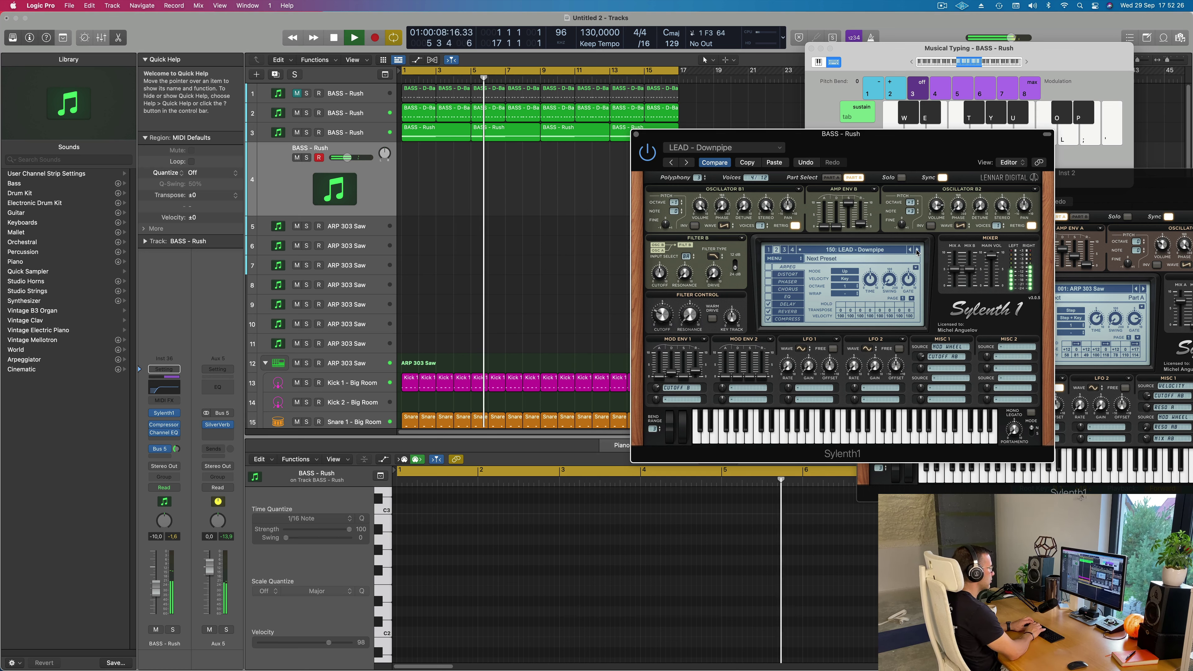
Advance through the lead presets from Duderstadt onward and settle on LEAD - Euphoric Dream.
click(917, 251)
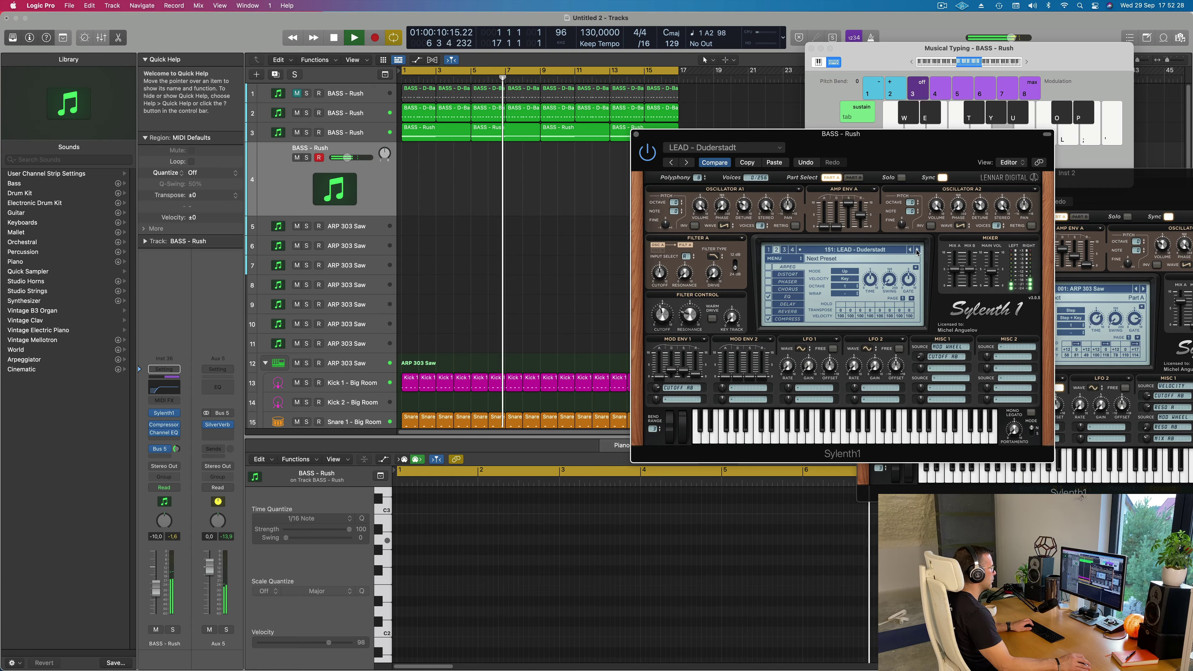
click(916, 251)
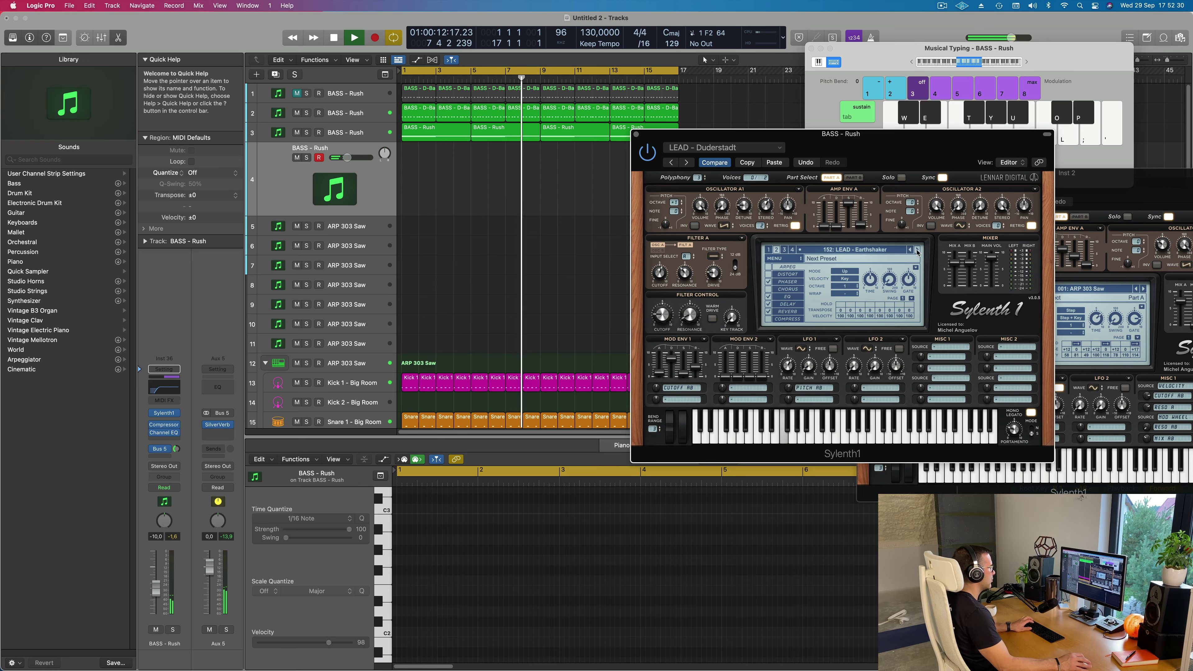
click(918, 251)
click(917, 252)
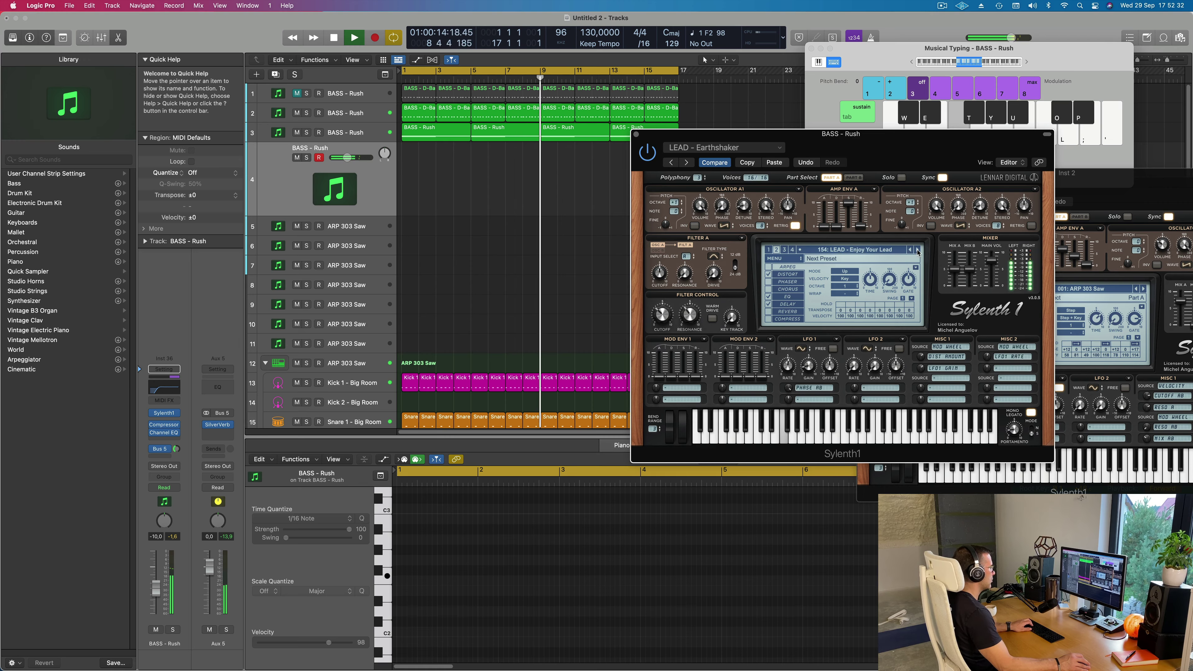
click(918, 251)
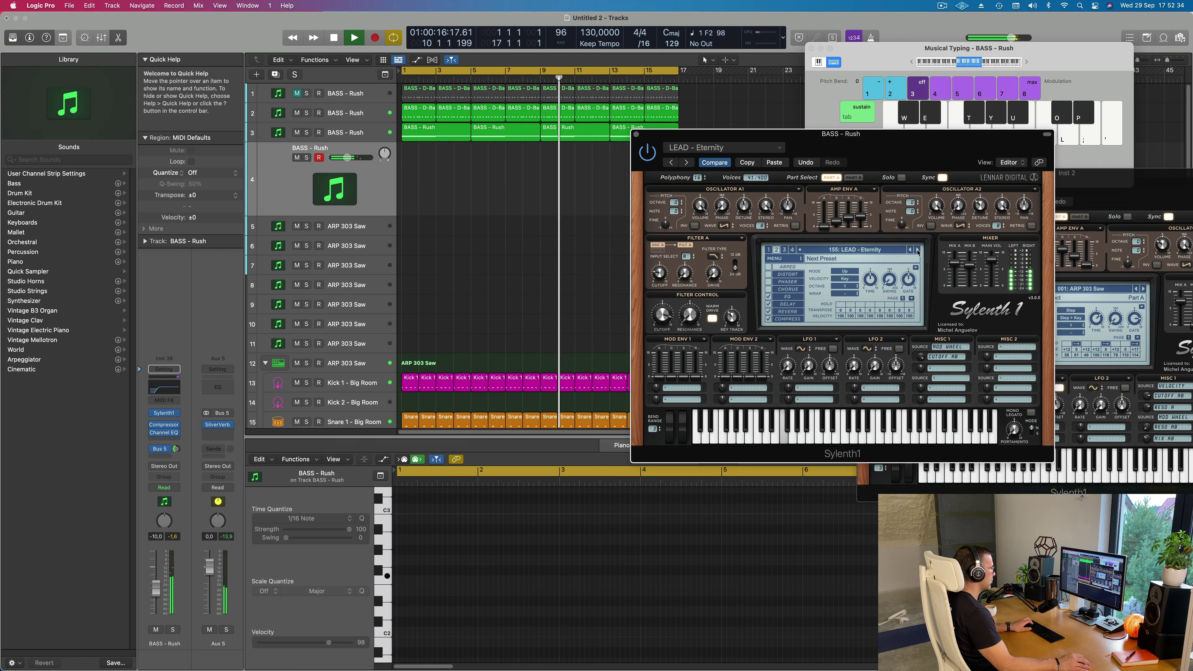
click(918, 251)
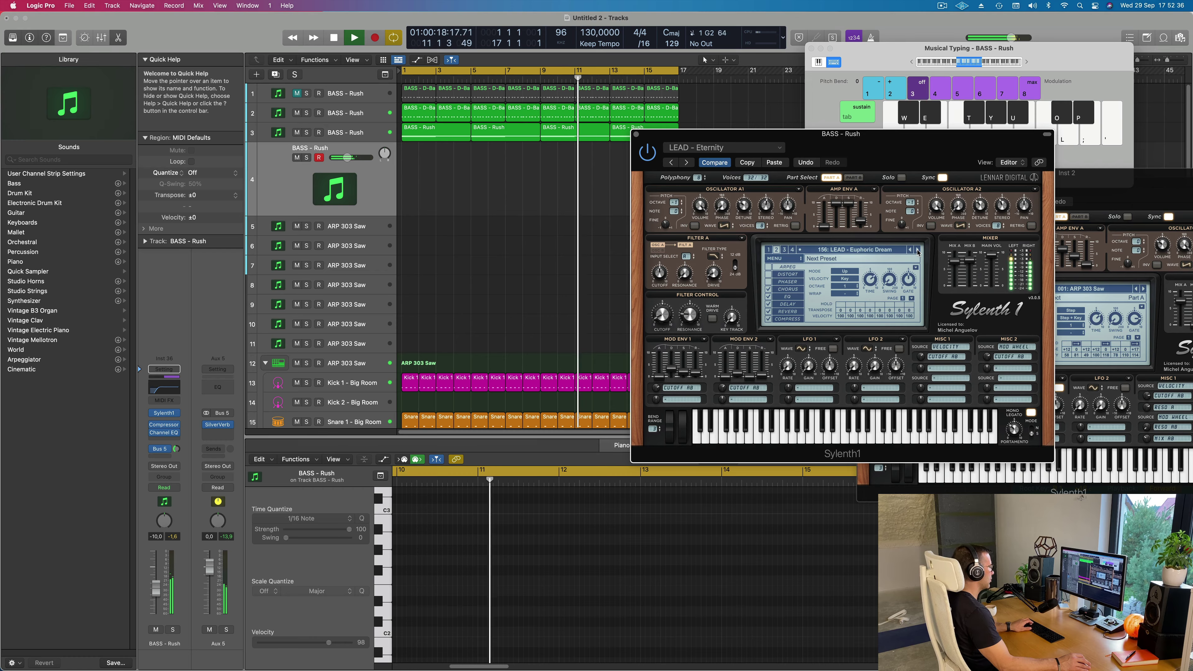
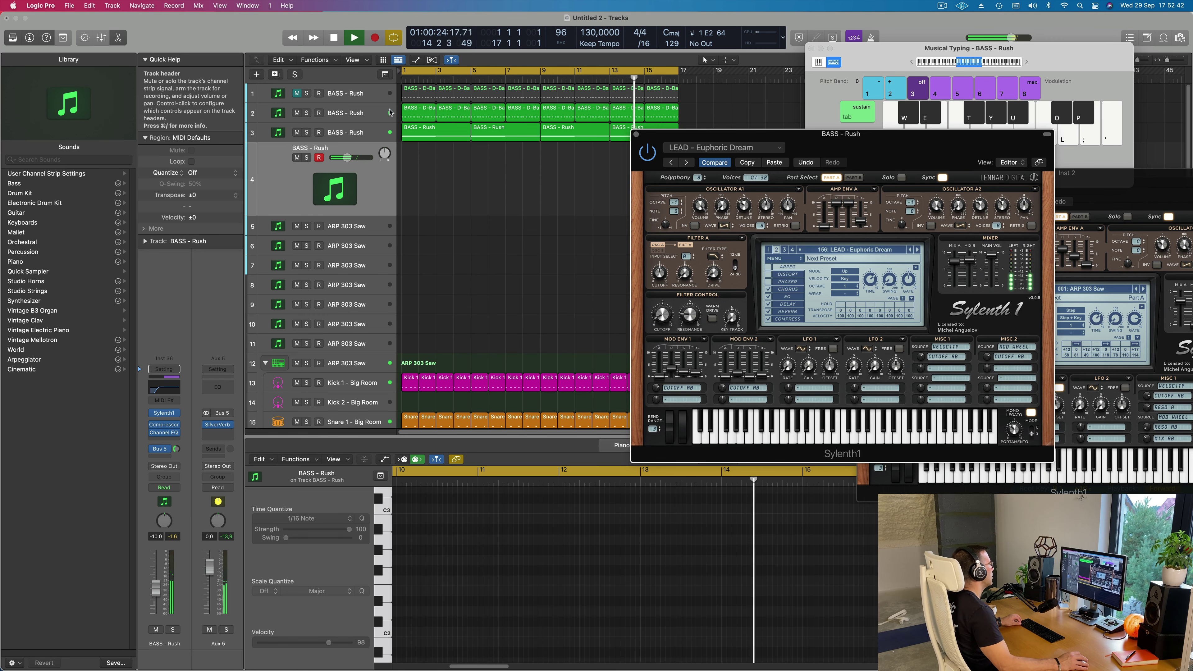
Copy the first D-Bass region from track 2 to bar 1 of the lead track and transpose its notes up an octave.
click(413, 111)
drag(413, 112, 412, 202)
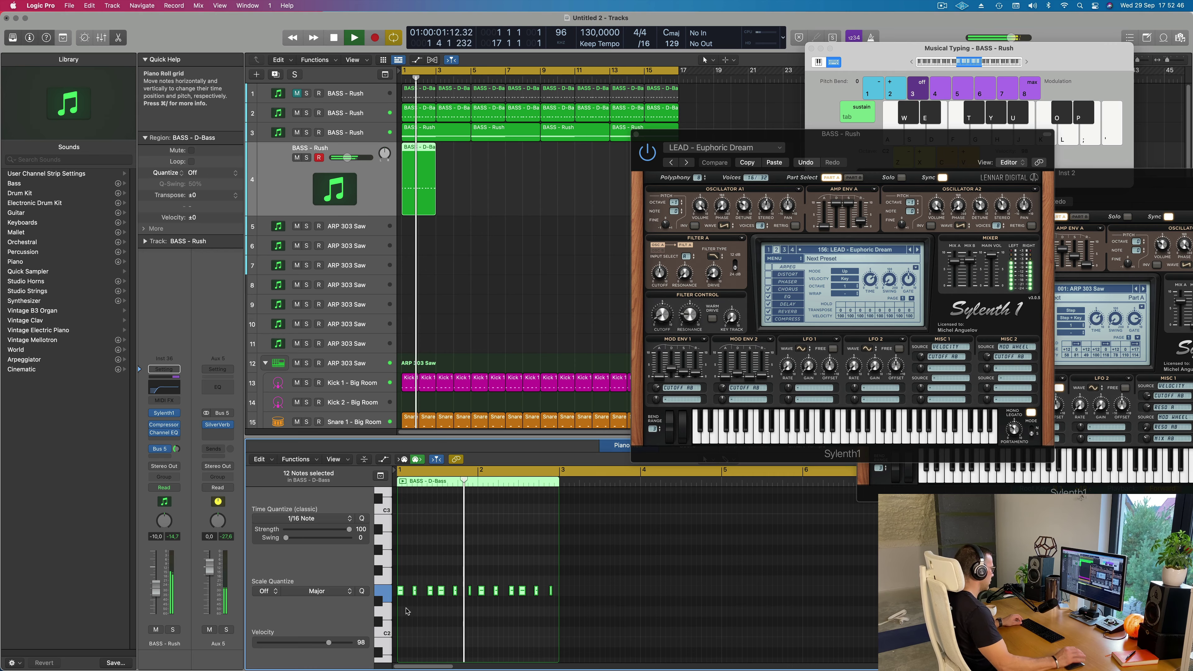
key(shift+alt+Up)
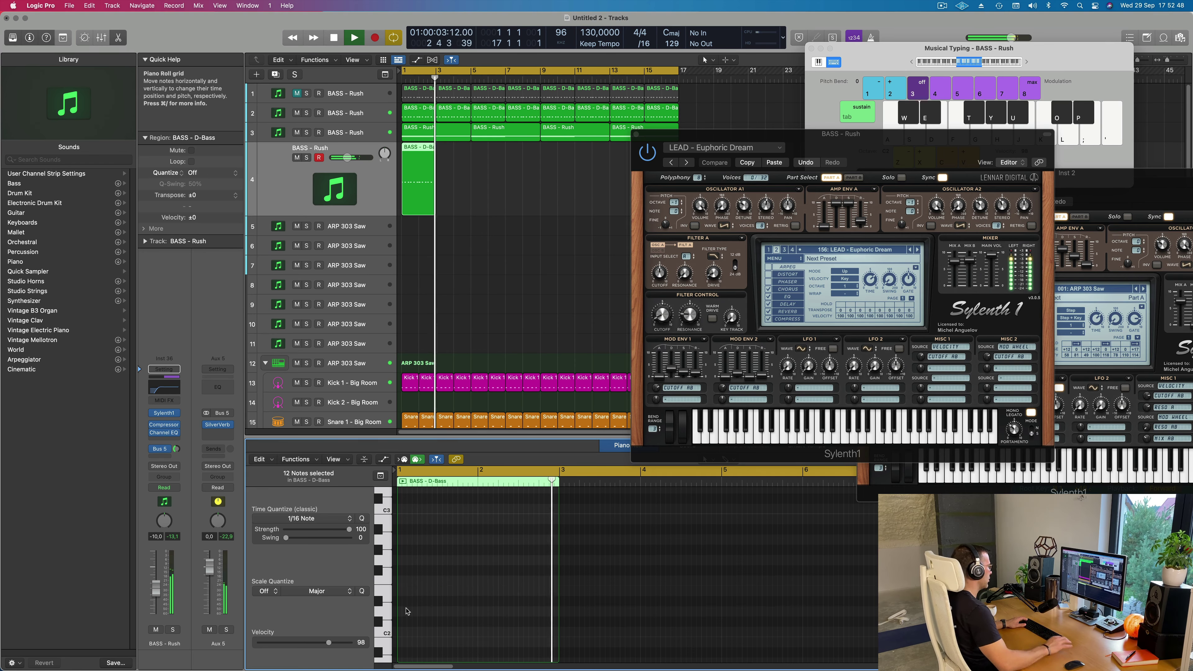
key(space)
scroll(461, 602, up, 3)
key(space)
scroll(462, 601, up, 3)
key(super+Left)
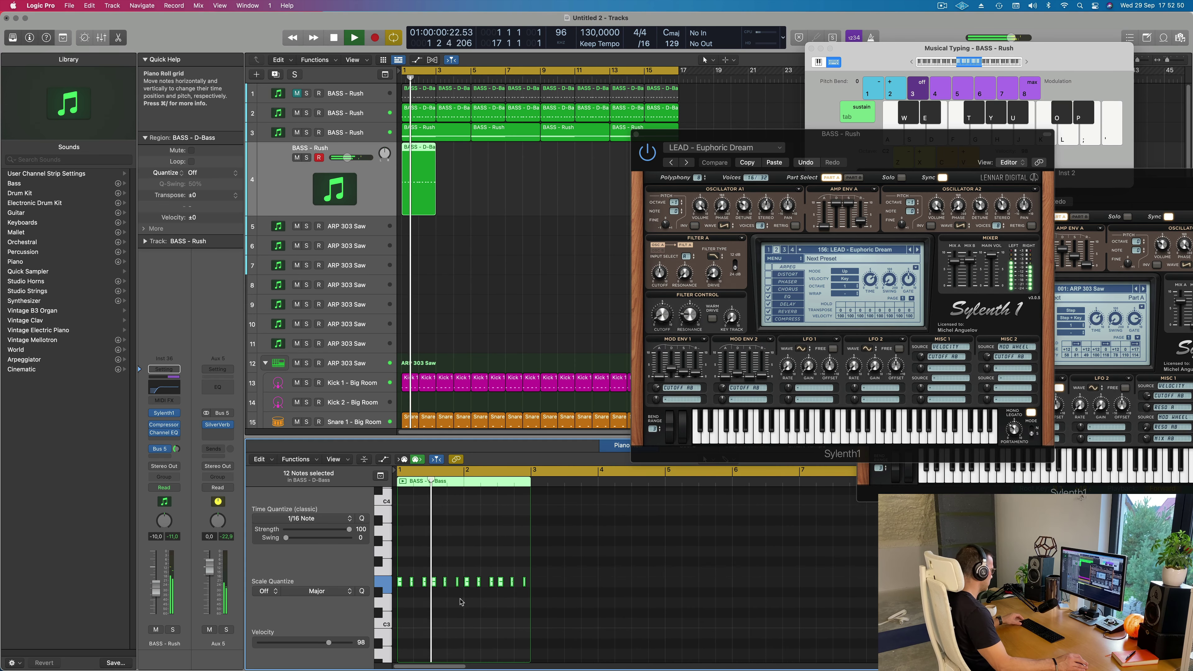
Transpose the copied region's notes down an octave and replay the loop from the beginning.
key(shift+alt+Down)
key(space)
key(space)
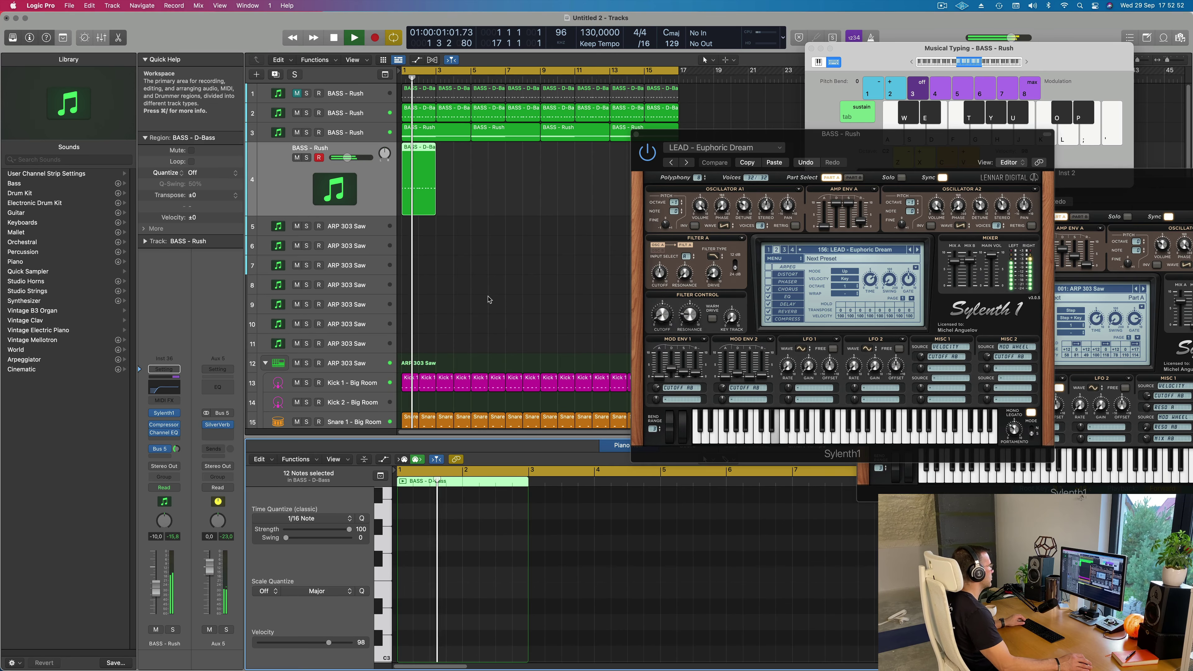
key(space)
key(space)
Repeat the copied D-Bass region seven times along the lead track and play the loop with the Sylenth1 window moved over the arrangement.
drag(498, 188, 392, 208)
key(super+r)
key(super+r)
key(super+r)
key(super+r)
key(super+r)
key(super+r)
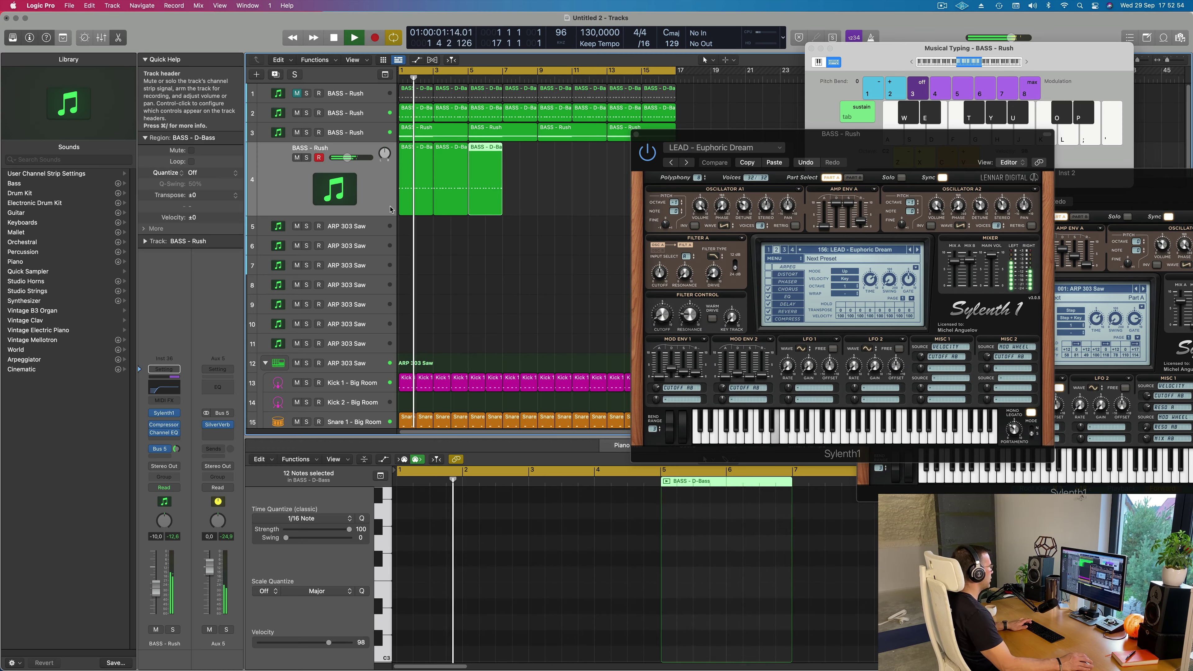
key(super+r)
drag(800, 150, 730, 152)
key(space)
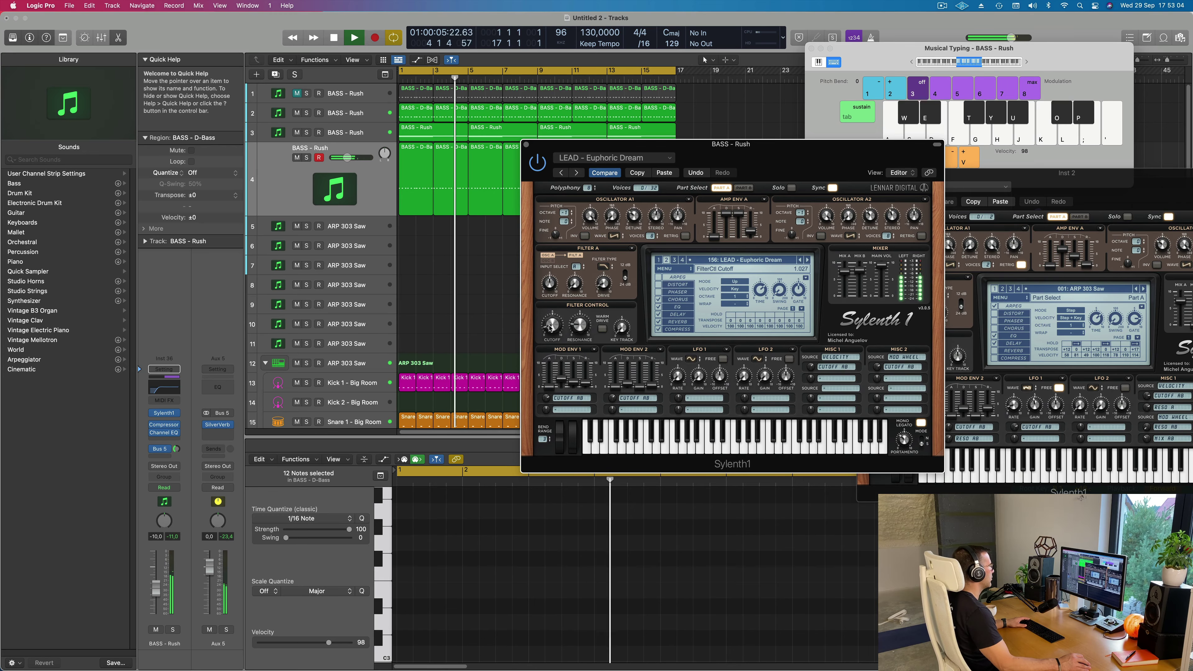
Switch the lead preset to LEAD - Euphoric Lead and set its track volume to -7.2 dB, comparing the track muted and soloed against the loop.
click(807, 261)
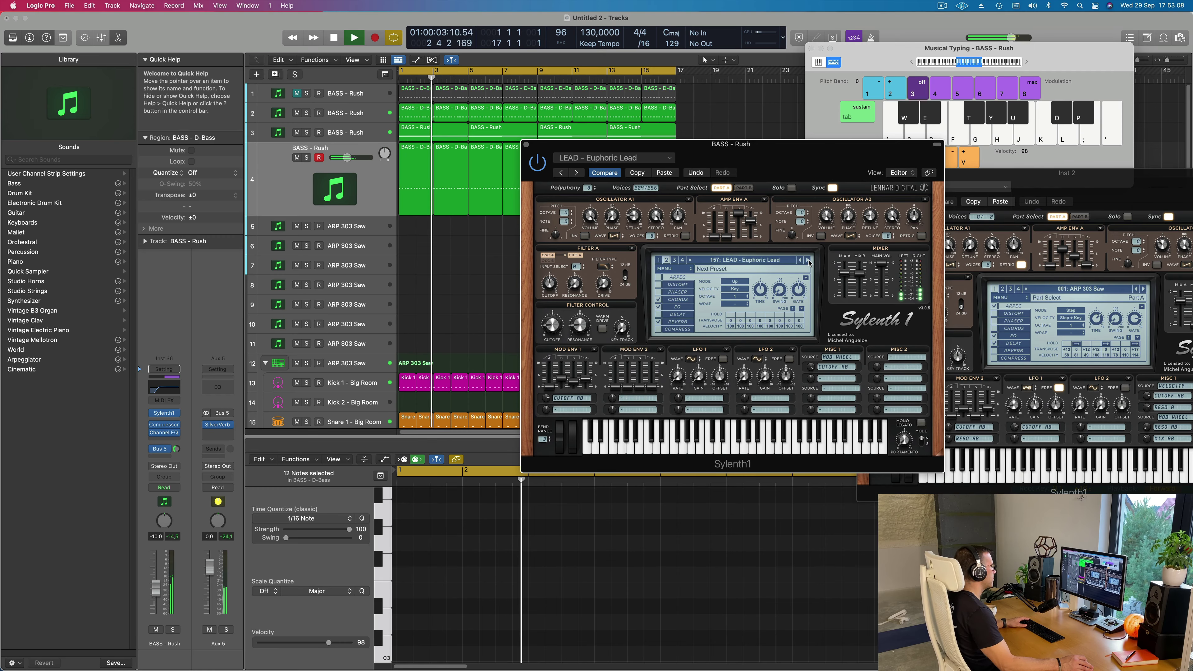
key(Return)
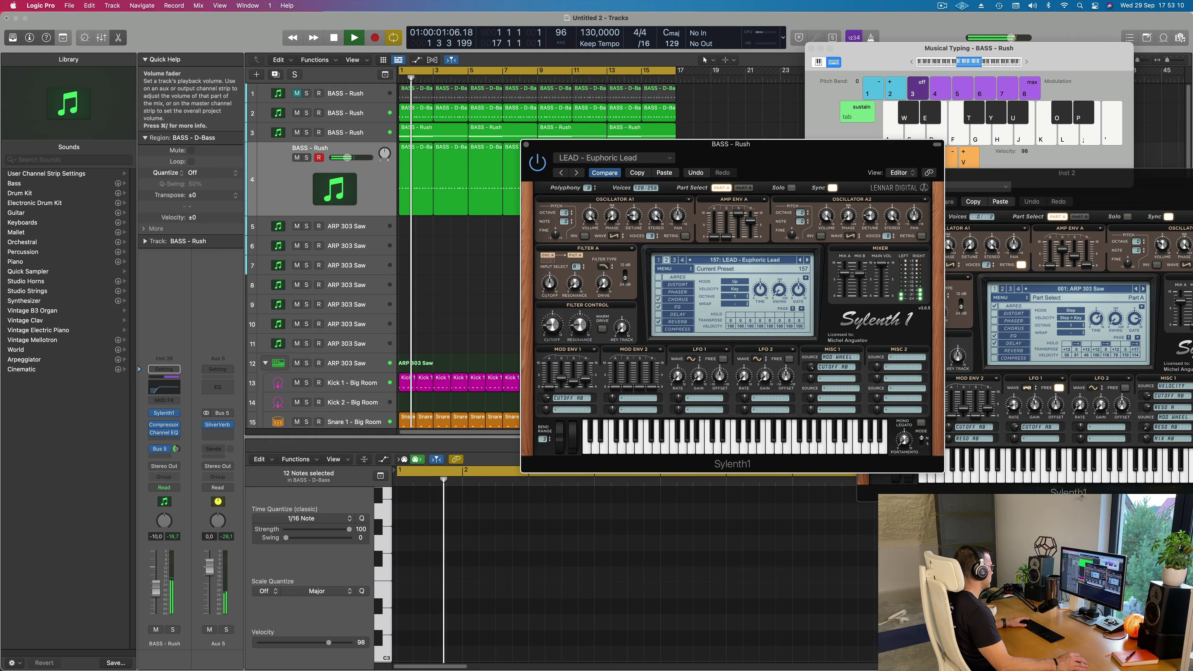
drag(156, 589, 156, 585)
click(156, 631)
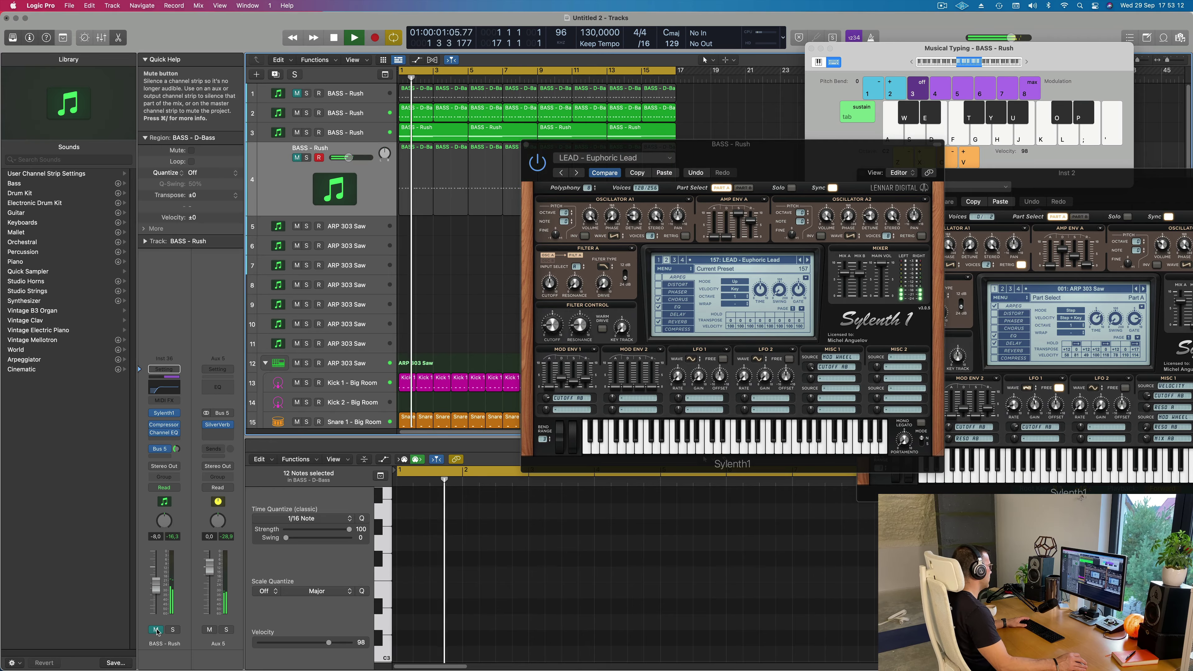
click(156, 630)
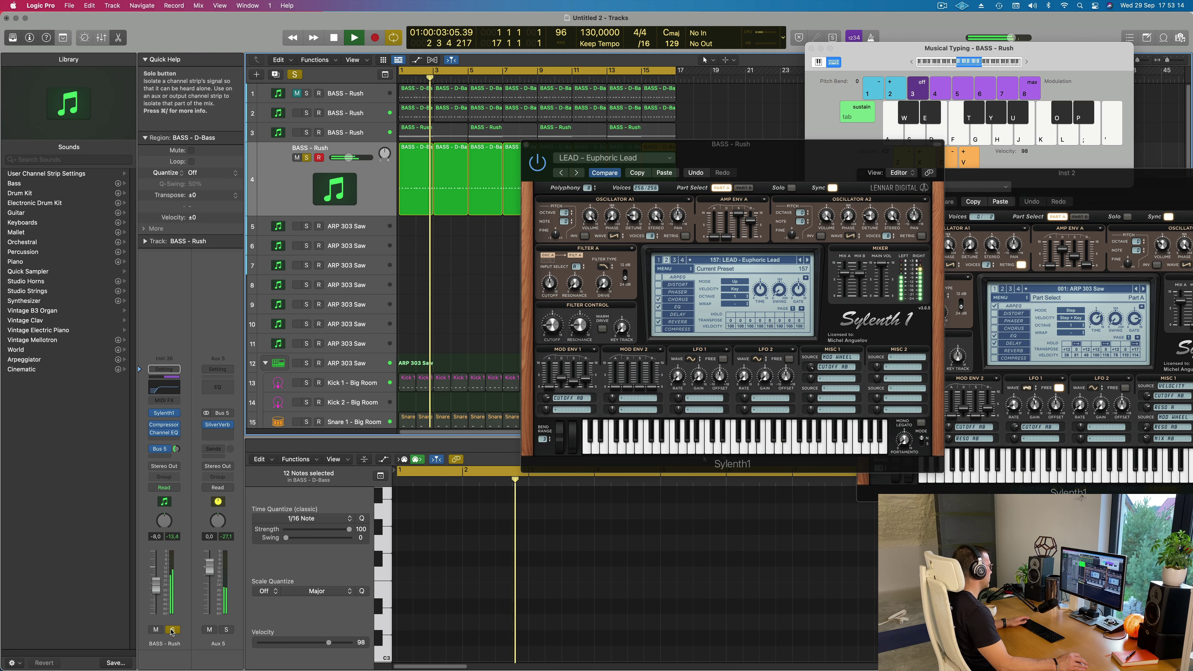
key(Return)
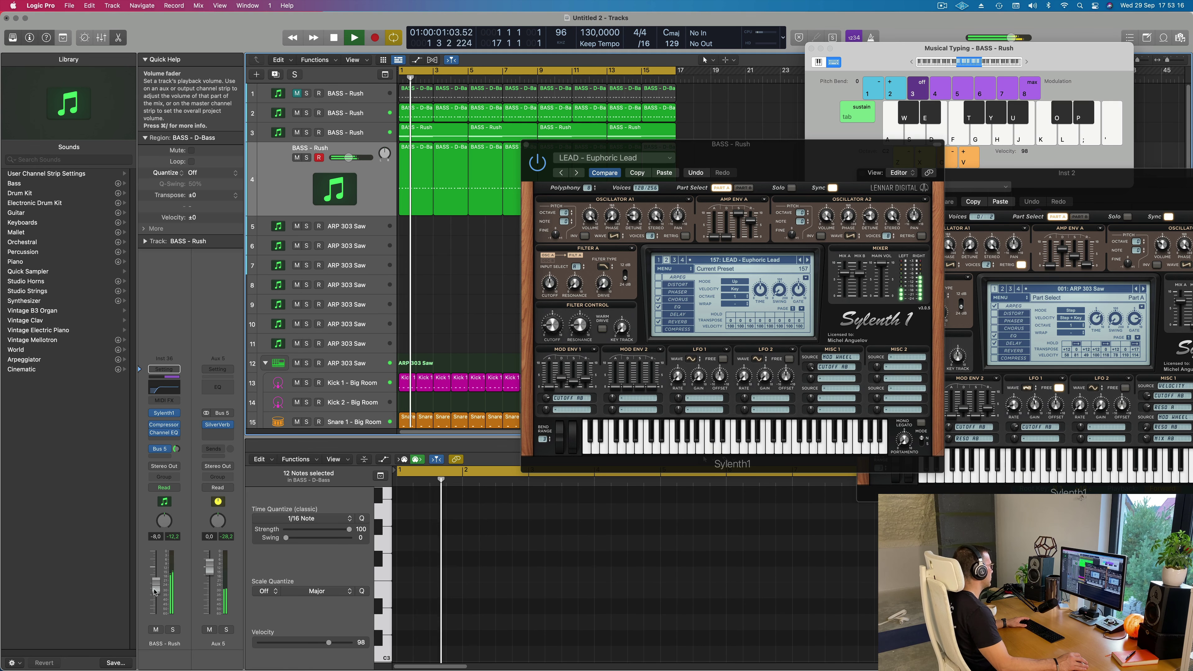
drag(155, 593, 155, 591)
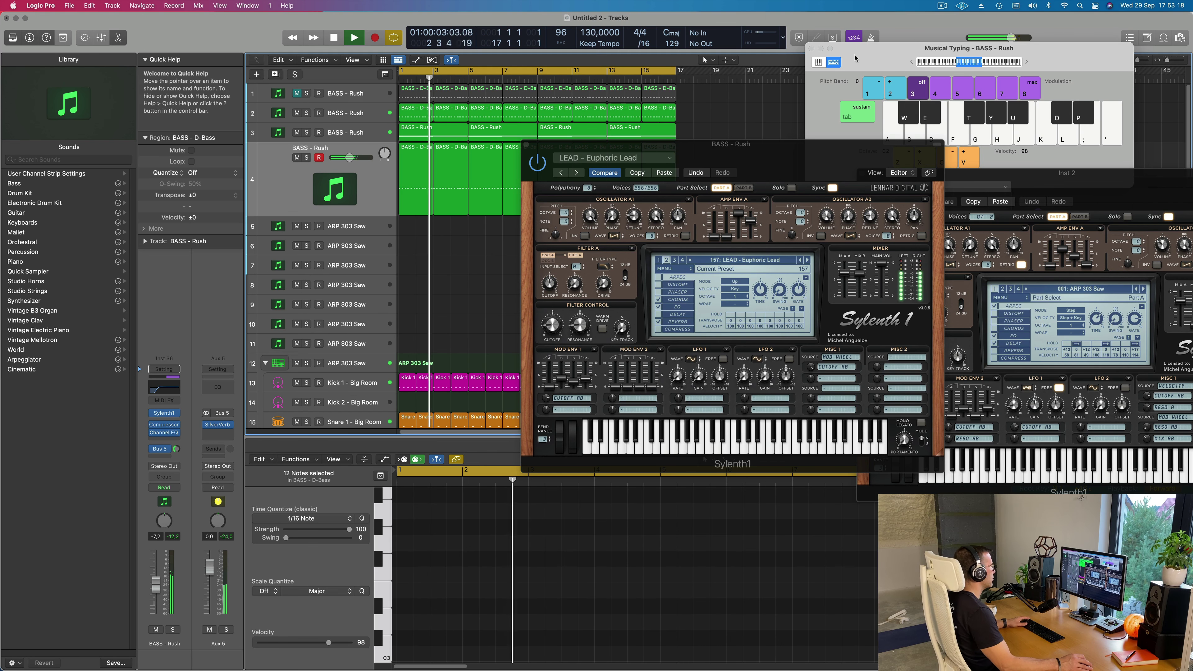
Close the lead's Sylenth1 window, replay the loop from the start and duplicate the lead track with the same settings.
mouse_move(540, 147)
mouse_down()
mouse_move(626, 135)
mouse_move(546, 141)
mouse_up()
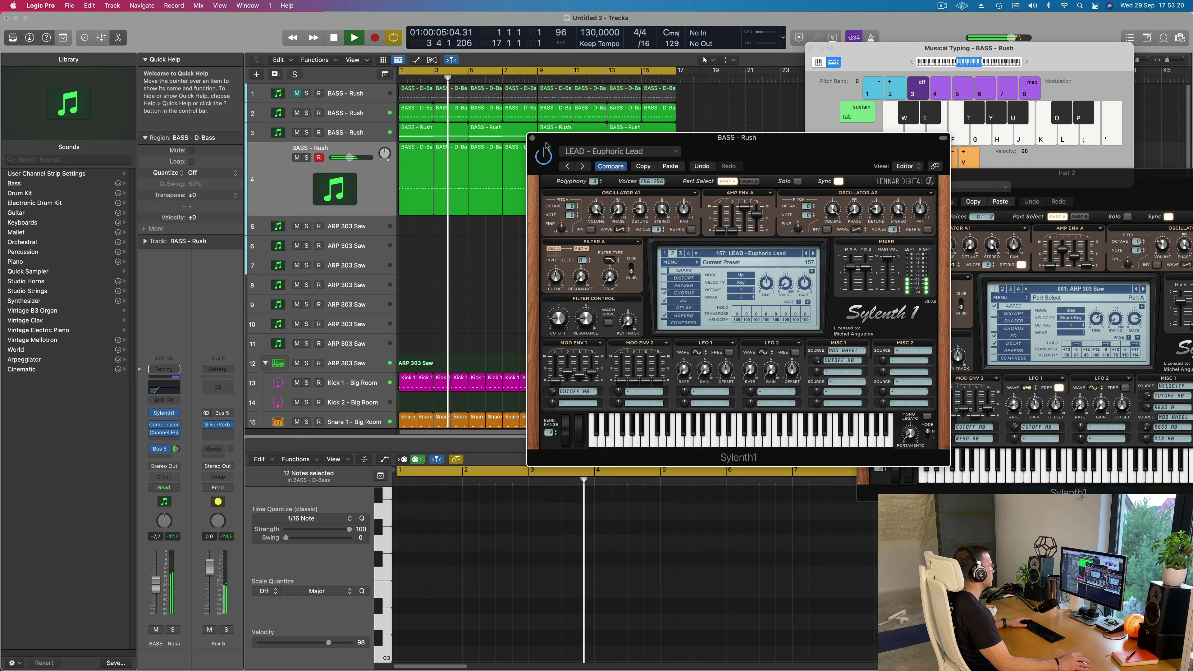
click(532, 138)
click(488, 262)
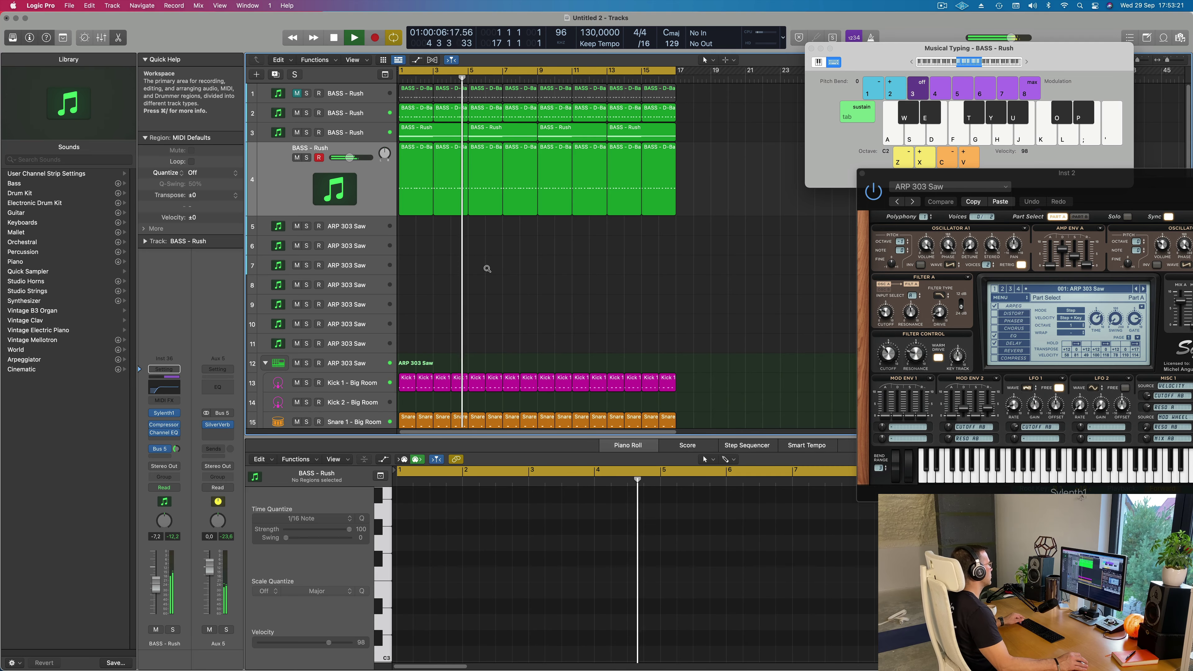
click(371, 182)
key(Return)
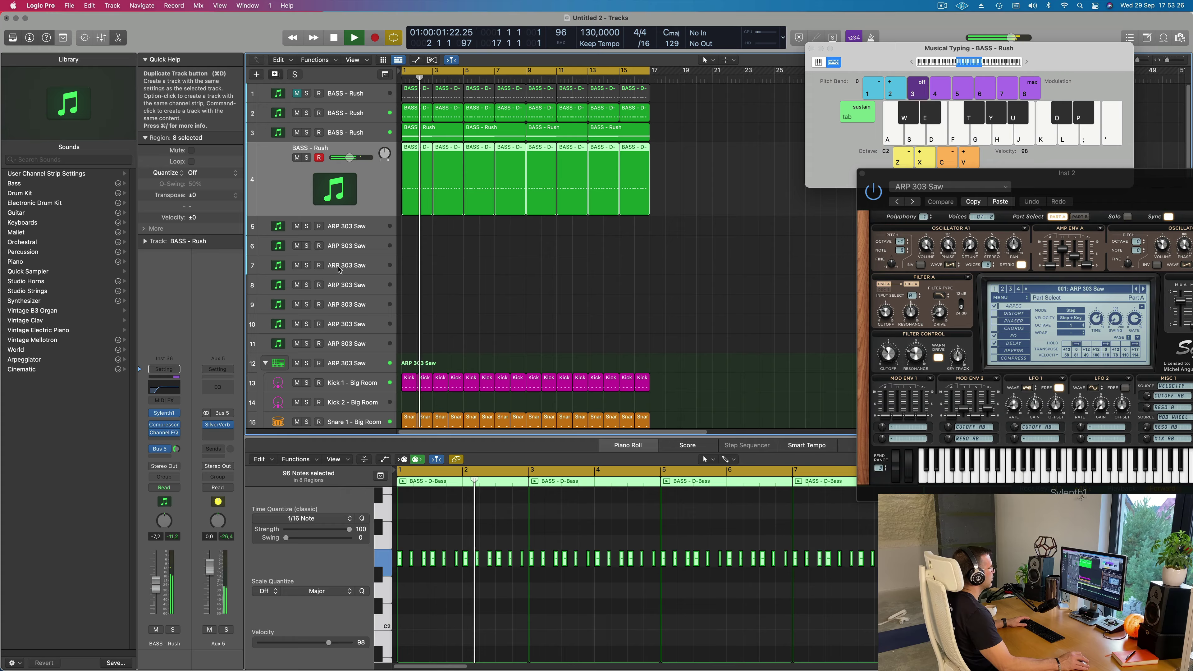
key(super+d)
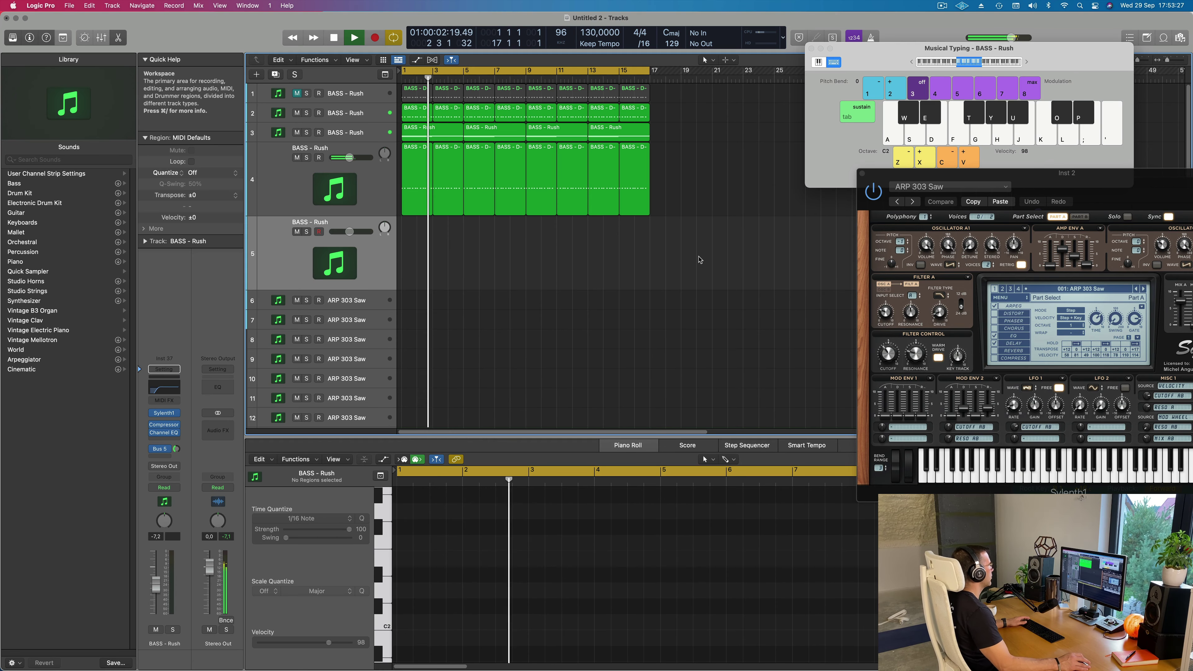
Show the Sylenth1 instrument of the duplicated track and load preset 245: LEAD - Yellow Stuff.
click(177, 413)
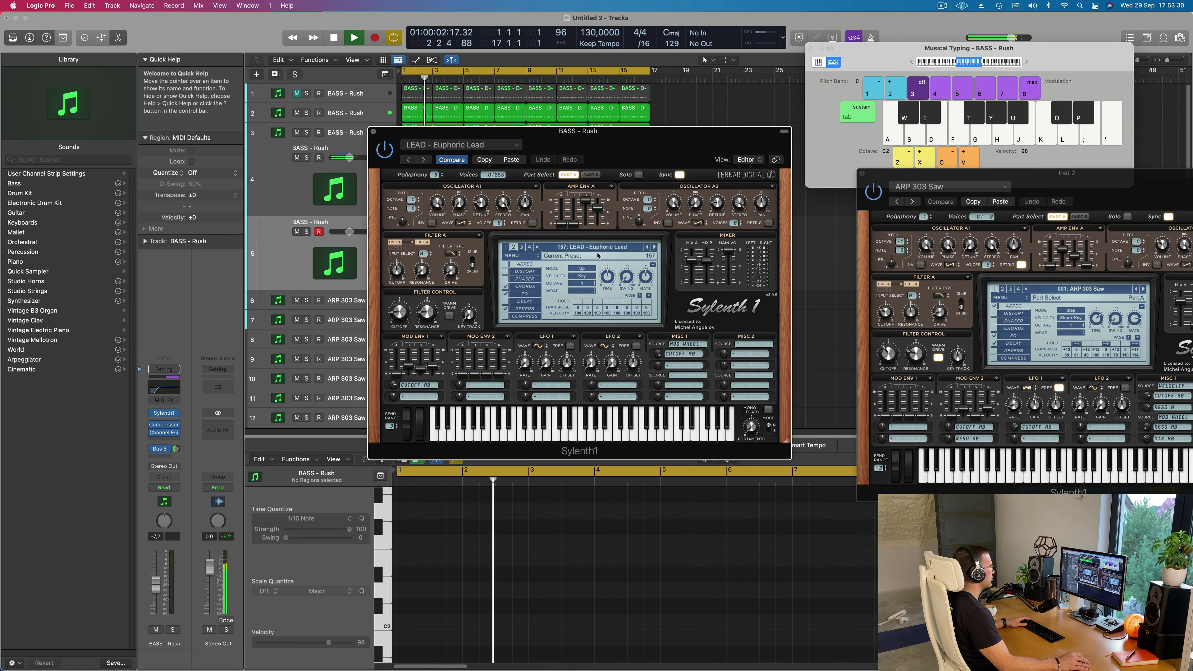
click(620, 251)
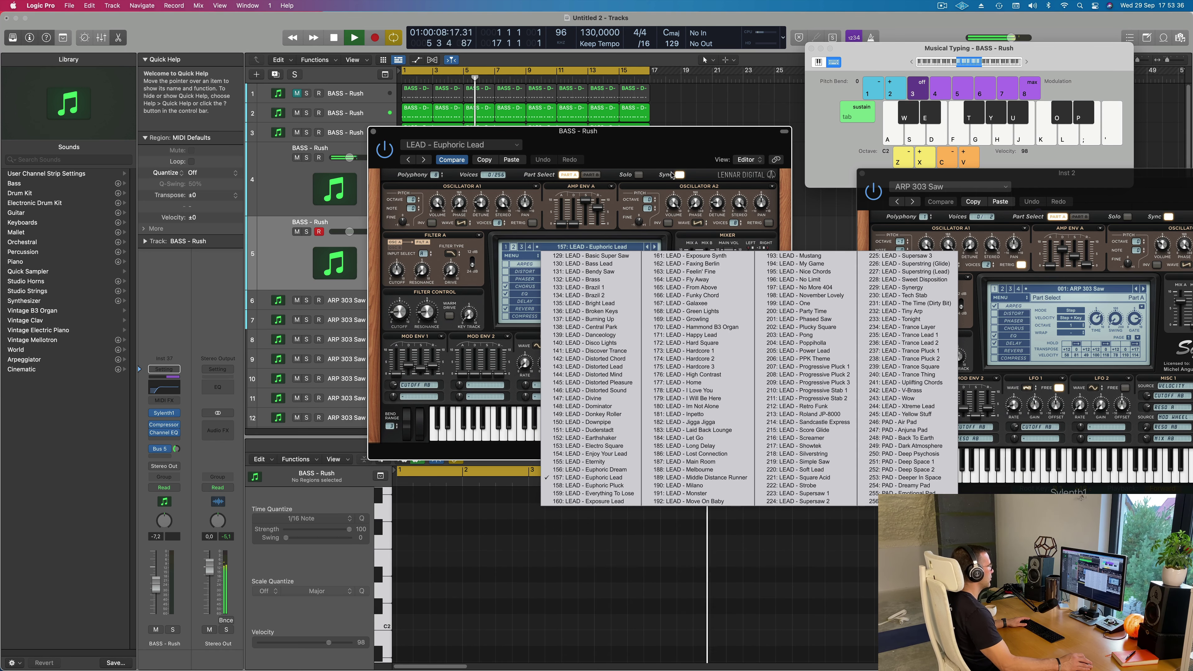
click(558, 173)
click(606, 250)
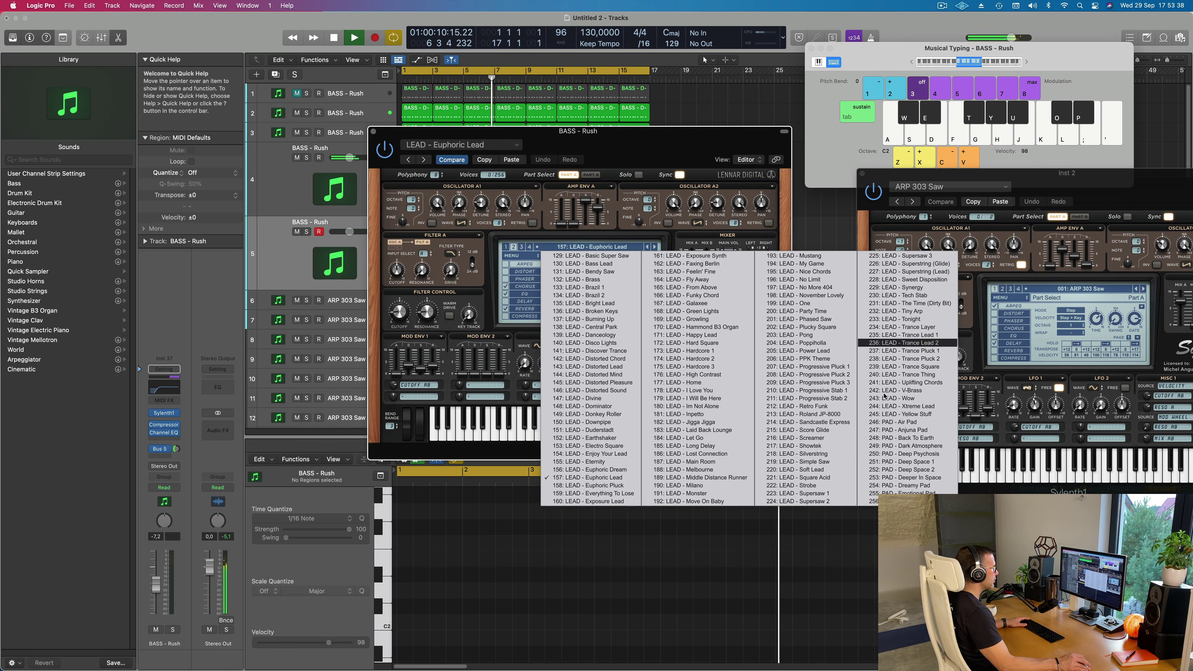
click(913, 415)
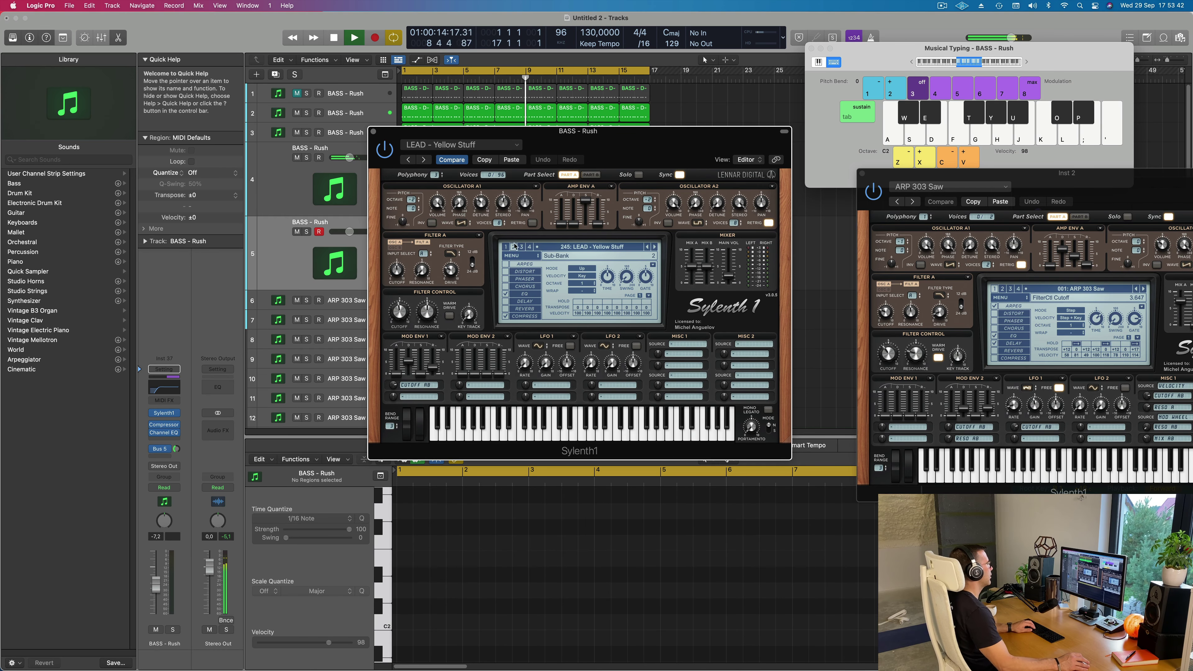
Audition LEAD - Yellow Stuff by playing notes over the loop, with the synth window moved aside and the Bus 5 send shown.
key(k)
drag(657, 146, 711, 151)
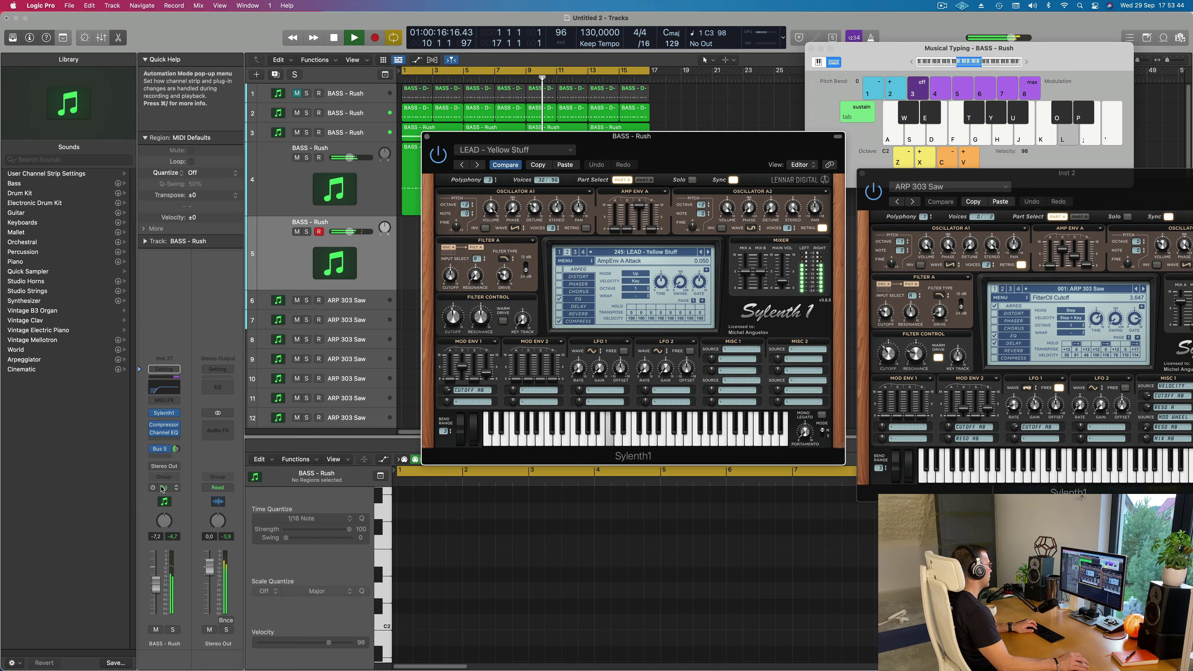
click(176, 450)
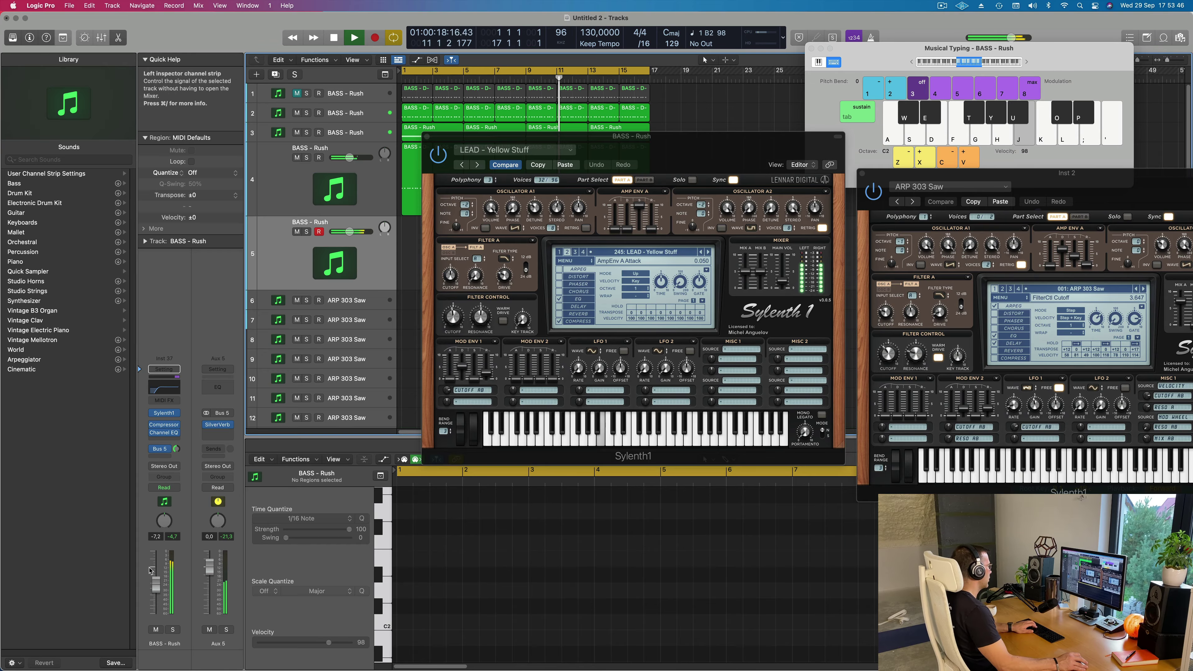
key(k)
key(g)
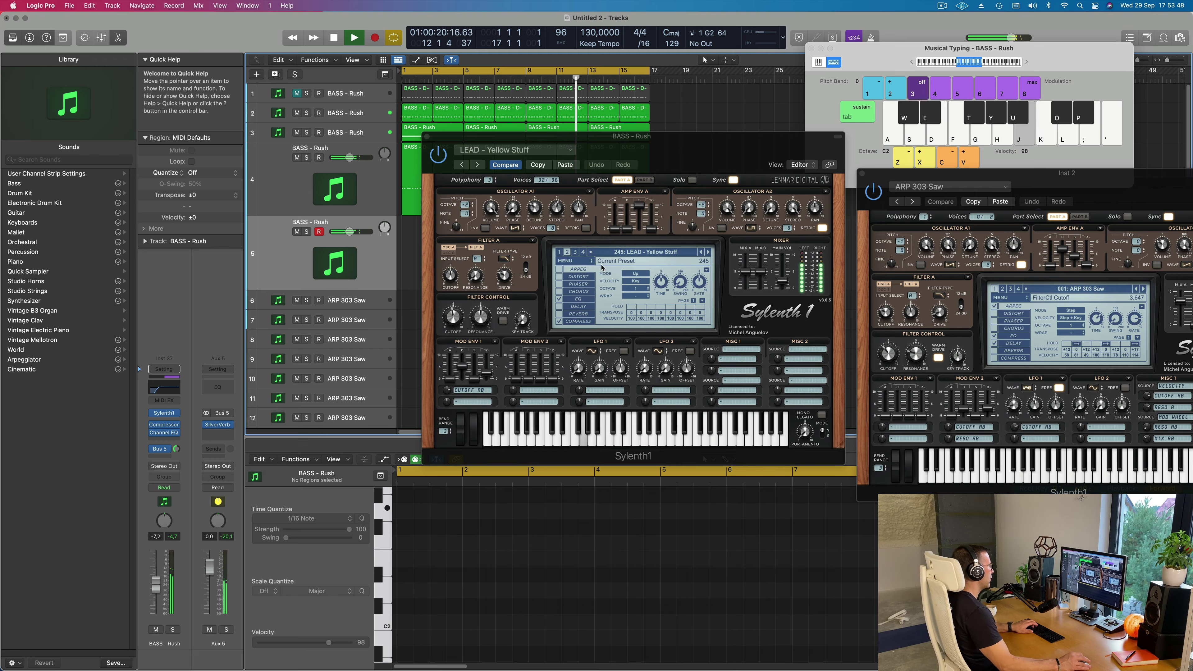
Go back through the presets to LEAD - Xtreme Lead and LEAD - Wow, playing notes to audition each.
click(702, 253)
key(l)
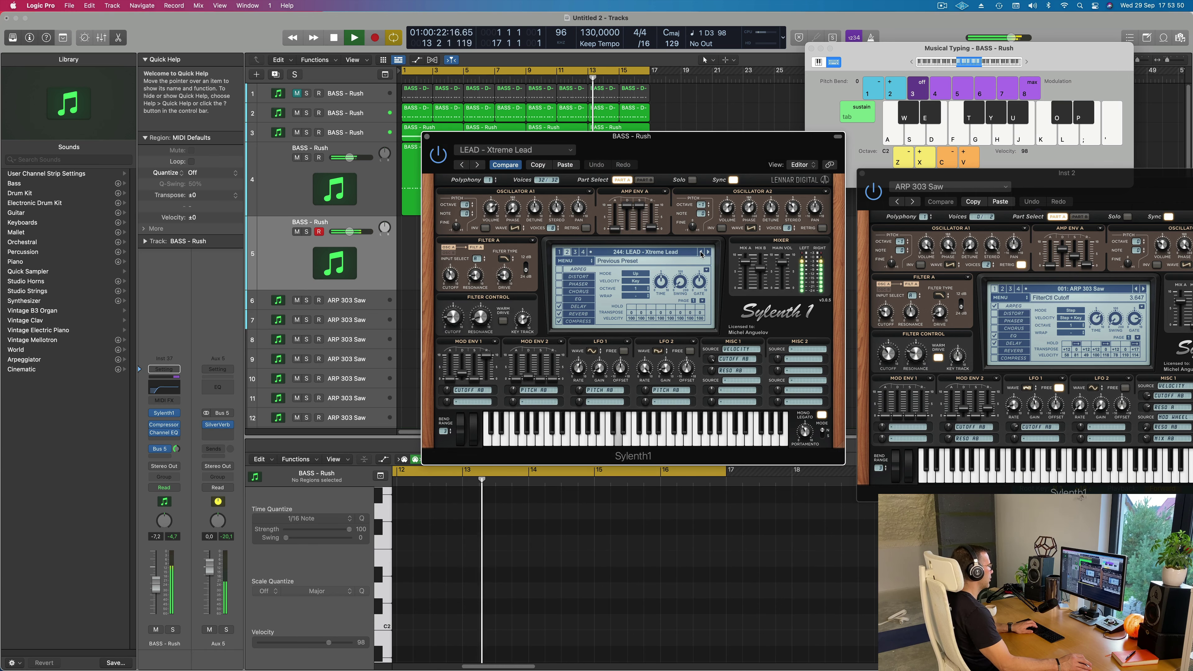
key(j)
click(701, 252)
key(k)
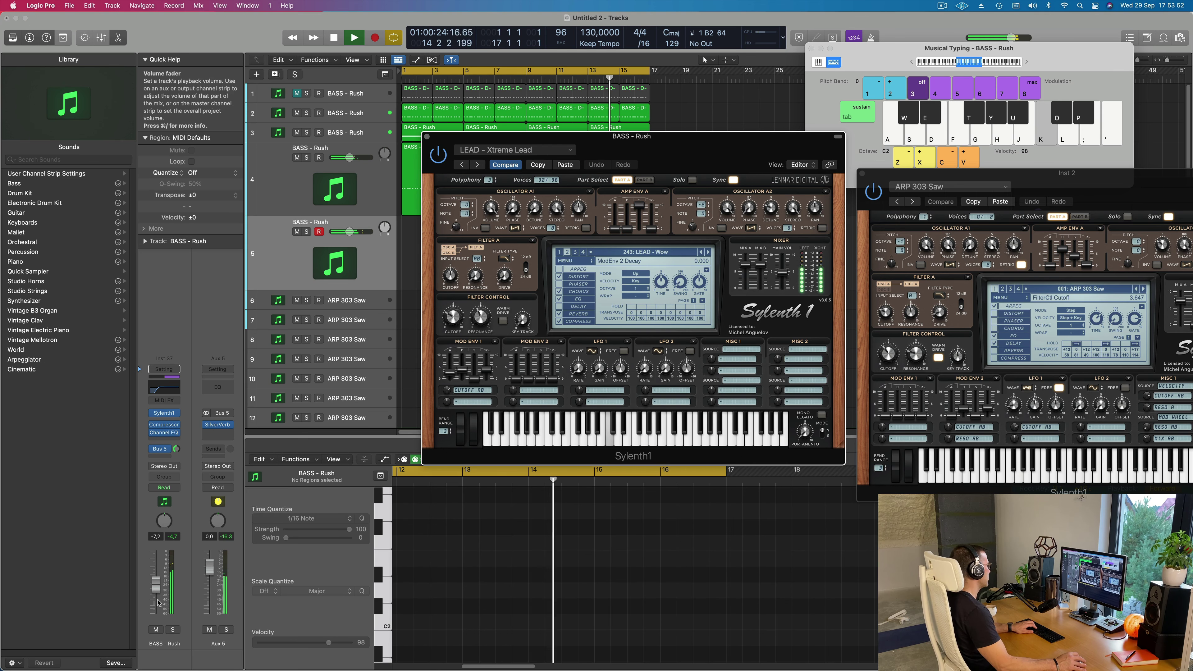
Lower the new track's volume to -14.4 dB and its Bus 5 send to about -10.1 dB while playing notes.
drag(156, 590, 156, 595)
key(j)
key(k)
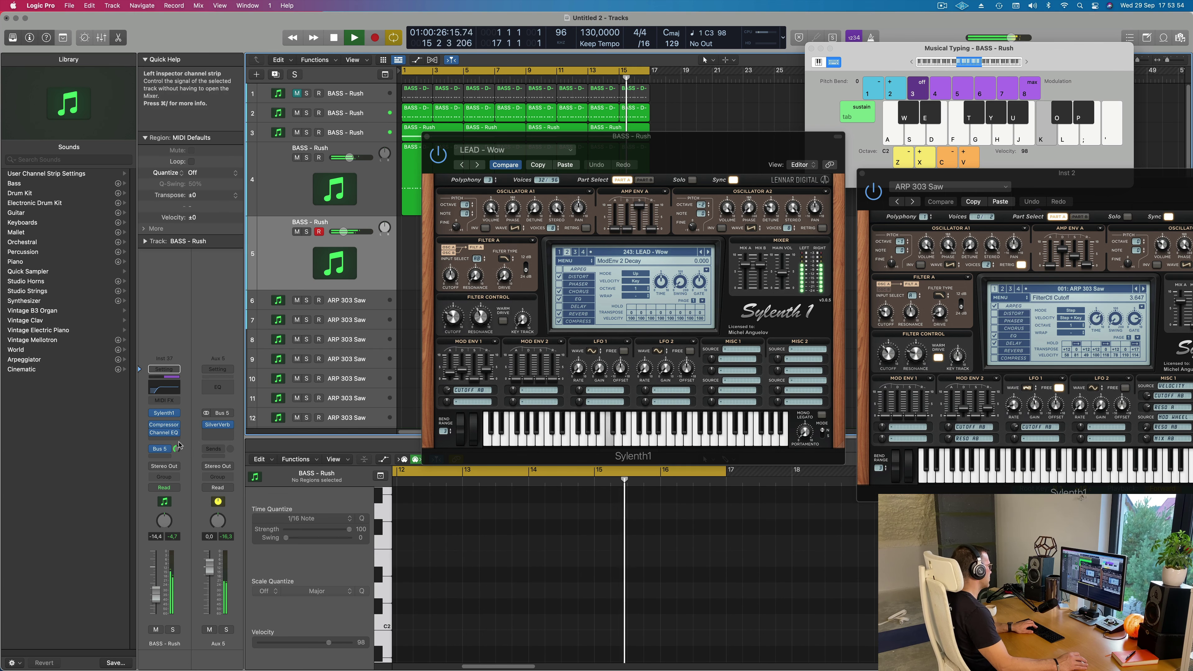
drag(176, 449, 176, 455)
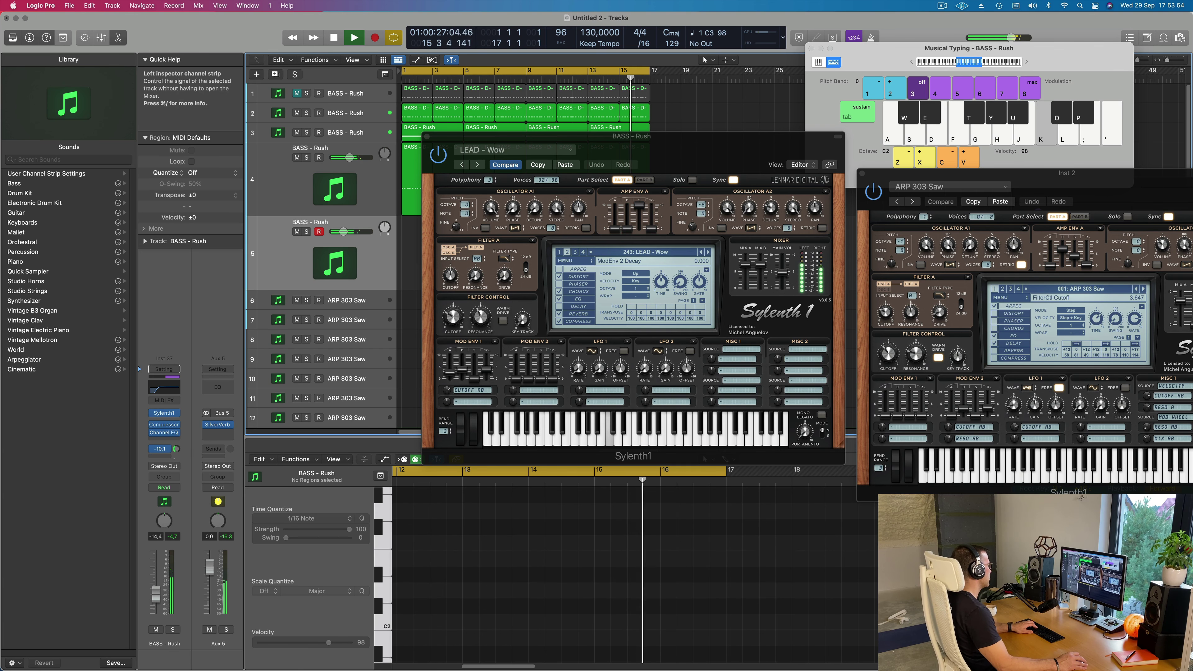
Go back through the V-Brass and Uplifting Chords presets to LEAD - Trance Thing and raise the track volume to -5.7 dB.
click(701, 252)
click(700, 252)
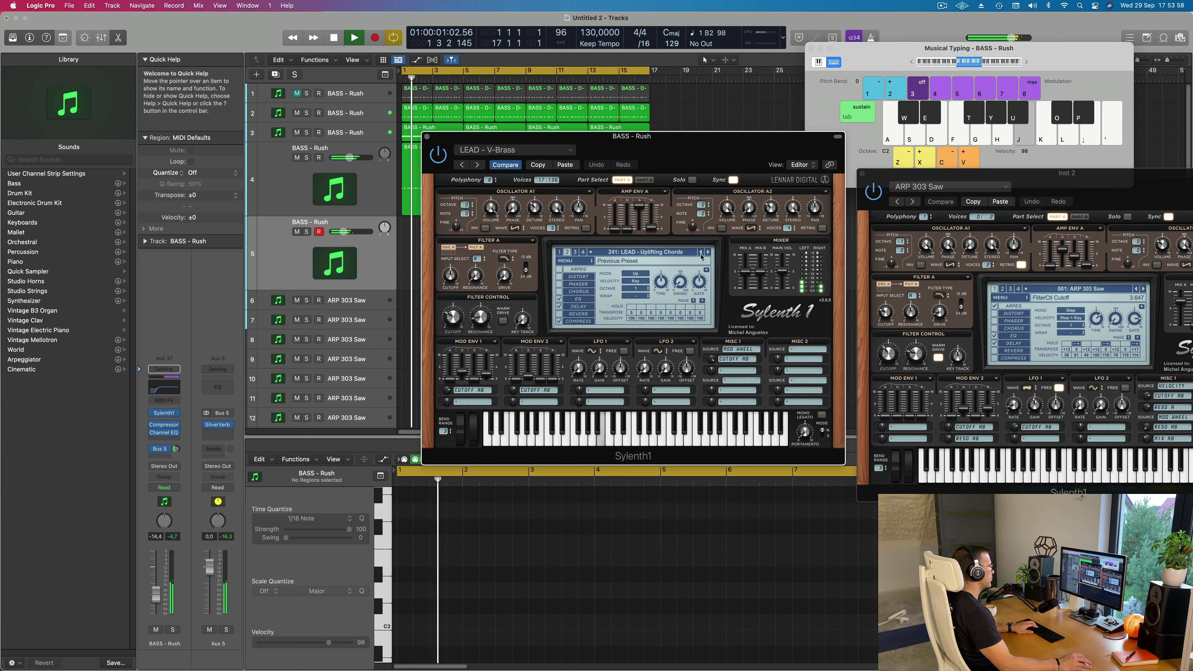
click(701, 252)
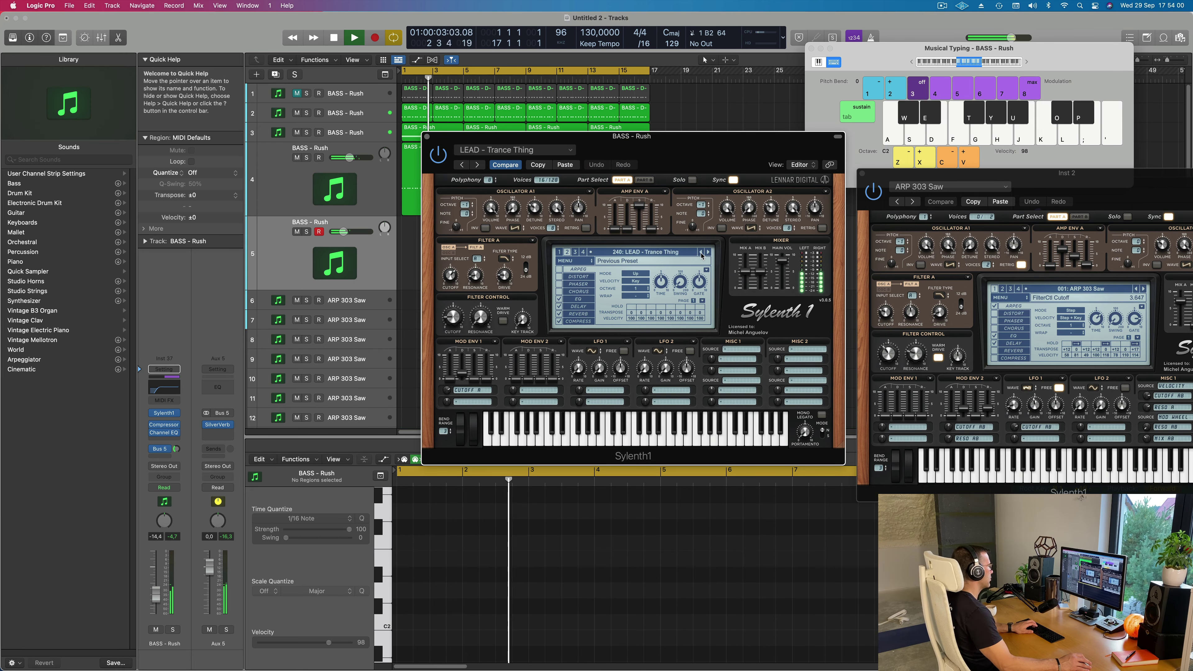
drag(156, 594, 160, 576)
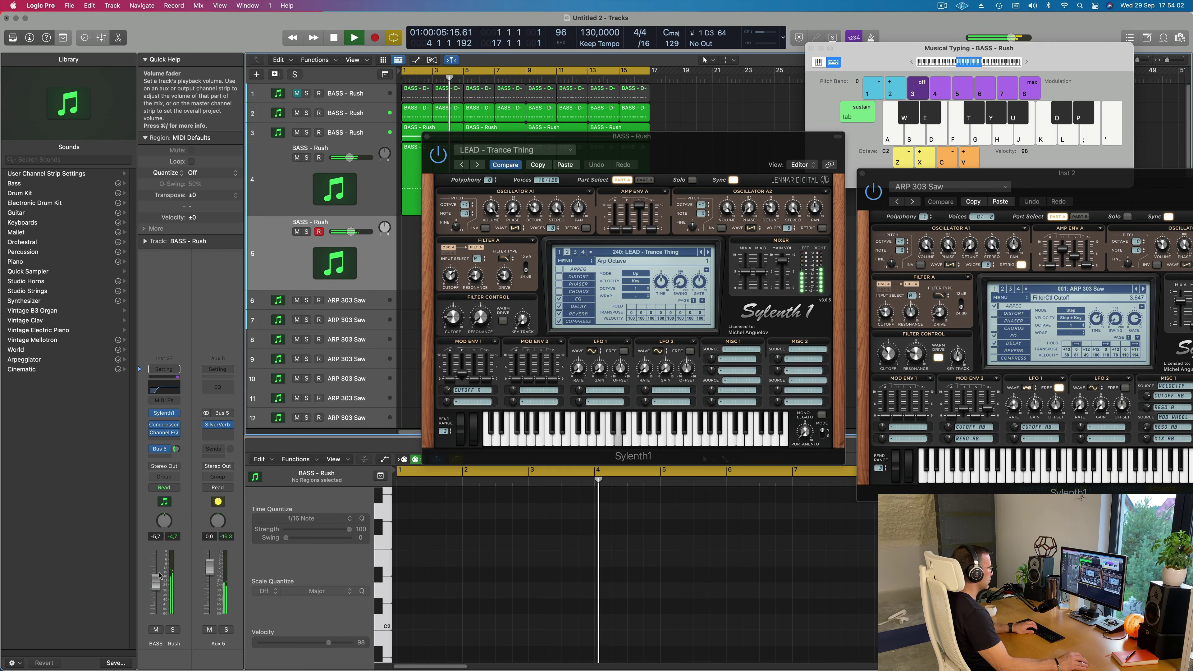
Raise the Musical Typing octave to C3 and try preset 239: LEAD - Trance Square with the track volume lowered to -15.4 dB.
click(1027, 63)
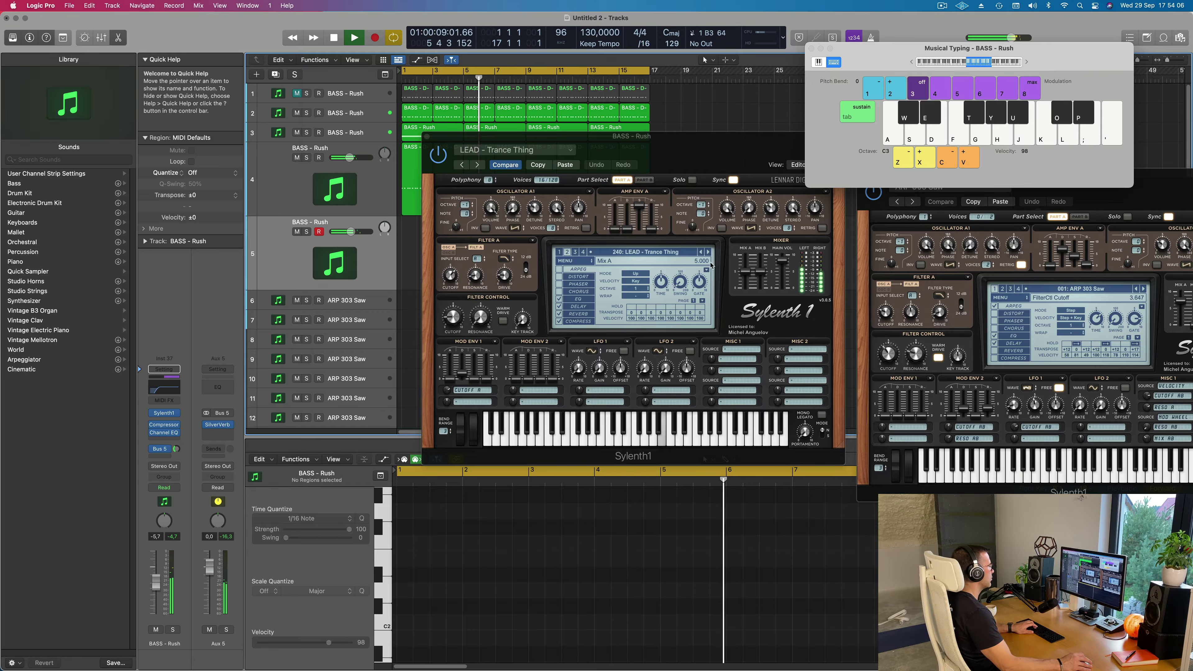
click(701, 253)
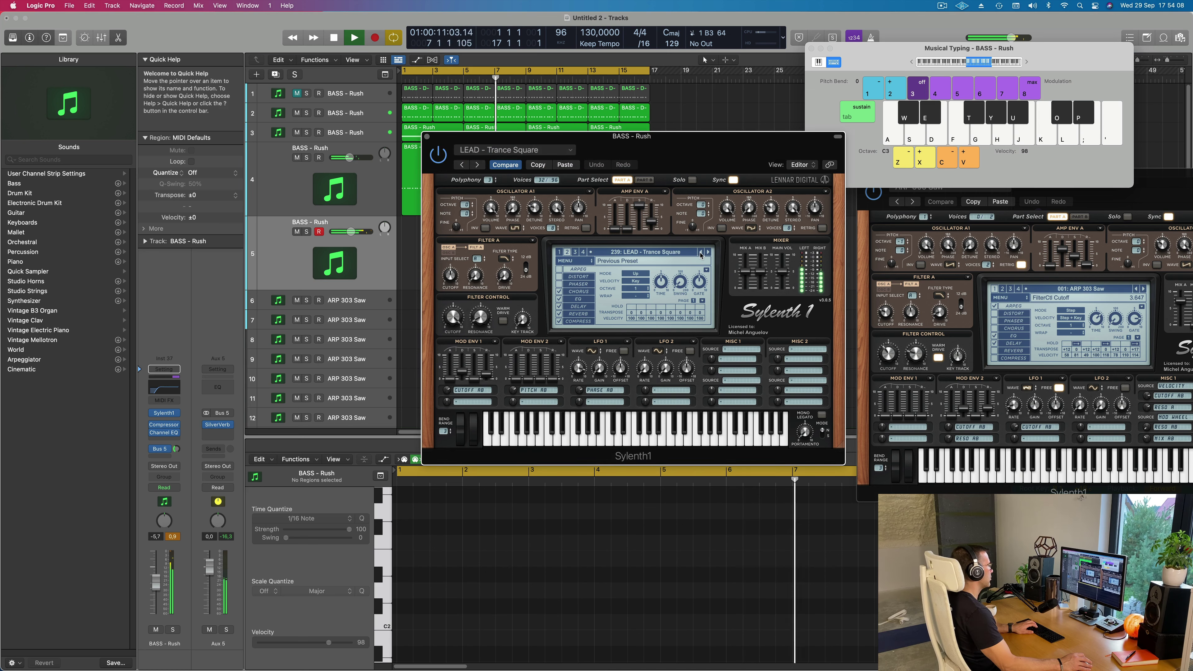
drag(156, 592, 157, 601)
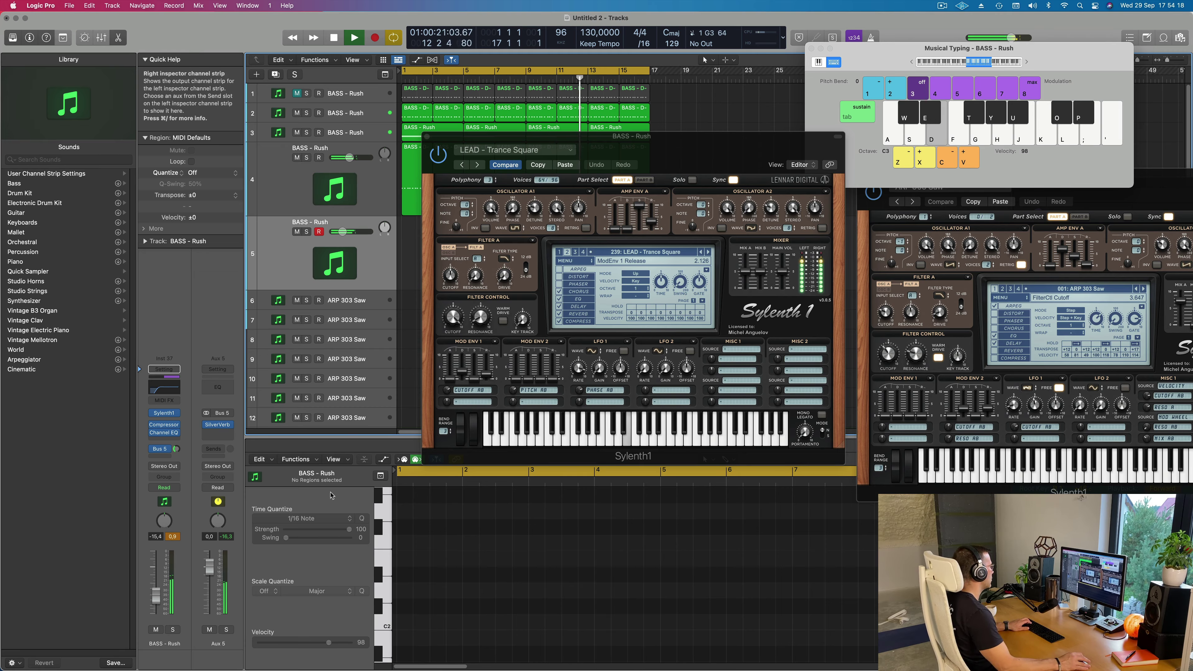
Adjust the Trance Square preset's filter control cutoff to about 5.4 and play a note to test the sound.
click(453, 319)
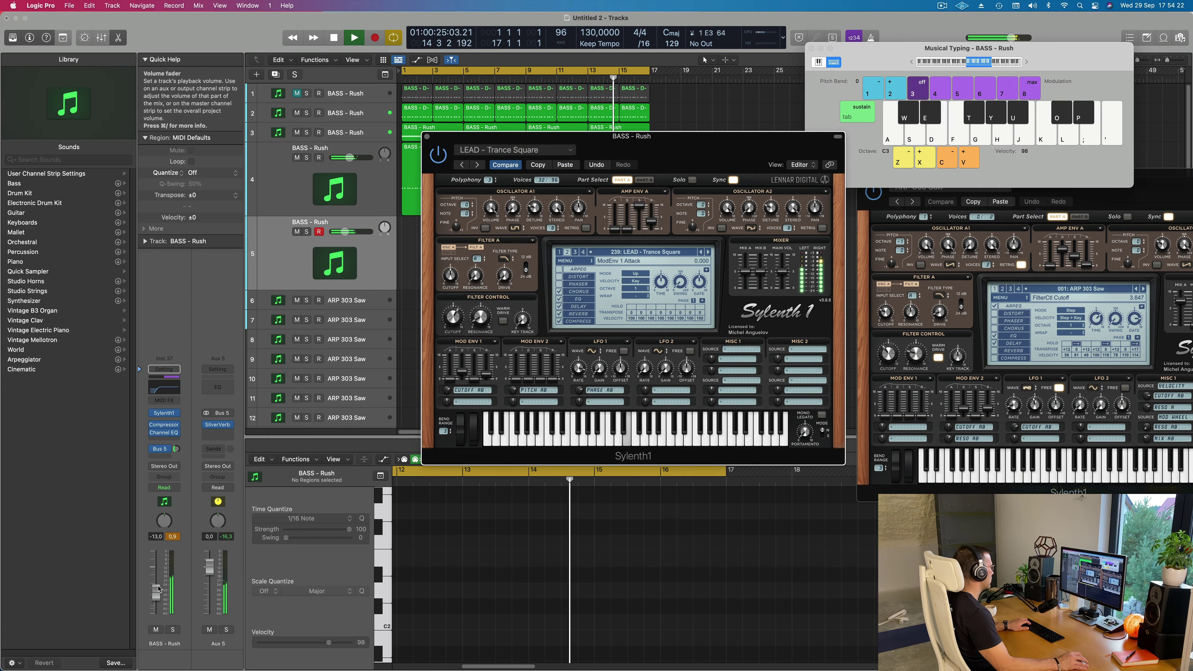
drag(452, 319, 451, 330)
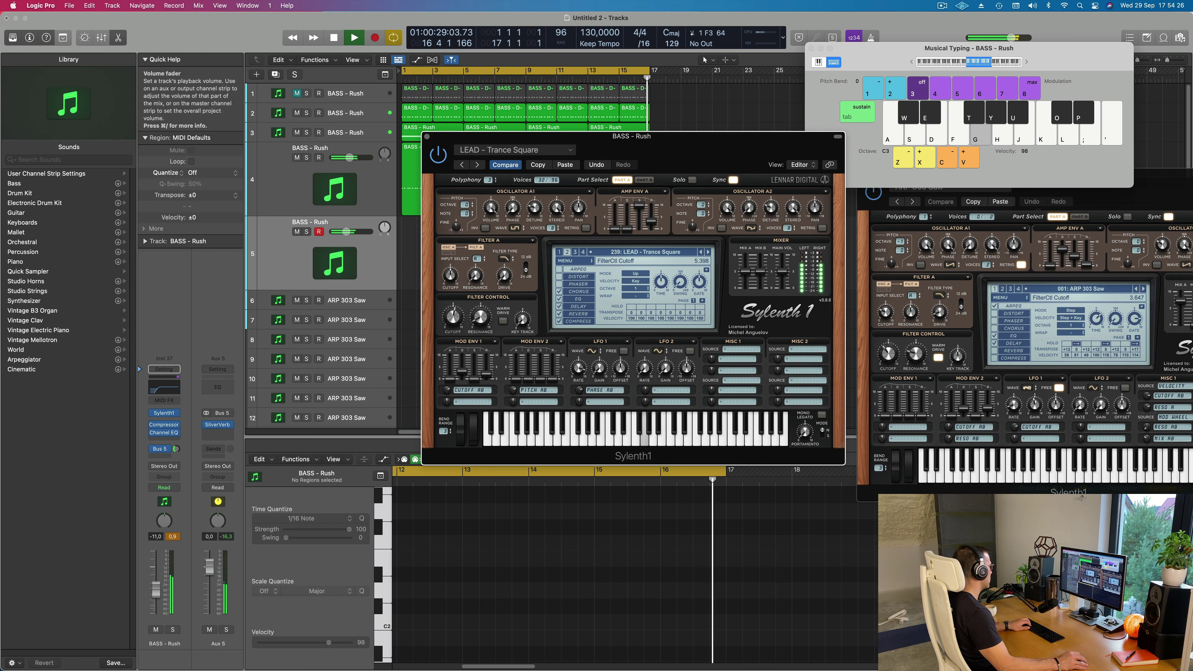
click(479, 301)
key(d)
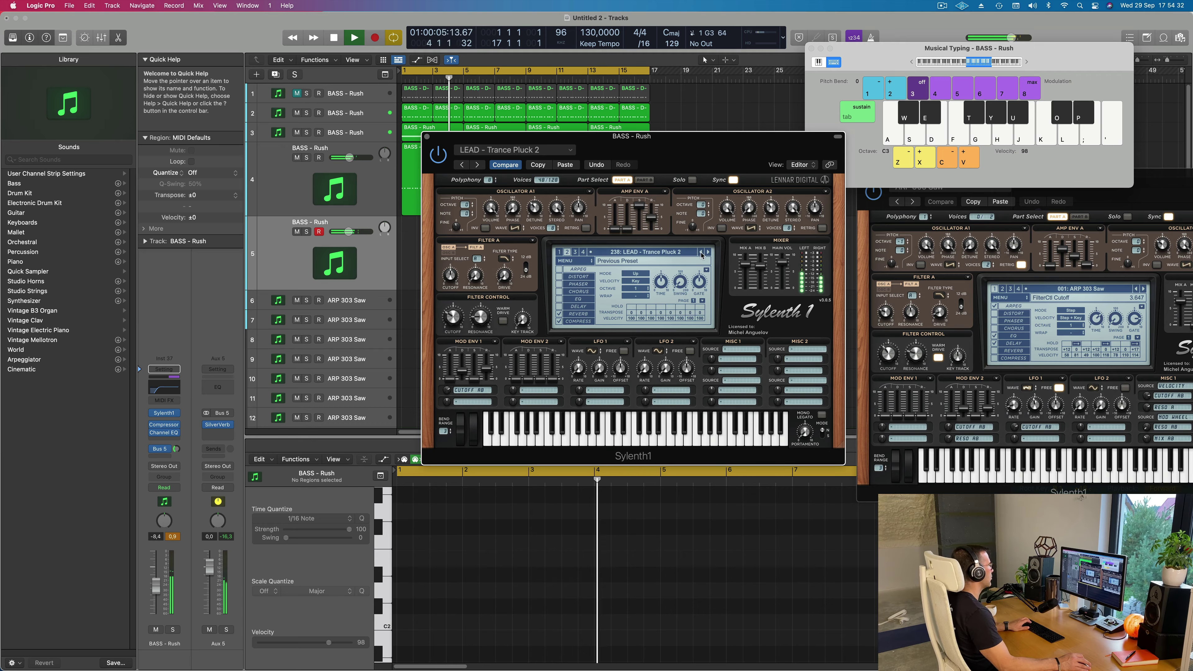
Go back through the trance lead presets and settle on 234: LEAD - Trance Layer.
click(702, 253)
click(701, 253)
click(701, 253)
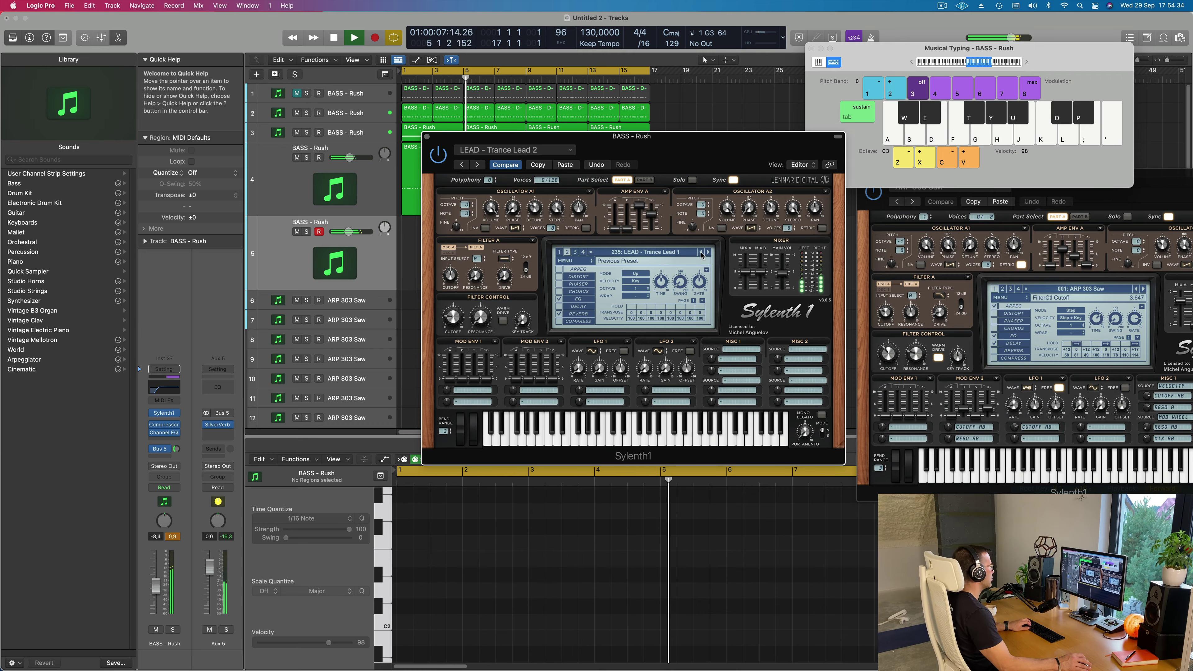
click(701, 253)
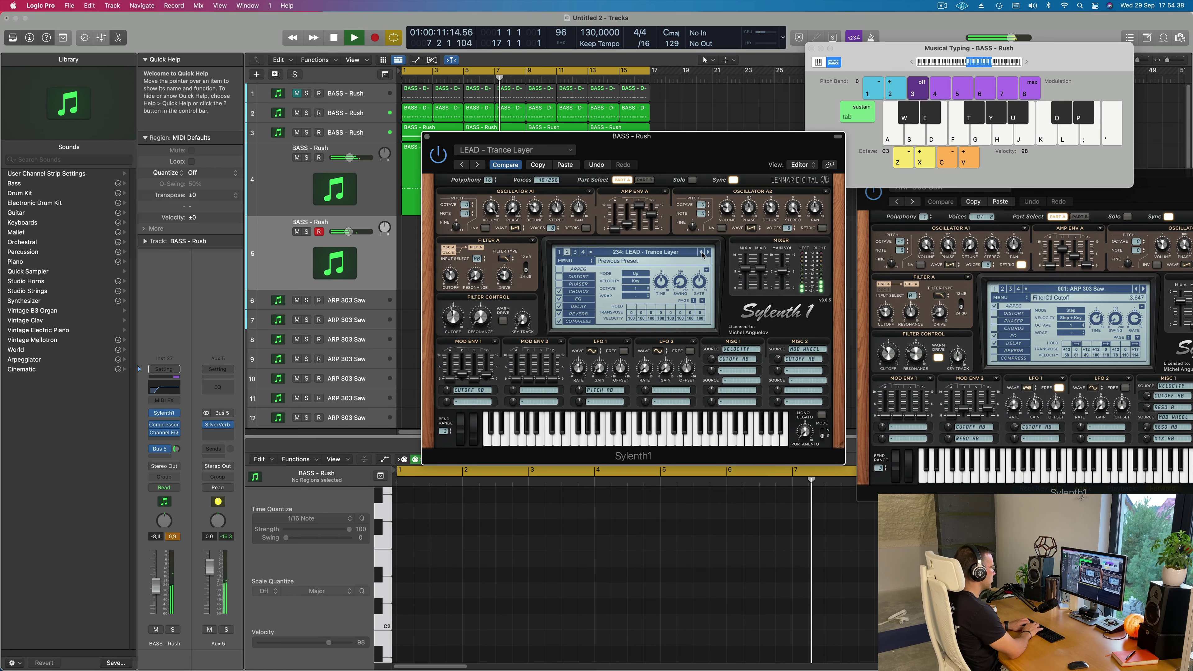
Try notes over the loop and record a lead of repeated E3 notes with occasional higher notes on track 5, from bar 5 to about bar 9.
key(g)
key(g)
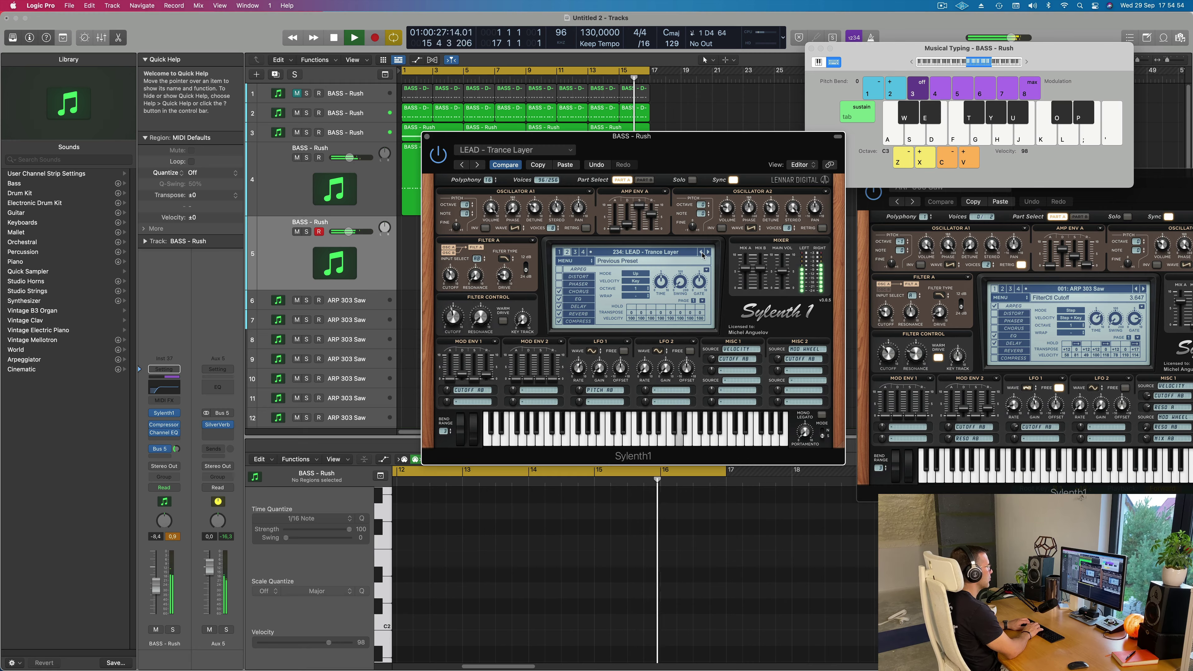
key(semicolon)
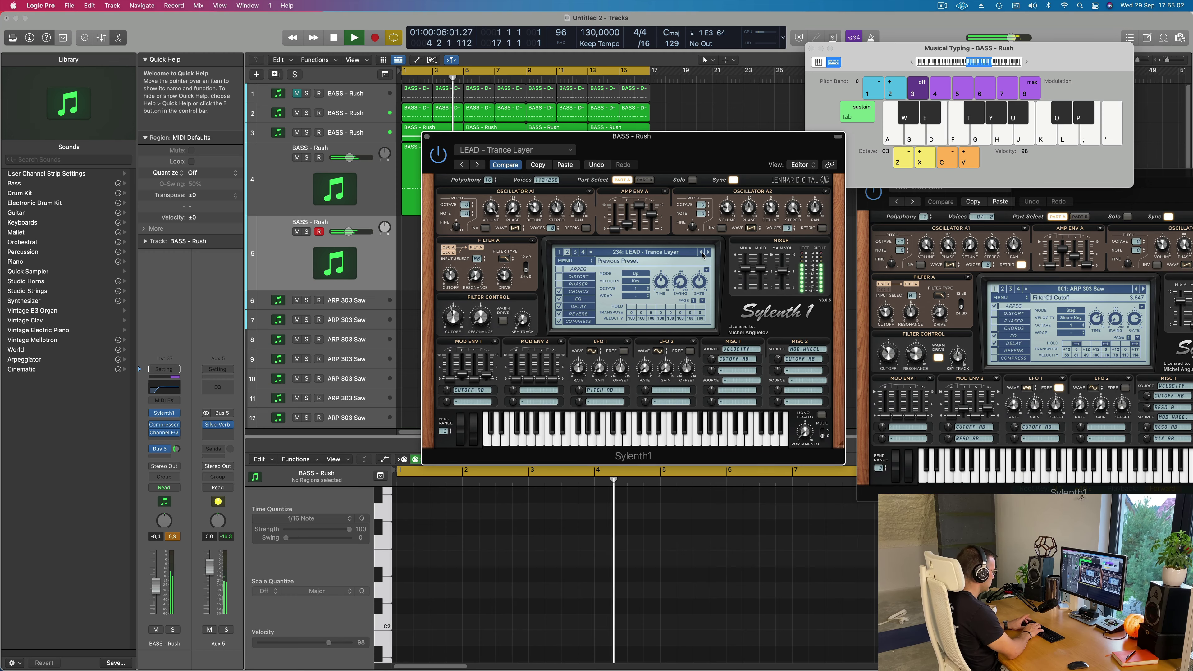
key(d)
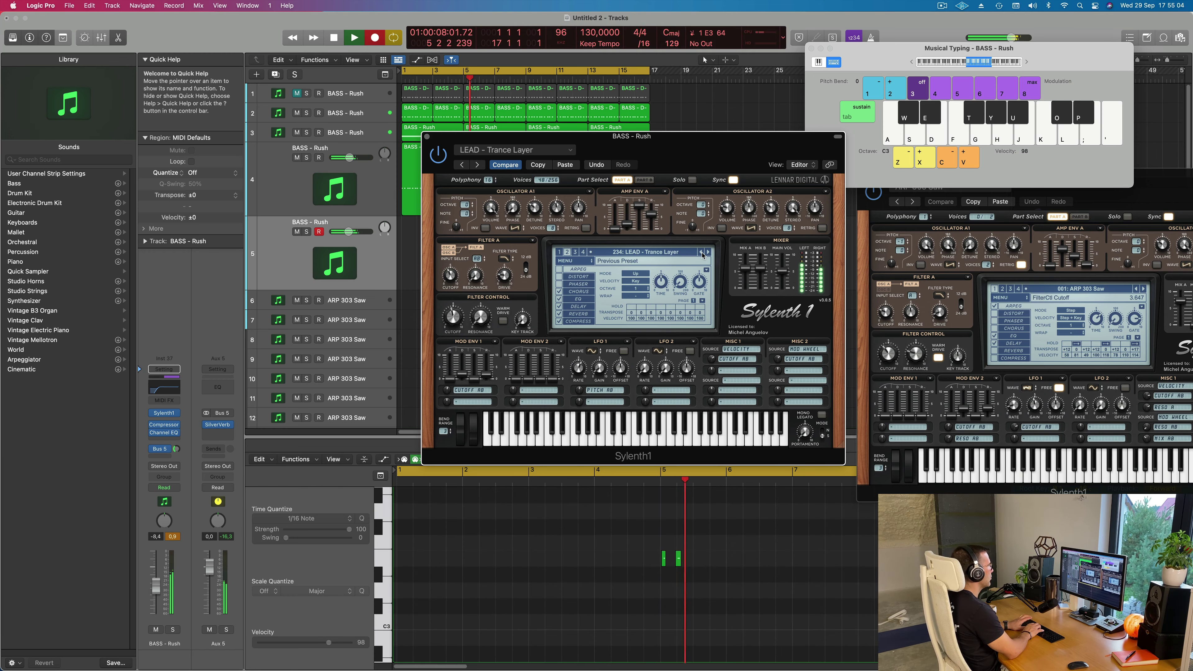
key(d)
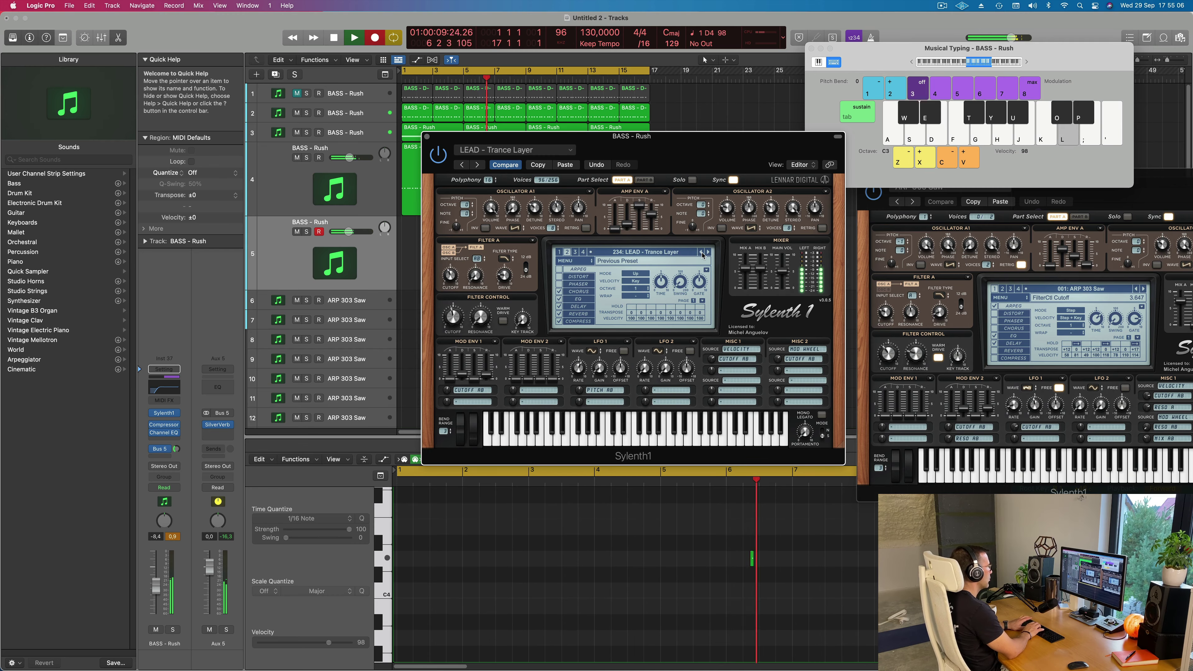
key(d)
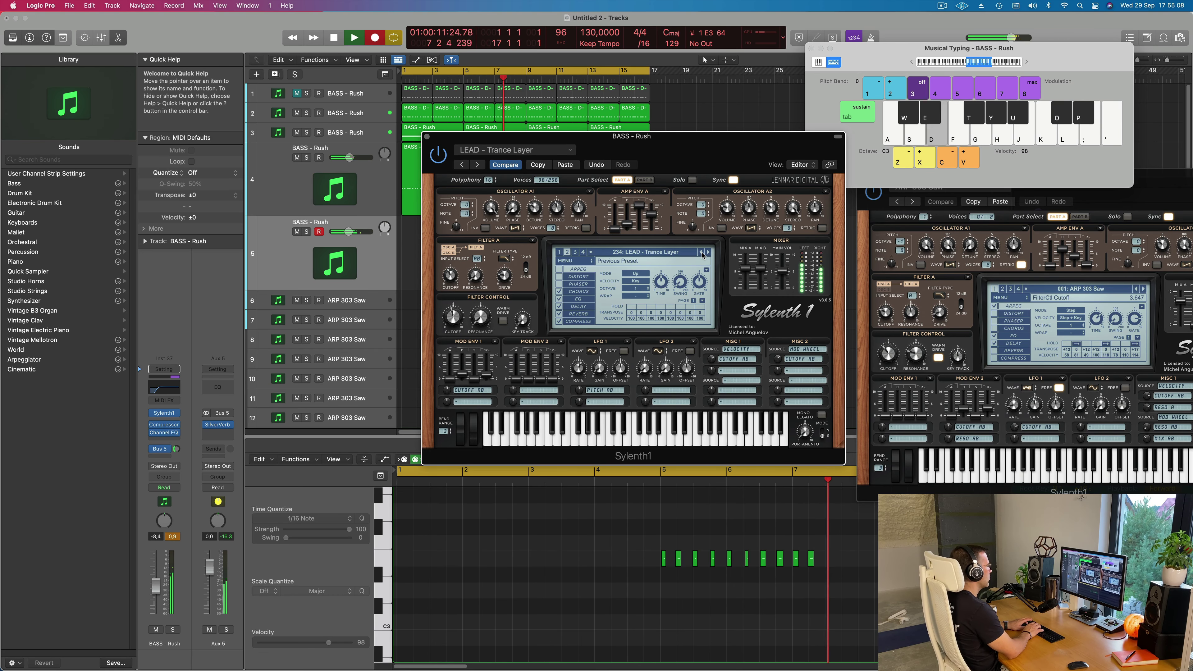
key(d)
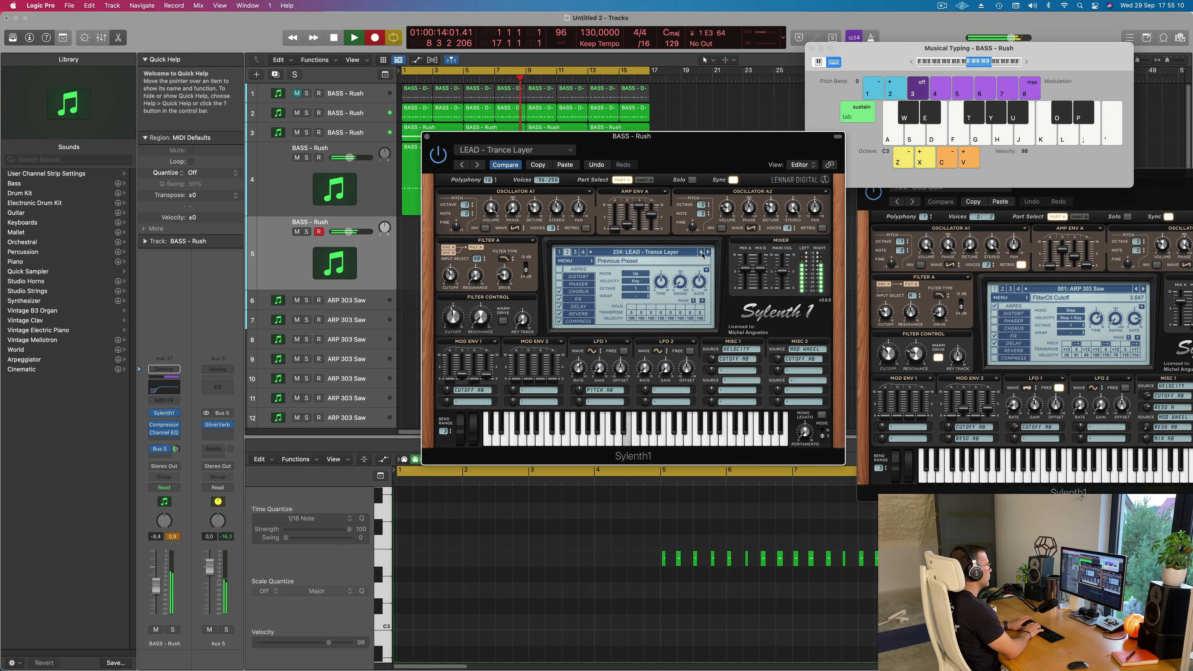
key(space)
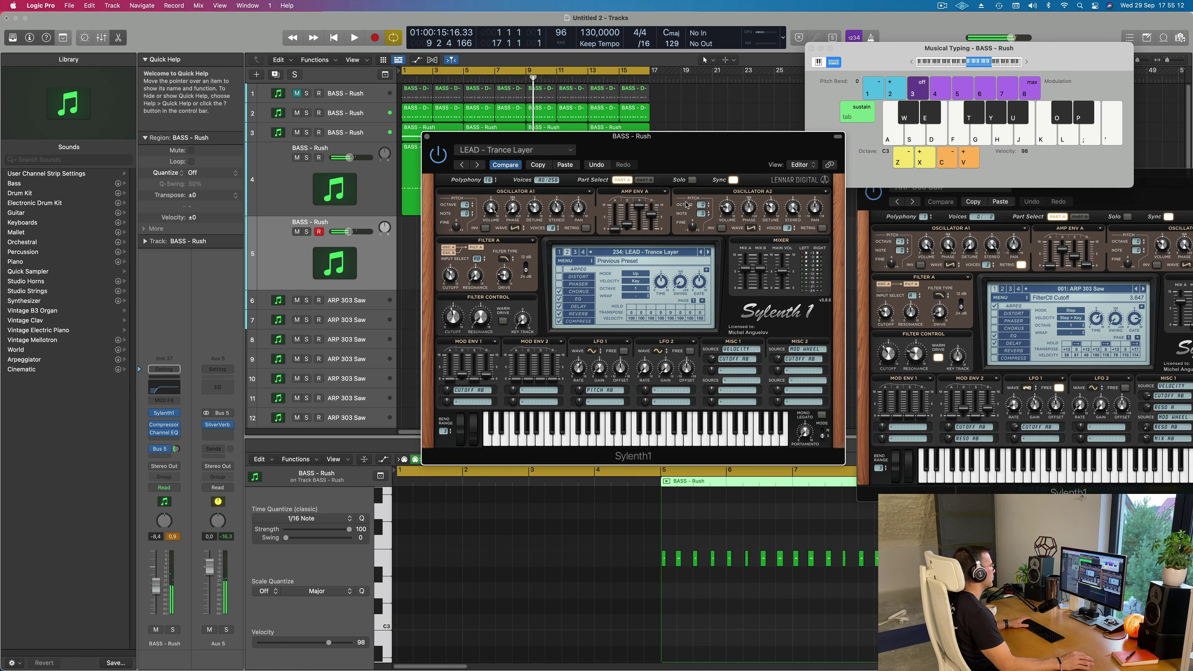
Move the recorded lead region to bar 1, split it at bar 5 and delete the leftover part.
drag(624, 151, 978, 151)
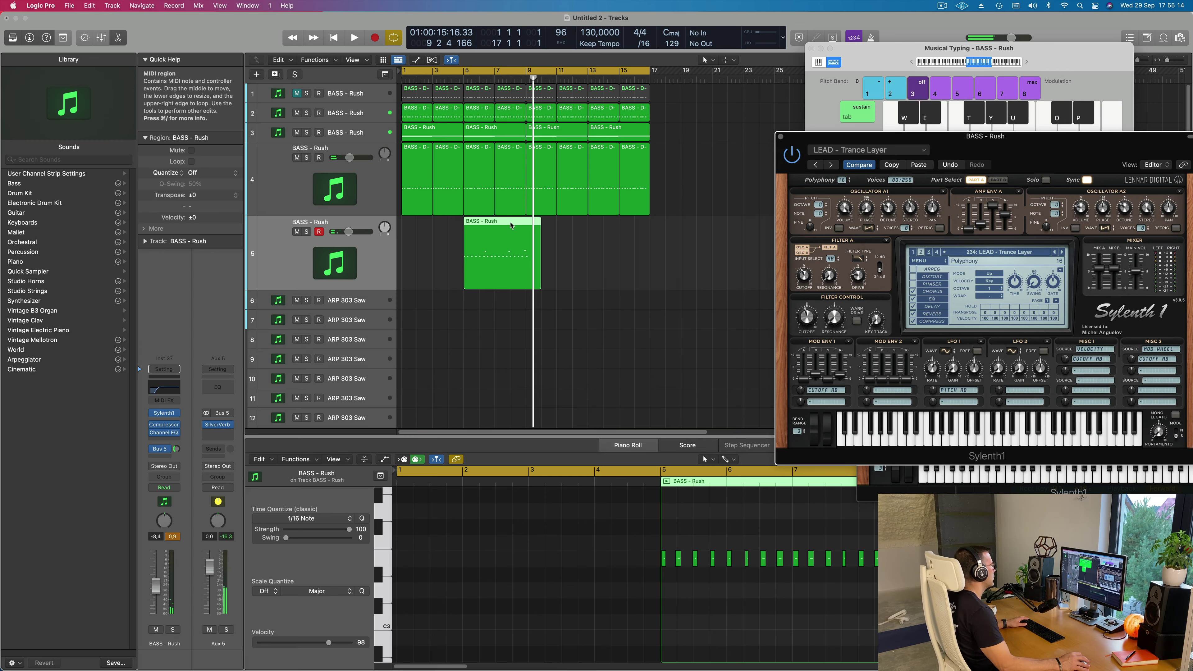
drag(511, 225, 436, 251)
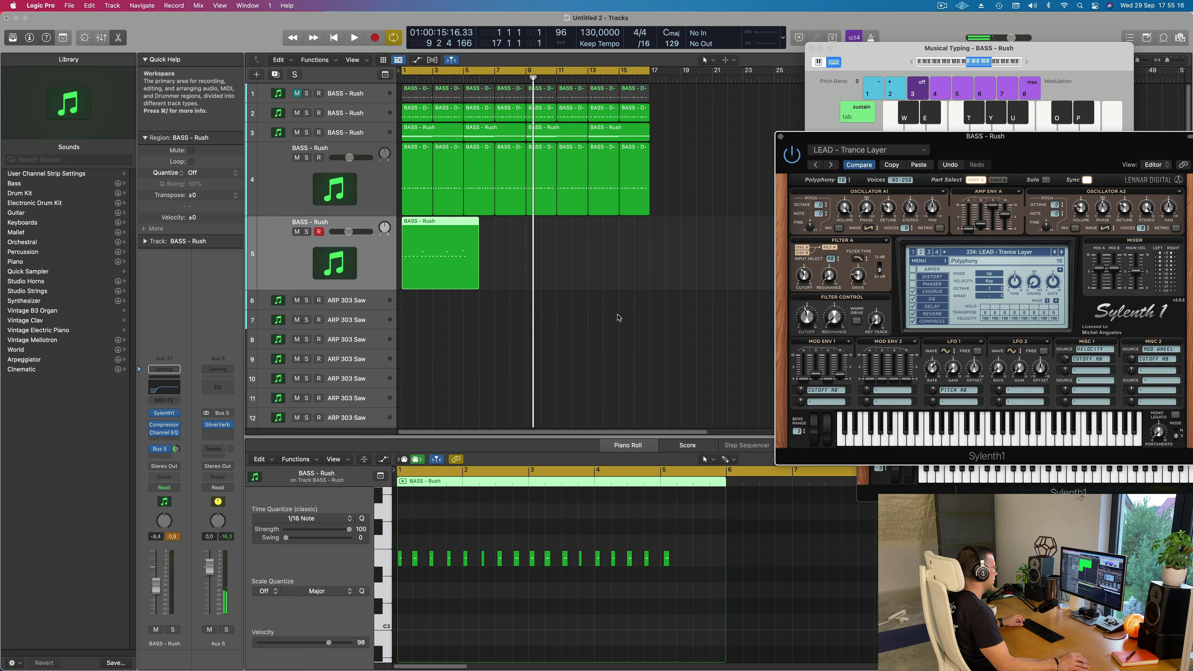
scroll(738, 510, up, 2)
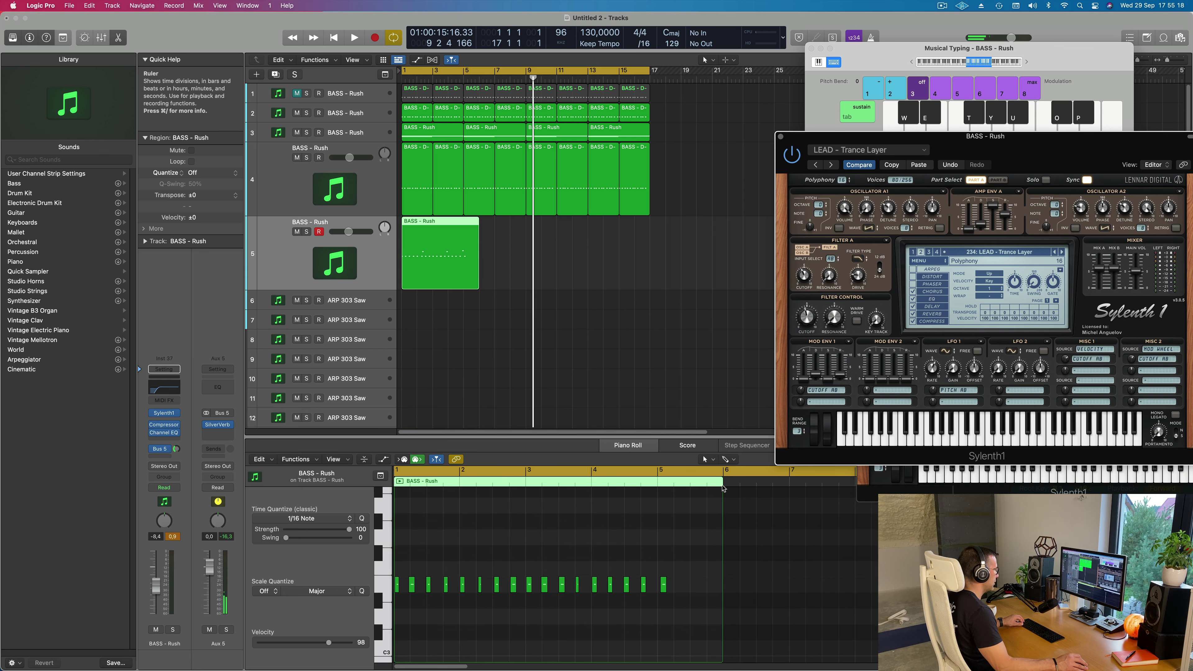
super+click(470, 227)
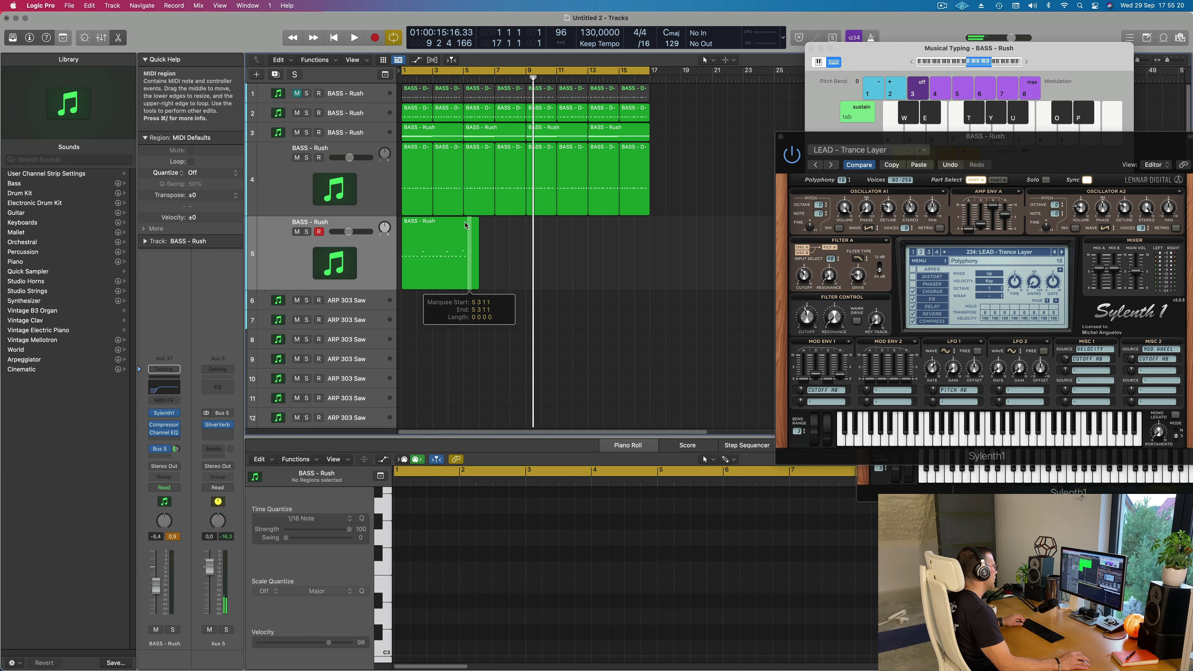
super+double_click(464, 226)
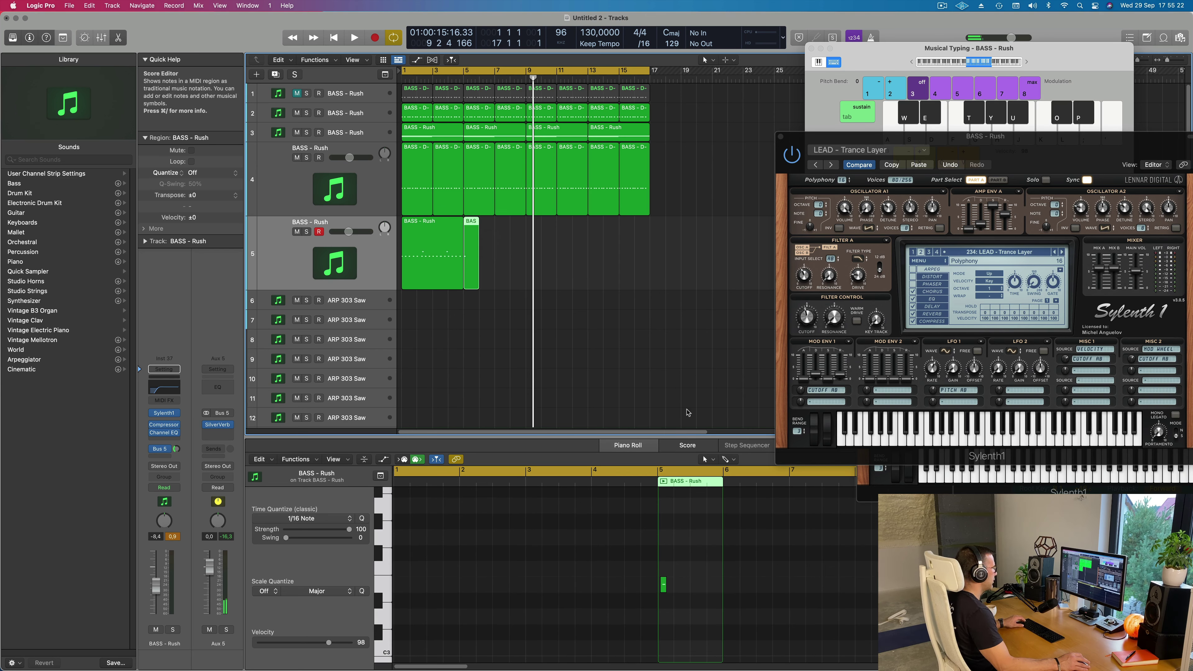
drag(505, 250, 472, 294)
key(Delete)
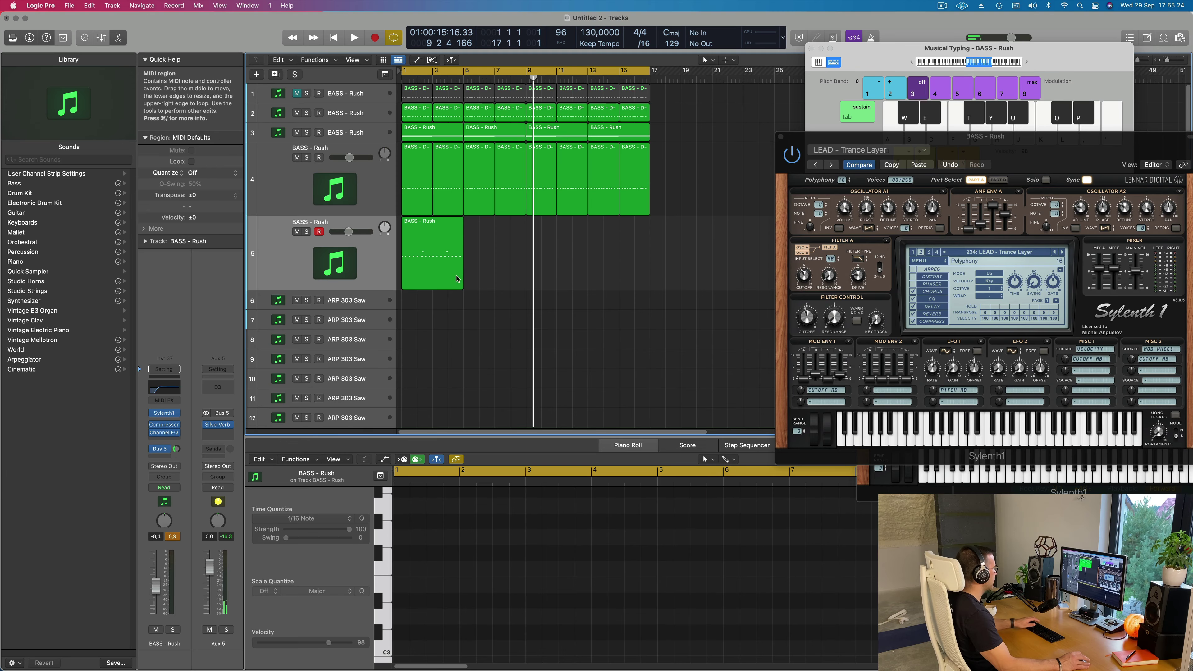
Select the trimmed lead region and all its notes in the piano roll, and play it from bar 1.
click(439, 271)
click(505, 666)
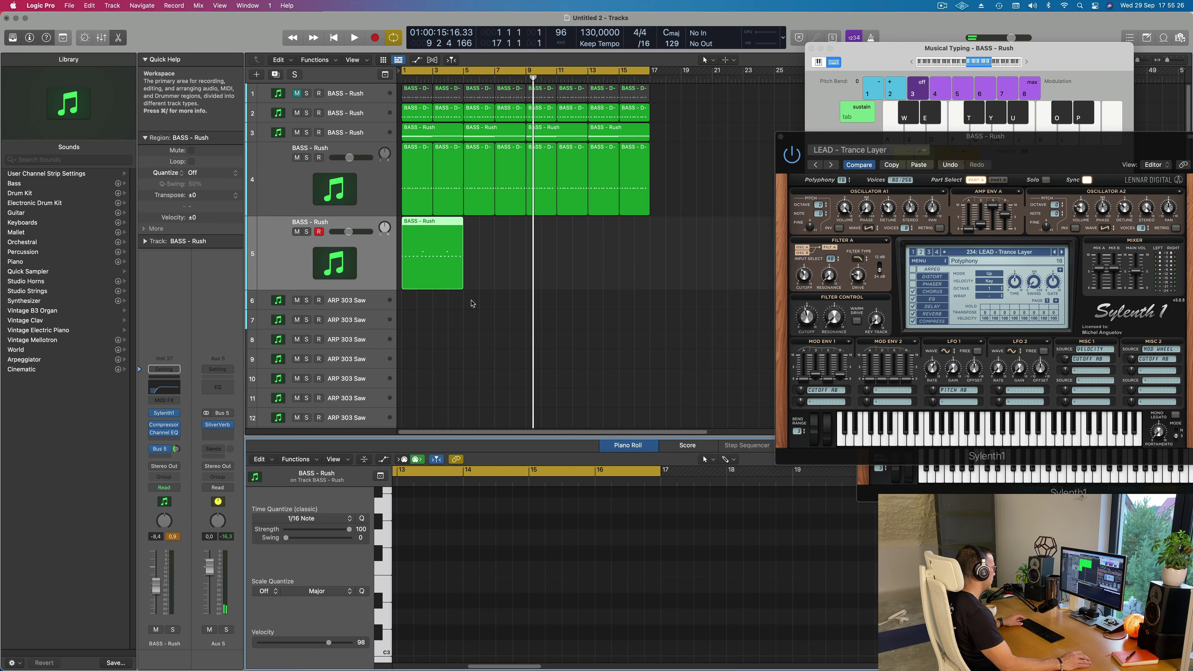
scroll(482, 608, left, 5)
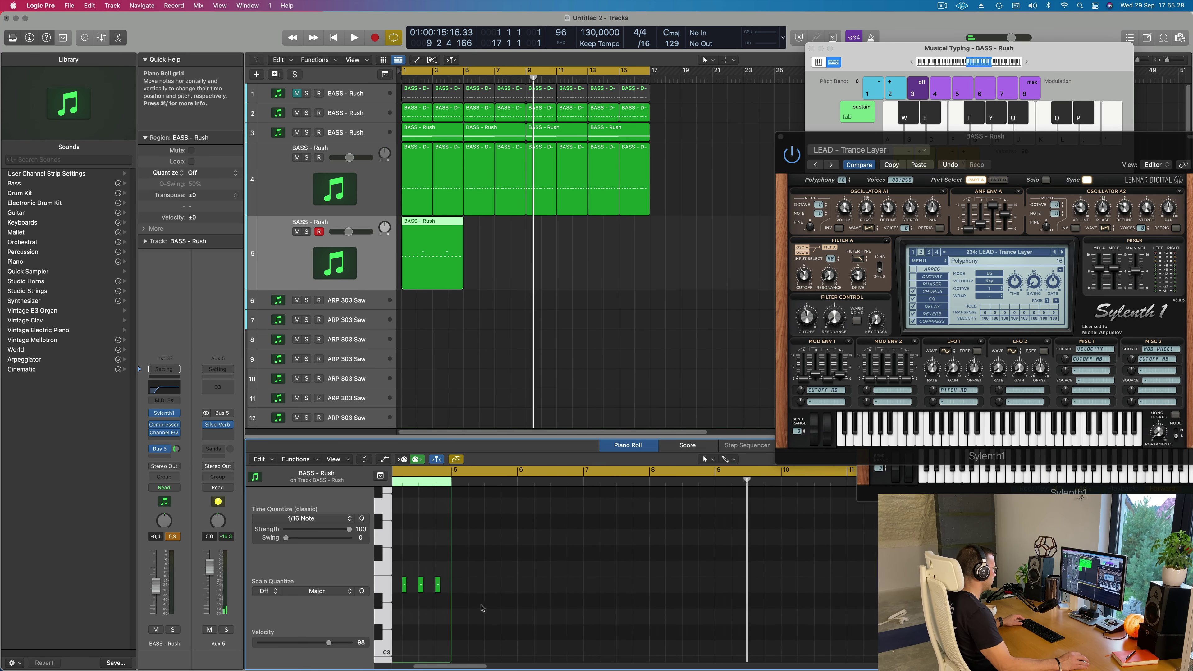
scroll(482, 607, left, 3)
key(space)
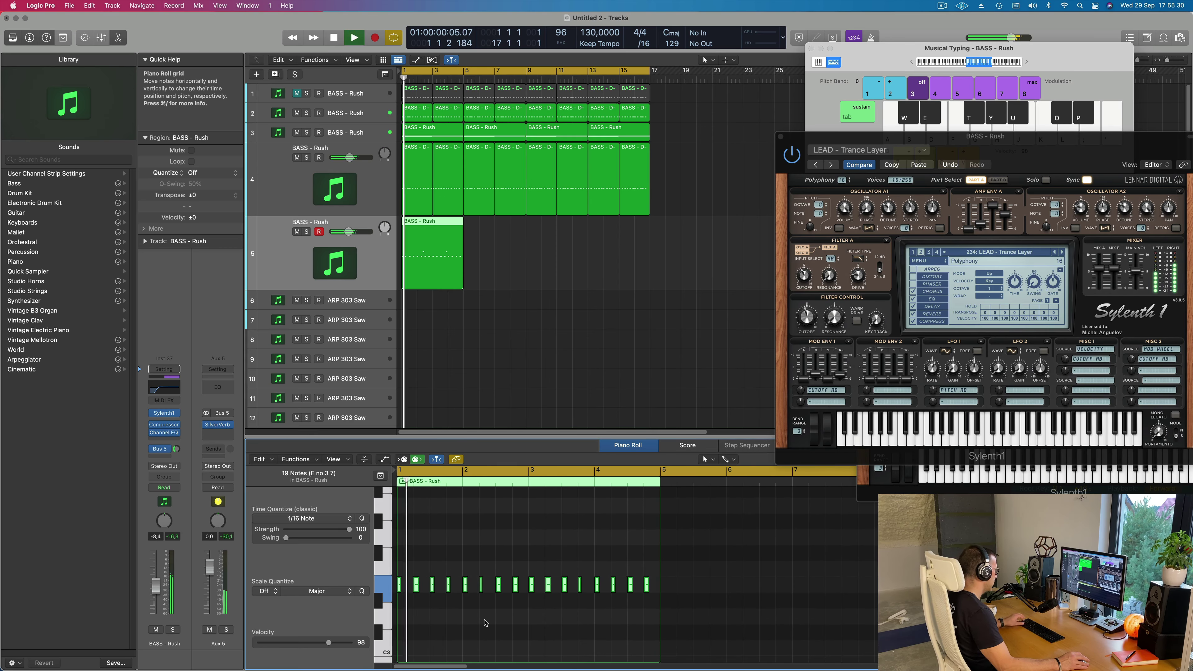
Move the highest lead note, just before bar 5, slightly earlier in the piano roll.
scroll(484, 627, up, 4)
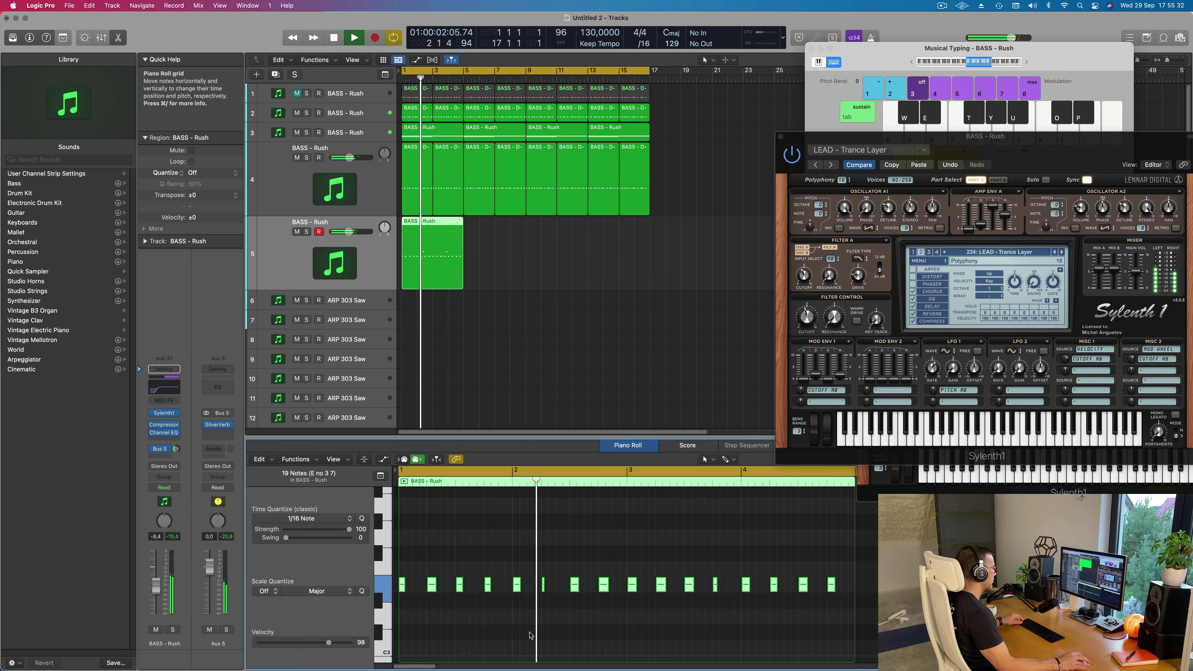
scroll(489, 630, down, 2)
scroll(587, 629, up, 5)
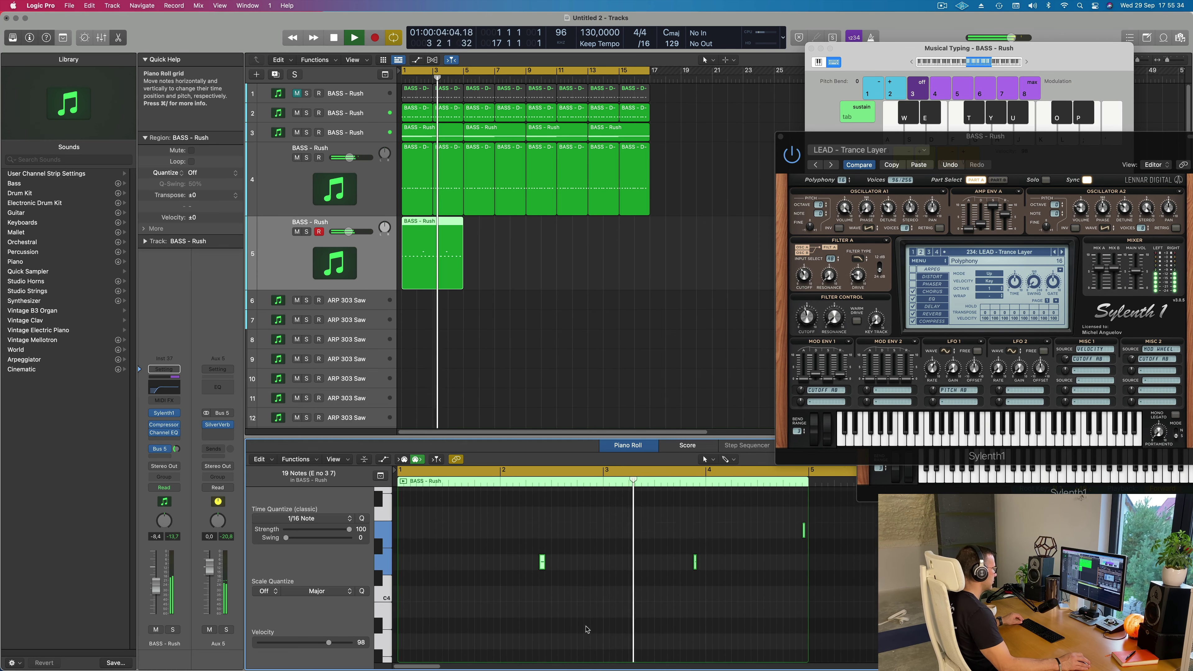
scroll(637, 623, up, 2)
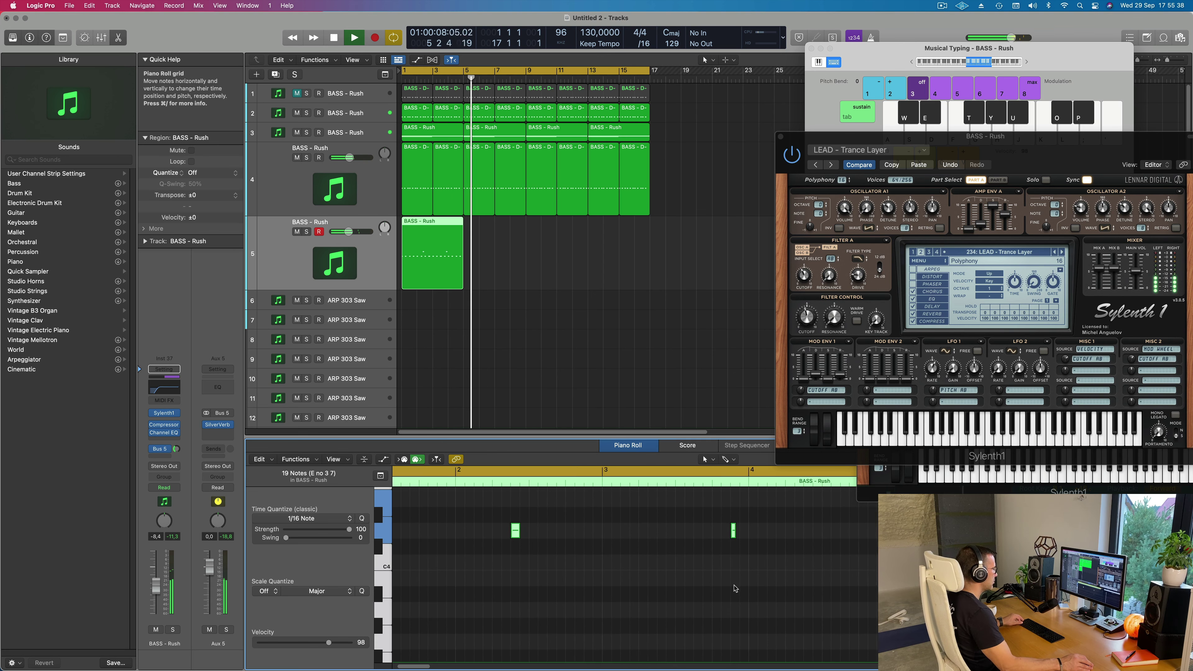
scroll(723, 602, up, 2)
scroll(832, 522, right, 1)
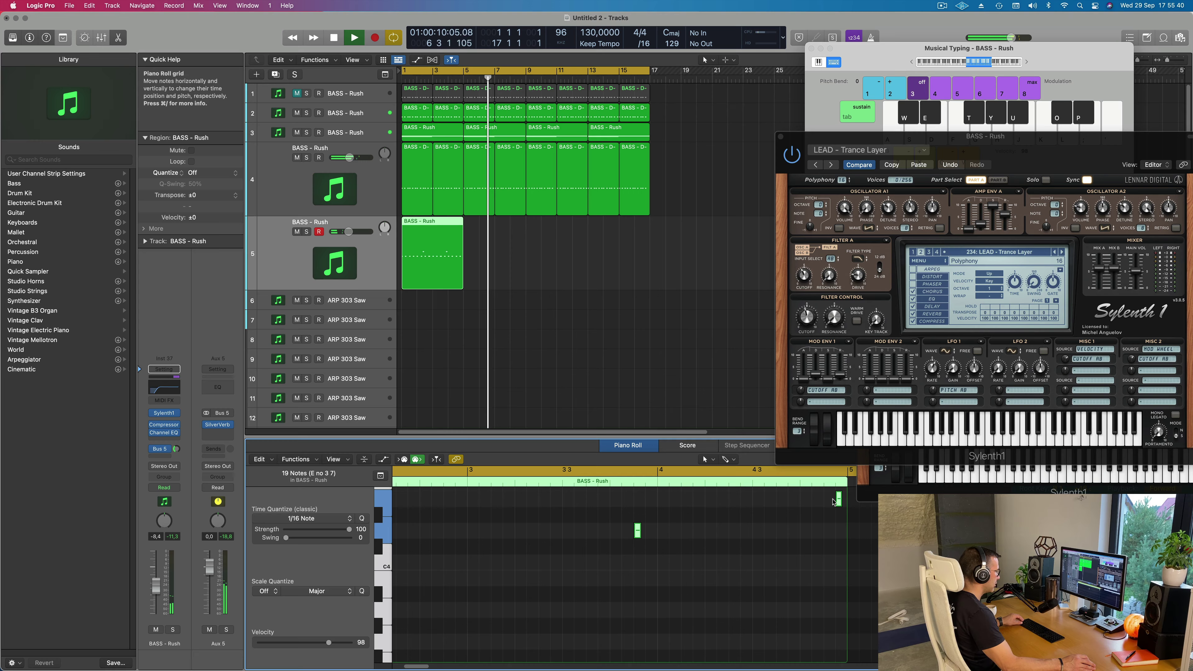
drag(839, 501, 829, 503)
click(840, 500)
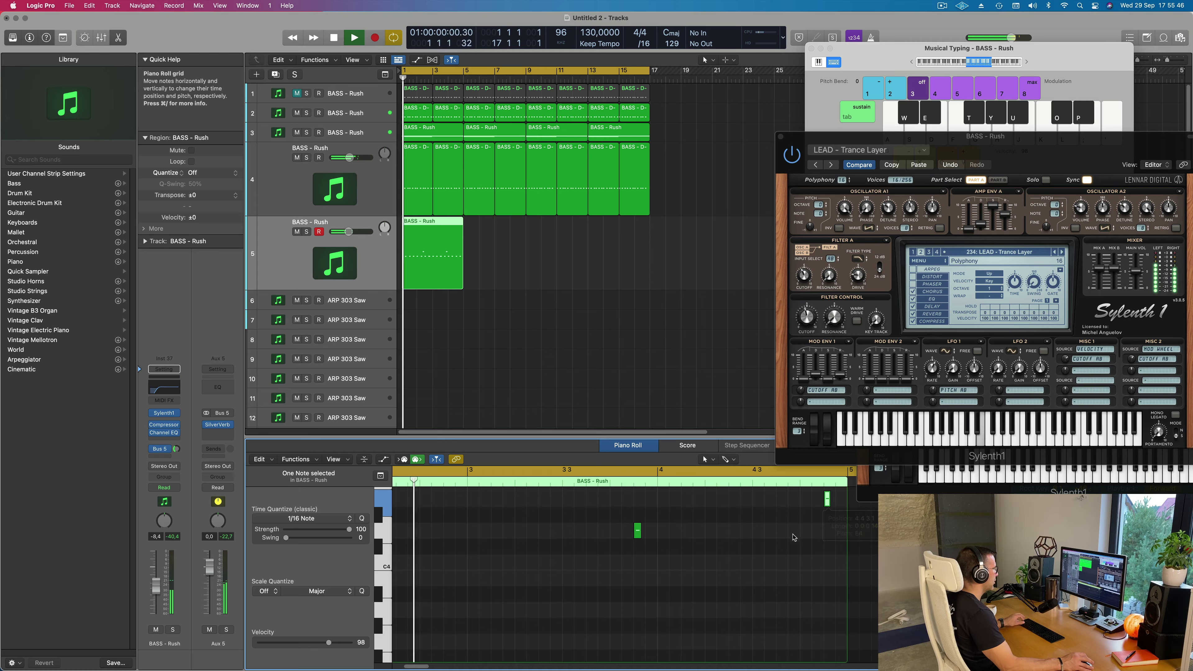
Repeat the four-bar lead region three times to fill track 5 up to bar 17 and restart playback.
ctrl+alt+click(746, 552)
scroll(746, 552, down, 4)
scroll(537, 575, down, 9)
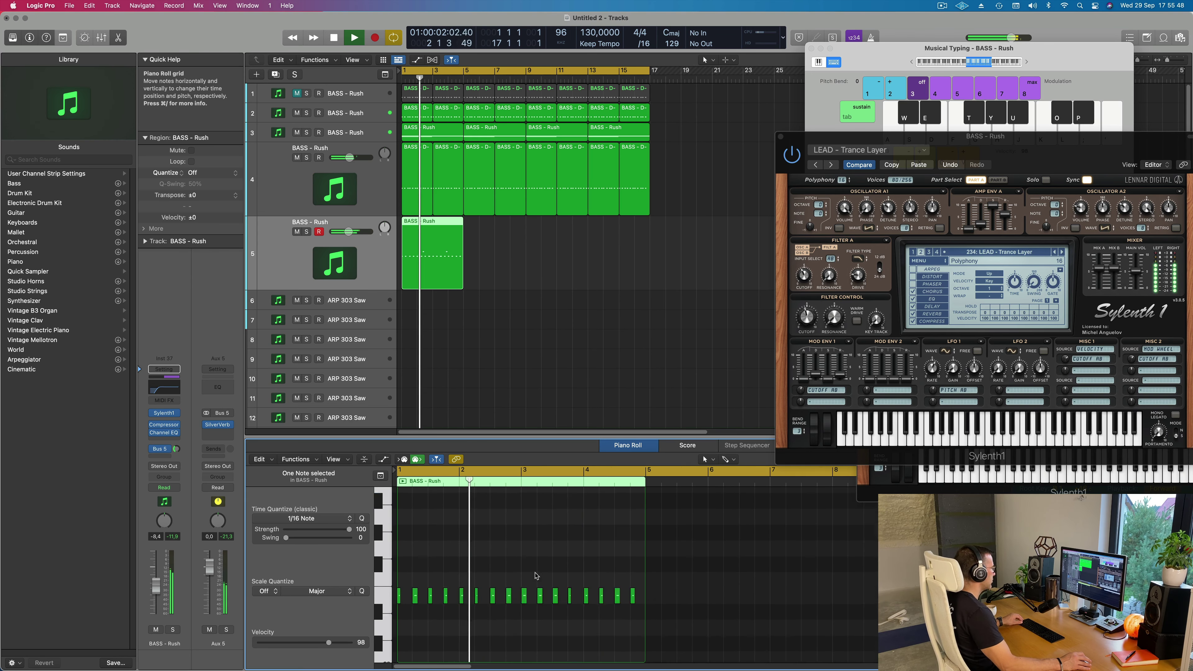
scroll(541, 575, up, 10)
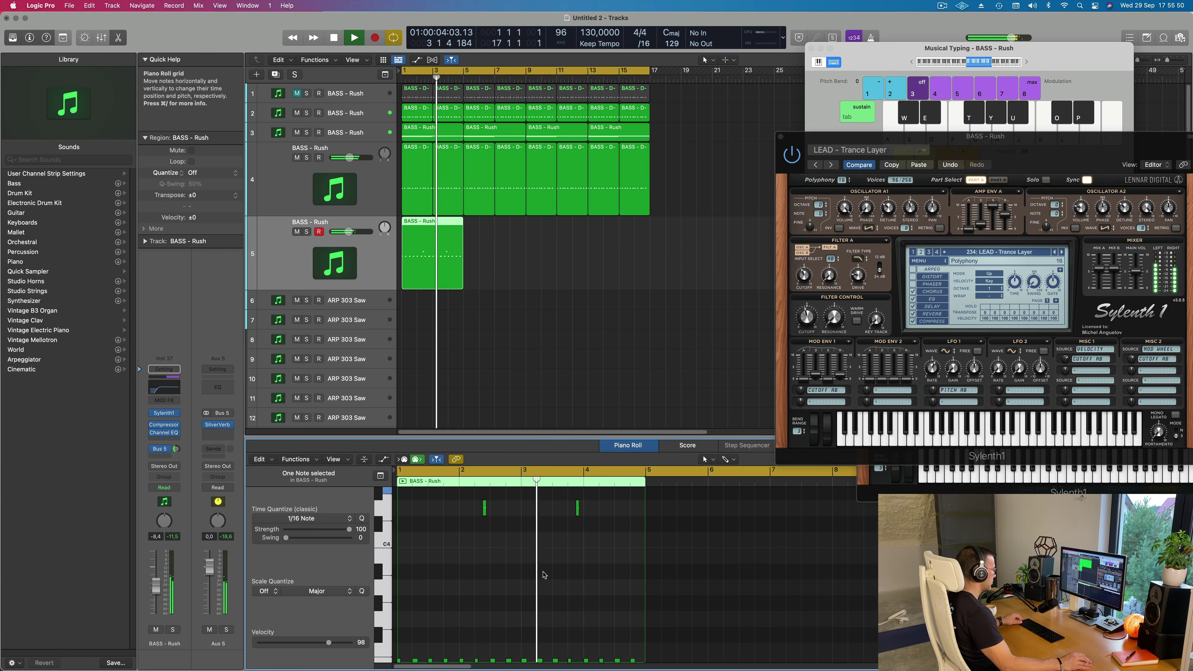
scroll(526, 564, up, 2)
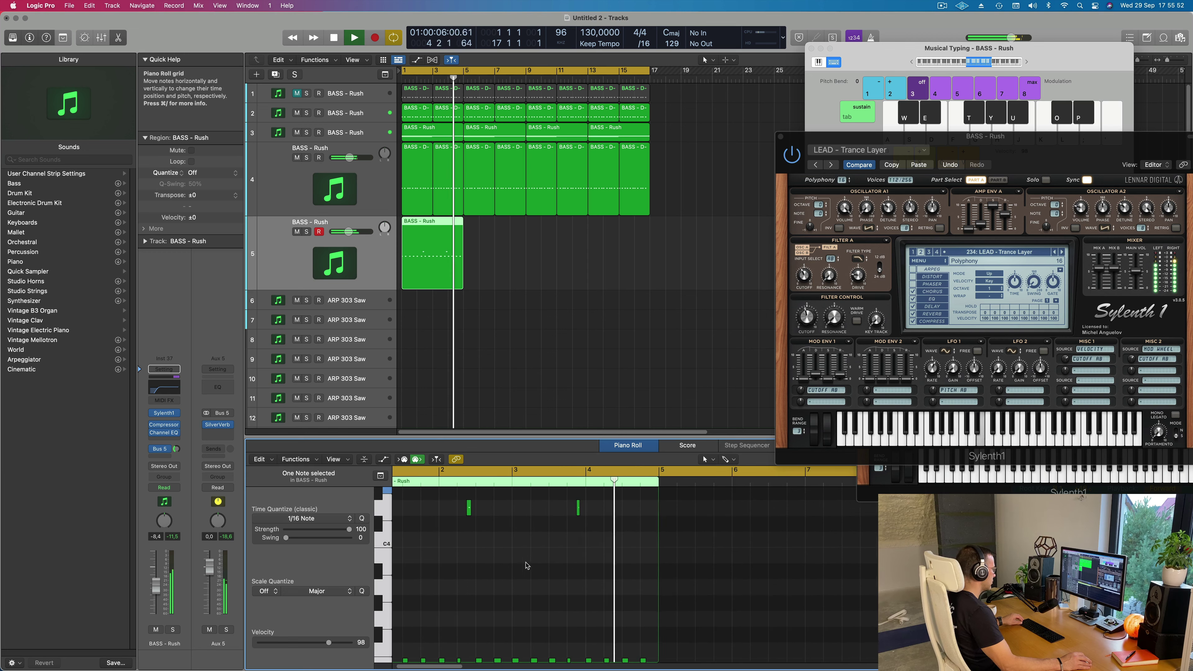
scroll(528, 565, down, 5)
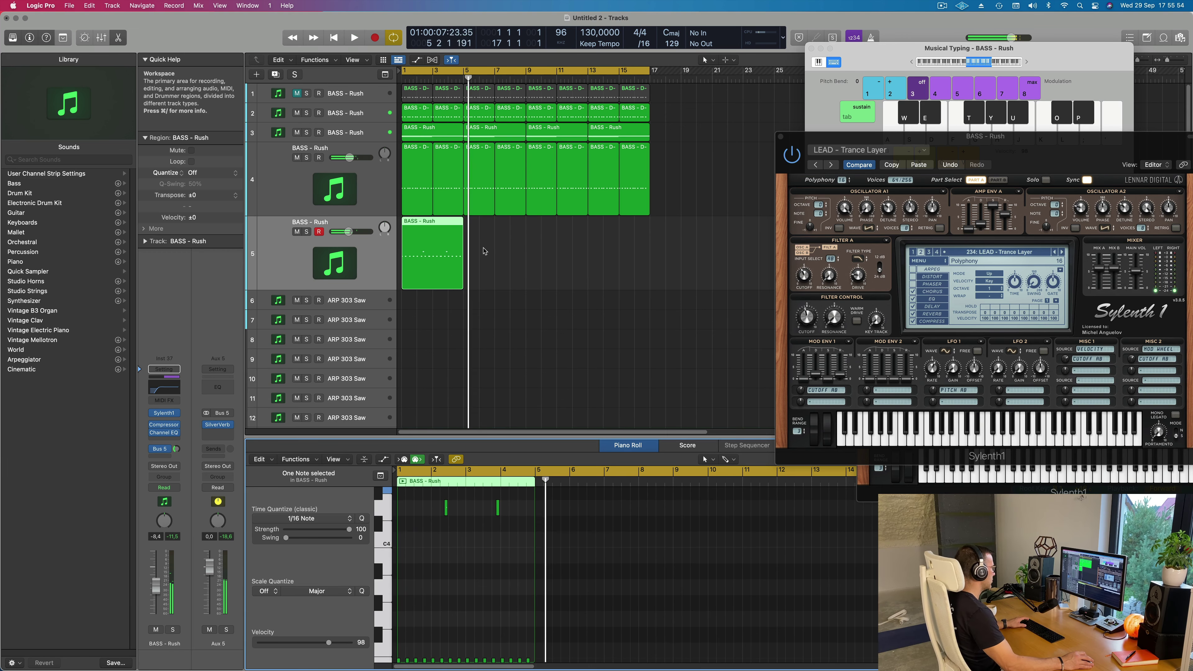
key(Return)
drag(487, 248, 429, 267)
key(super+r)
key(super+r)
key(super+r)
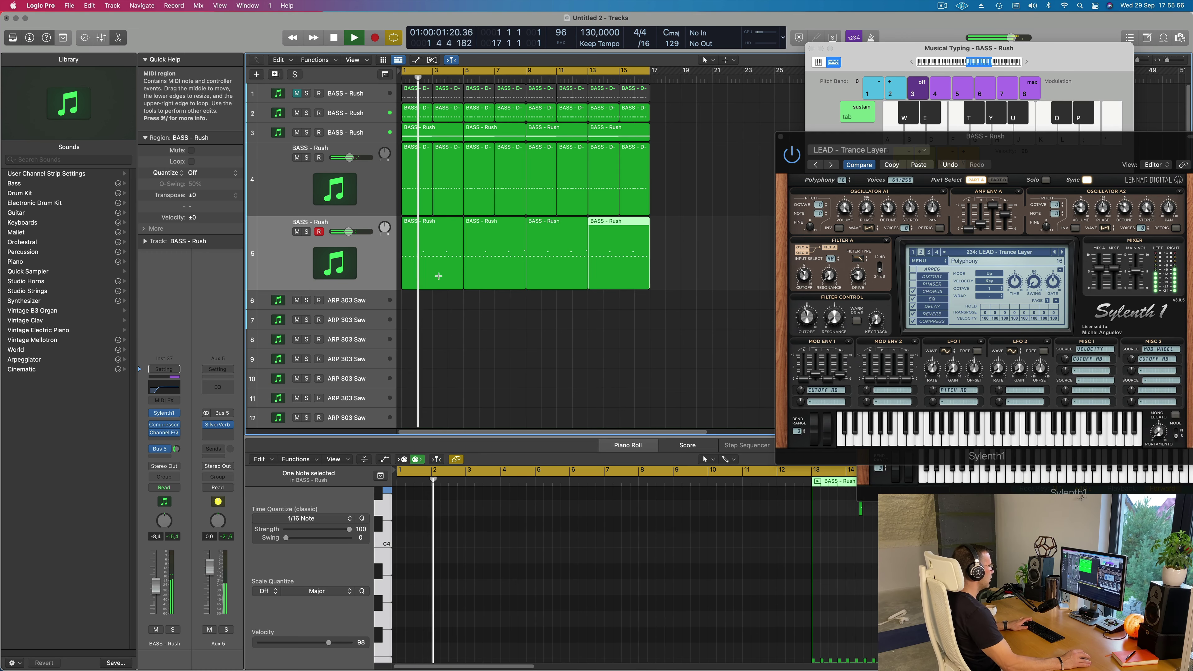
Lower the lead track's volume to -9.6 dB and bring the lead's Sylenth1 window over the arrangement.
drag(897, 132, 610, 141)
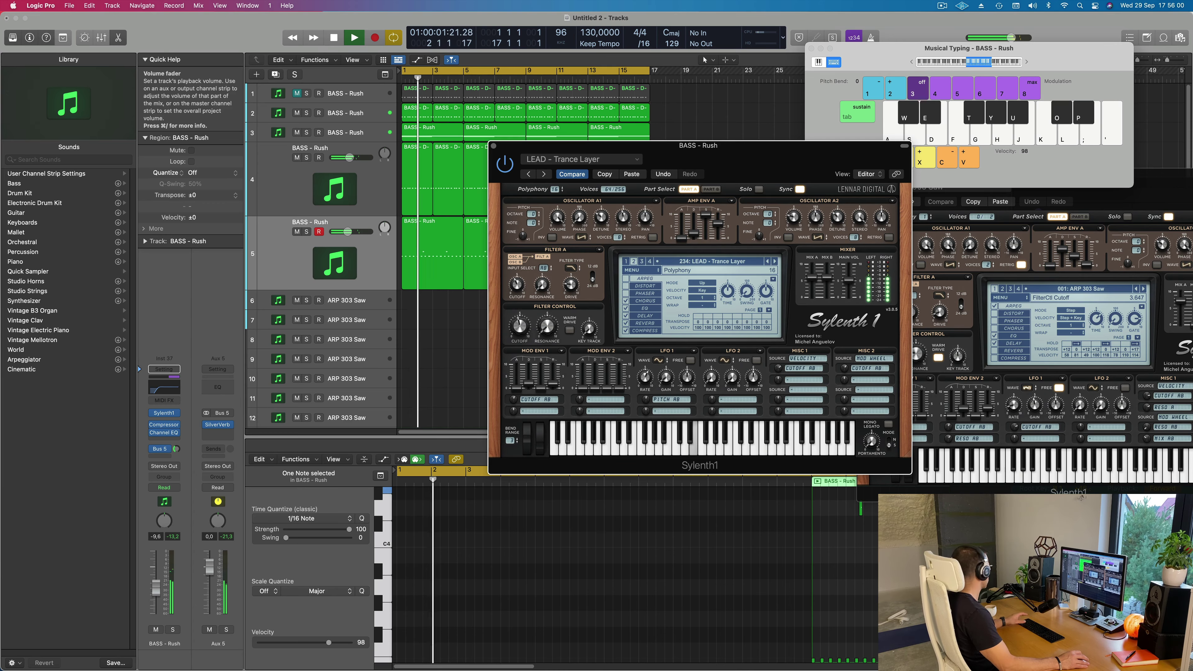
drag(155, 591, 150, 597)
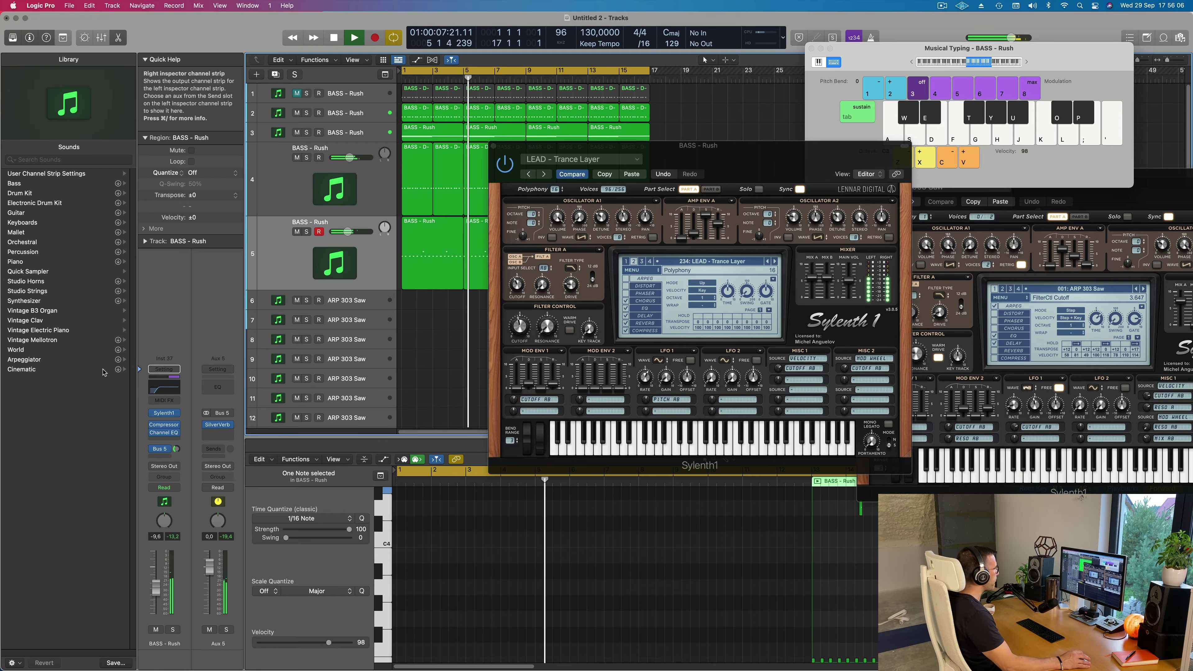
drag(768, 160, 786, 178)
Step back through the lead synth's presets from LEAD - Trance Layer to 204: LEAD - Poppiholla, auditioning them while the loop plays.
click(797, 277)
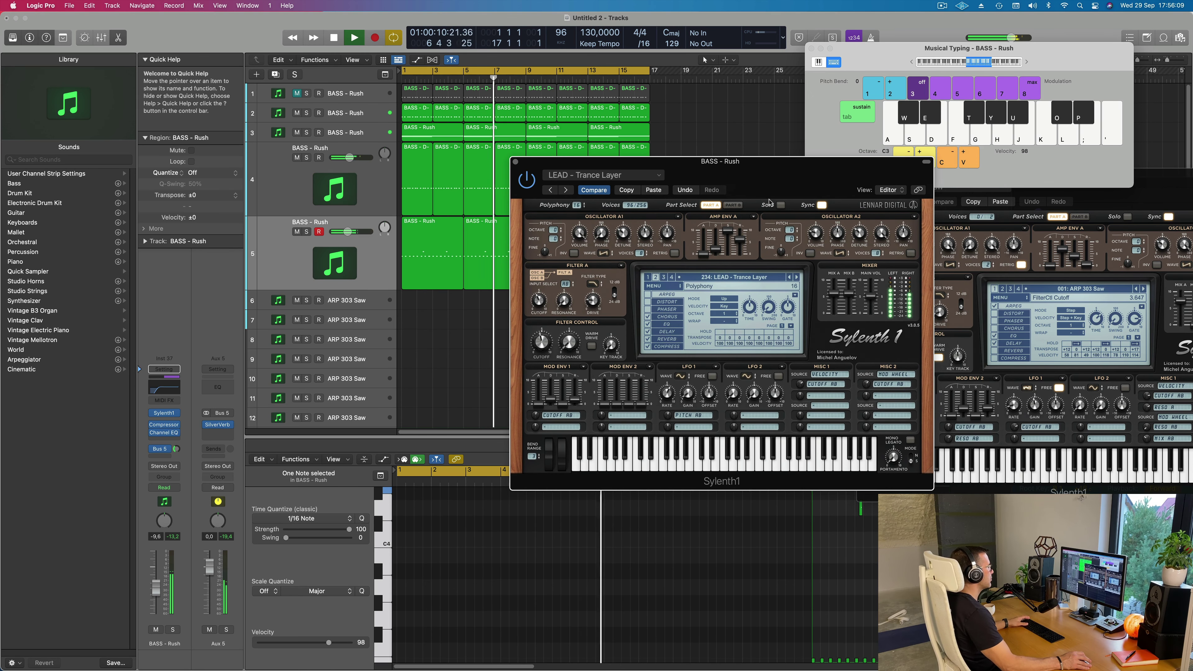
click(790, 277)
click(790, 278)
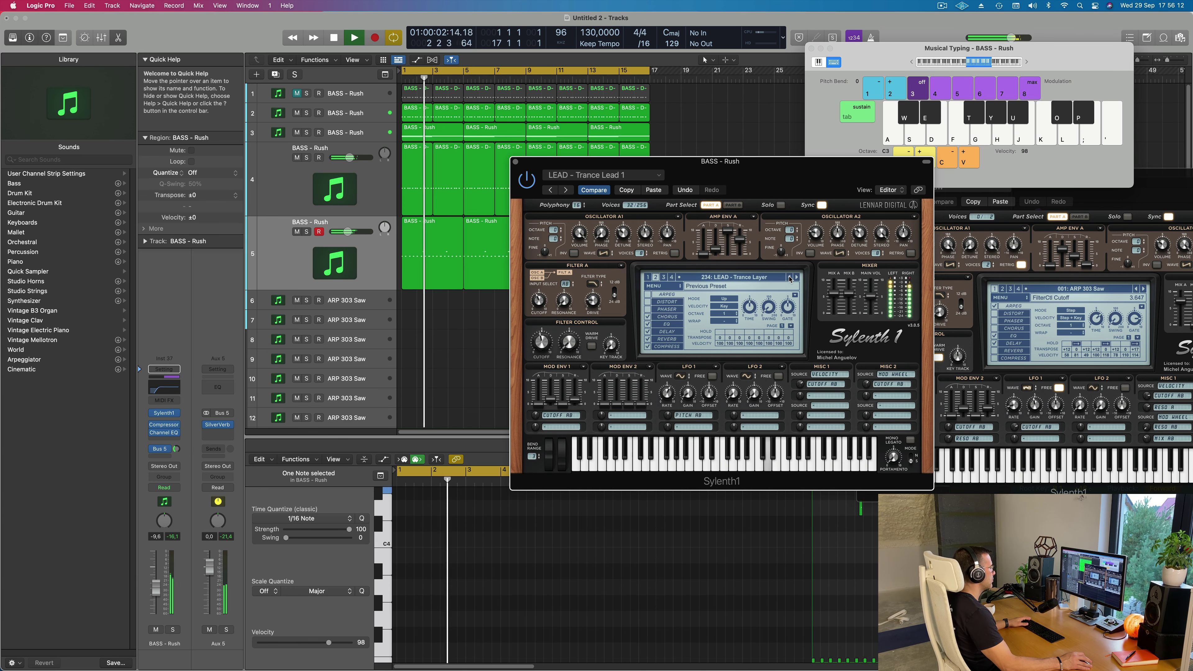
click(790, 277)
click(790, 278)
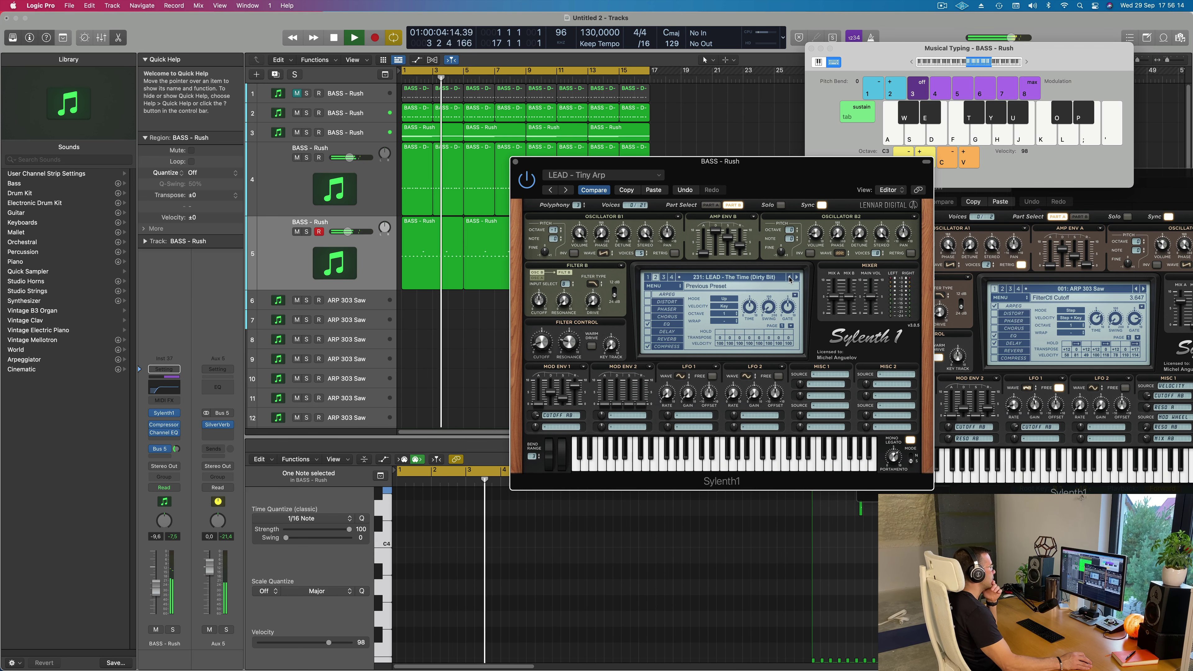
click(790, 278)
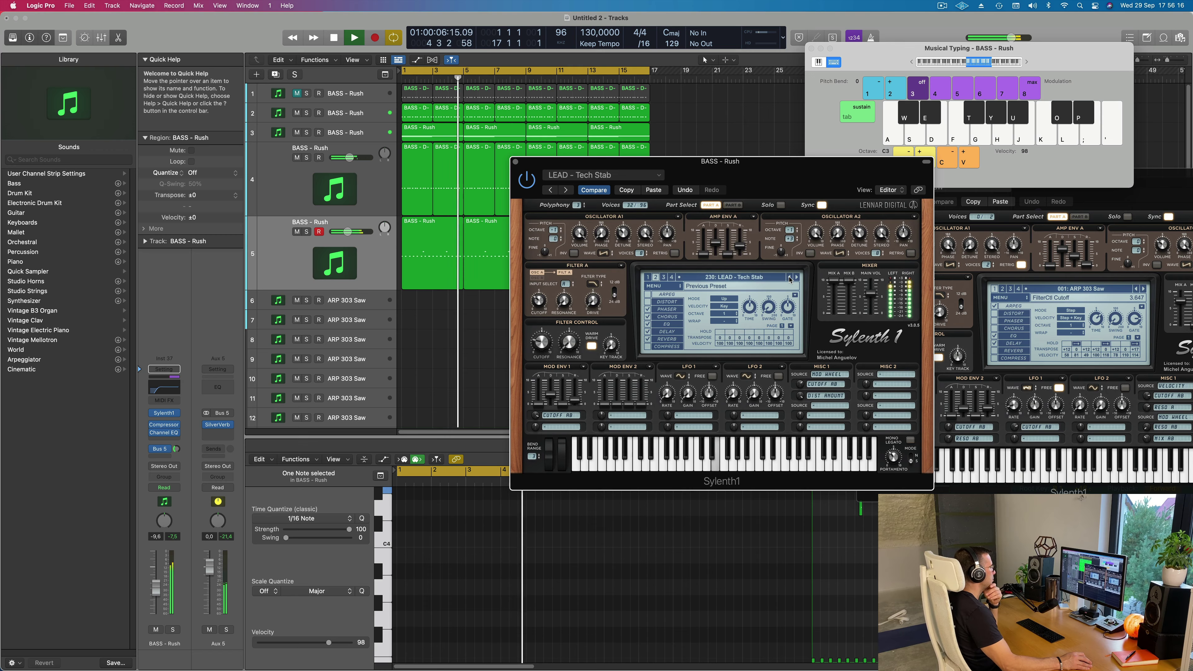
click(789, 277)
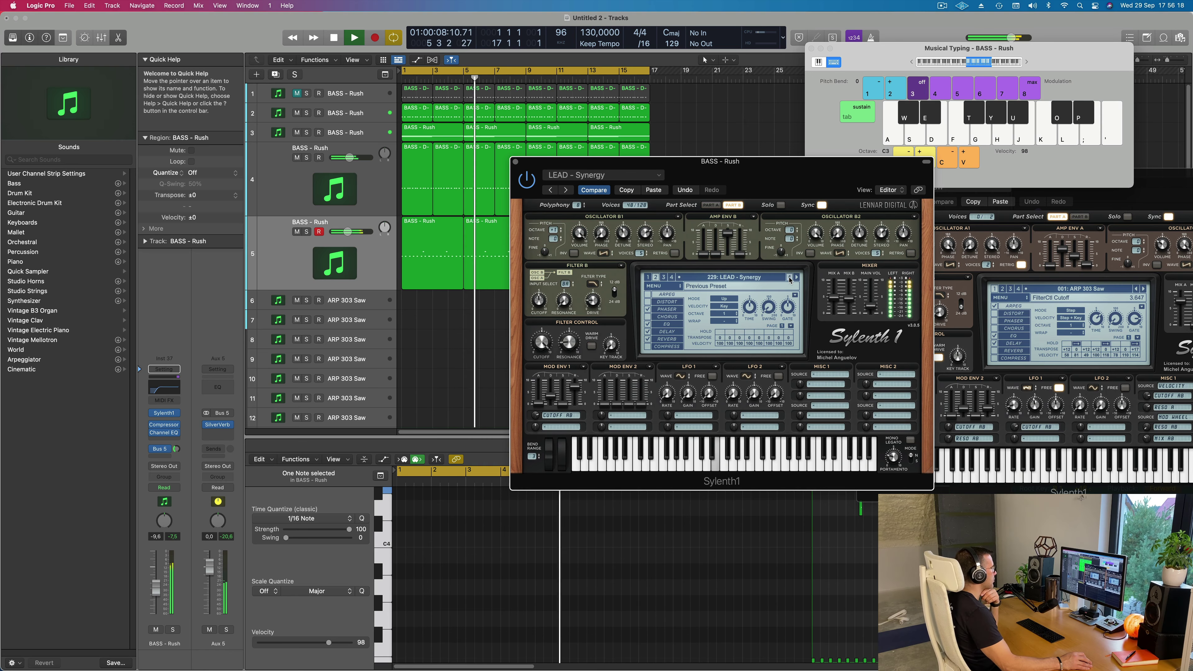
click(790, 278)
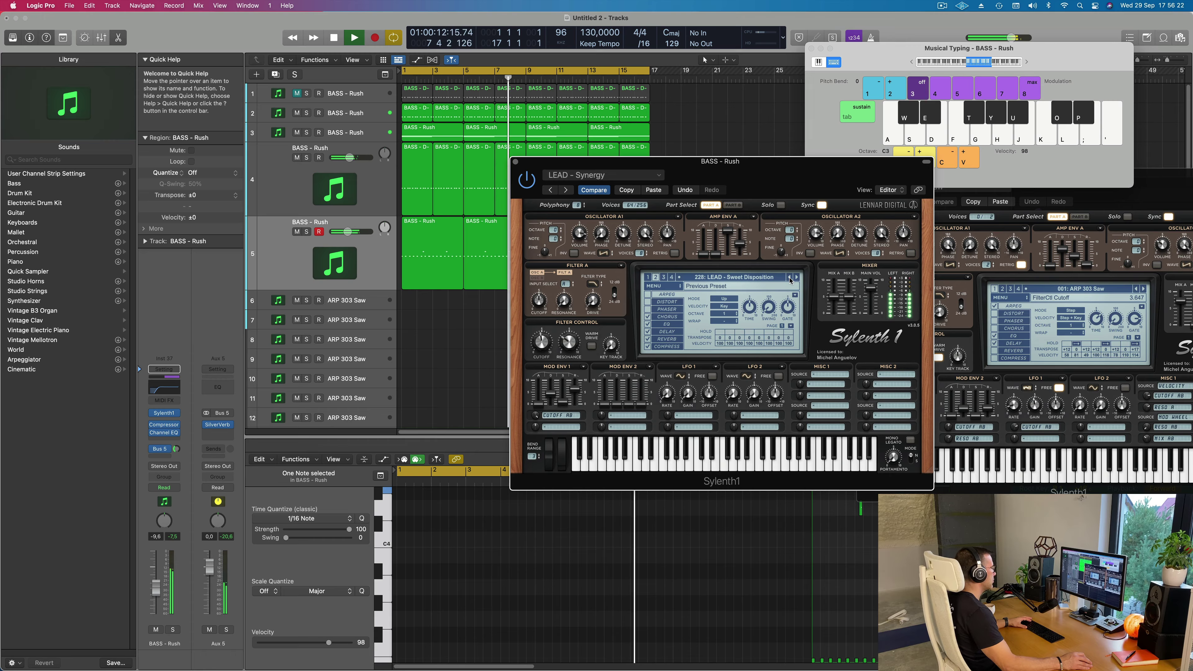
click(790, 278)
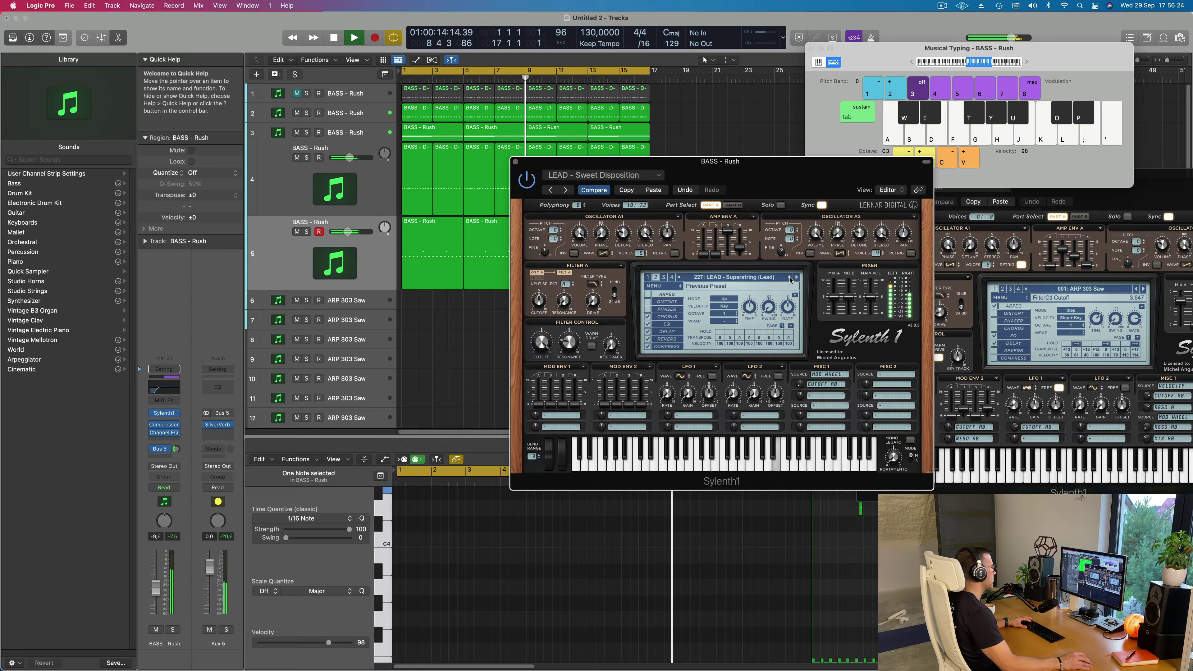
click(790, 278)
click(791, 278)
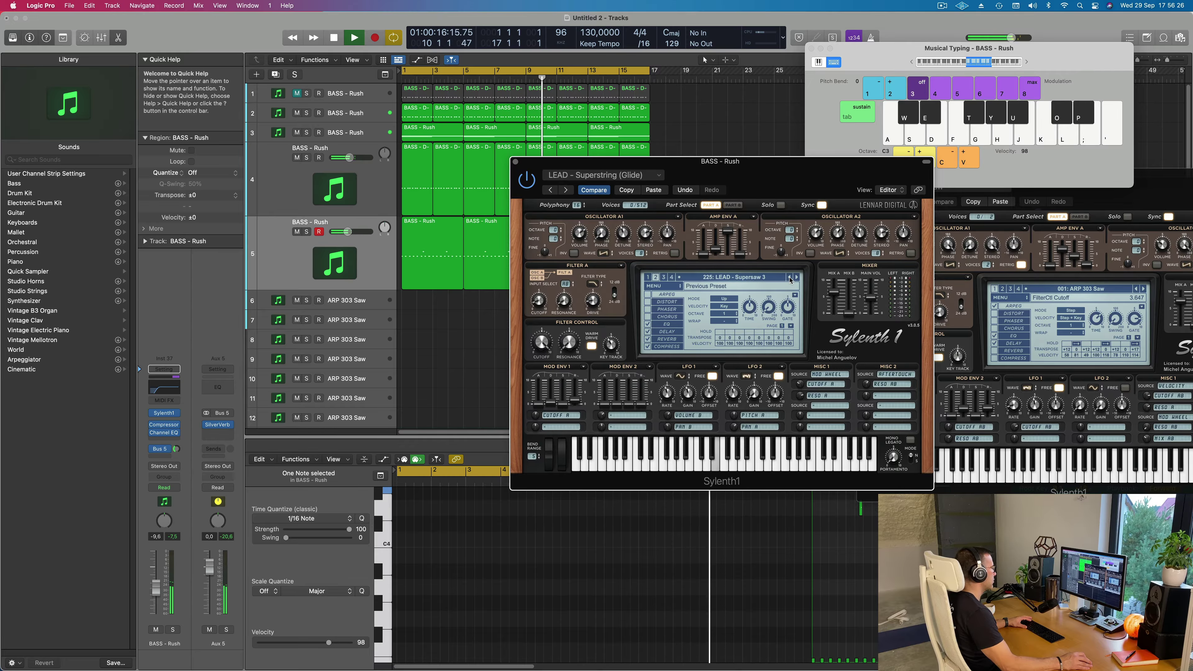
click(790, 279)
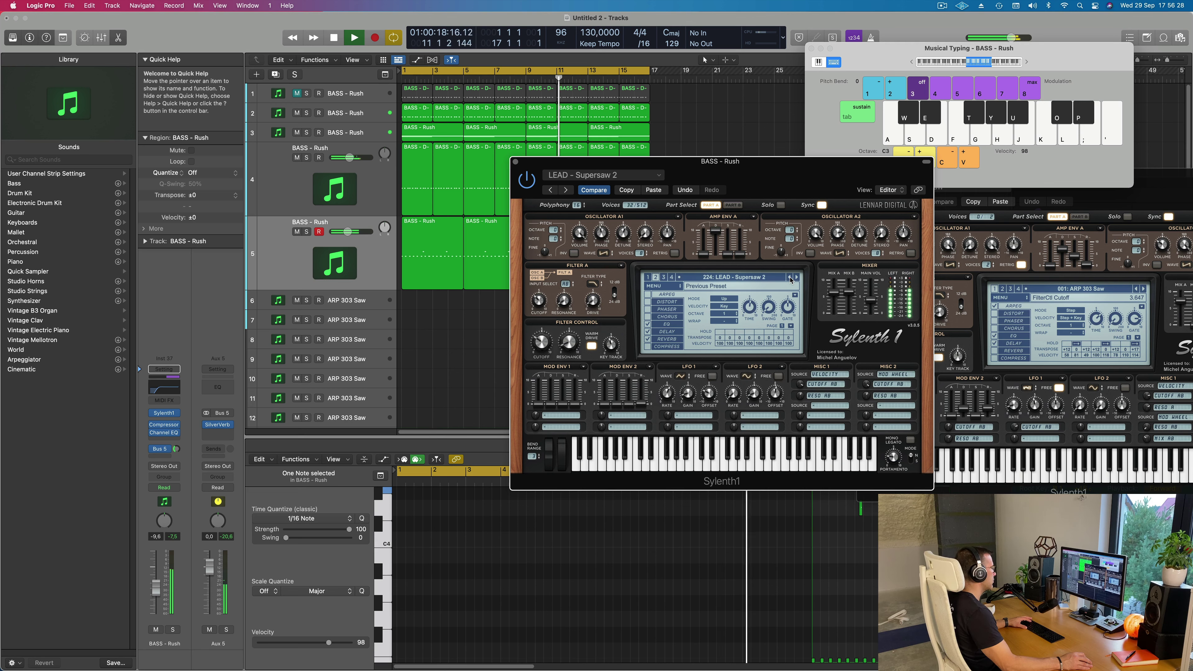
click(790, 278)
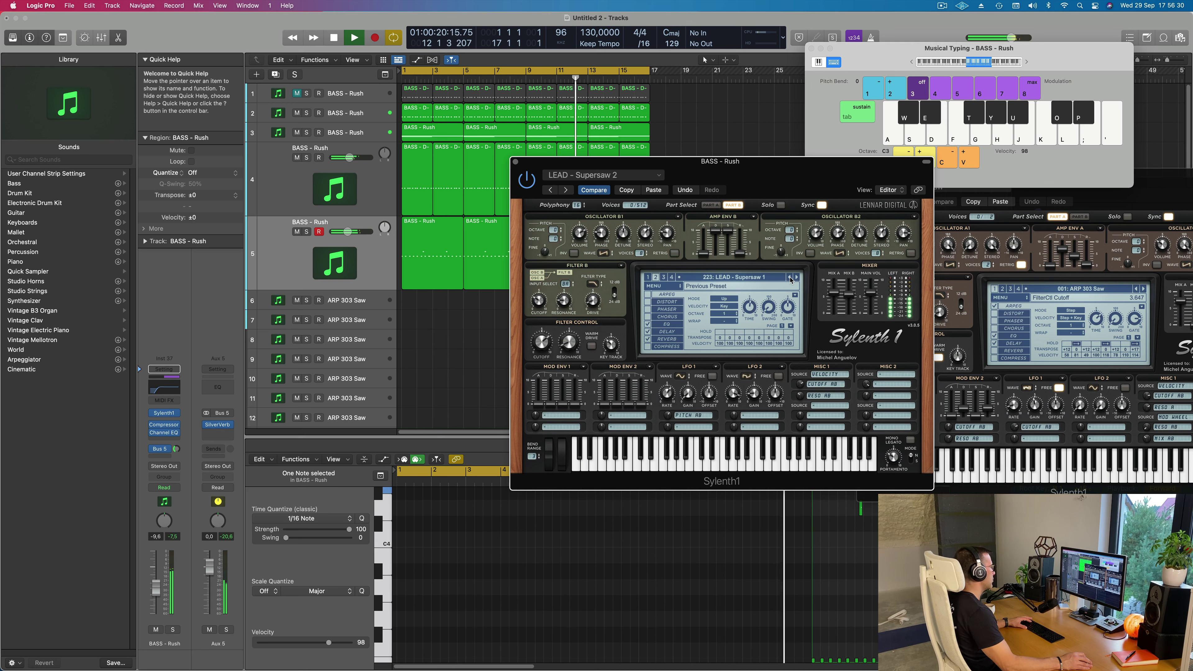
click(791, 278)
click(790, 278)
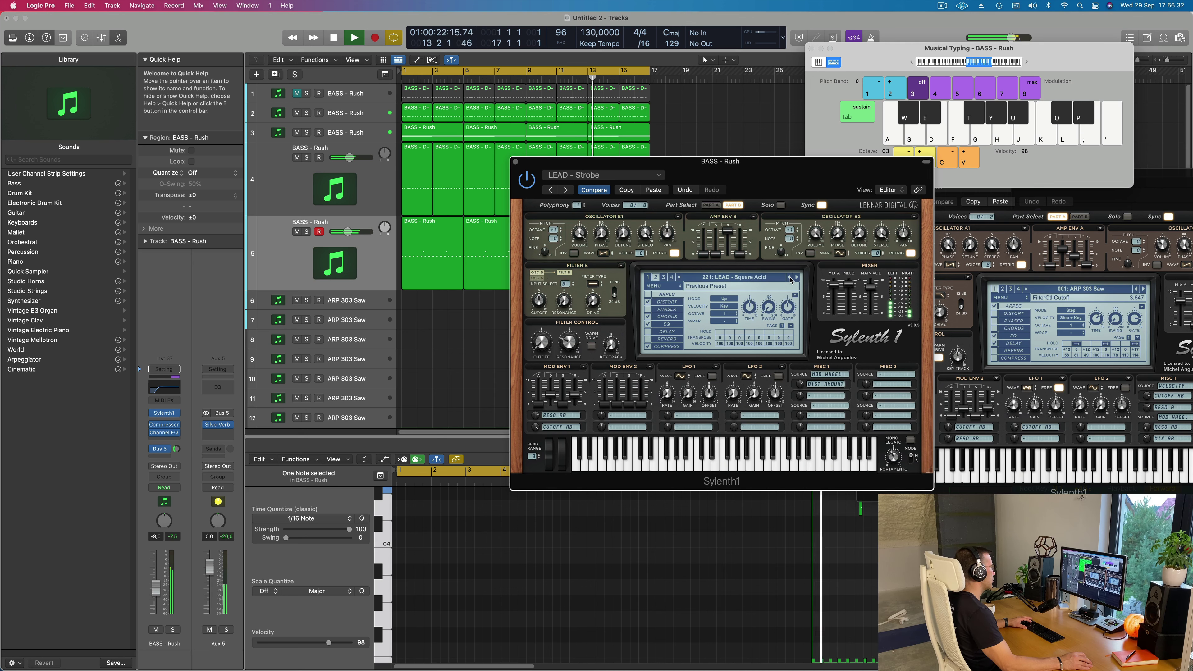
click(790, 279)
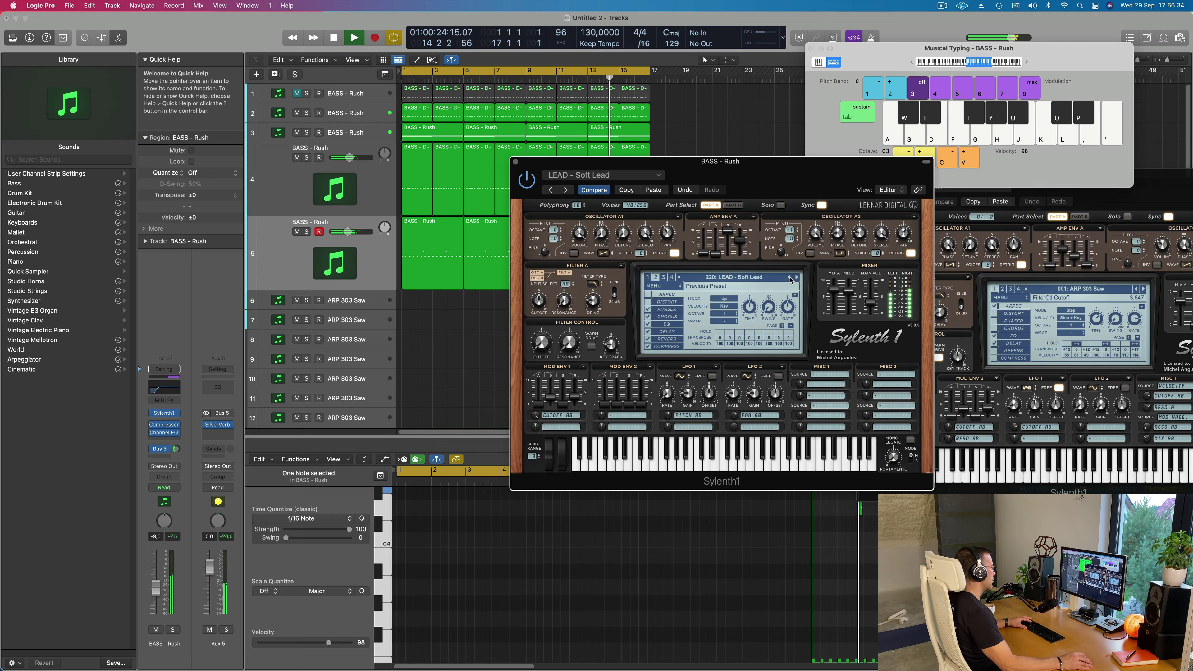
click(791, 278)
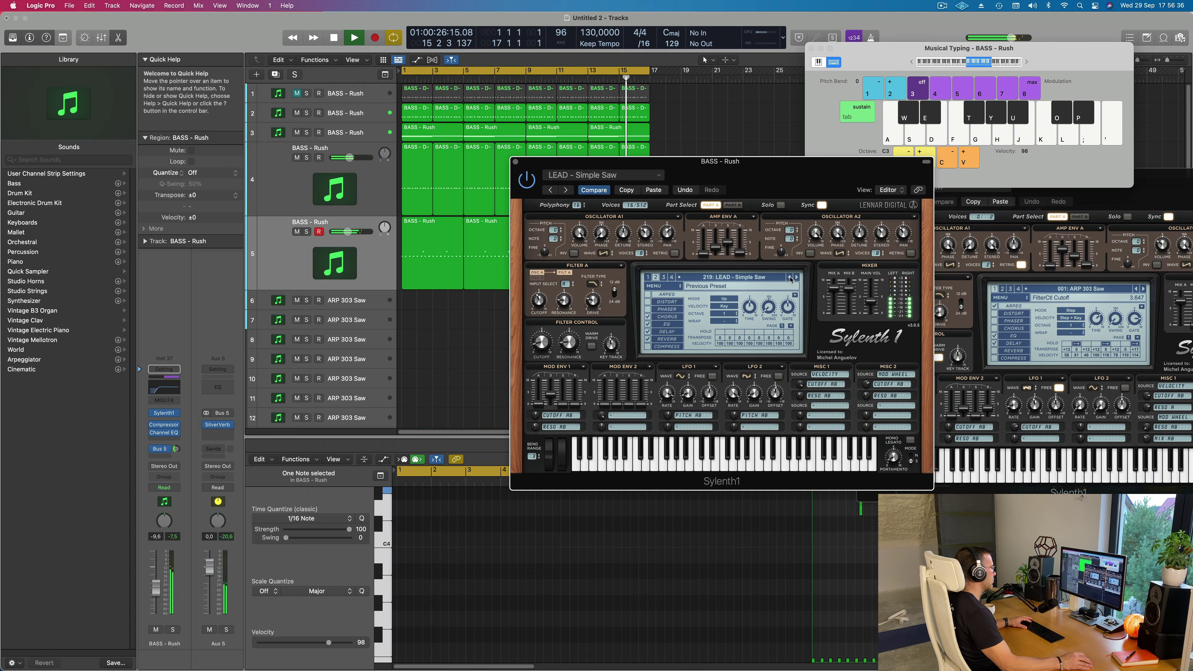
click(790, 278)
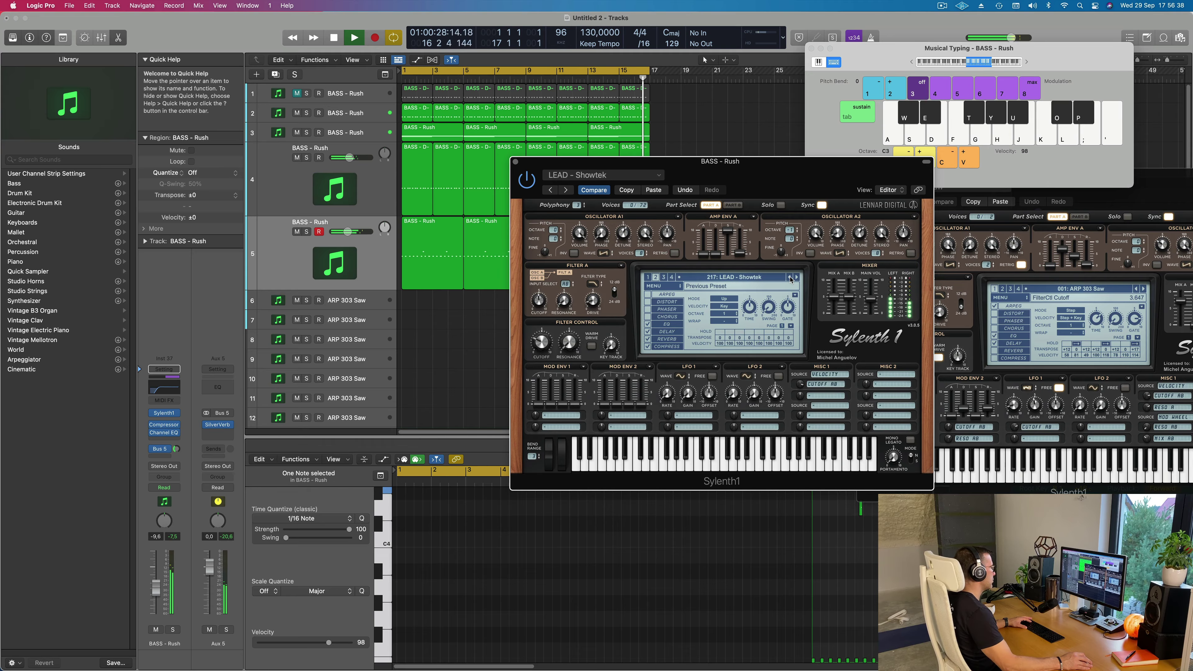
click(790, 279)
click(791, 278)
click(790, 278)
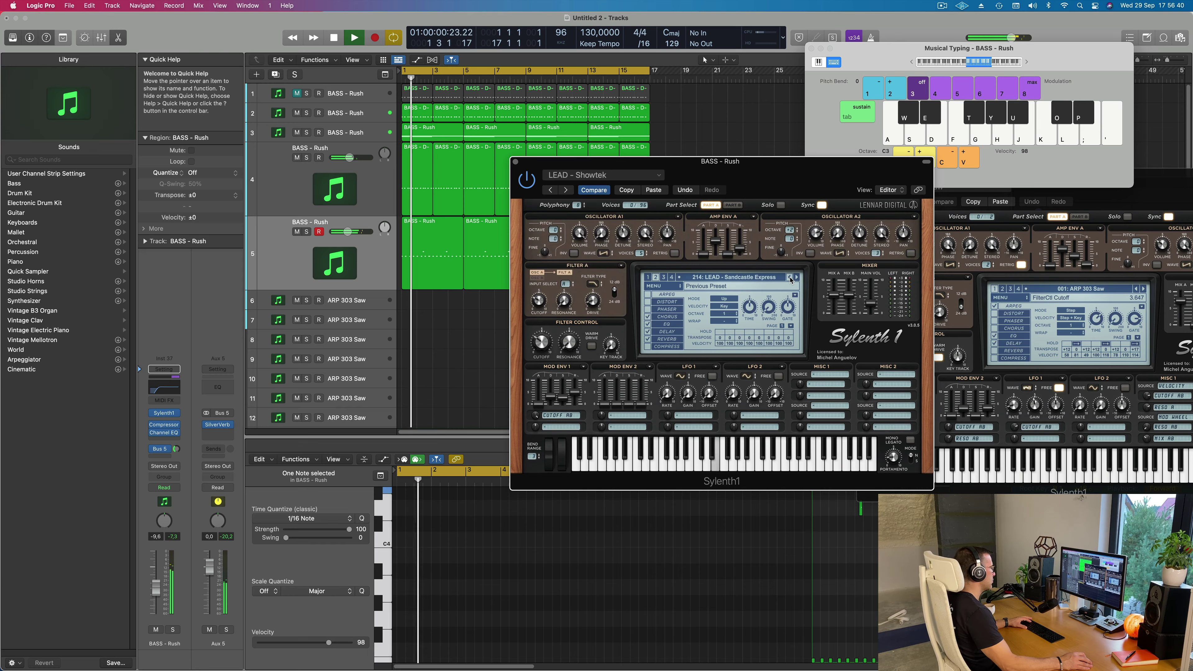
click(790, 278)
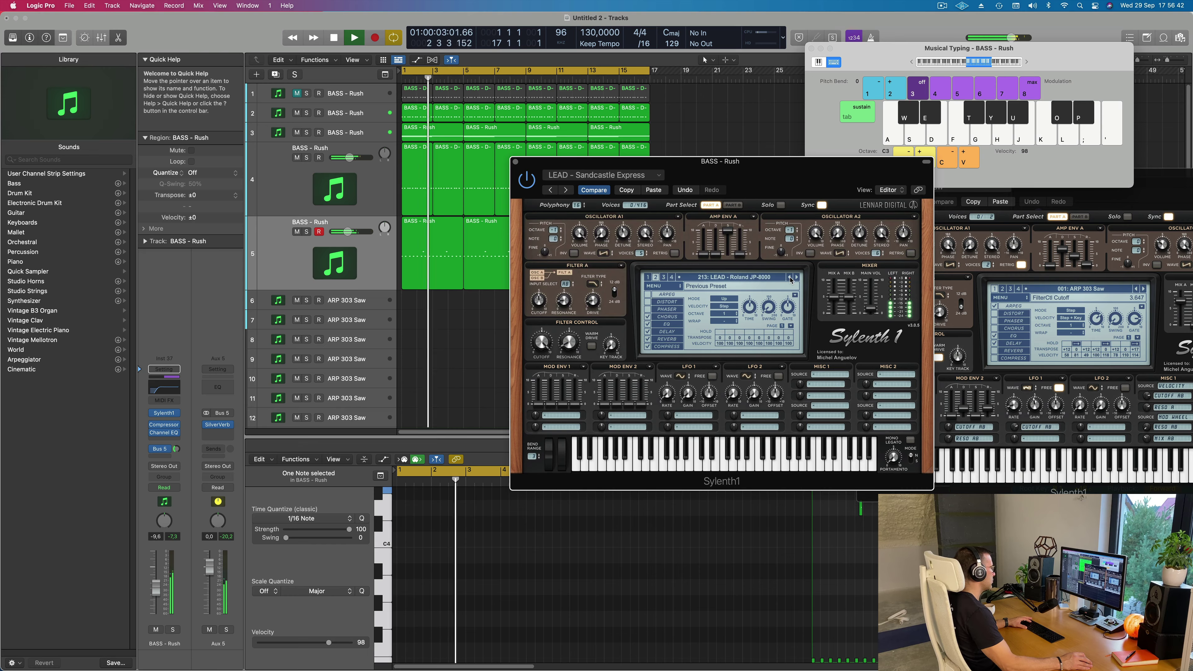
click(790, 278)
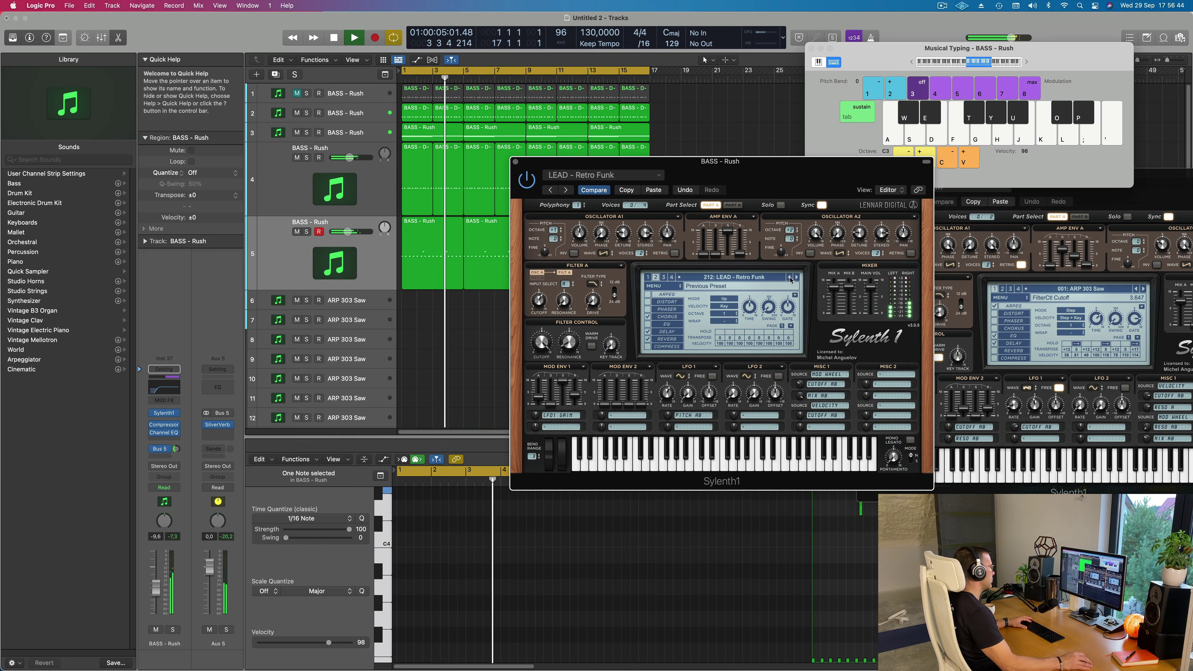
click(791, 279)
click(791, 278)
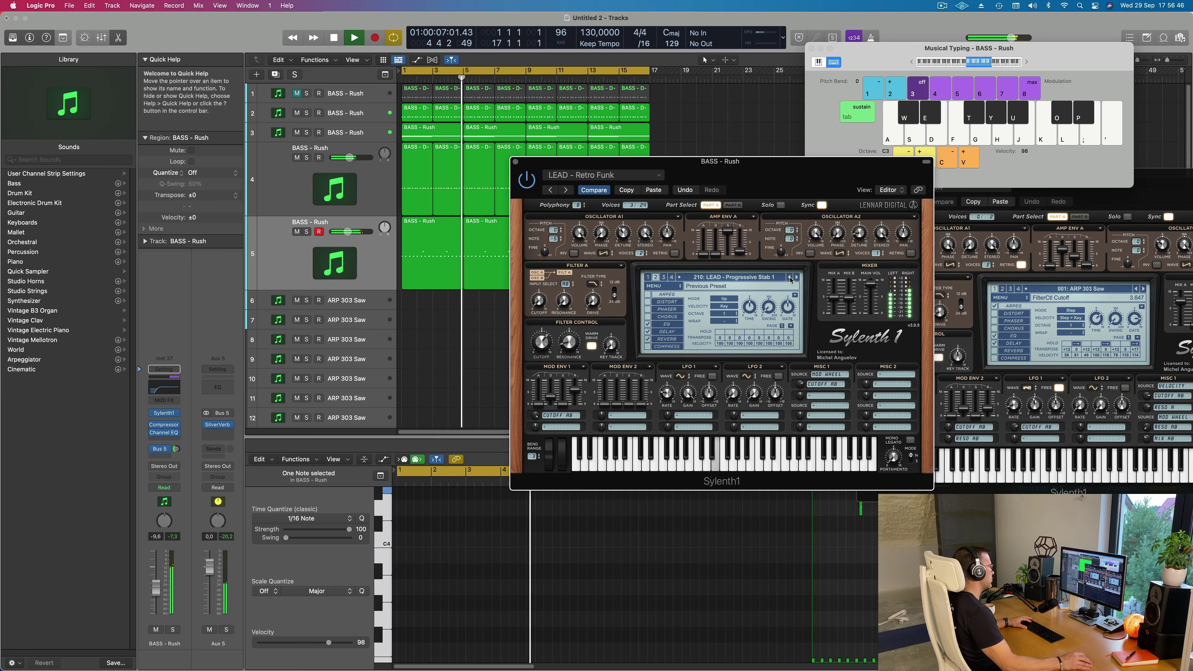
click(790, 278)
click(790, 278)
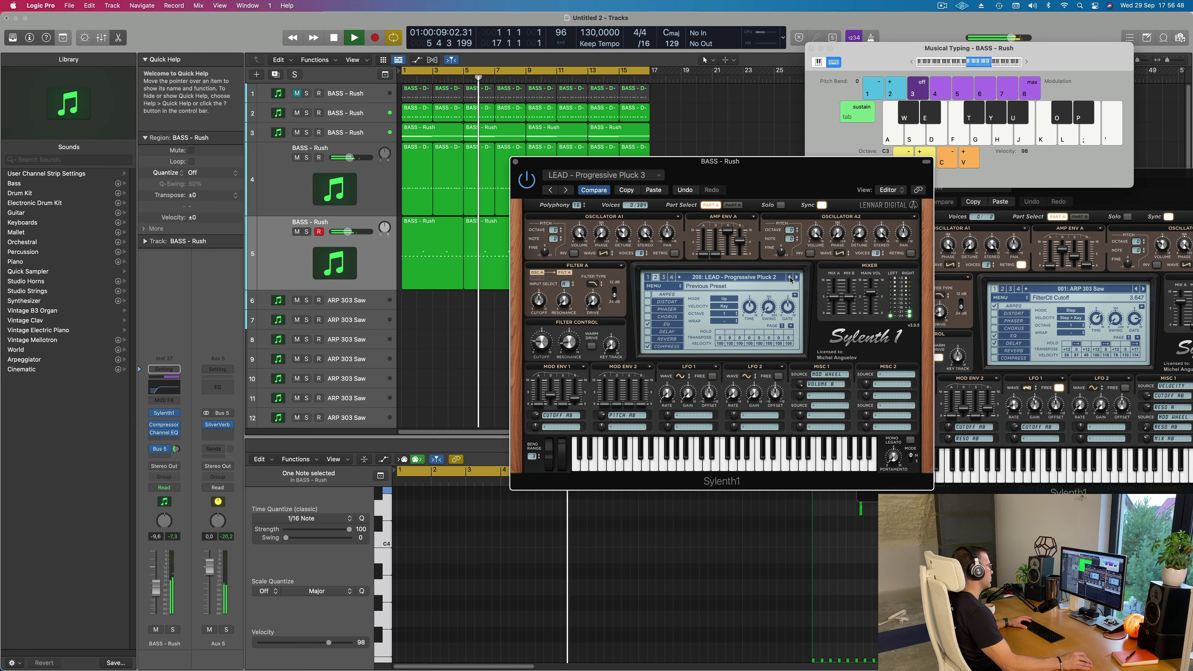
click(791, 278)
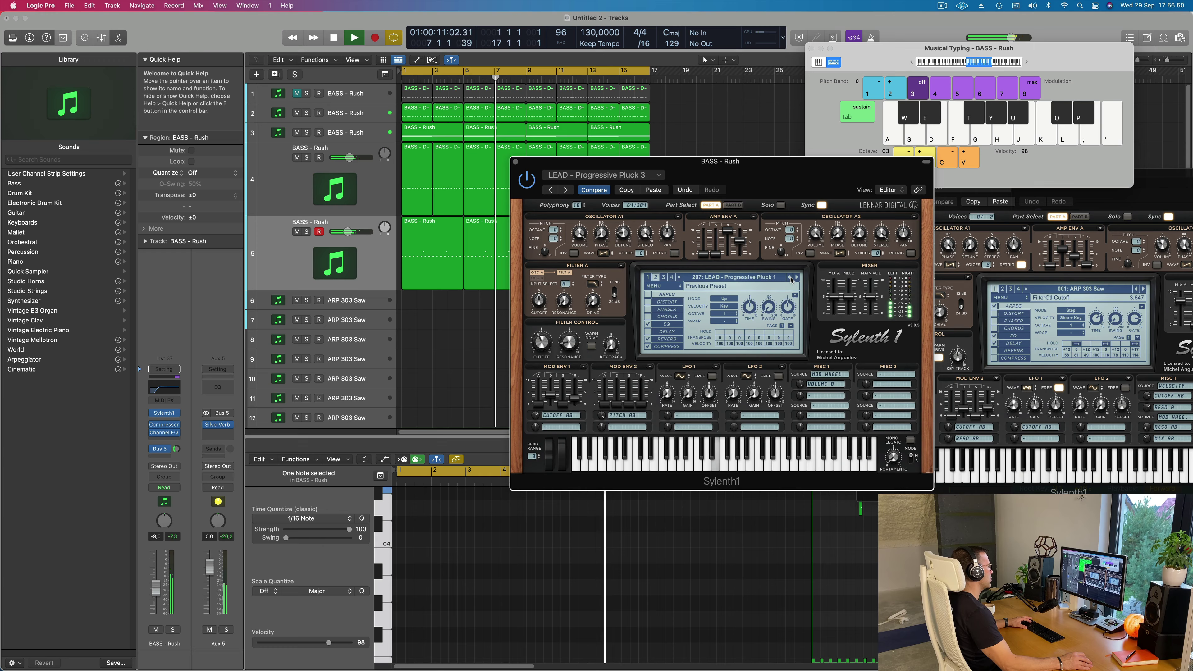
click(790, 278)
click(791, 278)
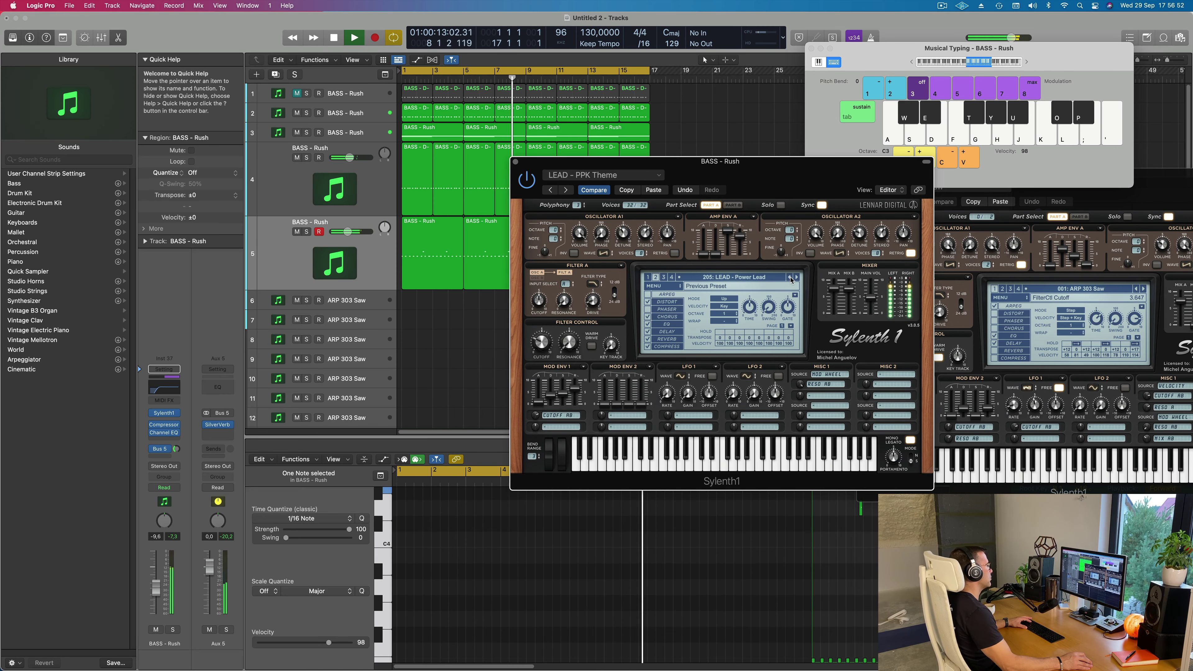
click(790, 278)
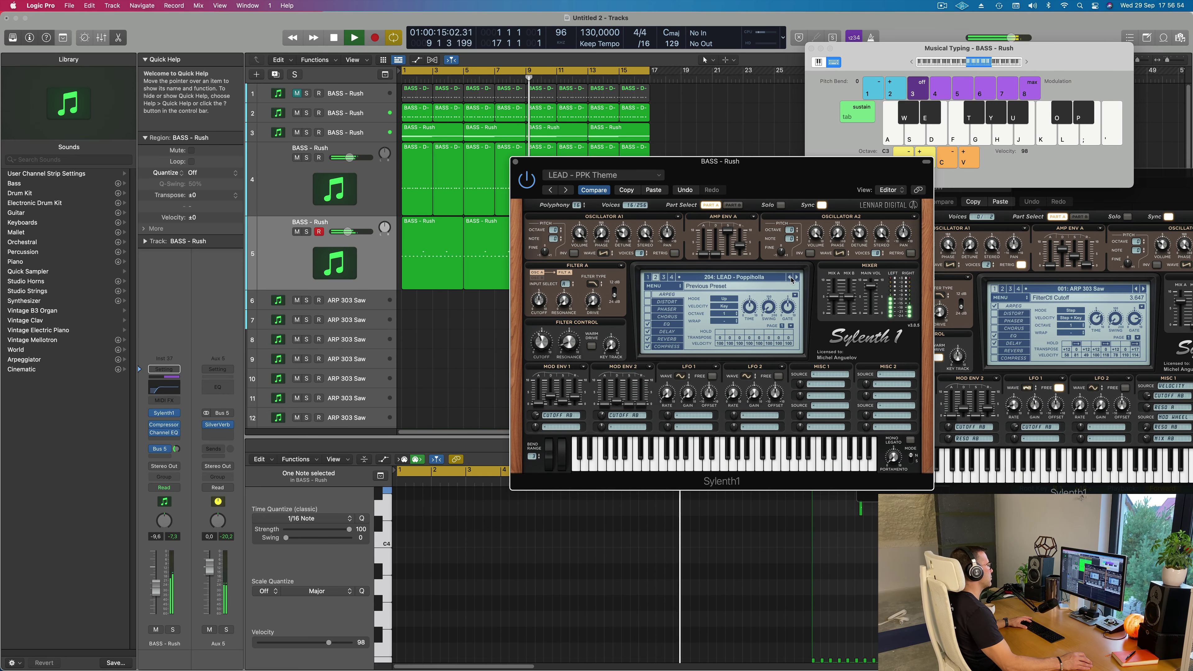
Try further lead presets backward past 200: LEAD - Party Time as far as 186: LEAD - Lost Connection during playback.
drag(820, 188, 786, 200)
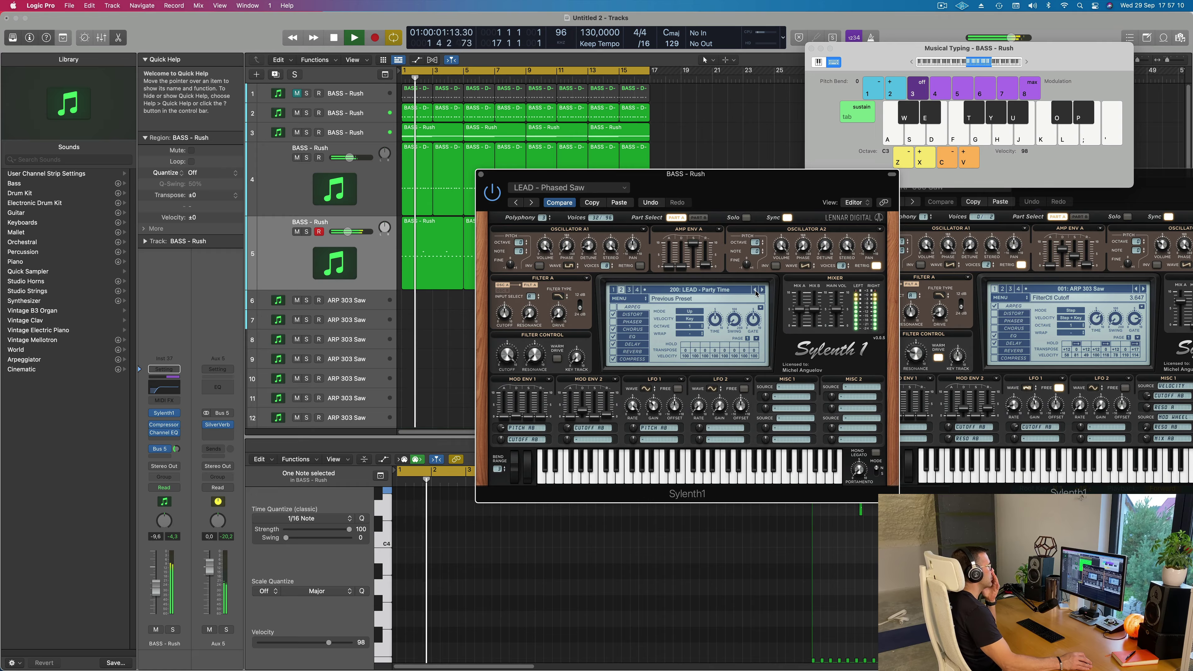
click(756, 294)
click(756, 294)
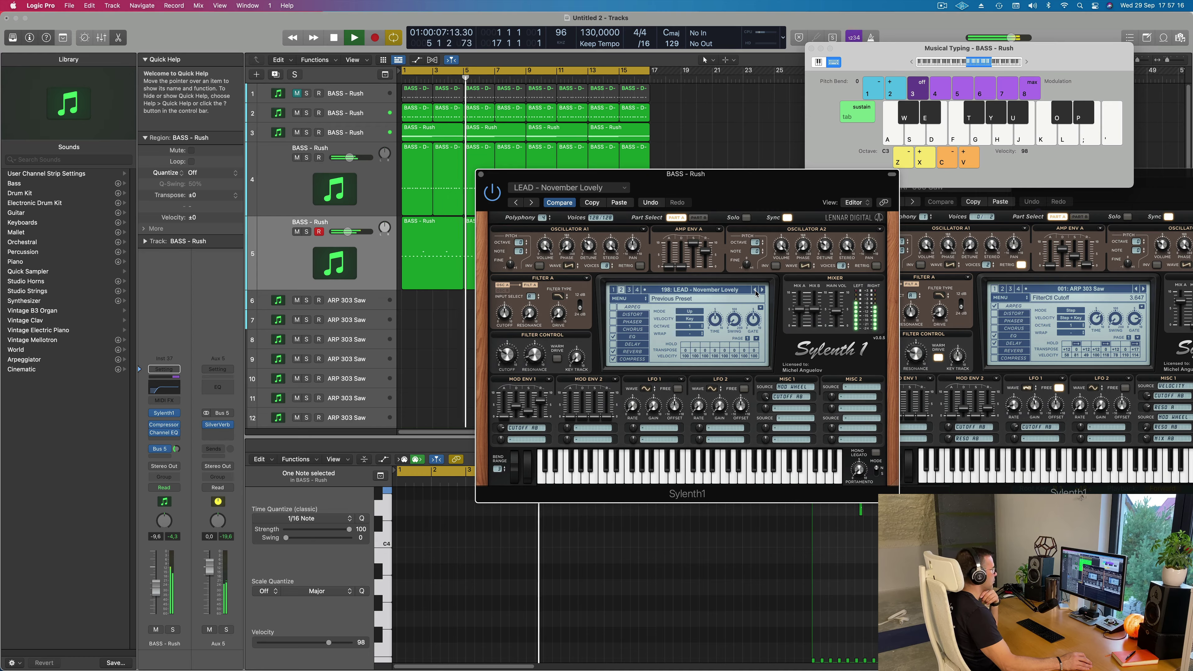
click(756, 293)
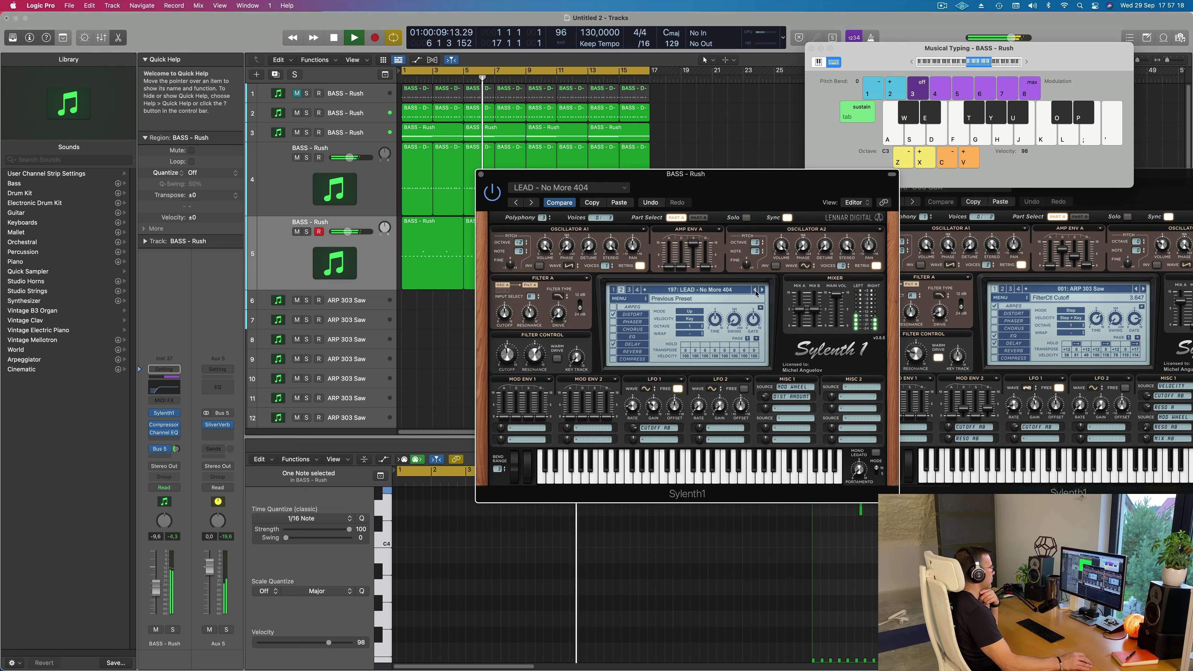
click(756, 294)
click(756, 294)
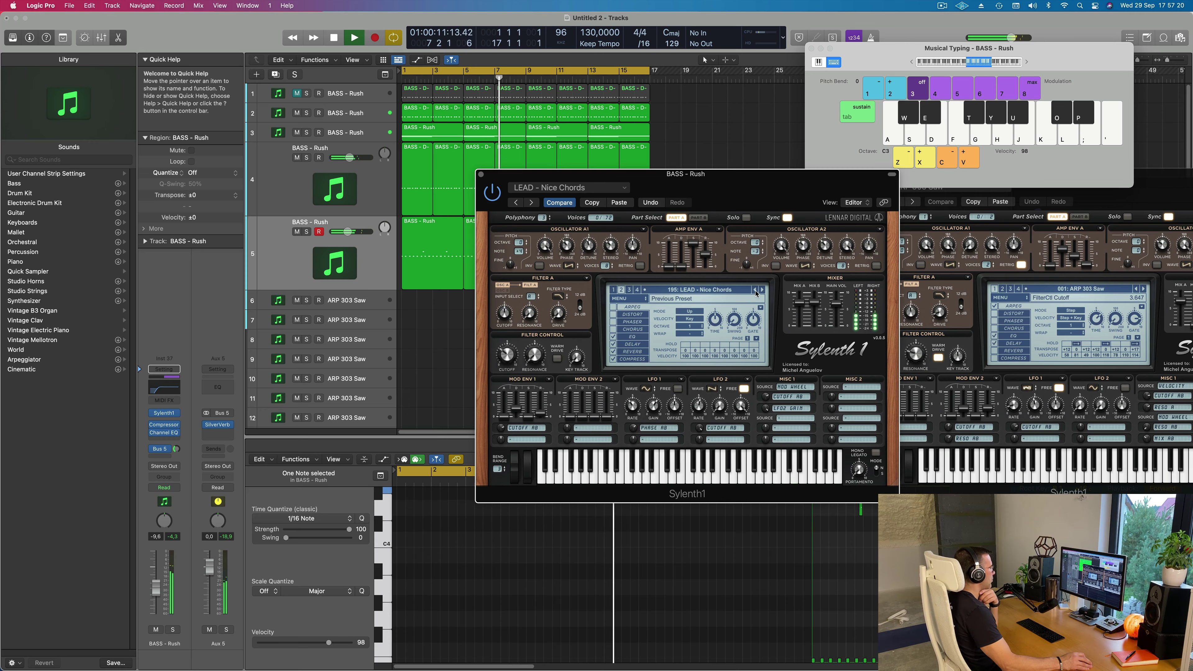
click(757, 294)
click(756, 294)
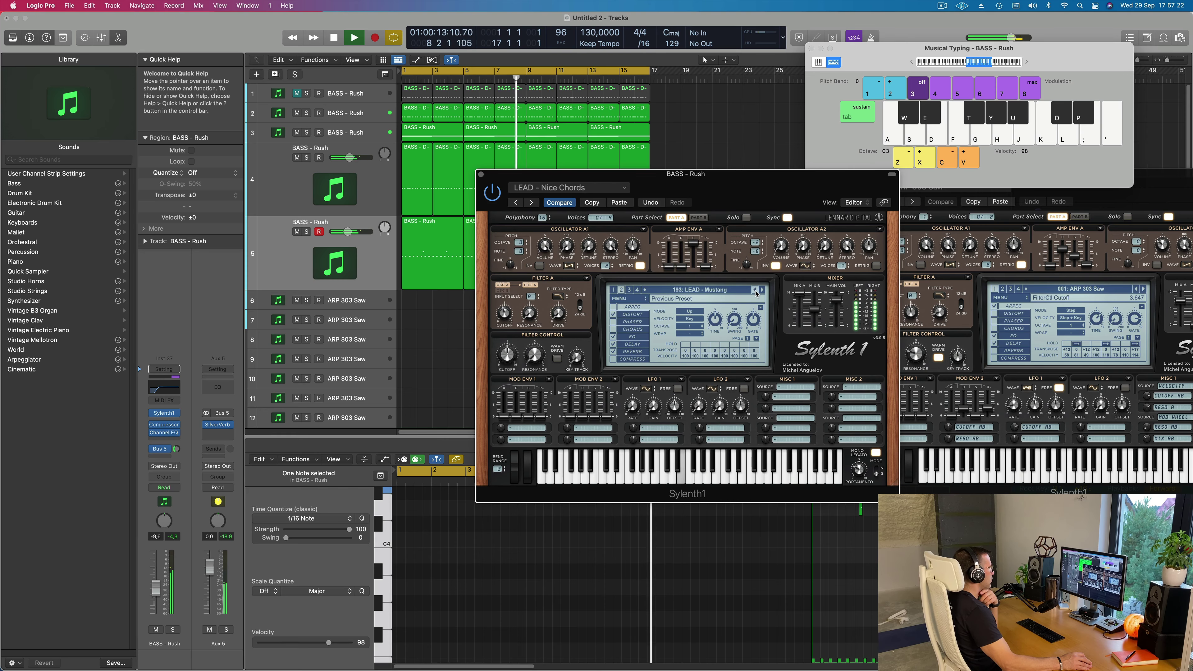
click(756, 294)
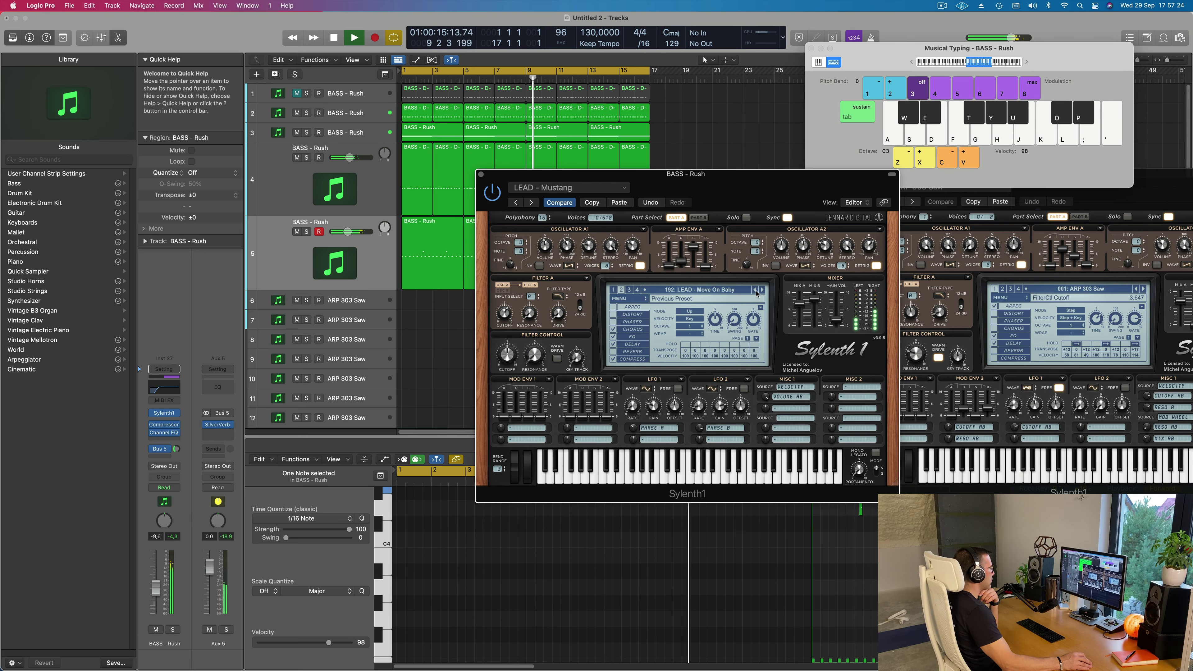
click(756, 293)
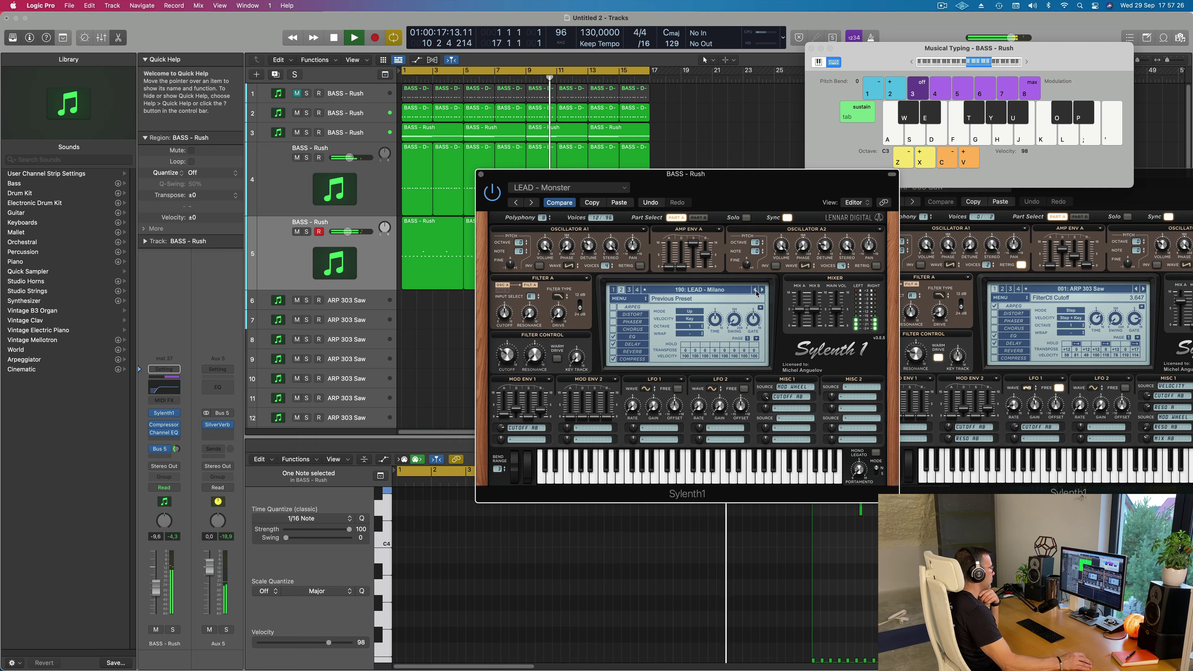
click(756, 294)
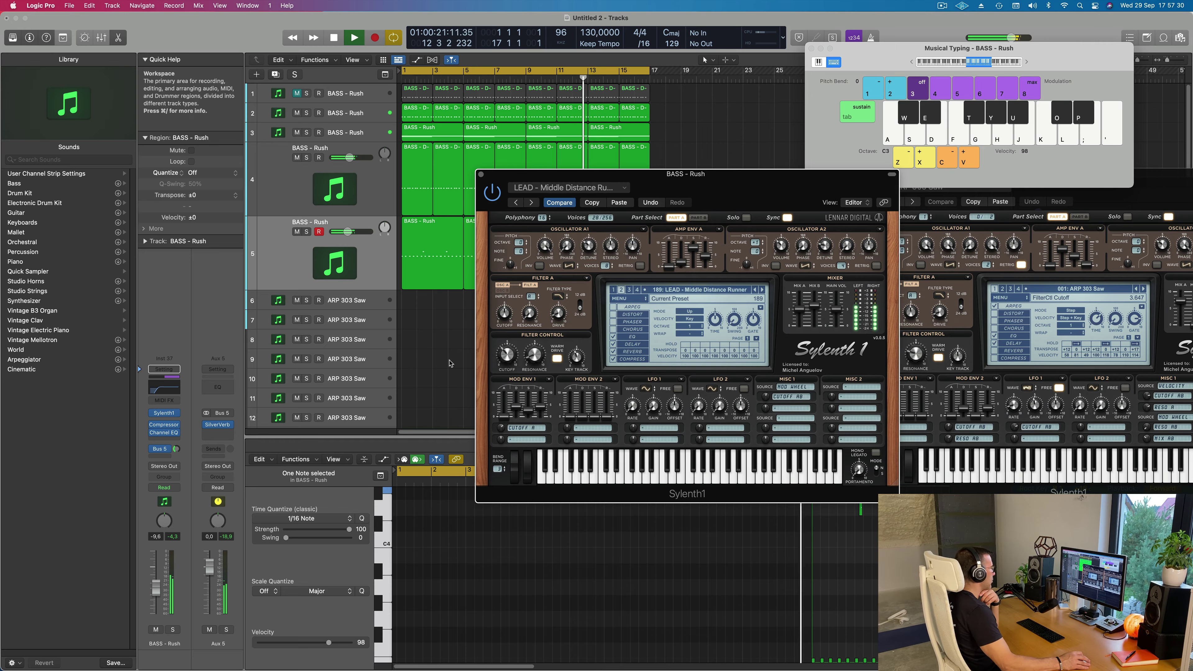
click(756, 290)
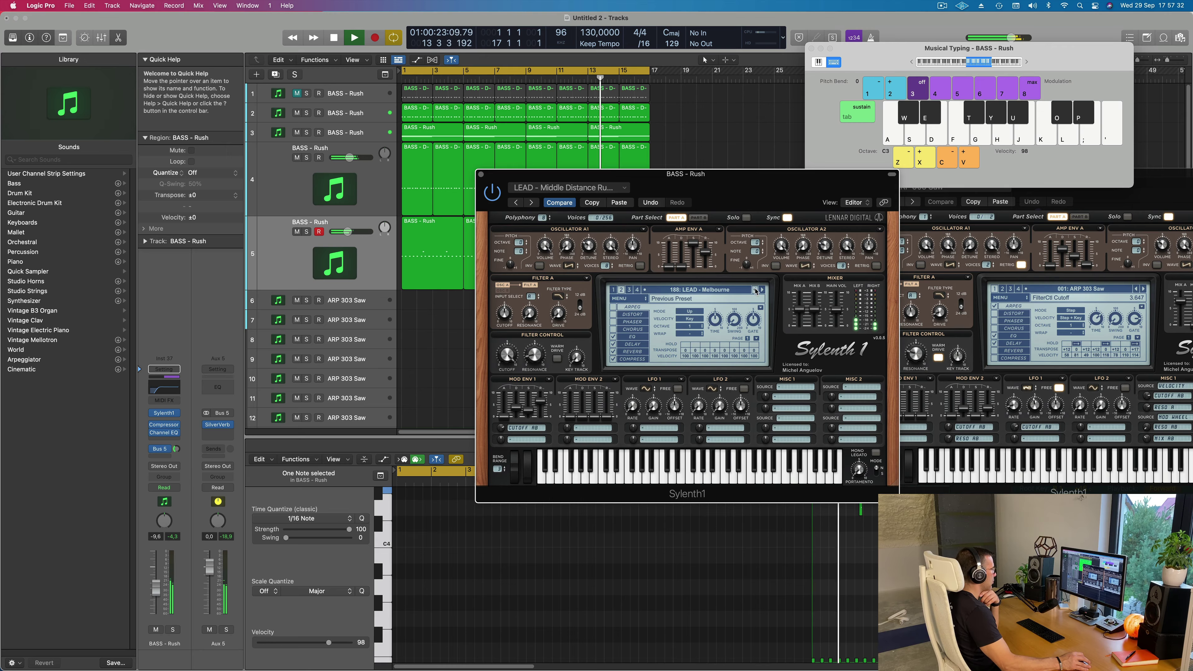
click(756, 290)
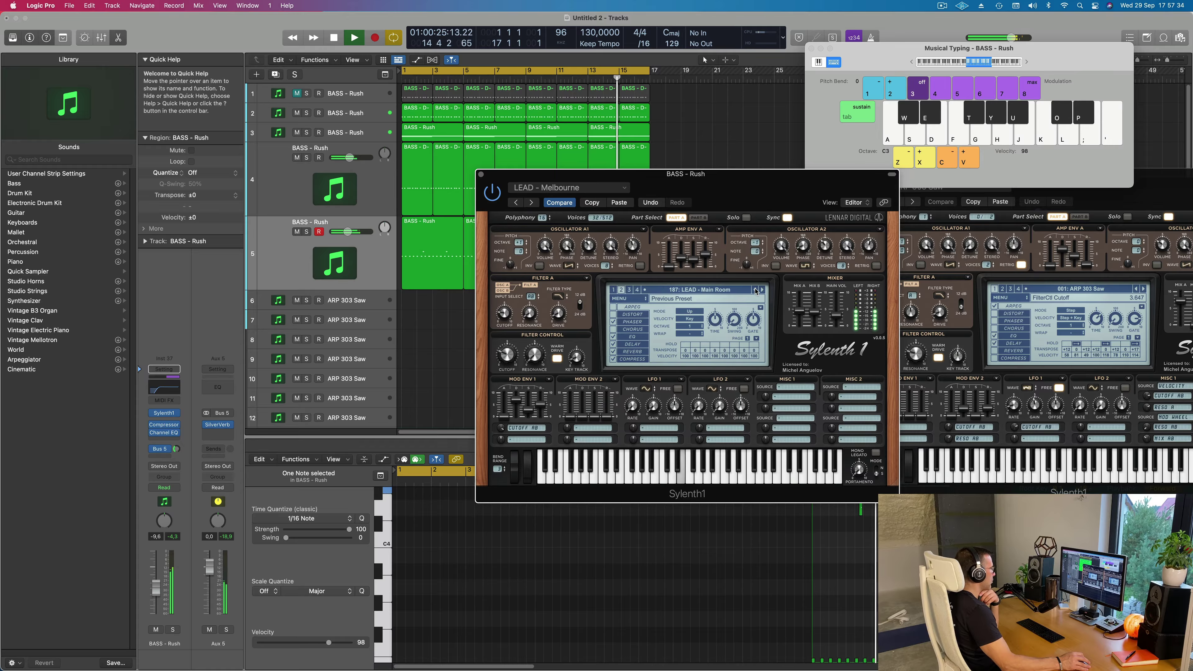
click(756, 290)
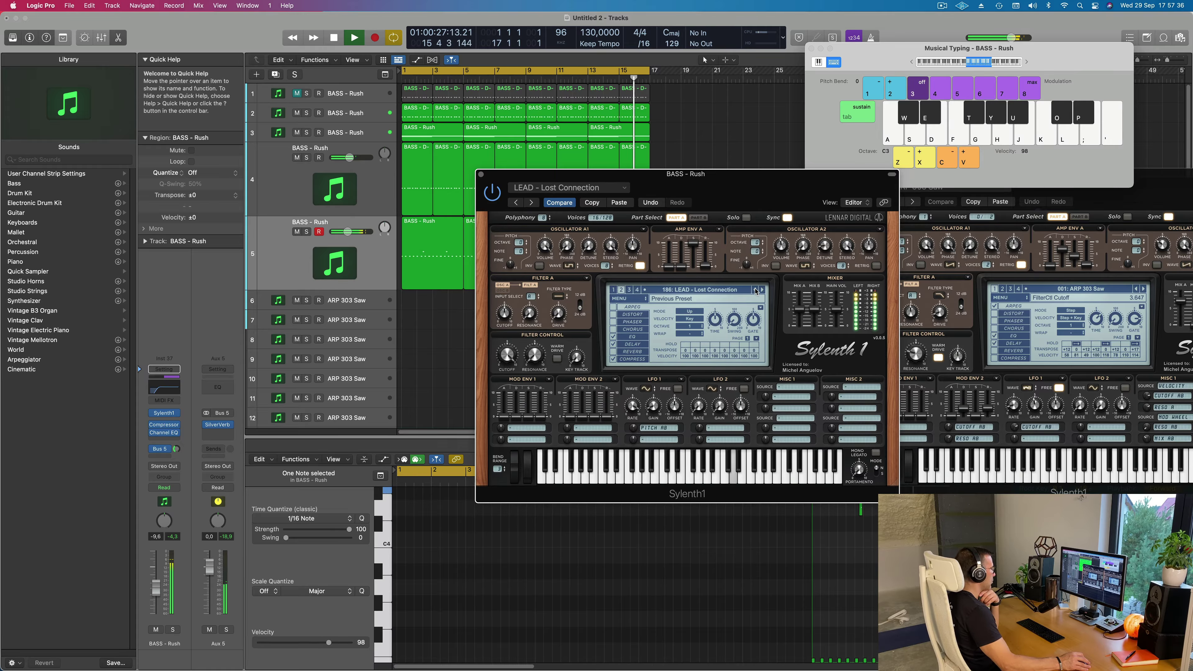
Paste the LEAD - Poppiholla settings back into the lead's Sylenth1, close its window and select track 5 with all its regions.
click(618, 203)
mouse_move(500, 180)
mouse_down()
mouse_move(291, 162)
mouse_move(495, 173)
mouse_up()
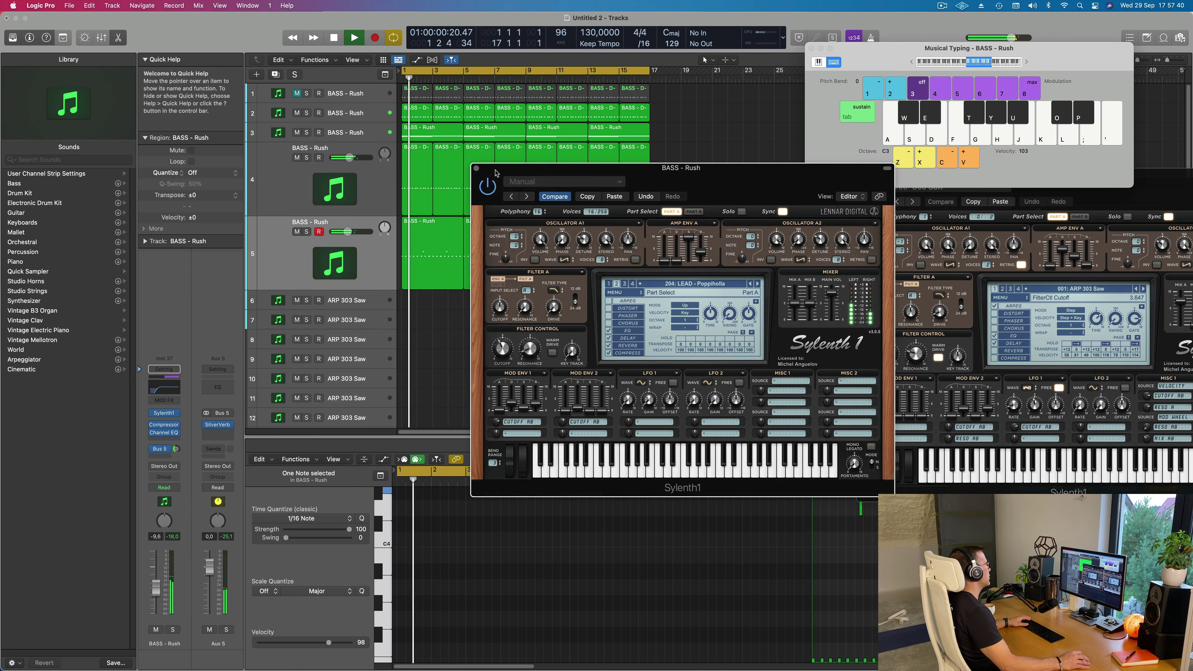
click(476, 167)
click(264, 254)
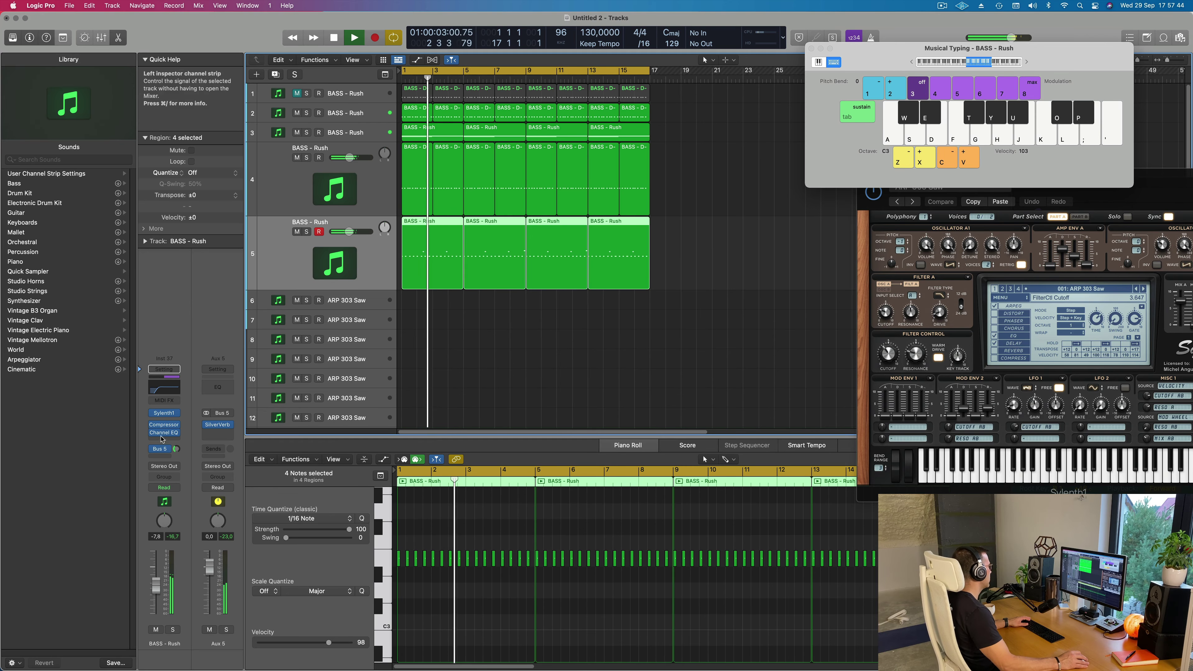
Raise track 5's Bus 5 send slightly and copy its Compressor onto Aux 5 after SilverVerb, checking the aux briefly in solo.
drag(176, 450, 176, 446)
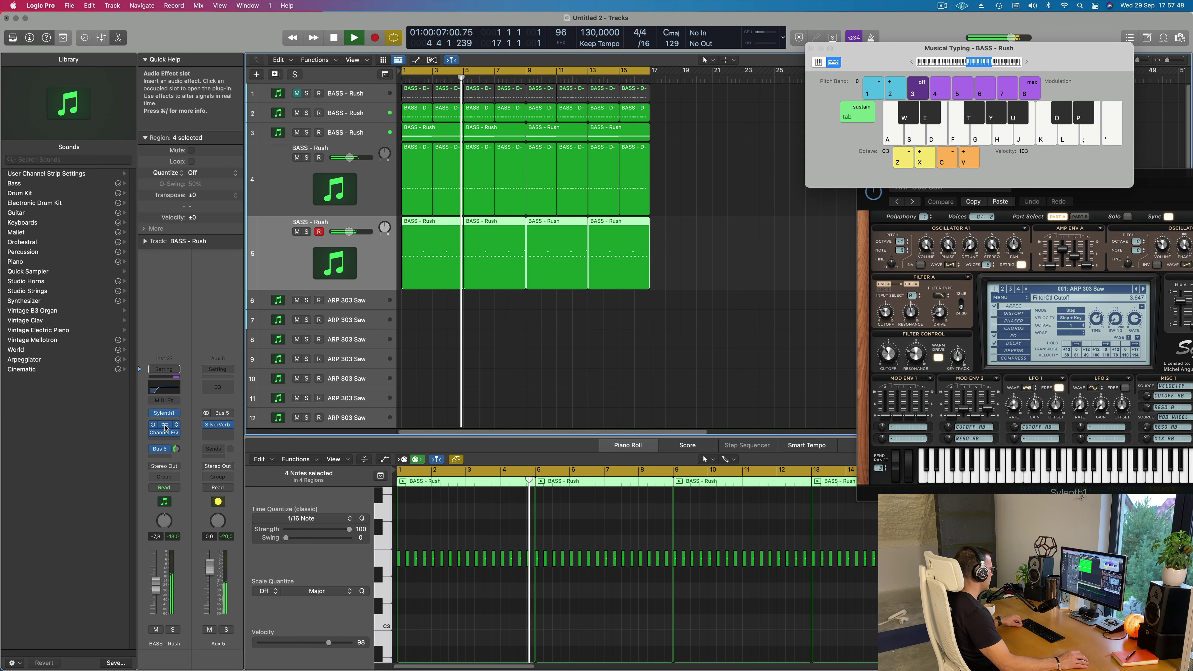
drag(165, 424, 218, 432)
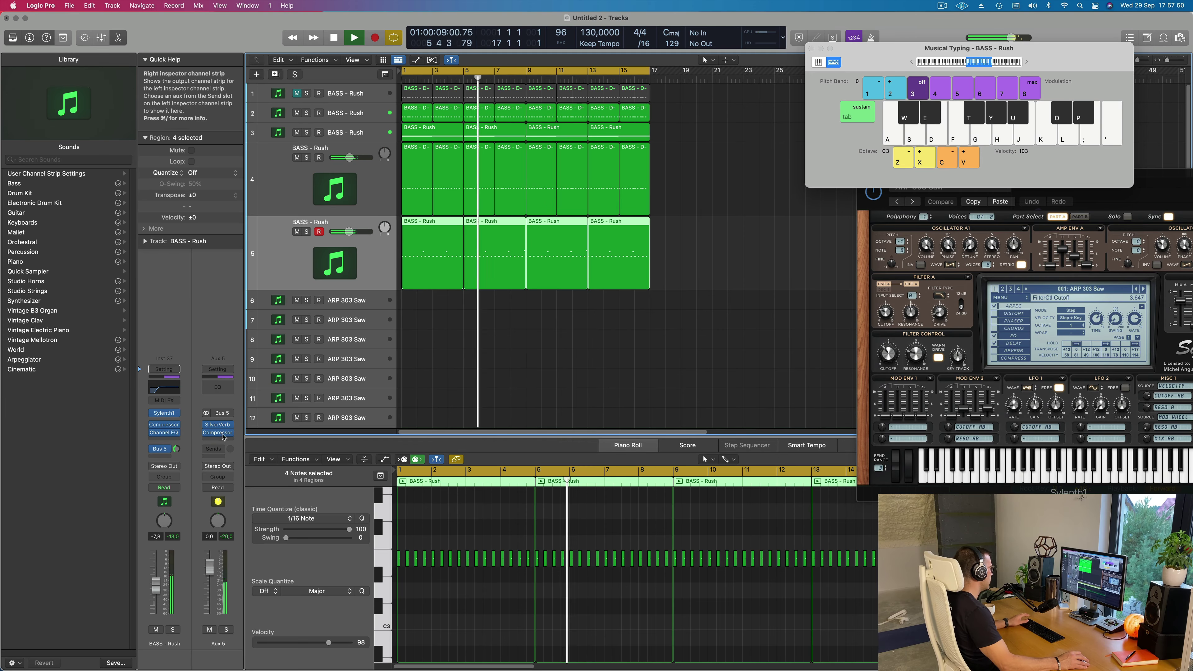
click(220, 433)
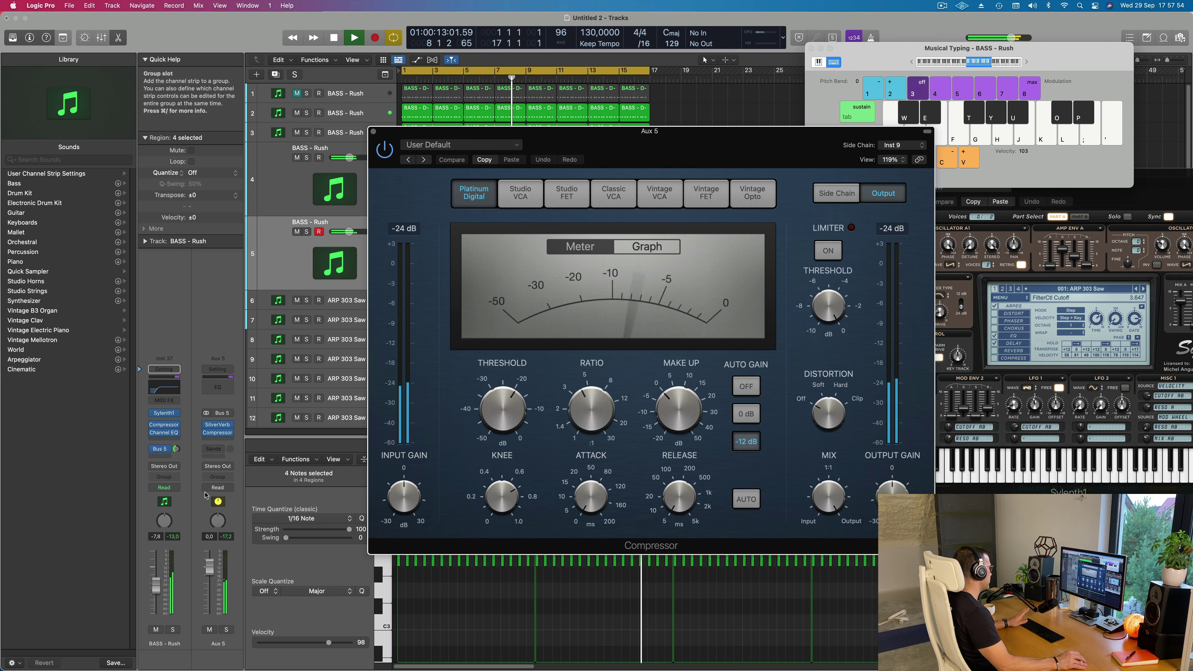
click(227, 630)
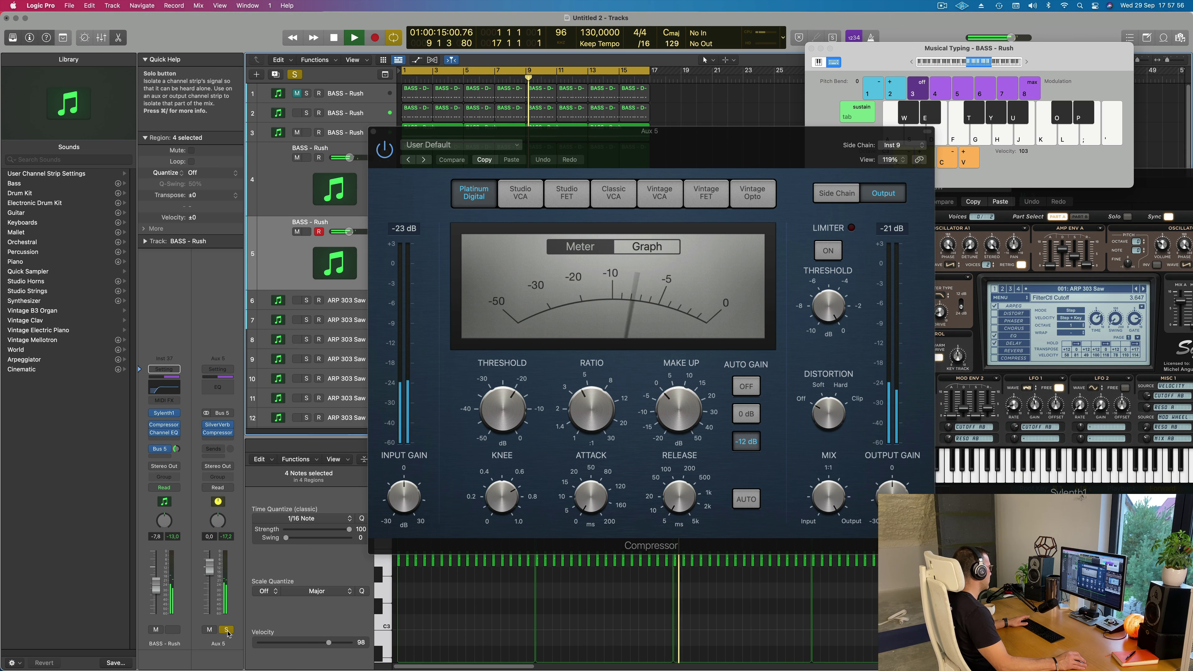
click(227, 630)
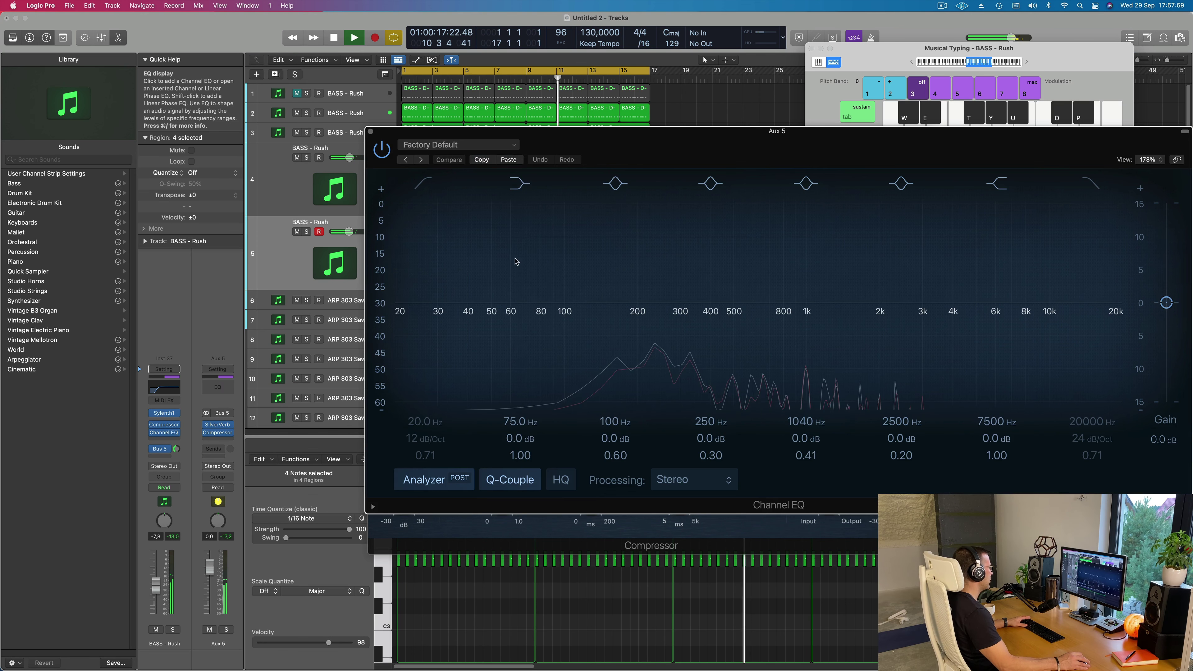
Add a Channel EQ to Aux 5 and enable its low cut at 328 Hz with an 18 dB/Oct slope.
click(218, 387)
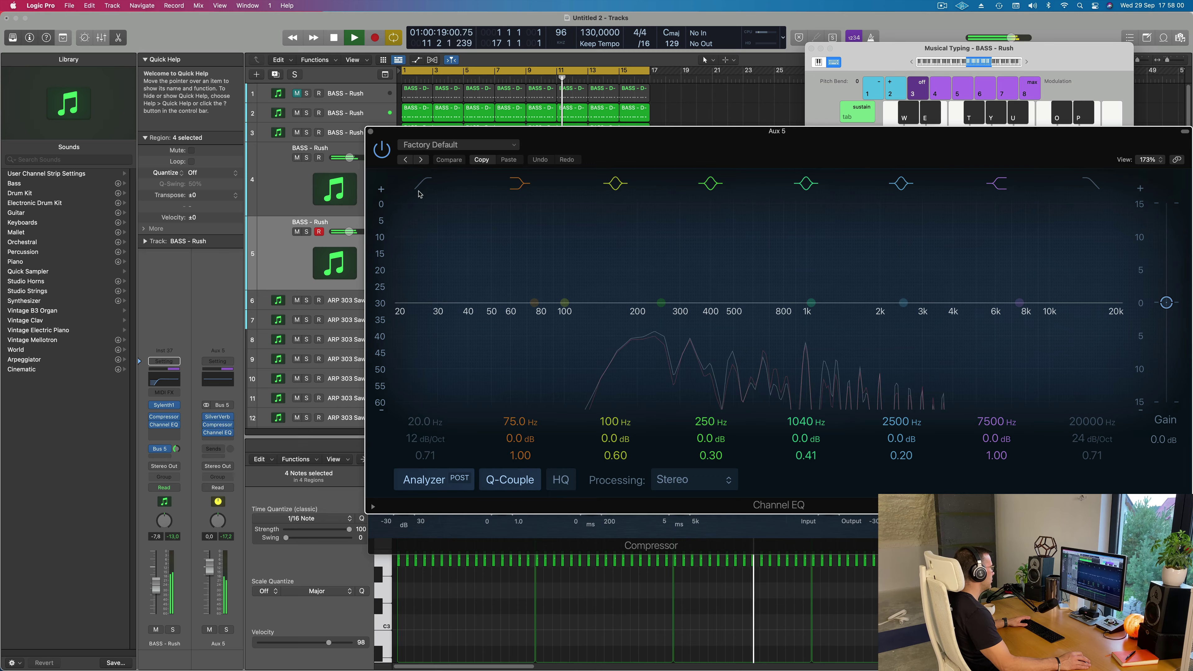
click(423, 187)
drag(597, 259, 616, 262)
drag(442, 311, 693, 318)
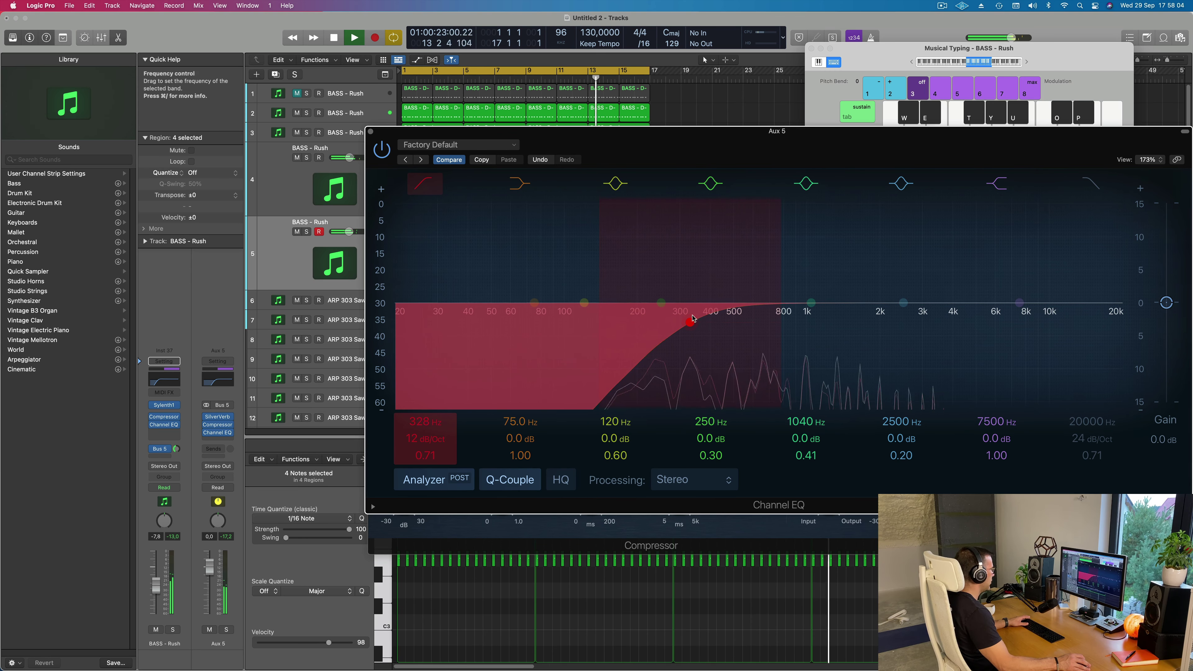
drag(425, 439, 425, 434)
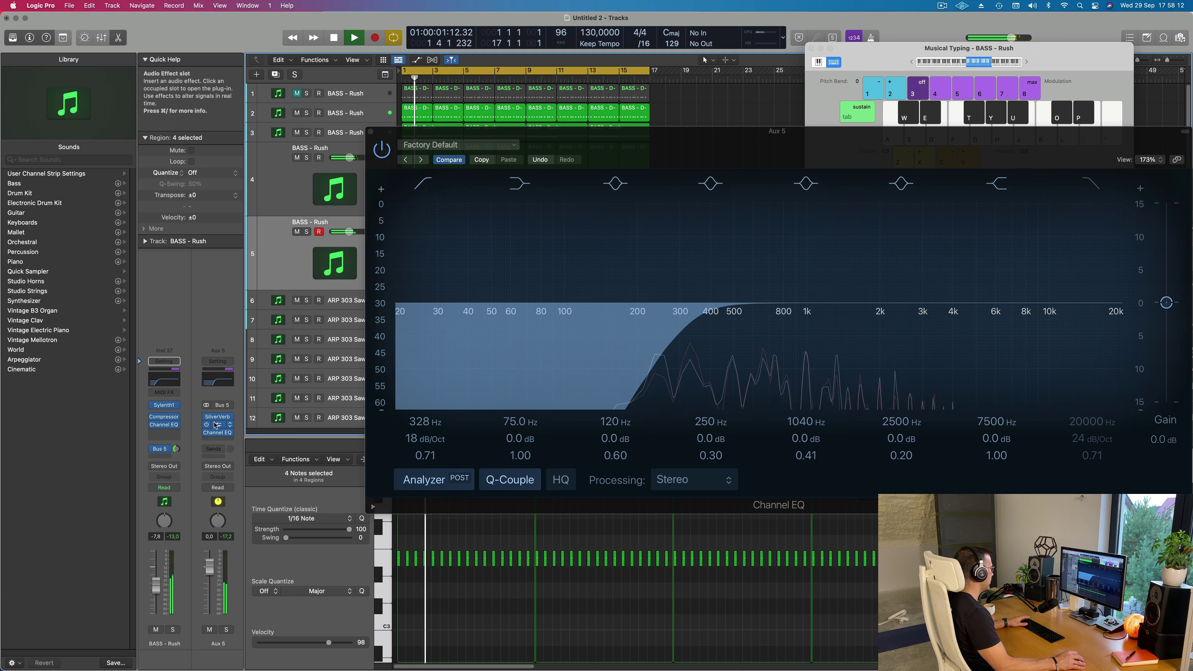
Try boosting the Aux 5 Compressor's output gain to +9.5 dB during playback, return it to 0.0 dB and shift the plug-in window aside.
click(218, 425)
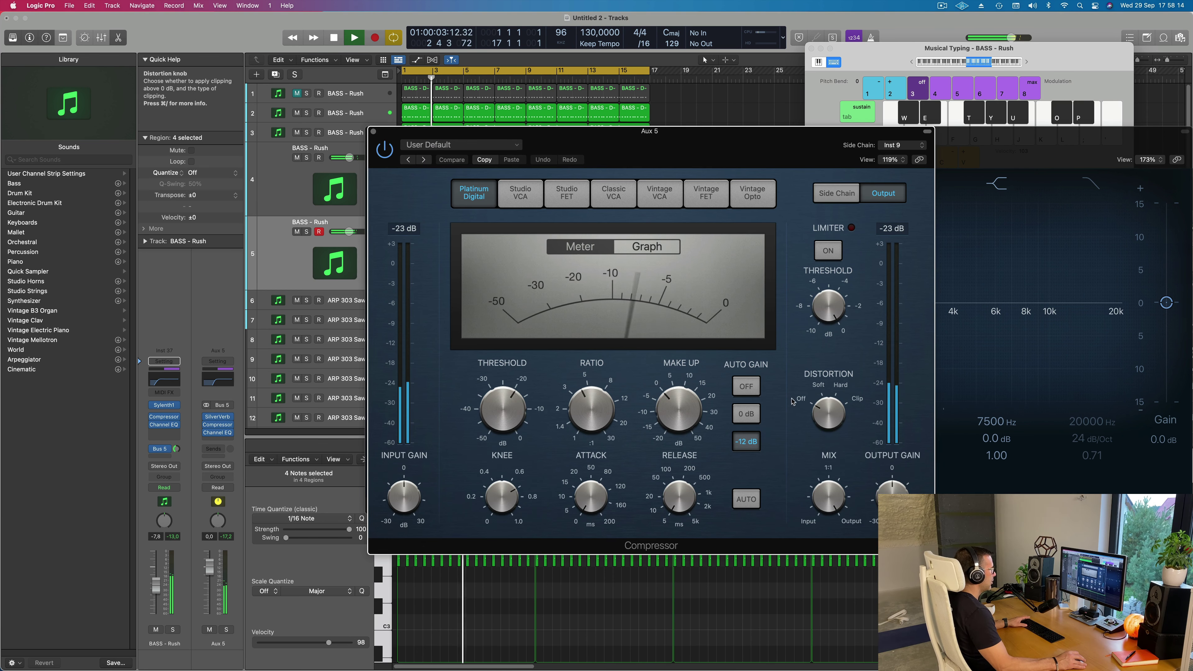
key(space)
key(space)
drag(897, 473, 897, 469)
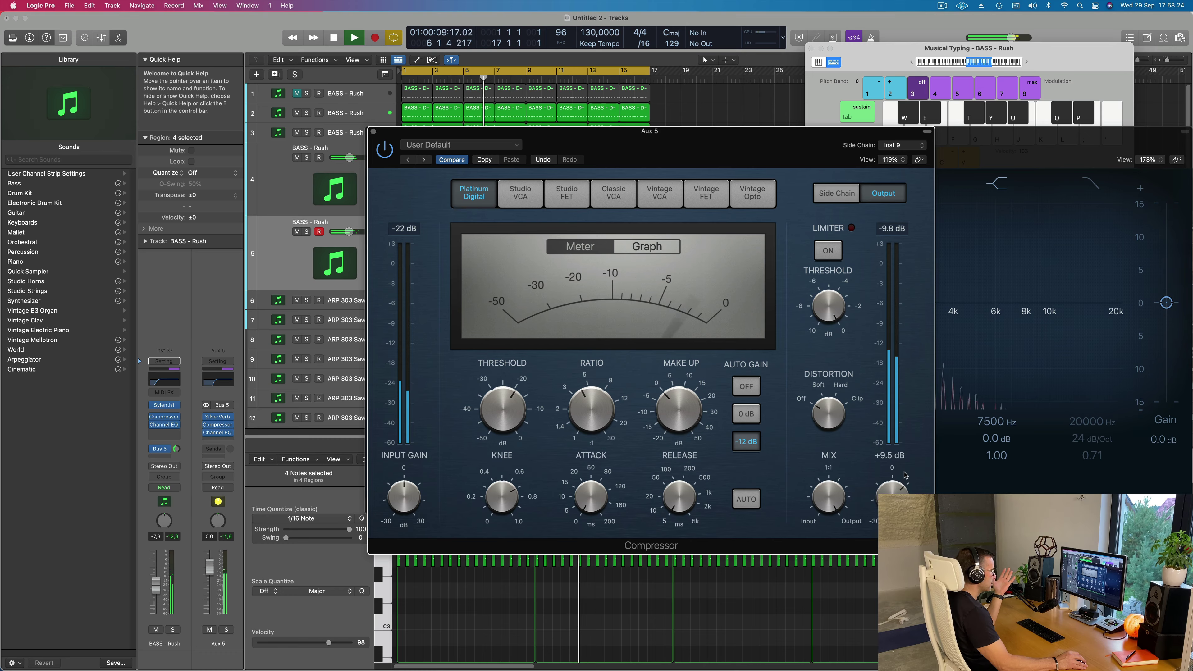
scroll(903, 491, up, 1)
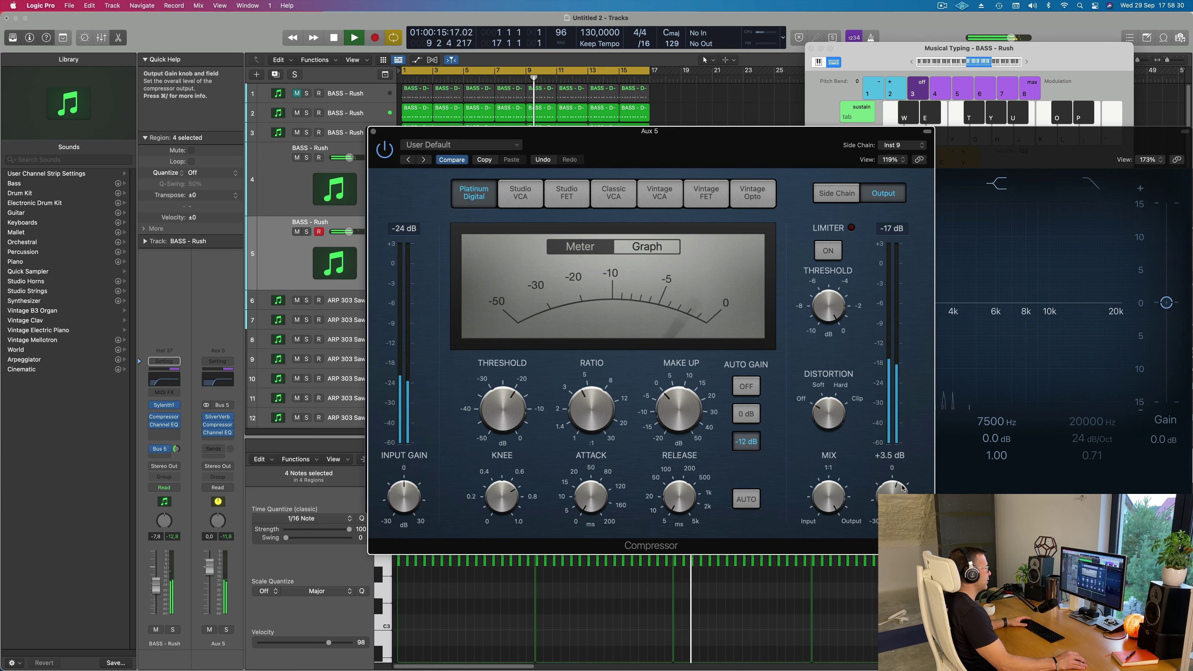
drag(903, 486, 901, 492)
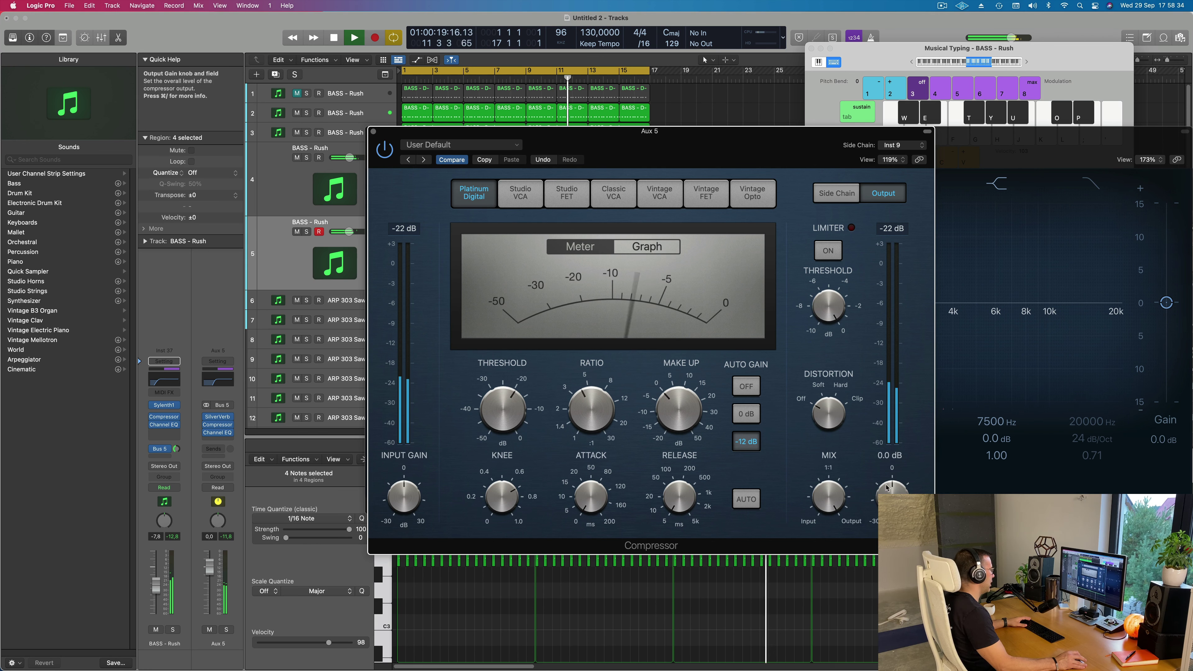
drag(417, 141, 441, 141)
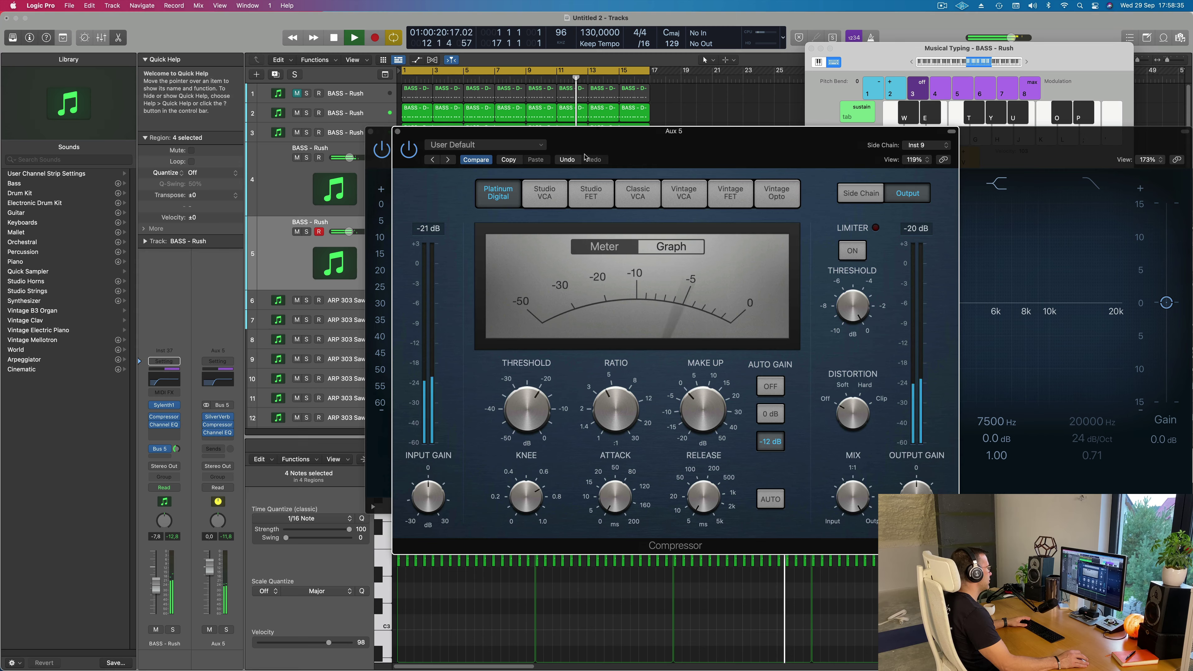
Close the Compressor and Channel EQ windows and duplicate the fifth BASS - Rush track with its settings.
click(397, 132)
click(380, 135)
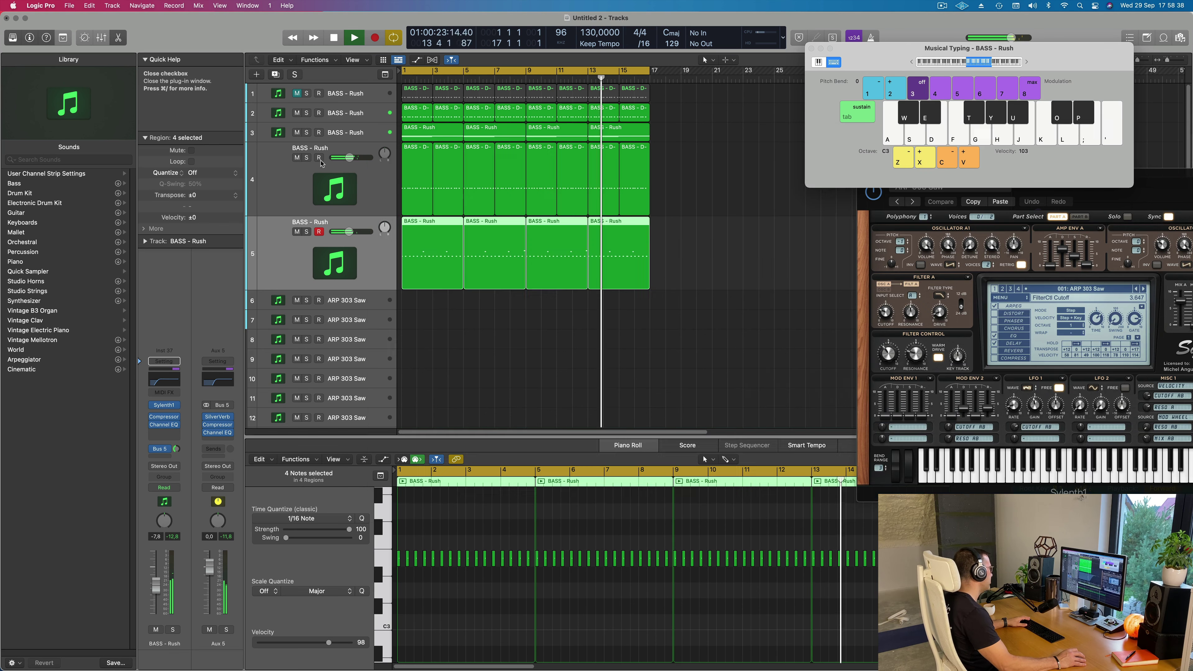
ctrl+alt+click(478, 316)
ctrl+alt+click(478, 316)
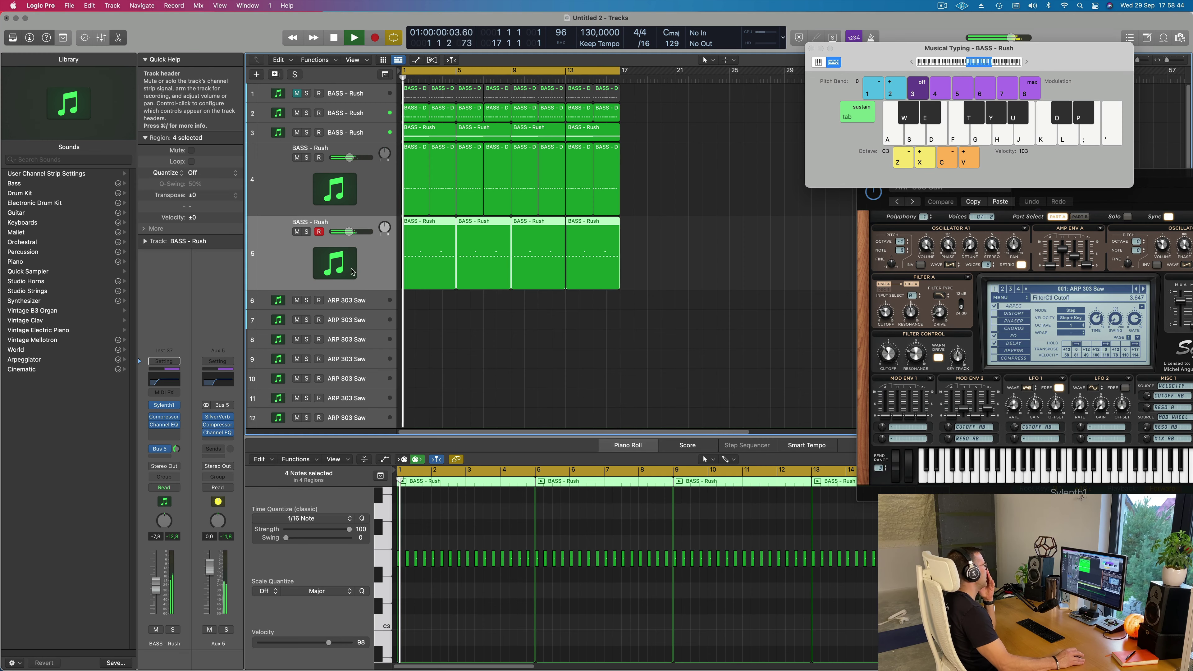
key(super+d)
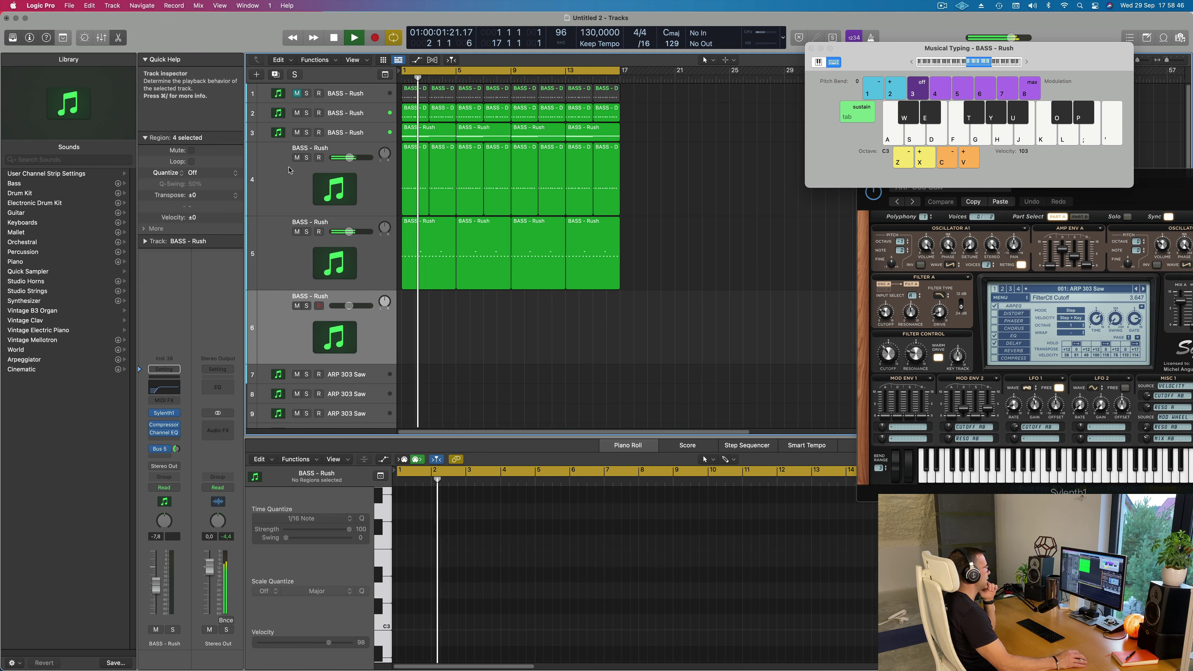
Copy the first region of the third BASS - Rush track onto the new track 6 at bar 1 and stop playback.
click(350, 133)
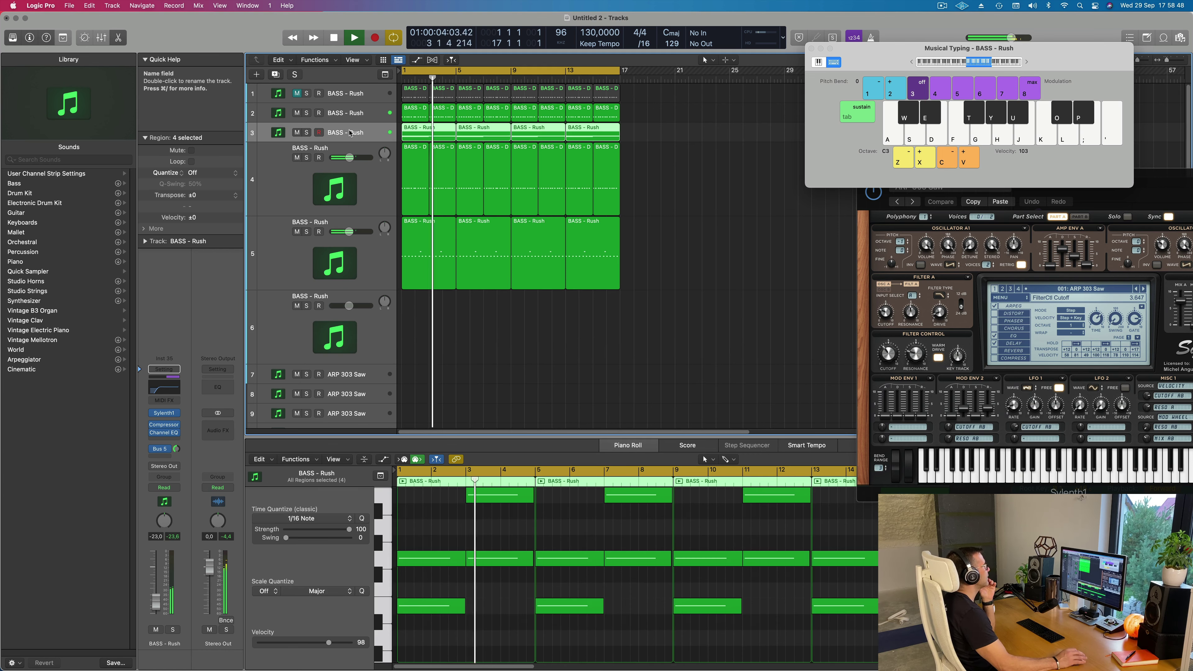
click(736, 180)
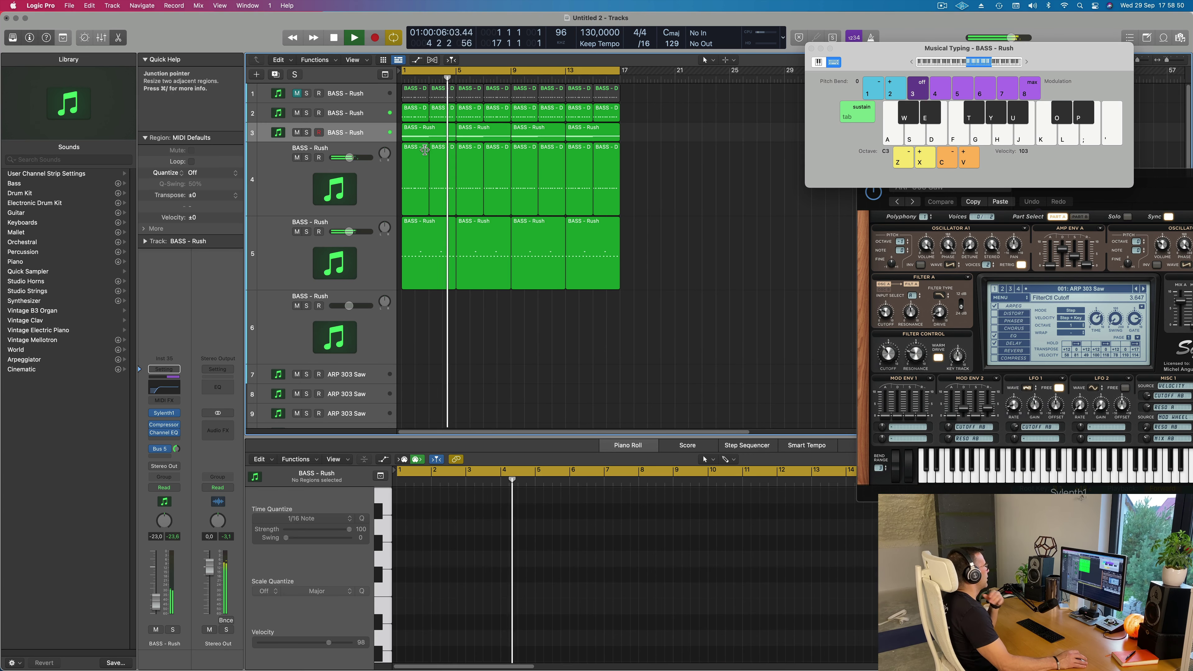
click(415, 137)
drag(415, 138, 416, 306)
key(space)
Delete the lowest note in bars 1–2 and the lower note in bars 3–4 of the copied region.
scroll(472, 568, down, 1)
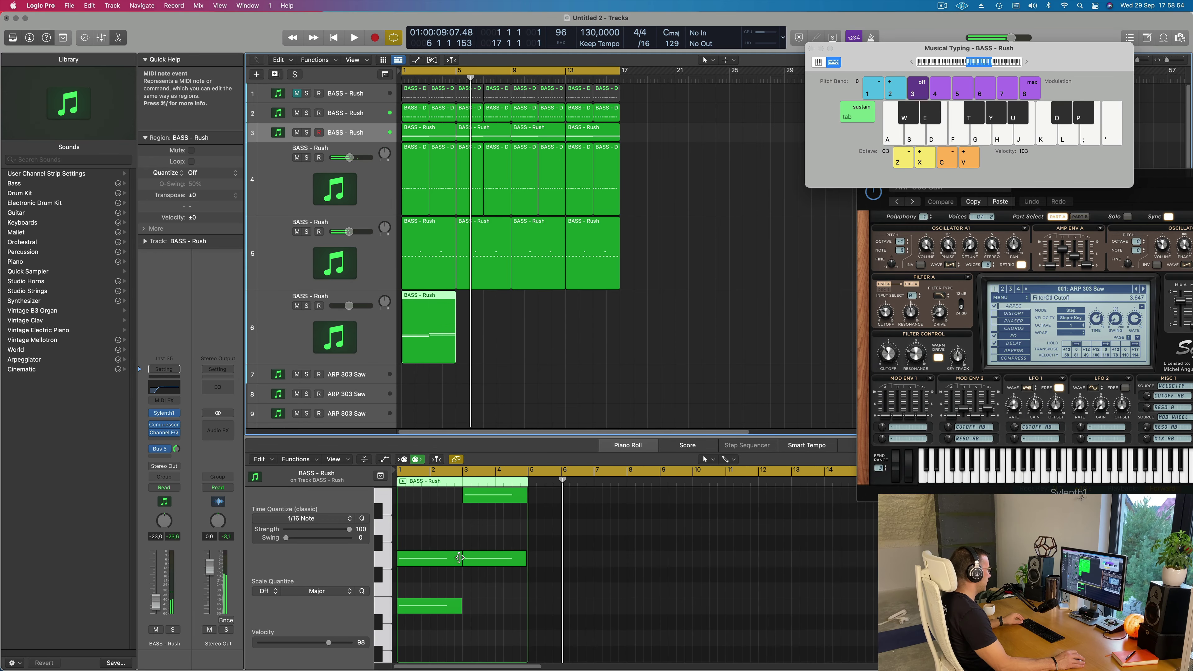
scroll(437, 555, up, 2)
scroll(437, 555, down, 1)
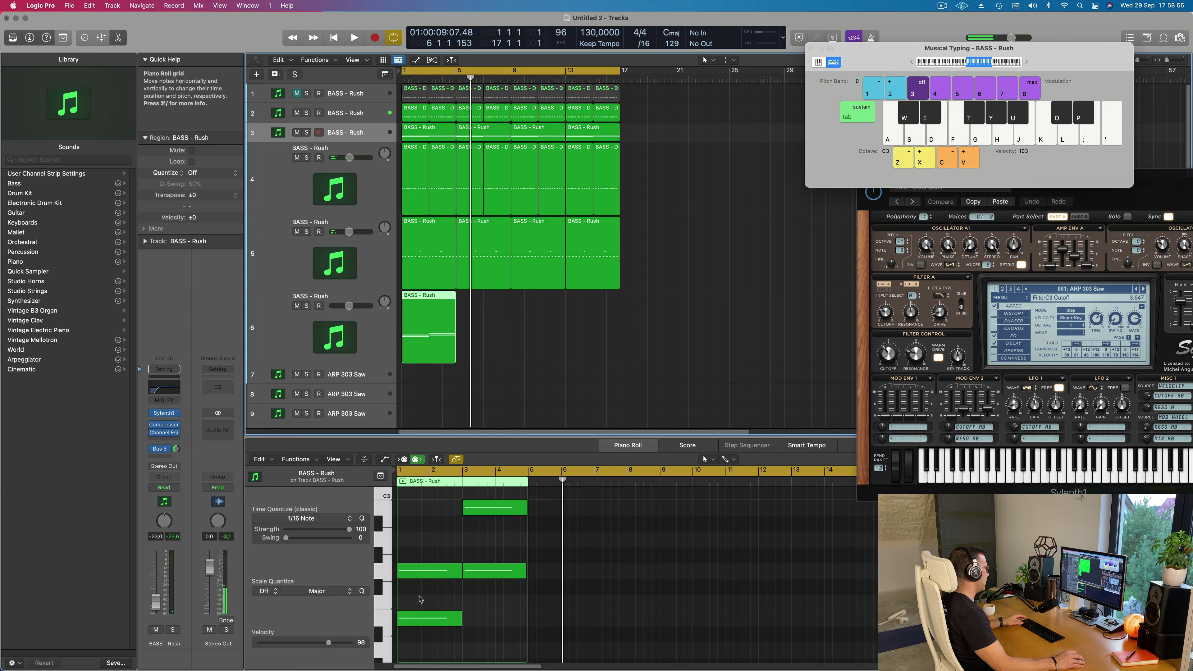
click(429, 620)
key(Delete)
click(496, 573)
key(Delete)
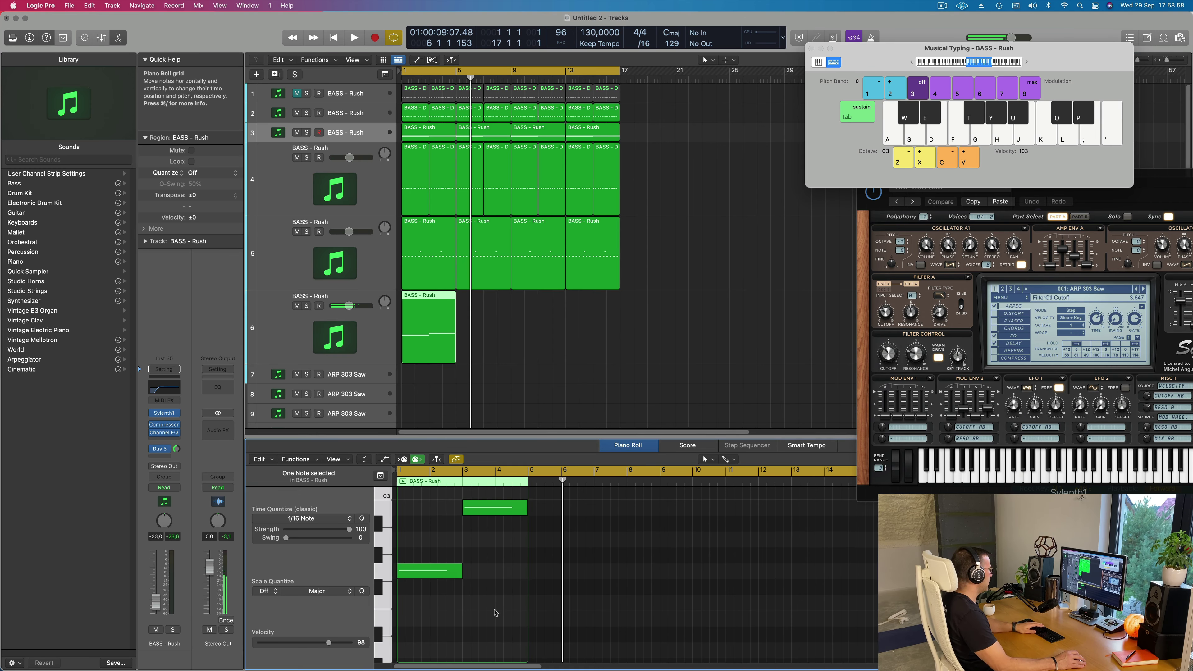
Set the Channel EQ low-cut frequency on track 6 to 20 Hz and close the EQ.
key(space)
click(374, 344)
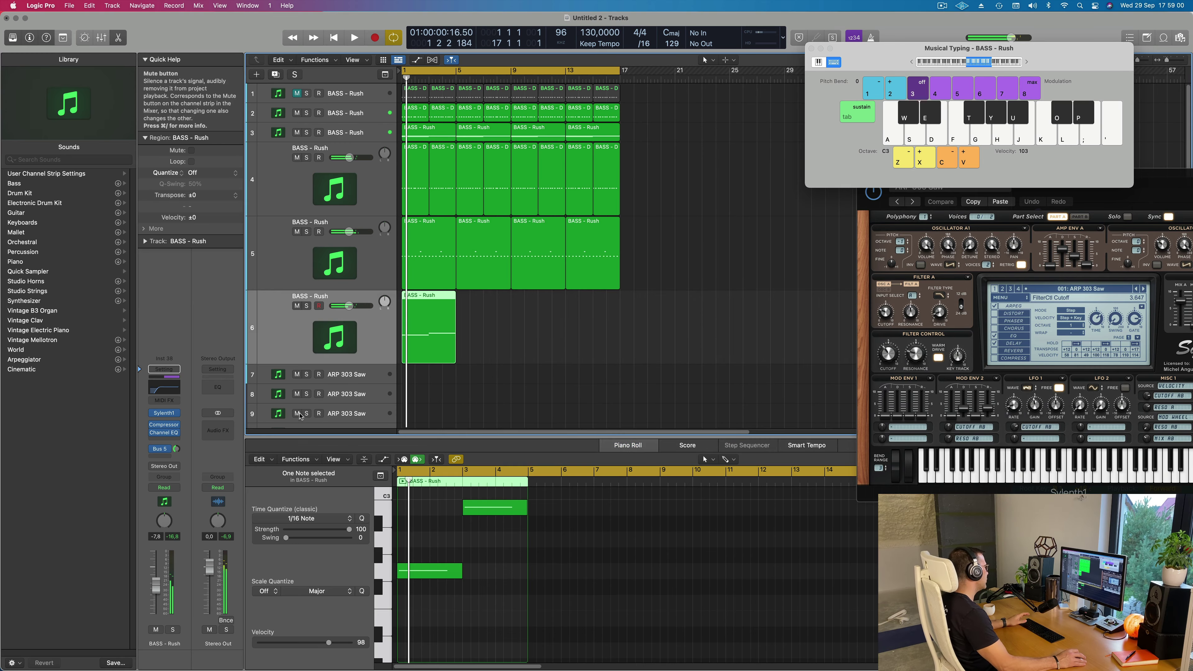
click(163, 414)
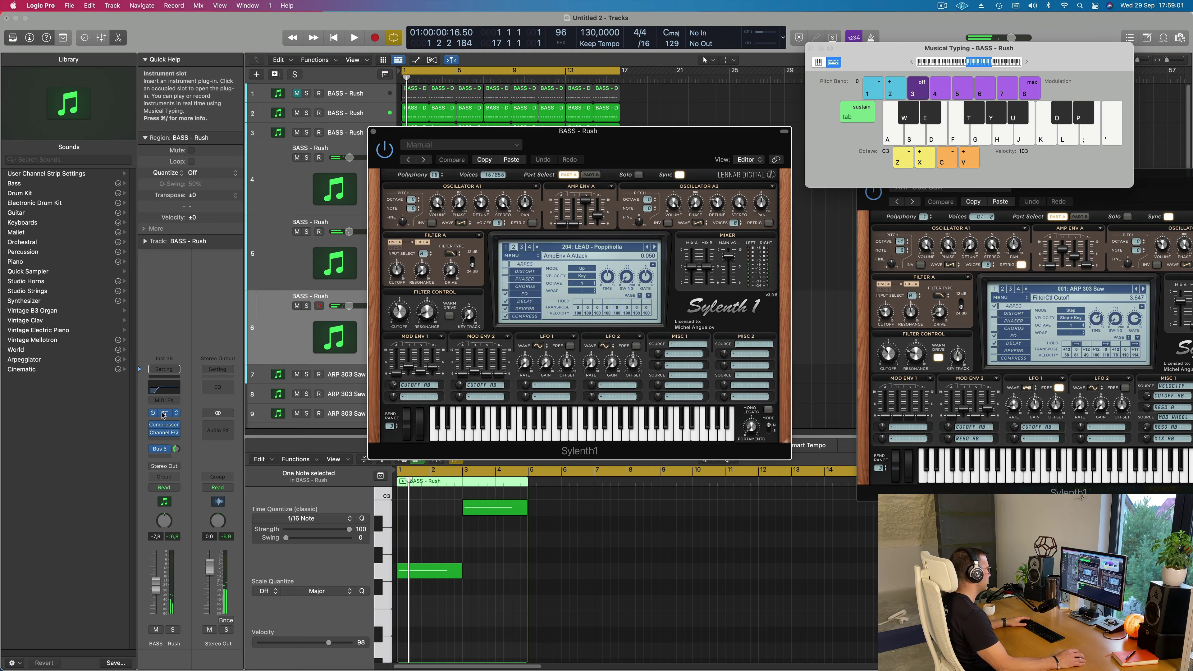
click(165, 388)
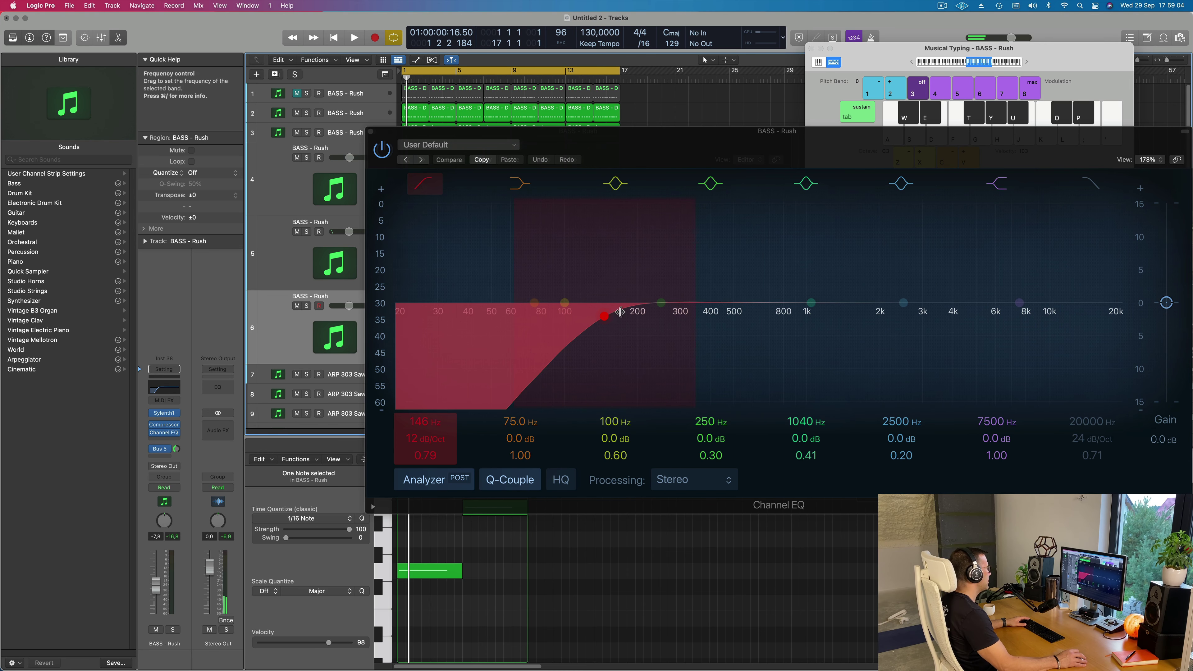
drag(494, 308, 366, 267)
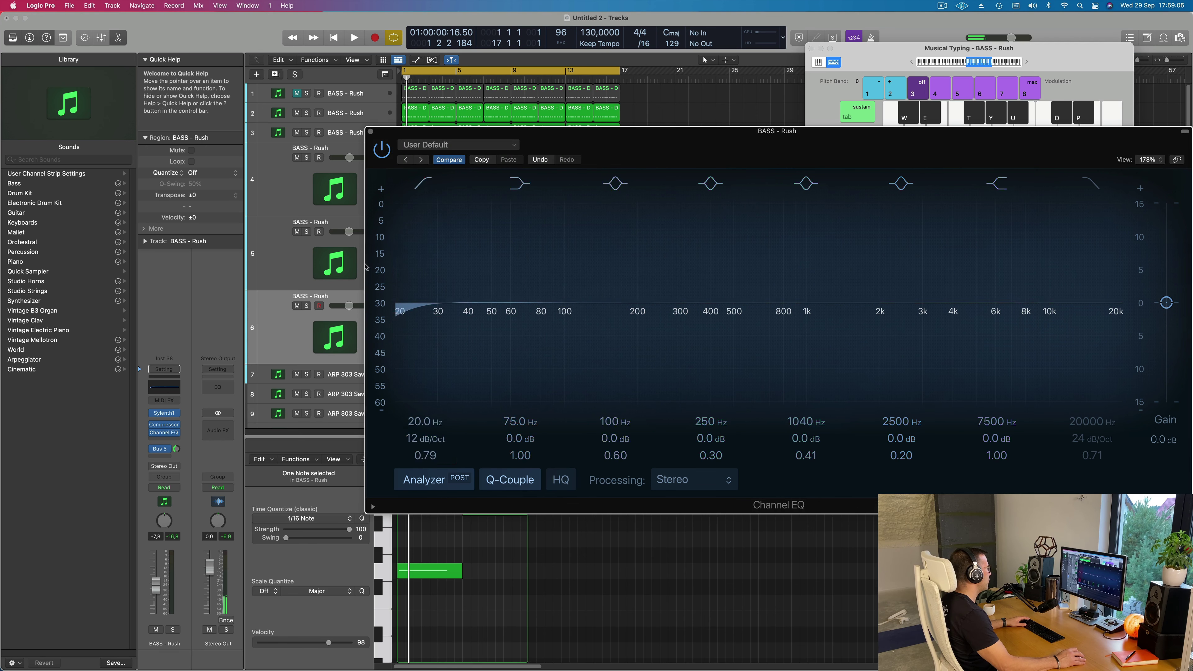
click(371, 132)
Play the new track and load the preset 085: FX - 90's Swoosh from Sylenth1's first sub-bank.
key(space)
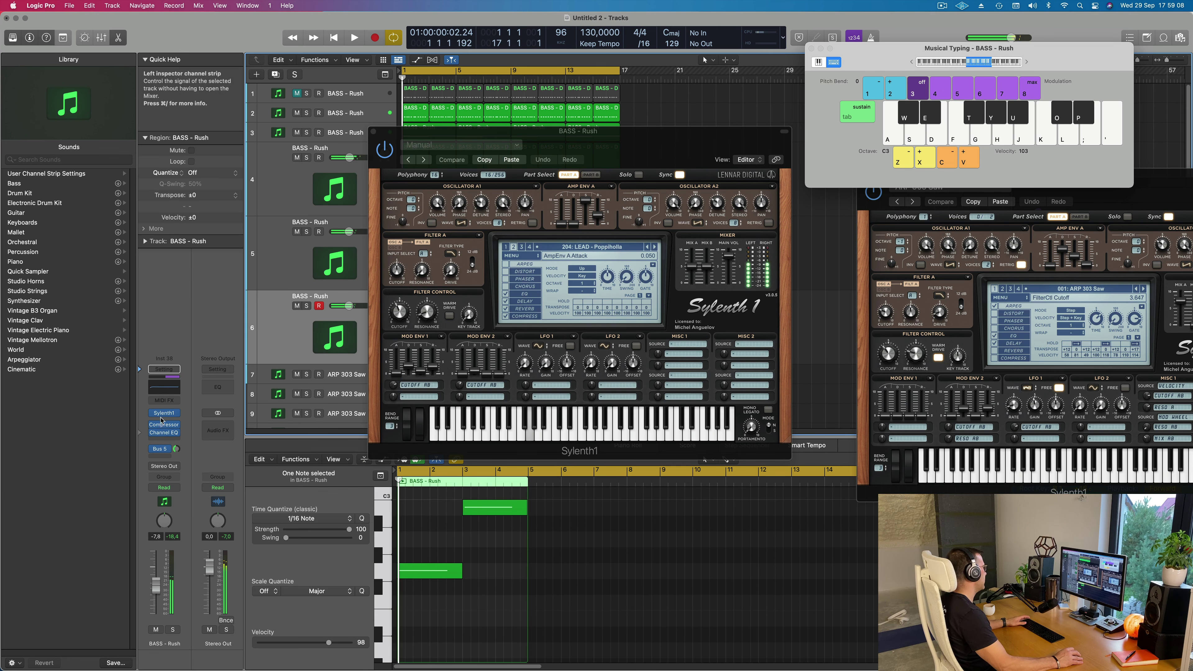
click(166, 413)
click(165, 414)
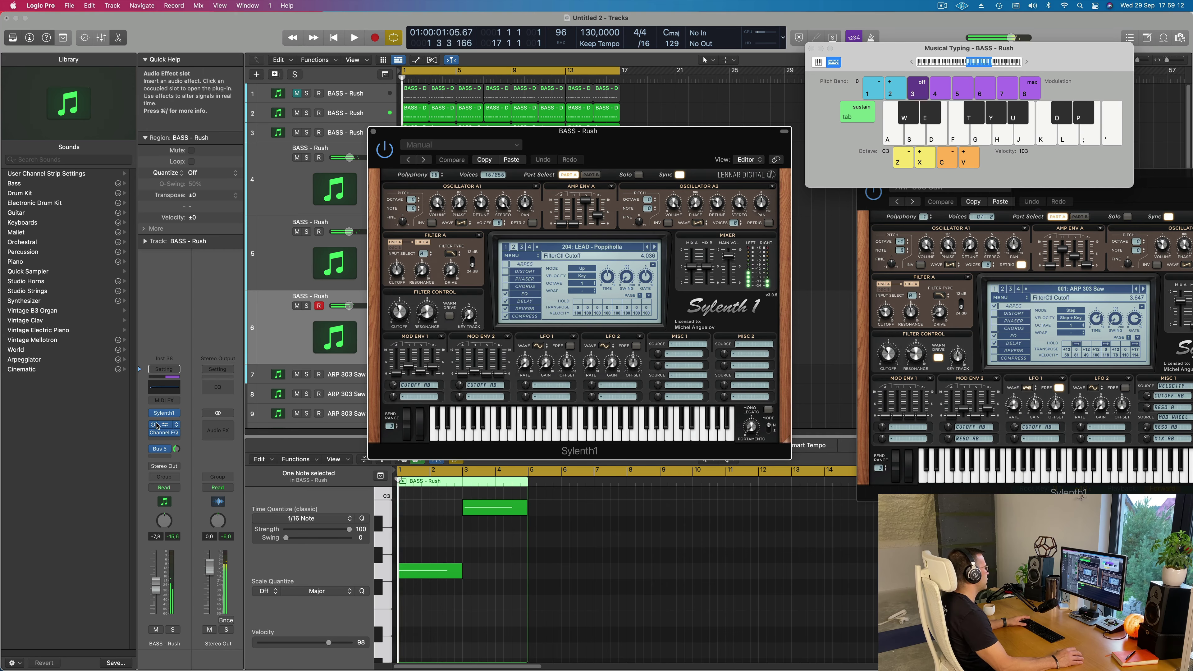
key(space)
key(space)
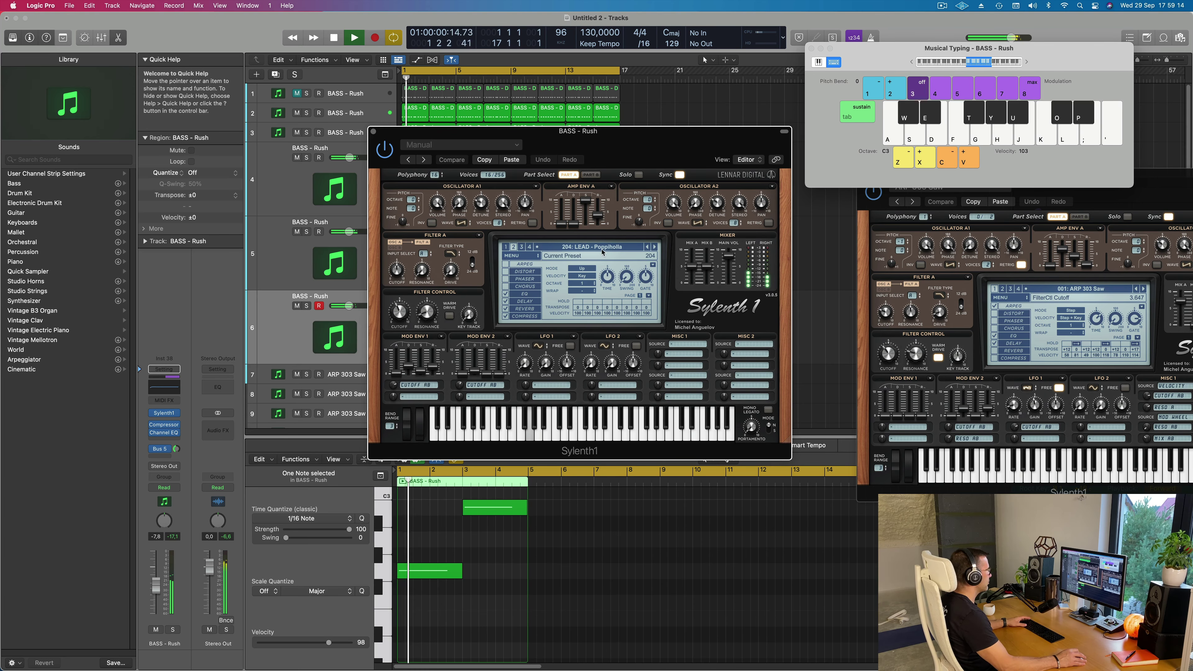
click(612, 248)
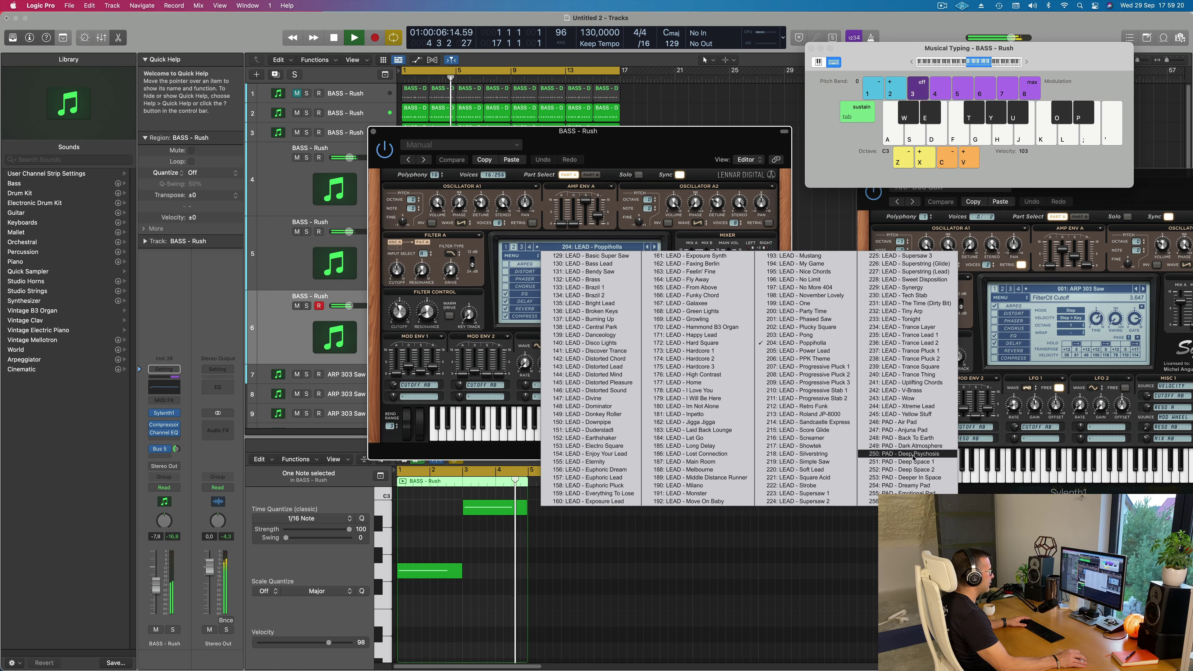
click(511, 248)
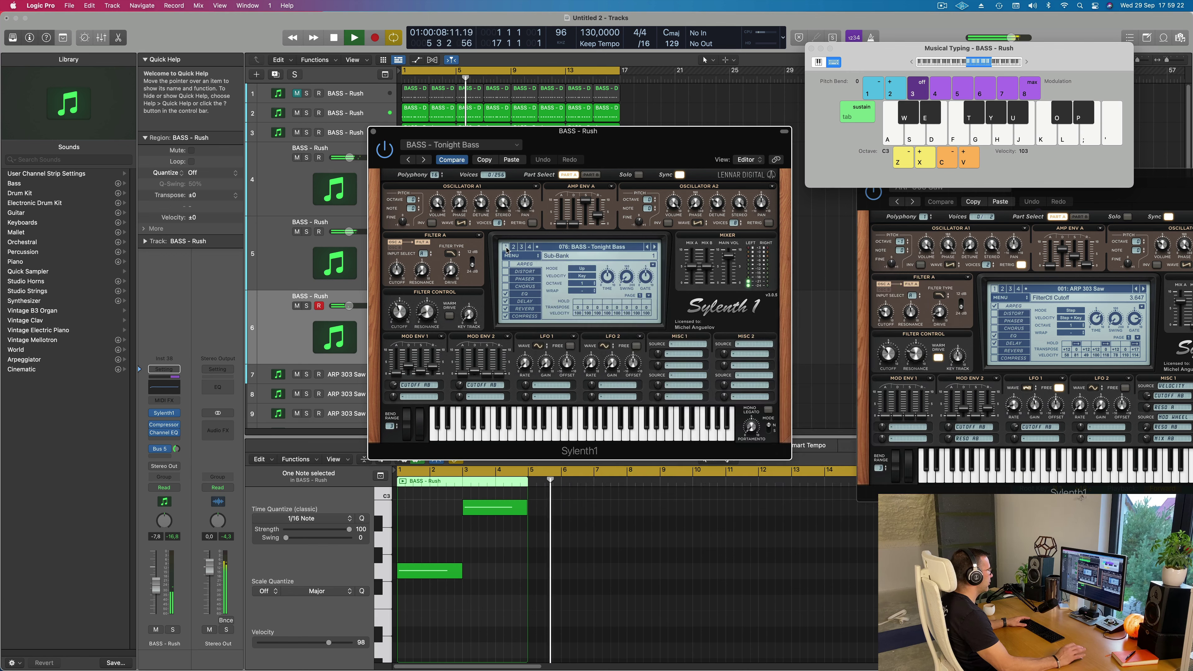
click(573, 248)
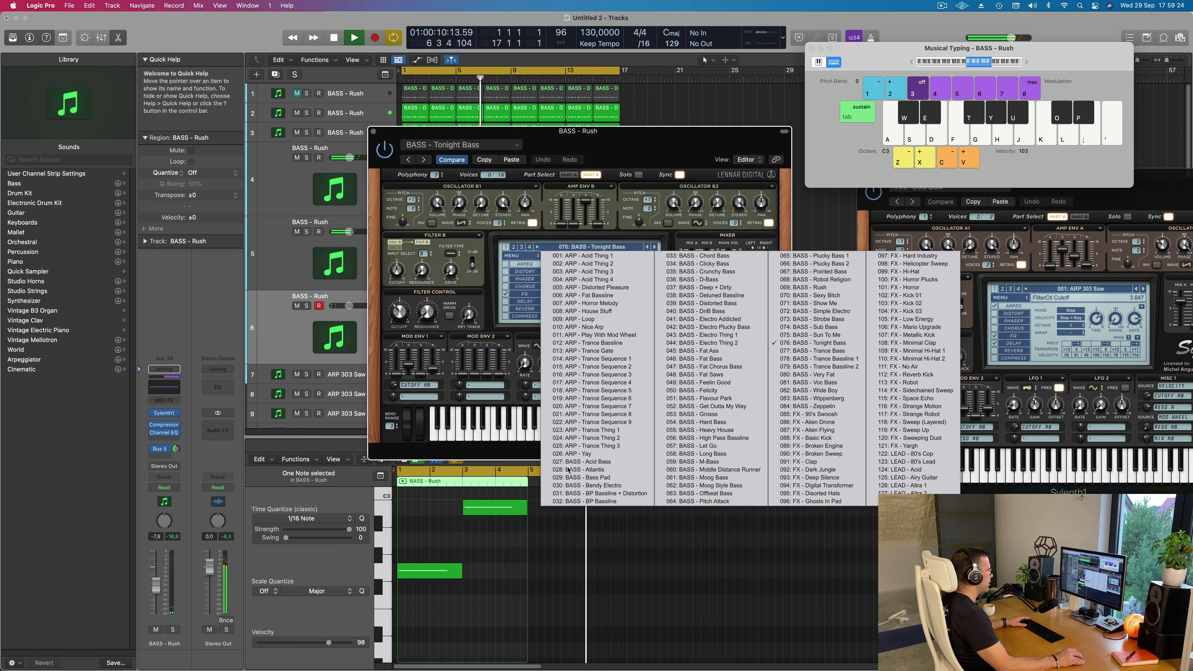
click(818, 414)
drag(665, 143, 642, 175)
Advance to the FX - Alien Drone preset and set the track volume to -11.0 dB while replaying the part.
key(space)
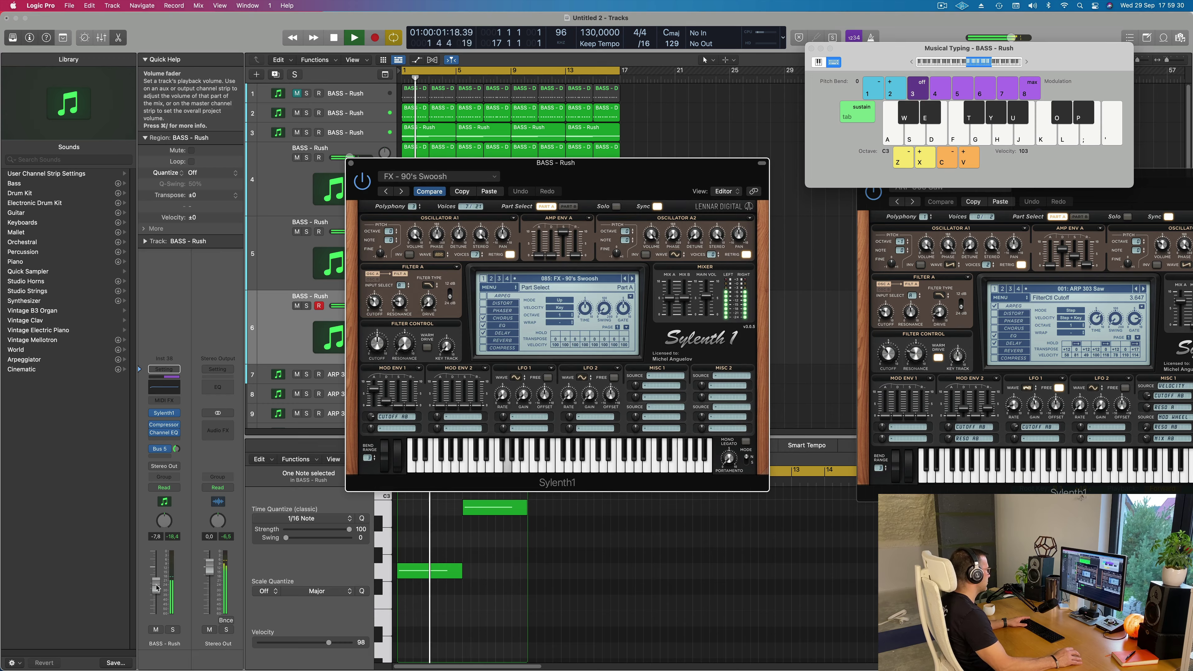
key(space)
key(space)
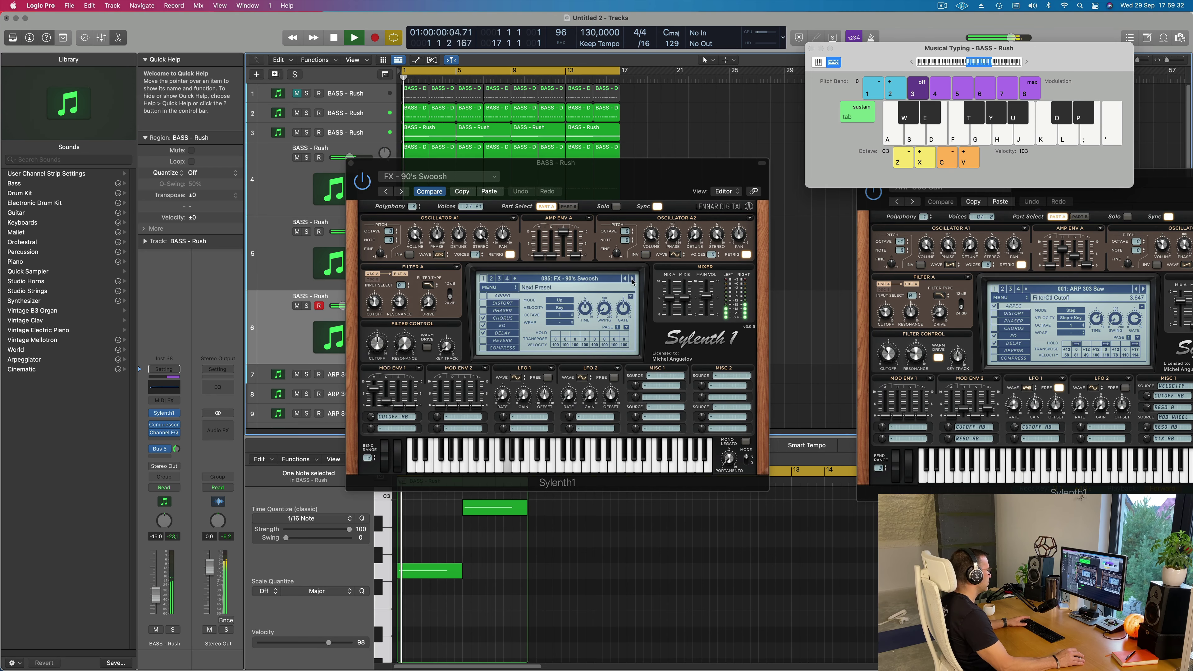
click(632, 279)
key(space)
key(space)
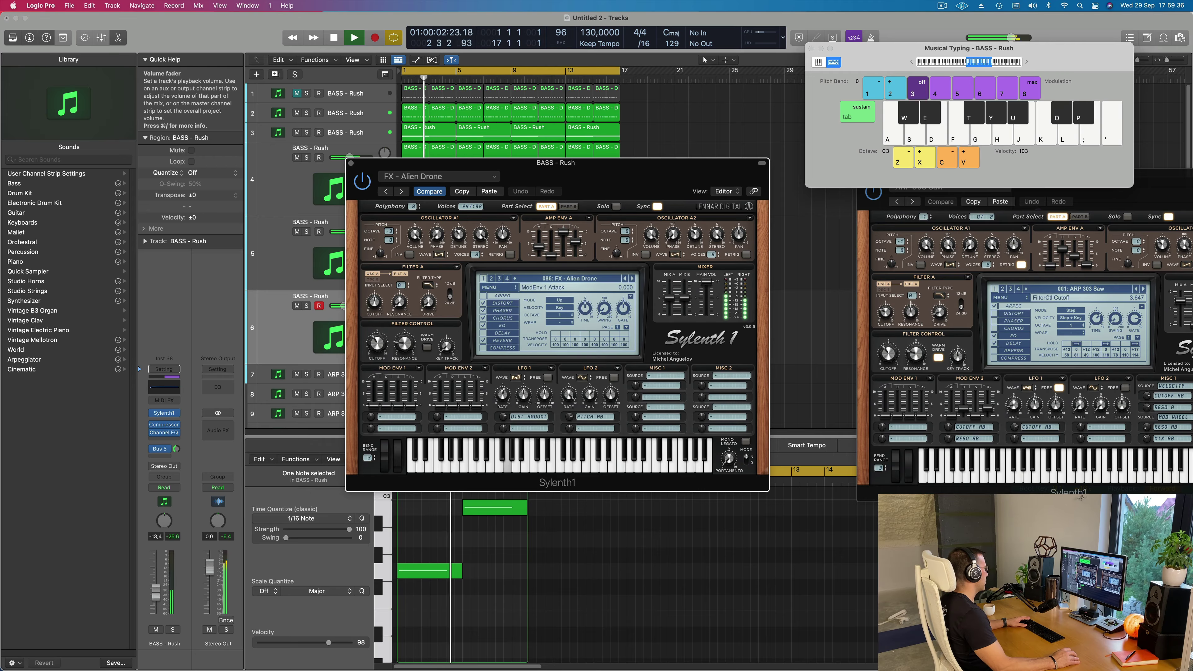
key(space)
key(space)
Audition the following FX presets one by one, from Alien Flying through Low Energy, during playback.
click(632, 279)
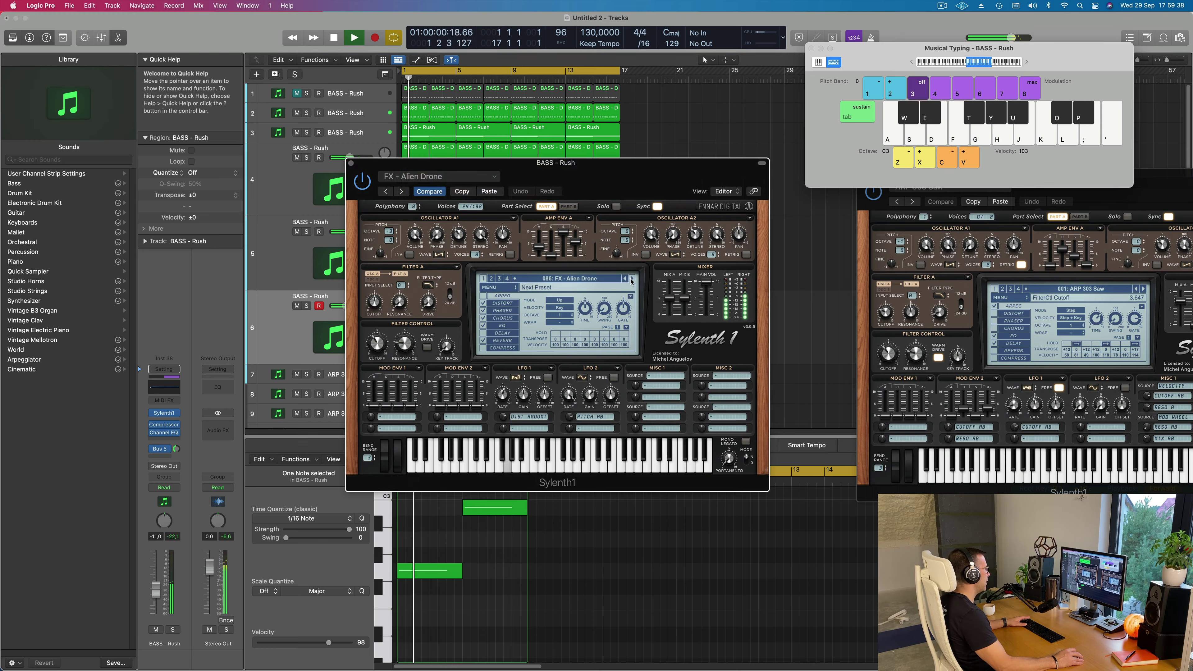
click(632, 279)
key(space)
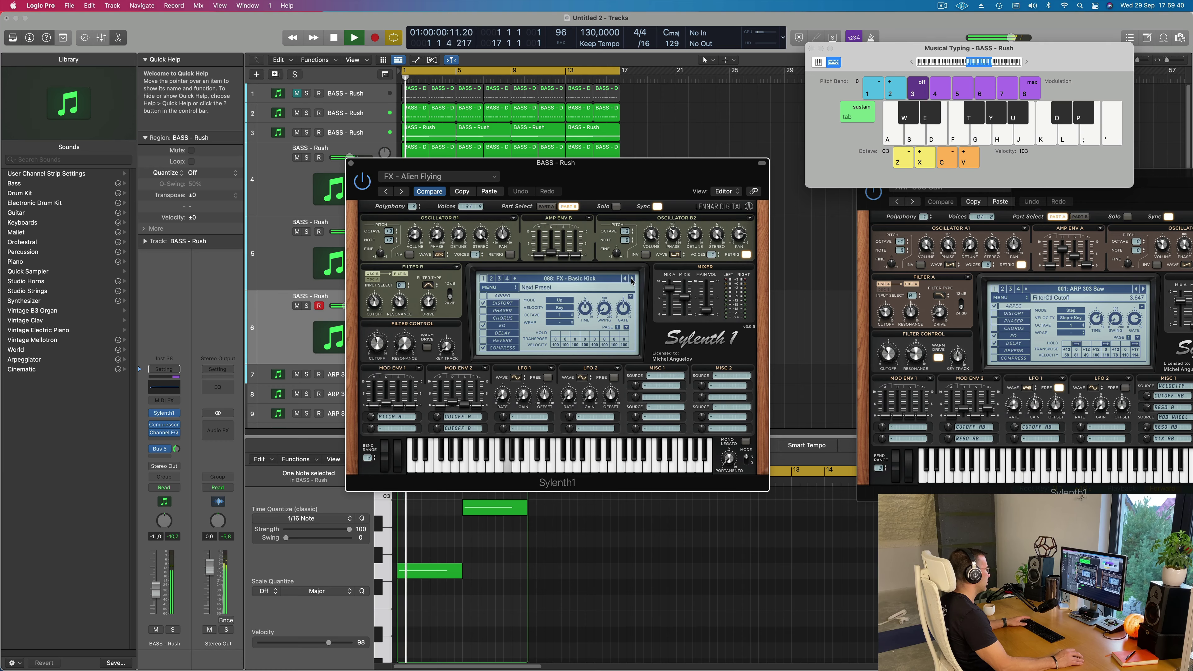
click(632, 279)
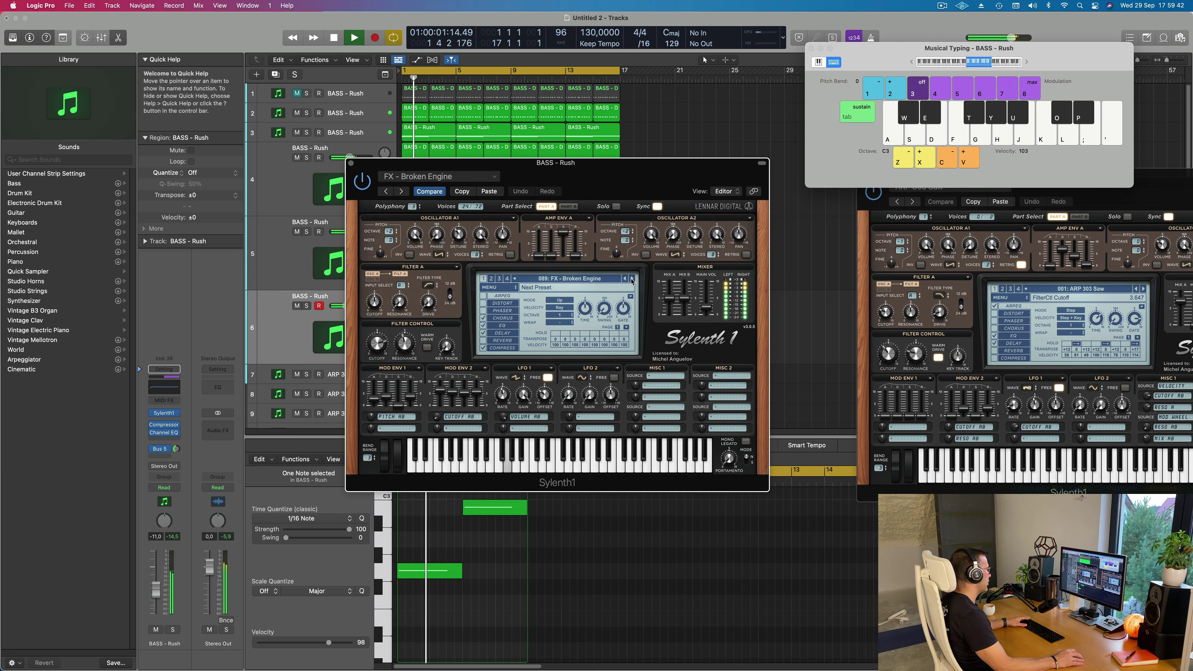
click(632, 279)
click(632, 279)
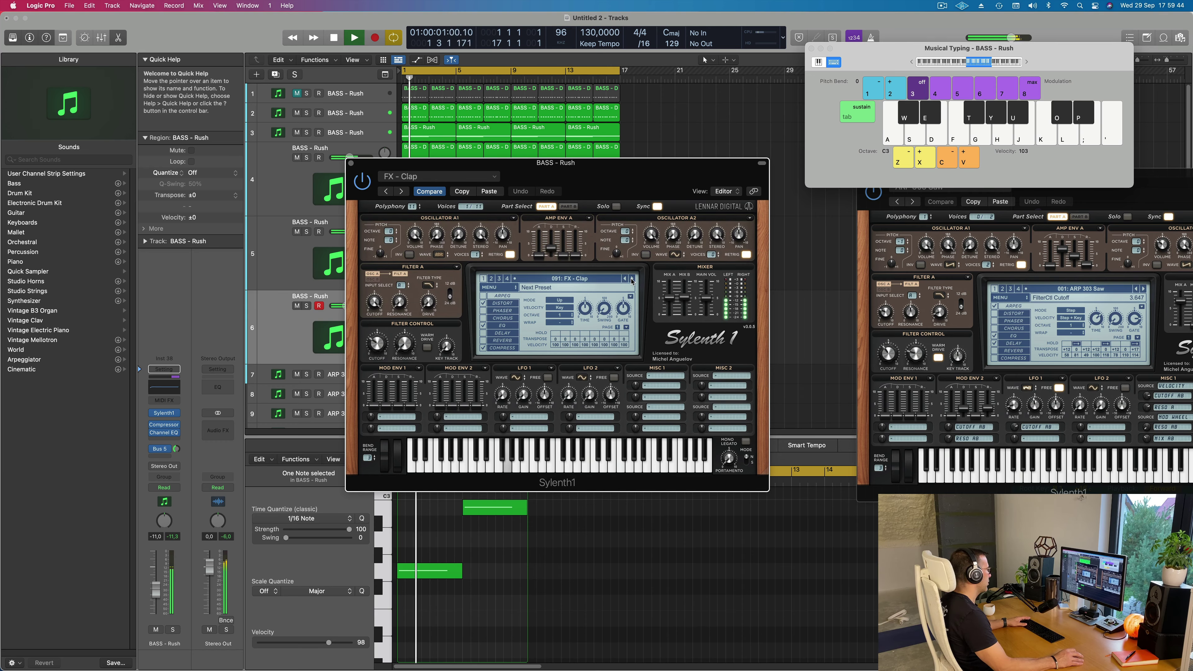
click(632, 280)
click(632, 279)
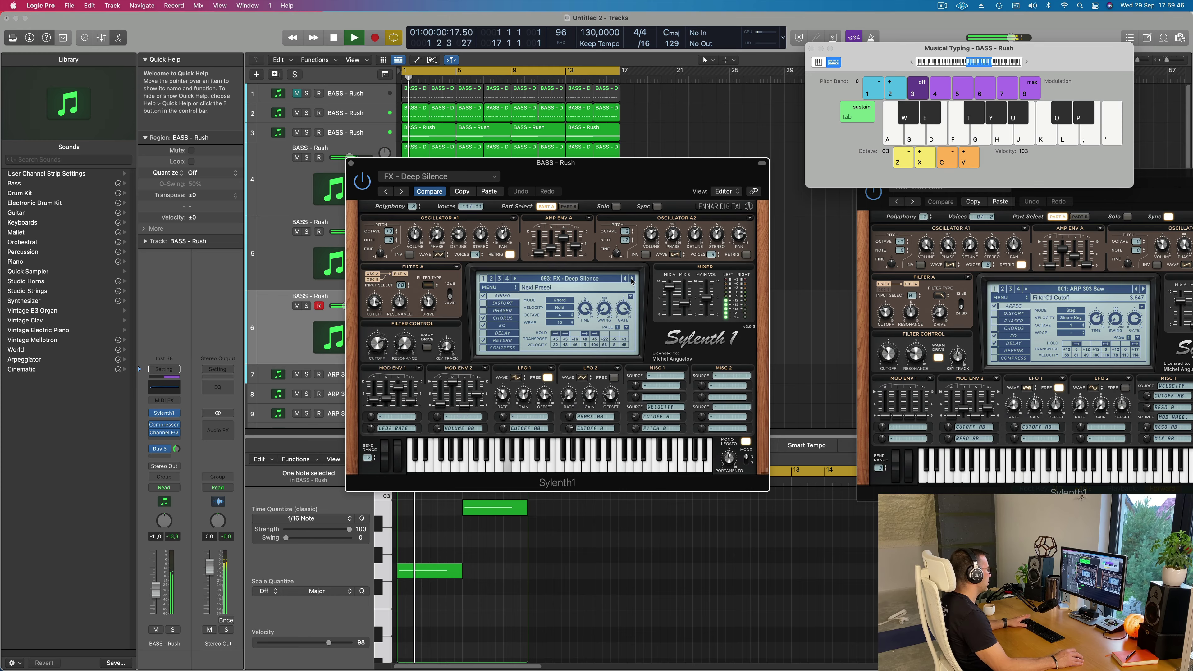
click(632, 279)
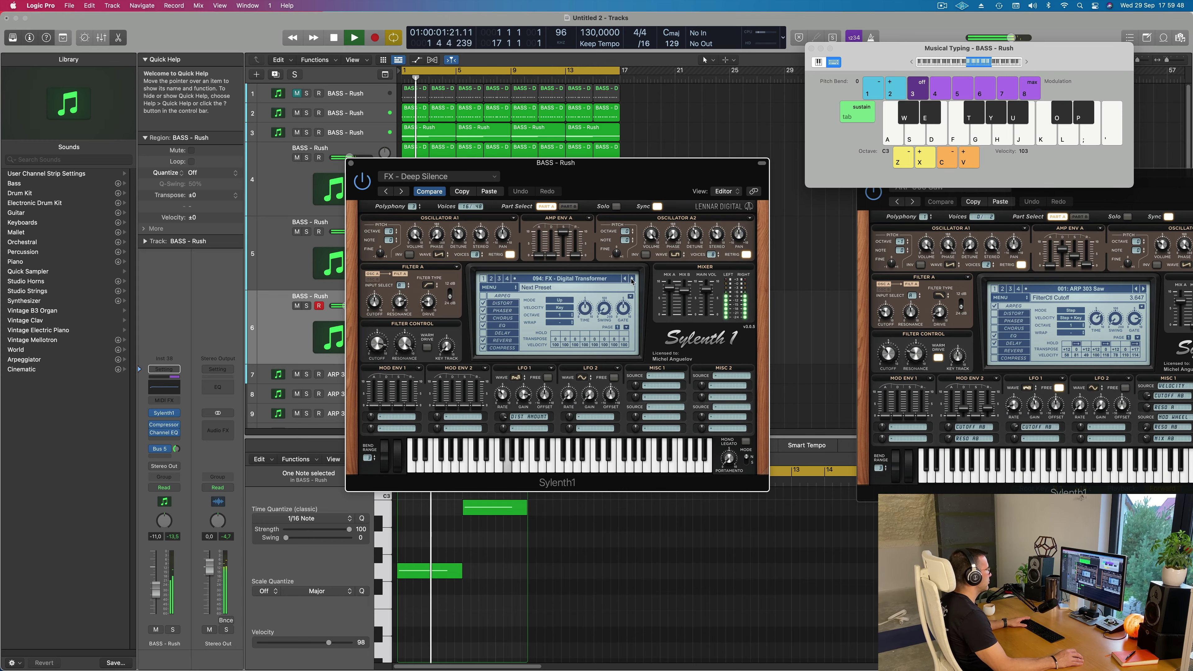
click(632, 279)
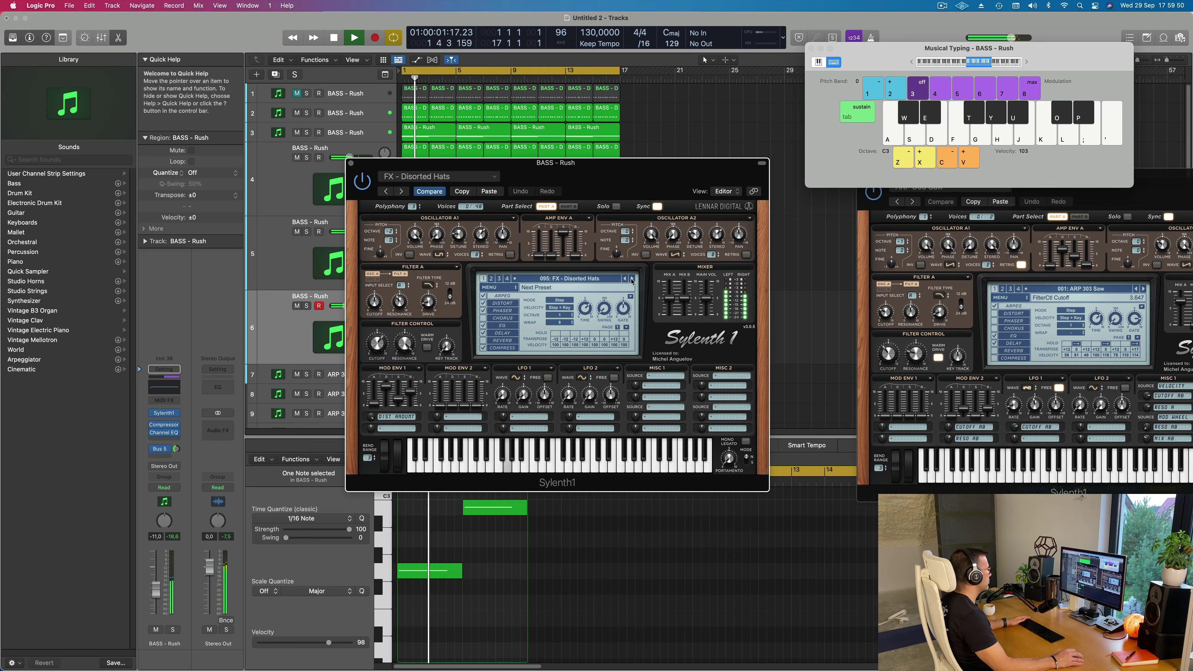
click(632, 280)
click(632, 280)
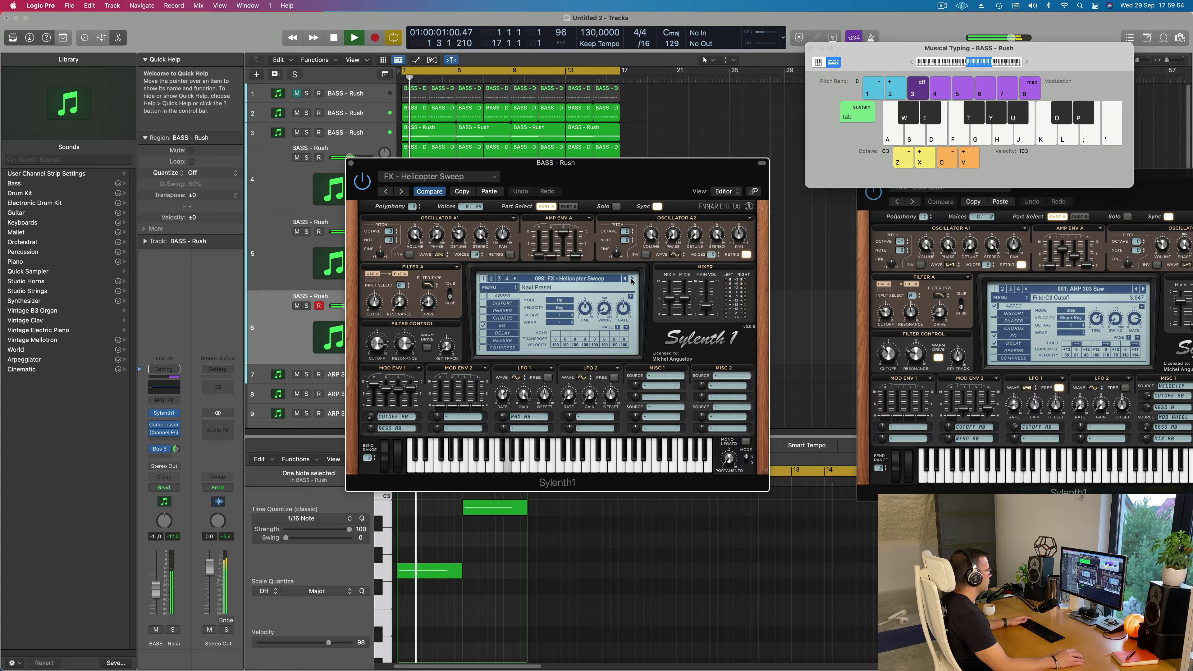
click(632, 279)
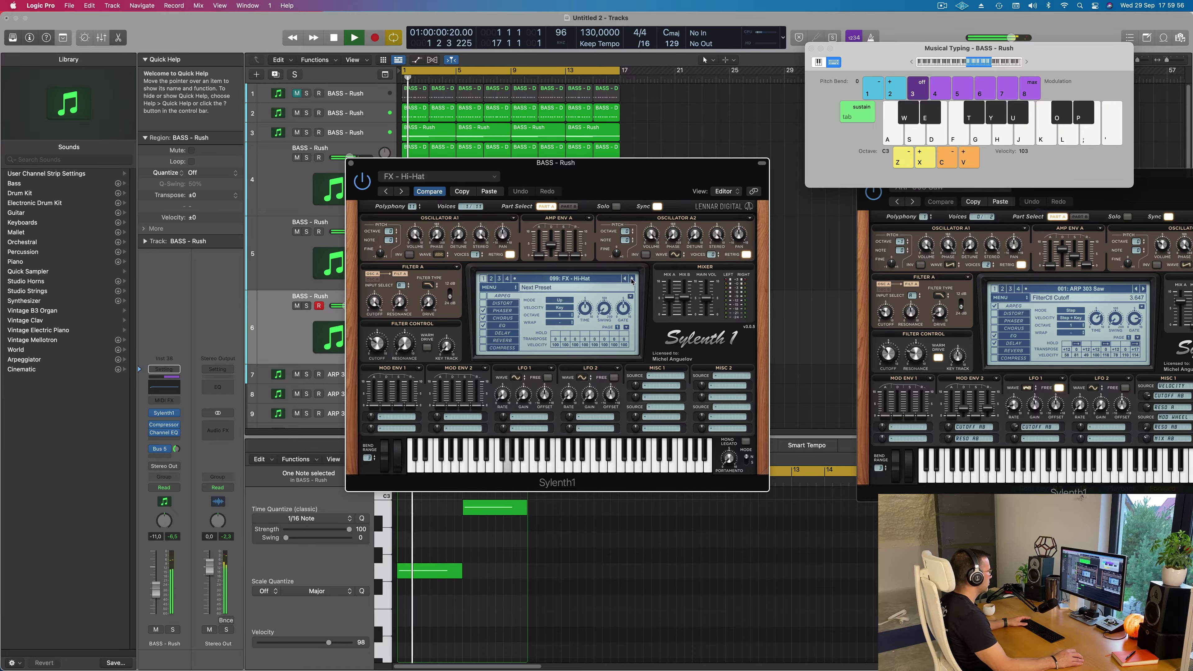
click(632, 279)
click(632, 279)
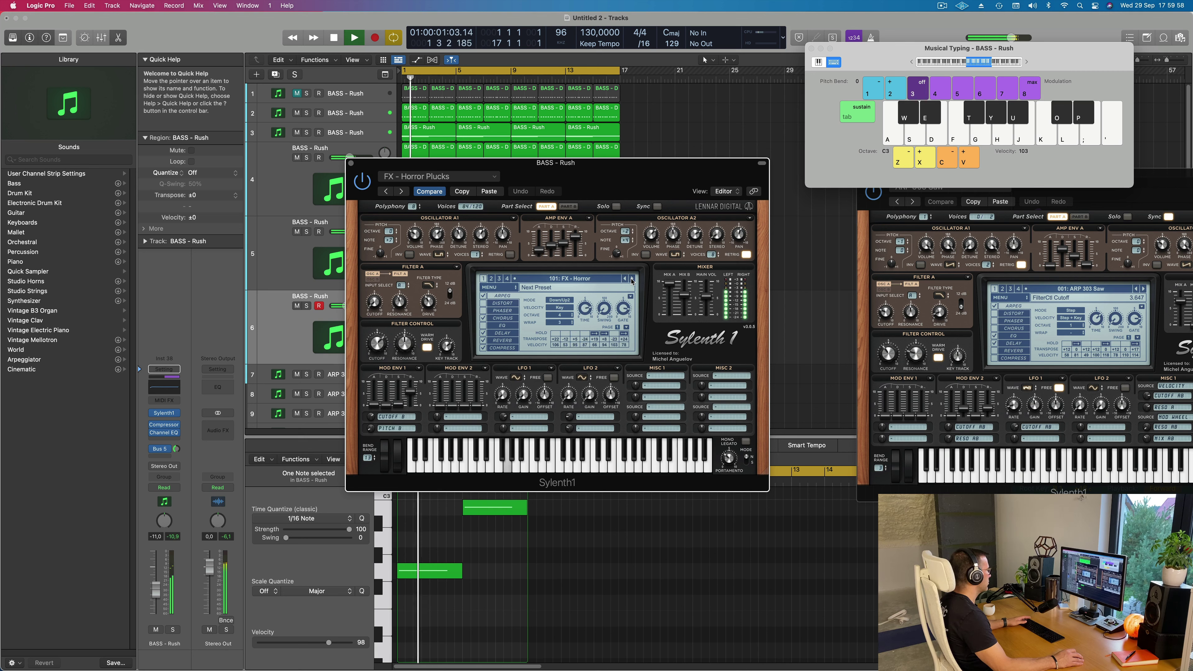
click(632, 280)
click(632, 279)
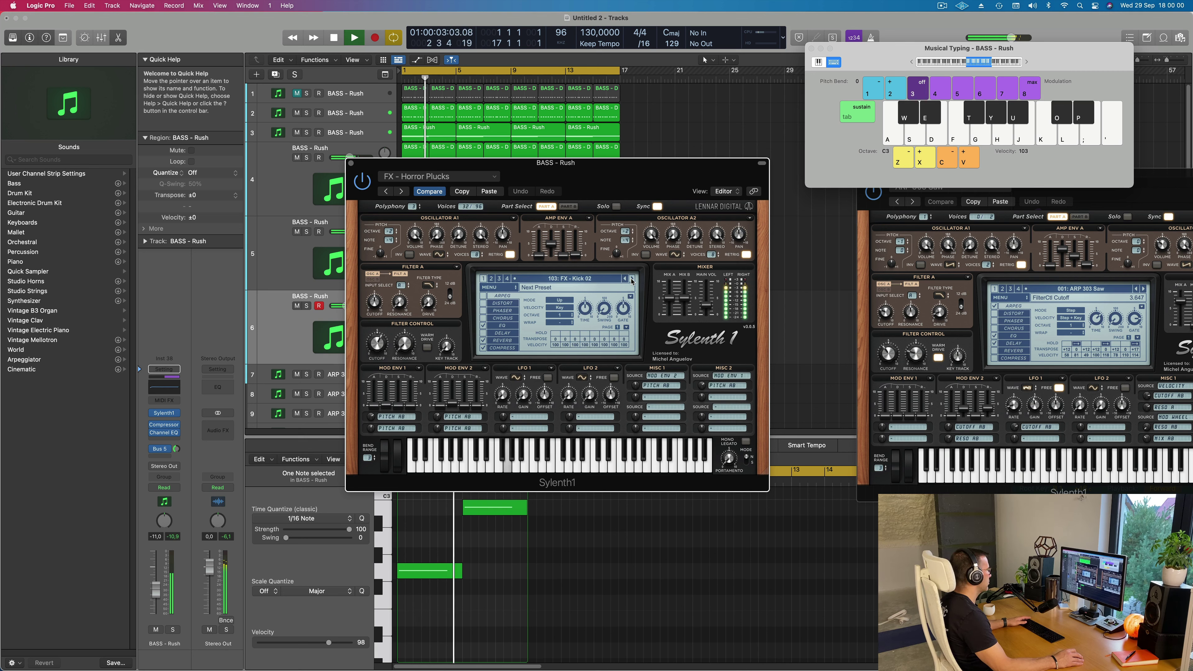
click(632, 279)
click(631, 279)
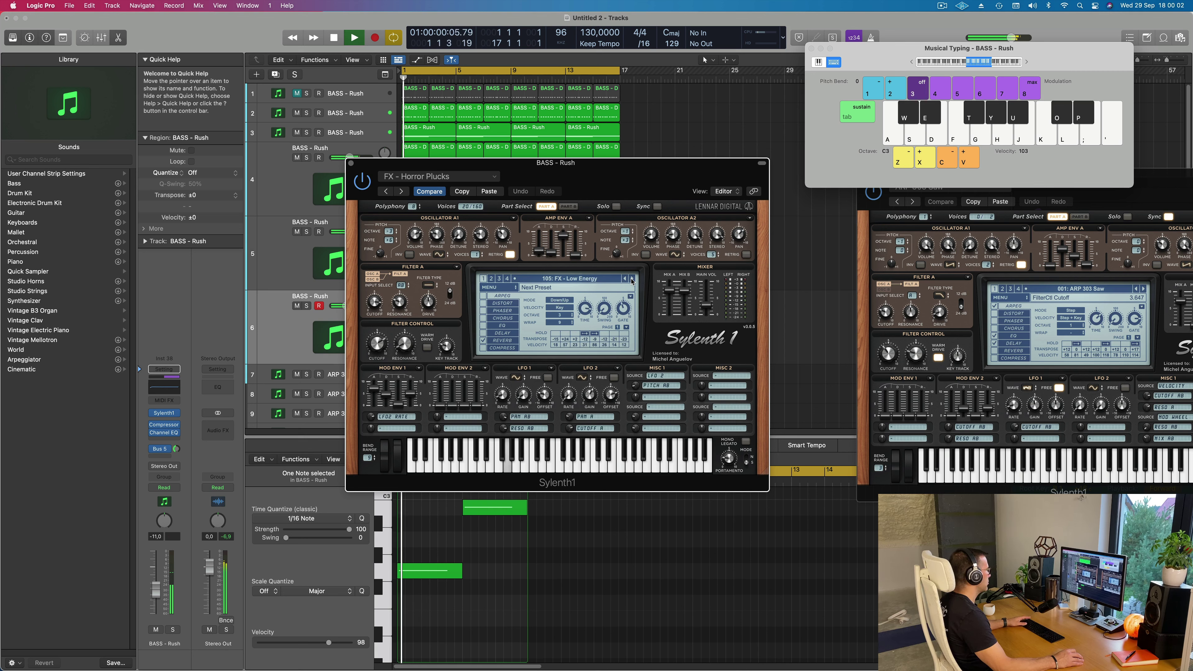
Load the preset 121: FX - Yargh in Sylenth1 and move its window clear of the track headers.
click(584, 279)
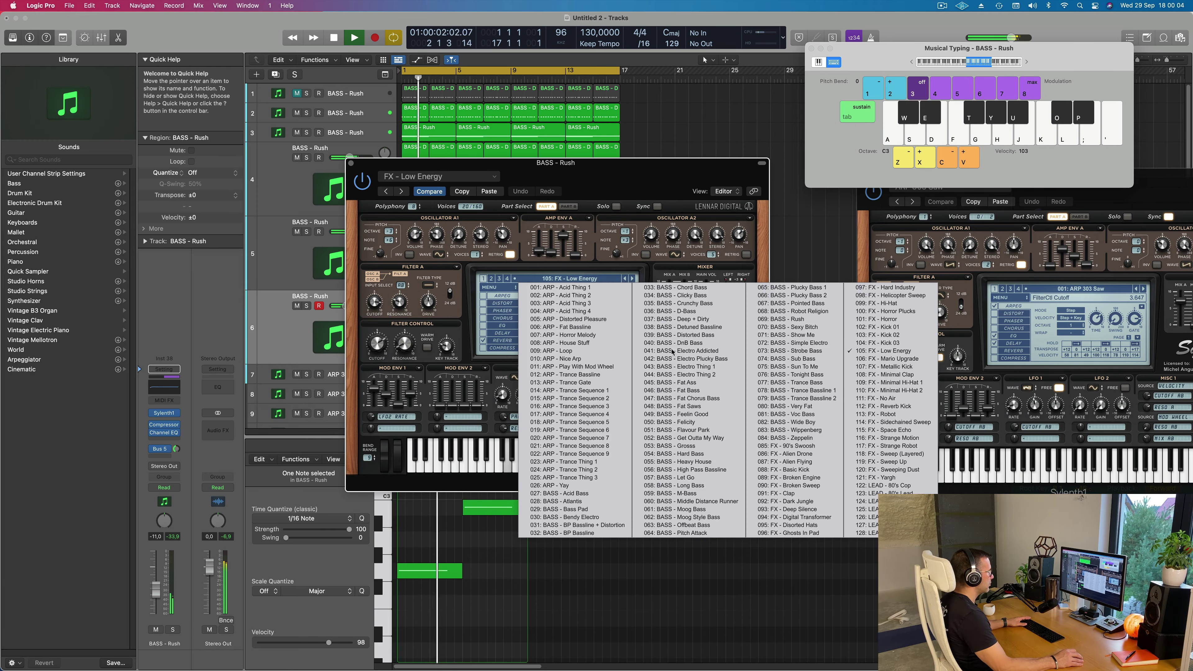
click(912, 480)
drag(652, 176, 715, 179)
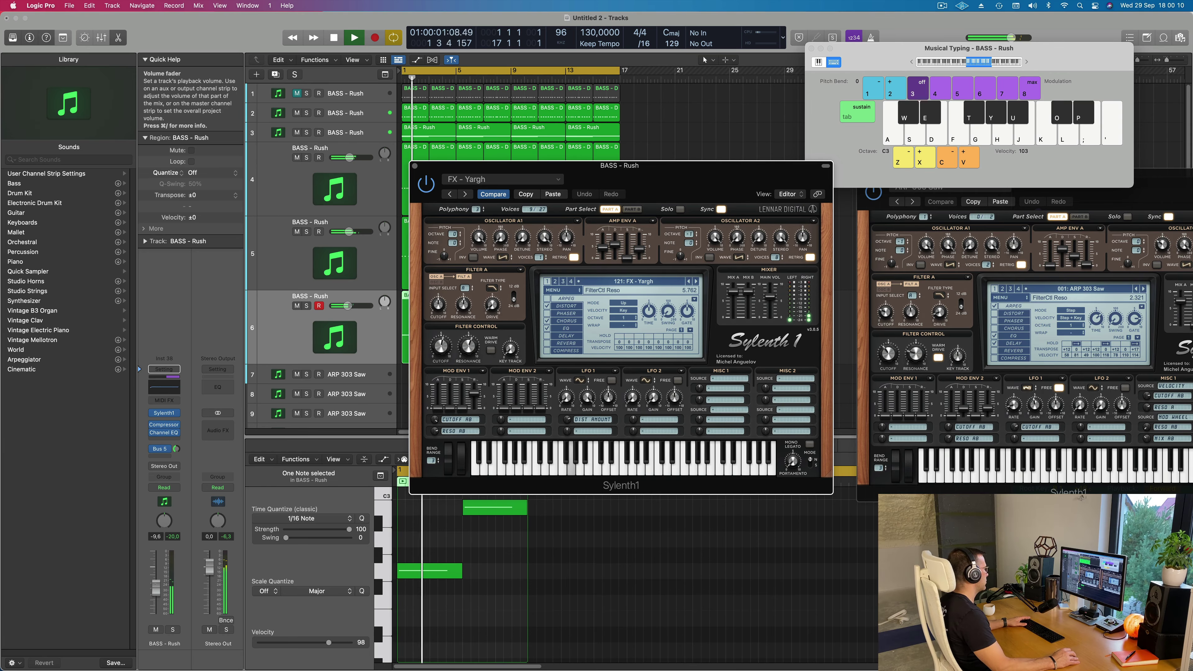
Set the FX track's volume to -7.6 dB and restart playback.
drag(348, 305, 349, 305)
key(space)
key(space)
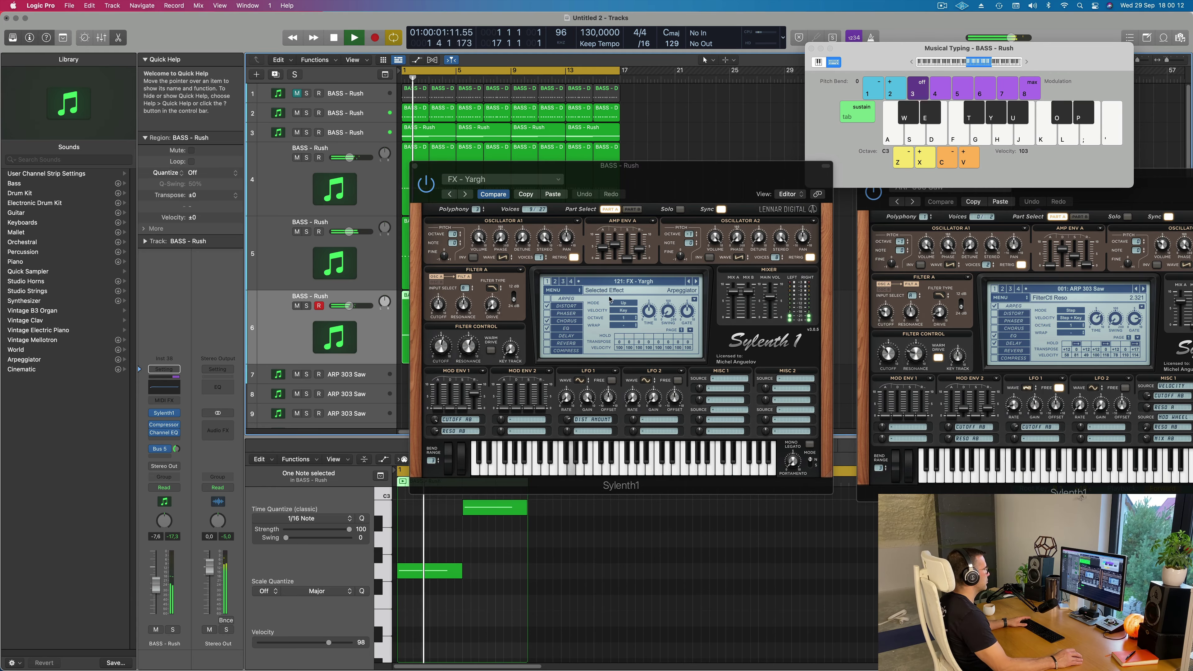
Compare the neighbouring sweep presets in Sylenth1 and load 120: FX - Sweeping Dust.
drag(691, 185, 772, 233)
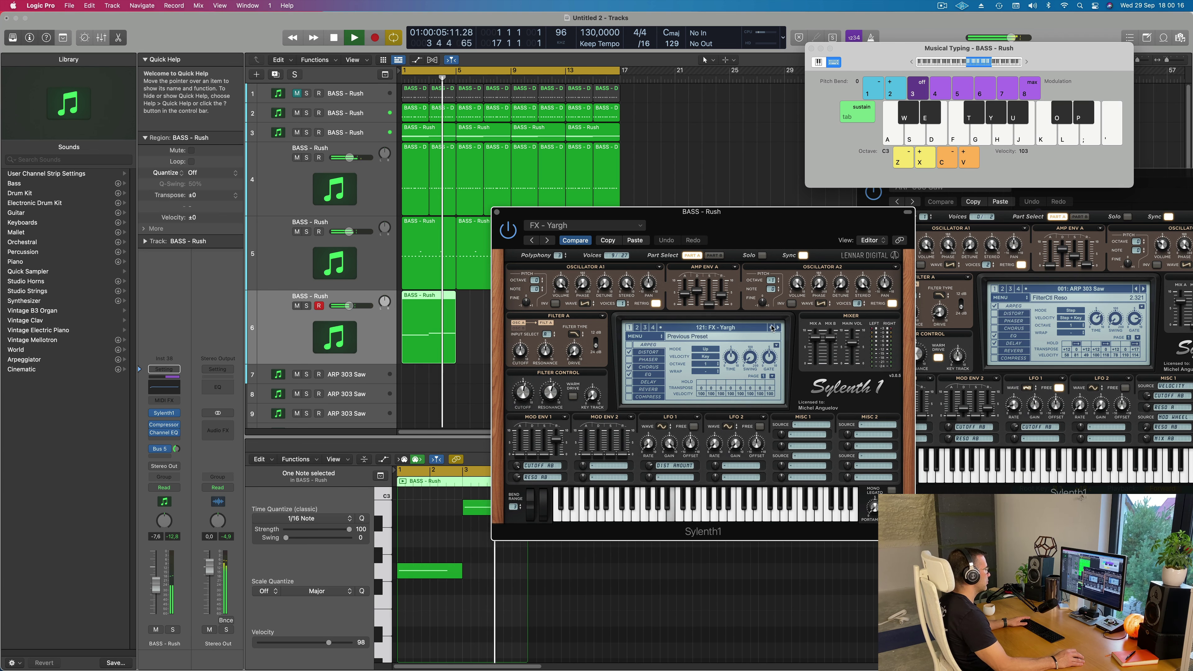
click(772, 328)
click(772, 328)
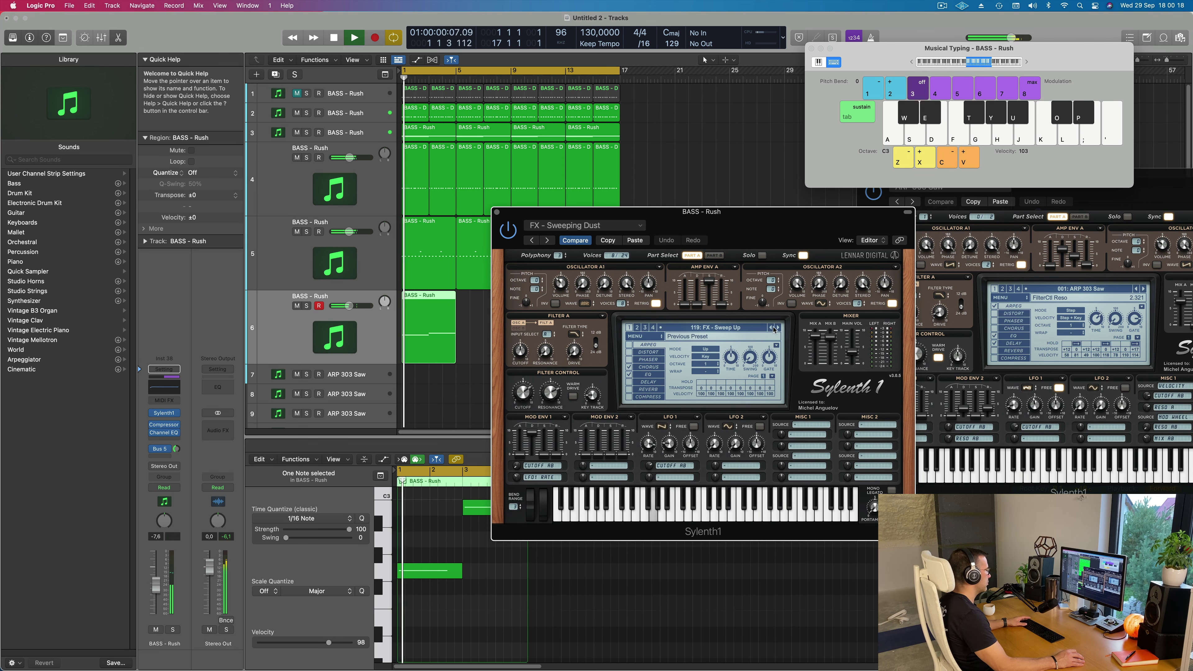
click(778, 329)
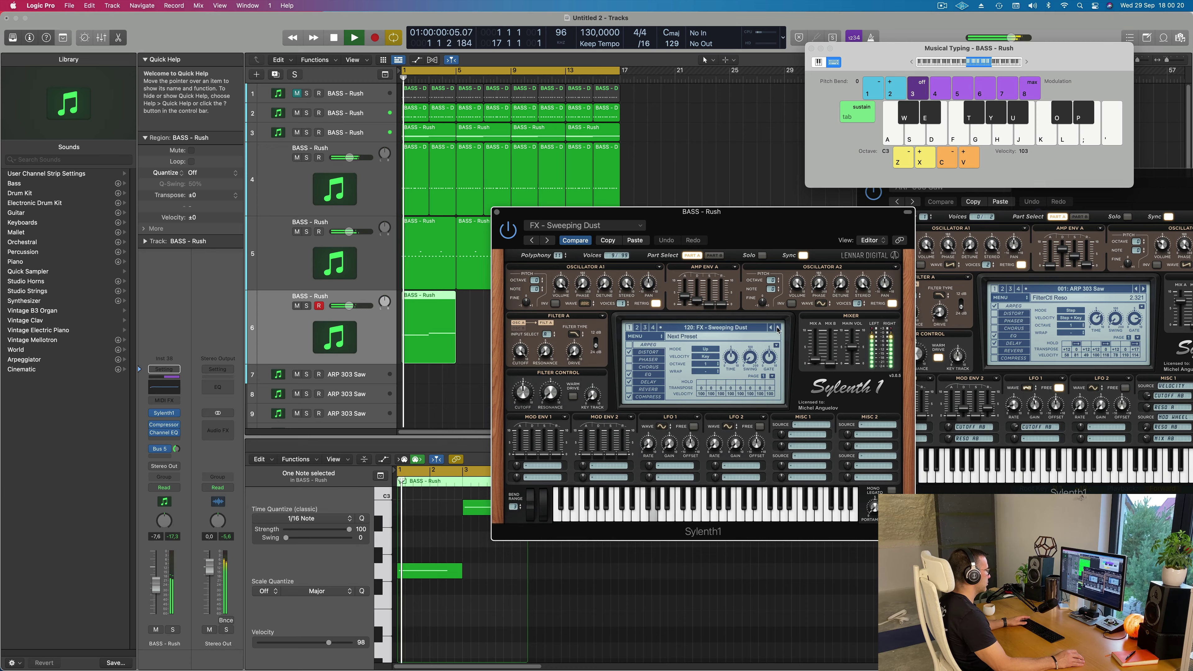
drag(768, 228, 795, 216)
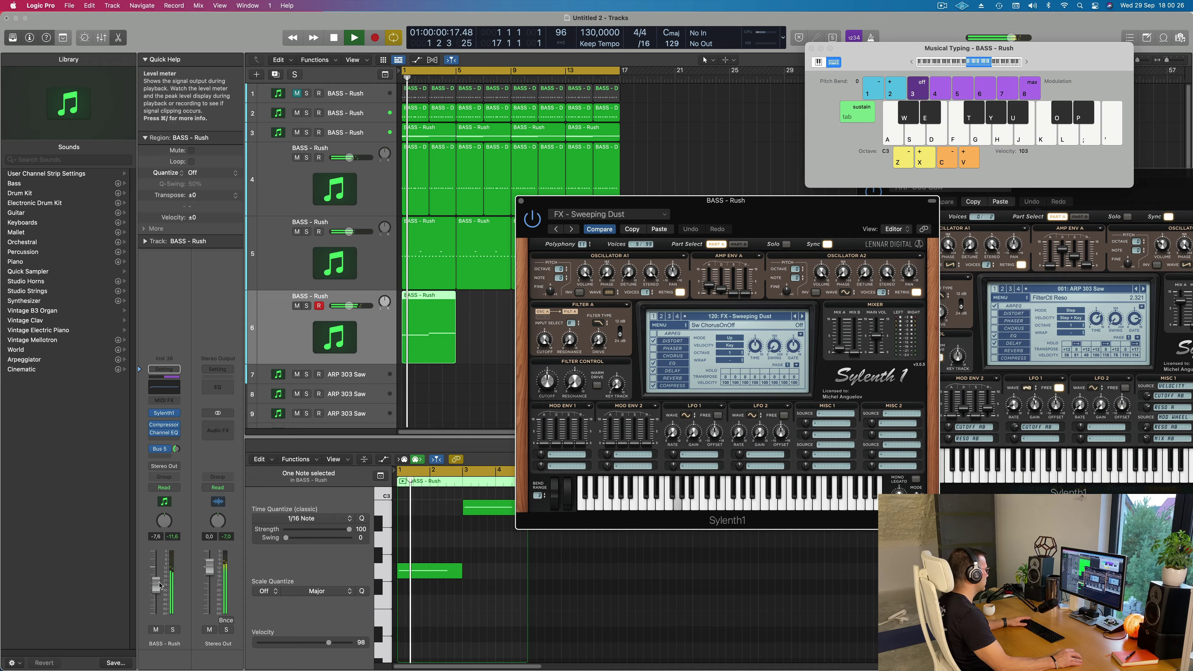
Set the track volume to -13.8 dB and move the Sylenth1 window clear of the arranged regions, replaying the part.
drag(156, 585, 156, 597)
key(space)
drag(695, 206, 958, 218)
key(space)
key(space)
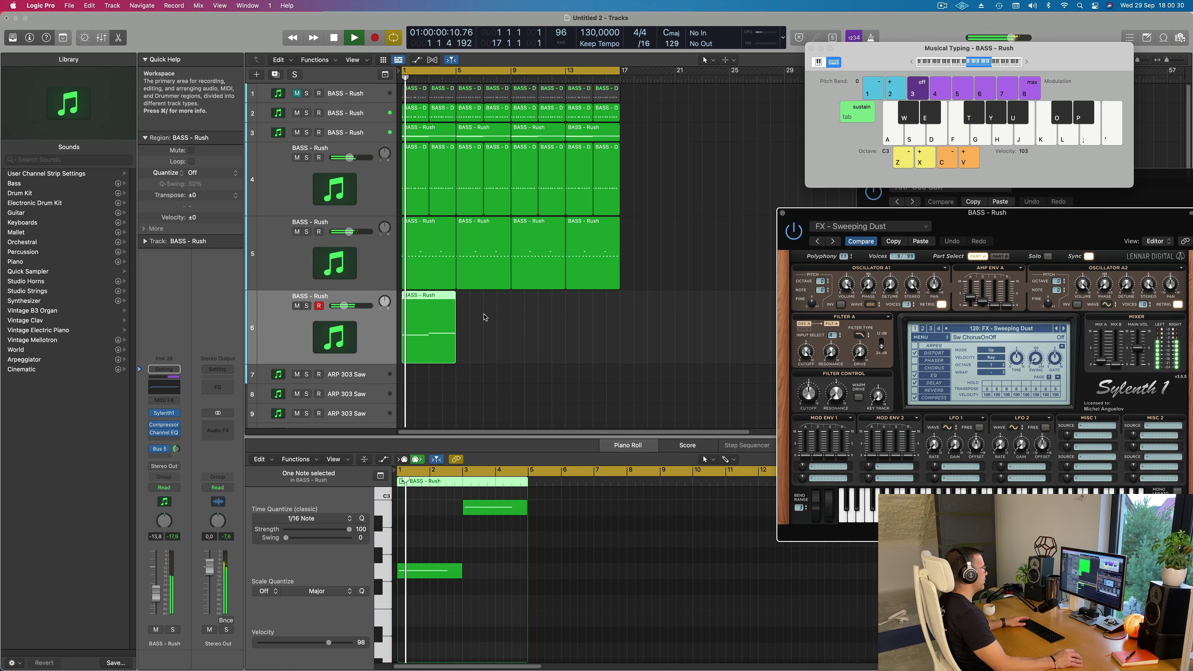
Repeat the region on track 6 up to bar 17, delete the surplus copy beyond it, and select the track's regions.
click(427, 338)
key(super+r)
key(super+r)
key(super+r)
key(super+r)
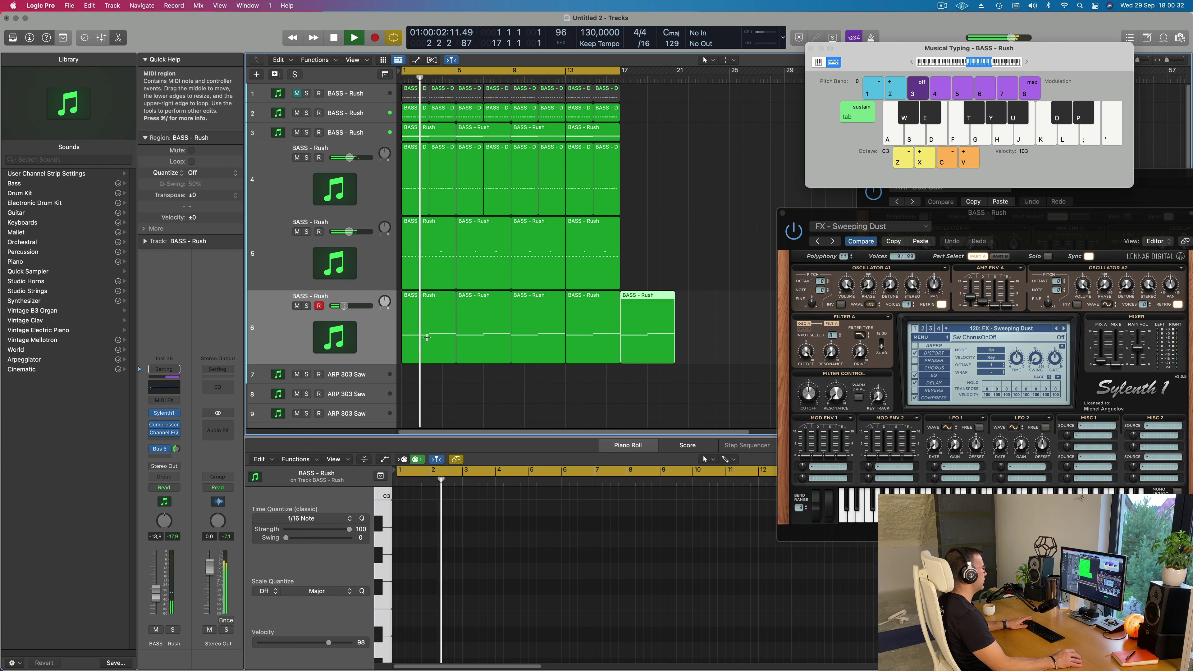
key(Delete)
click(367, 329)
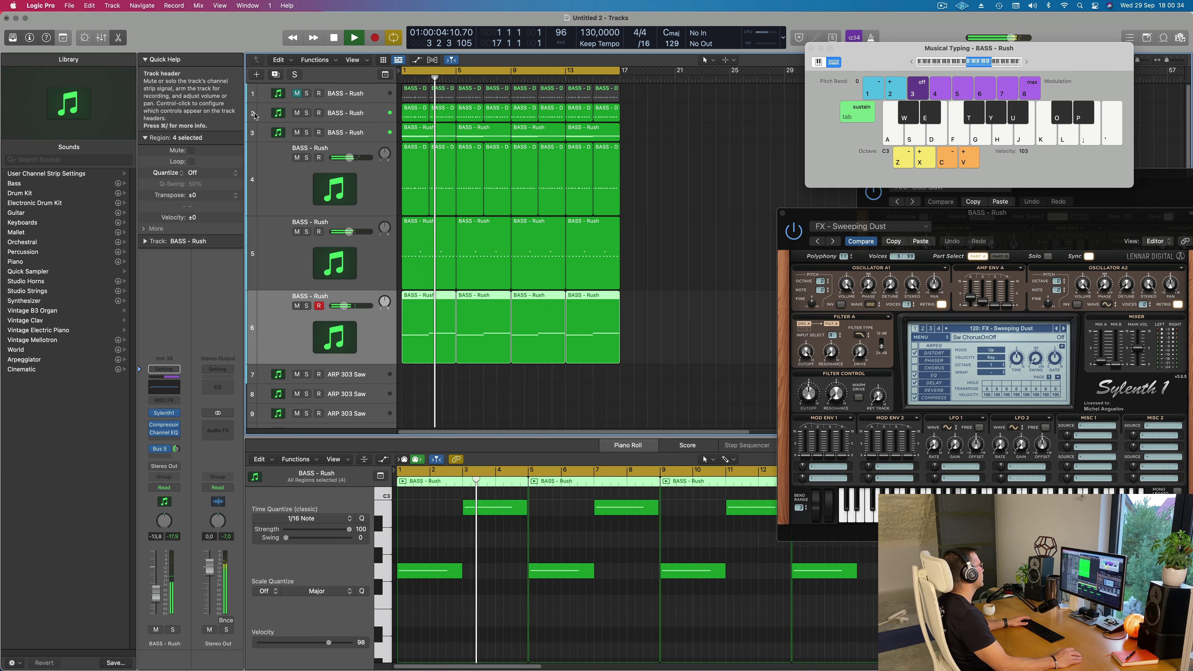
Duplicate track 6 and fill the new track 7 up to bar 17 with repeated copies of its first region.
click(276, 74)
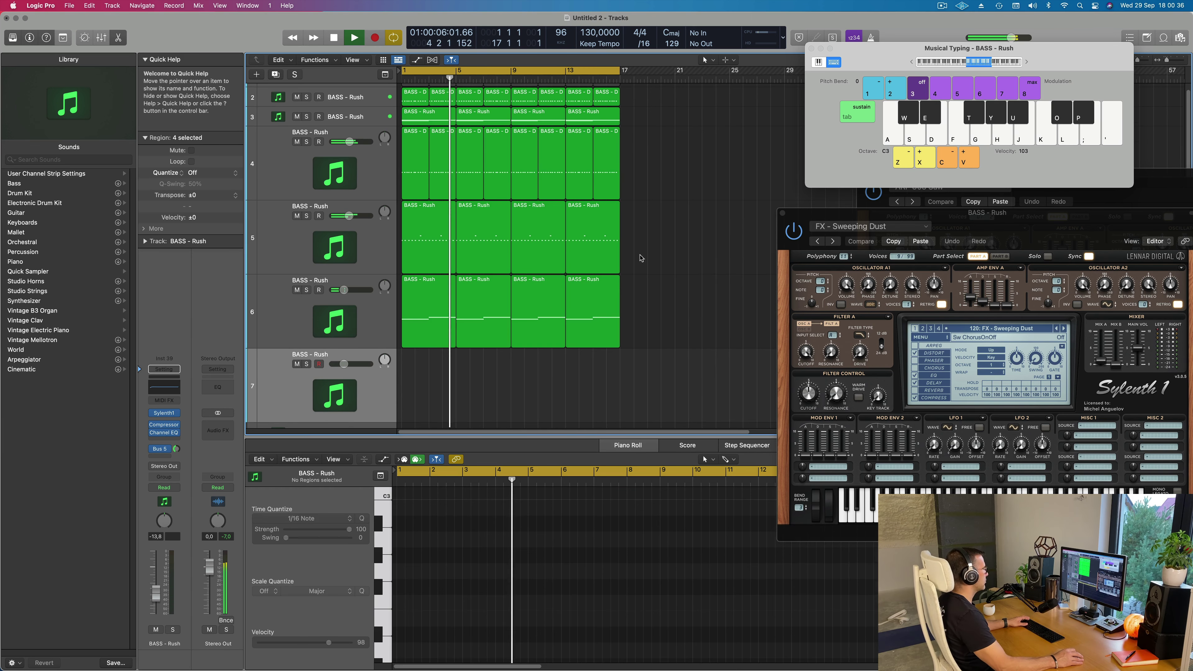
click(418, 302)
drag(419, 291, 419, 364)
key(super+r)
key(super+r)
key(super+r)
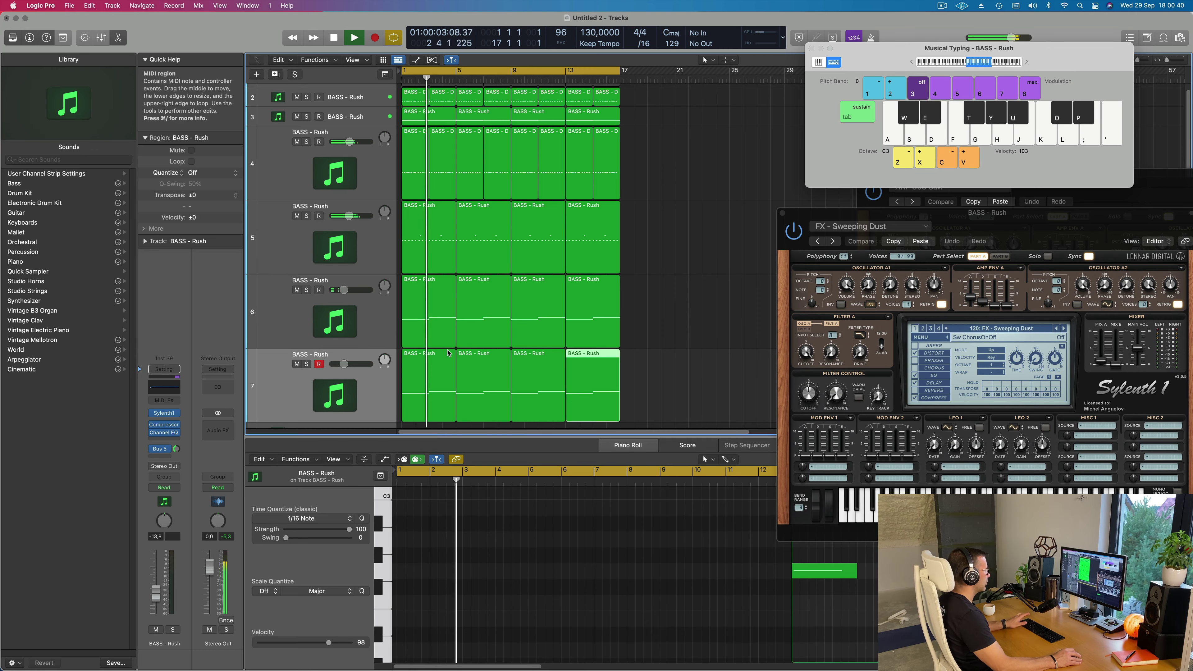
Select all regions on track 7 and open that track's Sylenth1 instrument.
click(285, 391)
click(286, 391)
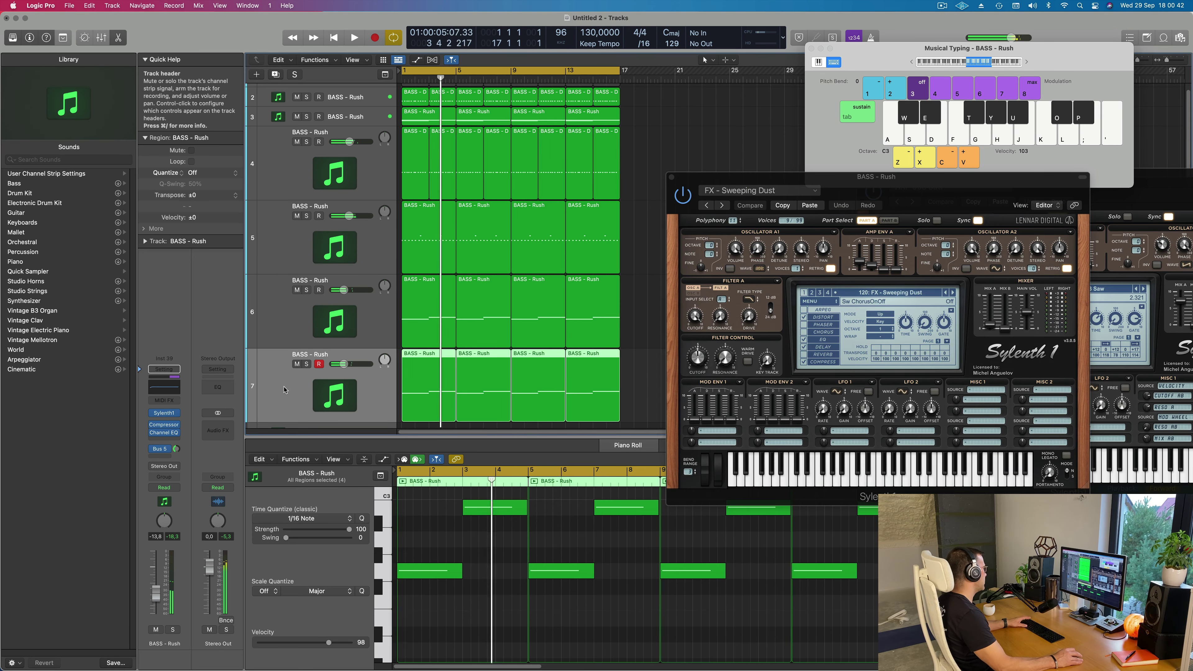
click(165, 414)
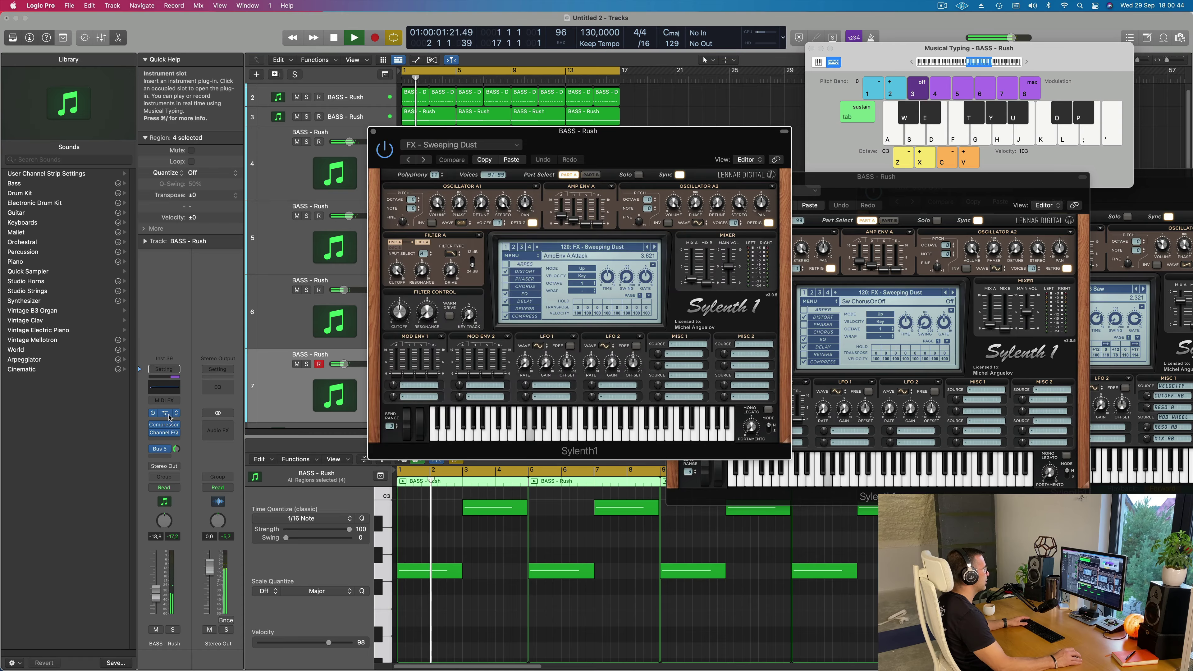
Audition the FX presets on track 7 in reverse order, from 119: FX - Sweep Up to 105: FX - Low Energy.
key(space)
click(649, 248)
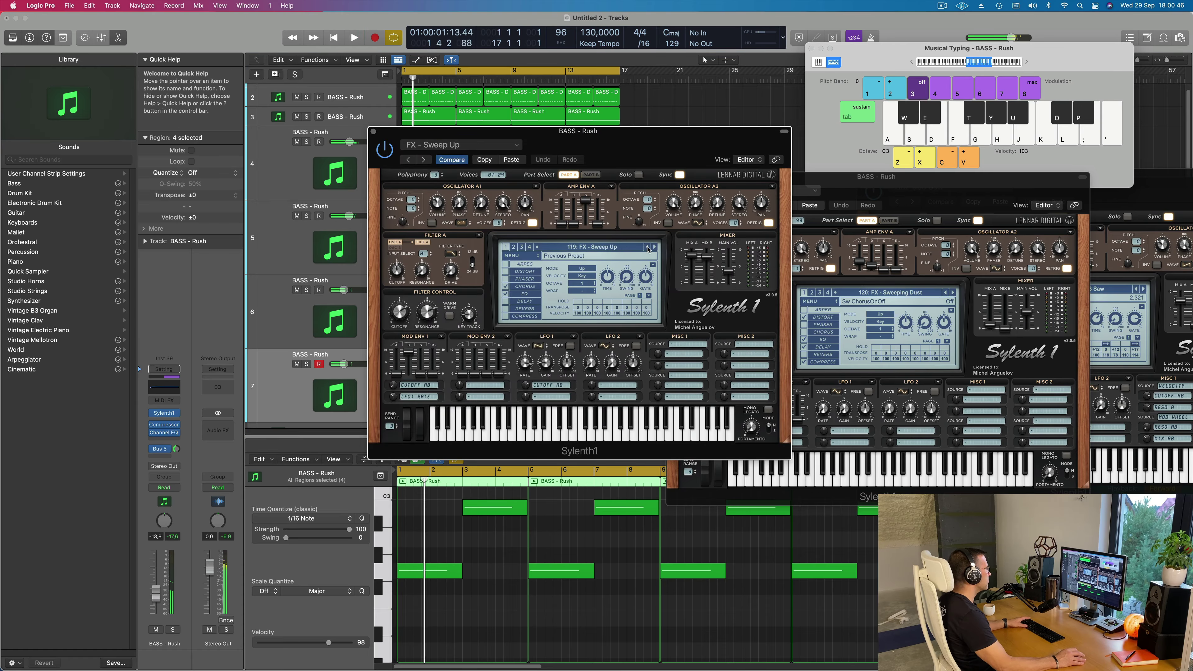
click(649, 249)
key(space)
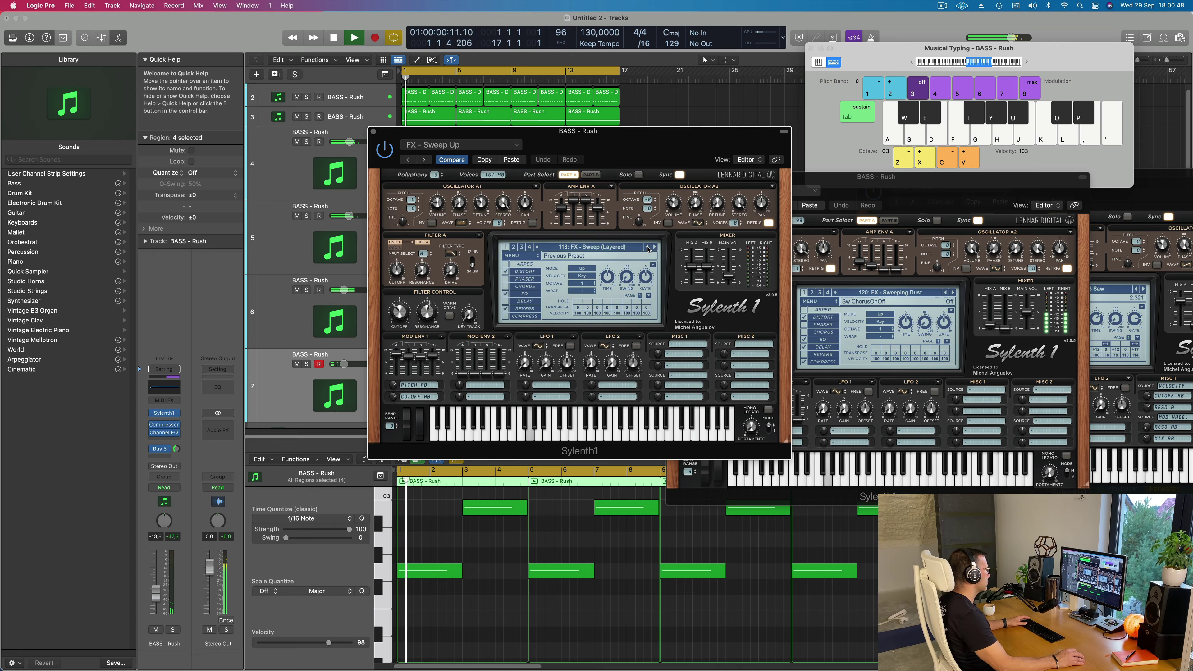
click(649, 248)
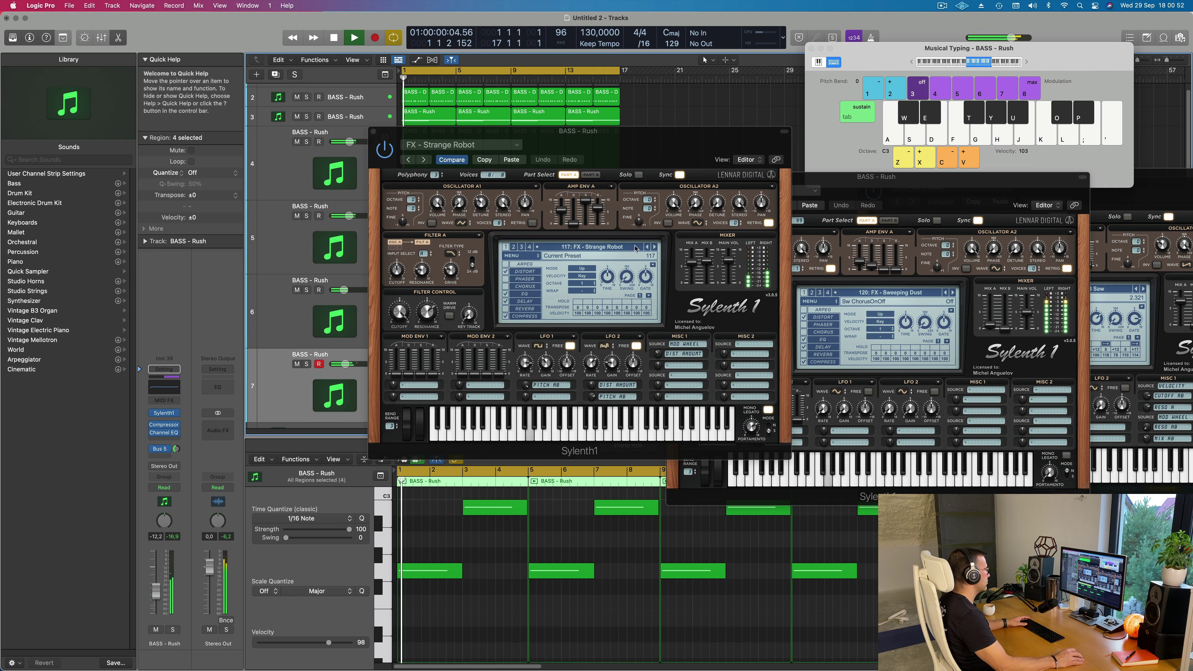
click(648, 249)
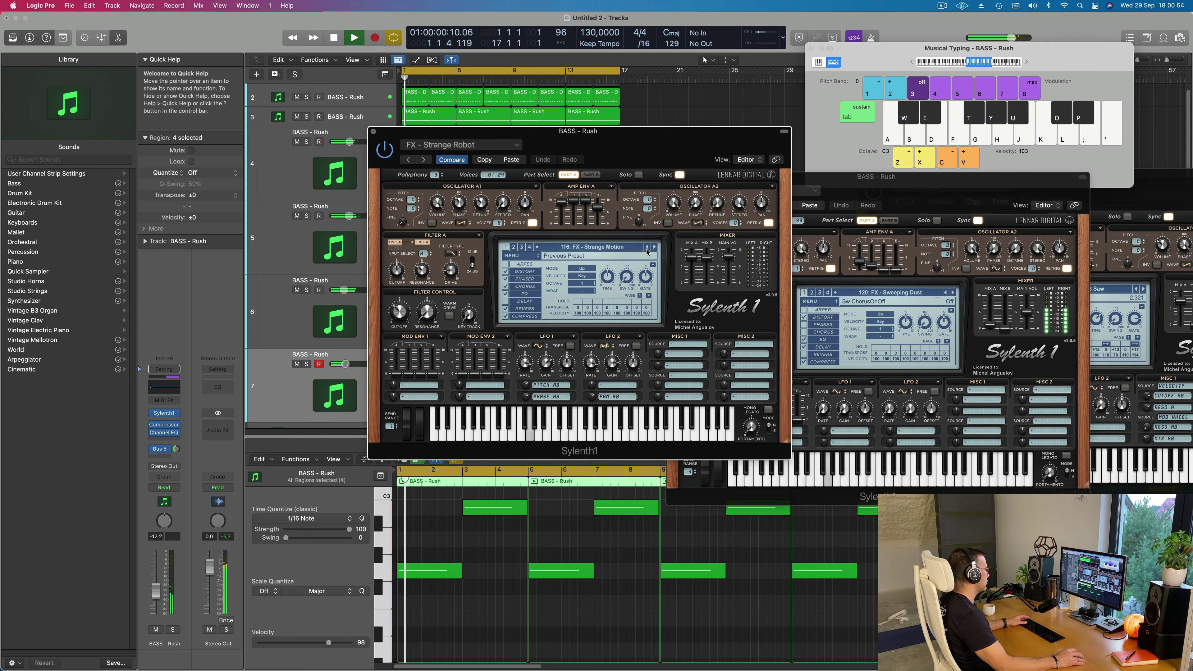
click(649, 248)
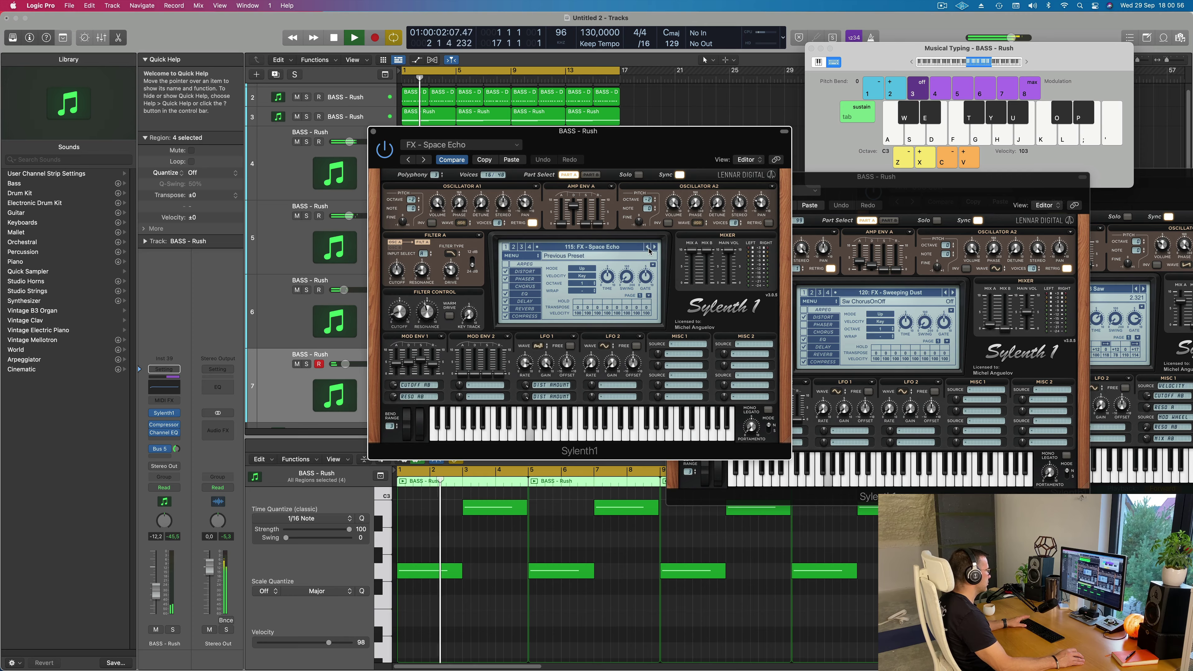
click(647, 247)
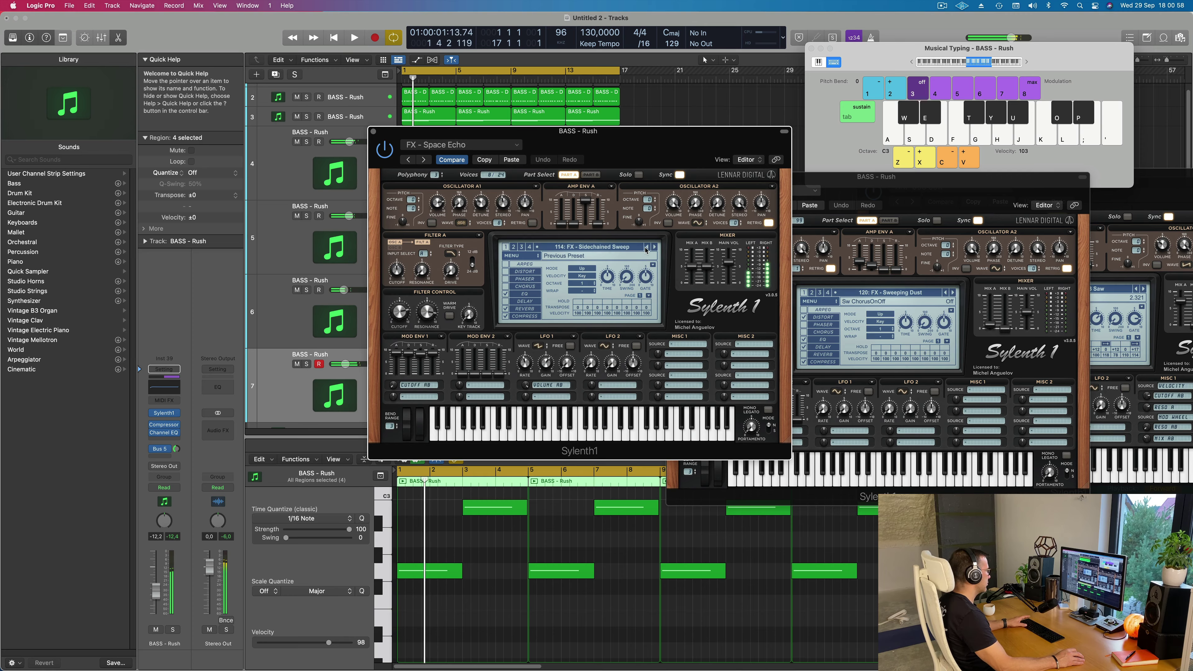
click(647, 249)
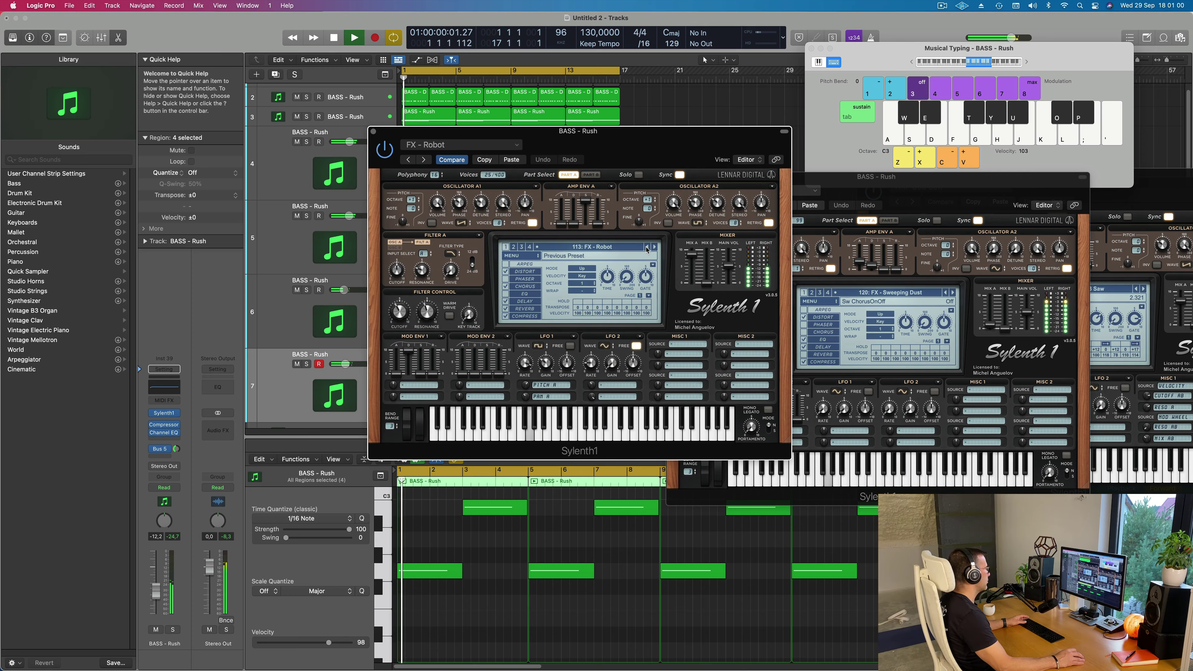
click(646, 249)
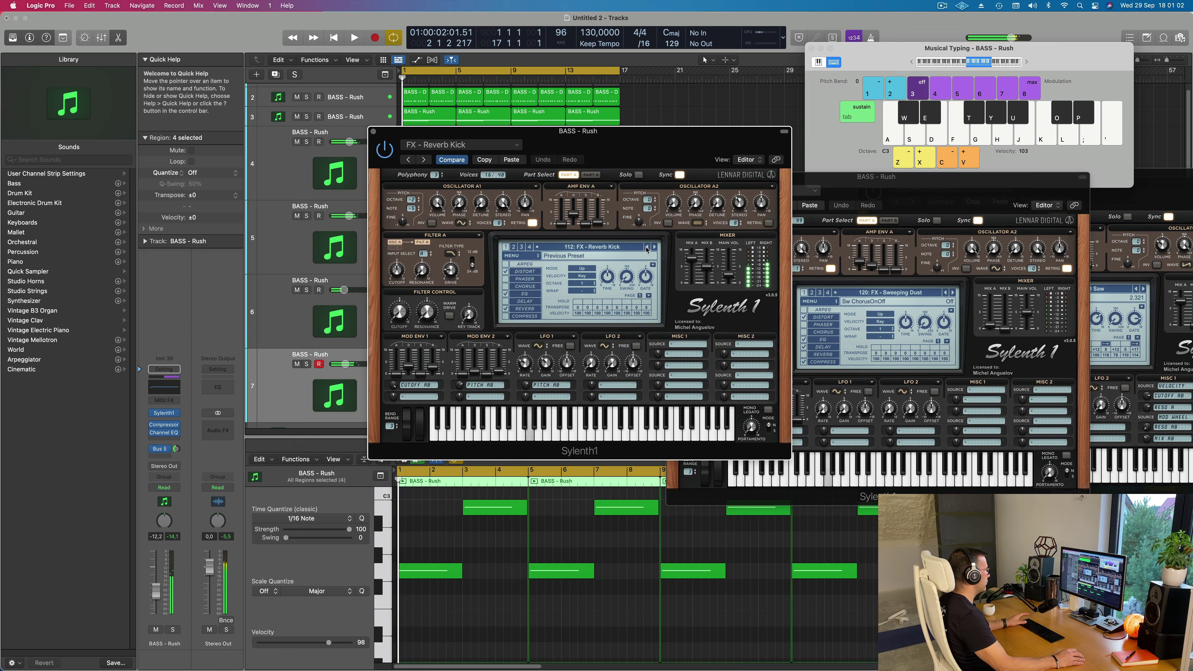
click(647, 250)
click(647, 249)
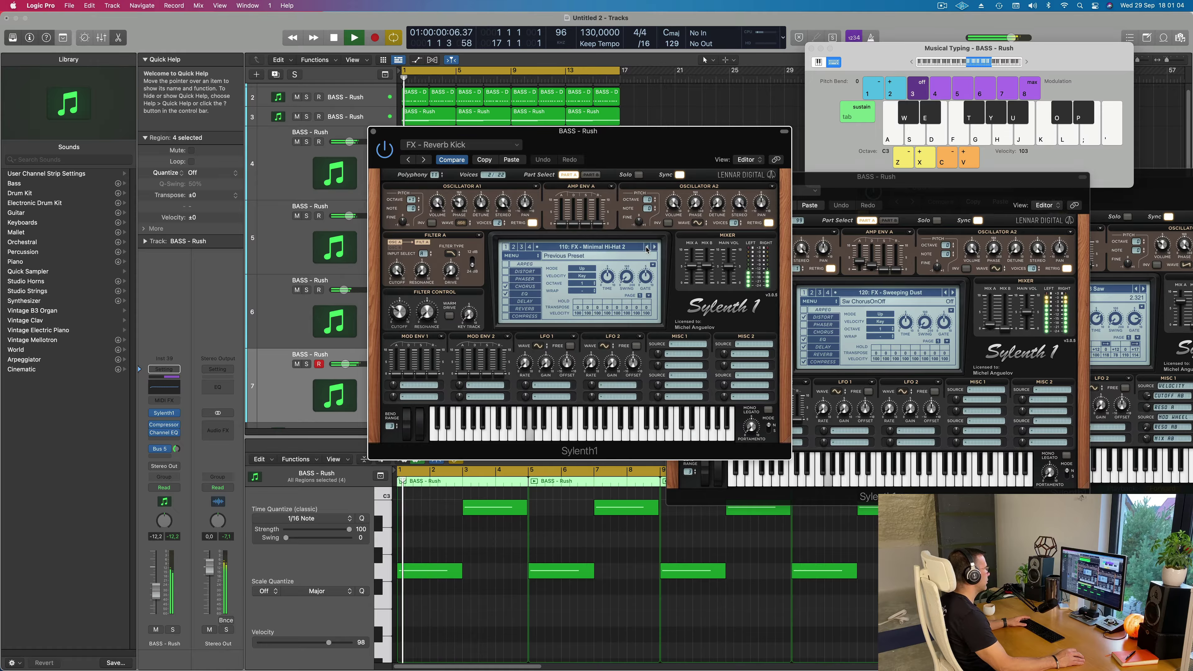
click(646, 249)
click(646, 249)
click(646, 249)
click(646, 249)
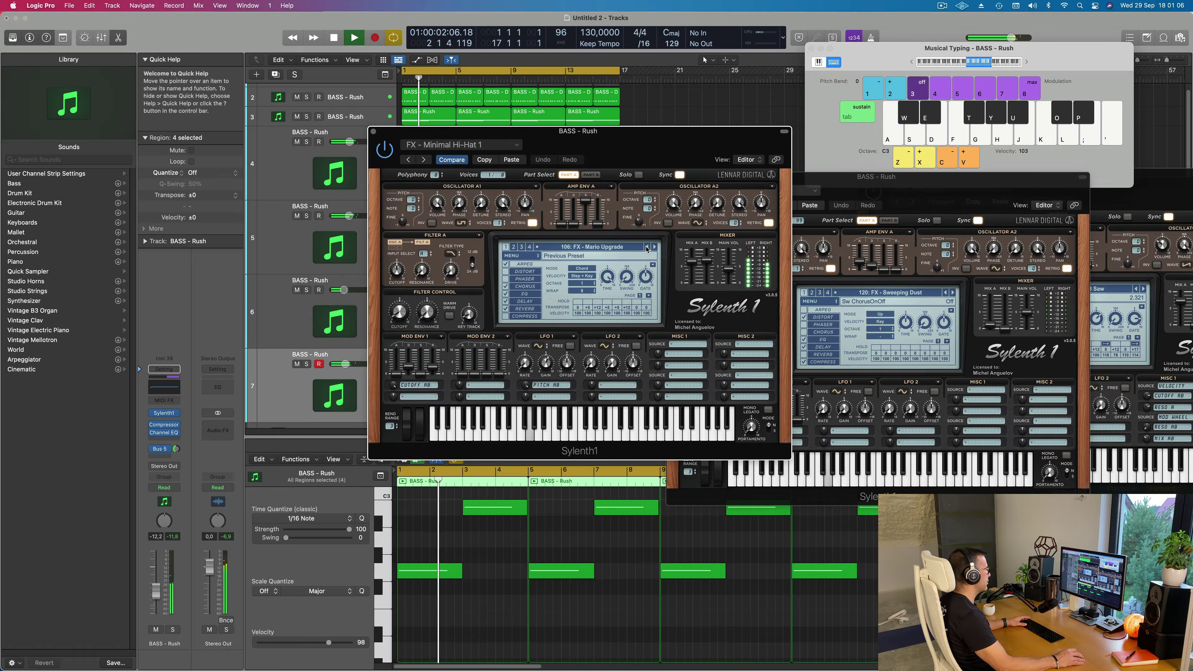
click(647, 250)
click(654, 249)
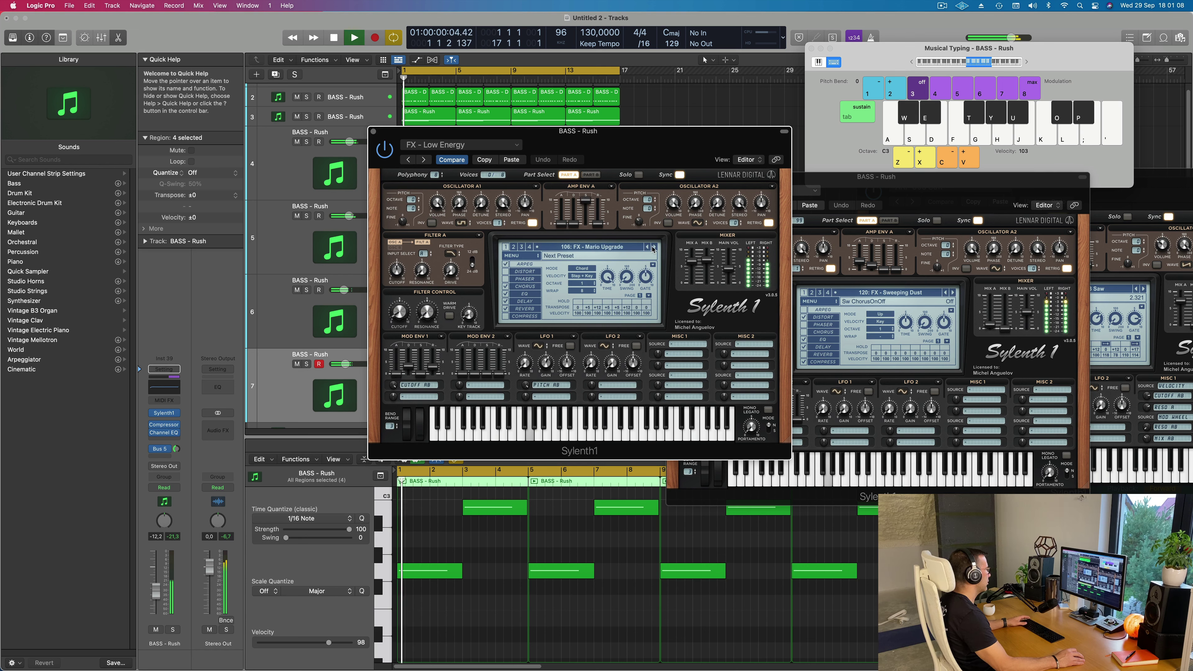
click(646, 249)
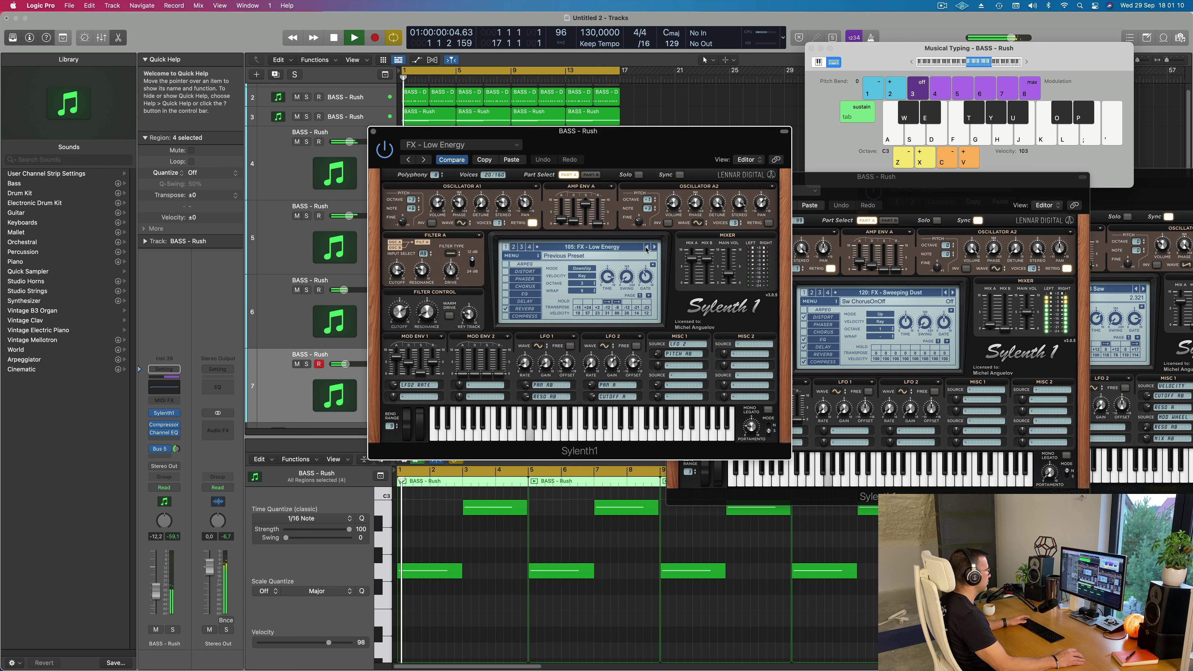
Continue auditioning the FX presets backwards during playback, past FX - Horror and FX - Hard Industry to 090: FX - Broken Sweep.
click(647, 249)
click(647, 249)
click(646, 250)
click(646, 249)
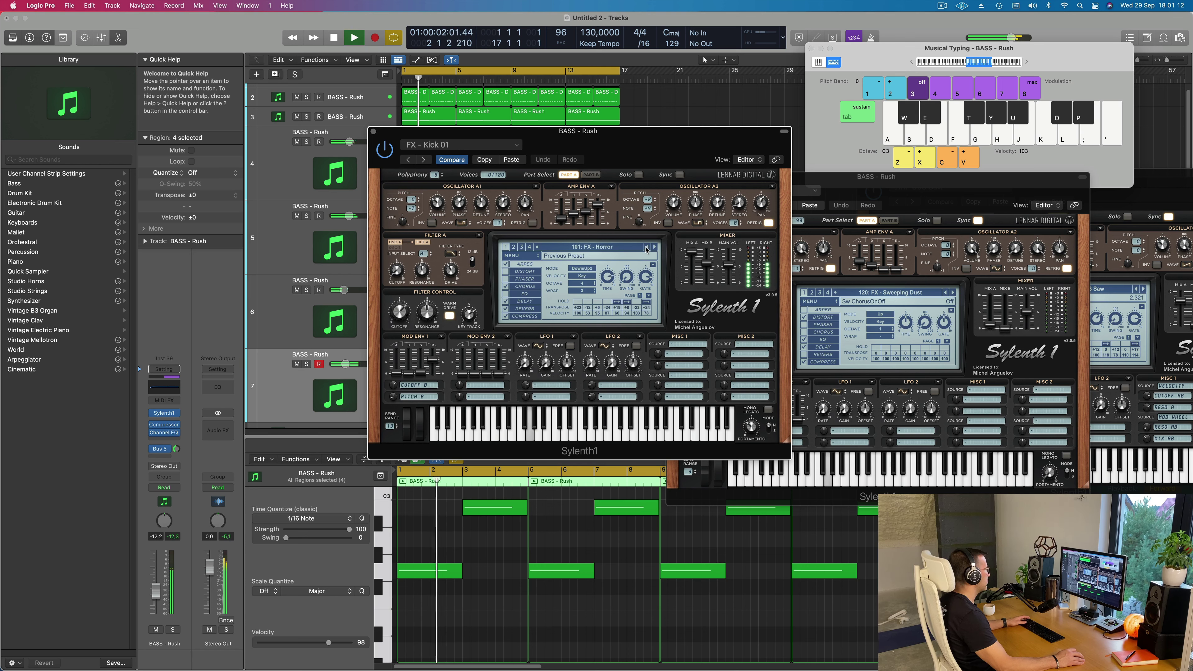
click(647, 250)
click(647, 250)
click(647, 249)
click(647, 249)
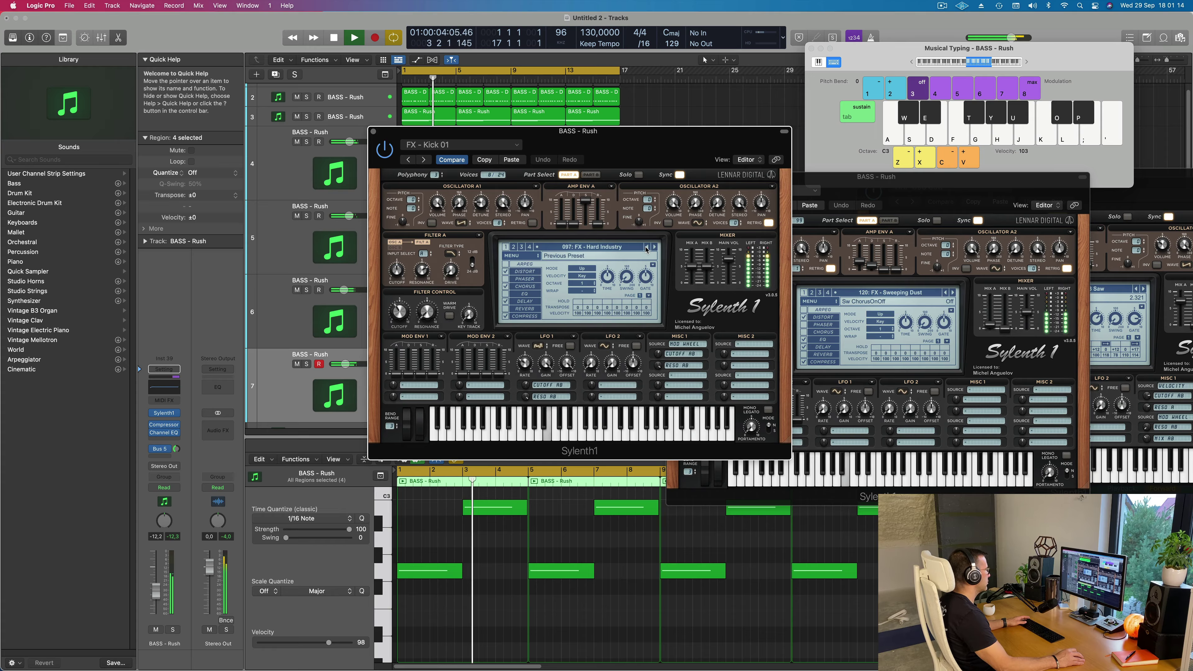
click(646, 249)
click(646, 250)
click(647, 249)
click(646, 249)
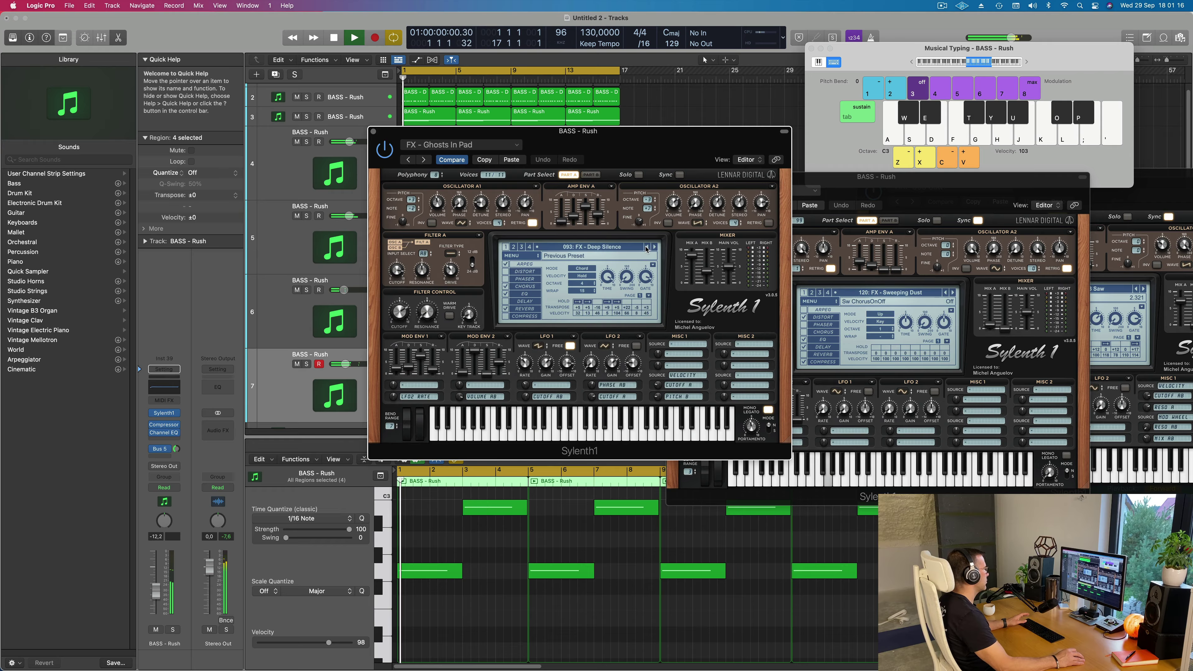
click(647, 249)
click(646, 249)
click(647, 249)
click(647, 249)
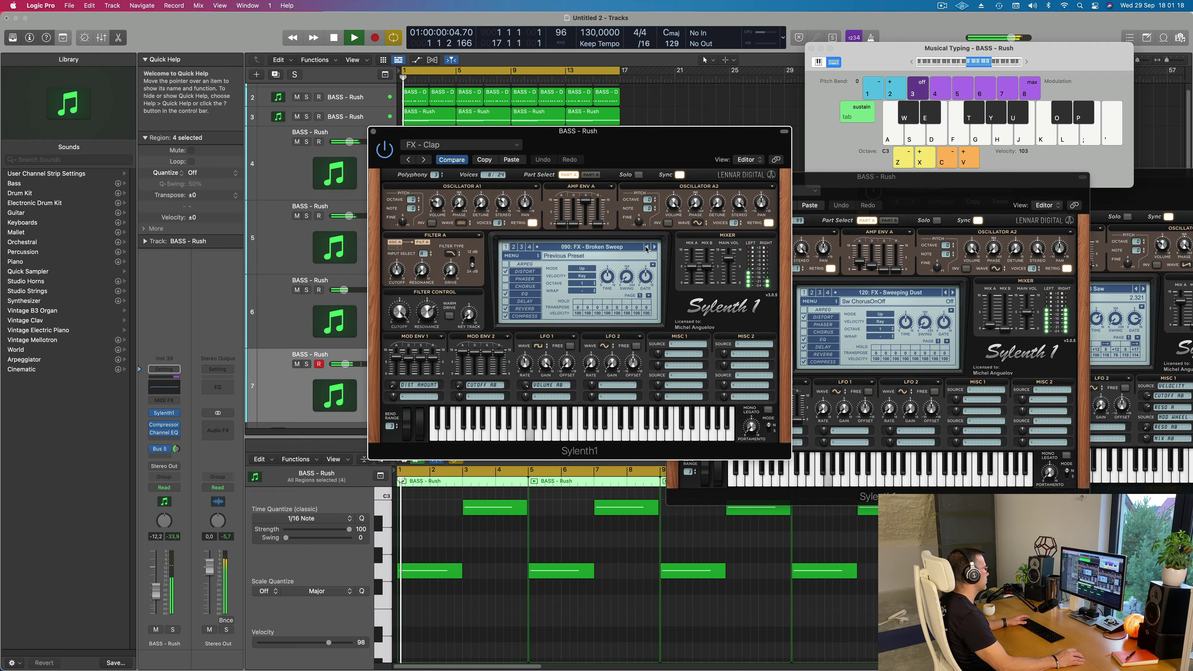
Load the preset 083: BASS - Wippenberg on track 7, comparing it with BASS - Zeppelin during playback.
click(647, 249)
click(647, 249)
click(646, 249)
click(647, 249)
click(646, 249)
click(647, 250)
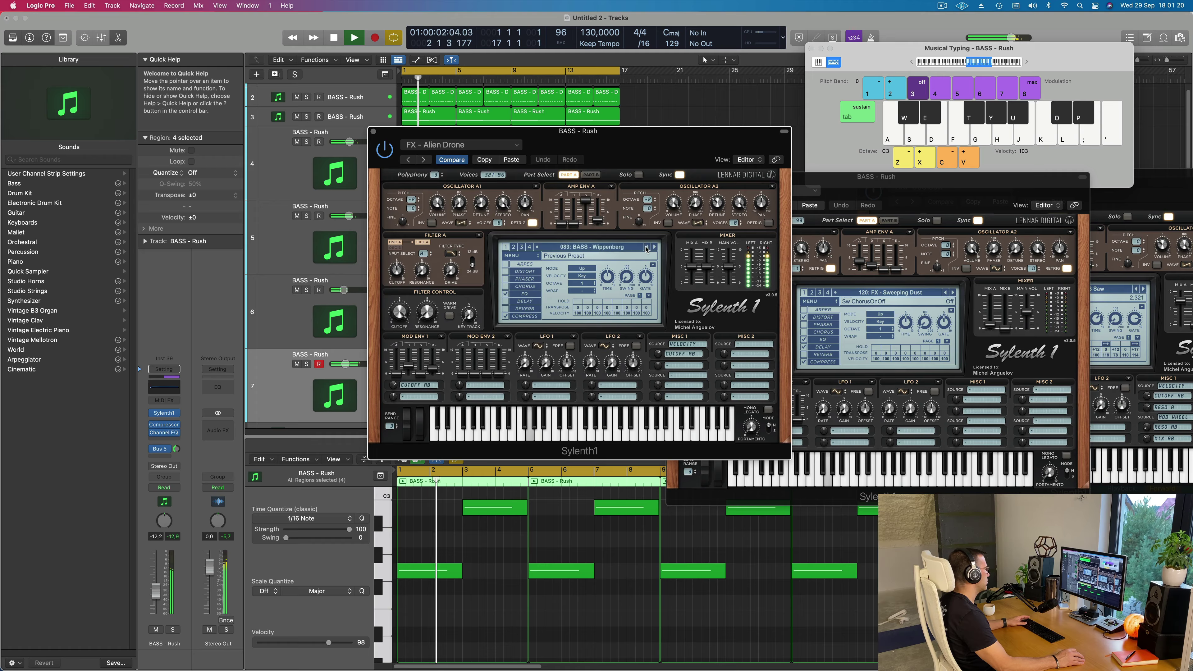
click(654, 250)
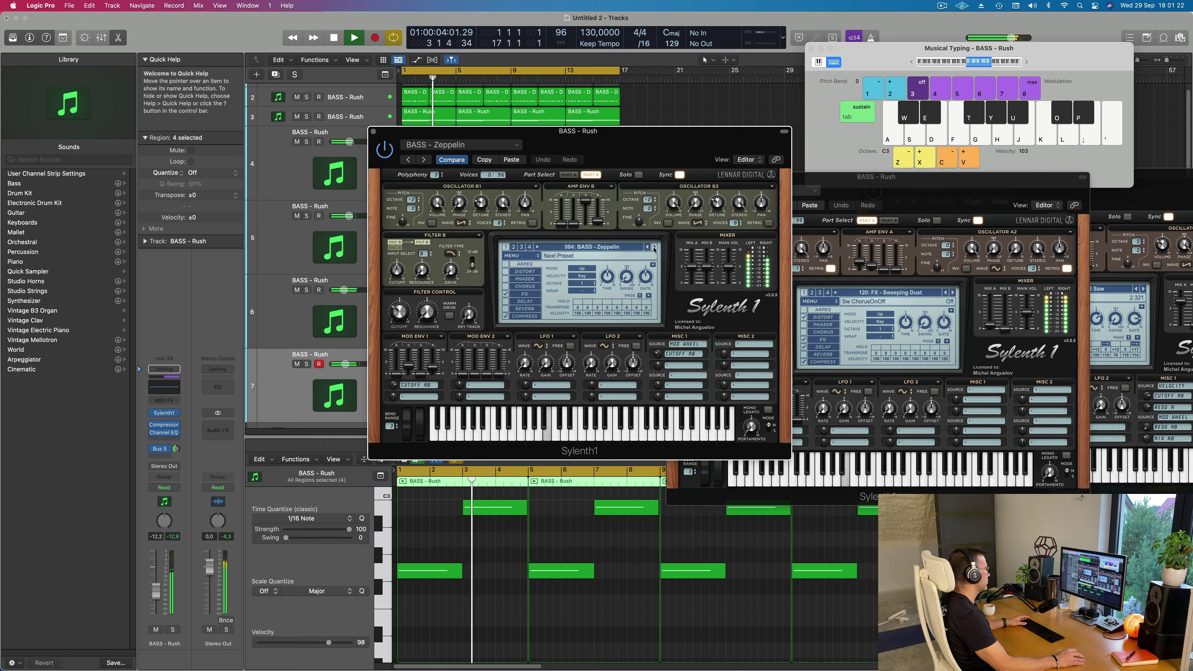
key(space)
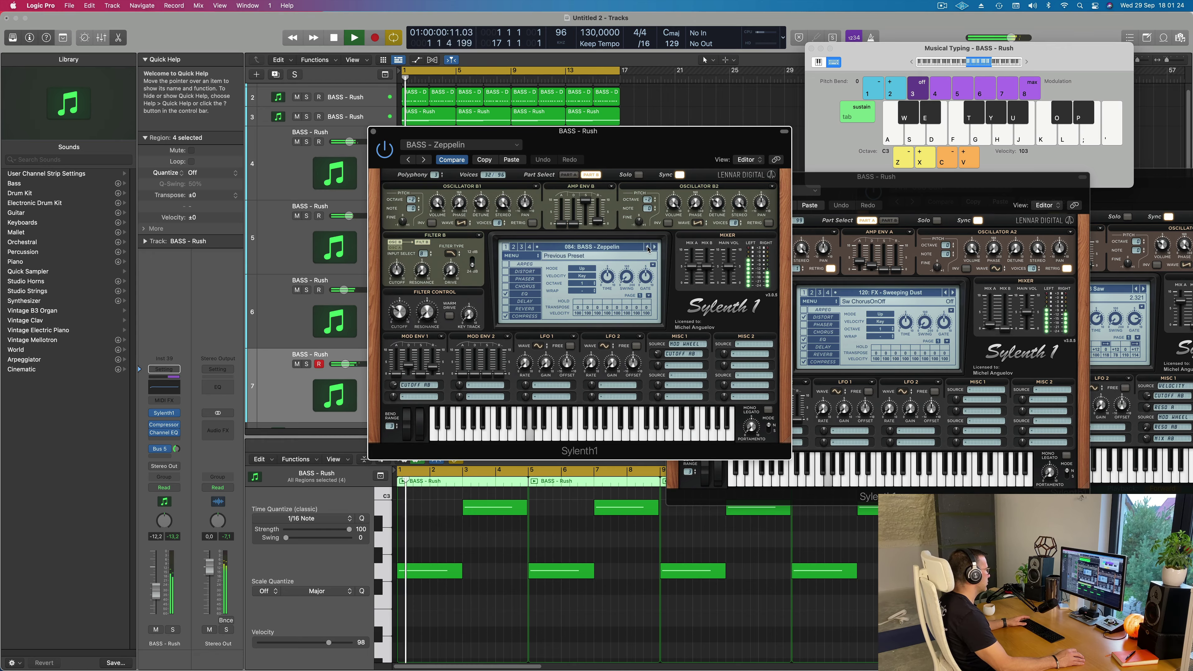
click(648, 250)
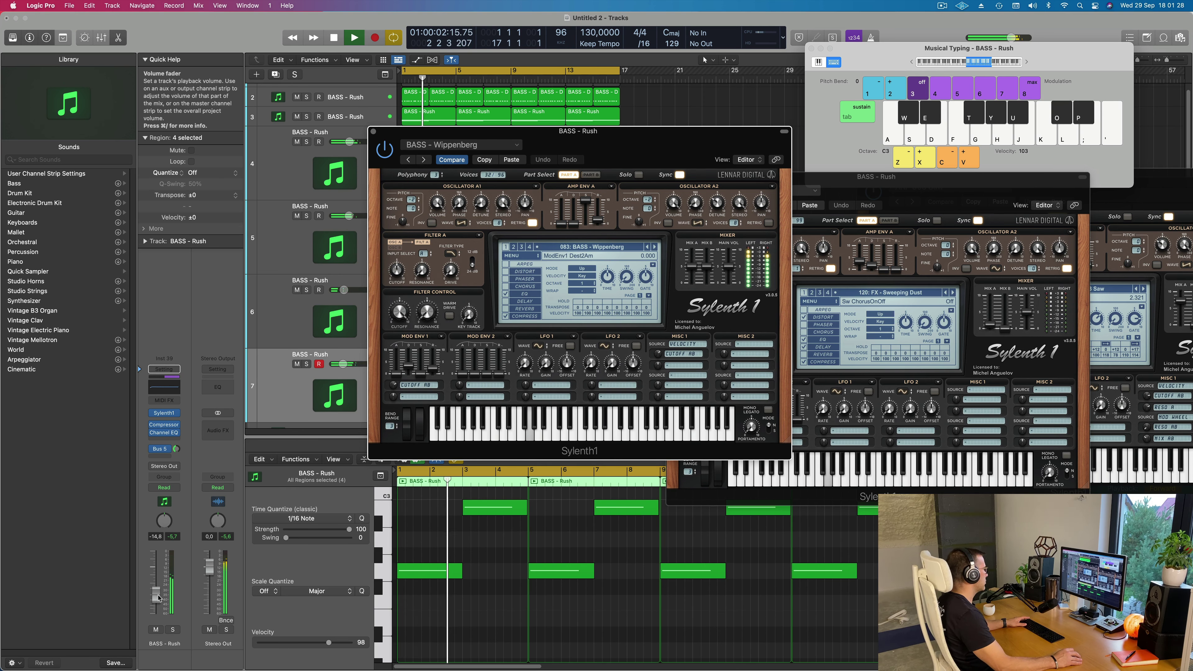
Set track 7's volume to -12.6 dB and show its Bus 5 aux channel, keeping the Sylenth1 window clear of the track headers.
drag(158, 598, 157, 599)
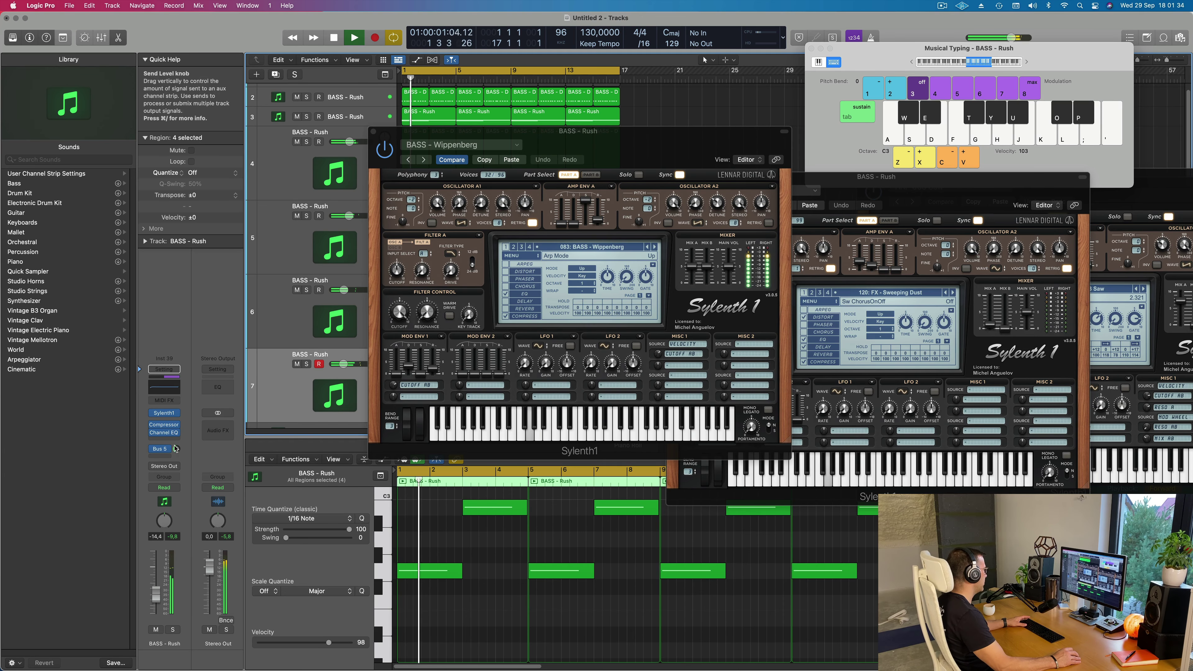
click(160, 449)
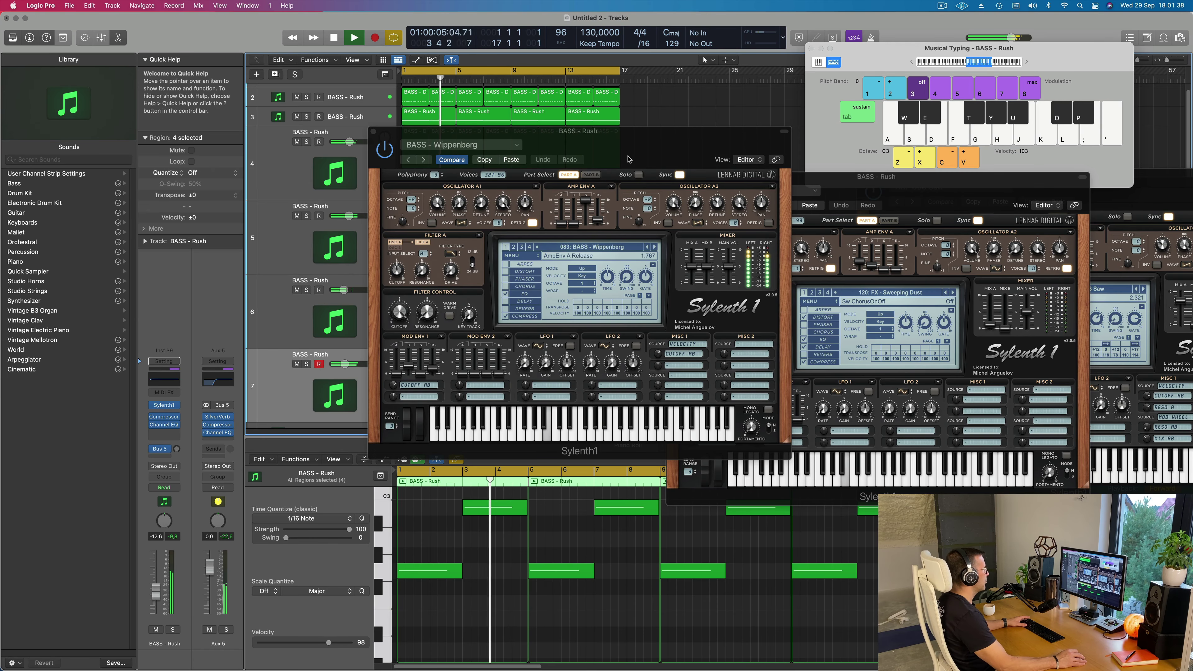
drag(660, 159, 766, 191)
key(space)
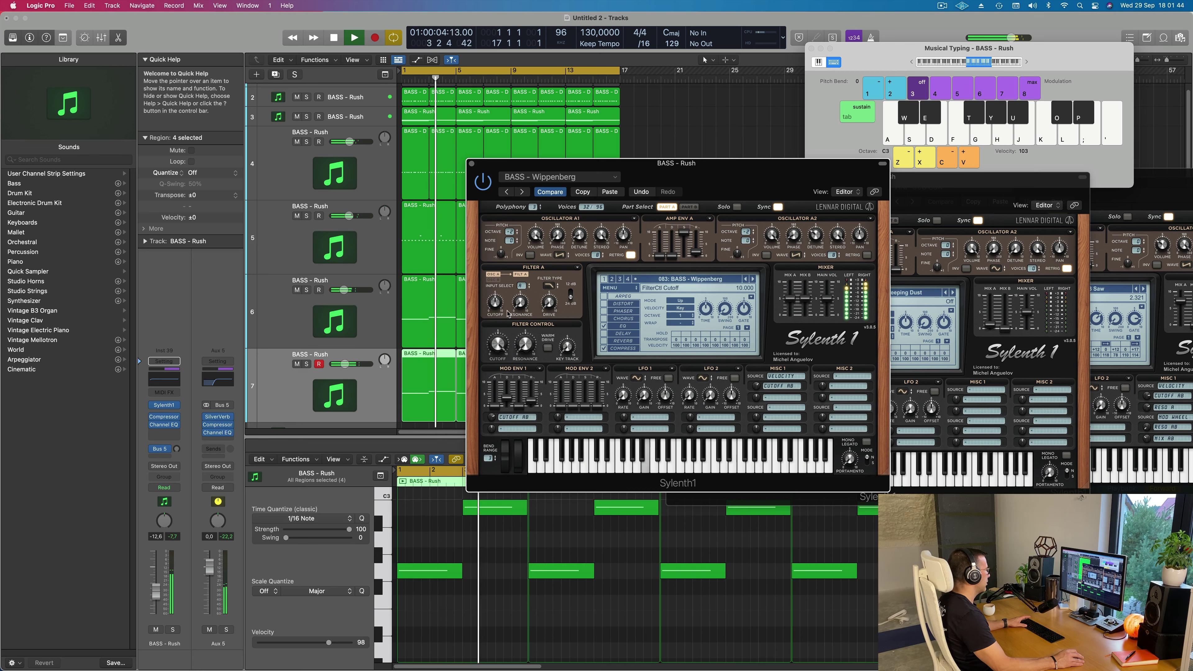
Try the eight notes on track 7 an octave lower during playback and bring them back up an octave.
key(Return)
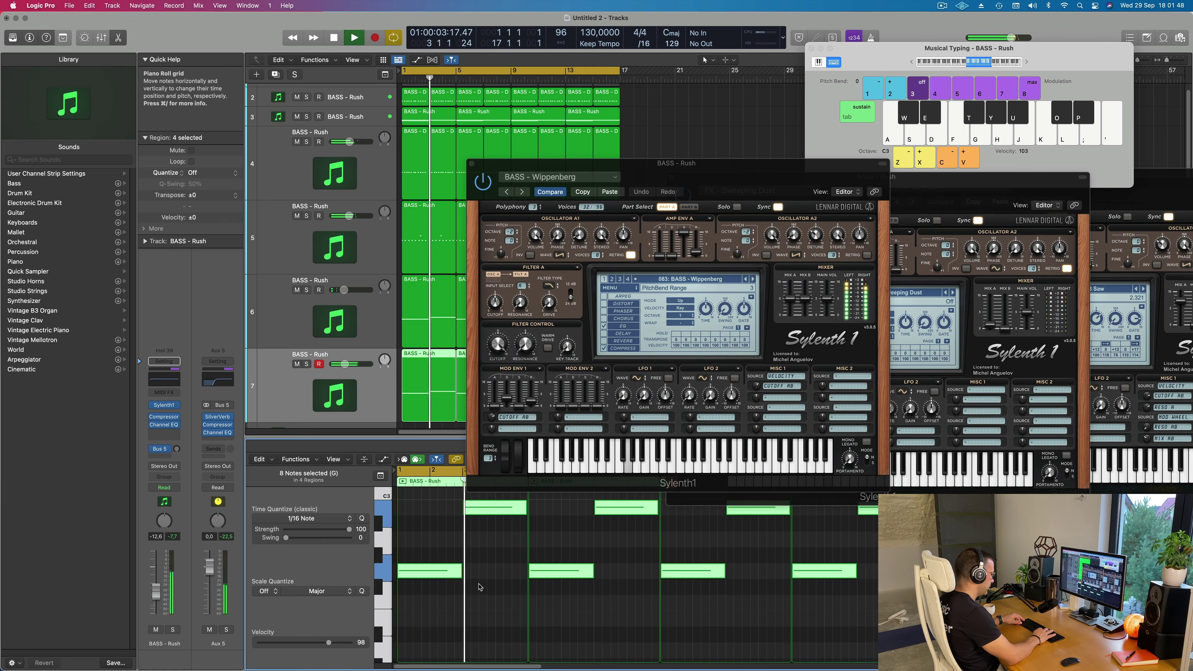
key(alt+shift+Down)
key(space)
key(space)
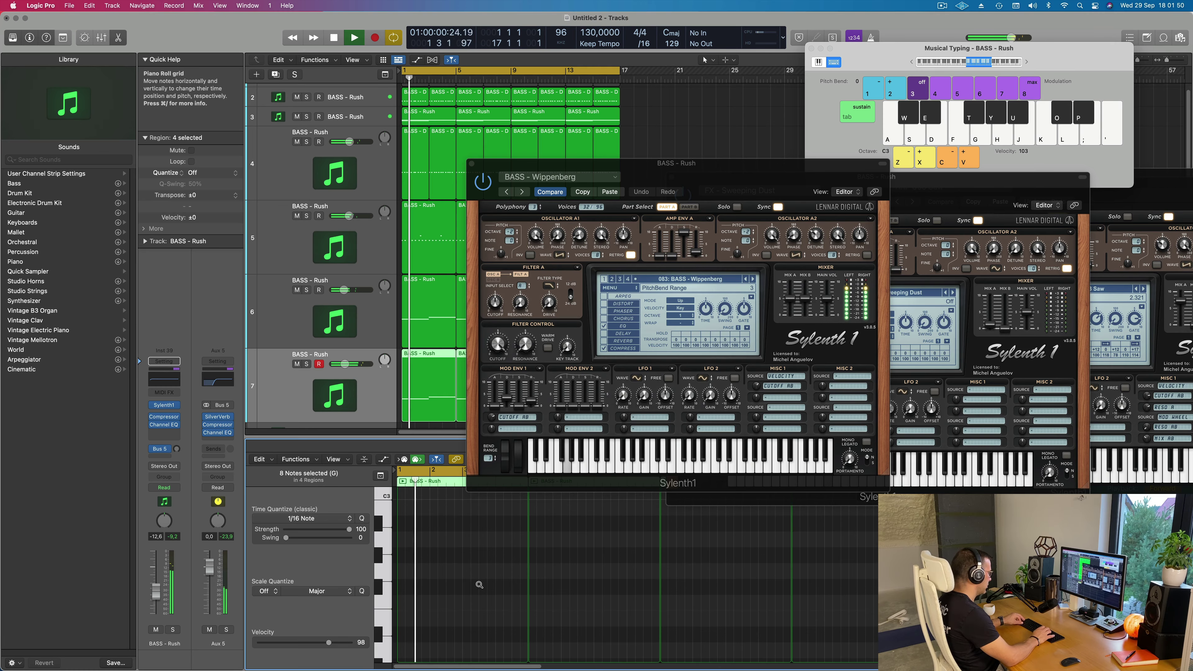
key(alt+shift+Up)
key(space)
key(space)
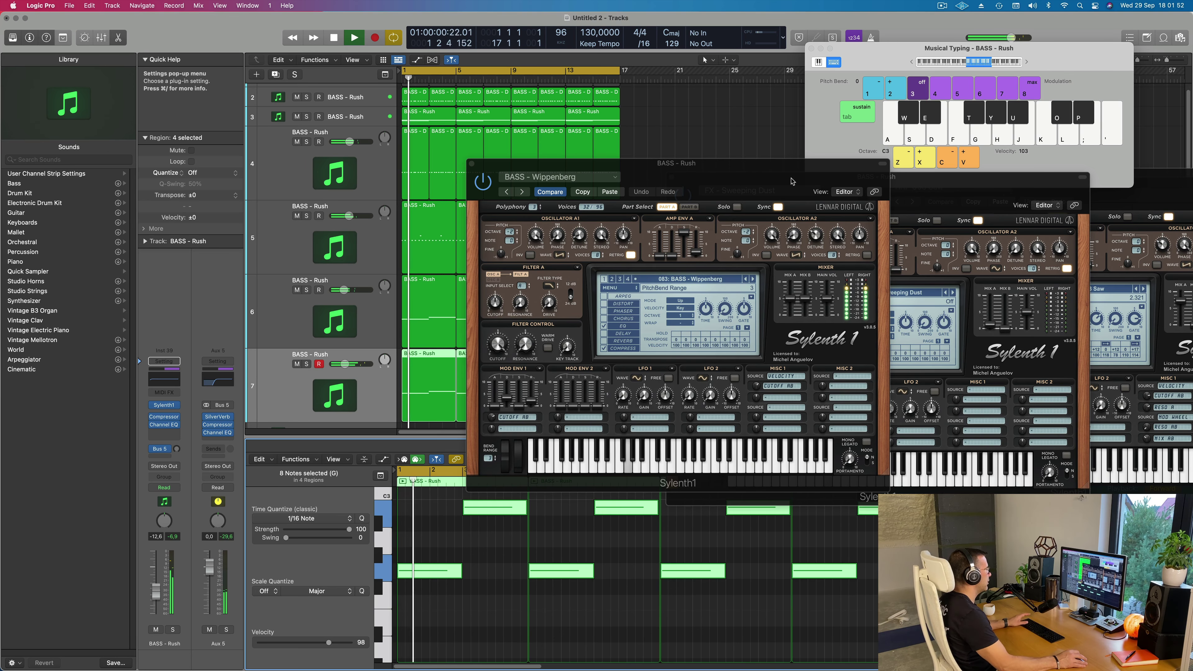
Audition the bass presets on track 7 backwards during playback, from BASS - Wippenberg to 074: BASS - Sub Bass.
drag(770, 166, 677, 152)
key(space)
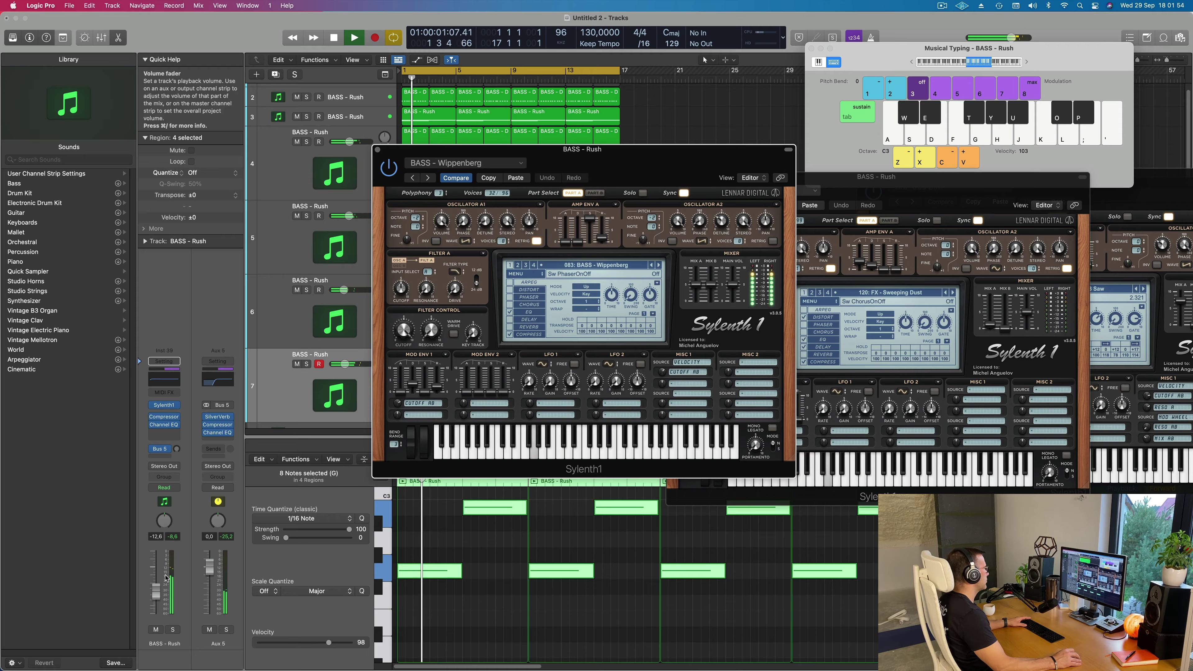
click(165, 579)
key(space)
key(space)
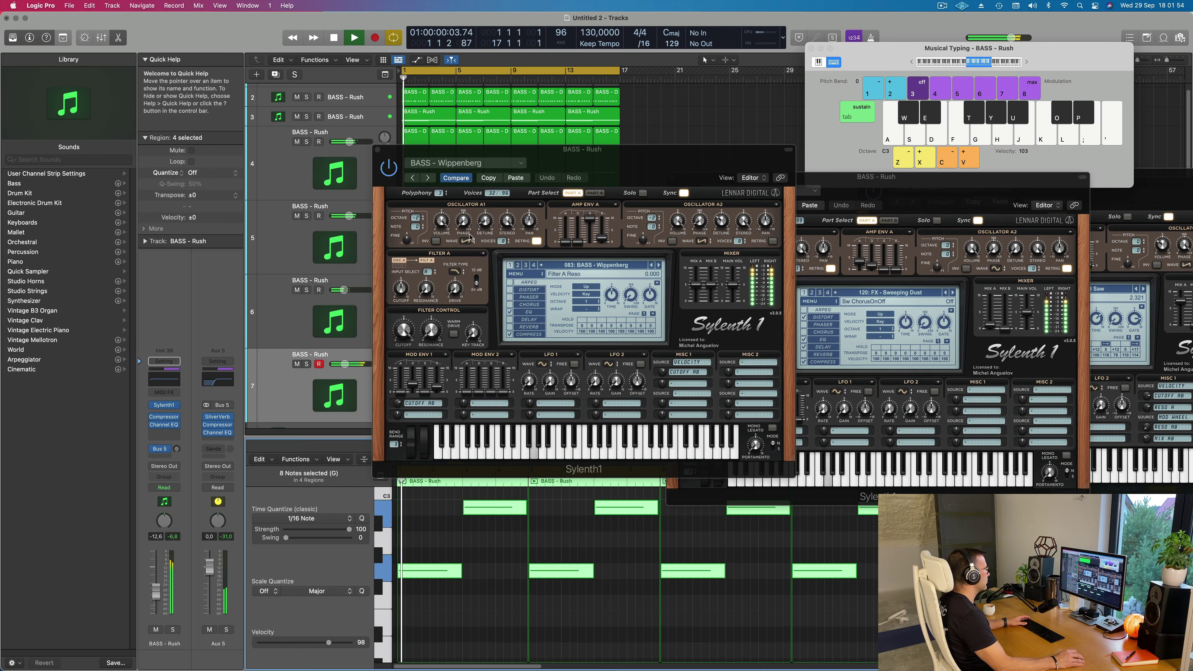
click(652, 266)
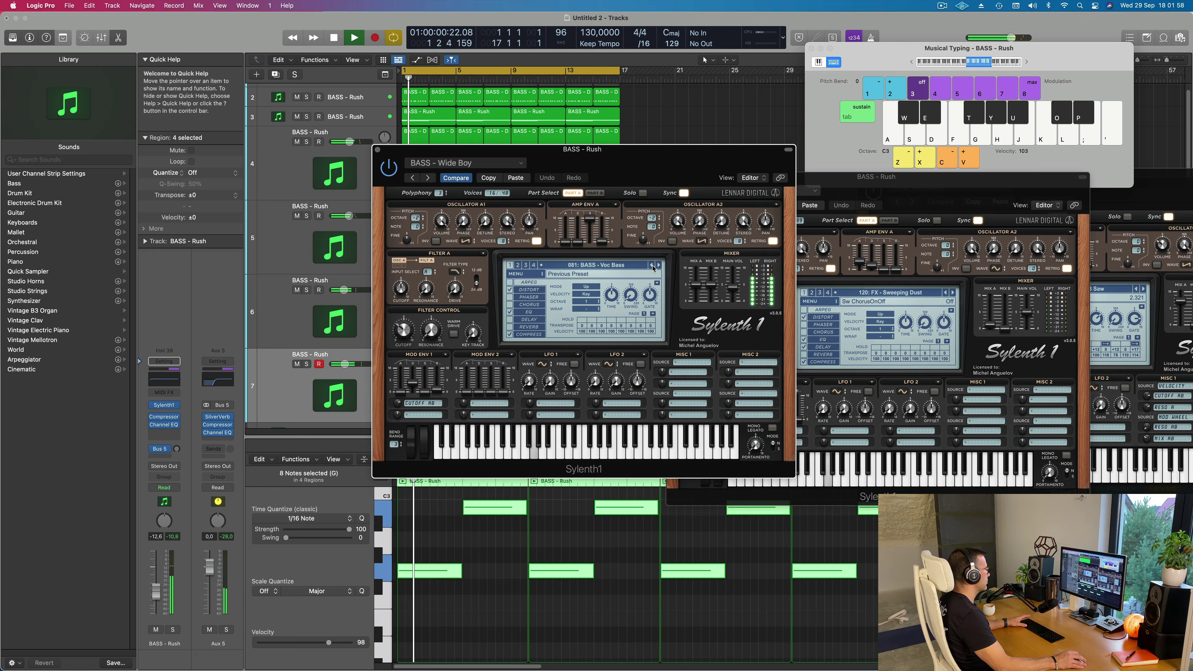
click(653, 266)
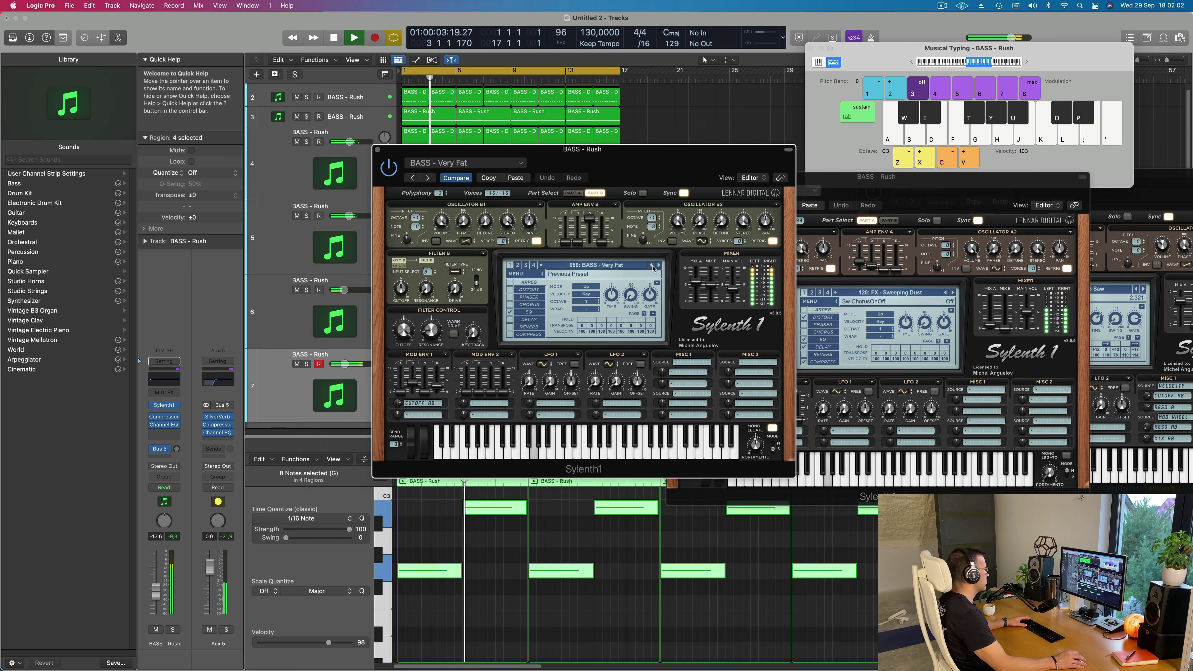
click(653, 266)
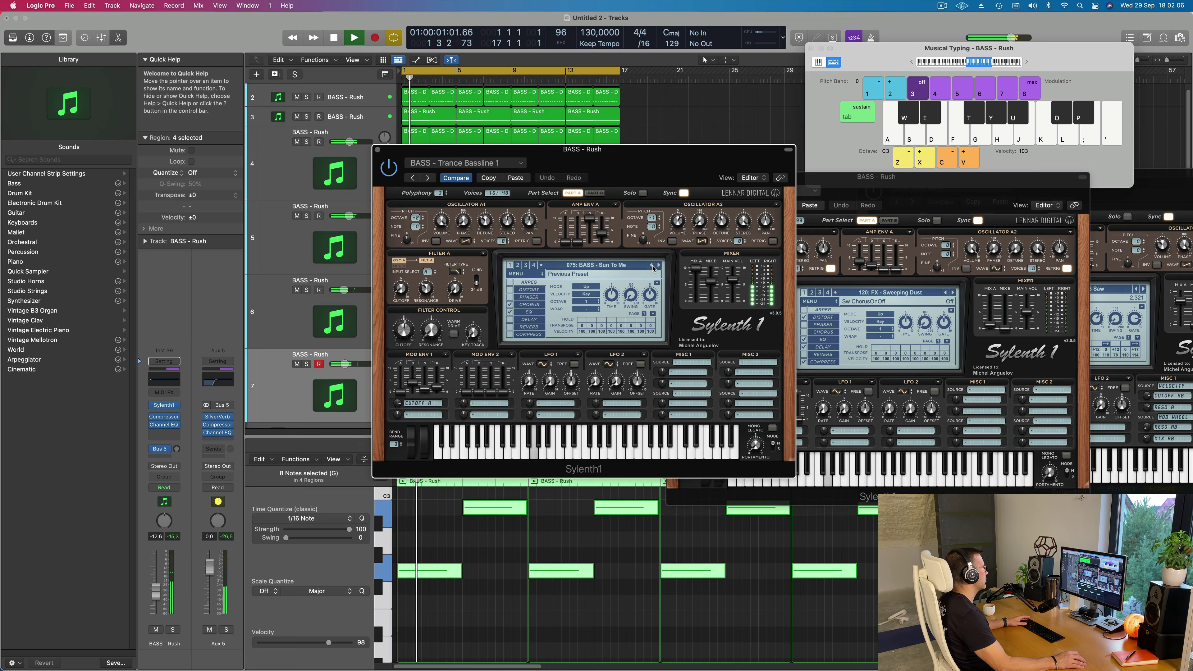
click(659, 266)
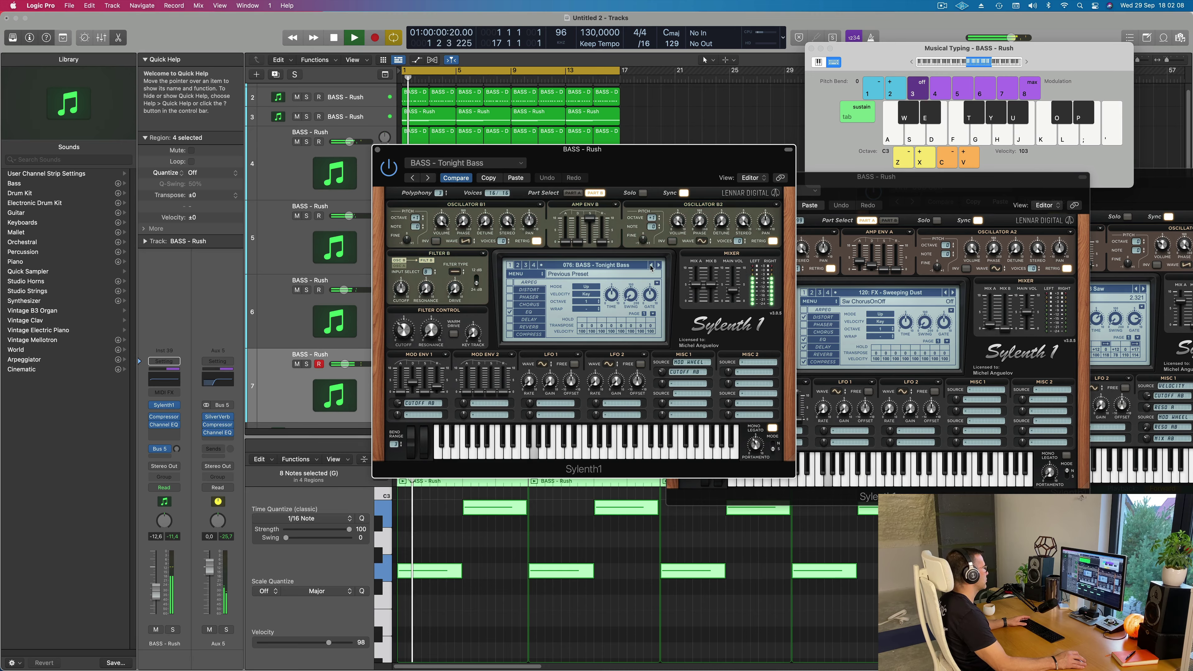
click(651, 266)
click(651, 266)
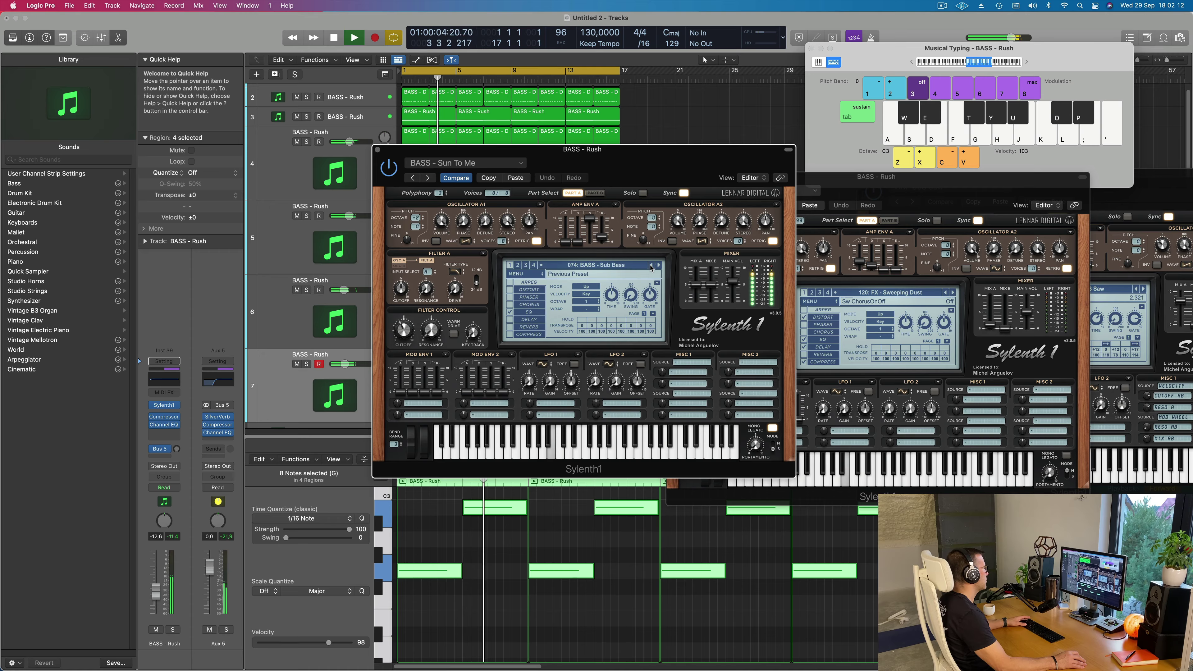
Insert an Arpeggiator MIDI effect on track 7 with its Factory Default setting.
key(space)
click(165, 392)
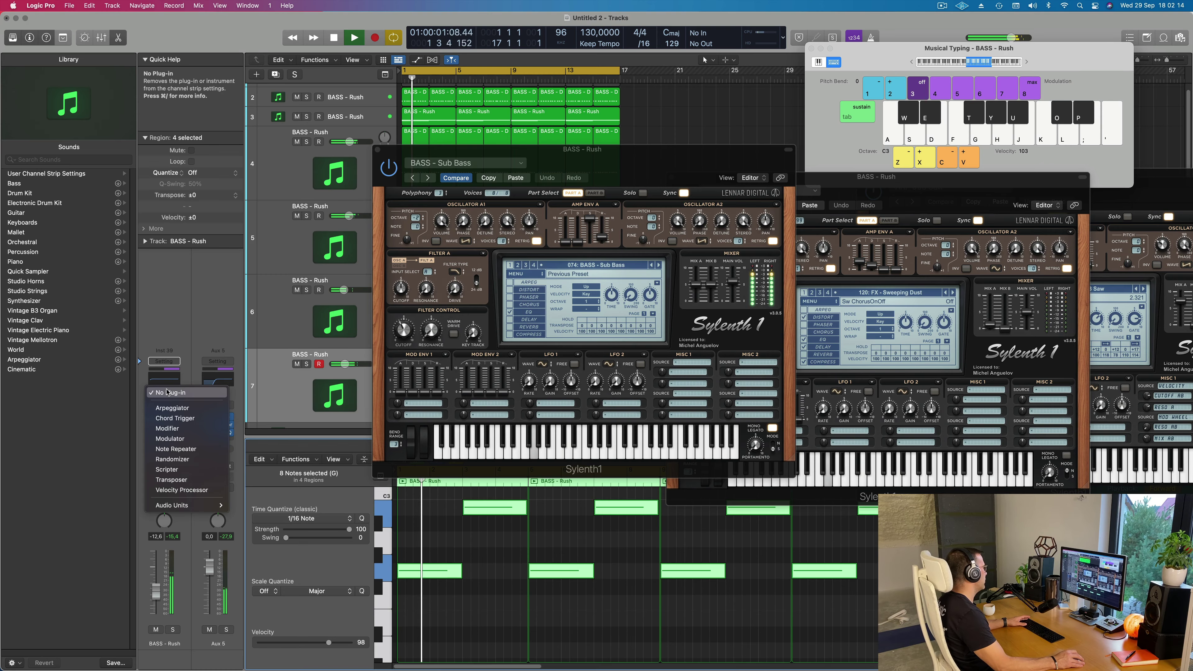
click(175, 409)
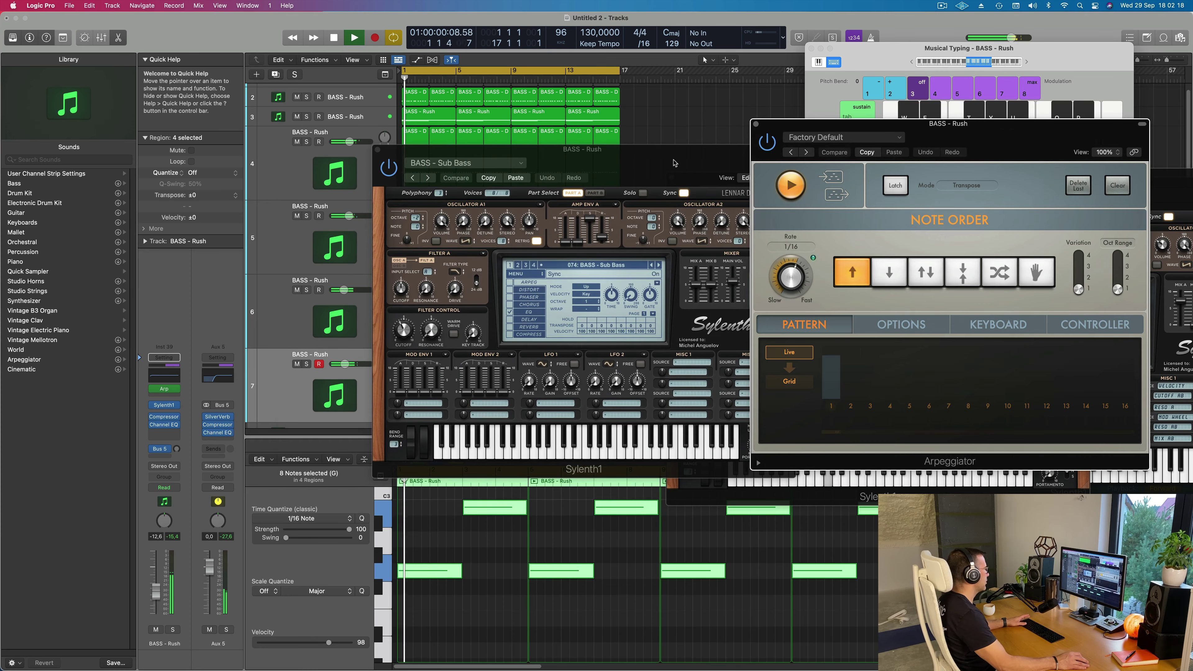
Audition the bass presets forwards through the Arpeggiator during playback, from 075: BASS - Sun To Me to 083: BASS - Wippenberg, and keep the latter.
drag(673, 159, 658, 182)
click(643, 287)
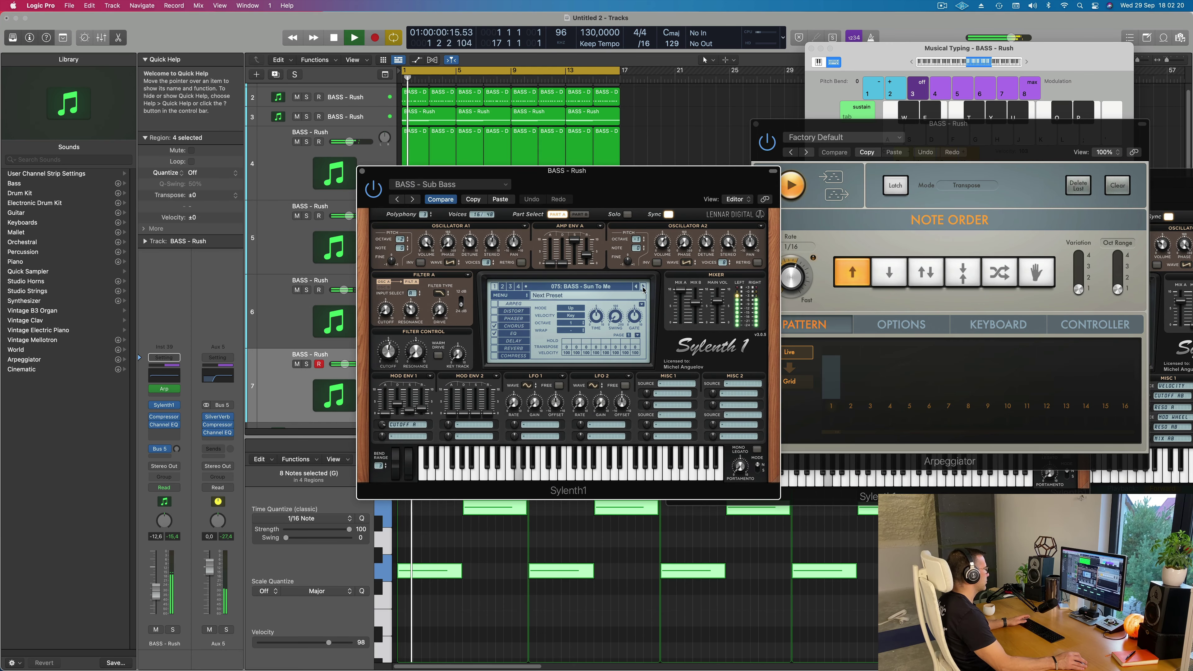
click(643, 288)
key(space)
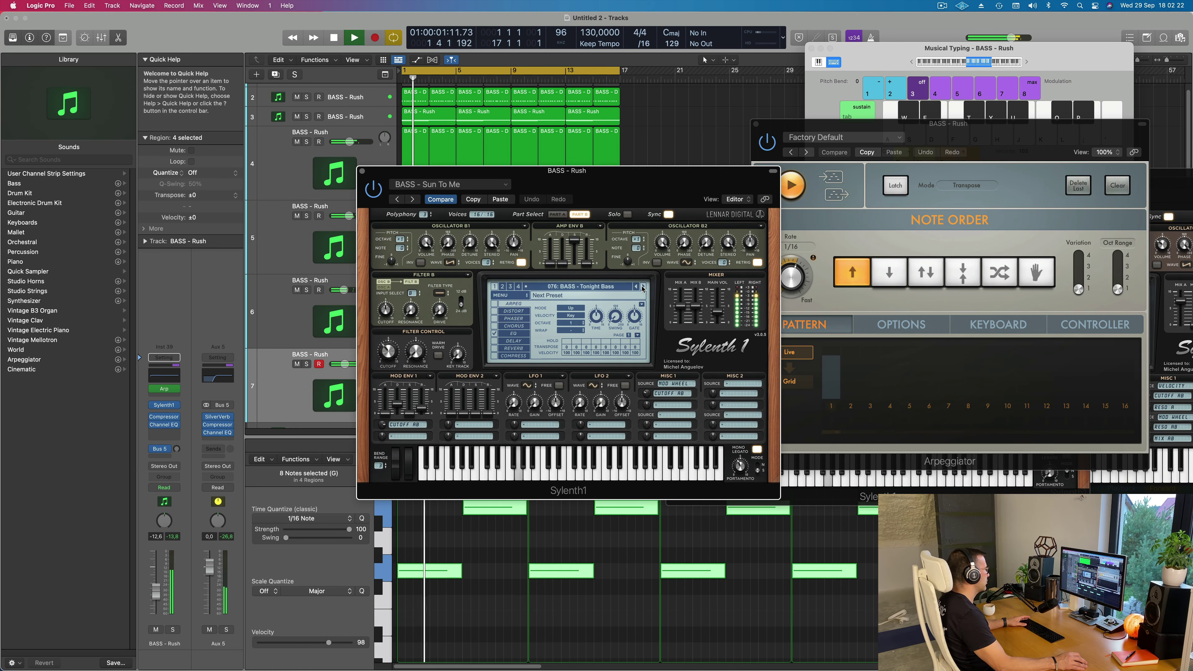
click(644, 287)
click(644, 287)
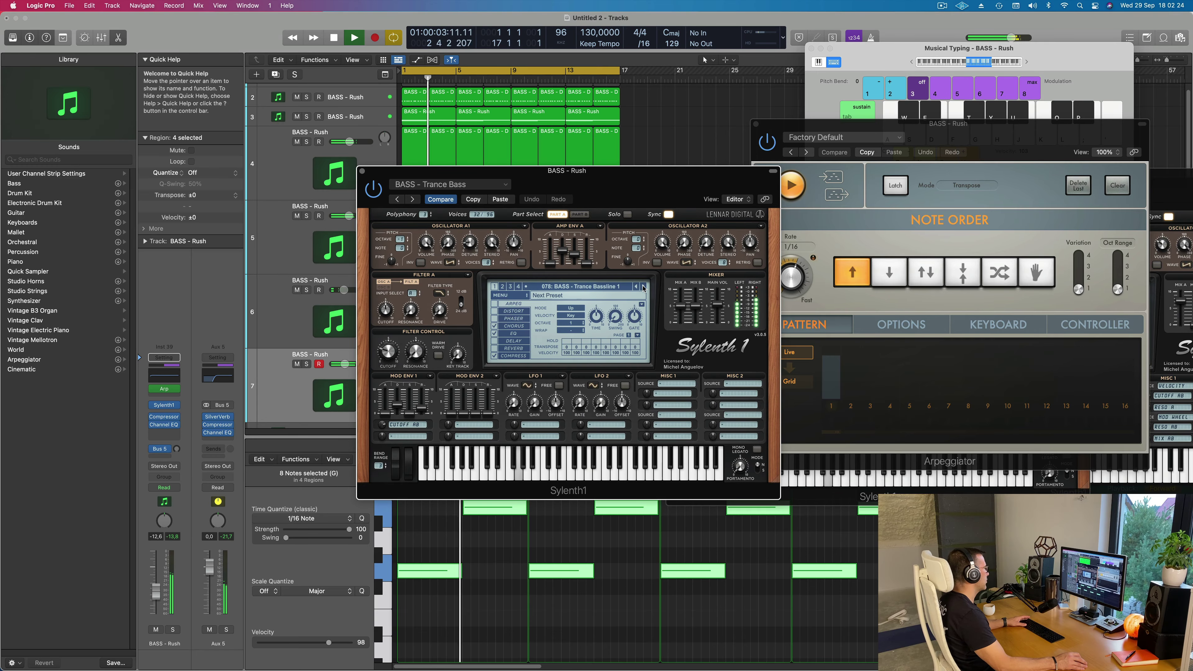
click(643, 288)
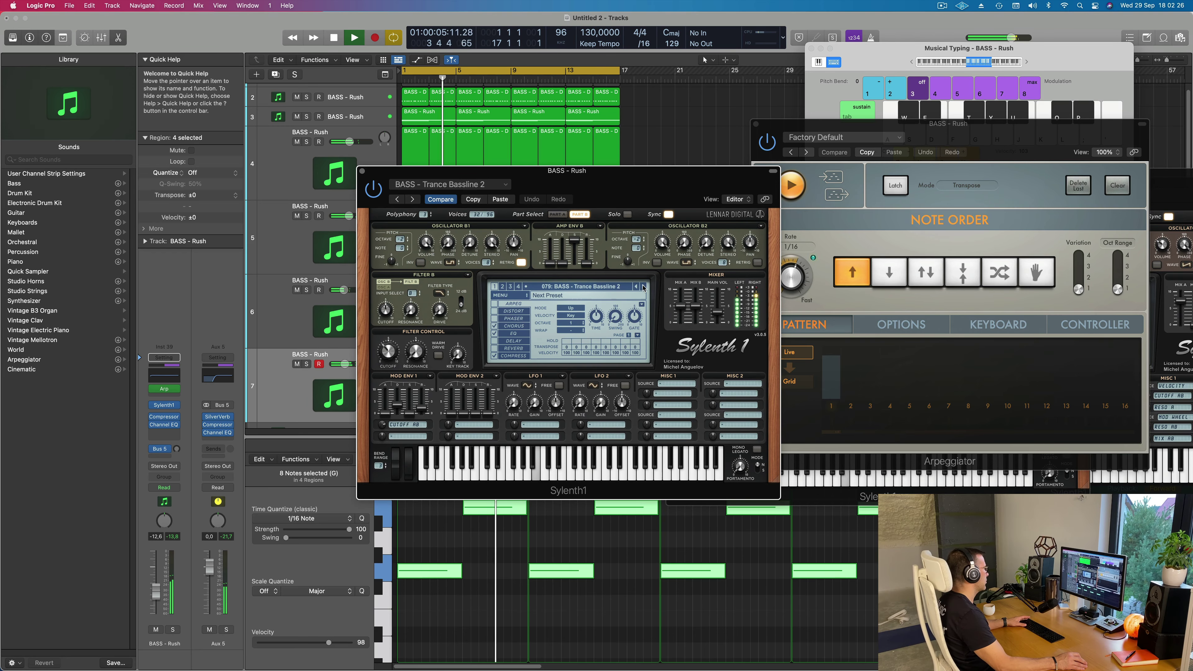
click(643, 287)
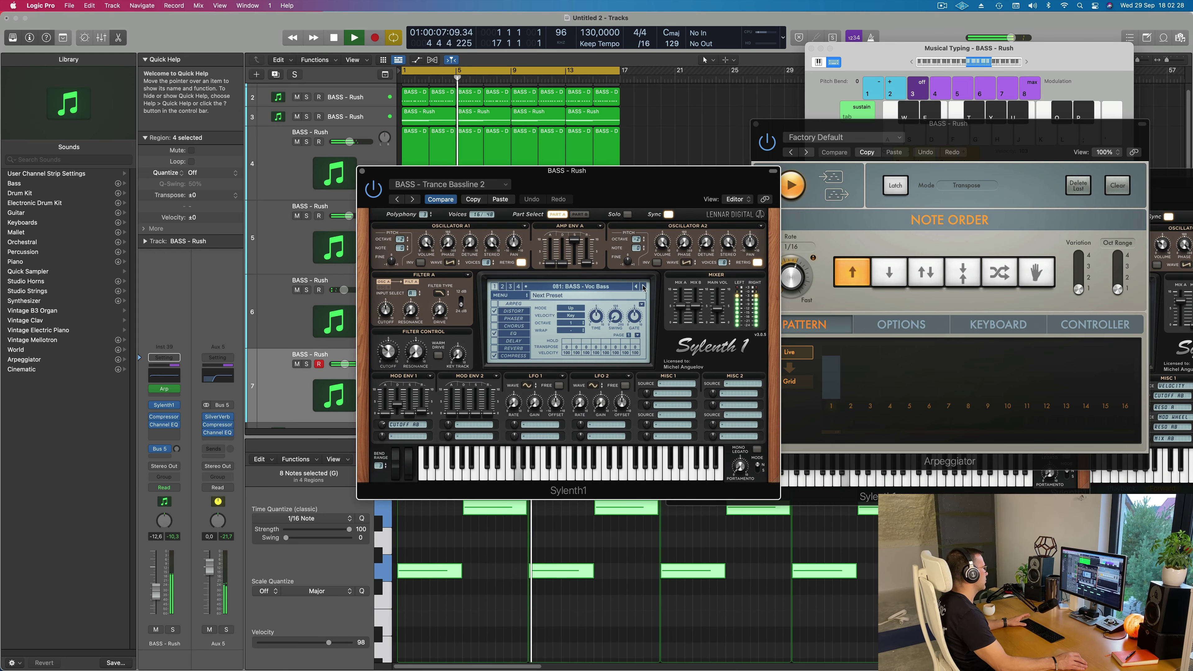
click(643, 287)
click(643, 287)
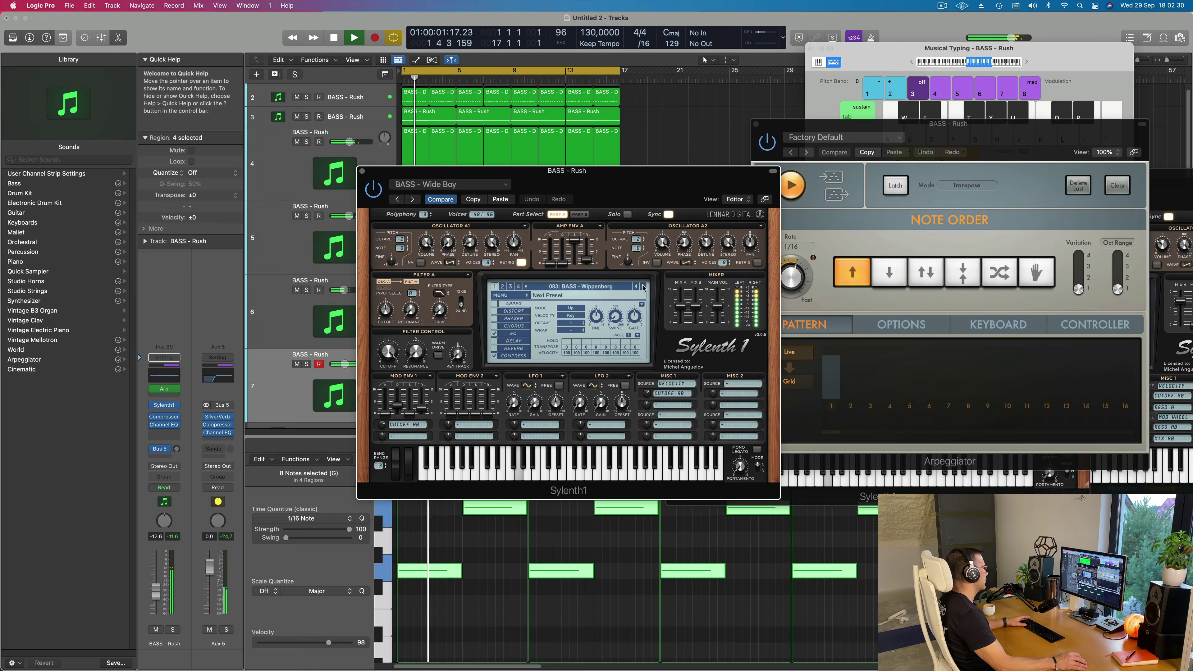
Set track 7's volume to -11.6 dB and close its Sylenth1 window.
drag(588, 171, 772, 174)
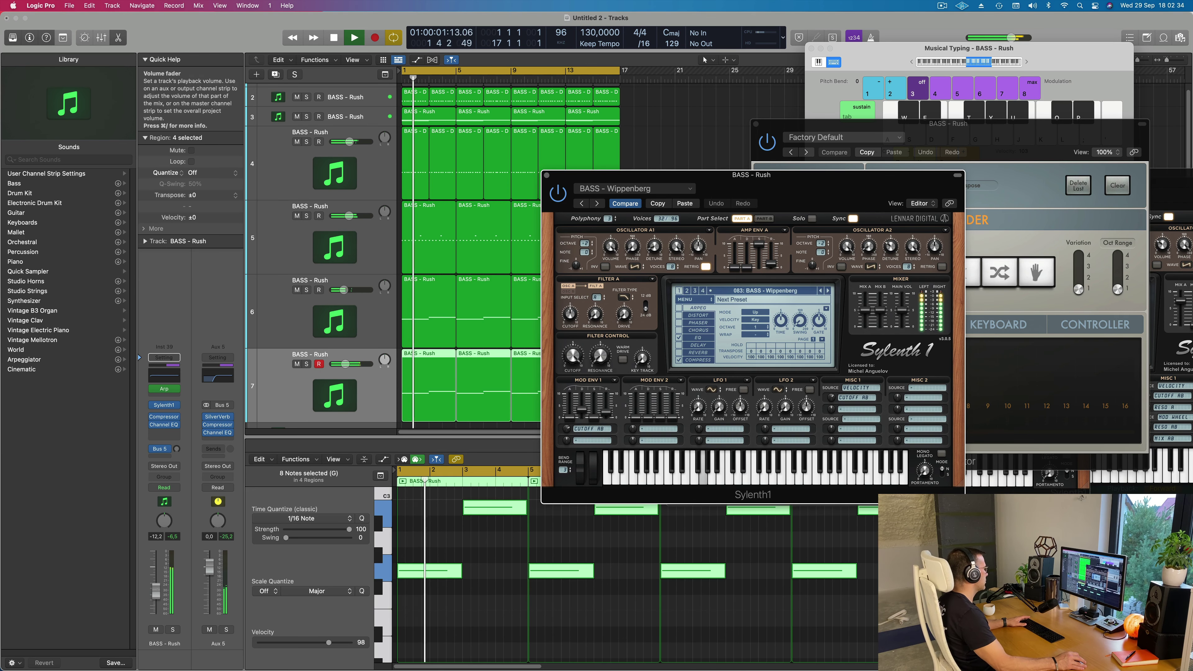
drag(786, 209, 598, 320)
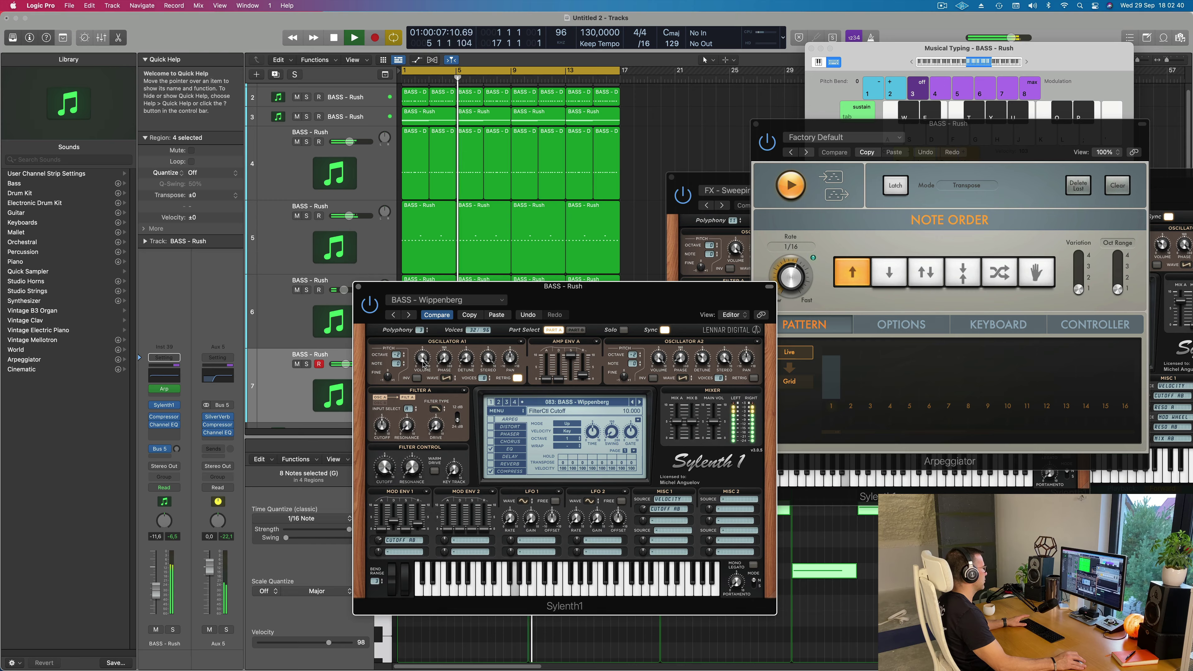
drag(355, 289, 385, 280)
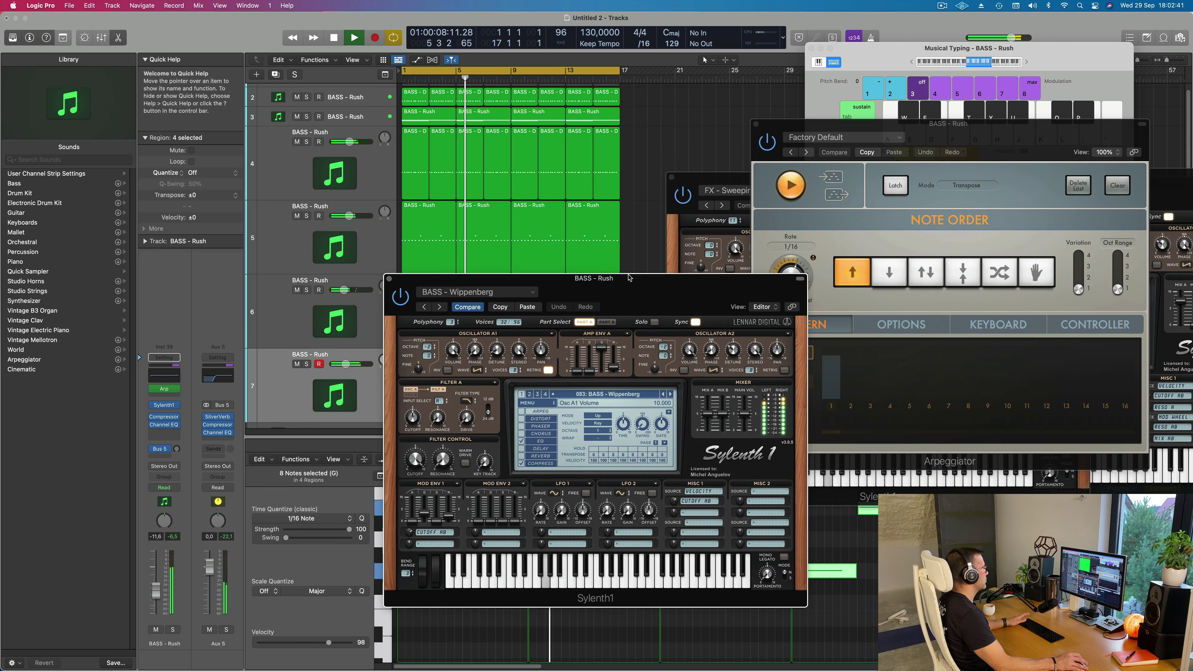
click(389, 279)
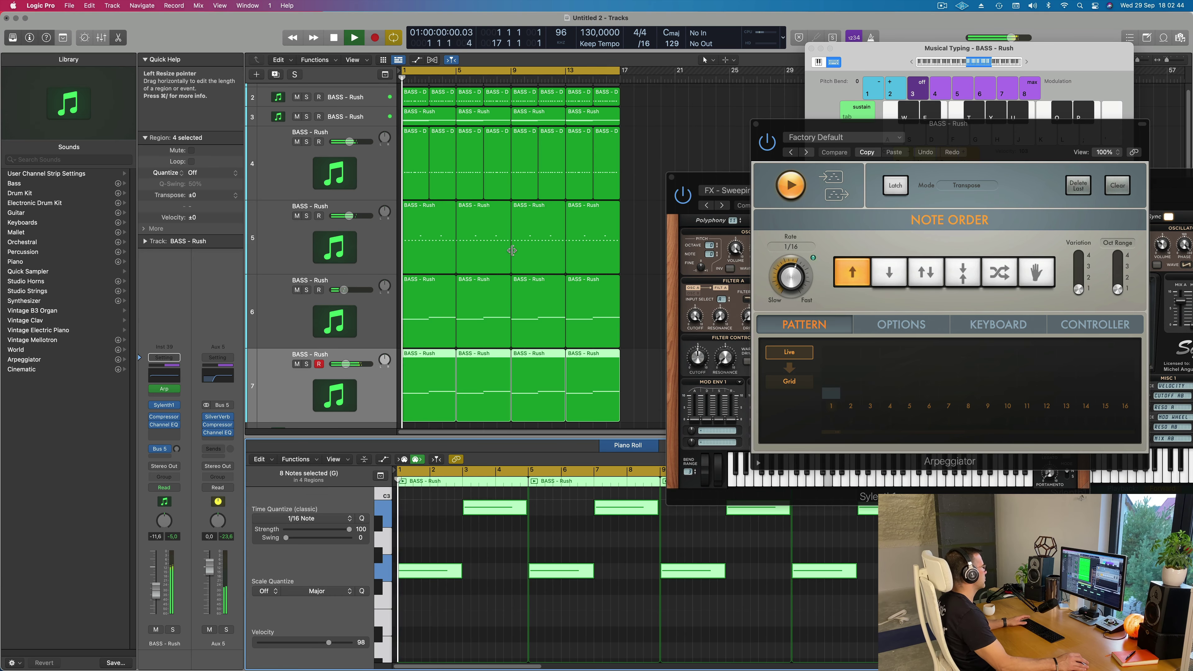
Mute track 5, then set the filter control cutoff in track 4's Sylenth1 to 1.270 and close the plug-in window.
click(296, 215)
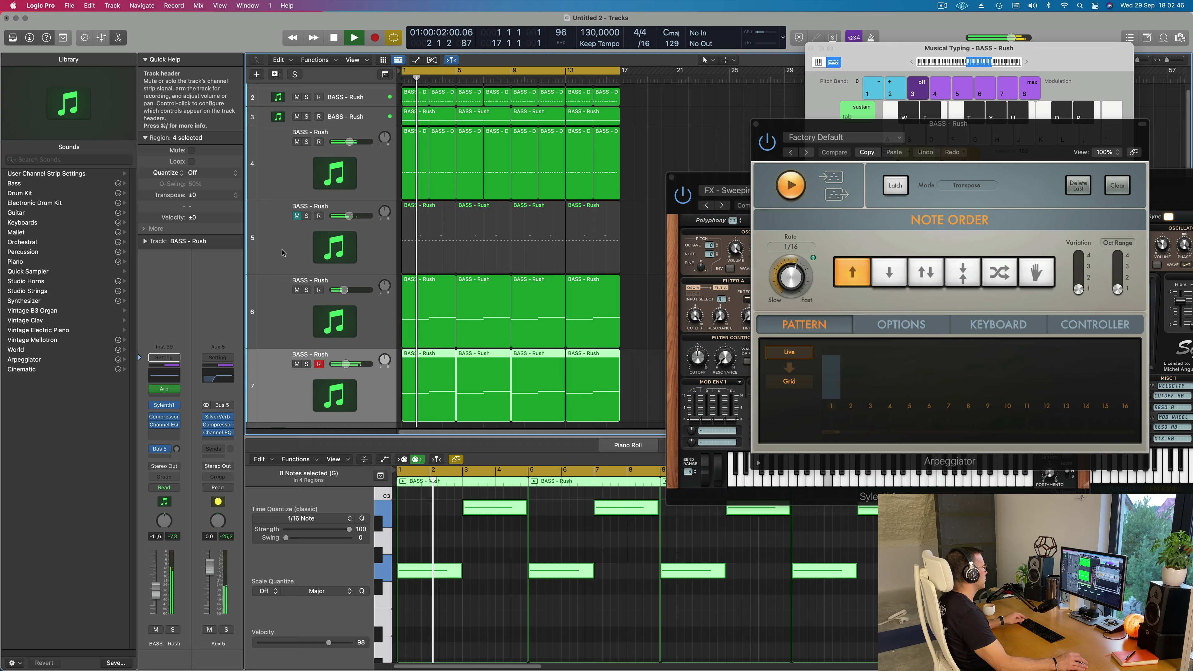
key(super+Left)
click(278, 175)
key(Return)
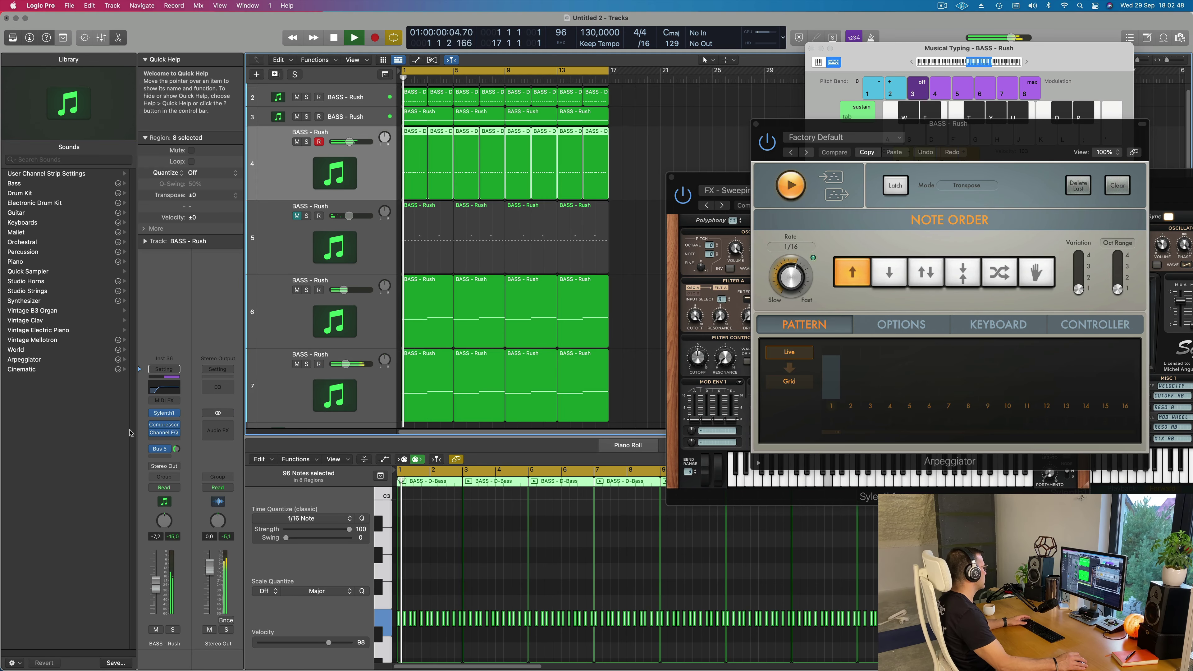
click(164, 412)
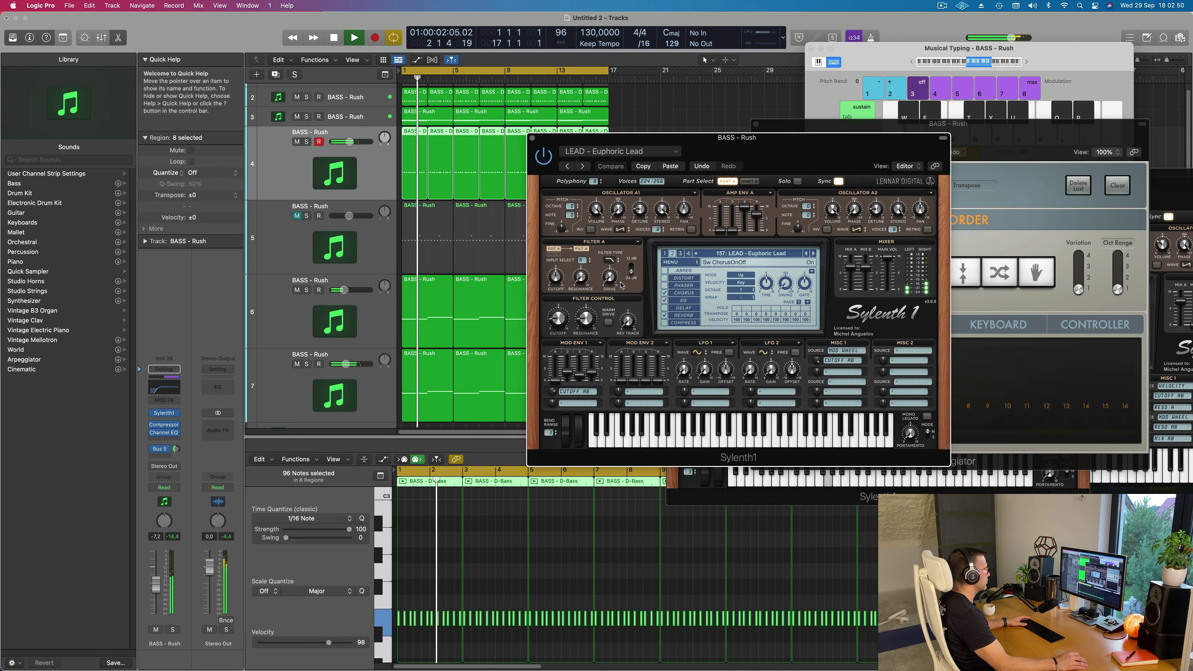
mouse_move(559, 320)
mouse_down()
mouse_move(560, 351)
mouse_move(558, 321)
mouse_up()
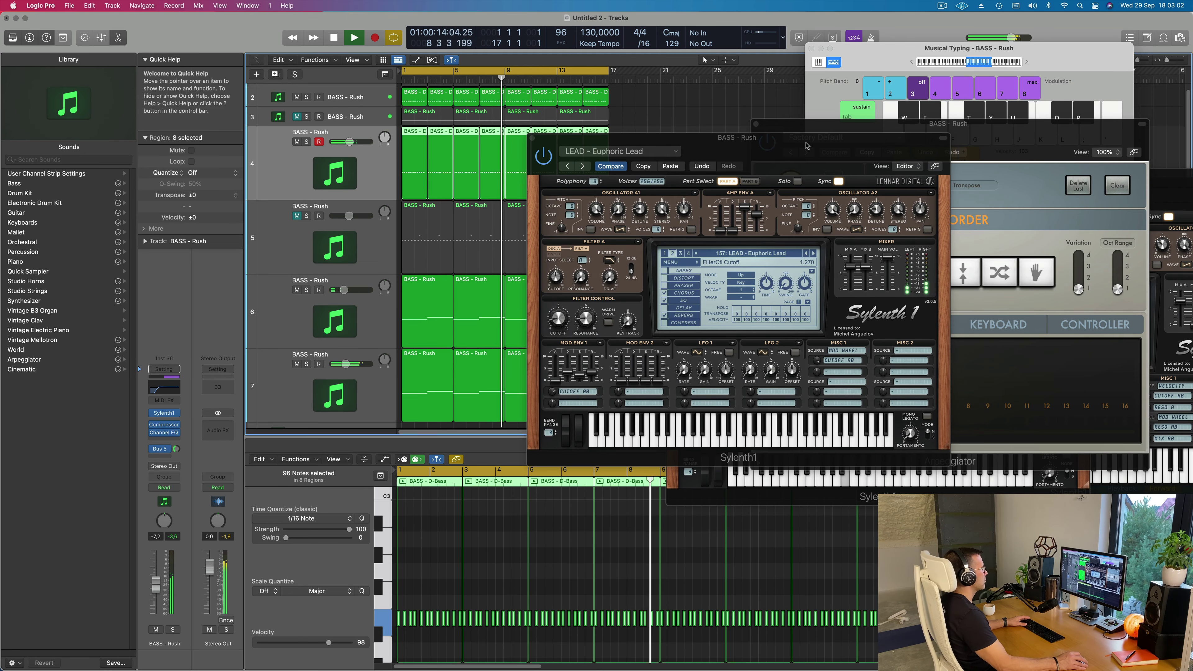
drag(597, 134, 743, 109)
click(678, 114)
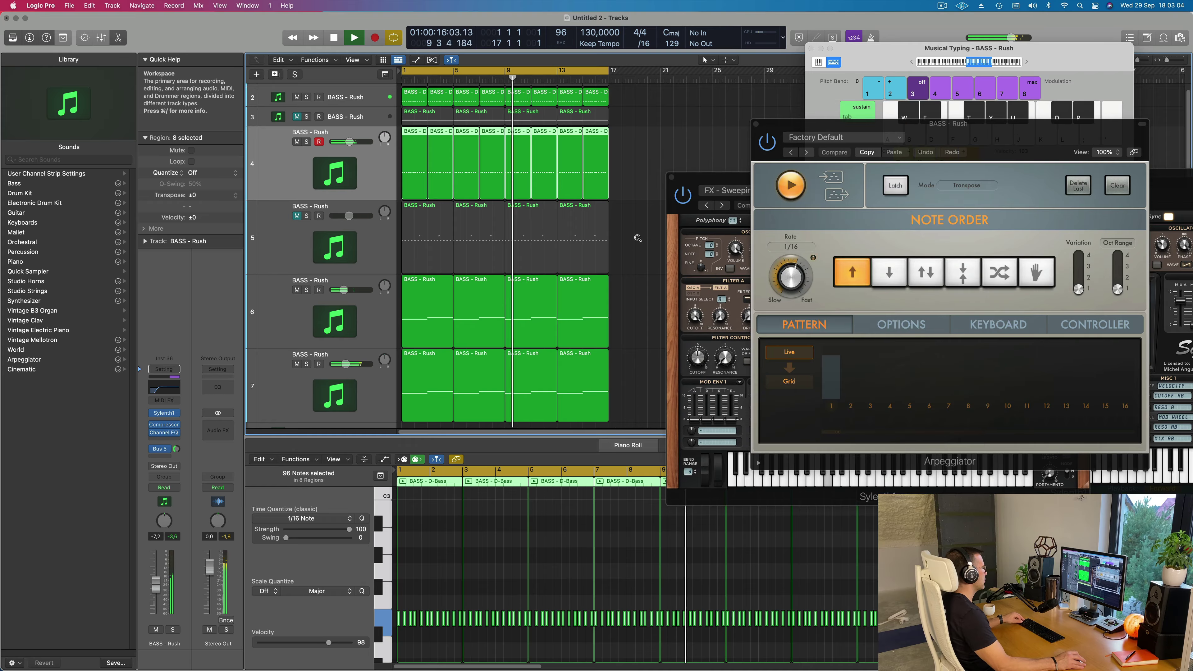
Check track 6 on its own by soloing it during playback from the start, and return to the full mix.
scroll(627, 238, left, 5)
scroll(628, 238, down, 2)
scroll(556, 244, down, 6)
scroll(575, 240, right, 5)
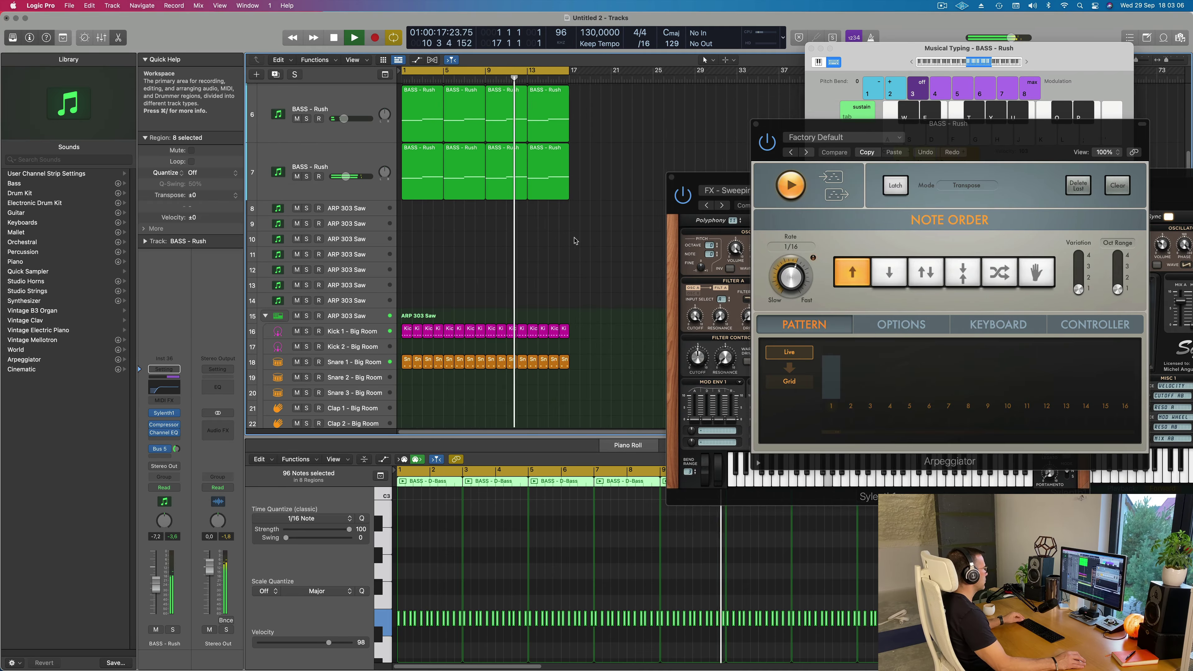
scroll(575, 241, up, 5)
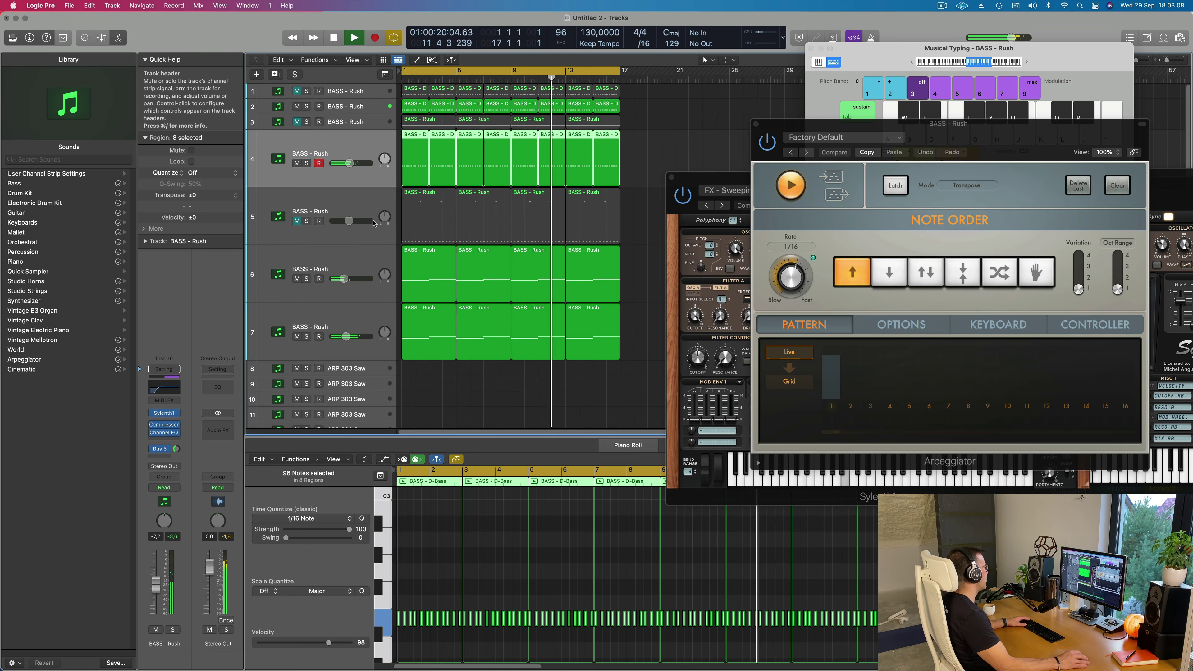
click(329, 287)
key(Return)
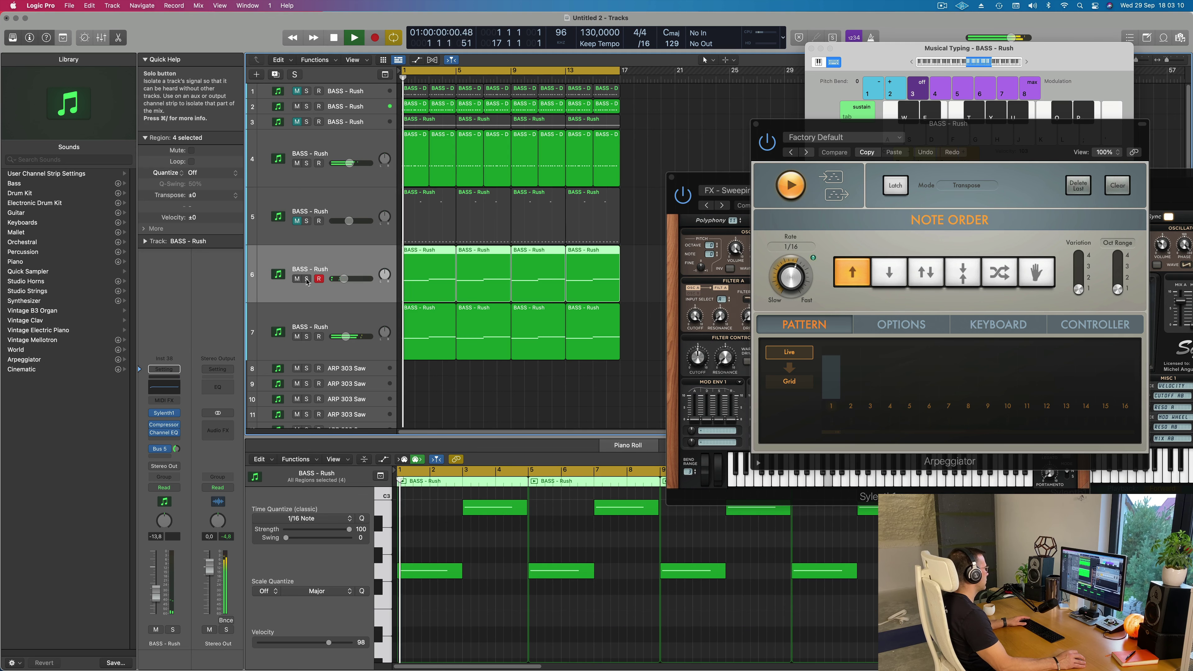
click(307, 279)
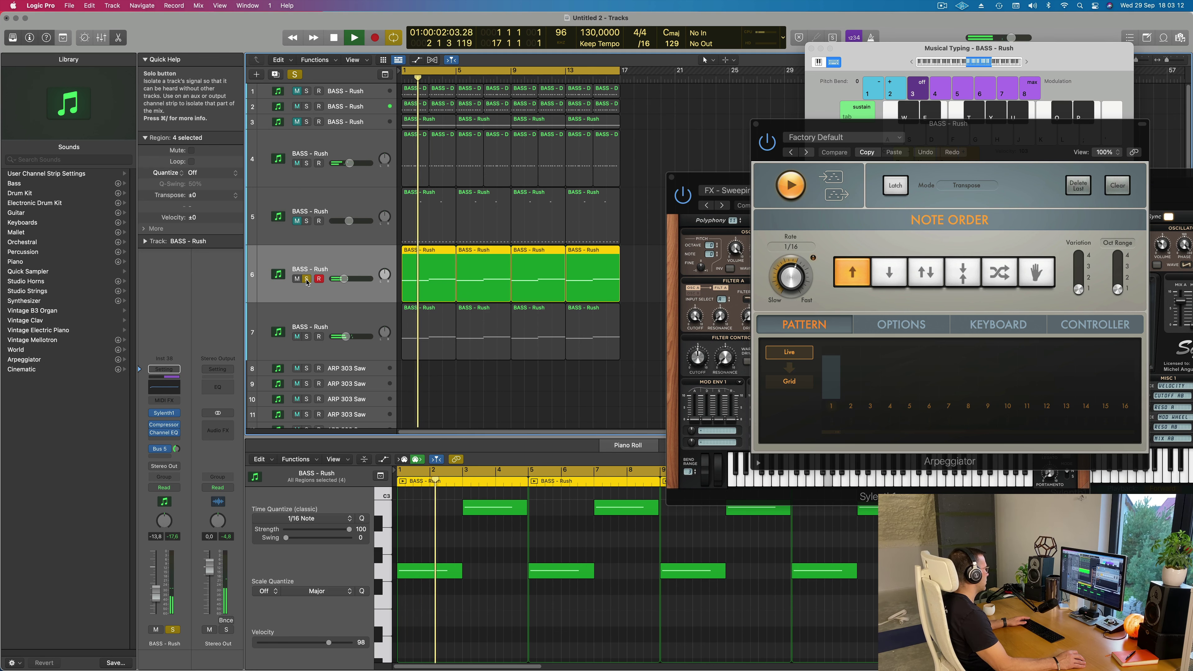
click(307, 280)
key(space)
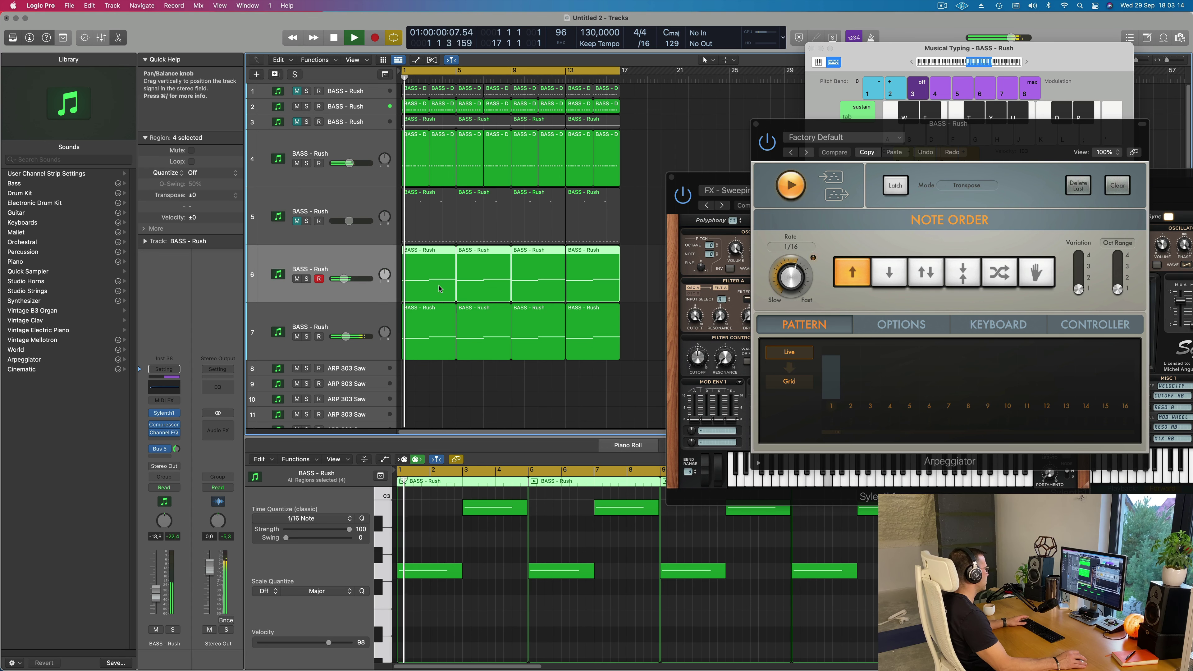
Select track 7 and compare the playing mix with track 5 unmuted and muted again.
click(344, 325)
key(space)
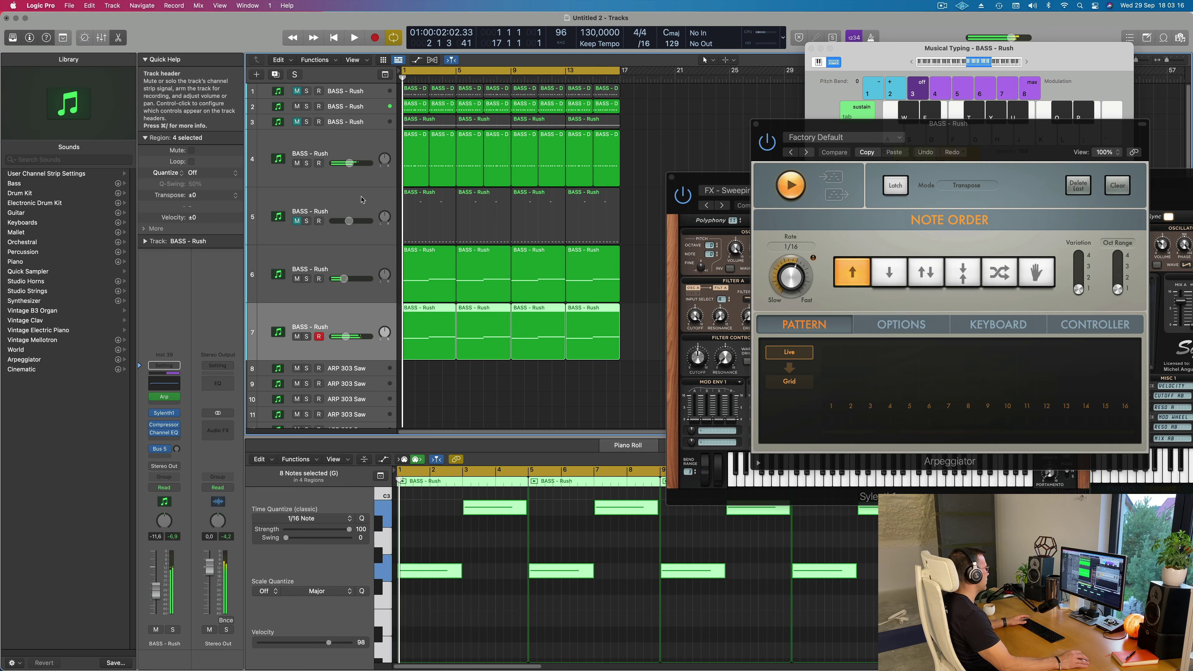
click(297, 222)
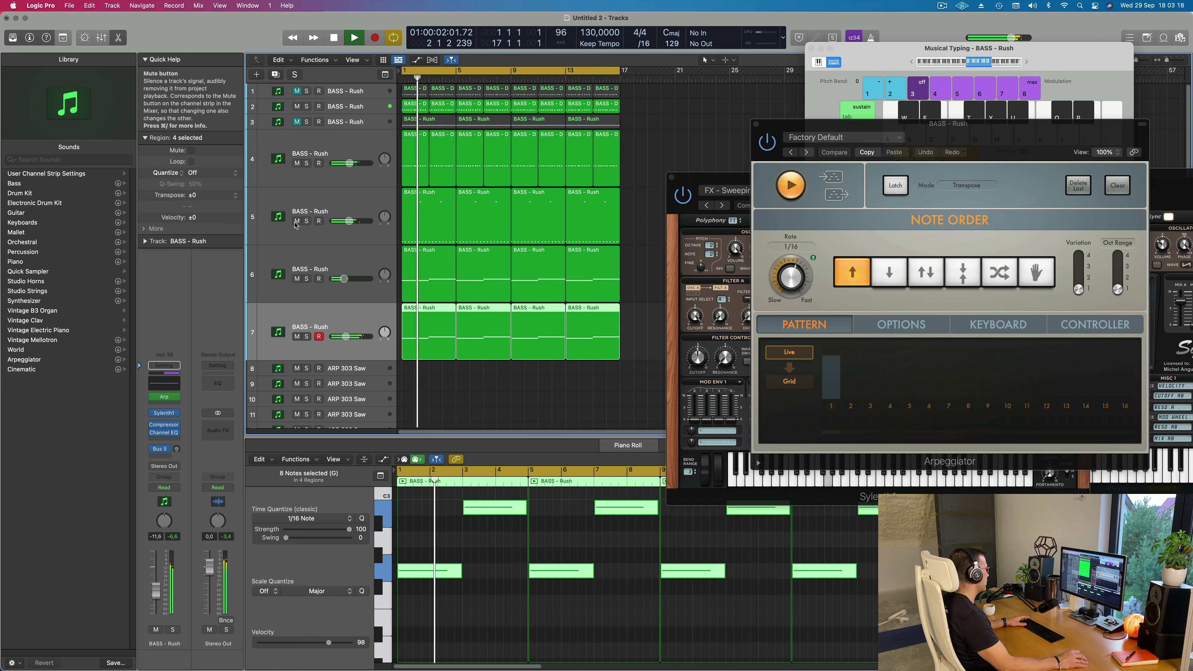
click(297, 222)
key(z)
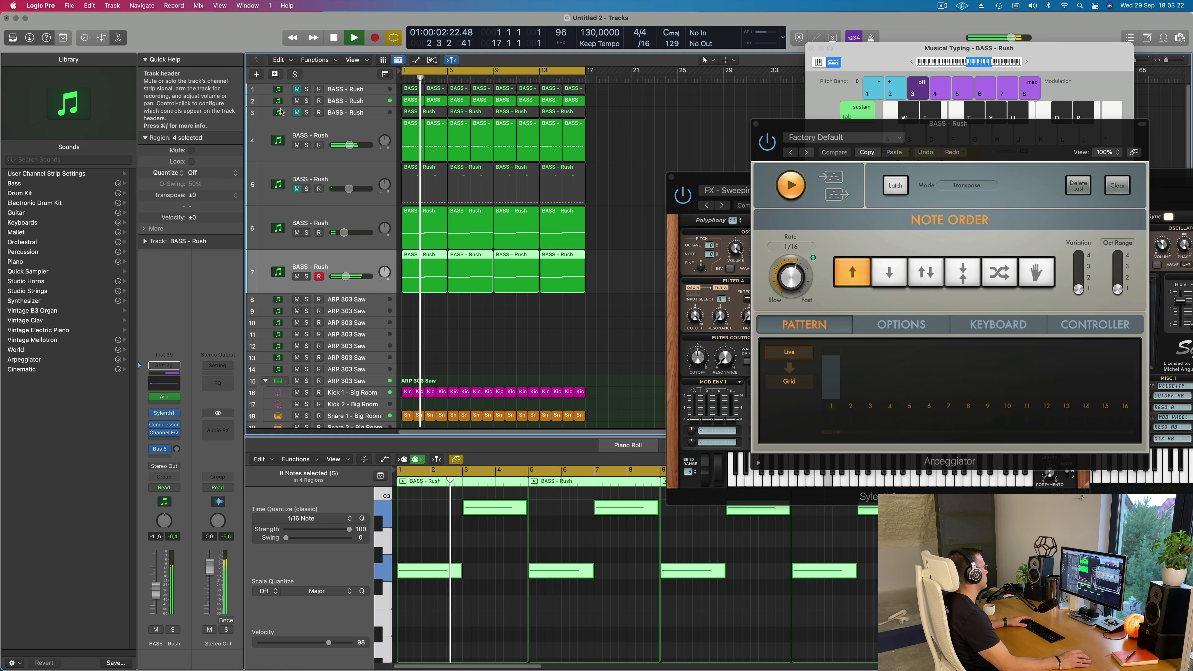
Duplicate track 7 onto a new track 8, restart playback from the beginning and open the new track's Sylenth1 window.
key(super+d)
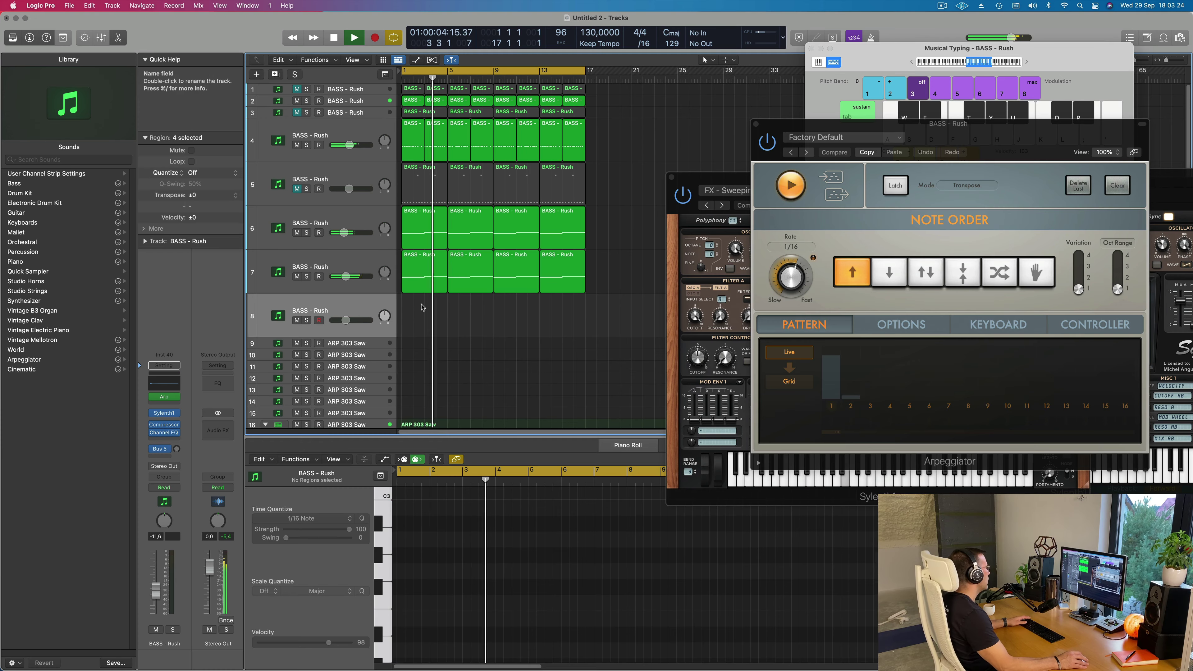
key(Return)
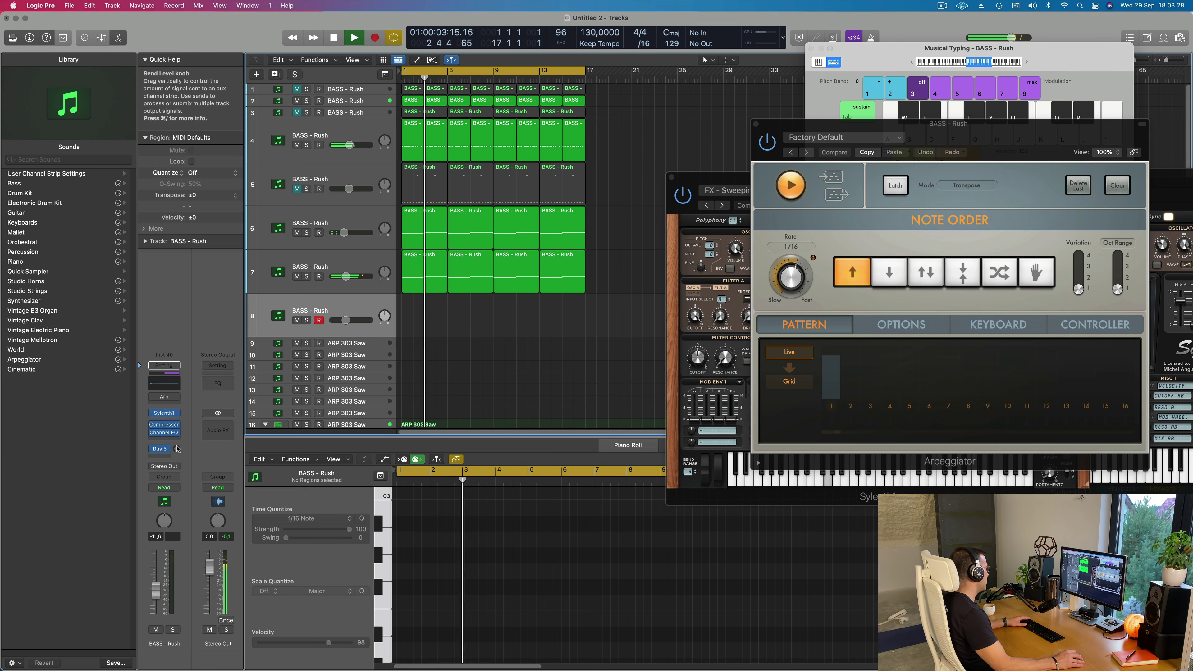
click(165, 407)
drag(632, 143, 789, 162)
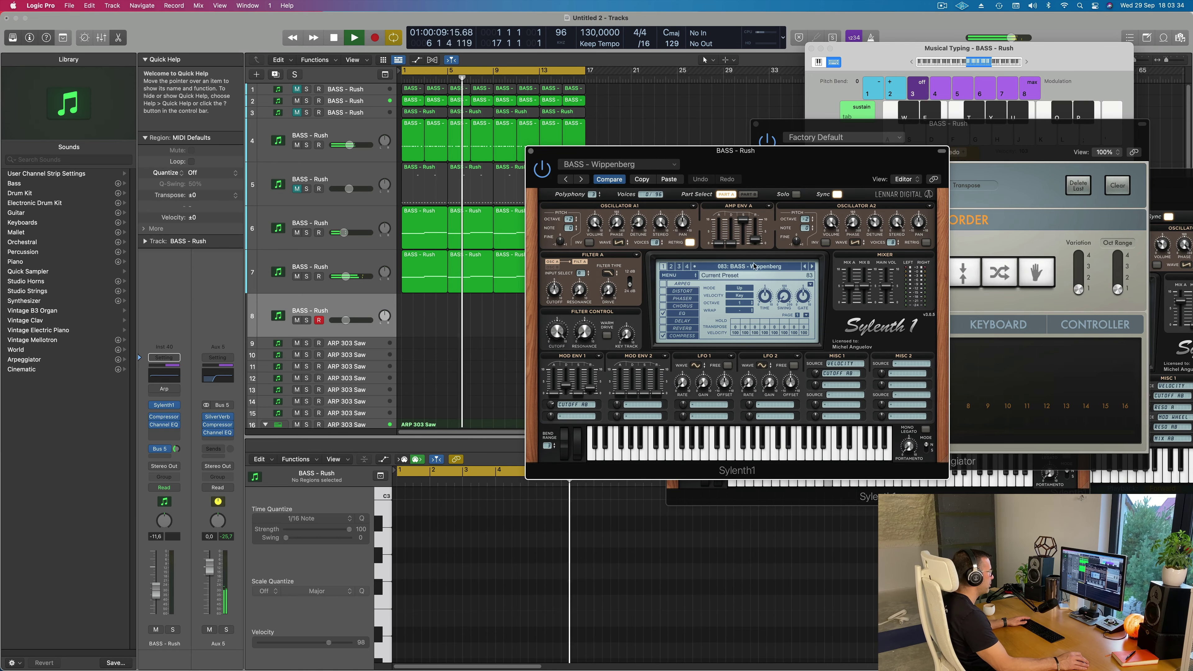
Load the preset LEAD - 80's Cop in track 8's Sylenth1 and reposition the plug-in window.
click(768, 267)
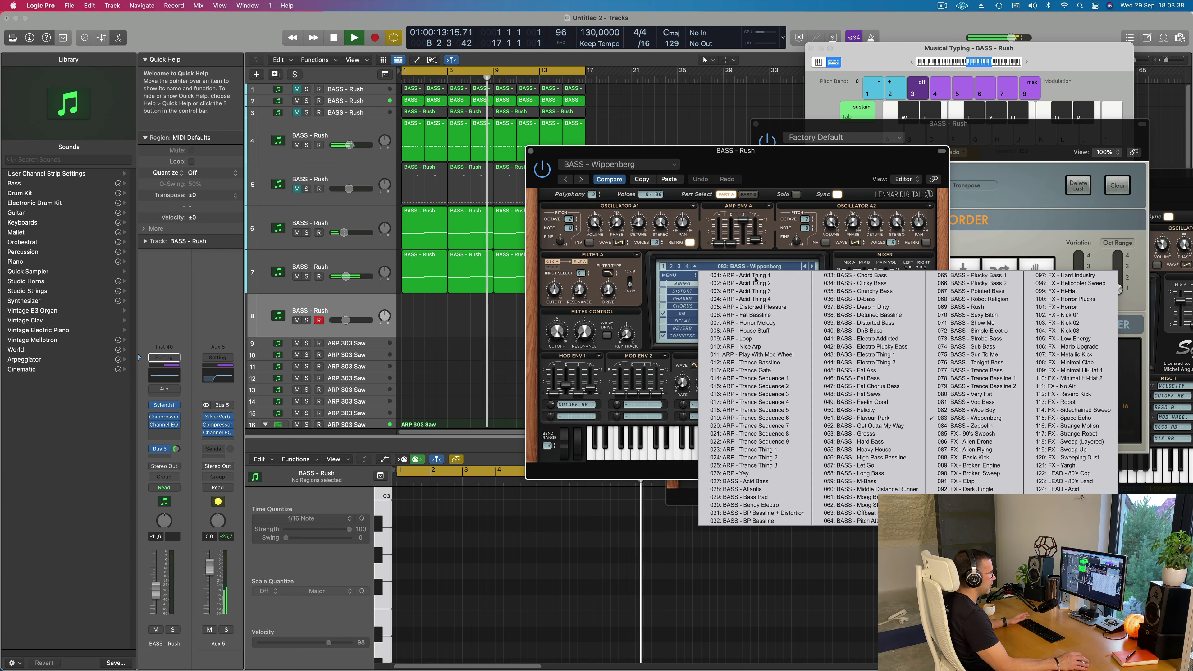
click(1059, 474)
mouse_move(803, 166)
mouse_down()
mouse_move(747, 158)
mouse_move(800, 154)
mouse_up()
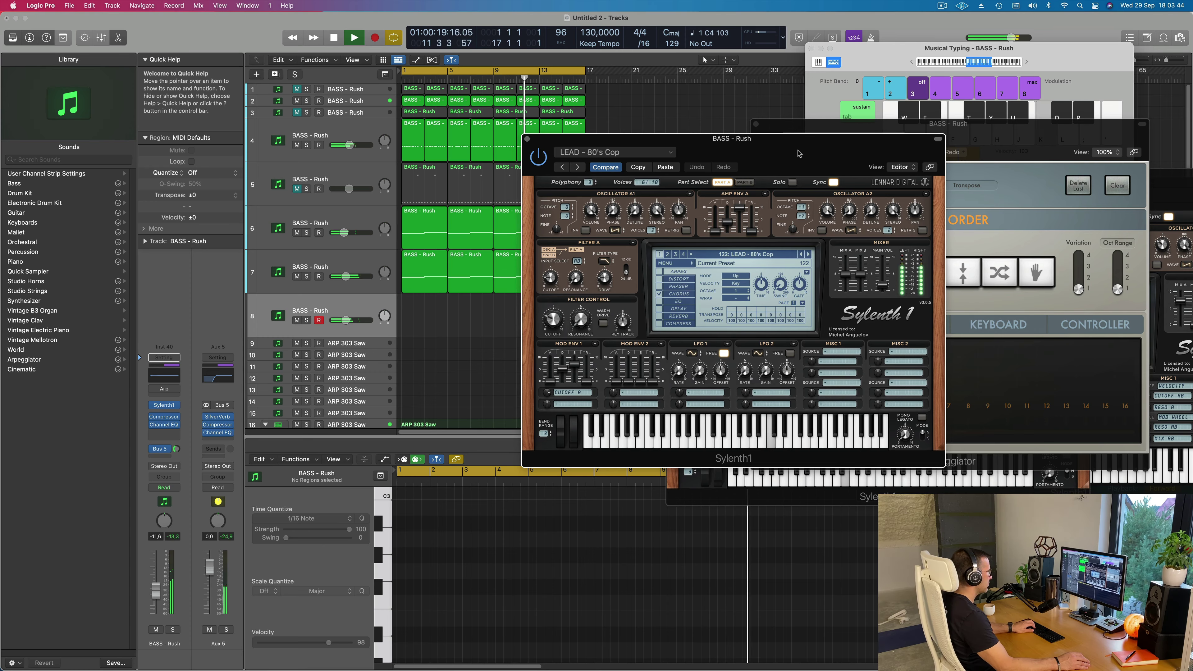
drag(798, 153, 792, 163)
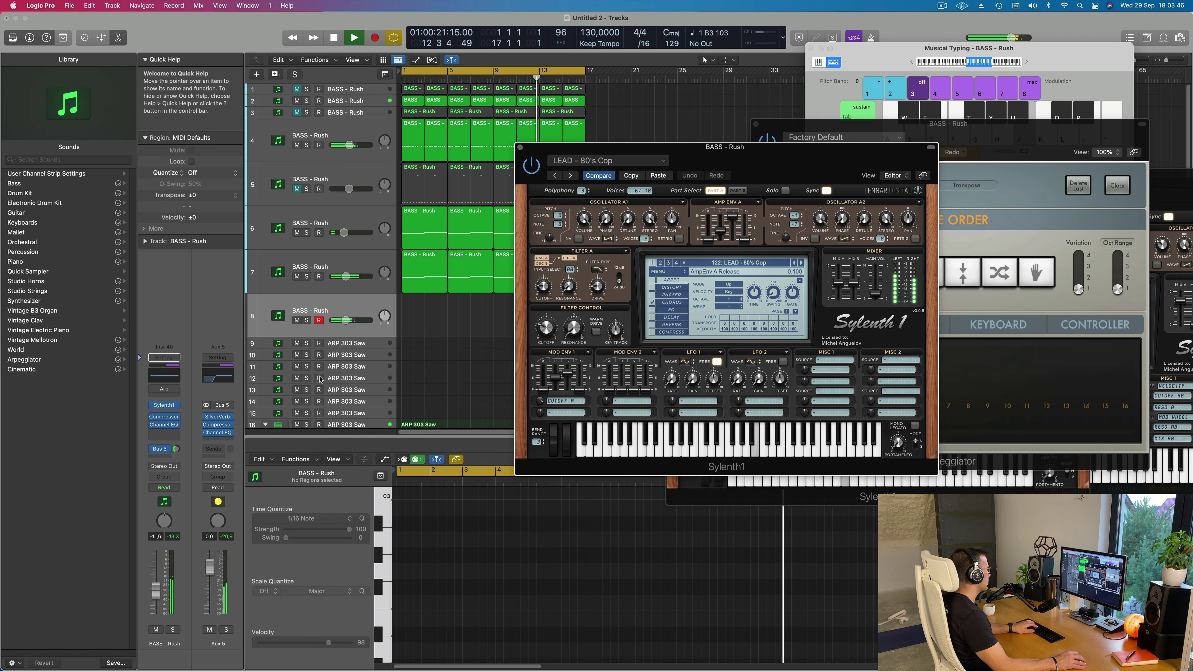
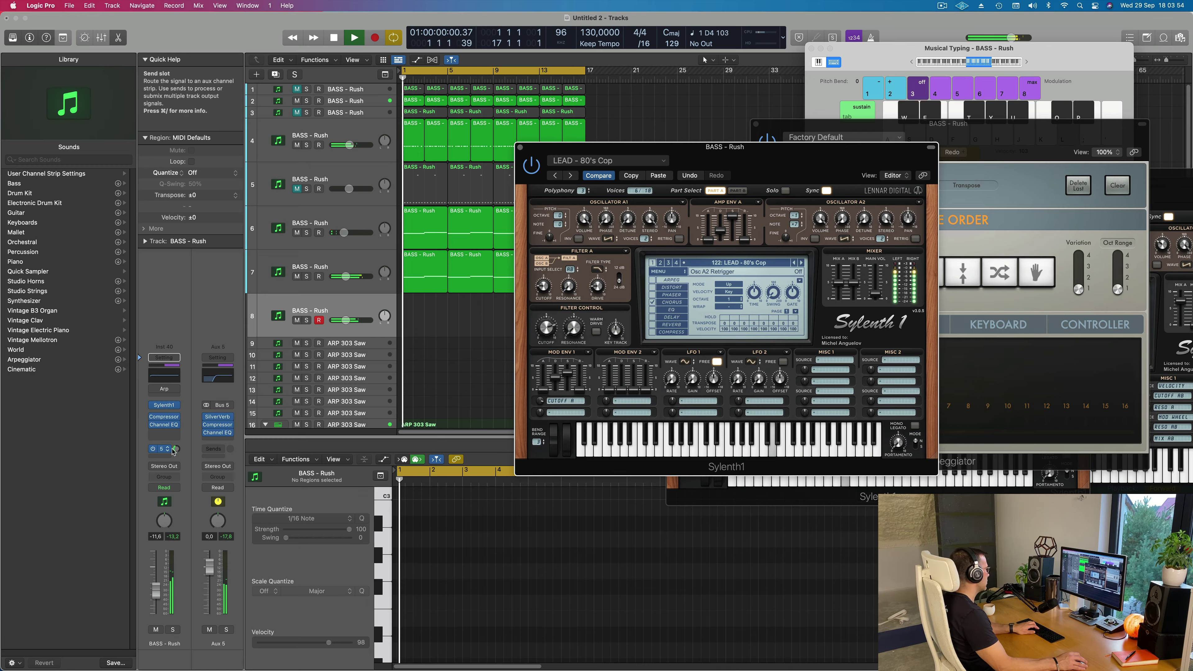
Set track 8's Bus 5 send level to -7.0 dB and its volume to -9.8 dB.
drag(177, 449, 174, 462)
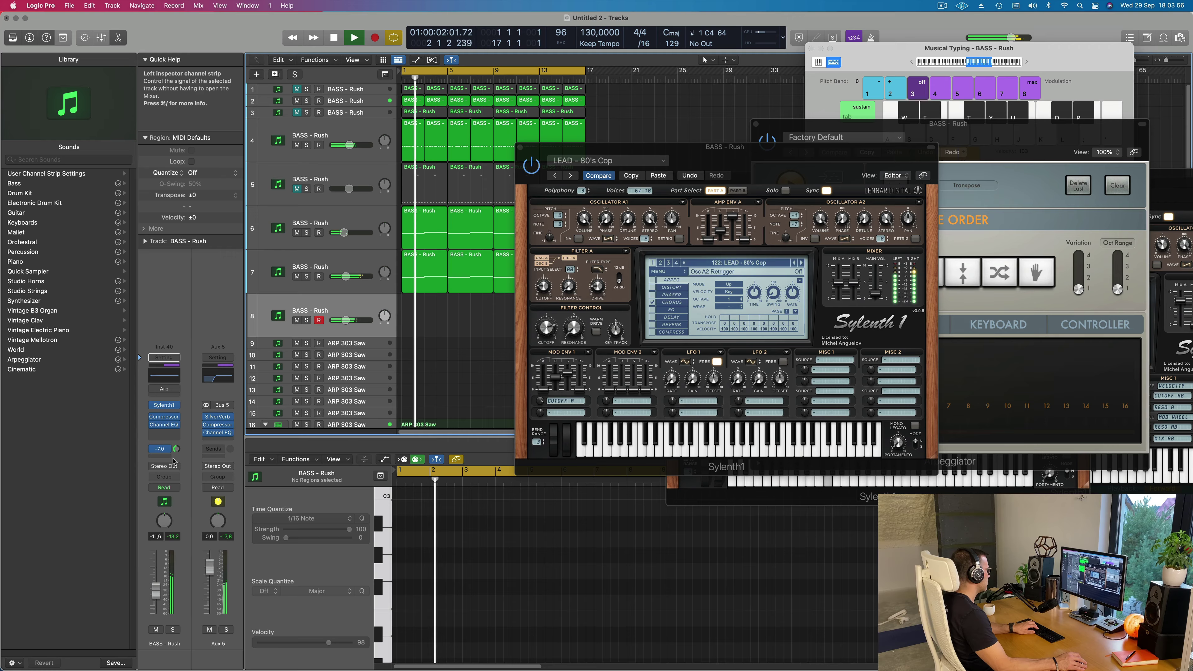
drag(156, 591, 156, 588)
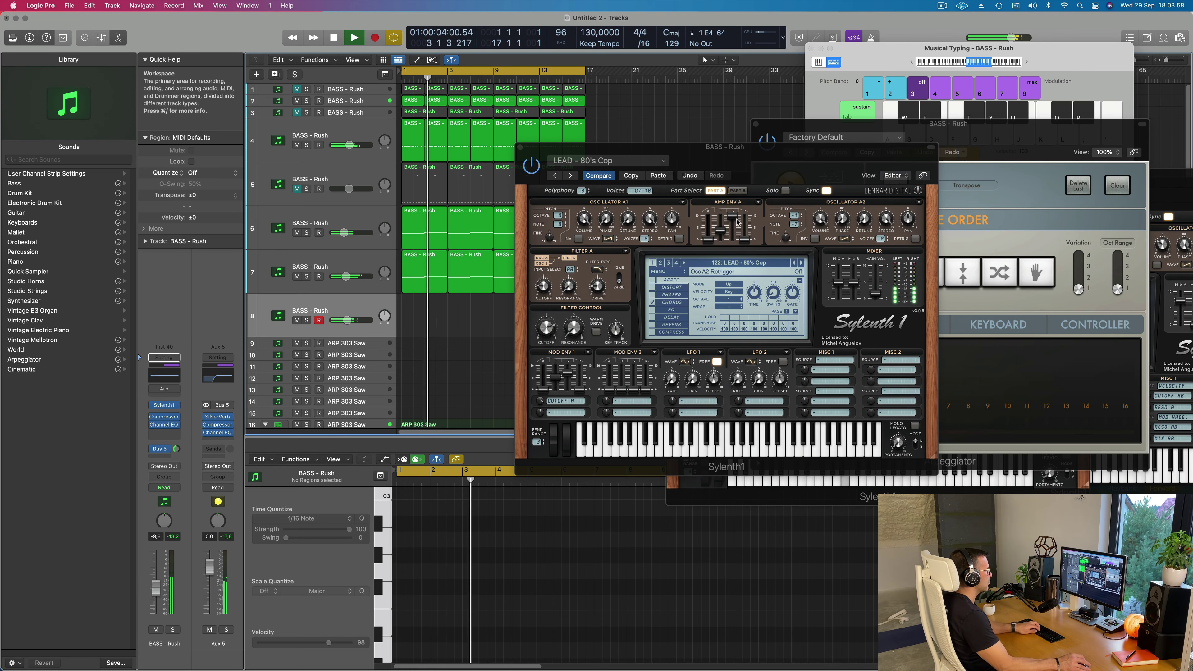
Raise Musical Typing to octave C4 and try the preset LEAD - Acid on track 8 with test notes.
click(1027, 63)
click(1028, 63)
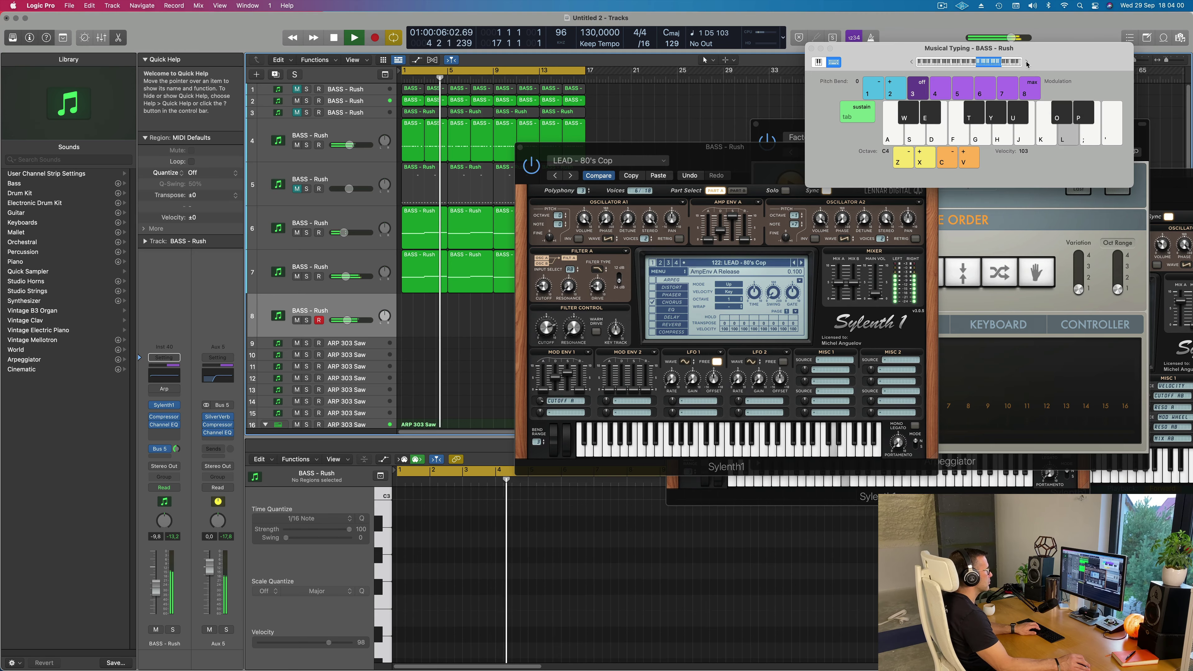
key(j)
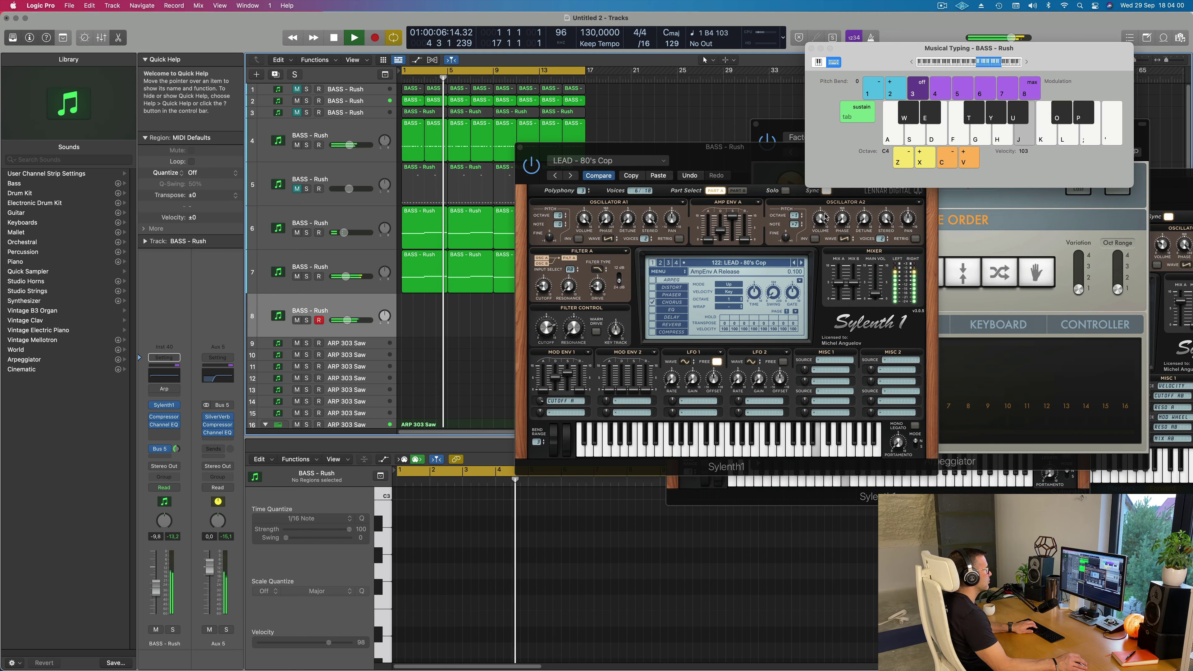
click(802, 263)
key(k)
click(802, 263)
key(h)
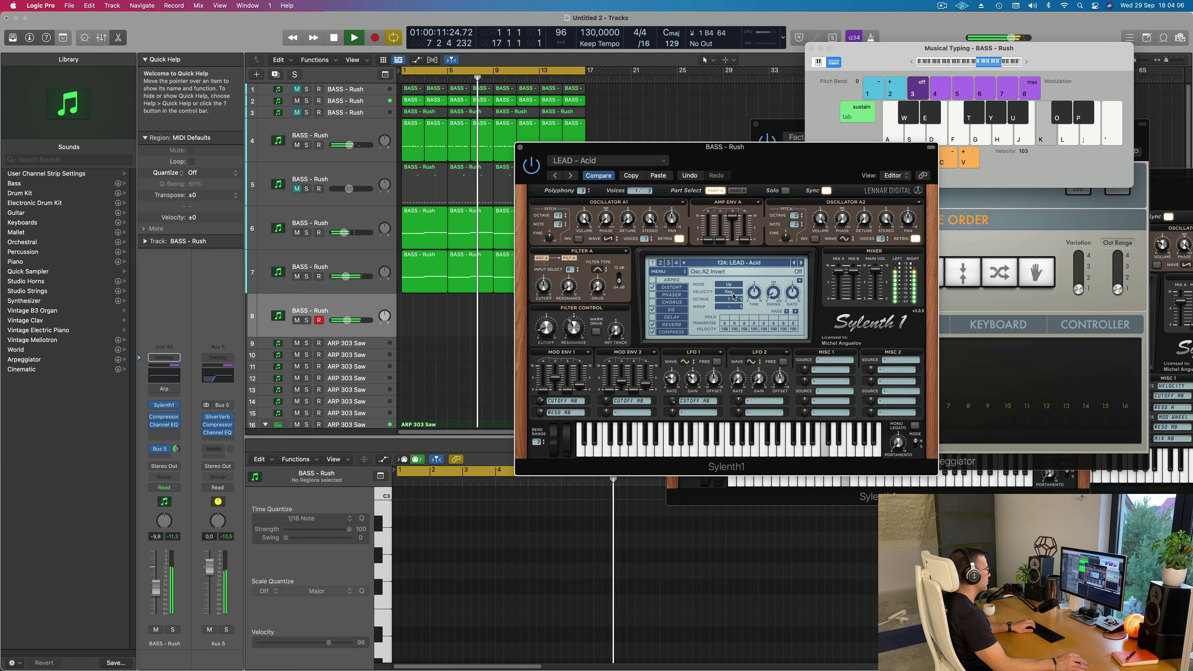
key(j)
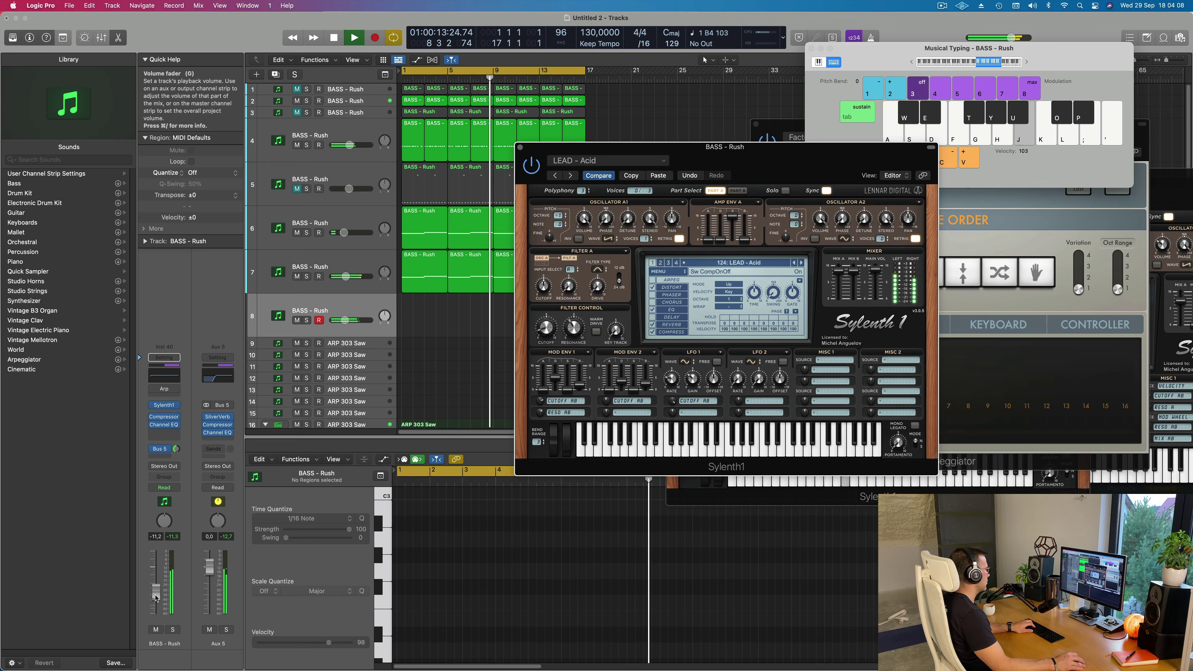
Set track 8's volume to -13.0 dB while playing test notes.
drag(156, 590, 158, 597)
key(j)
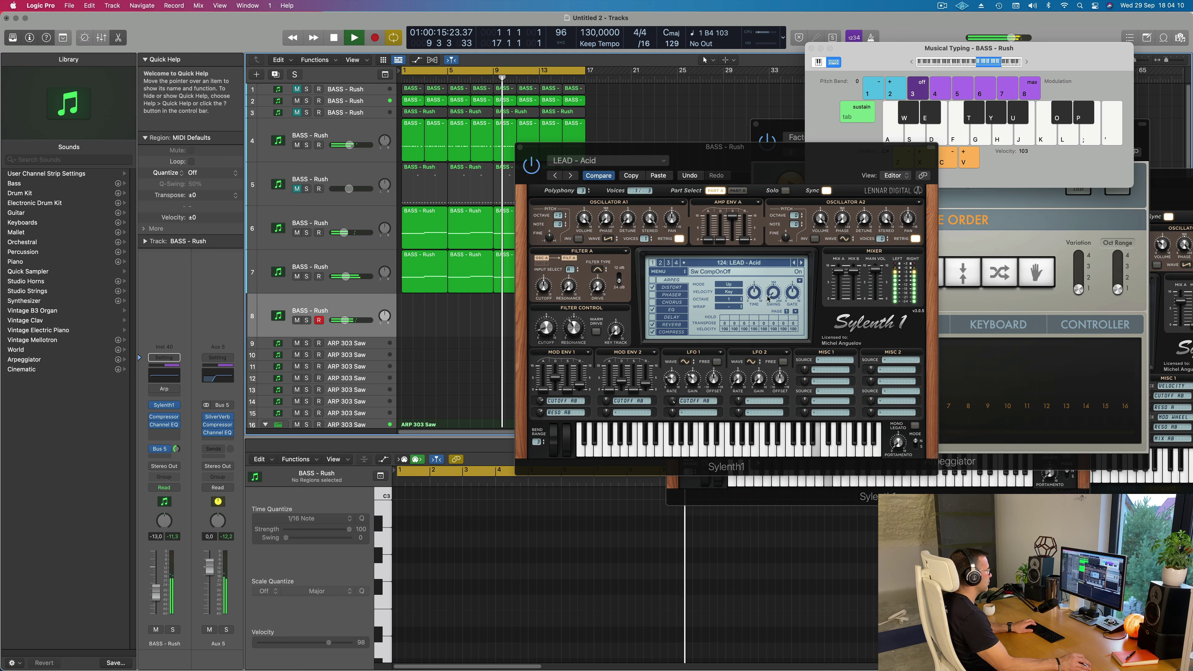
key(j)
key(f)
Step through the following lead presets to LEAD - Bad Ass Saw, playing test notes to compare them.
click(802, 265)
click(802, 265)
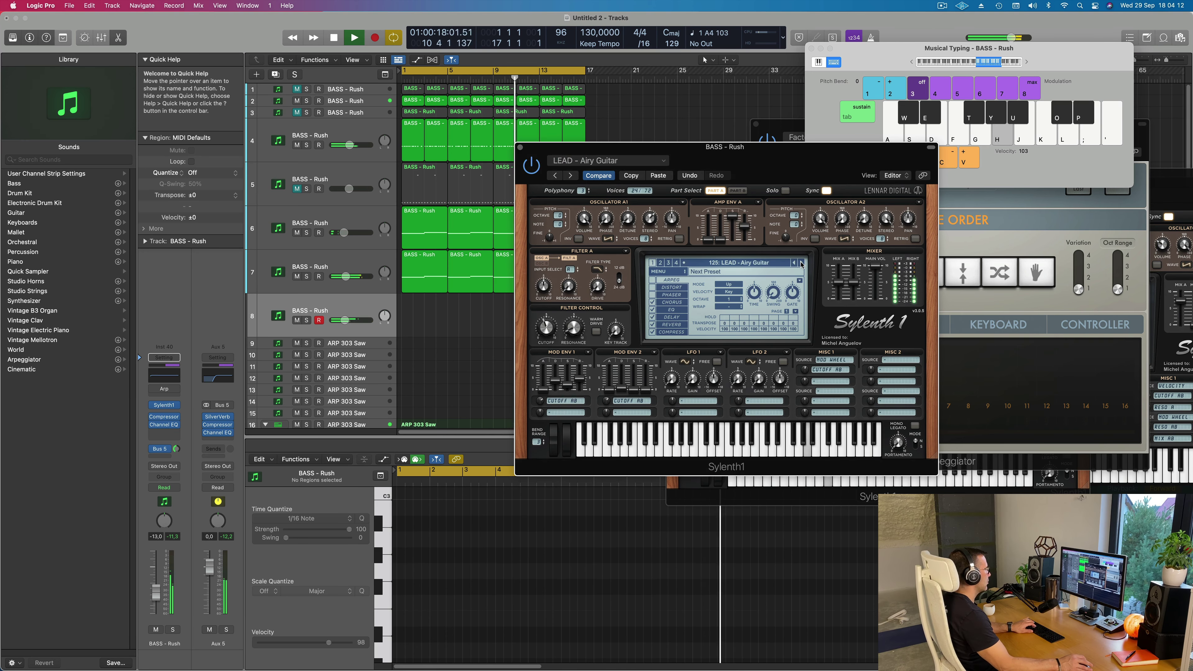
key(j)
key(k)
key(h)
key(j)
key(k)
click(802, 265)
click(803, 265)
key(h)
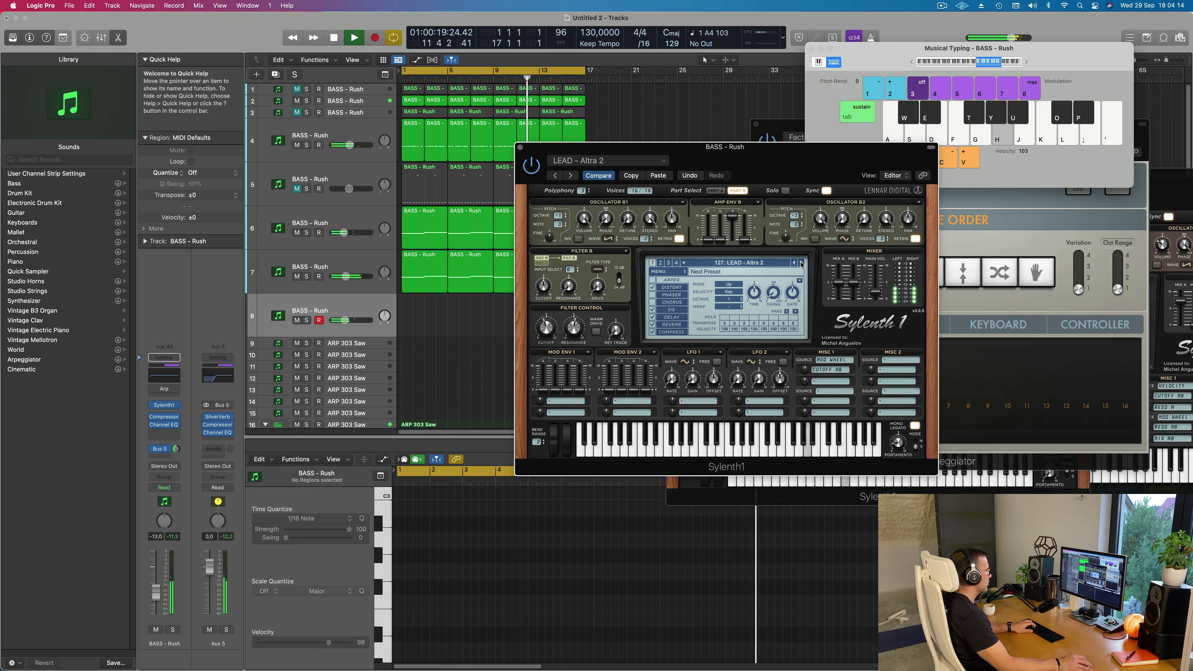
key(j)
key(k)
key(h)
key(j)
key(k)
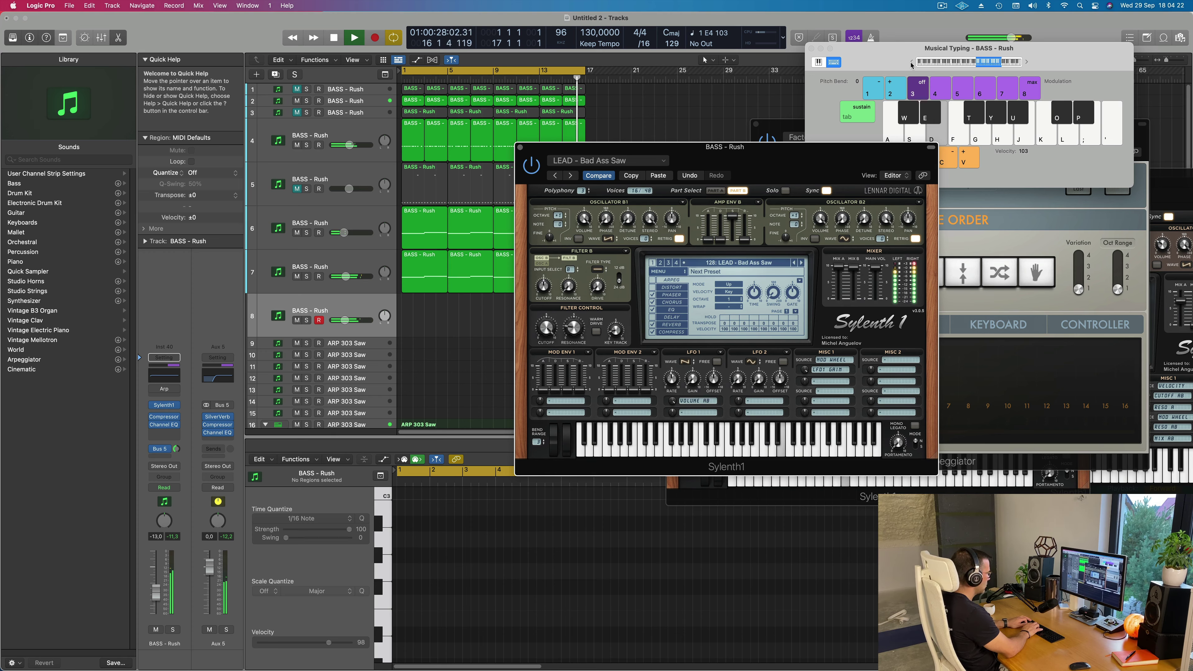
Record a lead melody with Musical Typing on track 8 from bar 1 to about bar 13, and stop.
key(r)
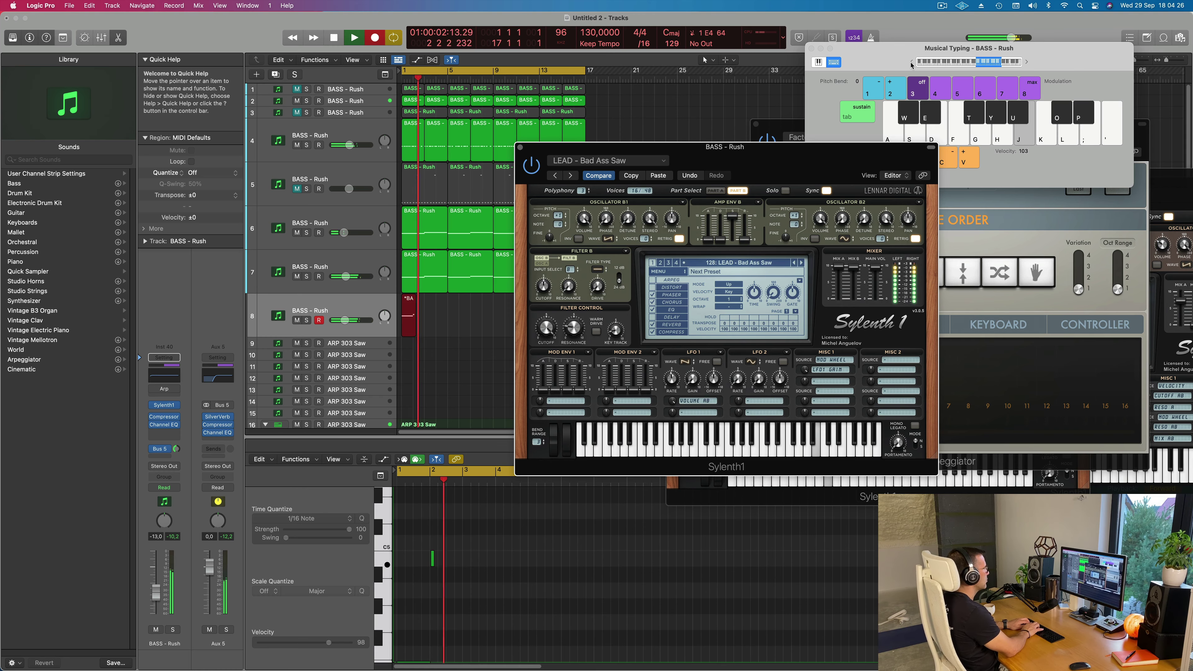
key(f)
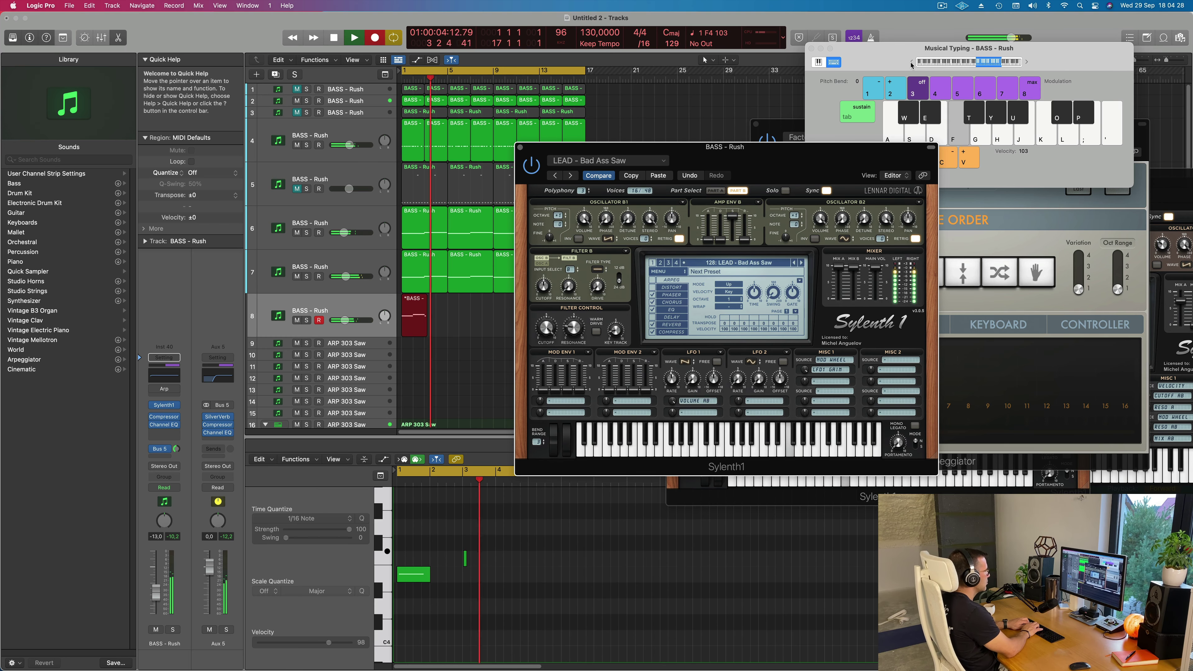
key(f)
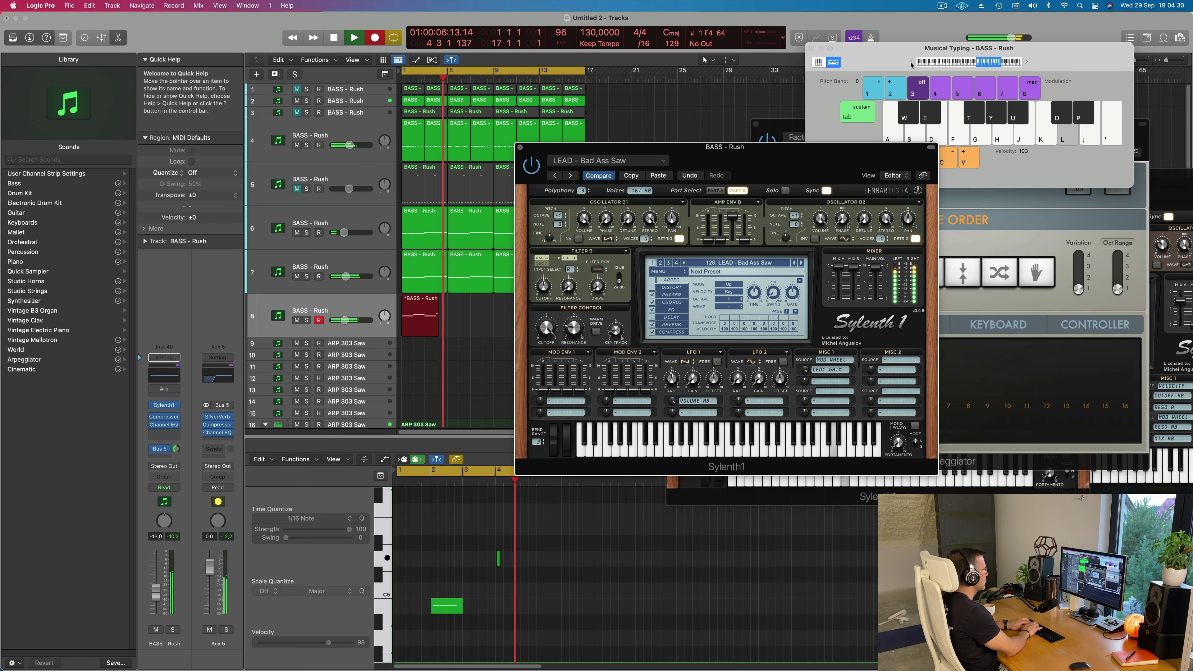
key(d)
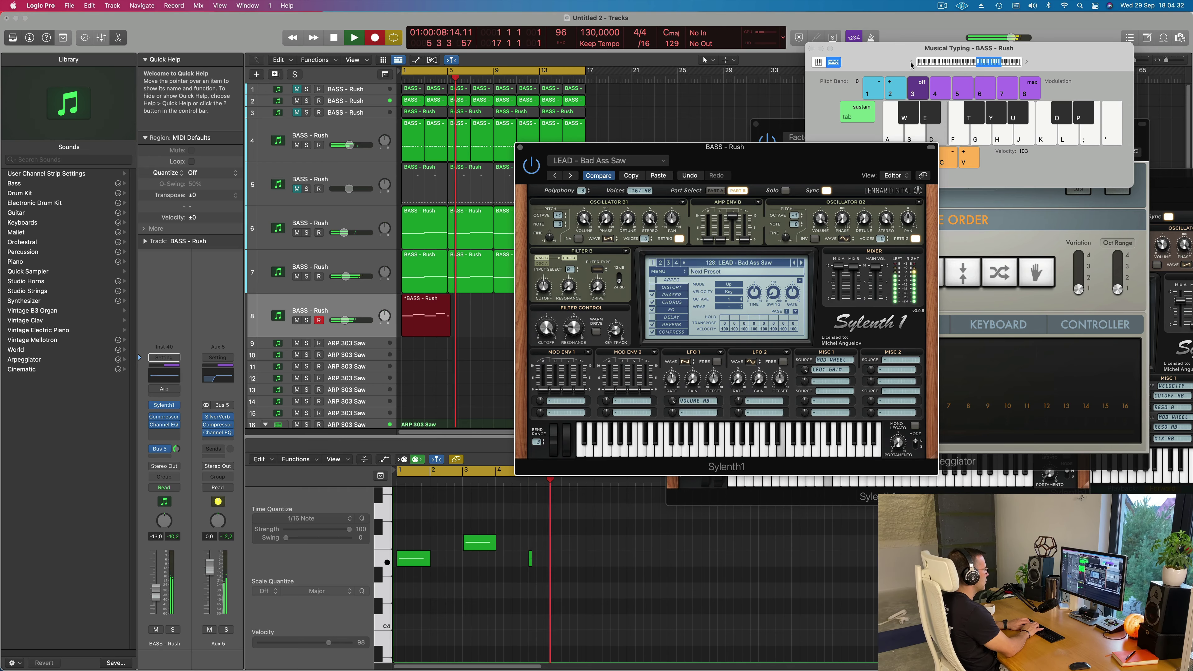
key(g)
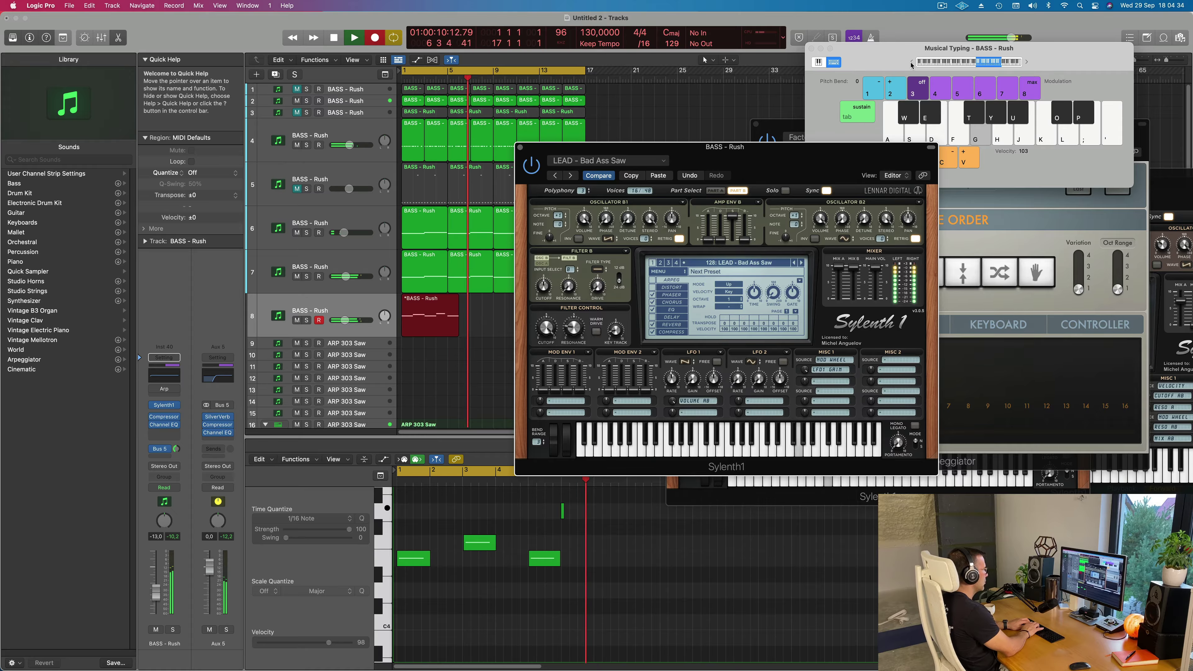
key(d)
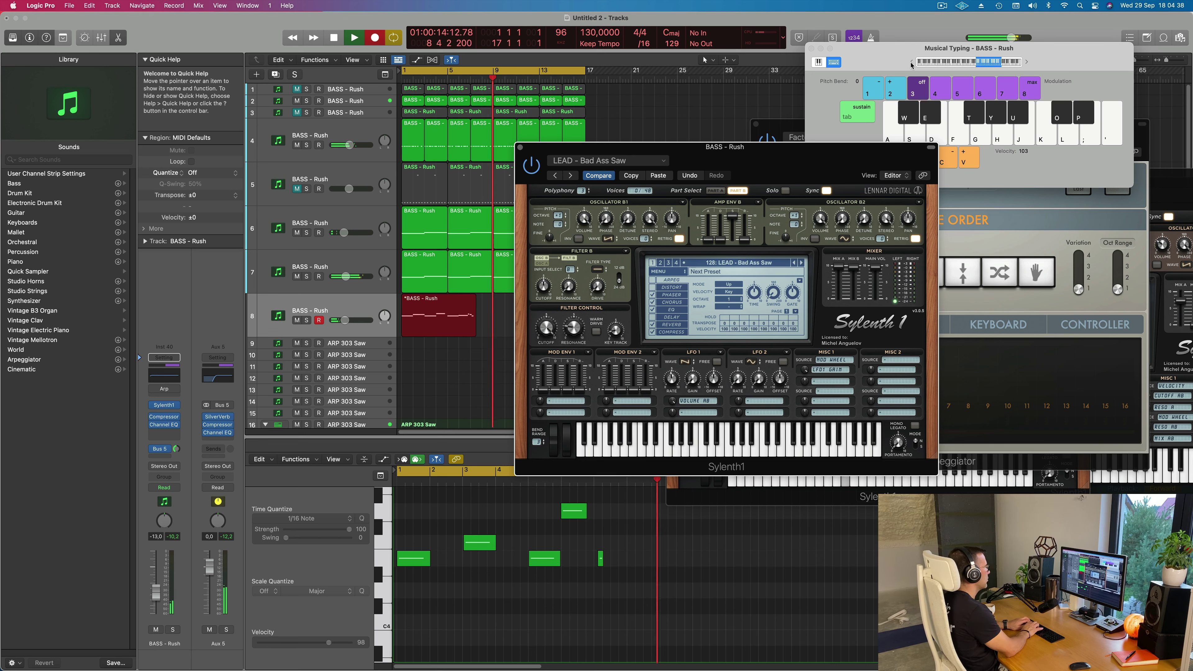
key(d)
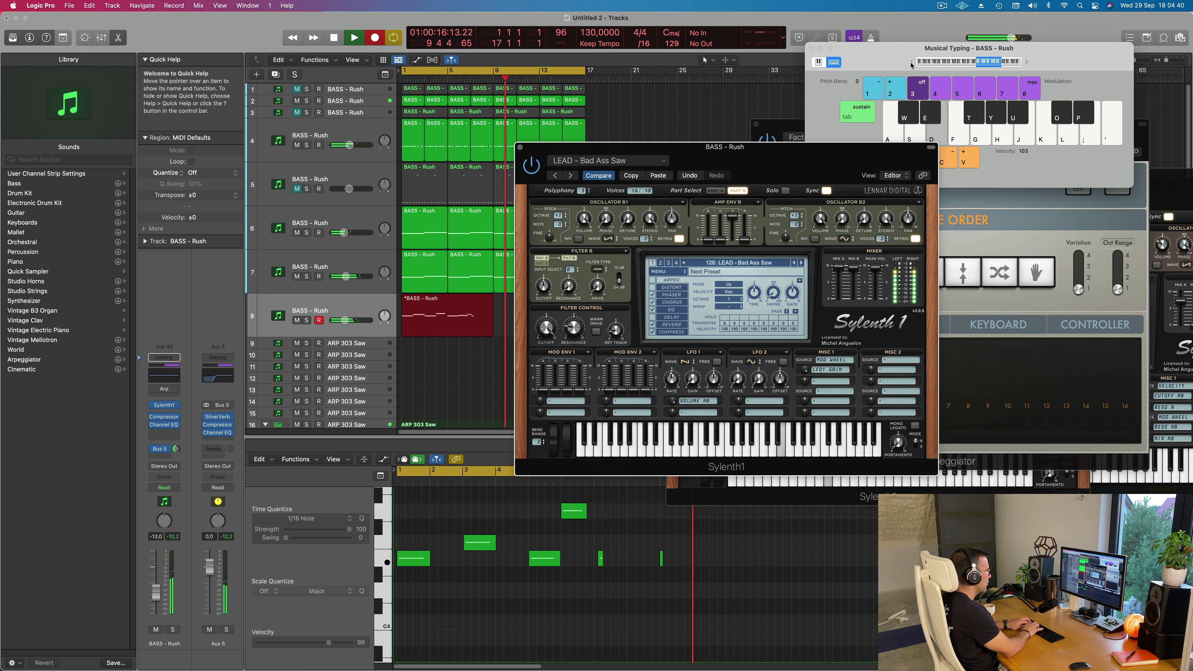
key(g)
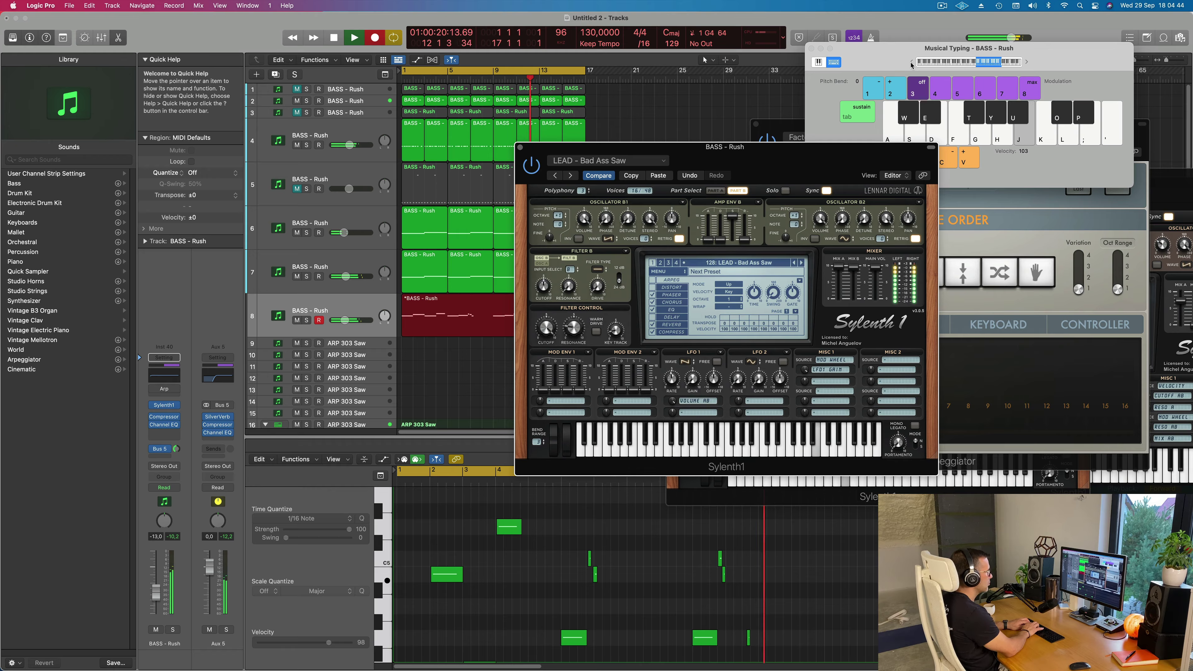
key(space)
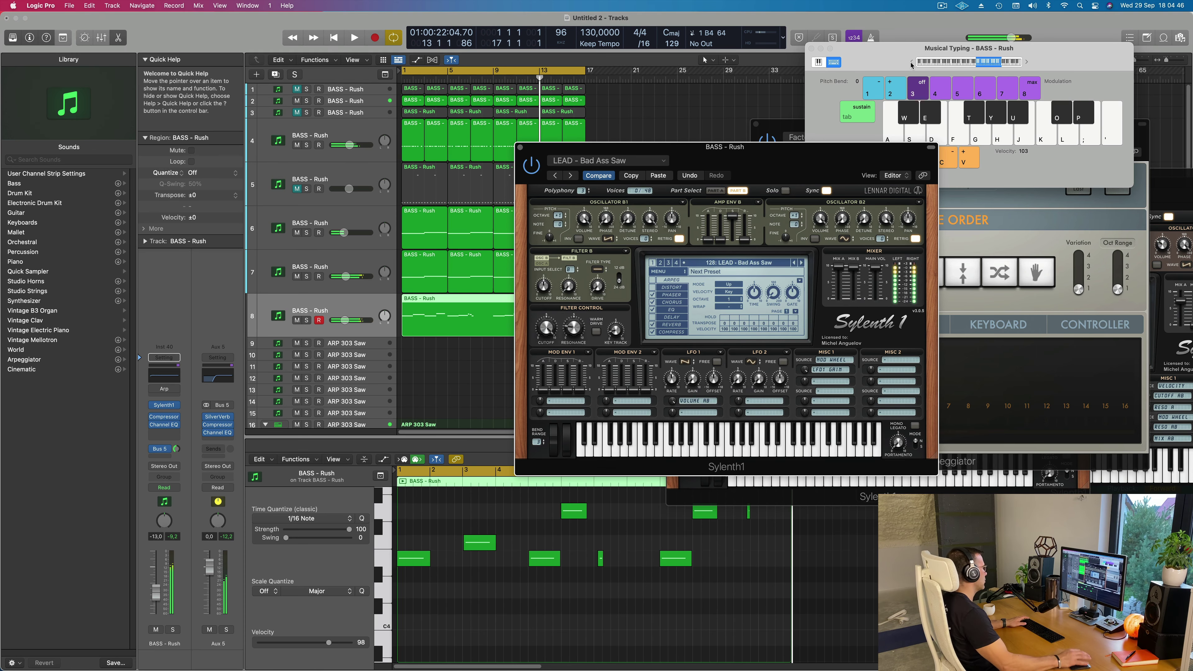
Play the recording back and split track 8's region at bar 9, splitting the notes that cross that point.
key(space)
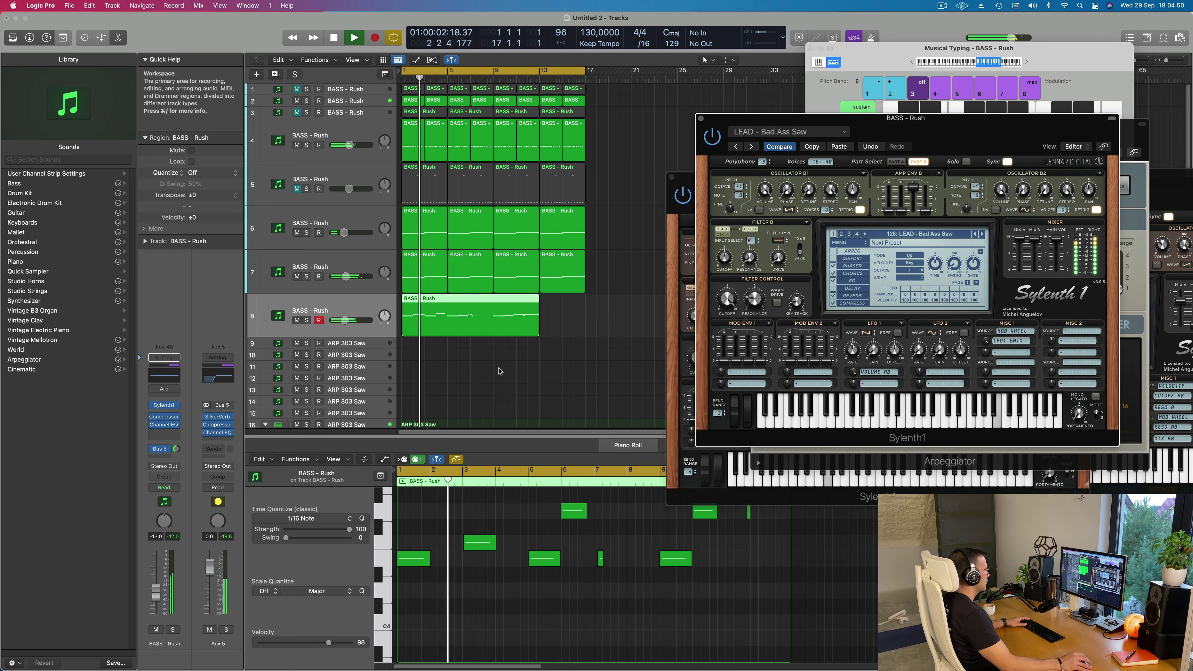
scroll(482, 369, down, 2)
scroll(484, 362, up, 2)
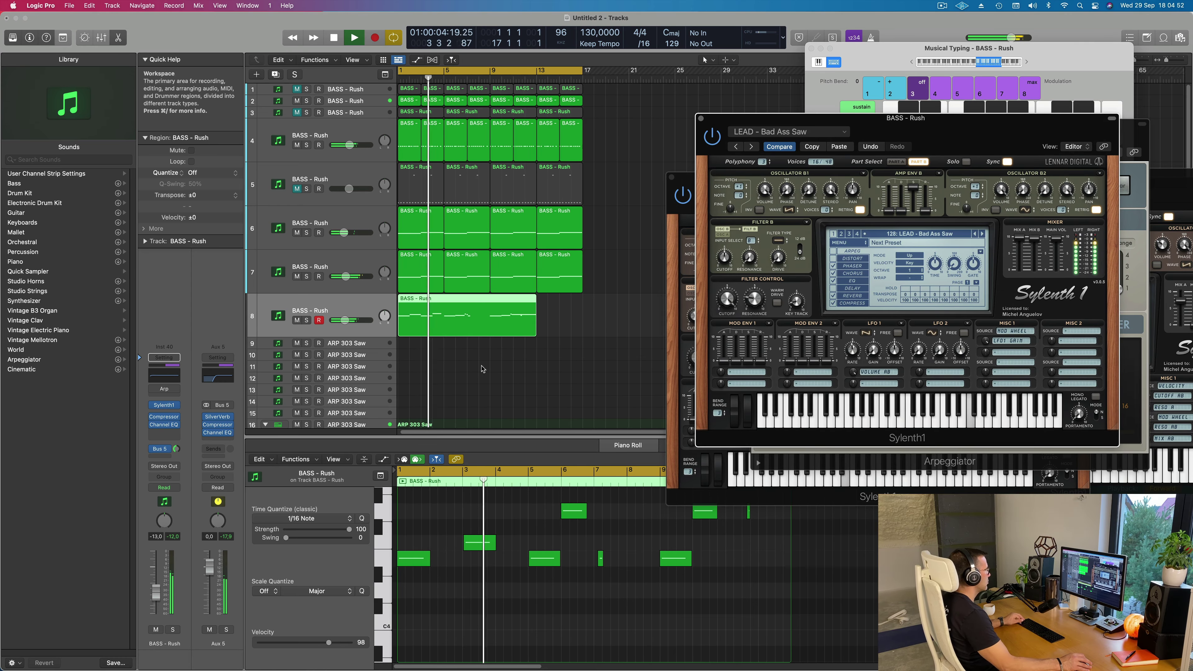
scroll(479, 352, down, 2)
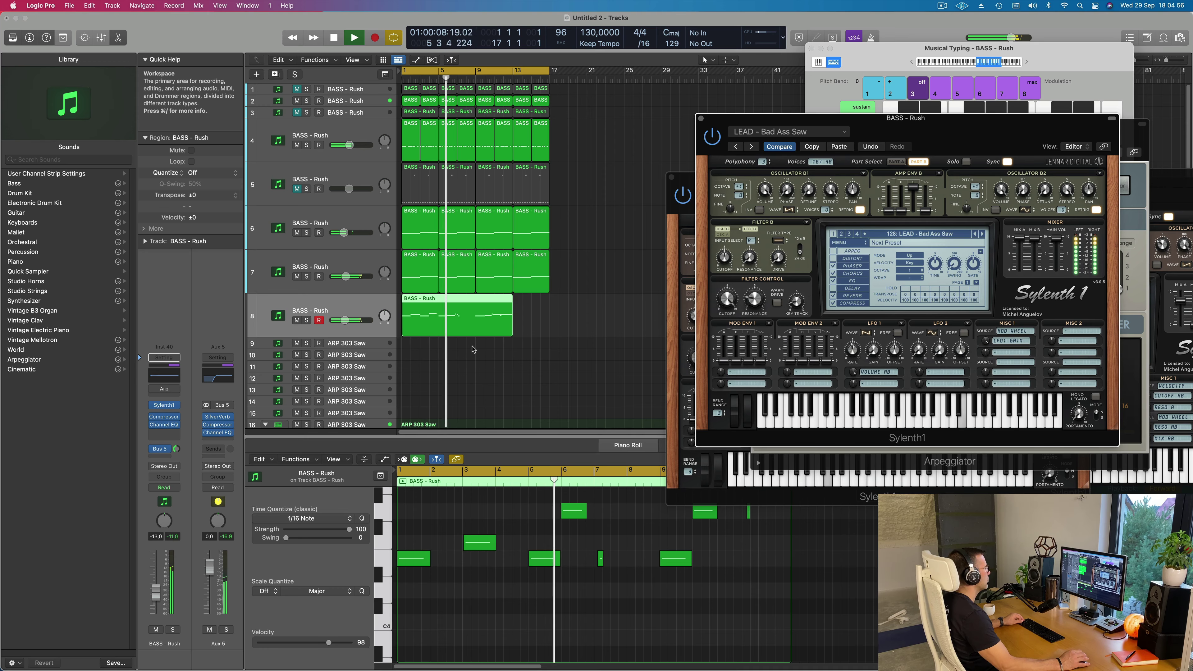
scroll(473, 350, up, 1)
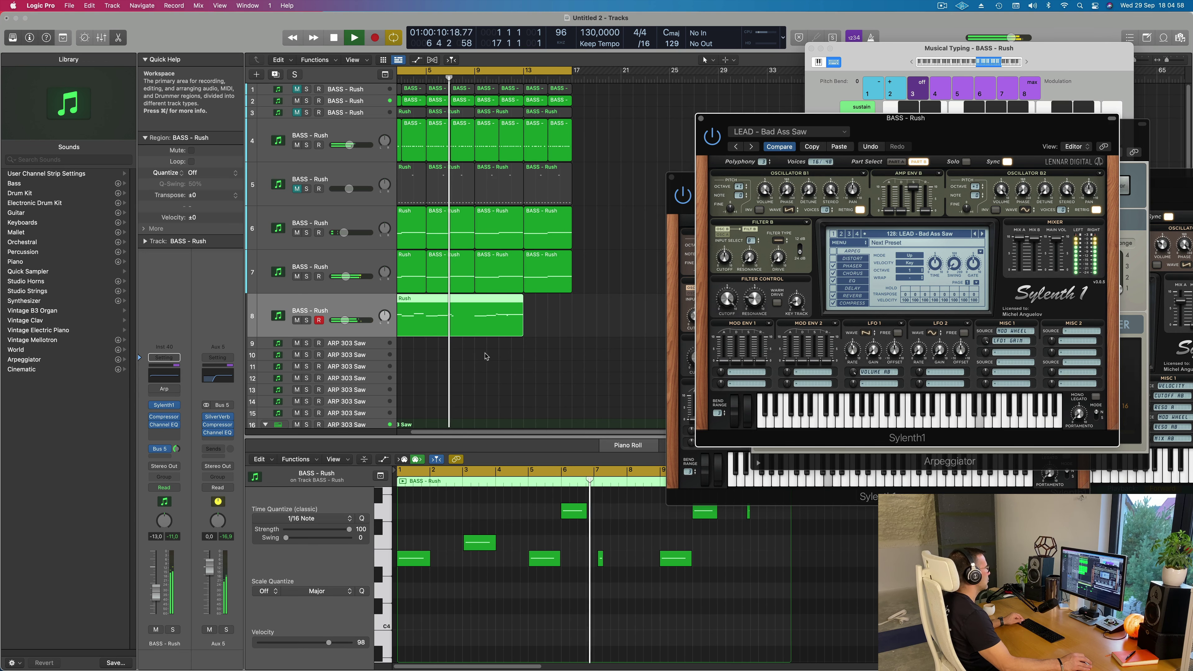
scroll(472, 320, down, 2)
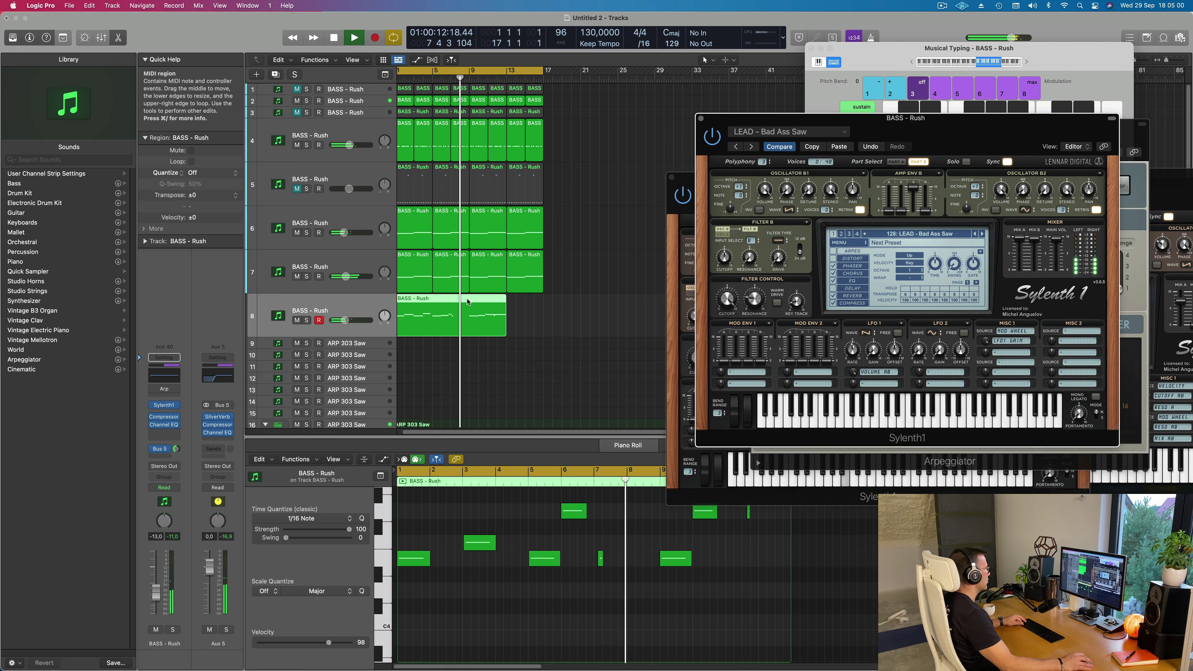
key(super+t)
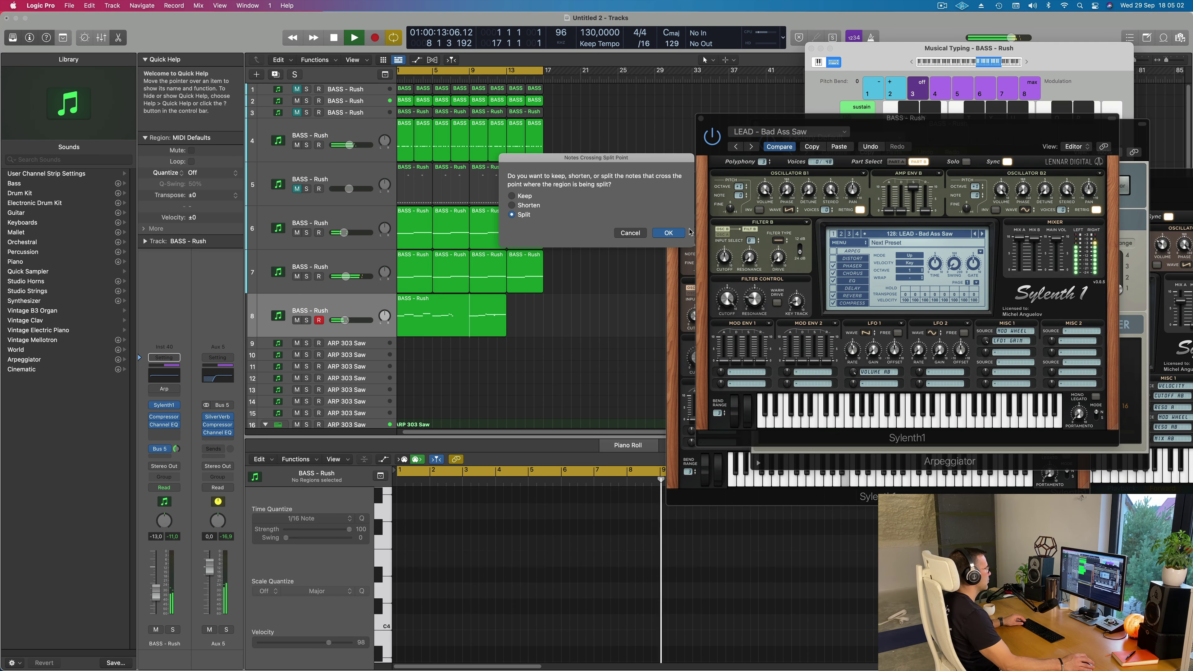
key(Return)
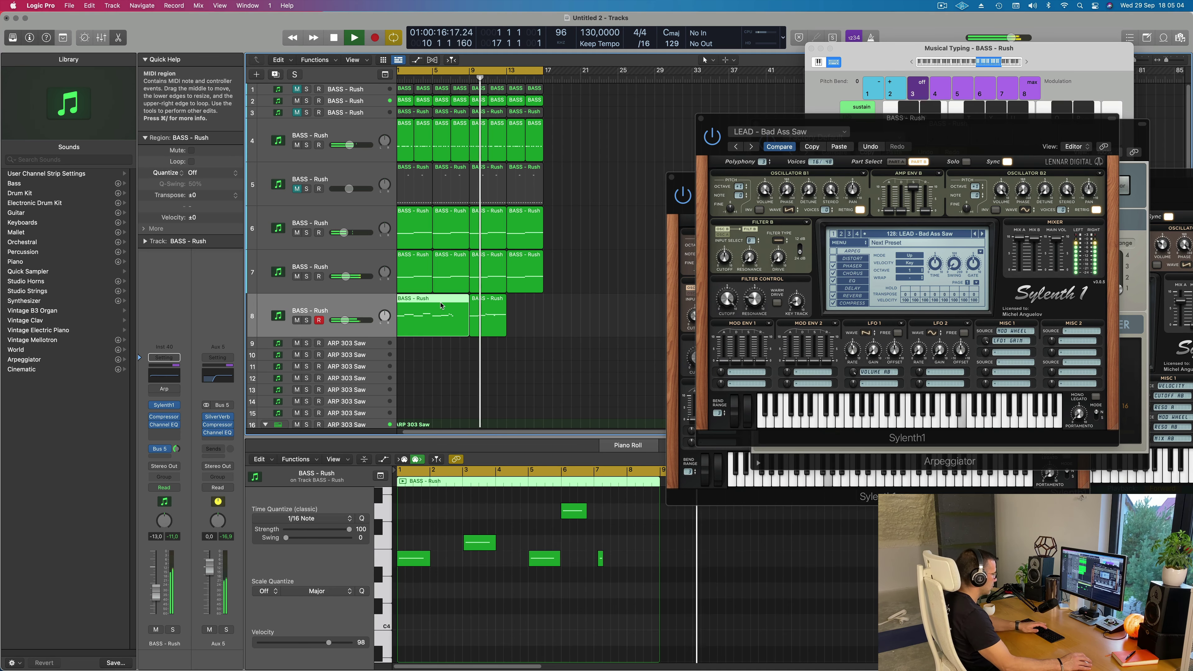
Delete the first eight-bar part of track 8's recording and move the remaining four-bar region to bar 1.
click(495, 305)
click(496, 305)
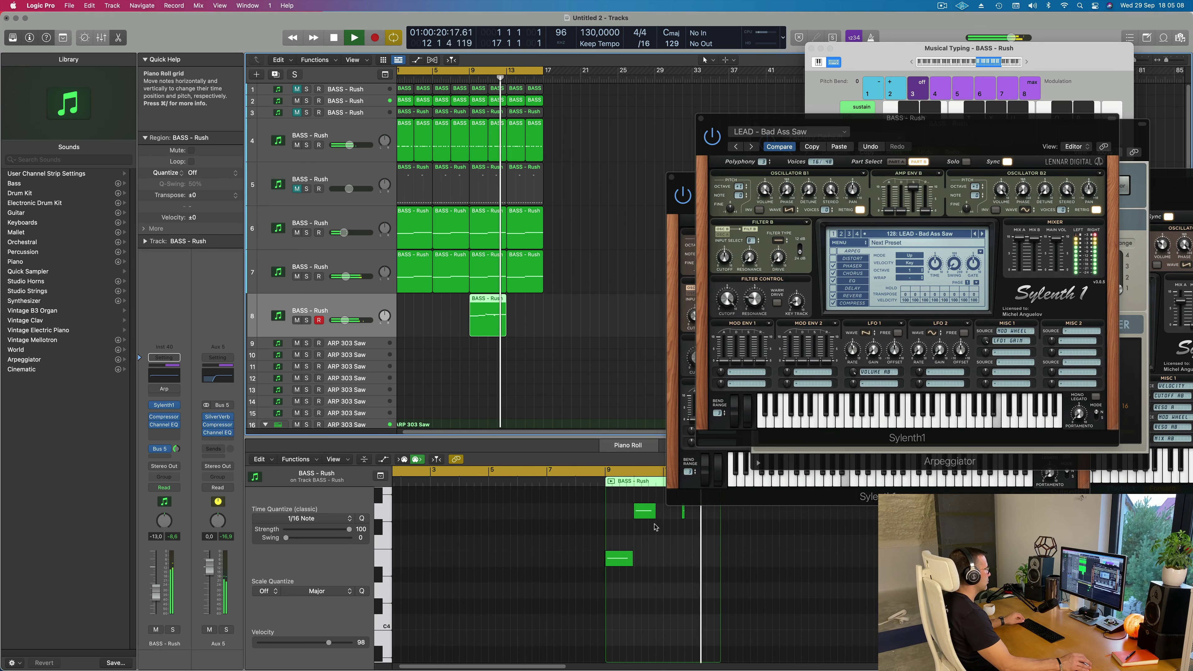
drag(486, 304, 394, 304)
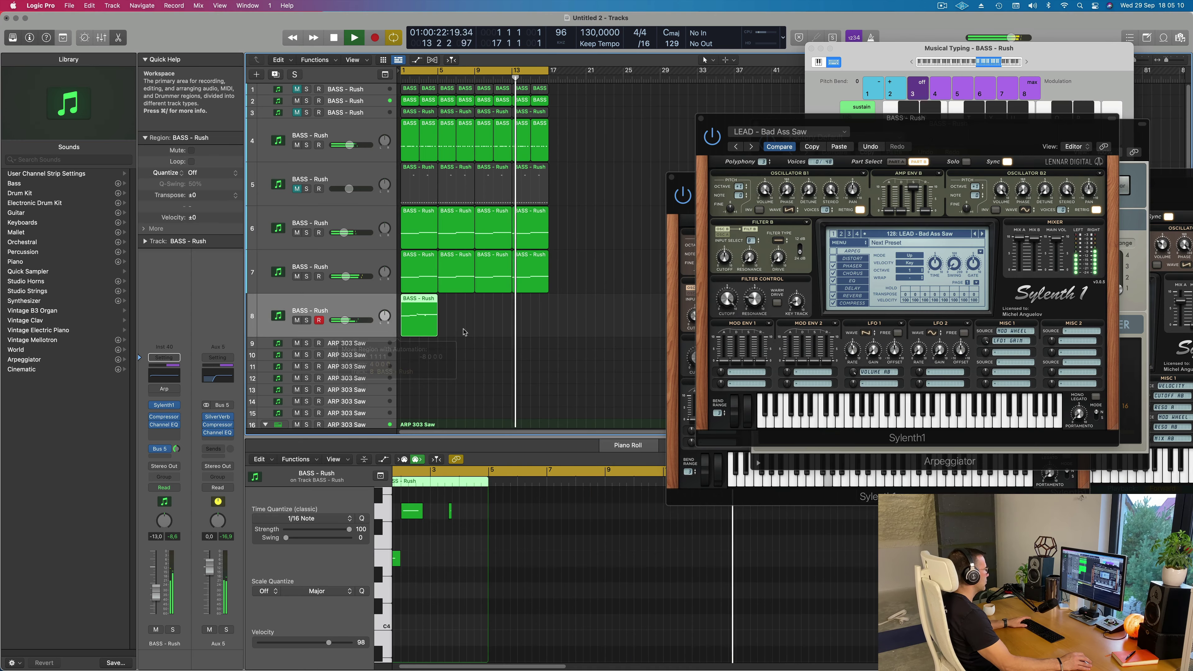
scroll(474, 532, up, 2)
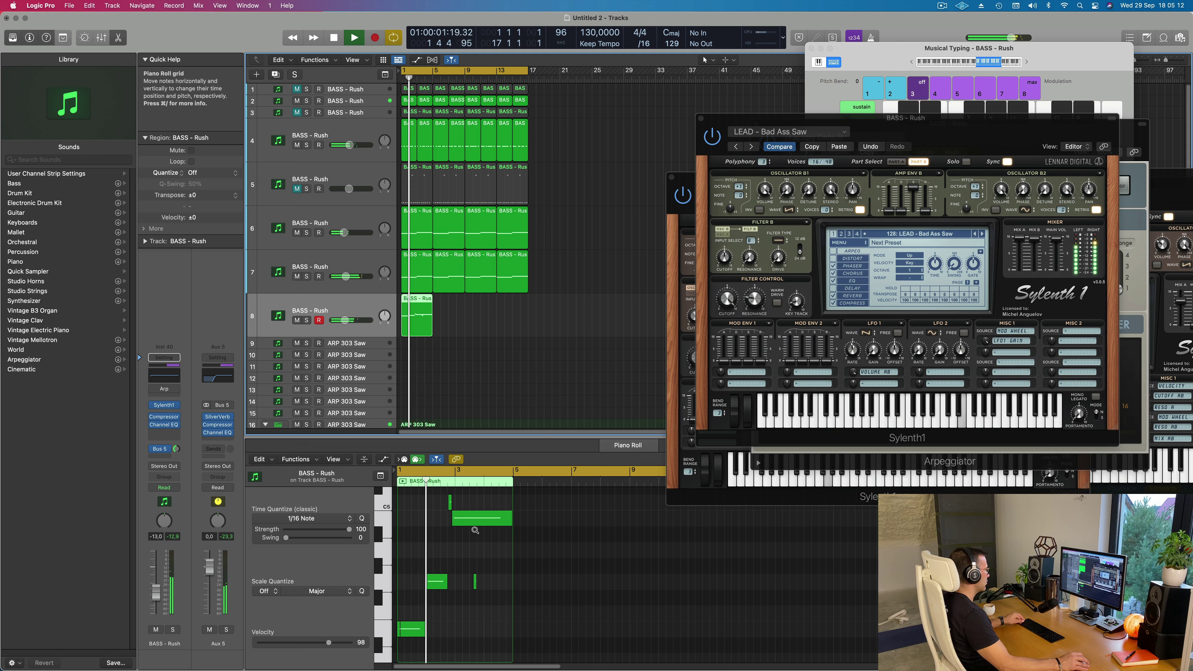
key(super+a)
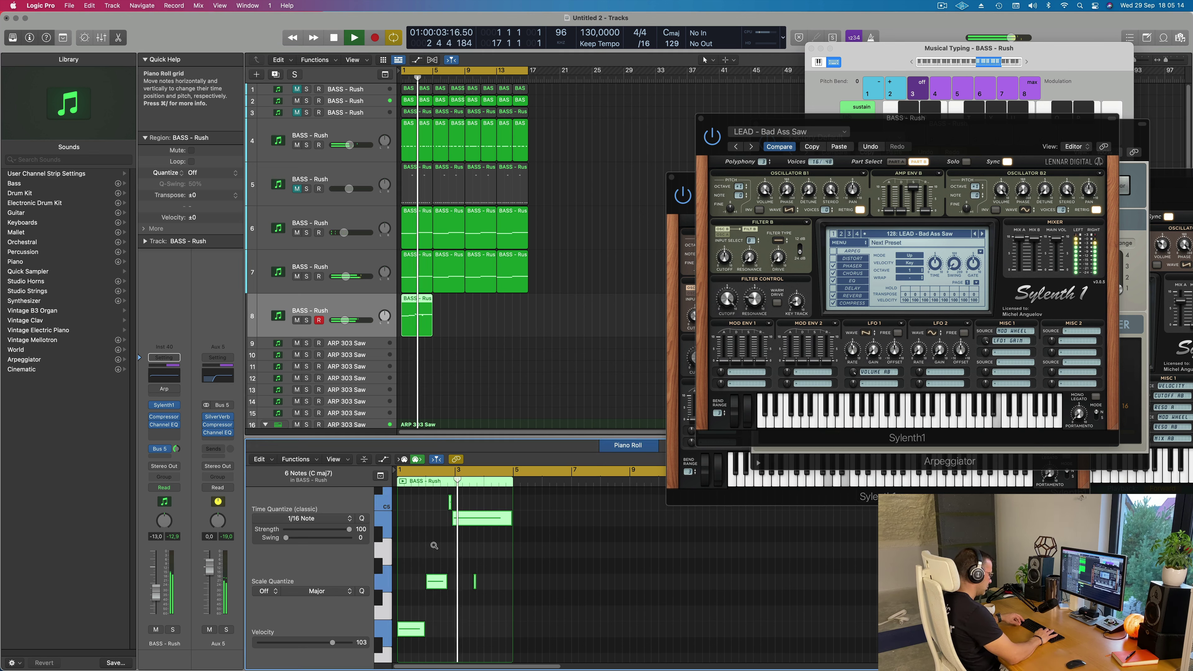
key(Delete)
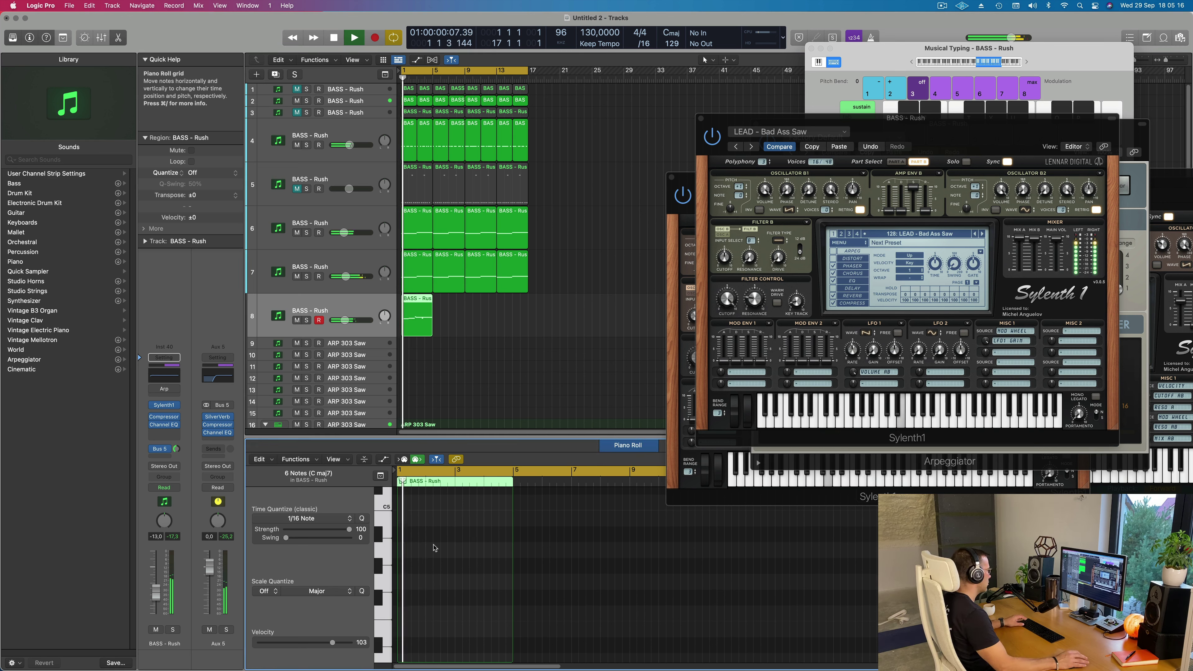
key(super+z)
Delete the very short stray note just after bar 3 in track 8's lead region.
click(474, 638)
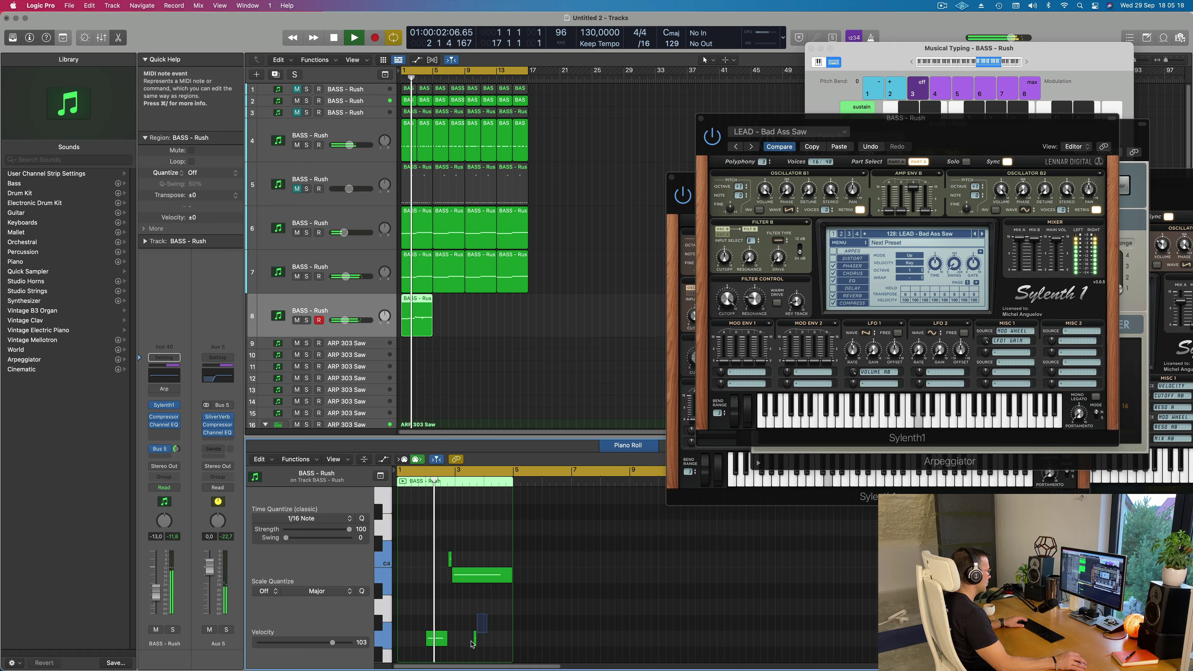
key(Delete)
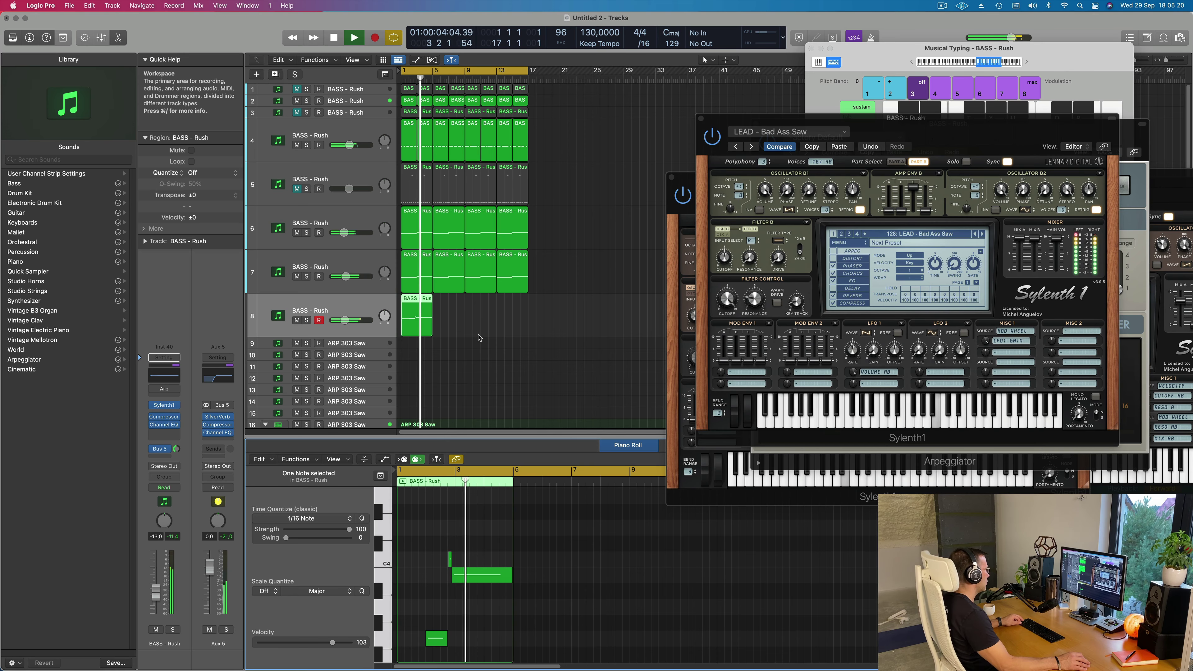
key(super+Right)
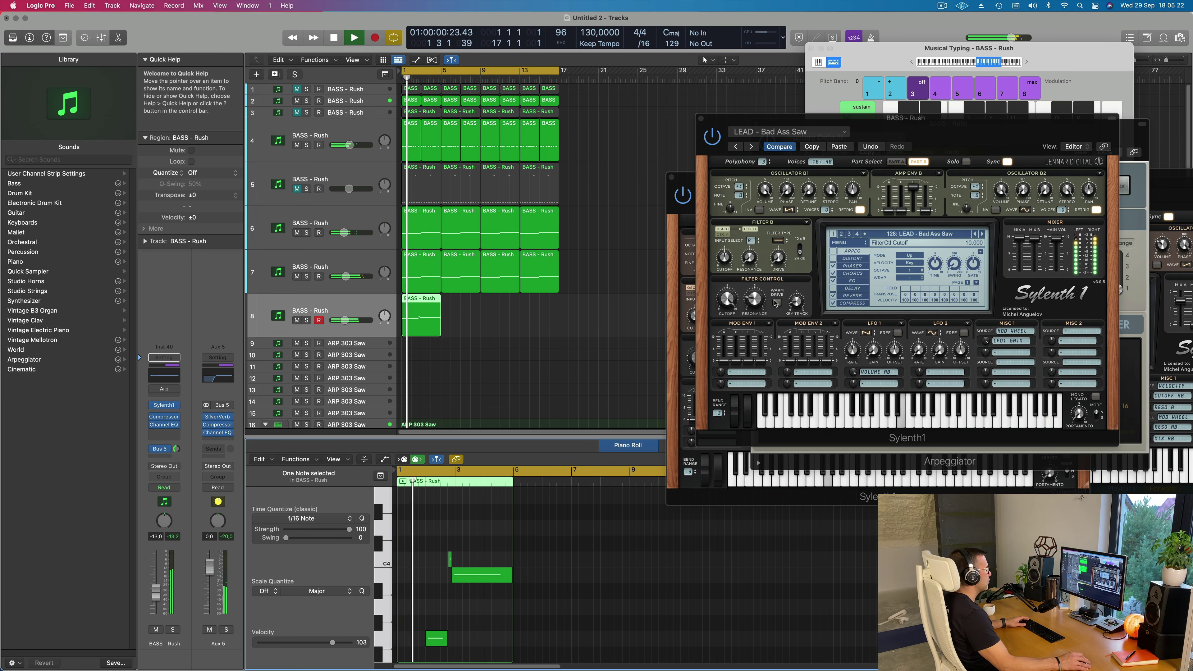
Move track 8's Sylenth1 window aside and step back through the lead presets to LEAD - Acid, comparing them during playback.
drag(967, 149, 801, 206)
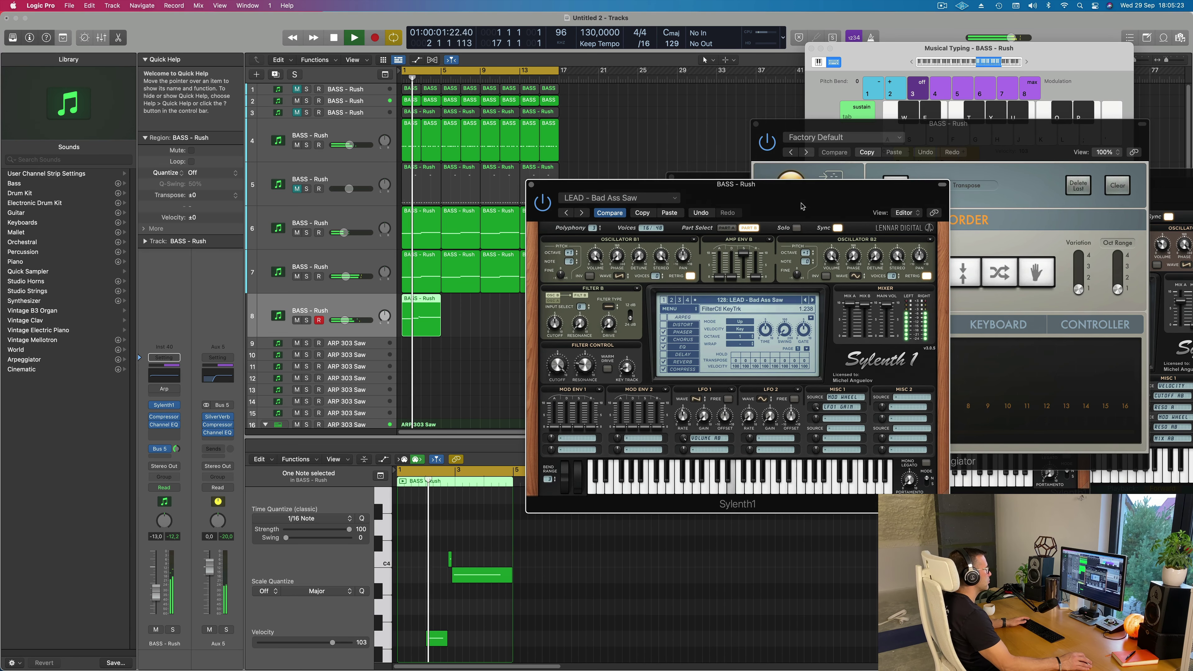
click(807, 302)
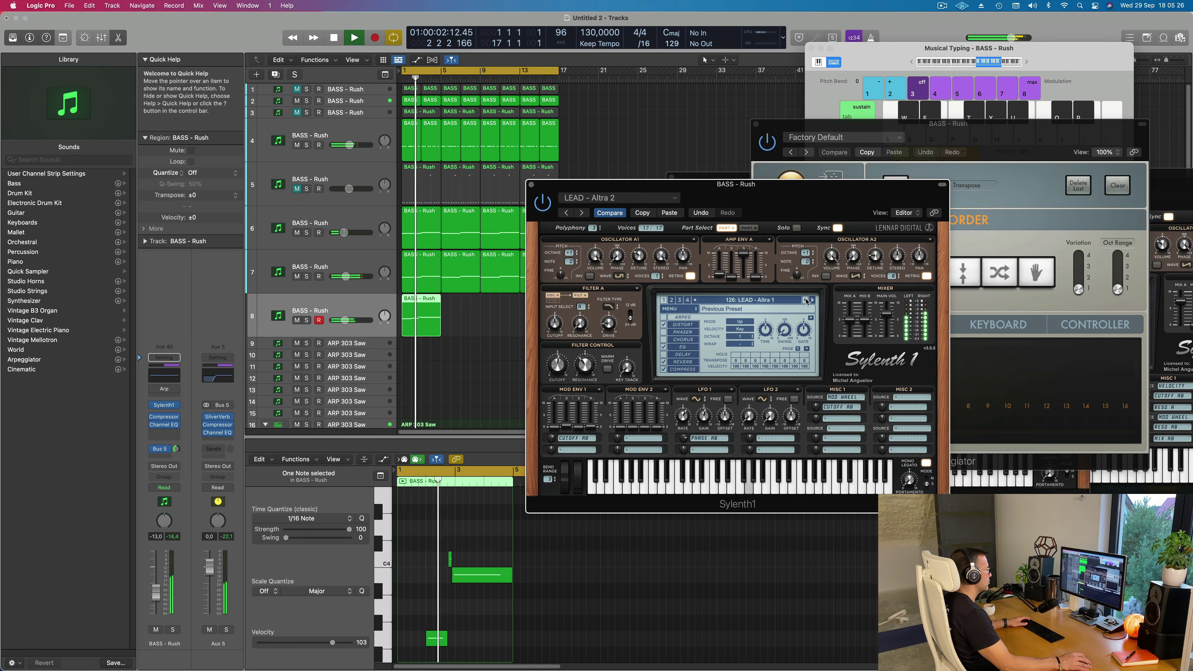
click(807, 302)
click(806, 302)
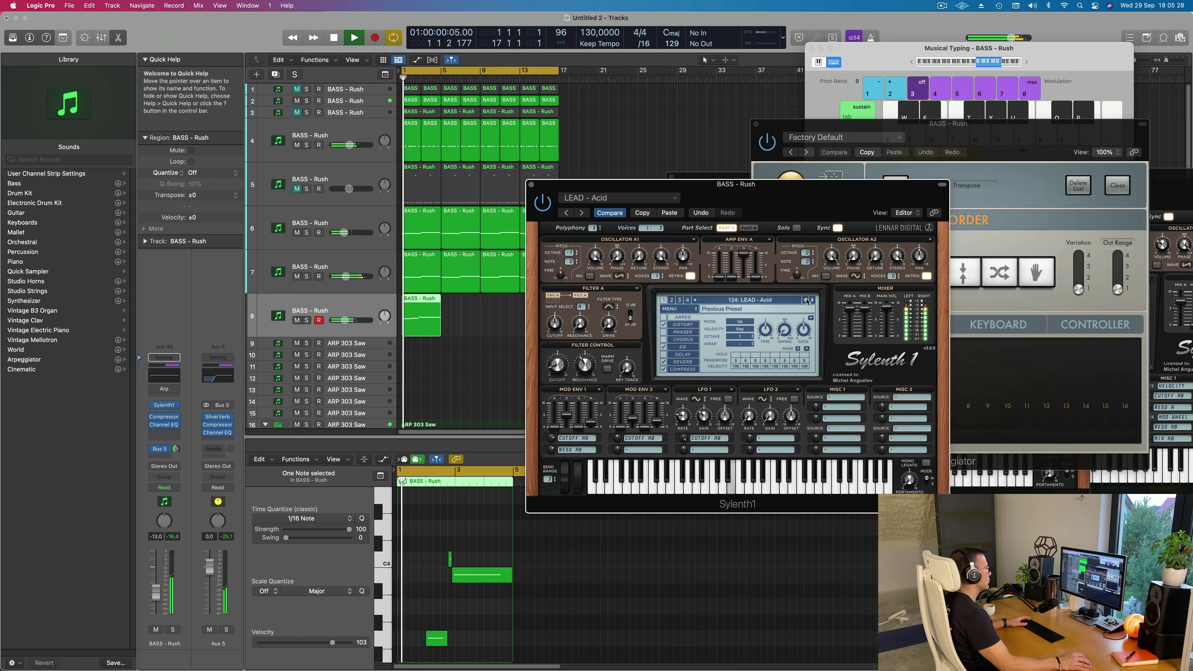
click(806, 302)
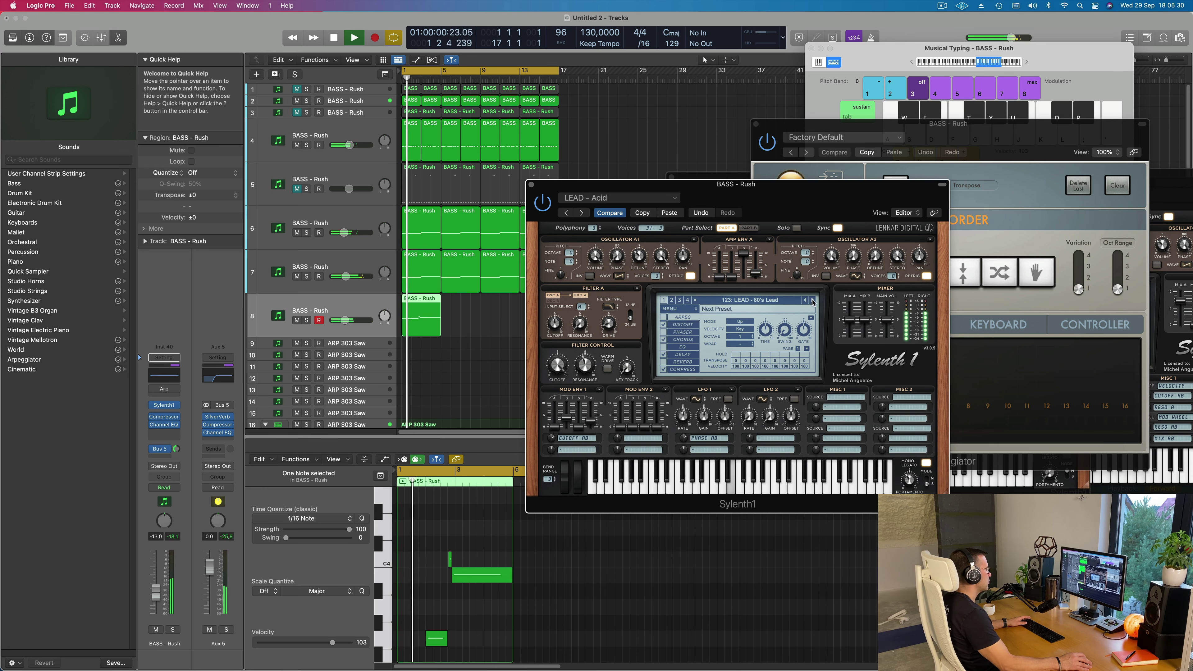
click(813, 301)
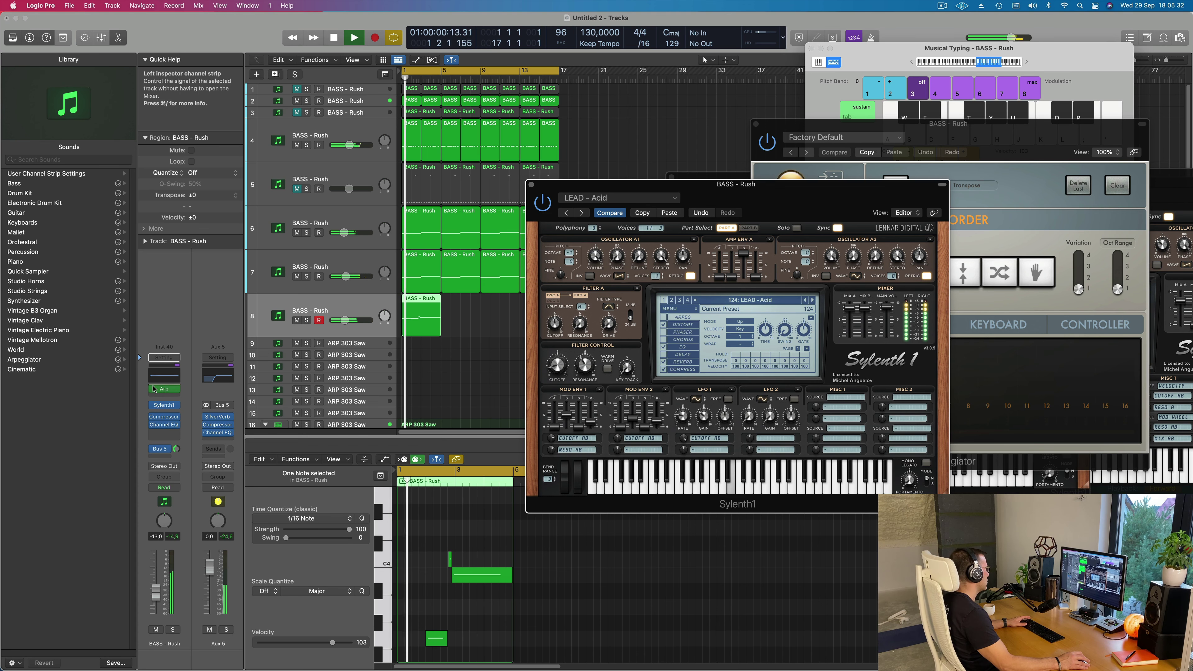
Turn on track 8's arpeggiator to hear it with the current sound, and turn it off again.
click(164, 389)
mouse_move(156, 390)
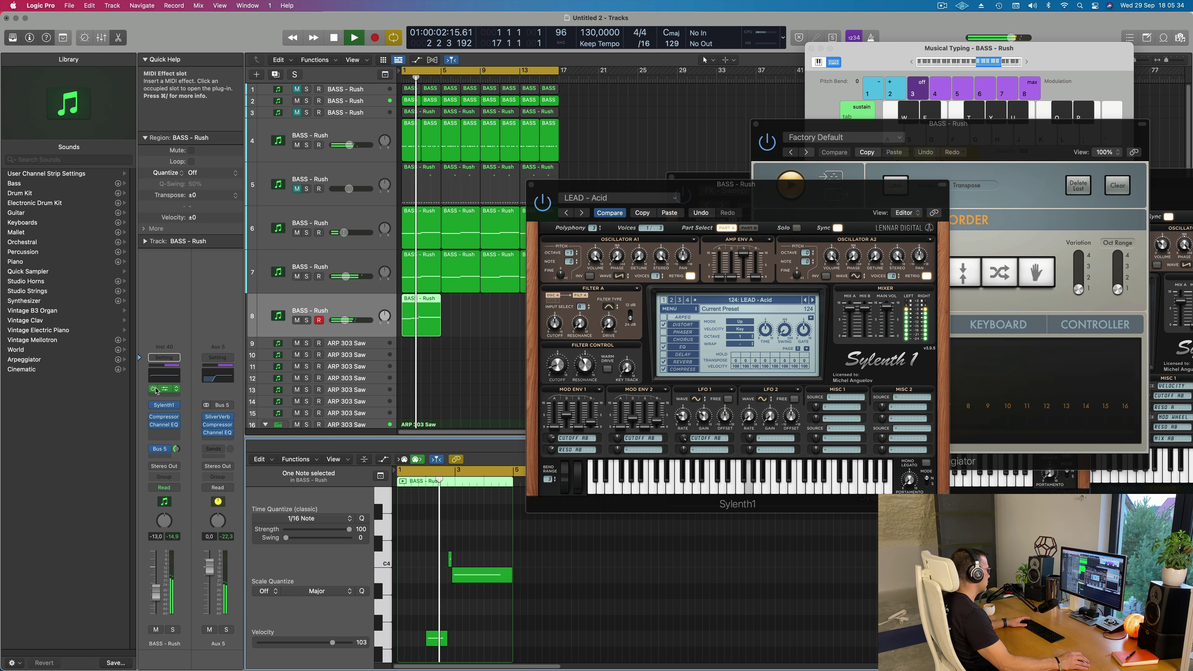
click(153, 390)
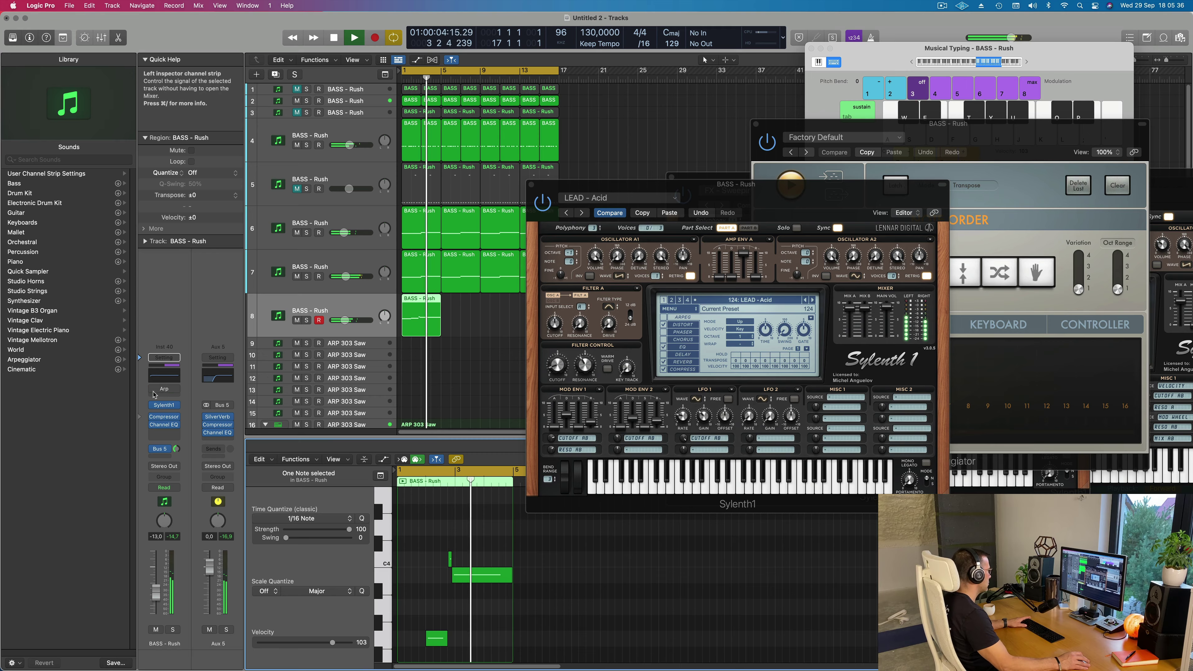
Load the BASS - Wippenberg preset in track 8's Sylenth1 and raise the track's volume to -11.0 dB while playing from the start.
key(Return)
click(623, 213)
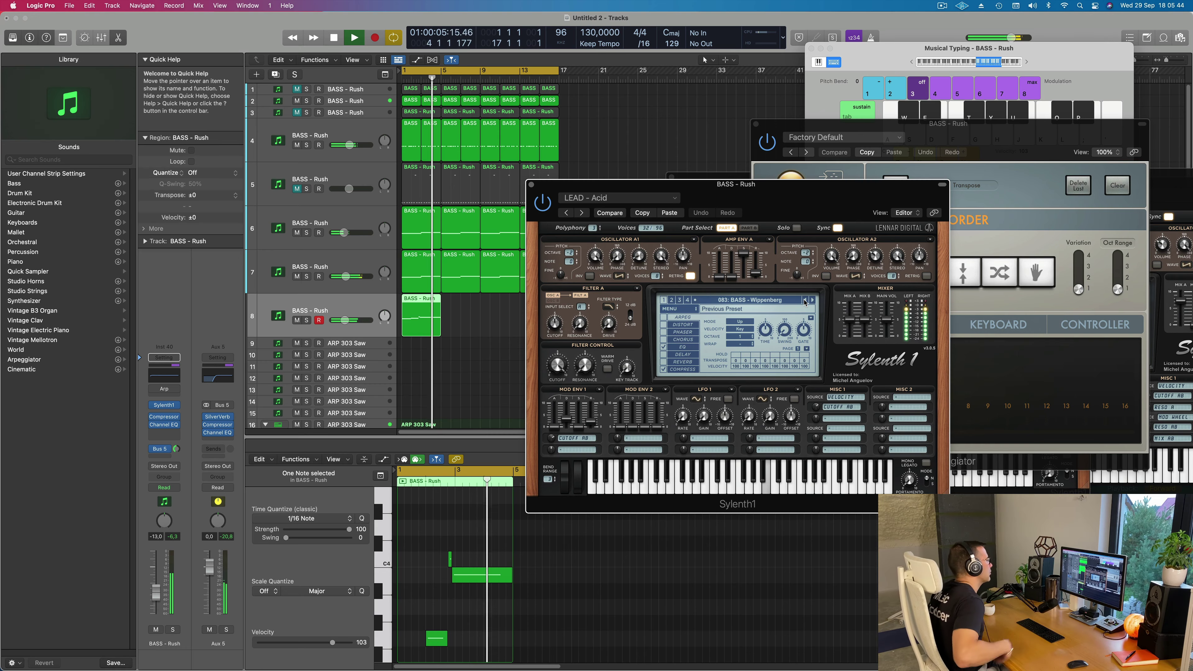
key(Return)
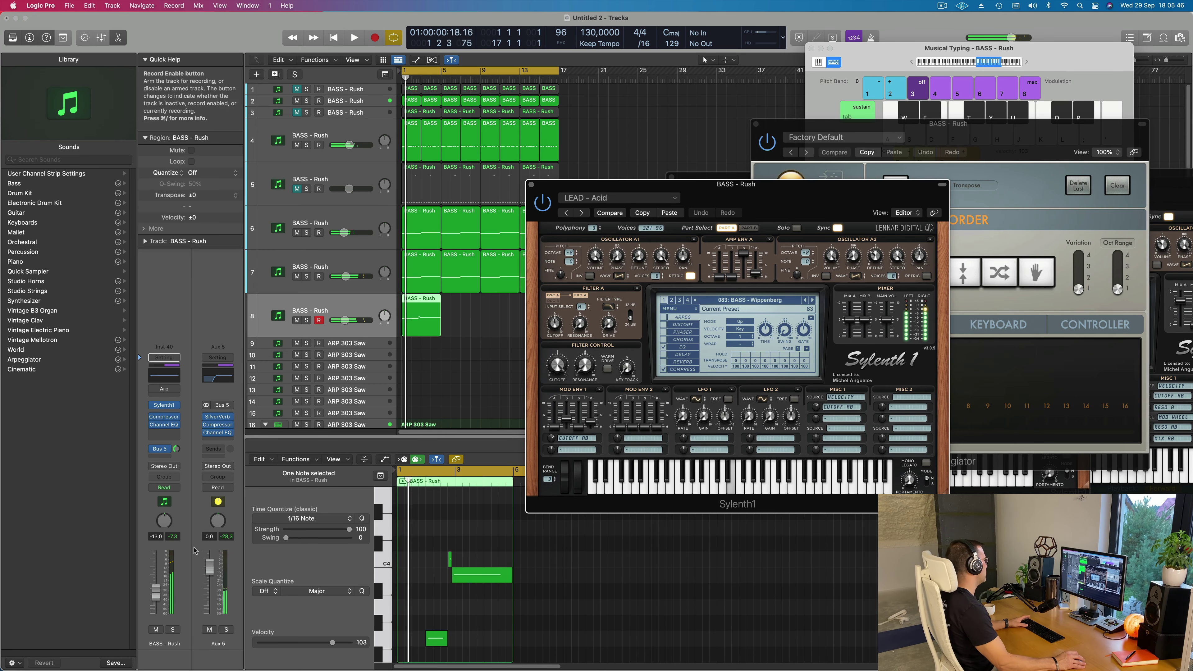
key(space)
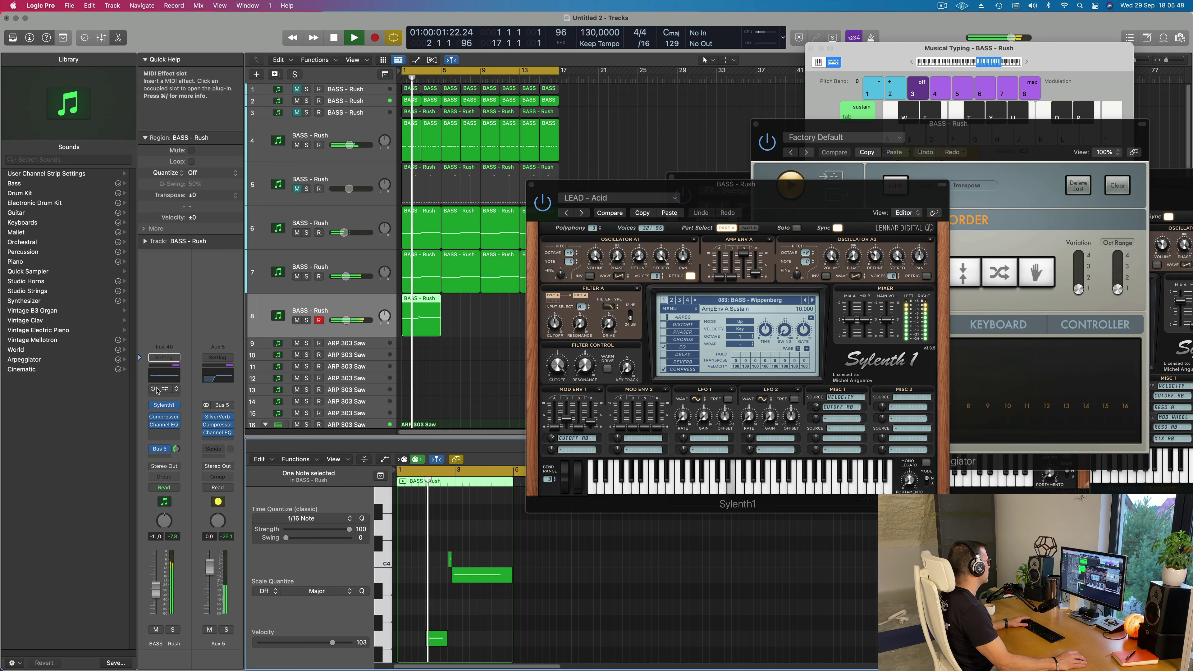
In track 8's Channel EQ, apply a 426 Hz low cut and move the low shelf to 114 Hz, and clear the plug-in windows from the arrangement.
click(164, 425)
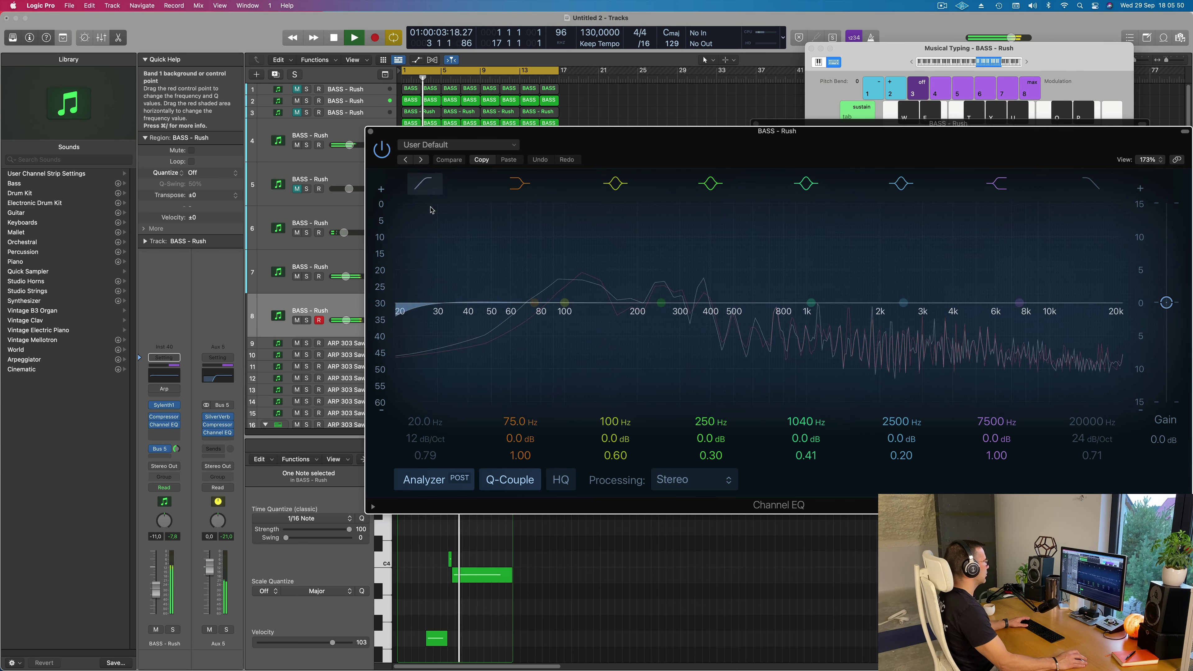
drag(534, 303, 579, 302)
drag(412, 283, 738, 253)
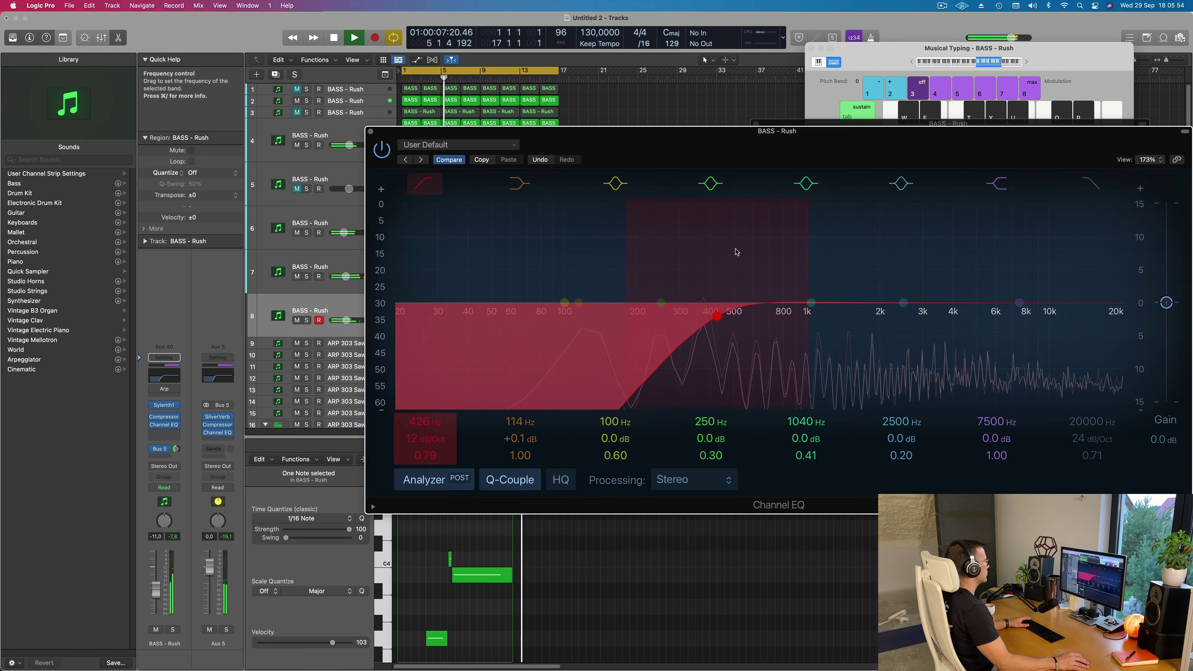
drag(629, 156, 1133, 179)
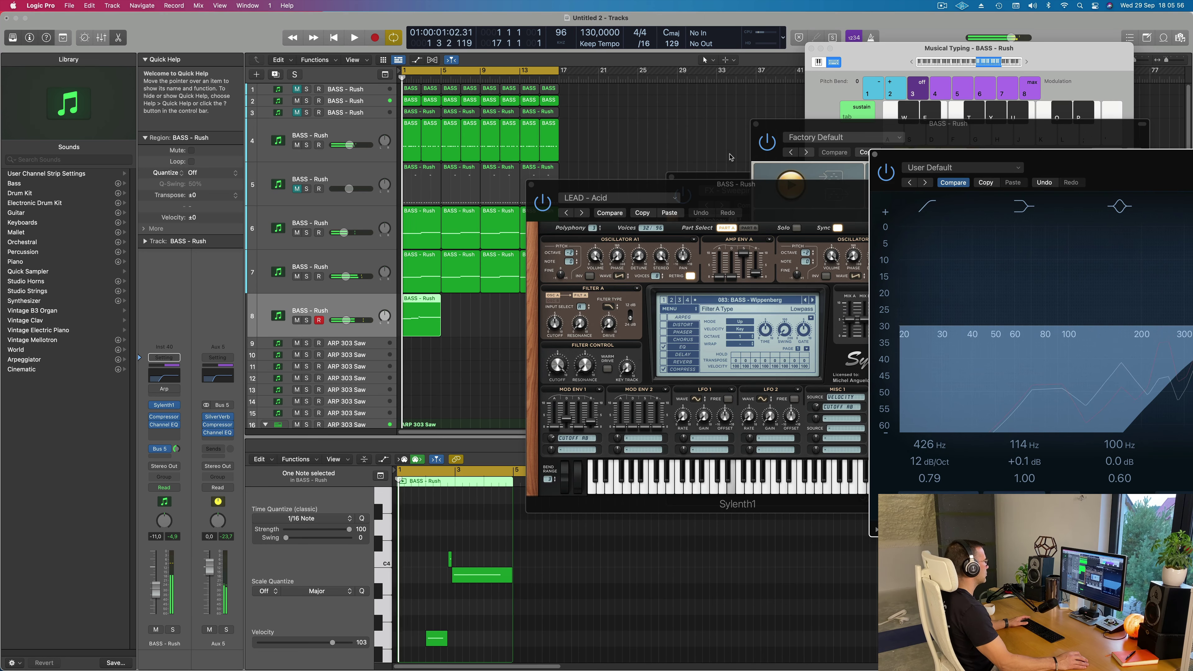
drag(804, 186, 1137, 174)
Repeat track 8's four-bar lead region three times to fill the arrangement up to bar 17.
drag(487, 320, 404, 338)
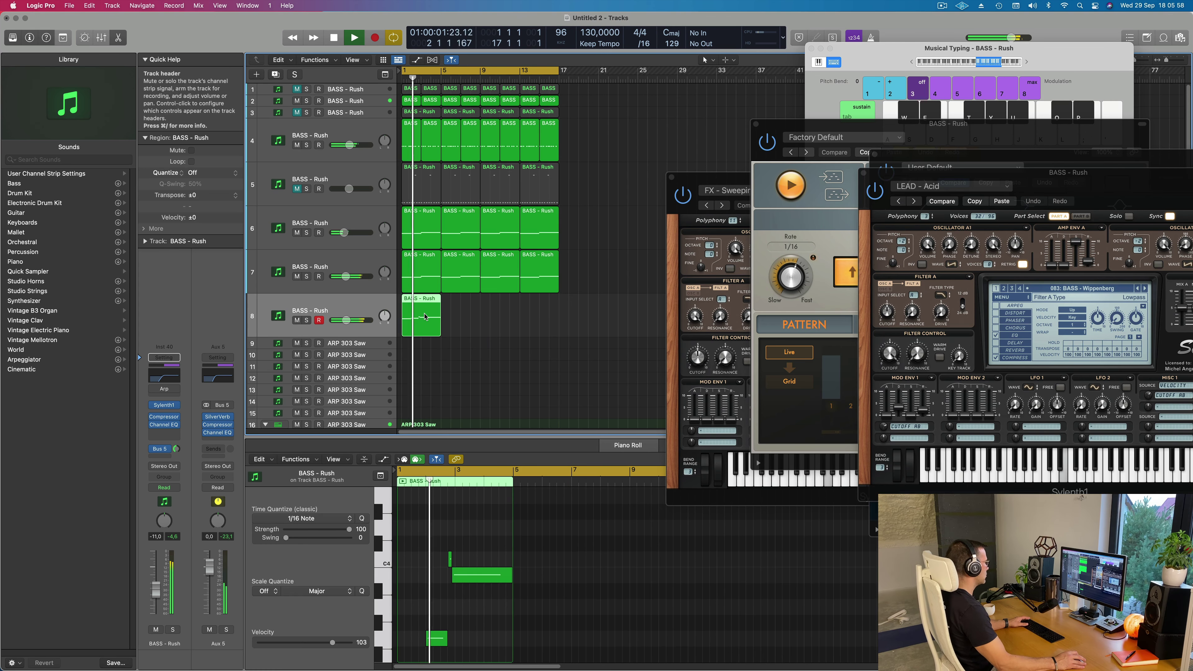
key(super+r)
key(super+r)
key(super+r)
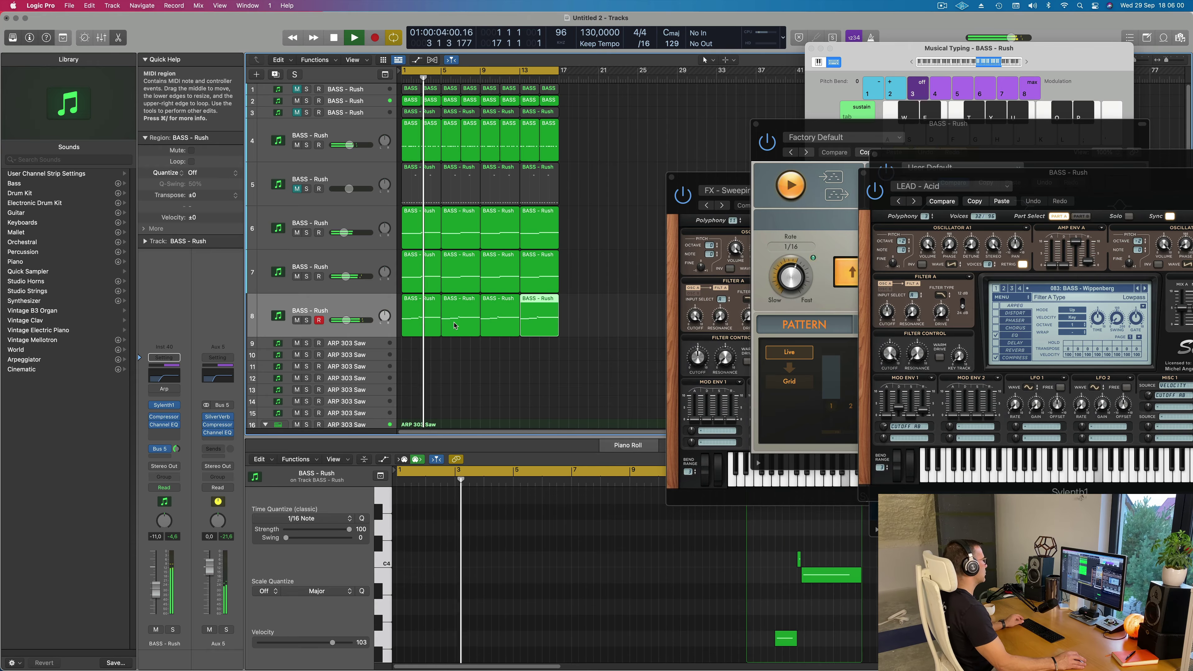
scroll(437, 333, down, 3)
scroll(454, 327, down, 2)
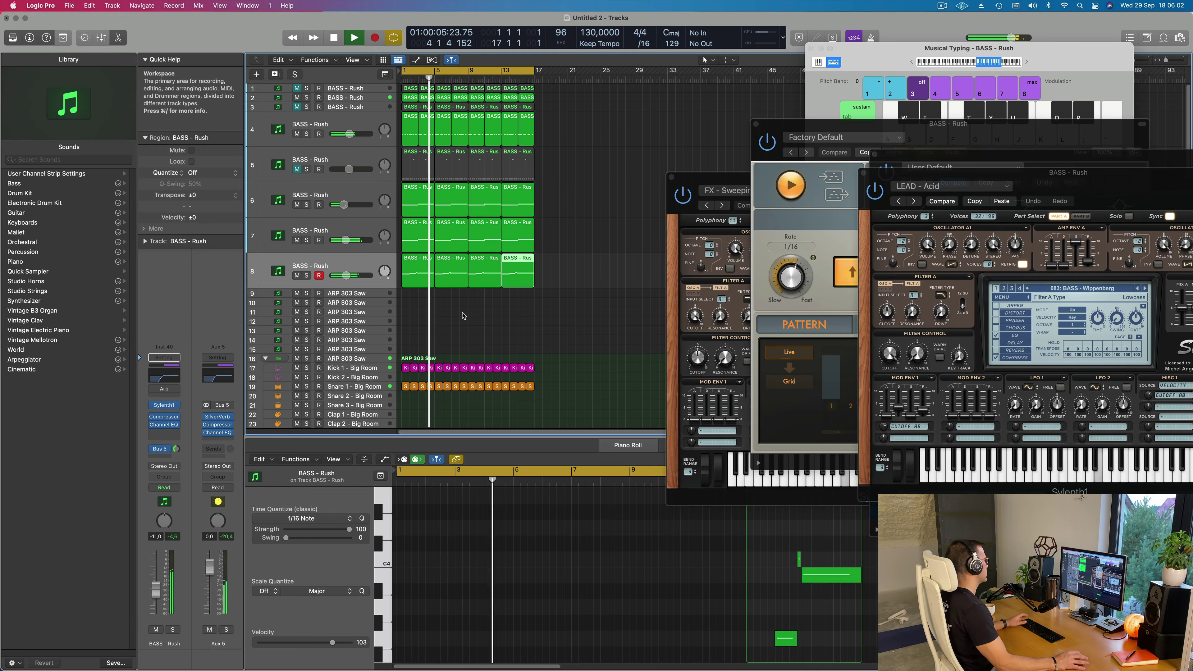
click(463, 316)
scroll(472, 320, up, 1)
scroll(472, 322, right, 1)
scroll(472, 324, down, 2)
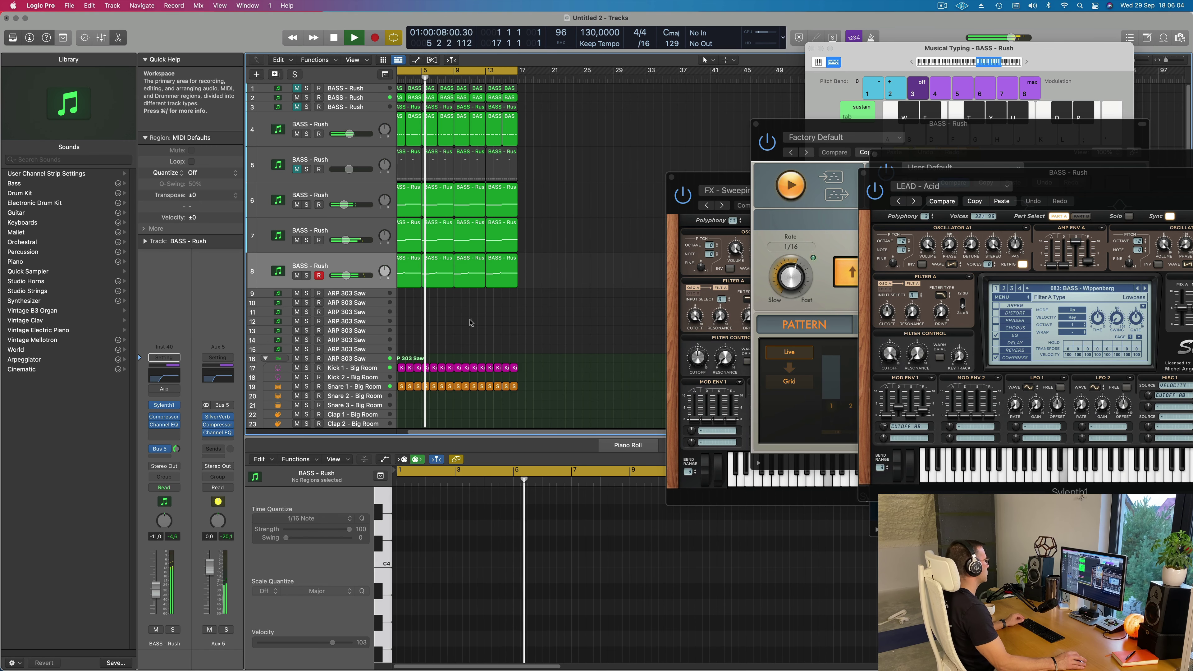
scroll(471, 322, left, 1)
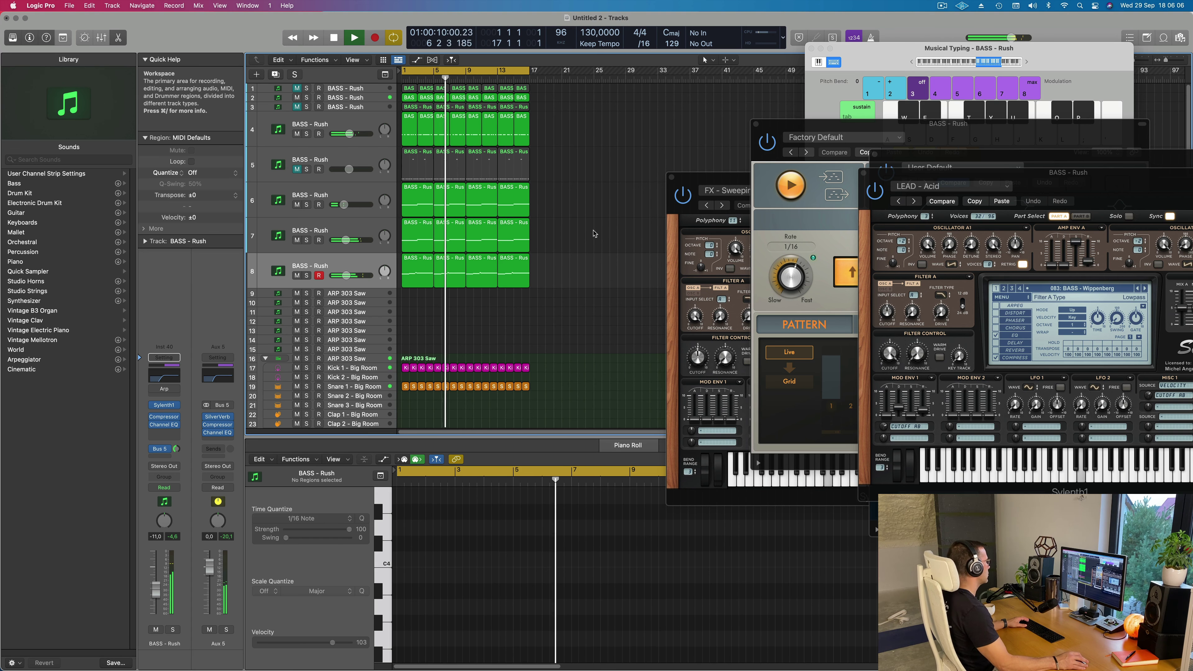
Play the melody back and shorten the long B3 note in track 8's first region to a length of 1 2 1 165.
click(450, 272)
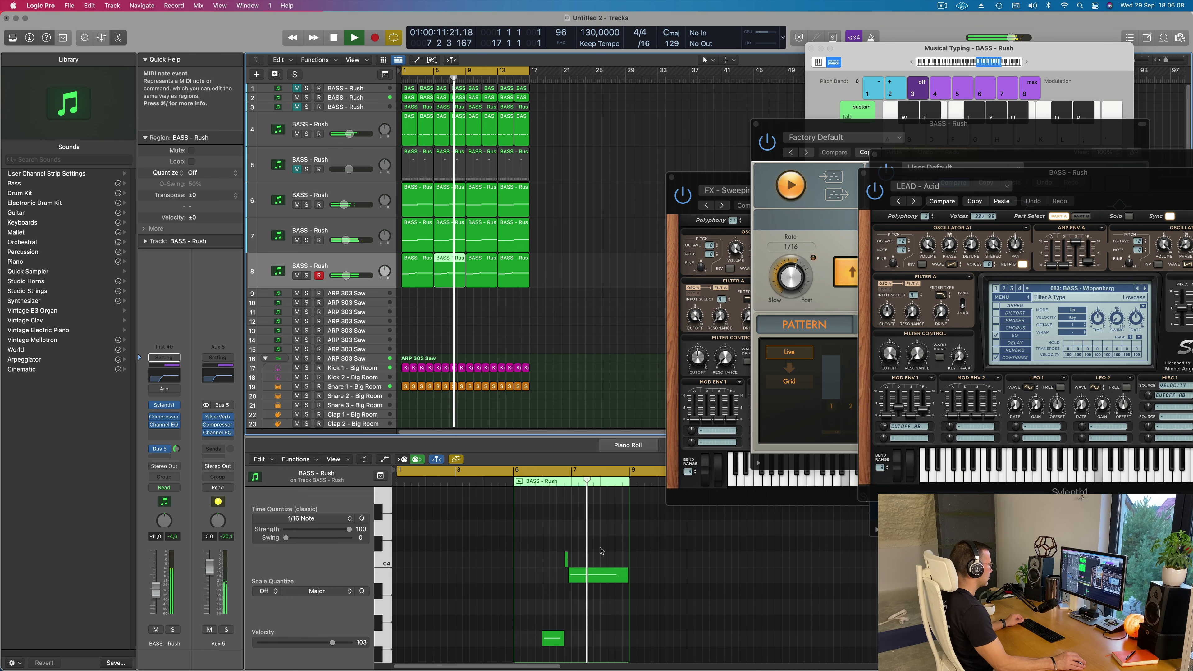
scroll(620, 561, up, 3)
scroll(625, 567, down, 2)
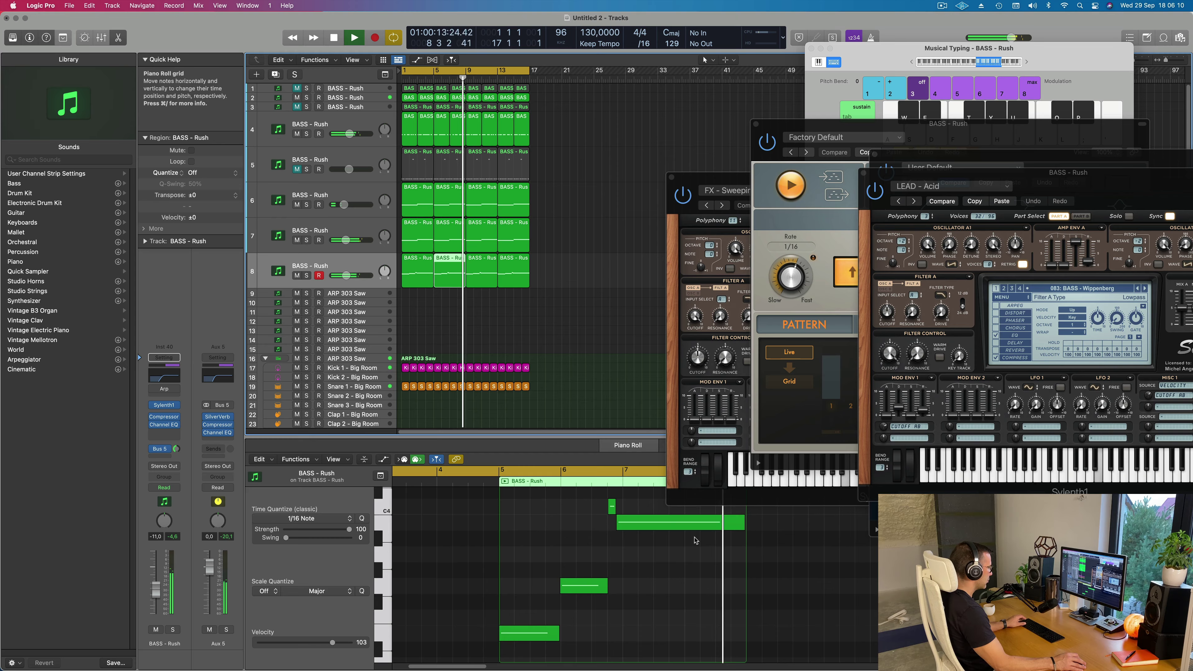
key(space)
key(space)
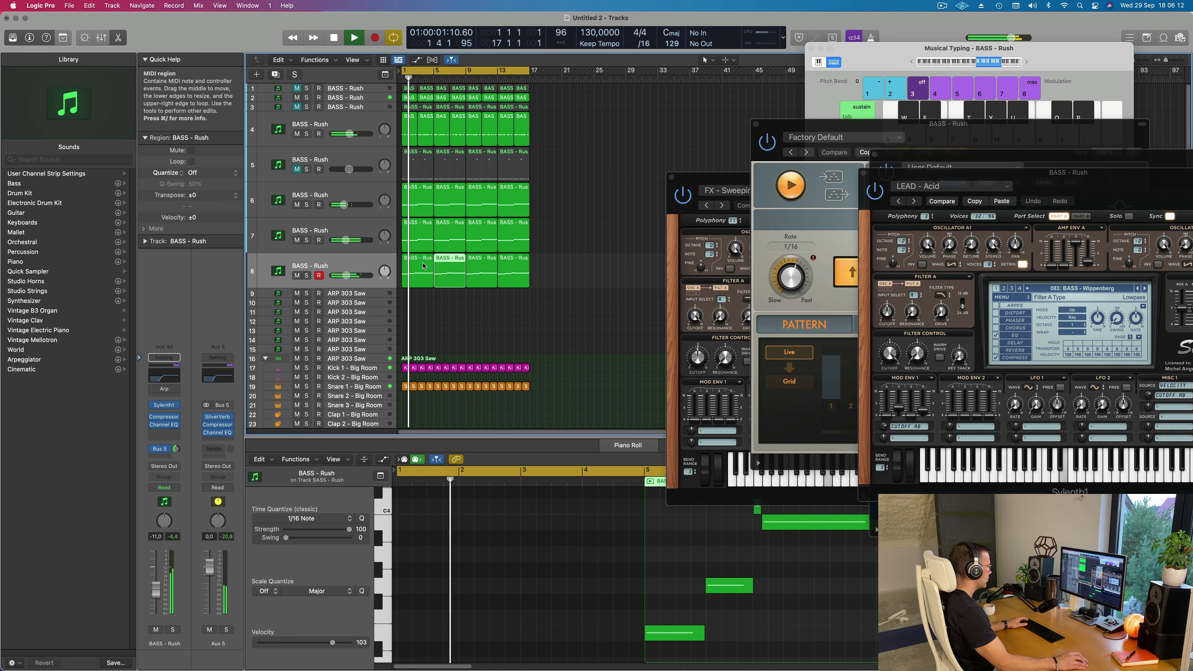
key(space)
click(630, 524)
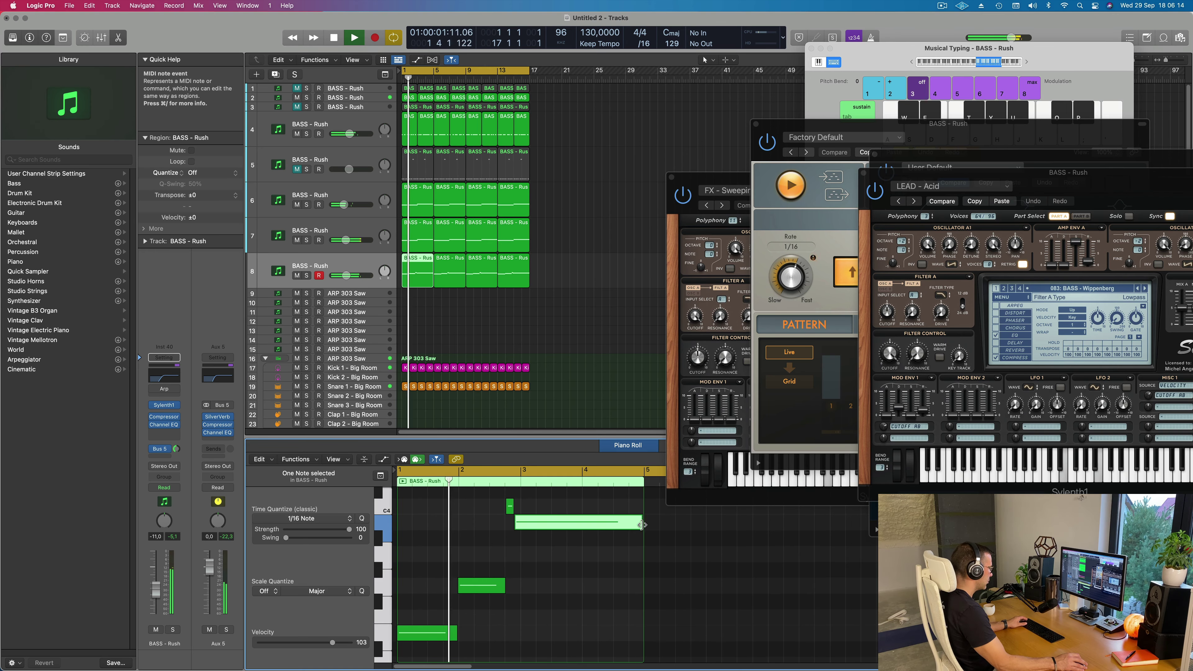
drag(643, 524, 612, 524)
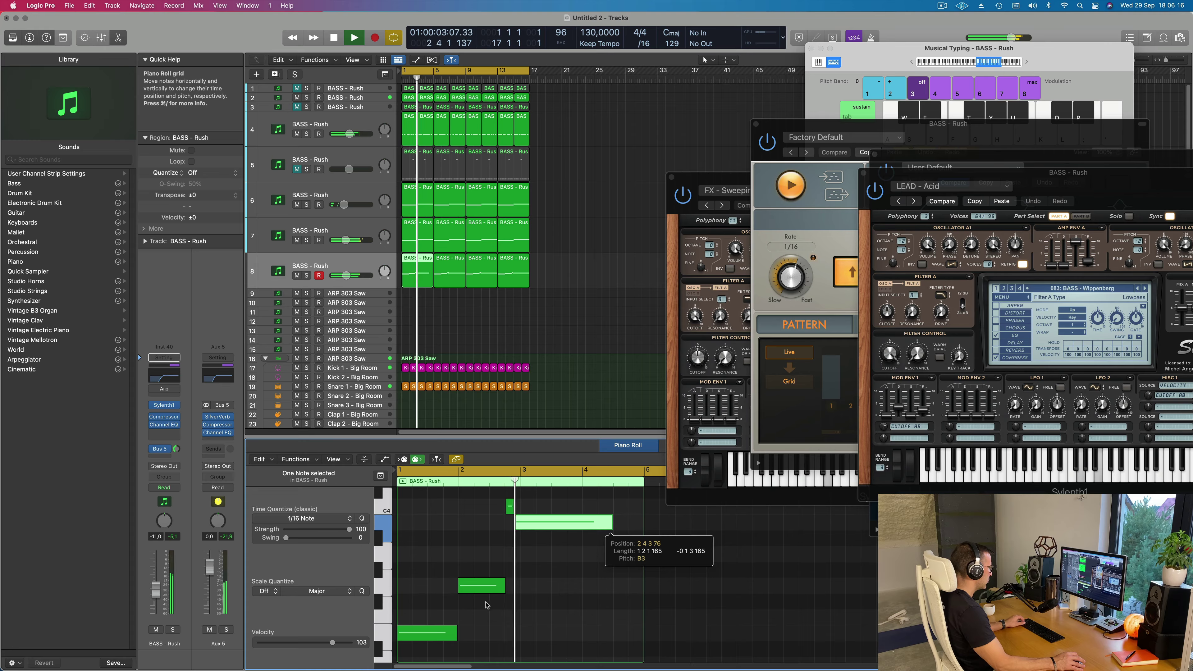
Copy the G3 note in track 8's first region to position 4 3 1 1 with a length of 0 2 0 0.
click(486, 587)
drag(485, 586, 643, 585)
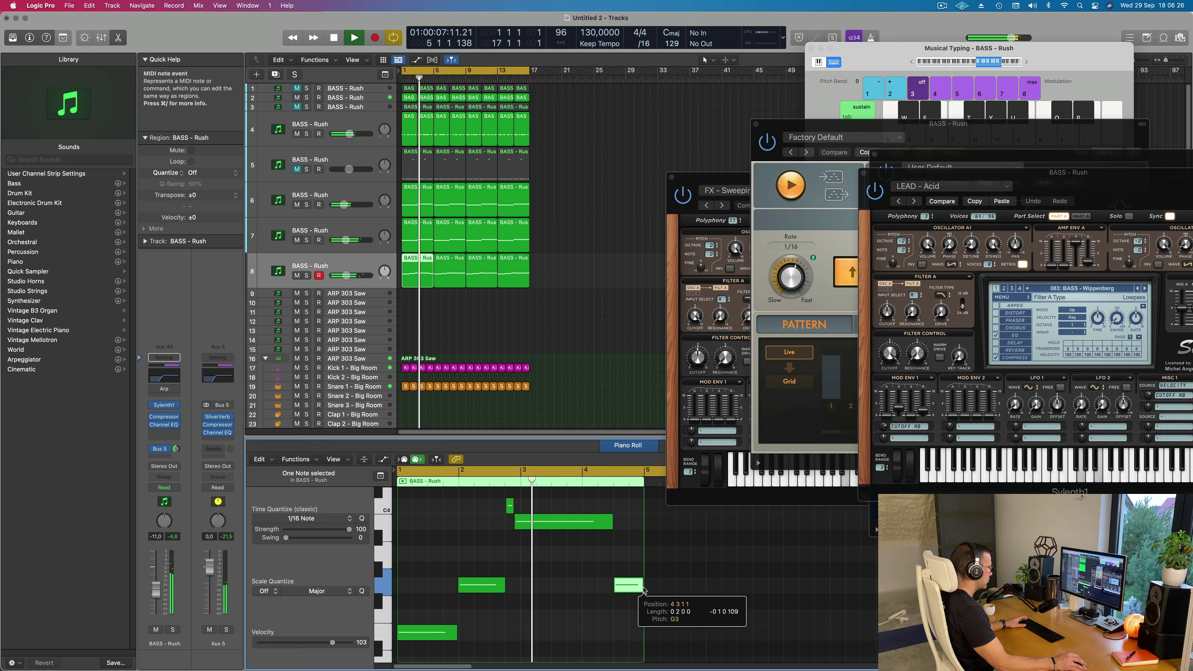
scroll(466, 558, left, 2)
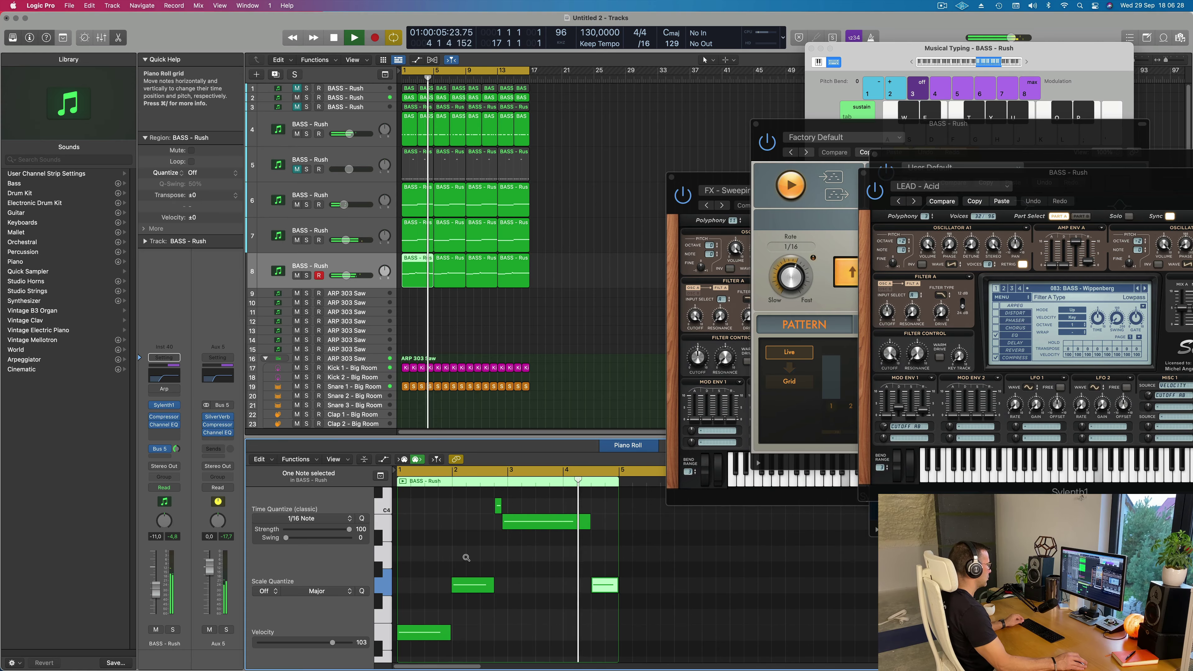
scroll(466, 558, left, 1)
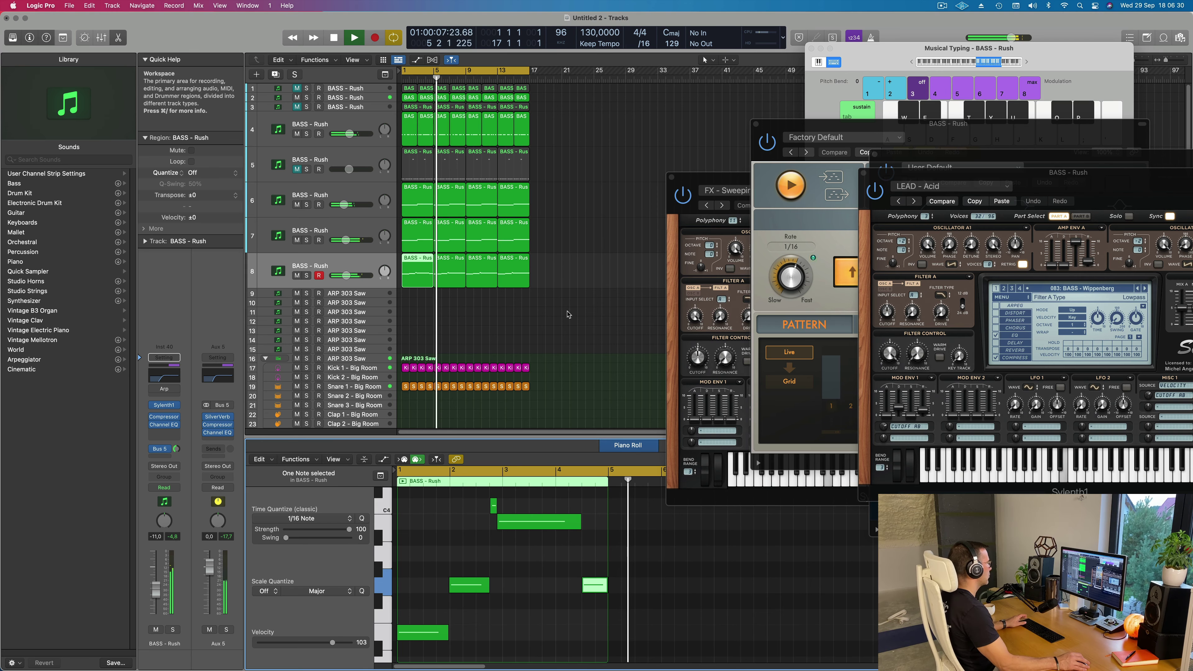
Mute and unmute track 7 during playback to compare the mix, and open its Sylenth1 instrument.
click(297, 240)
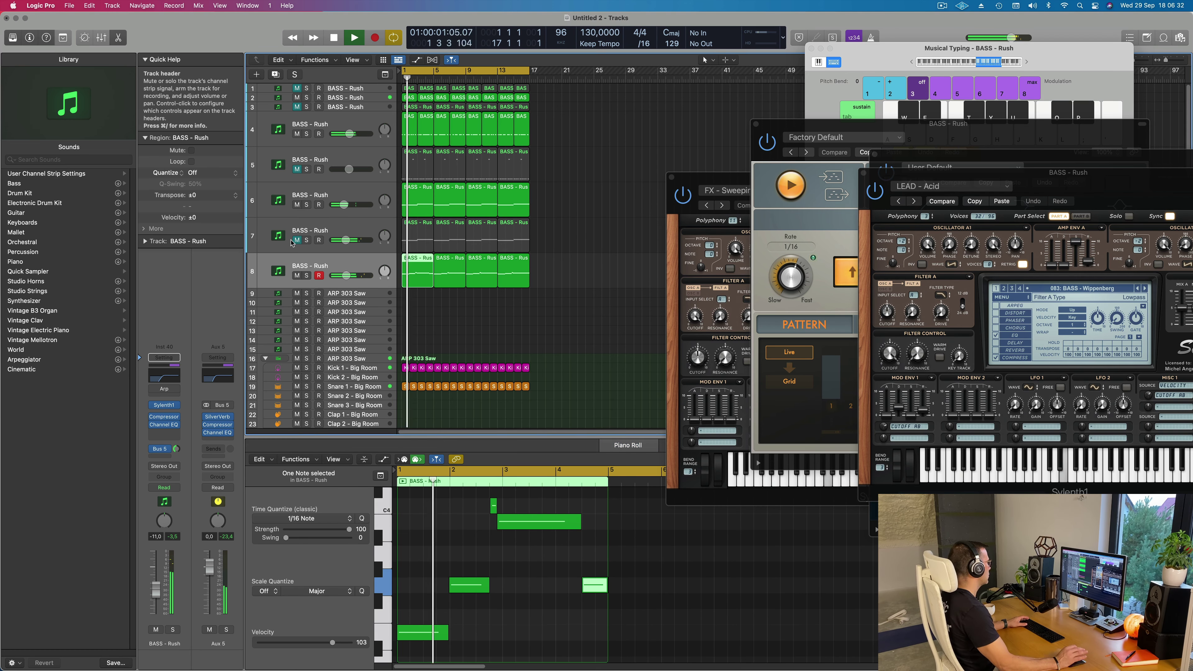
click(297, 240)
click(301, 250)
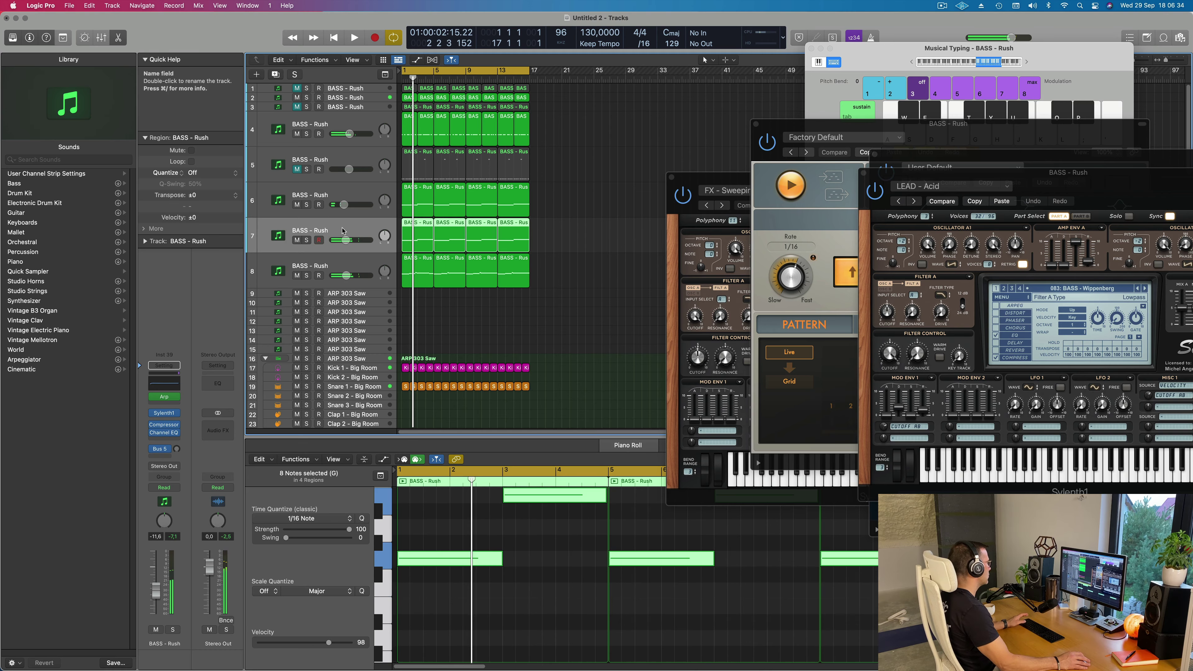
click(164, 414)
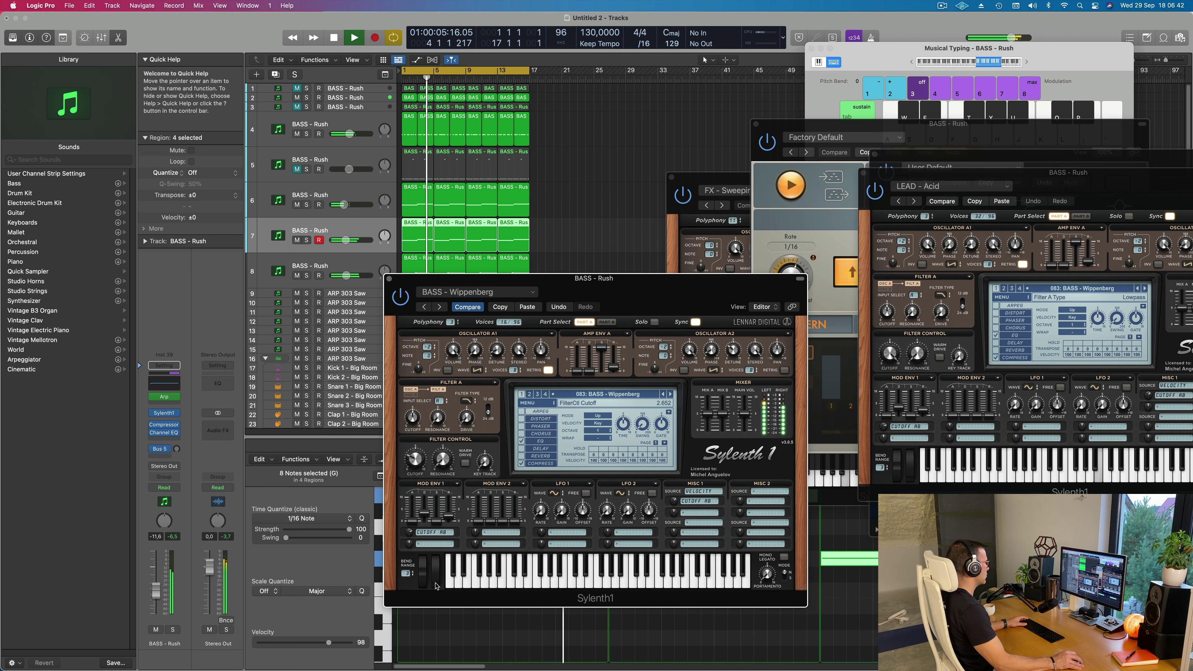
Close track 7's Sylenth1 window and solo track 4 briefly during playback to check its part.
click(389, 278)
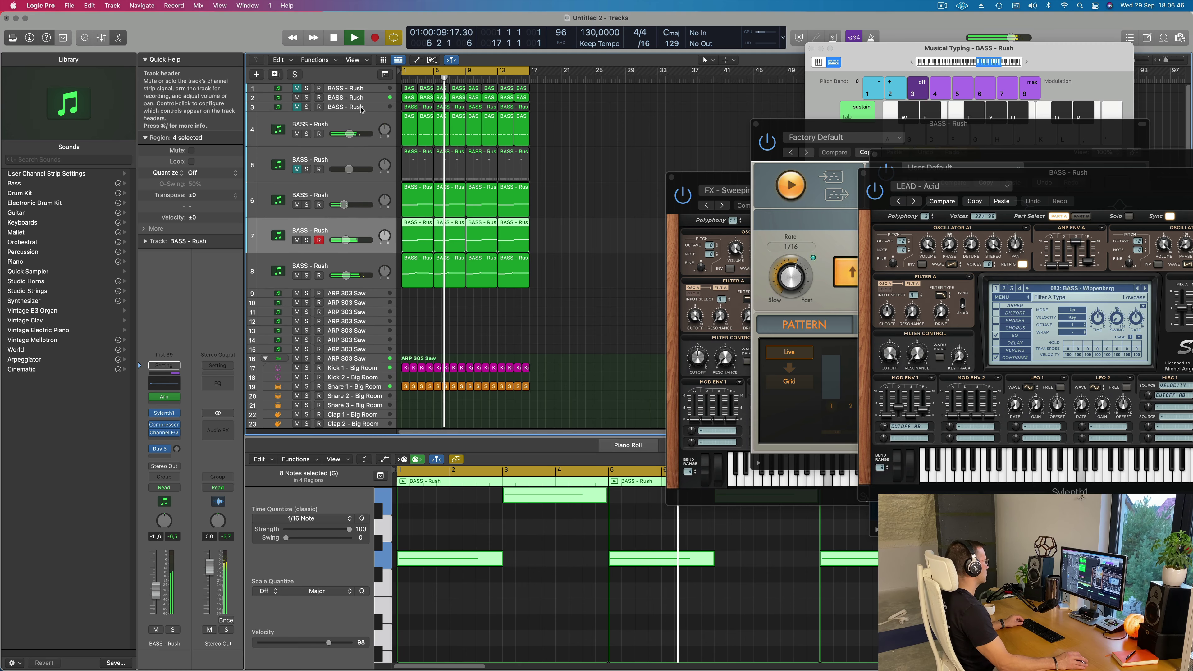
click(307, 134)
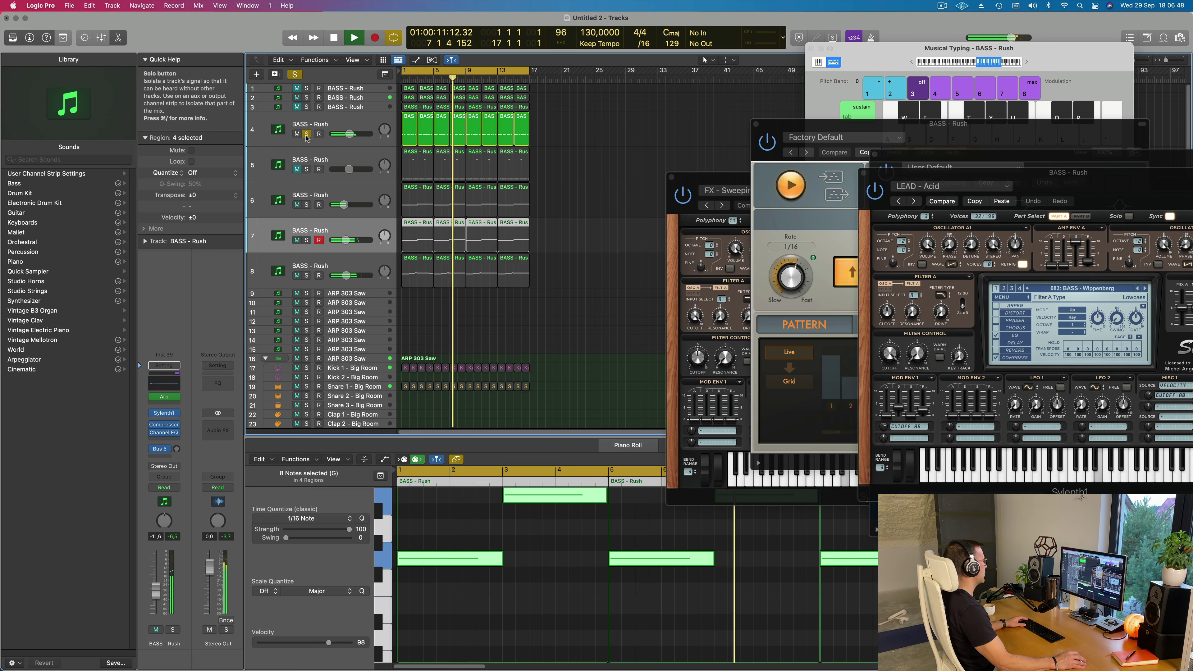
click(306, 134)
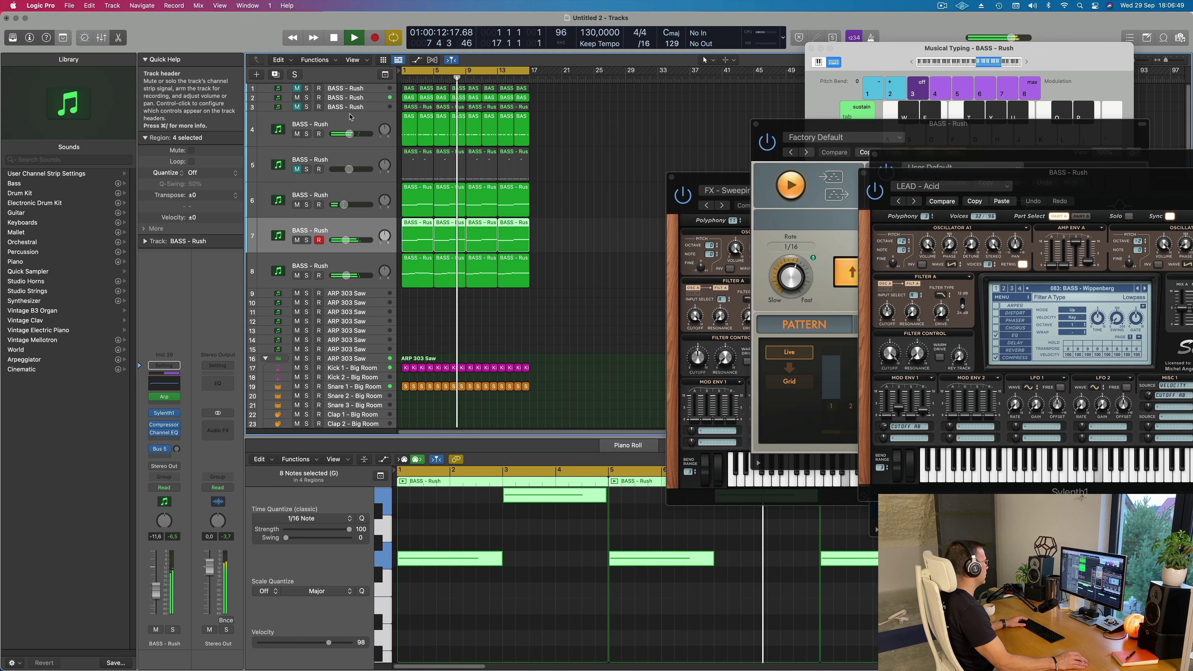
Solo track 2 briefly, set its volume to -4.1 dB and replay the arrangement from the beginning.
click(306, 97)
click(306, 97)
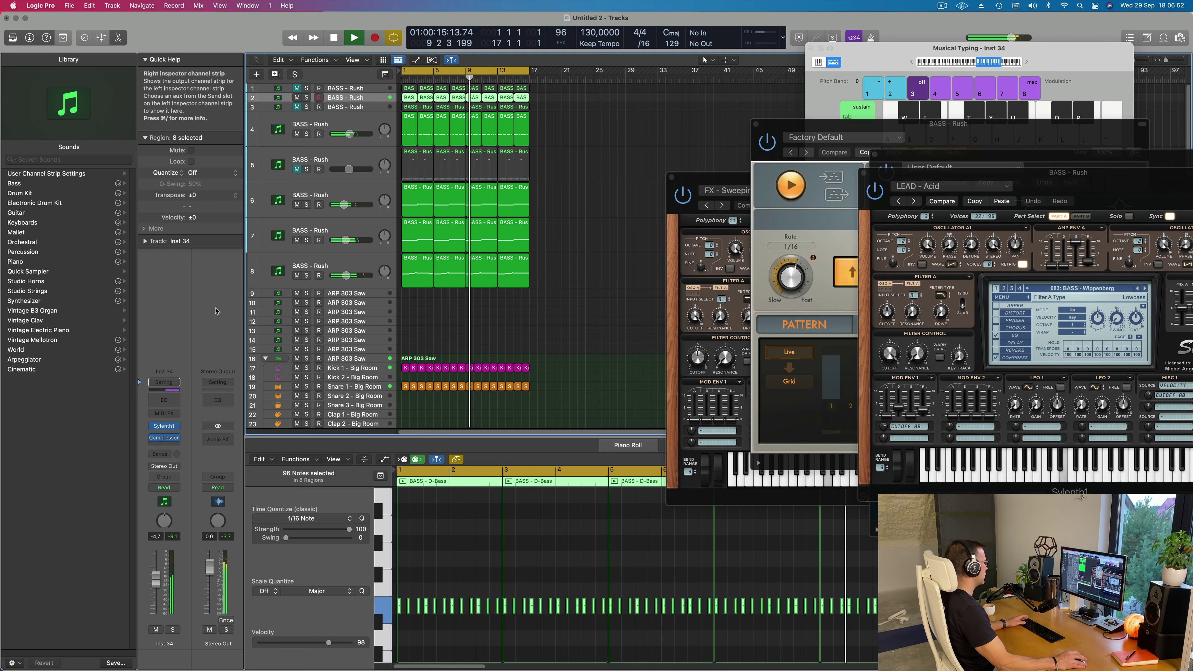
key(Return)
key(space)
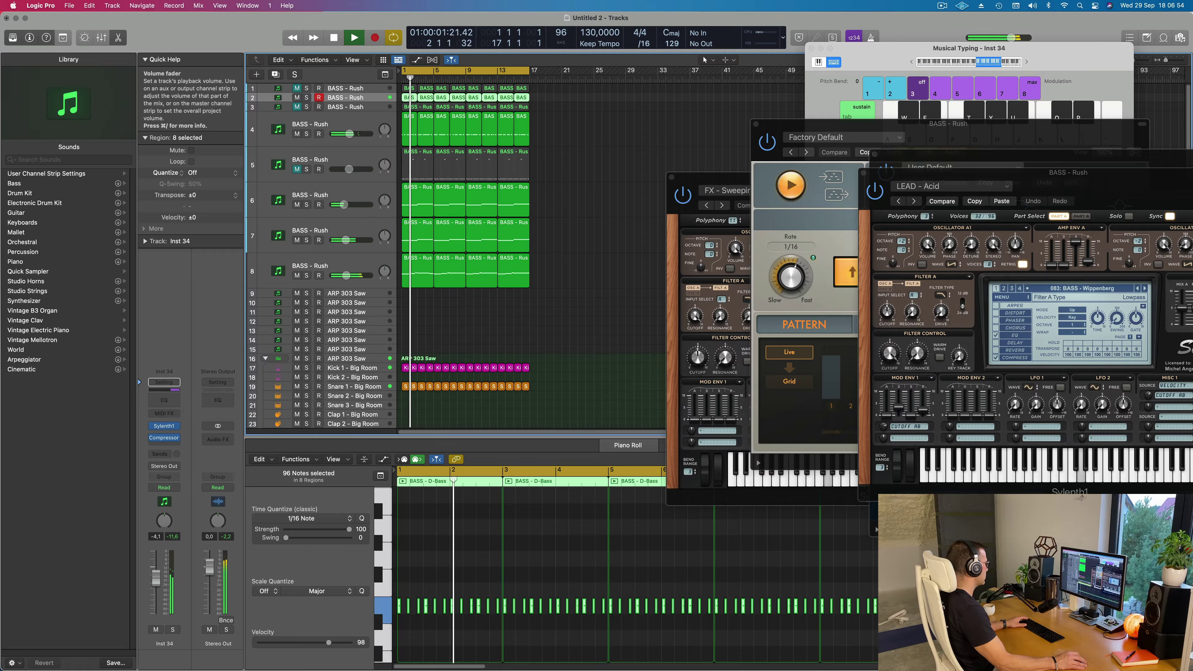
Duplicate track 8 as a new empty track with the same settings and open the new track's Sylenth1 instrument.
scroll(432, 376, right, 2)
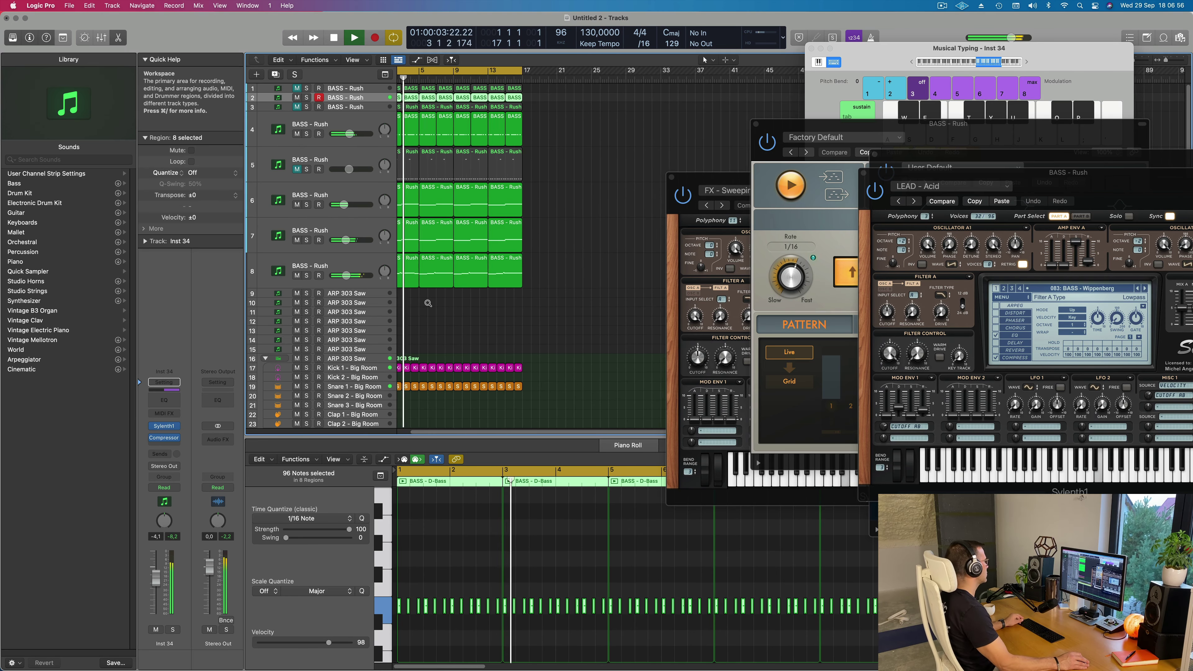
click(344, 269)
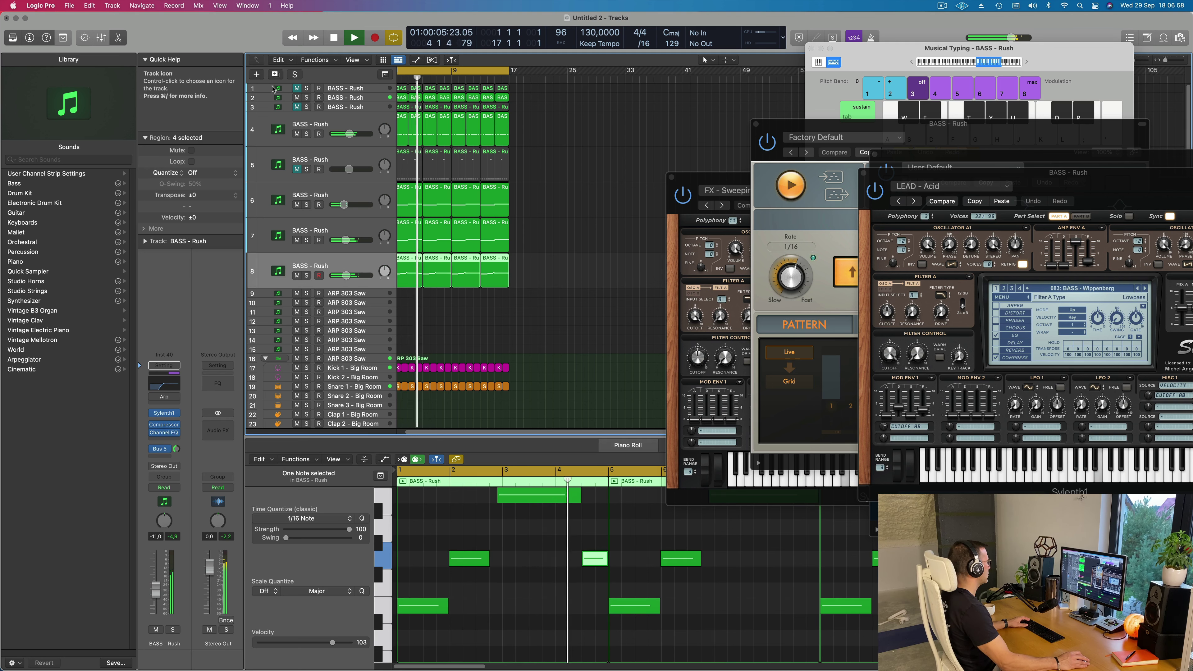
click(275, 76)
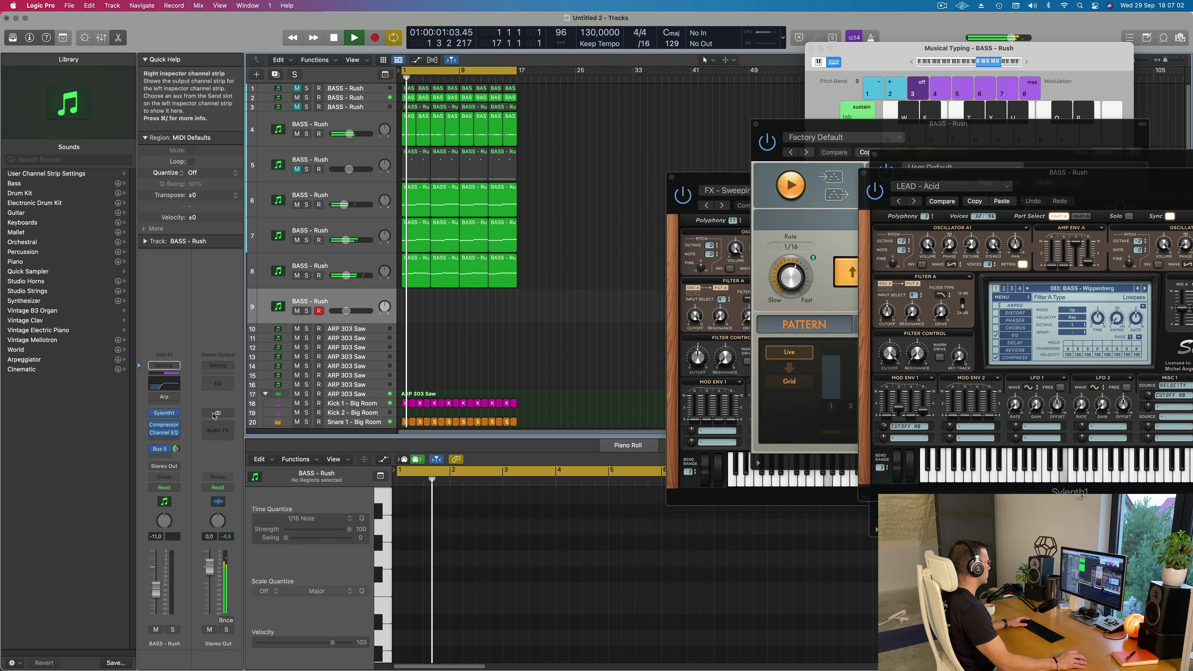
click(170, 413)
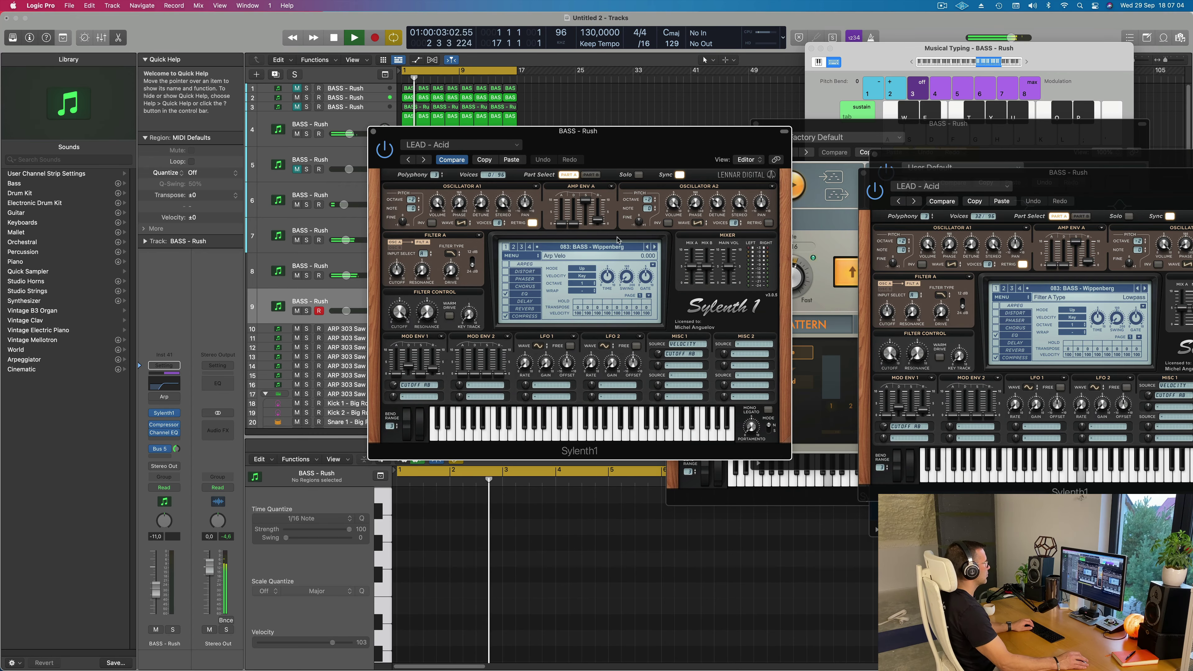
drag(667, 147, 646, 148)
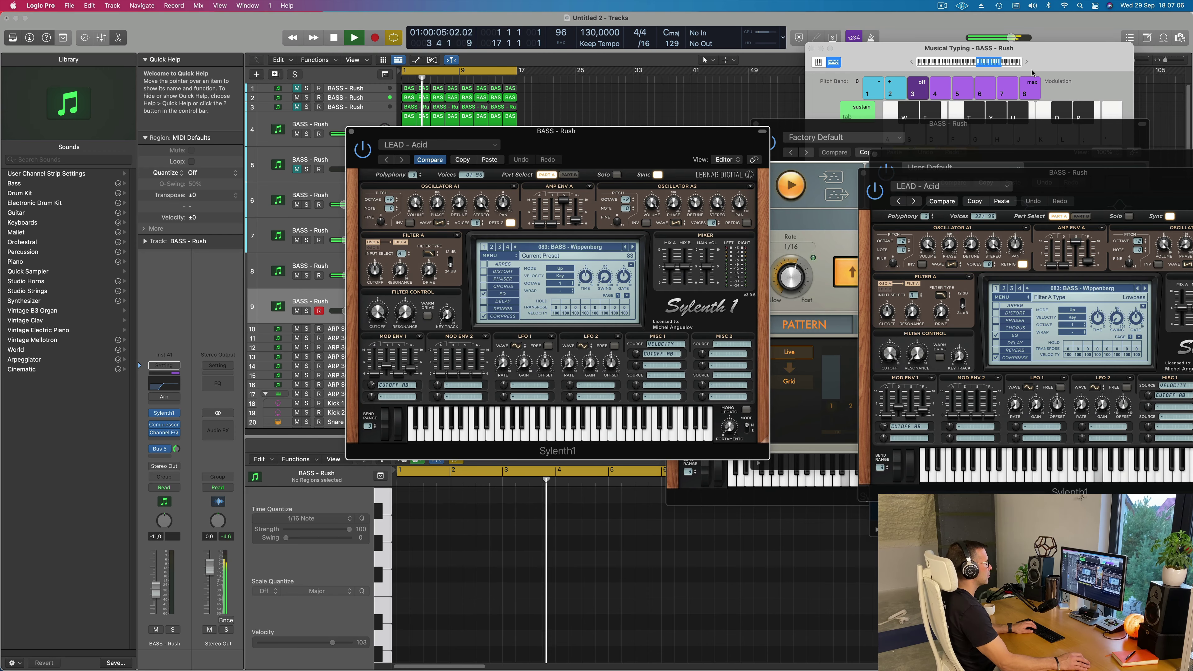
Audition notes on track 9 with the current sound and step back through the presets BASS - Wide Boy and BASS - Voc Bass.
key(l)
key(k)
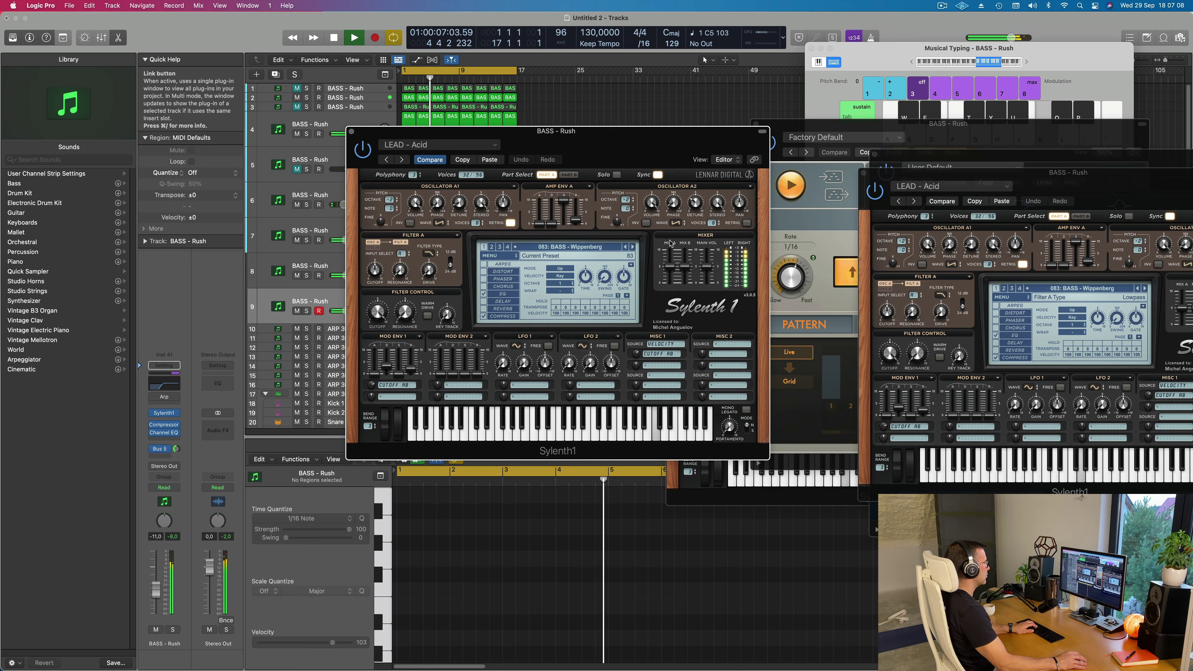
key(j)
key(k)
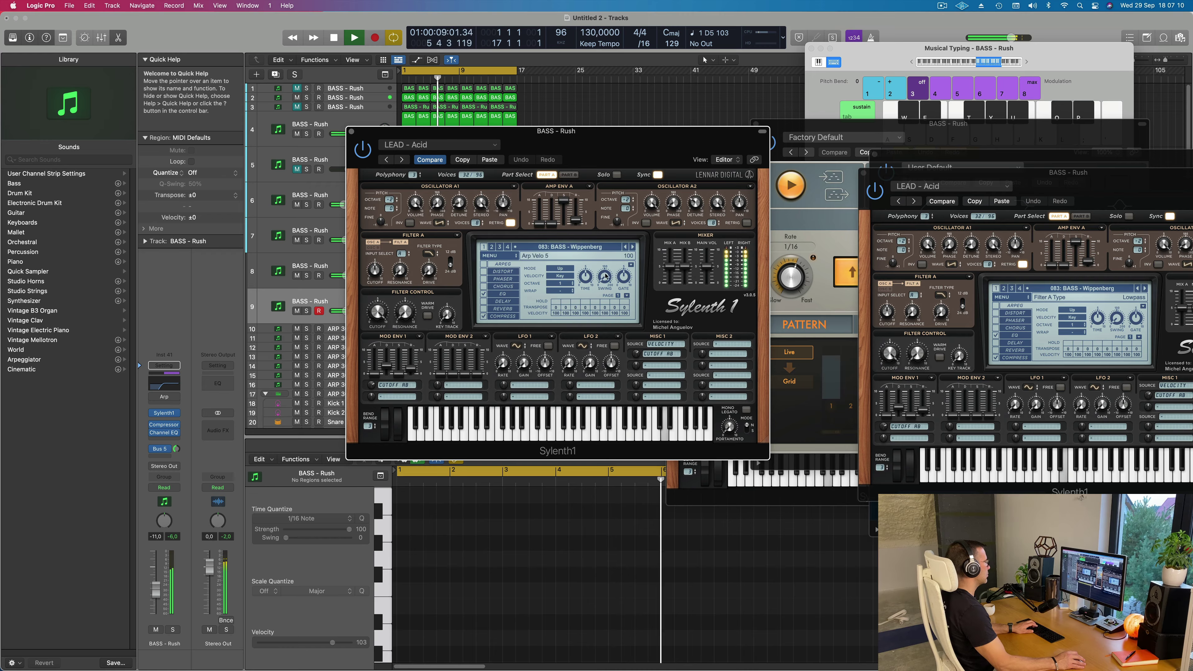
click(626, 247)
key(k)
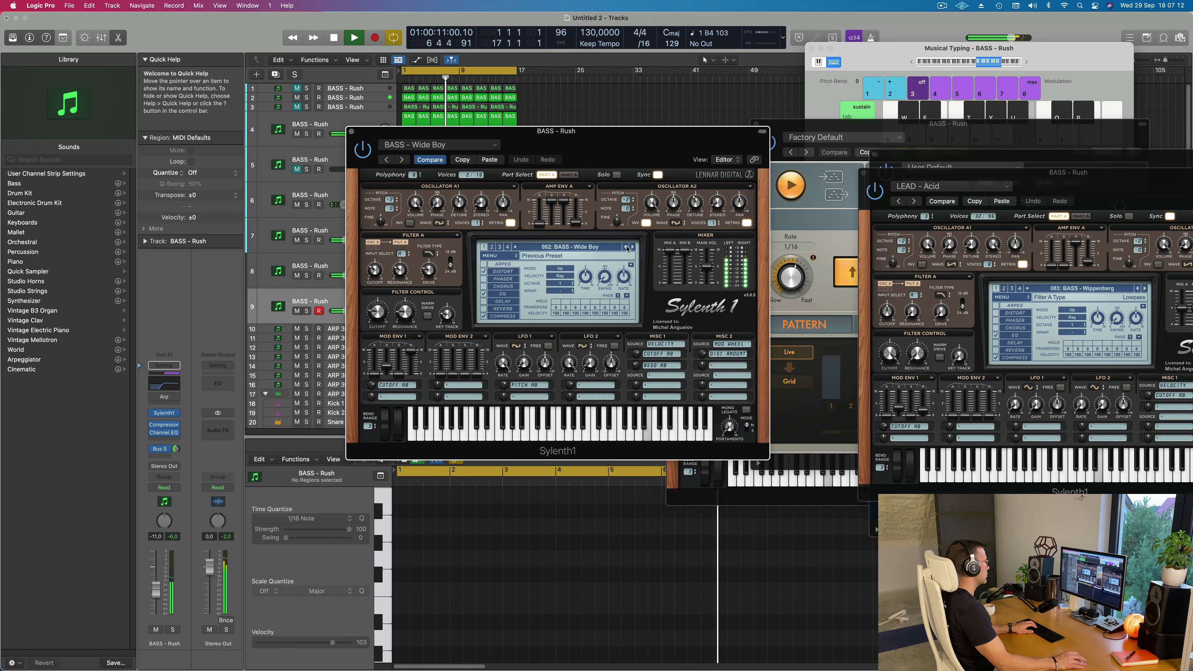
click(626, 247)
Load the LEAD - Bad Ass Saw preset on track 9 after trying the Altra leads, and set the track's volume to -13.6 dB.
click(573, 249)
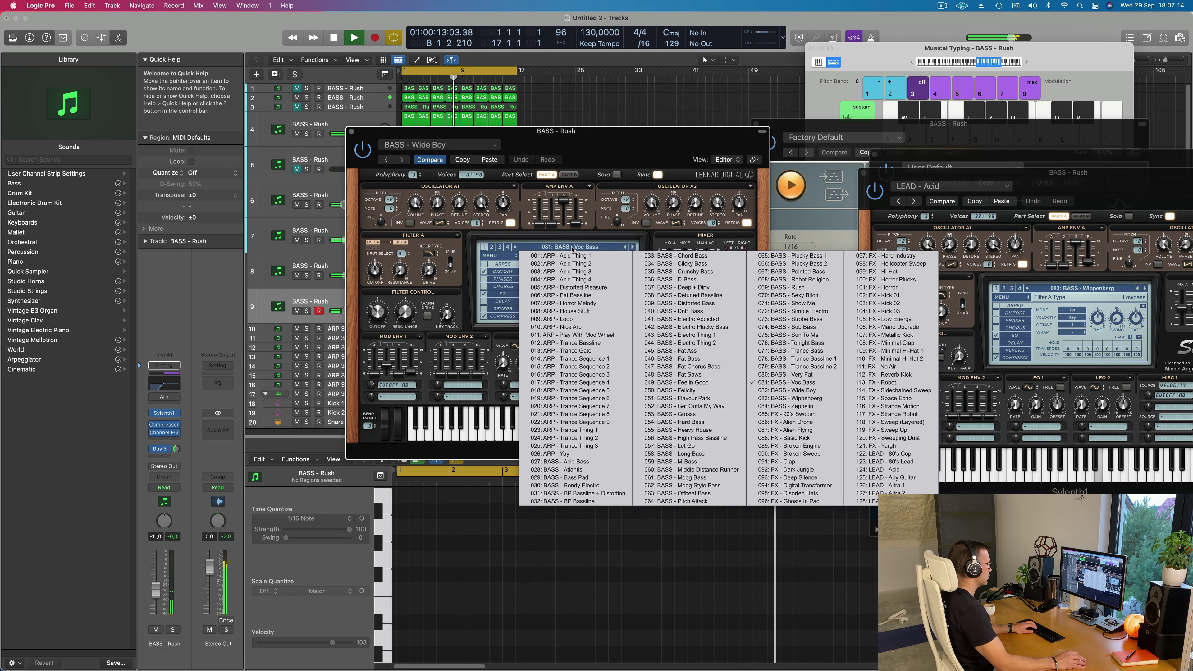
click(902, 477)
click(633, 247)
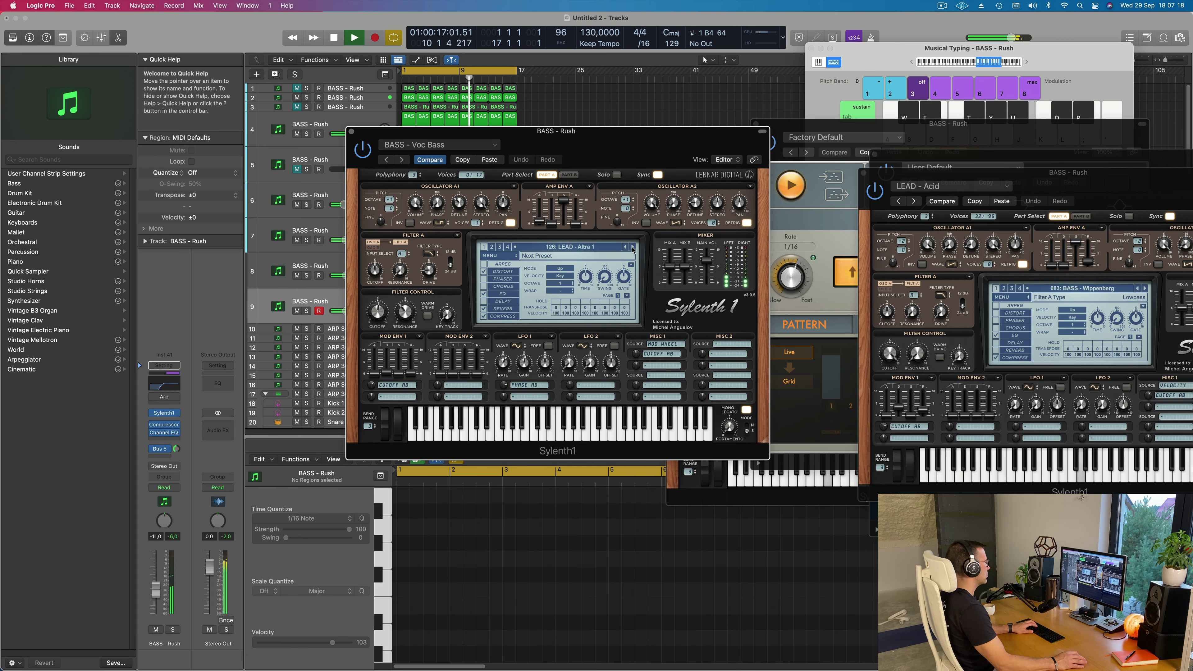
click(632, 247)
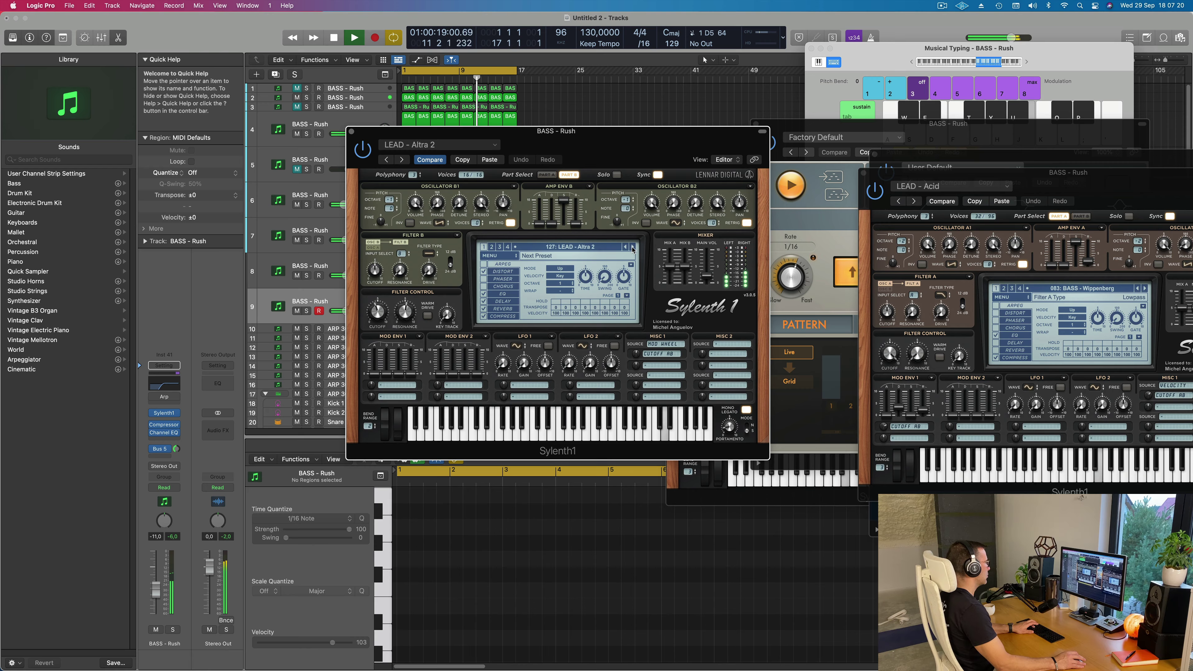
click(633, 248)
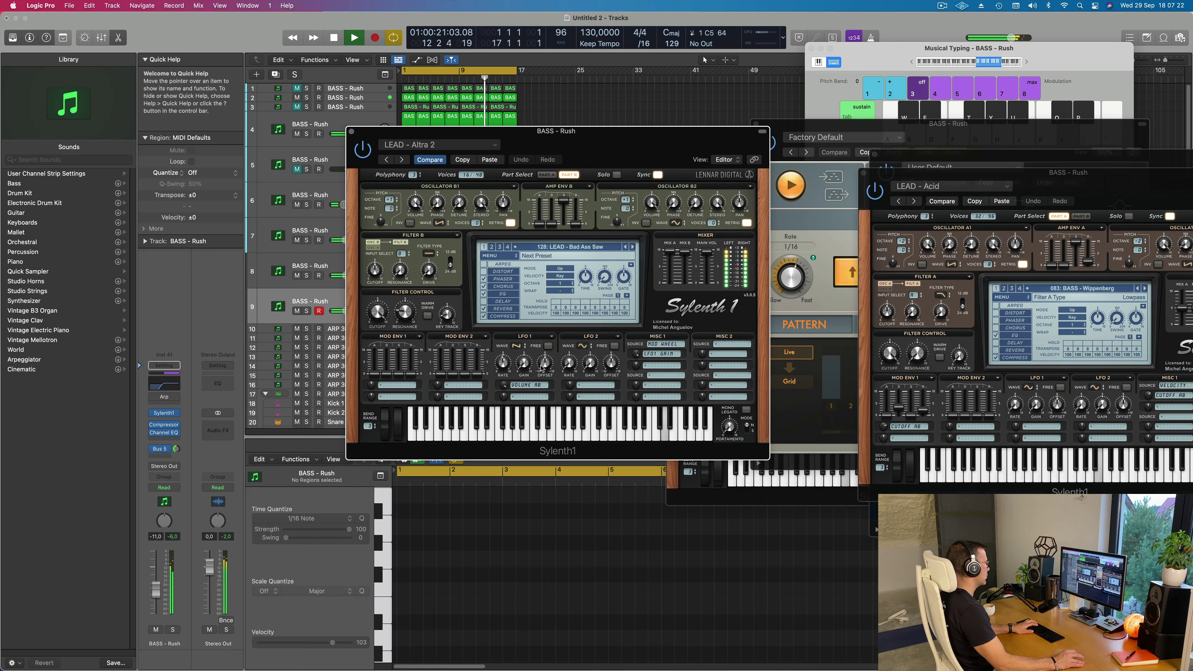
drag(156, 593, 157, 600)
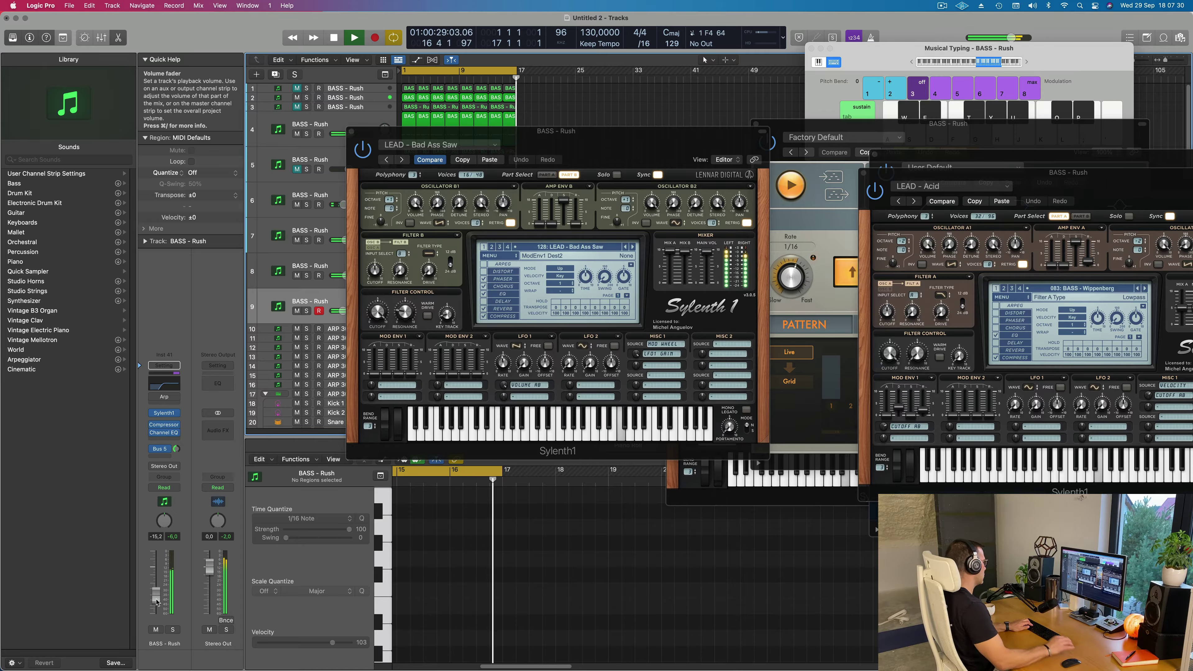
drag(156, 598, 157, 596)
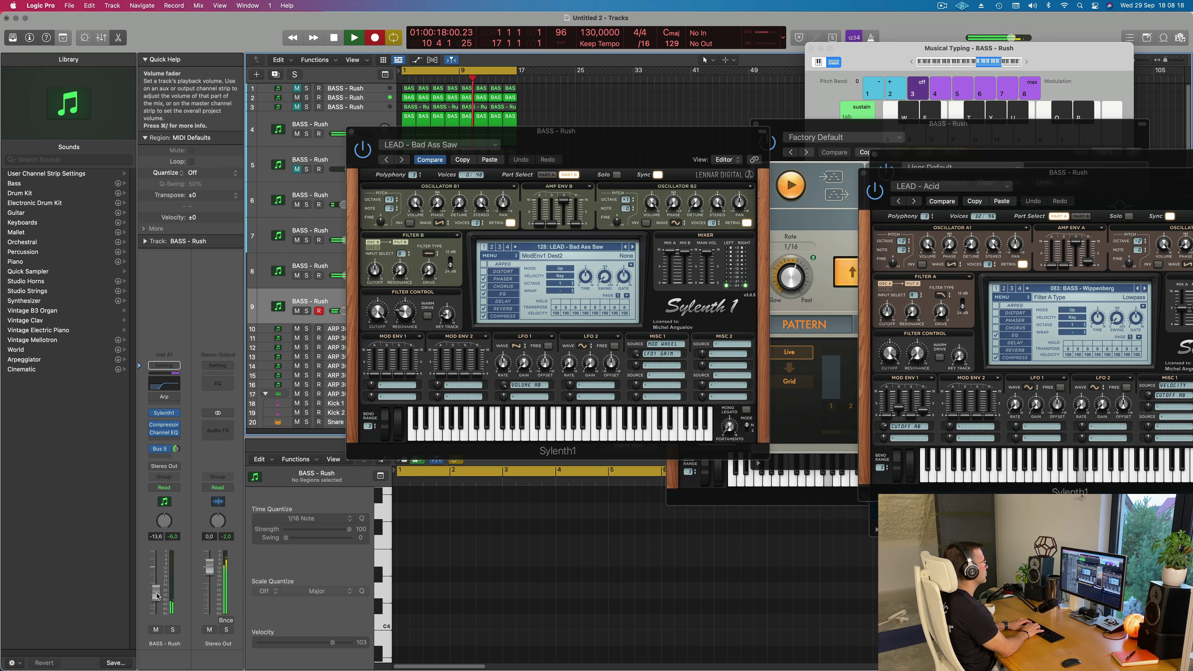
Record a four-bar pattern of short repeated E4 notes with D5 and C5 accents on track 9, and play it back.
key(space)
key(r)
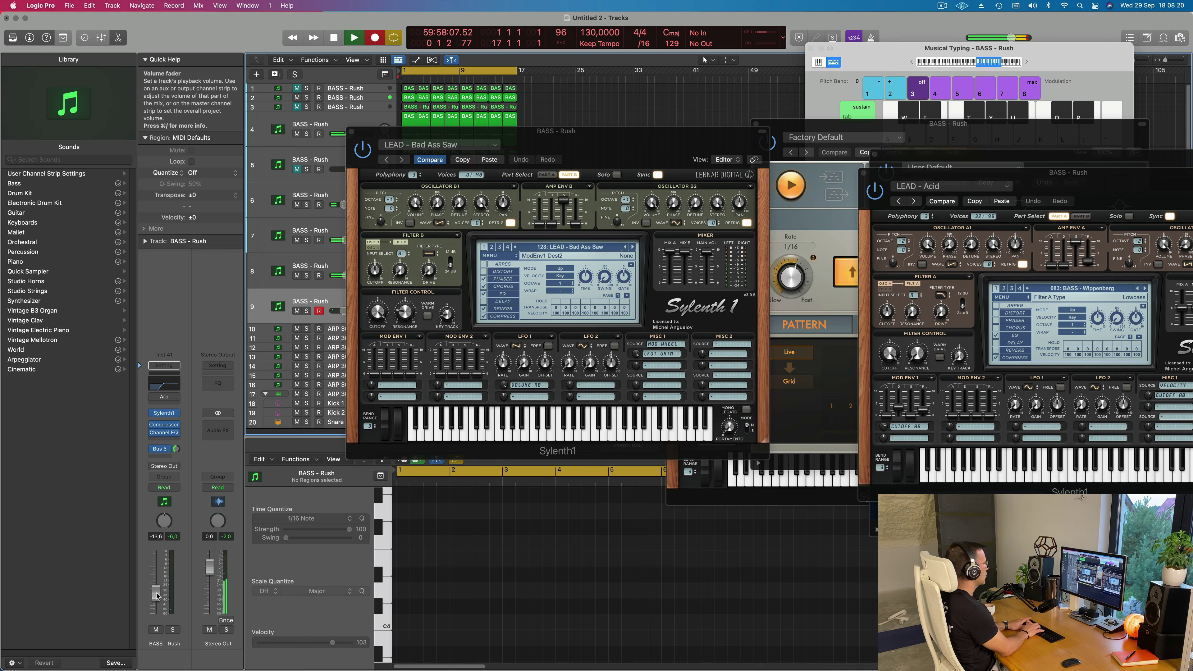
key(d)
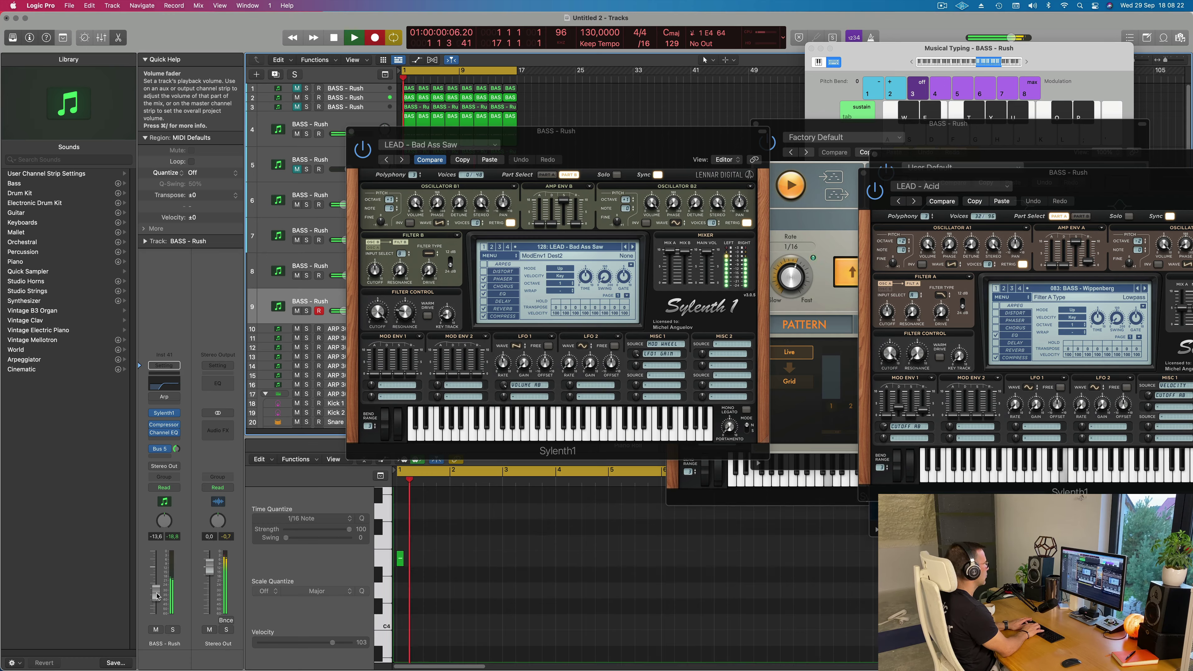
key(d)
key(d)
key(d)
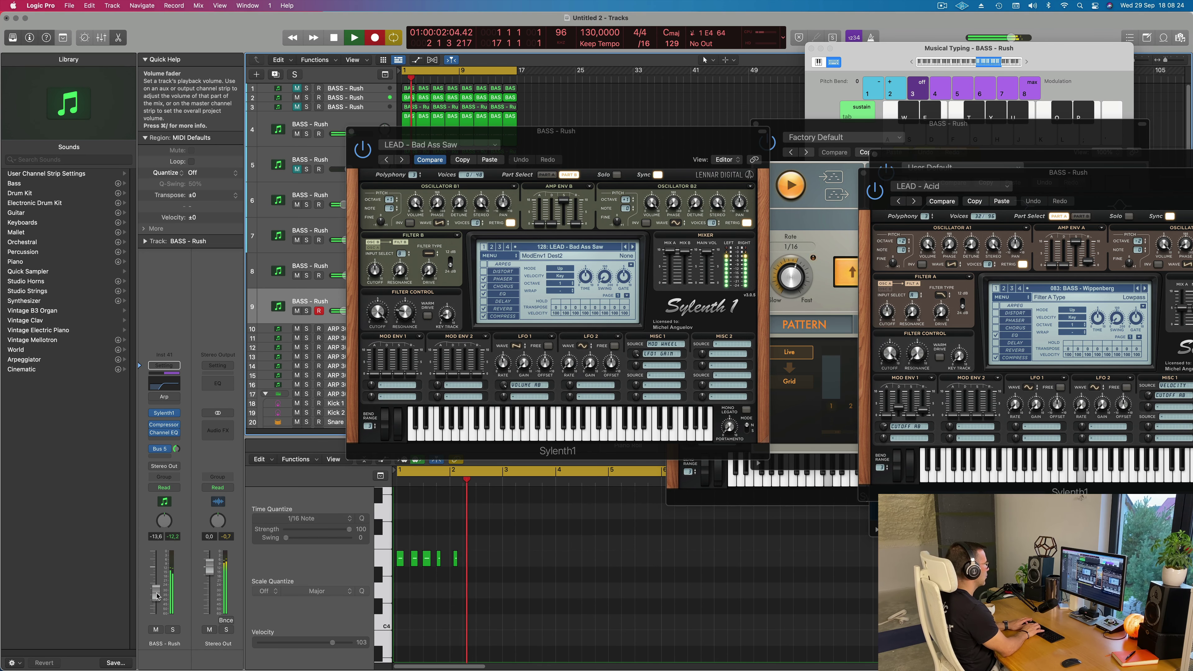
key(d)
key(d)
key(d)
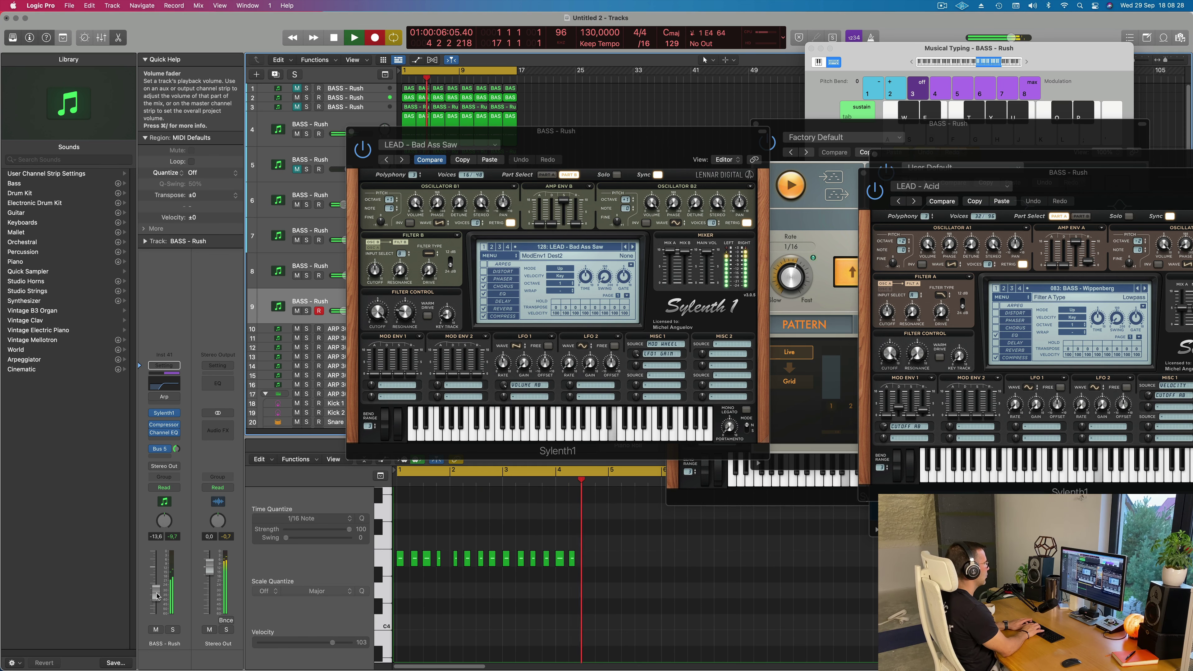
key(space)
key(space)
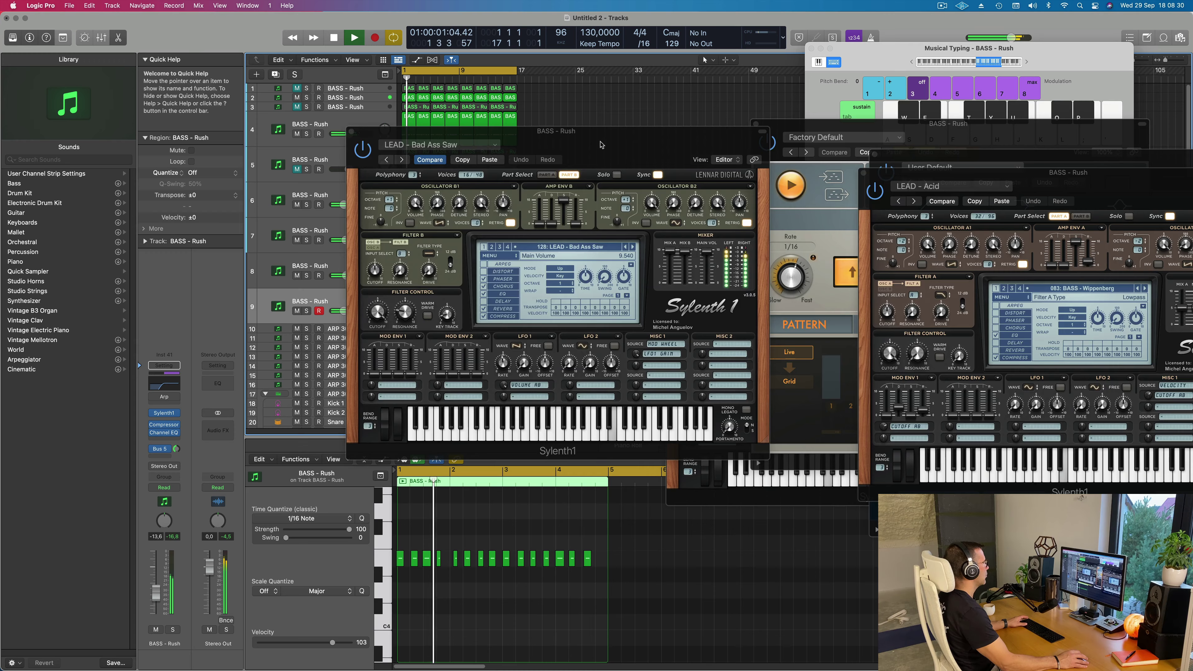
Move the Sylenth1 window aside and fit all notes of track 9's recorded region in the Piano Roll.
drag(601, 145, 1134, 116)
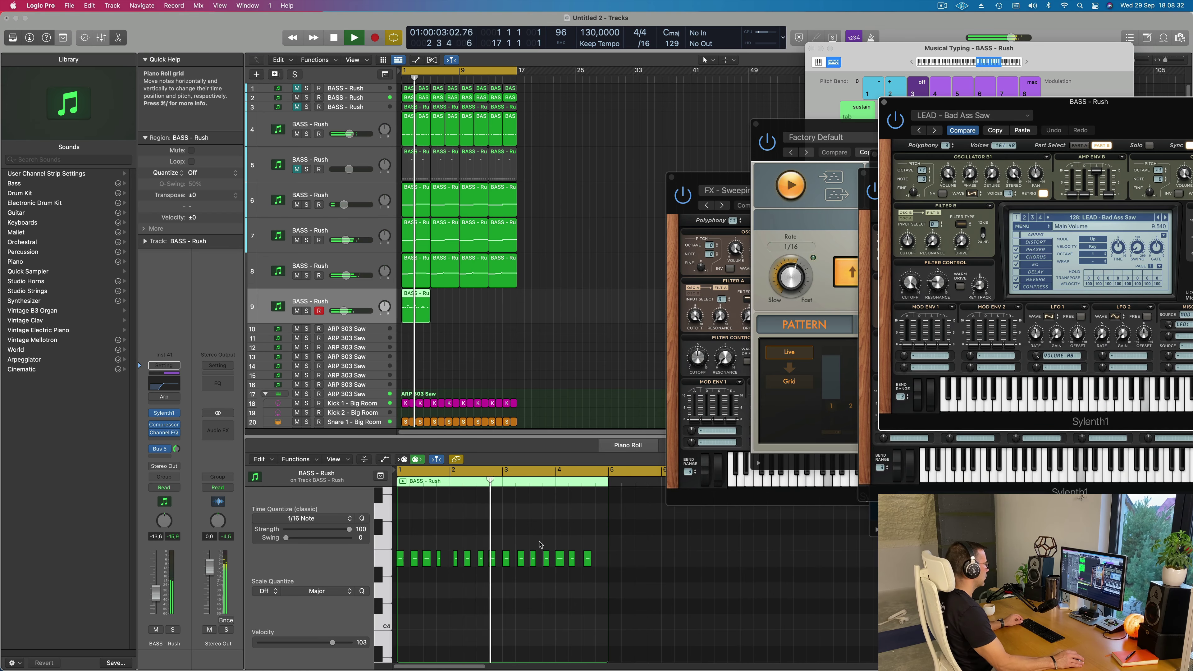
key(super+Right)
key(super+Right)
key(super+Right)
key(super+Right)
key(super+Up)
key(super+Up)
key(super+Up)
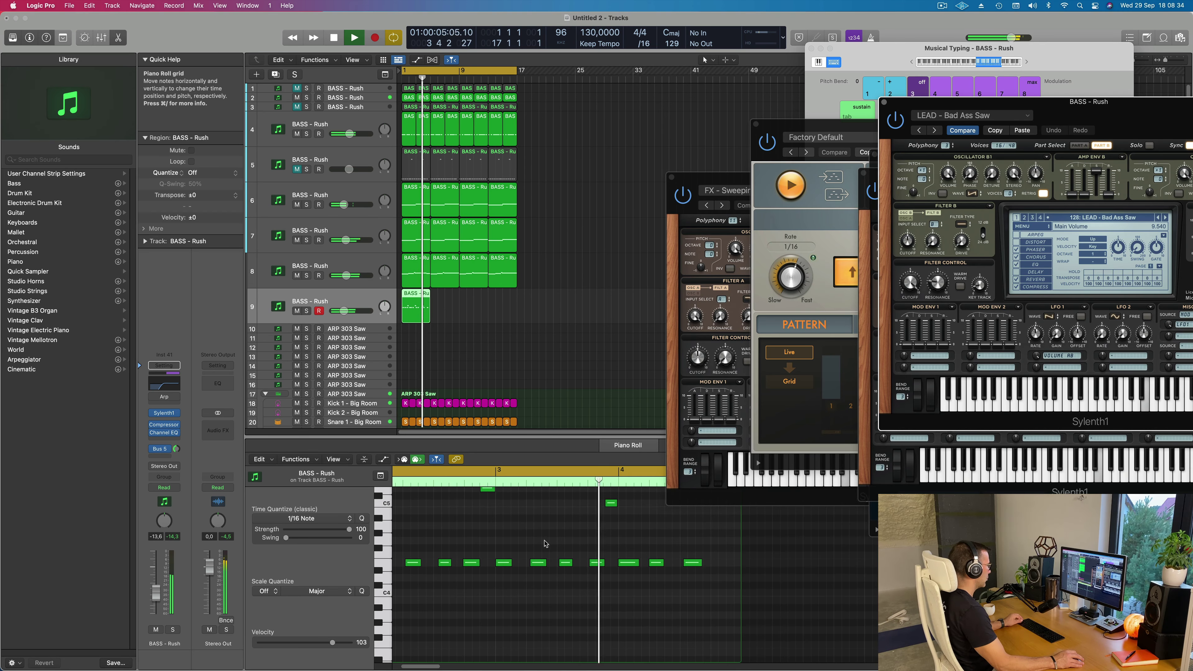
key(super+Left)
scroll(553, 543, left, 2)
key(super+Left)
key(super+Left)
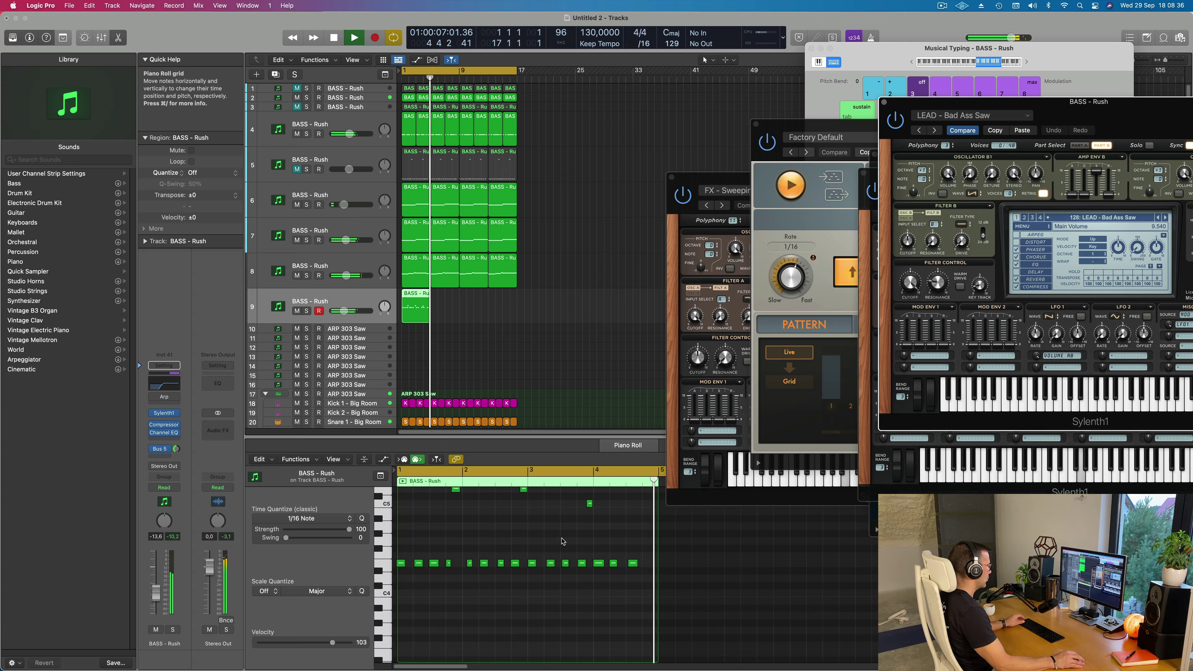
scroll(563, 542, up, 2)
Try moving the second D5 note later, and quantize all notes in track 9's region to 1/16 notes.
click(524, 517)
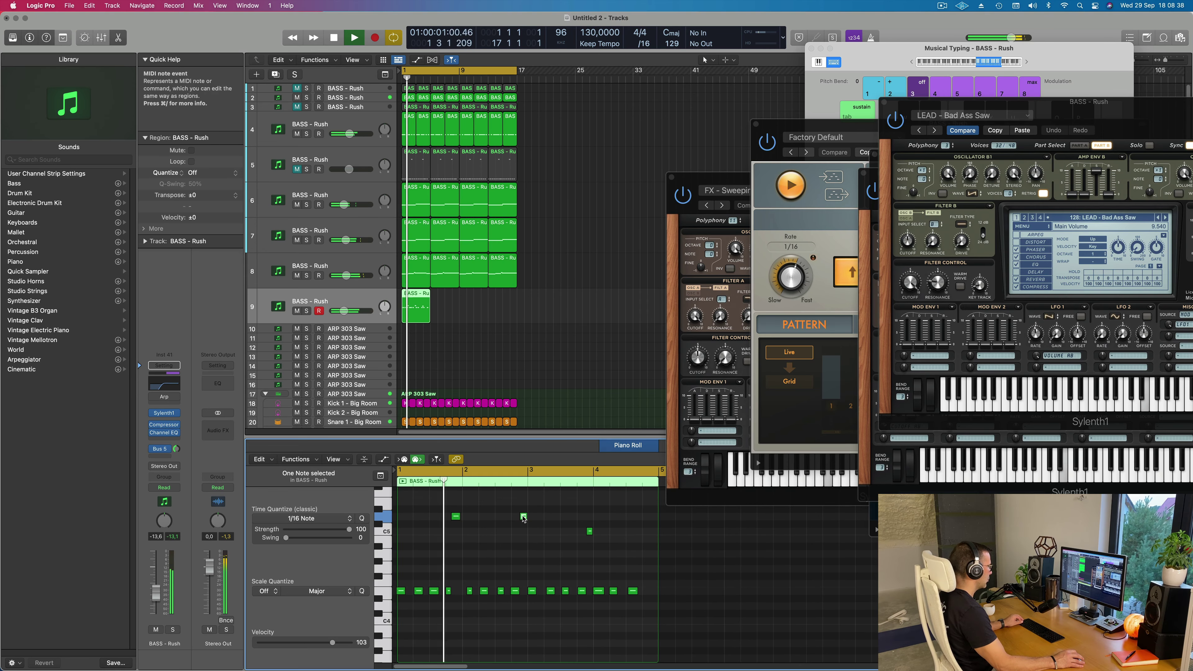
drag(536, 518, 577, 518)
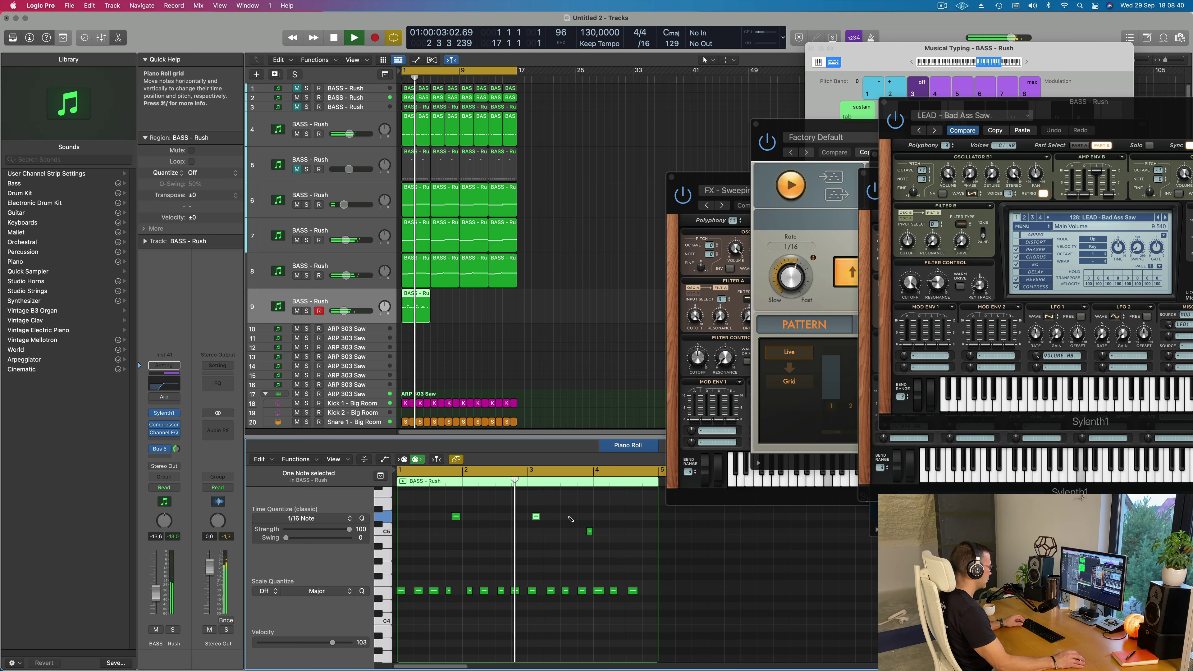
key(super+a)
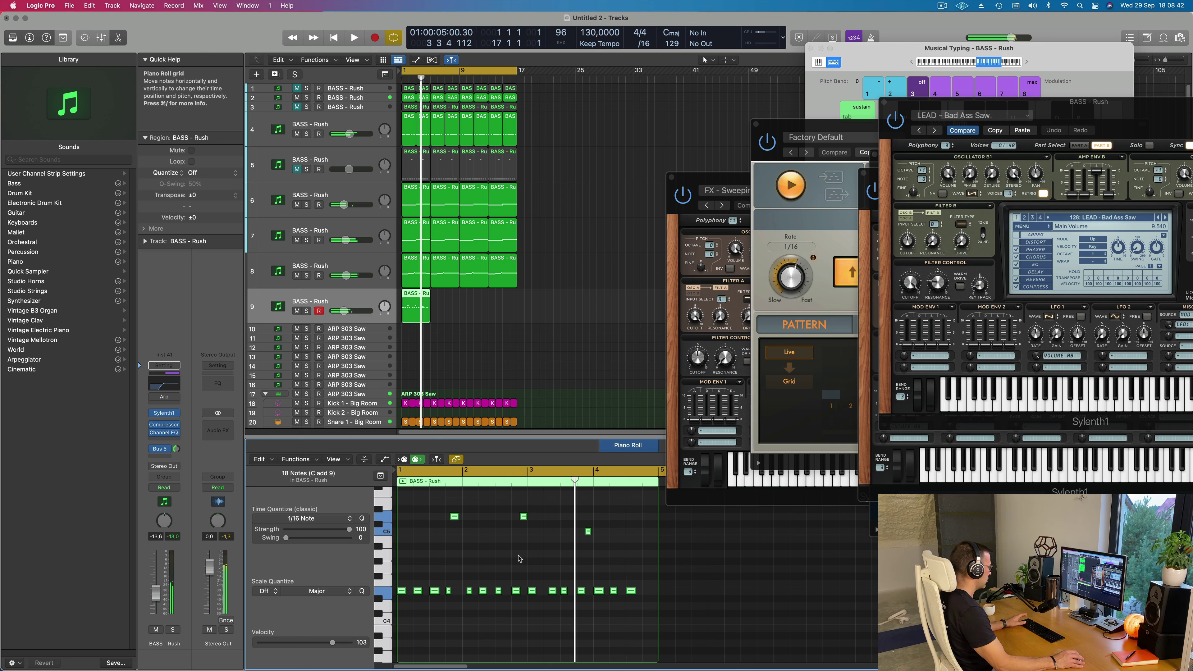
Move the first D5 note and the fourth E4 note in track 9's region one sixteenth later.
scroll(521, 553, up, 2)
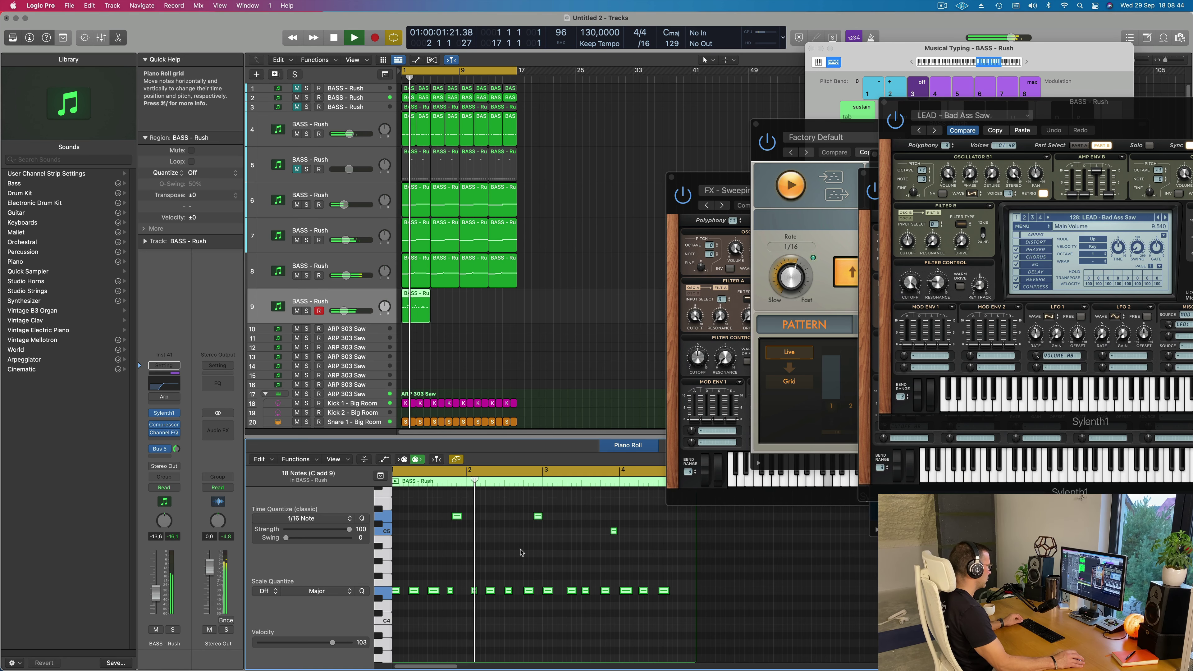
scroll(462, 584, up, 3)
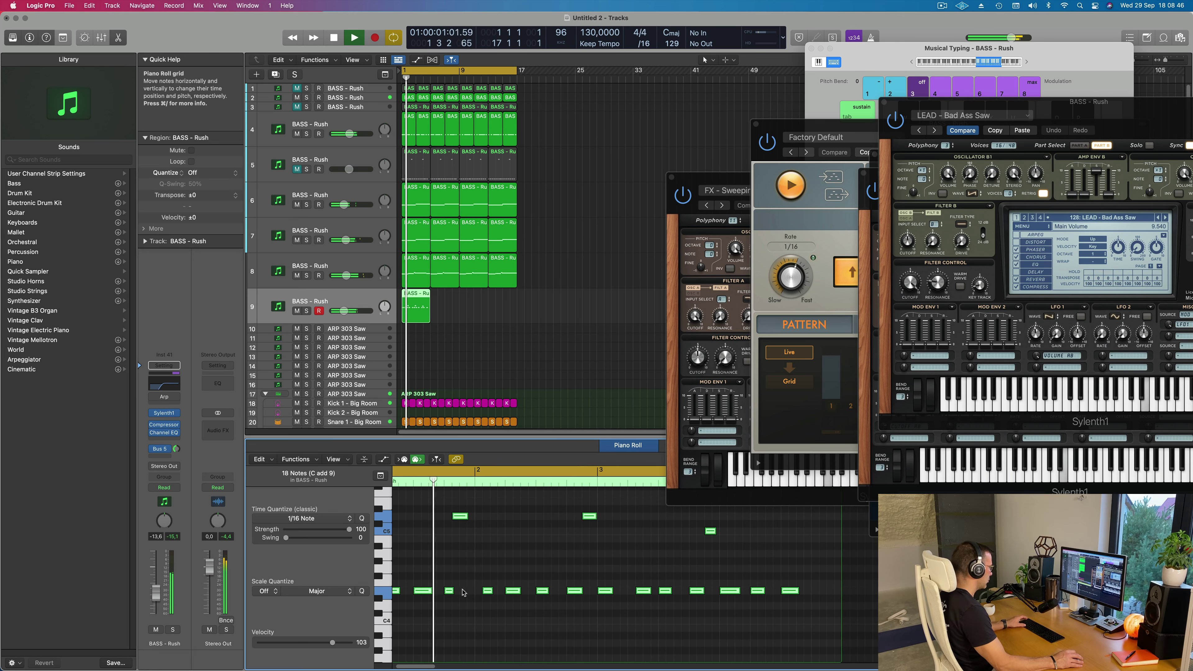
key(space)
key(space)
click(476, 579)
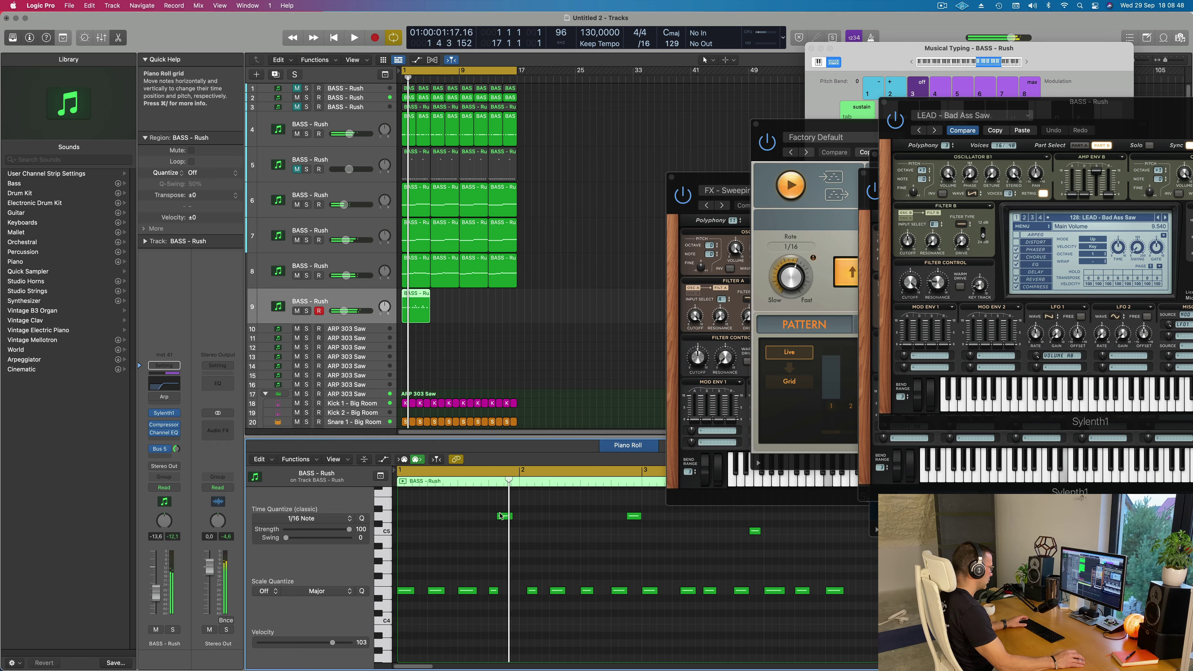
drag(506, 520, 512, 519)
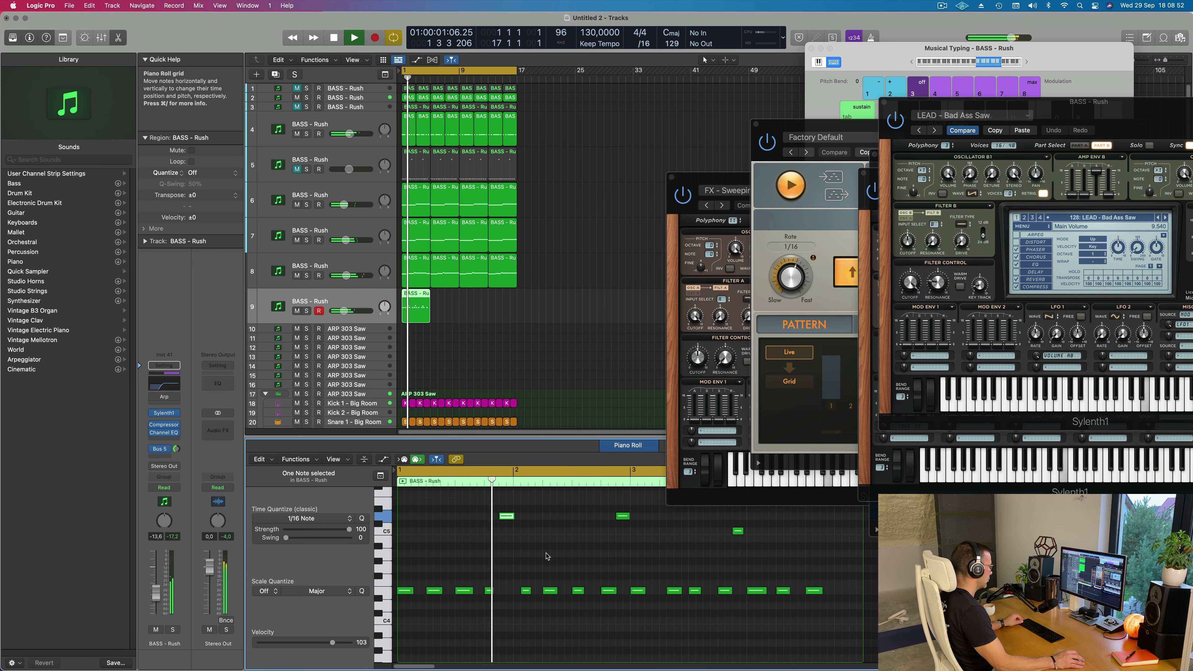
scroll(513, 569, left, 2)
drag(473, 593, 480, 591)
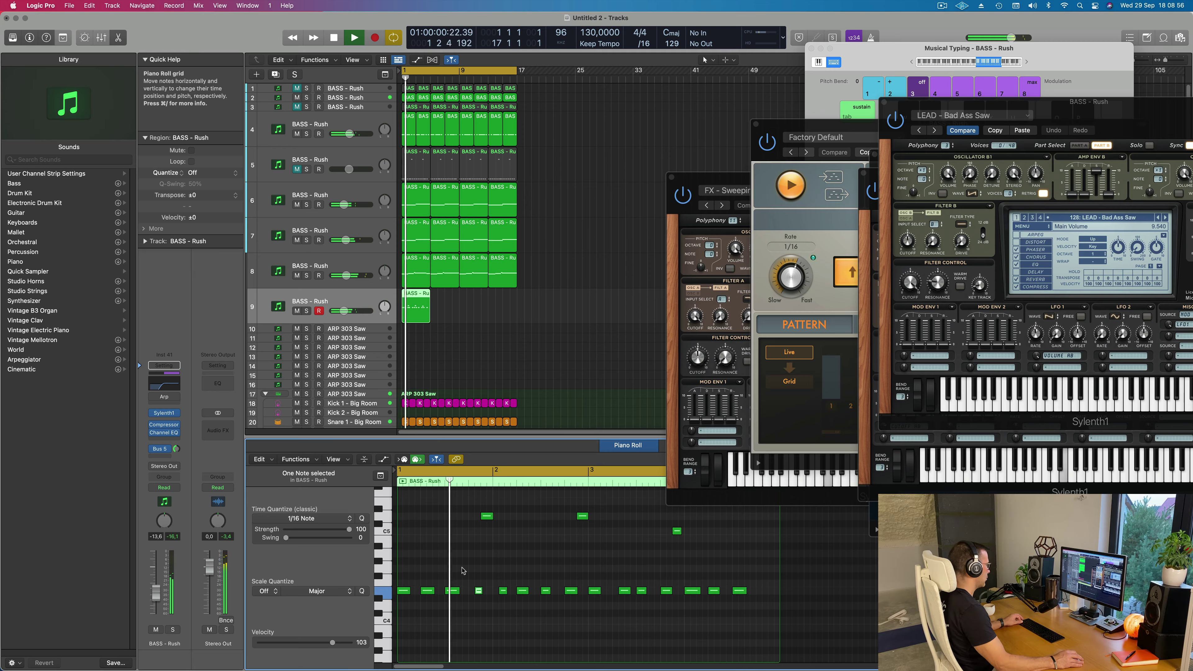
Add a D5 note at the end of bar 4 in track 9's region by copying the second D5 note.
scroll(541, 569, up, 1)
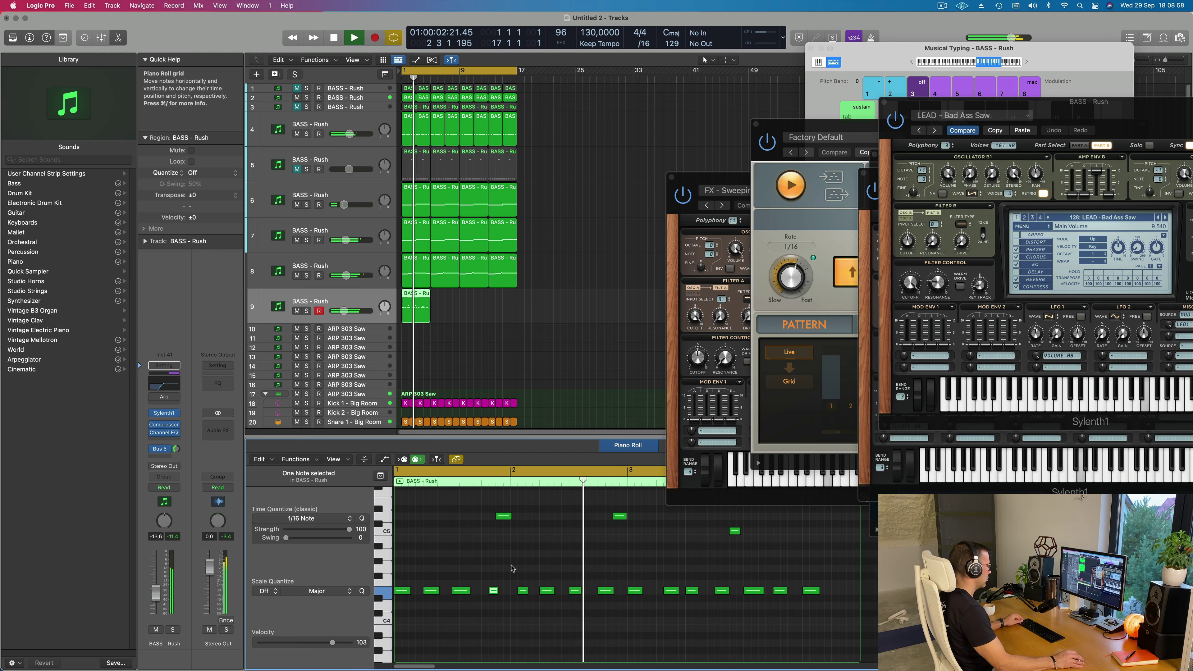
scroll(541, 569, down, 2)
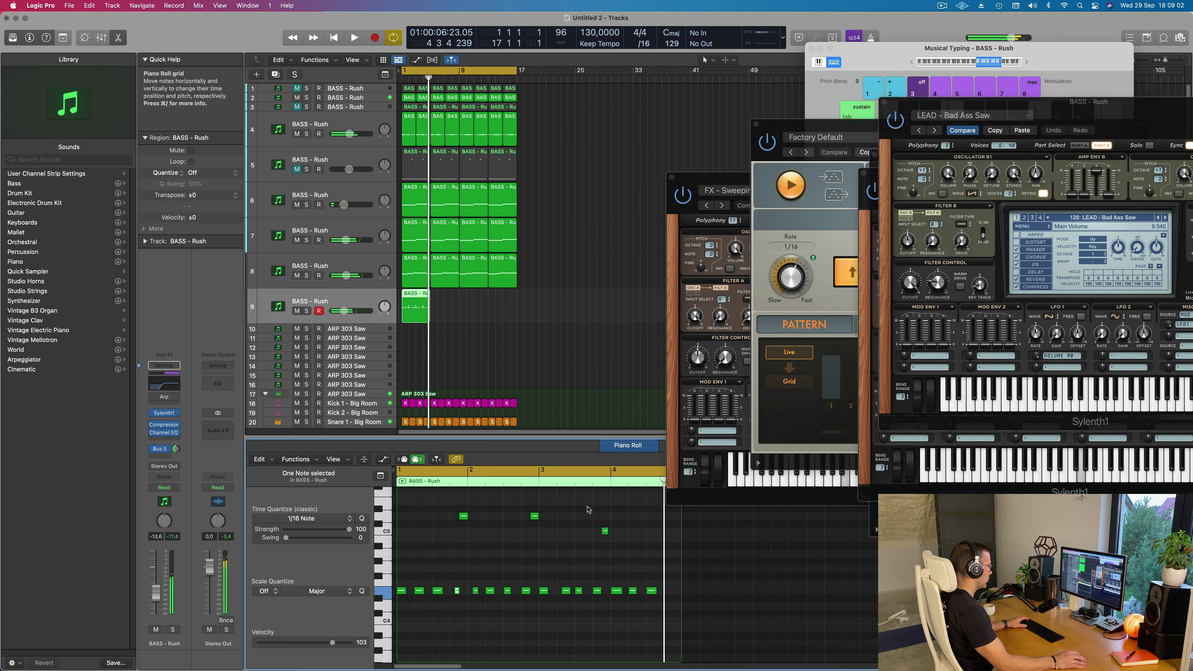
drag(534, 519, 677, 518)
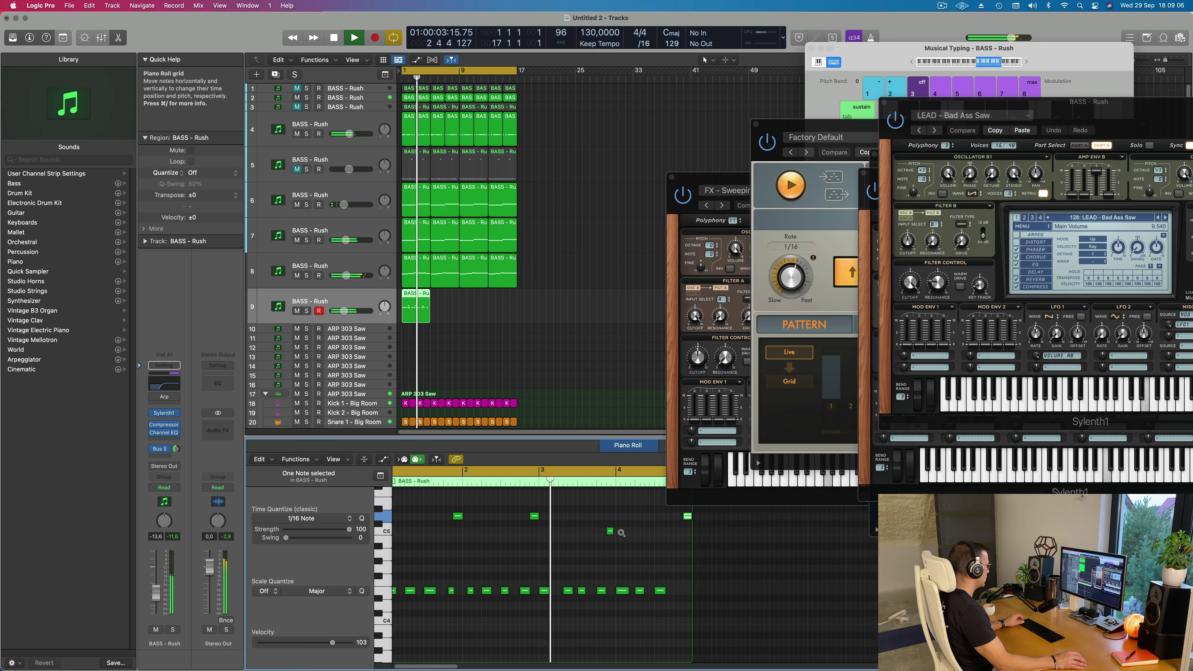
scroll(617, 538, up, 2)
scroll(606, 539, down, 1)
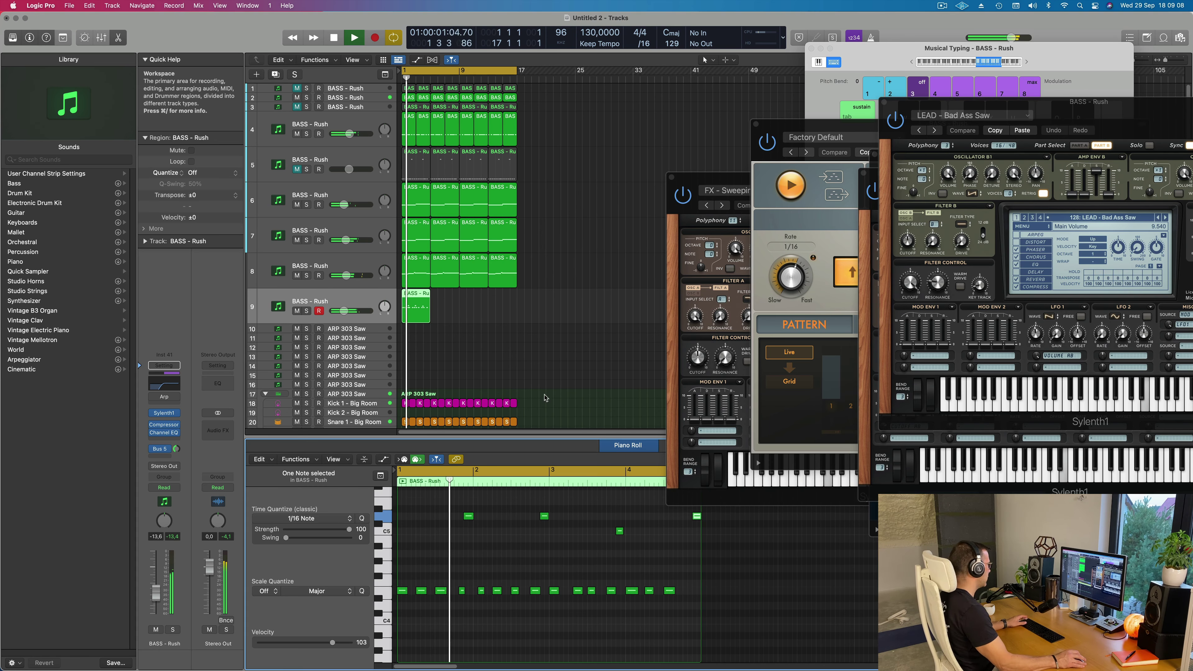
Repeat track 9's four-bar region until it fills bars 1 to 16, and play the arrangement from the start.
key(super+r)
key(super+r)
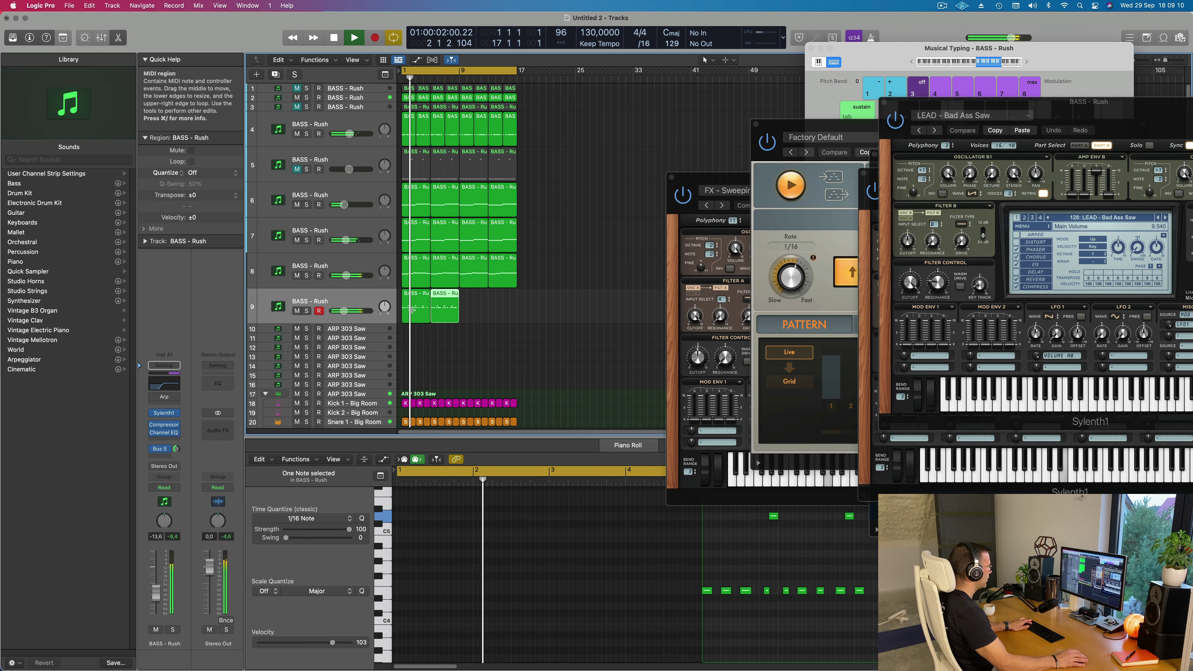
click(613, 297)
key(super+Left)
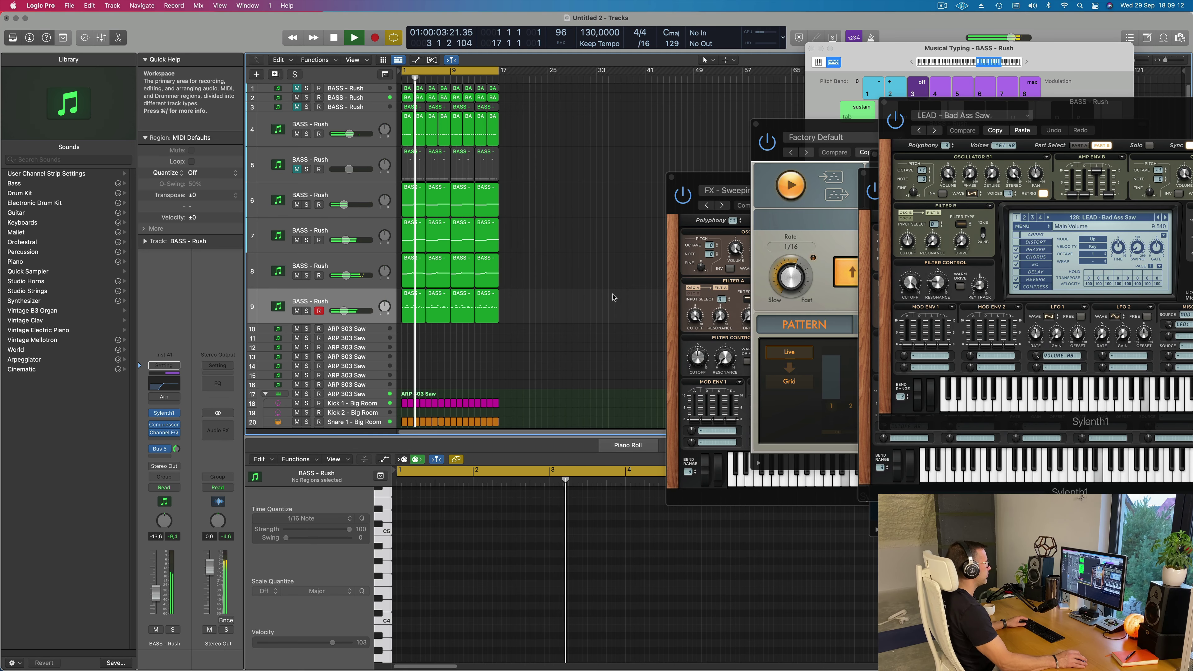
key(space)
click(292, 305)
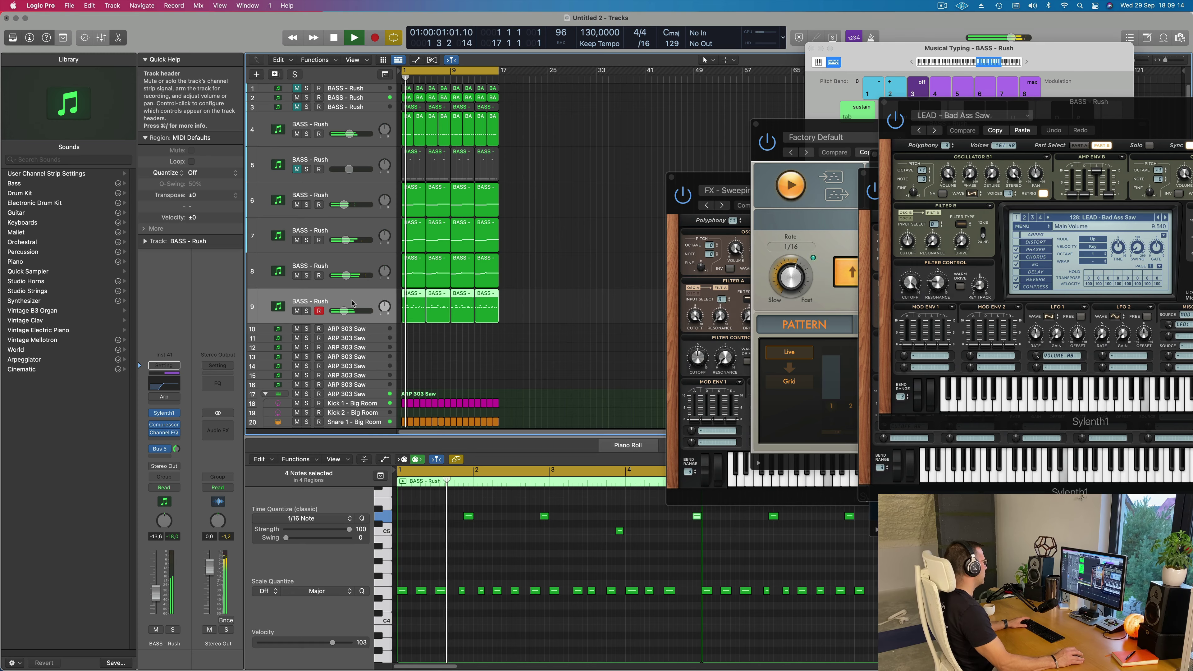
key(space)
key(space)
Set track 9's Channel EQ to a 274 Hz low cut and a +2.7 dB high shelf at 3300 Hz.
click(155, 389)
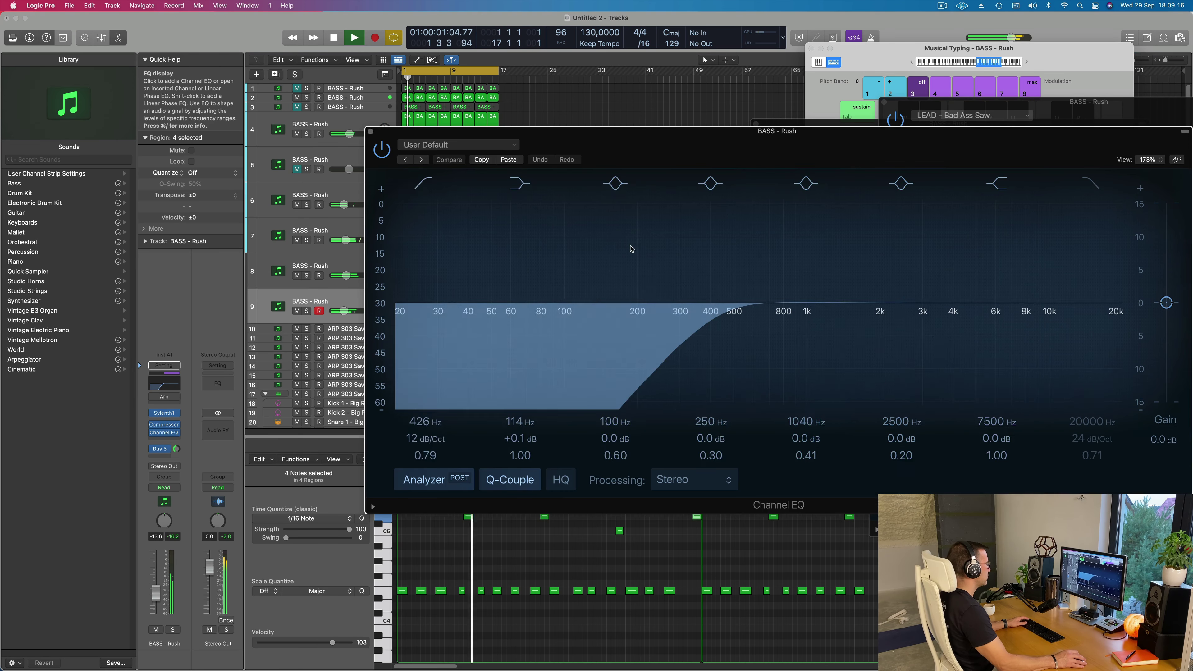
drag(691, 316, 644, 316)
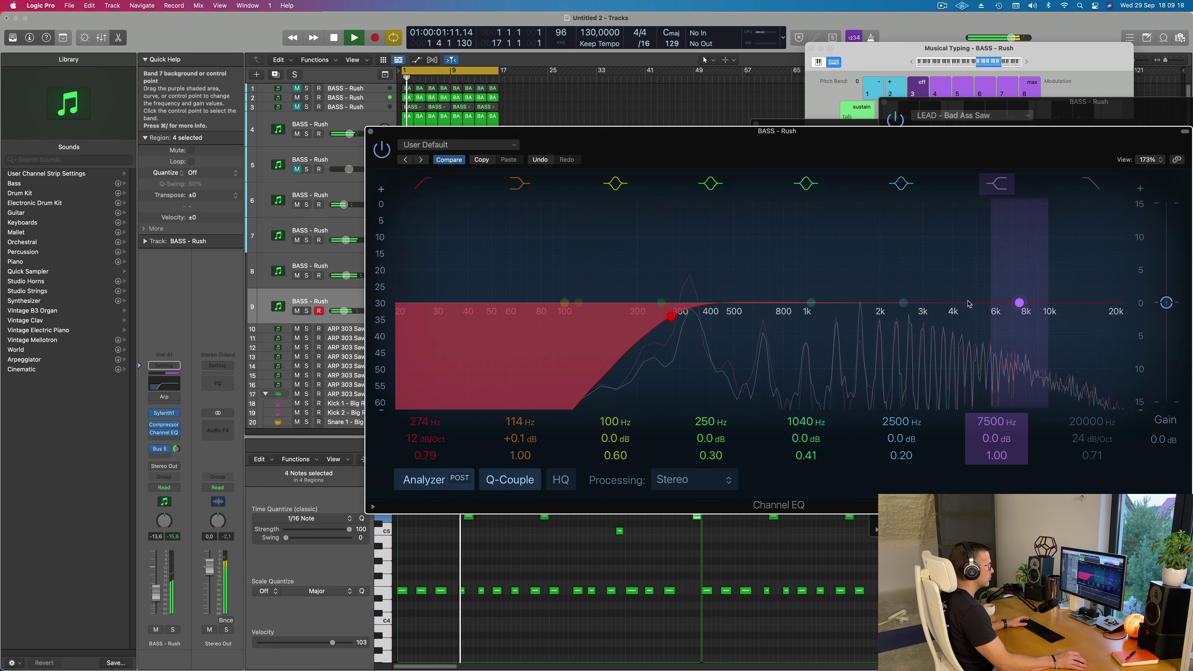
mouse_move(1020, 303)
mouse_down()
mouse_move(952, 304)
mouse_move(950, 283)
mouse_move(932, 282)
mouse_up()
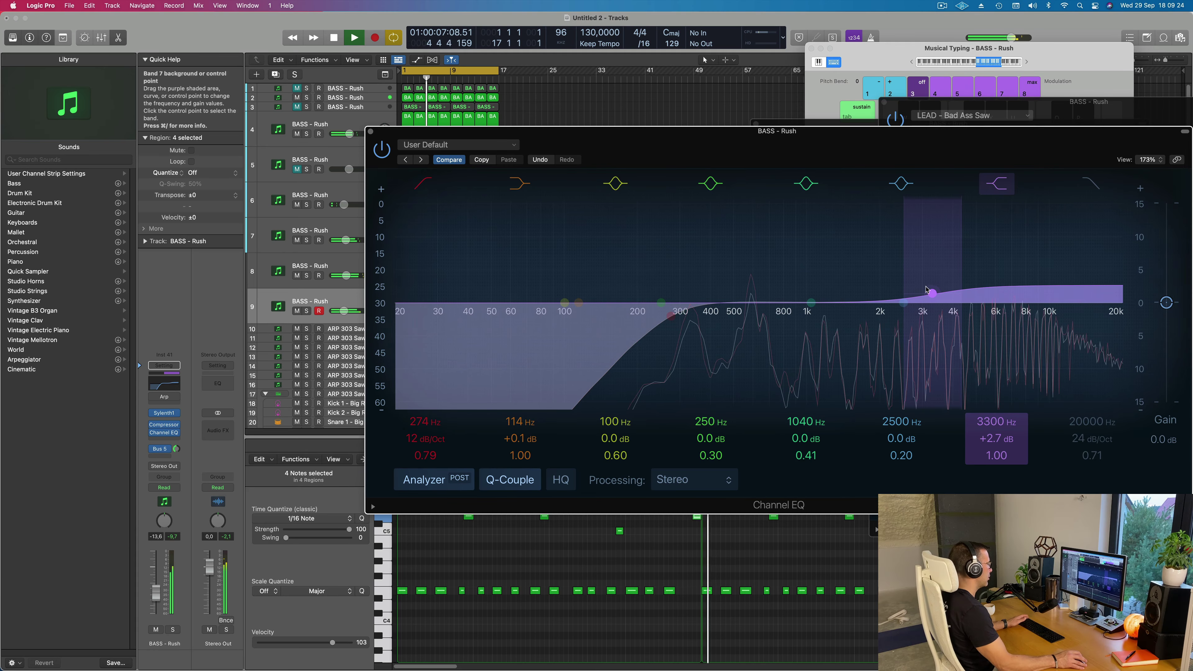
drag(686, 144, 631, 153)
key(space)
key(space)
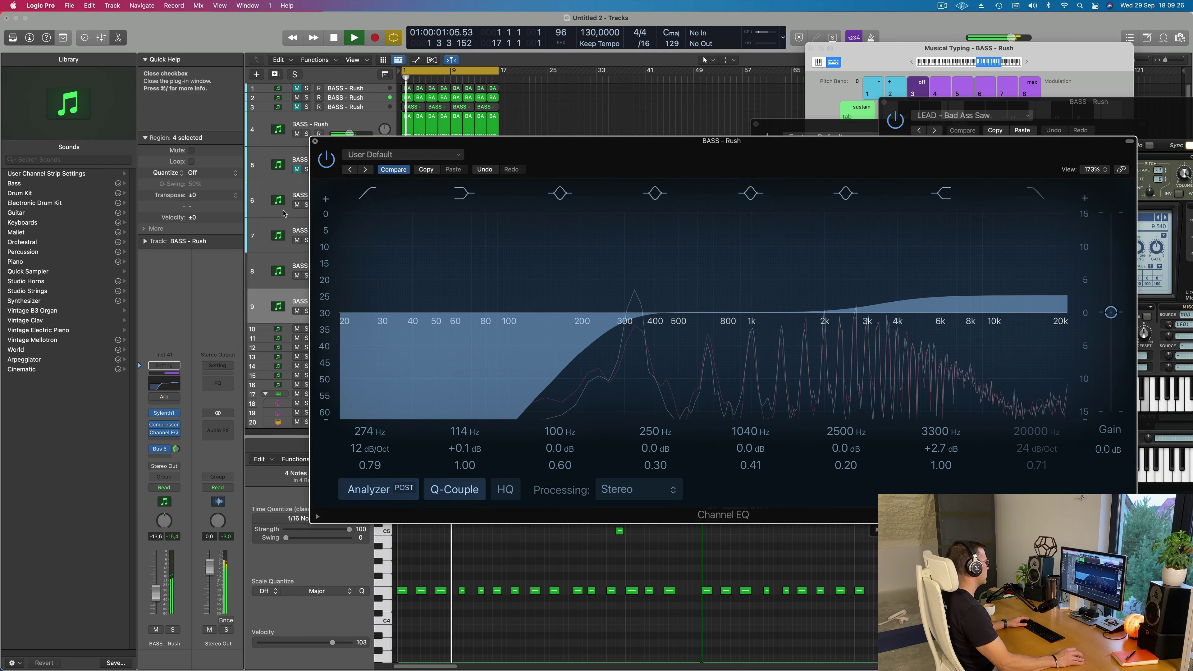
click(315, 141)
Listen to the arrangement with track 4 muted, and select and unmute that track.
click(296, 135)
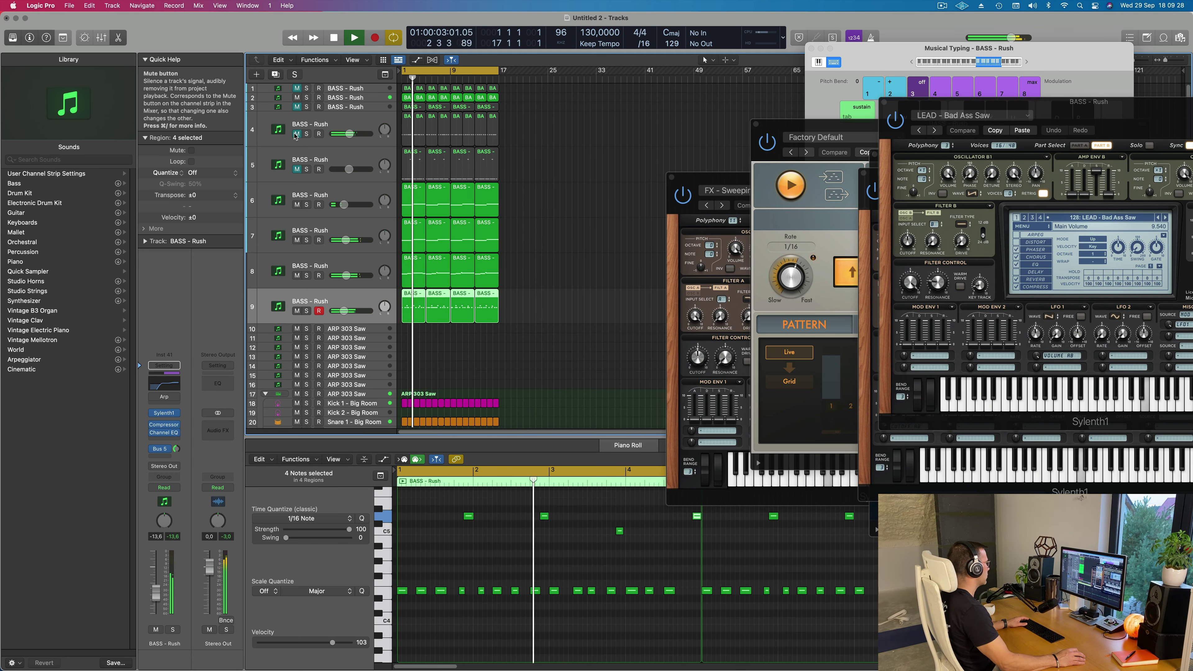
scroll(517, 294, up, 1)
scroll(518, 294, down, 1)
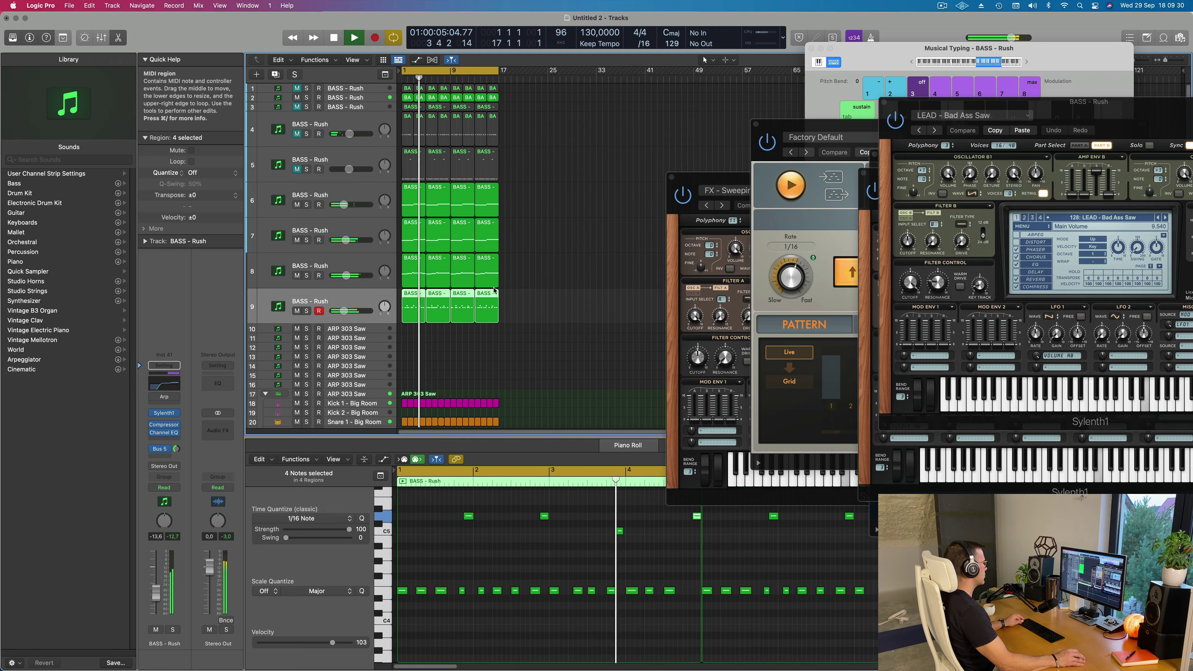
scroll(517, 293, right, 3)
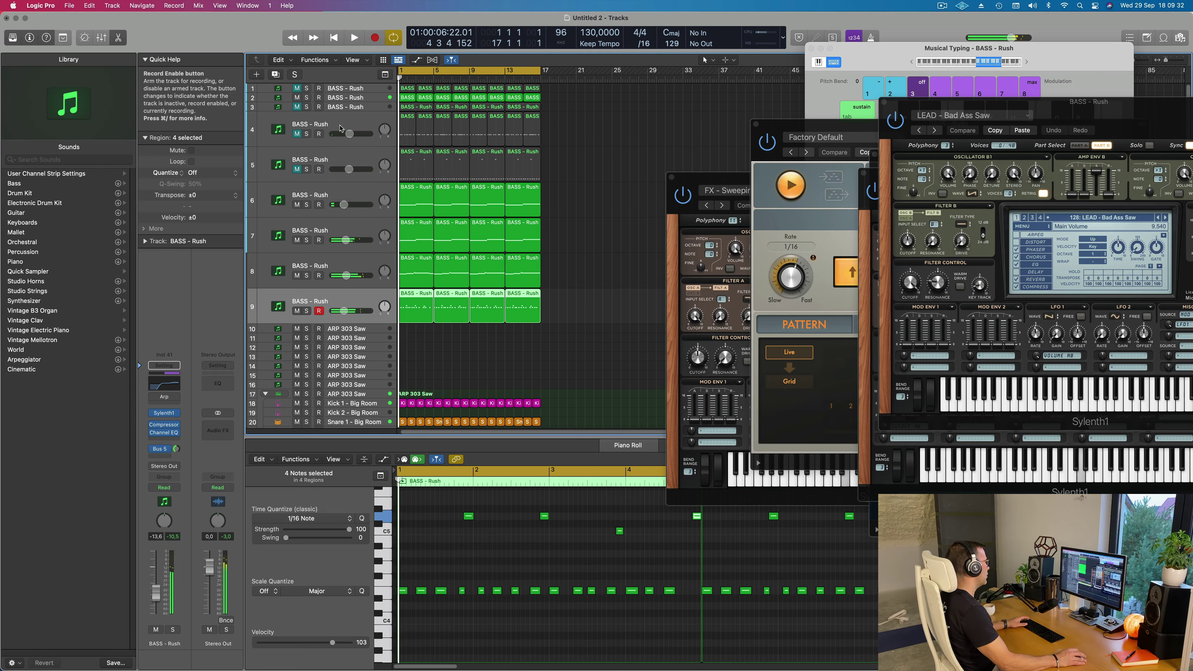
click(287, 141)
click(296, 134)
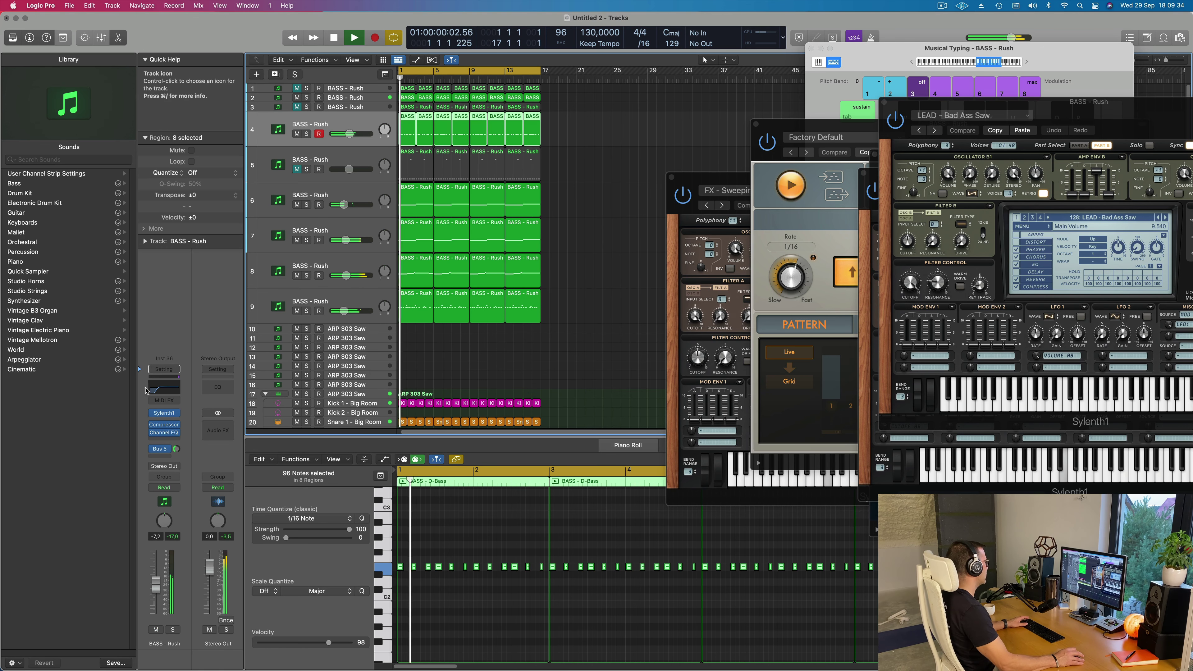
Set track 4's Channel EQ to a 101 Hz low cut and a +0.9 dB boost at 228 Hz.
click(159, 389)
drag(437, 320, 566, 321)
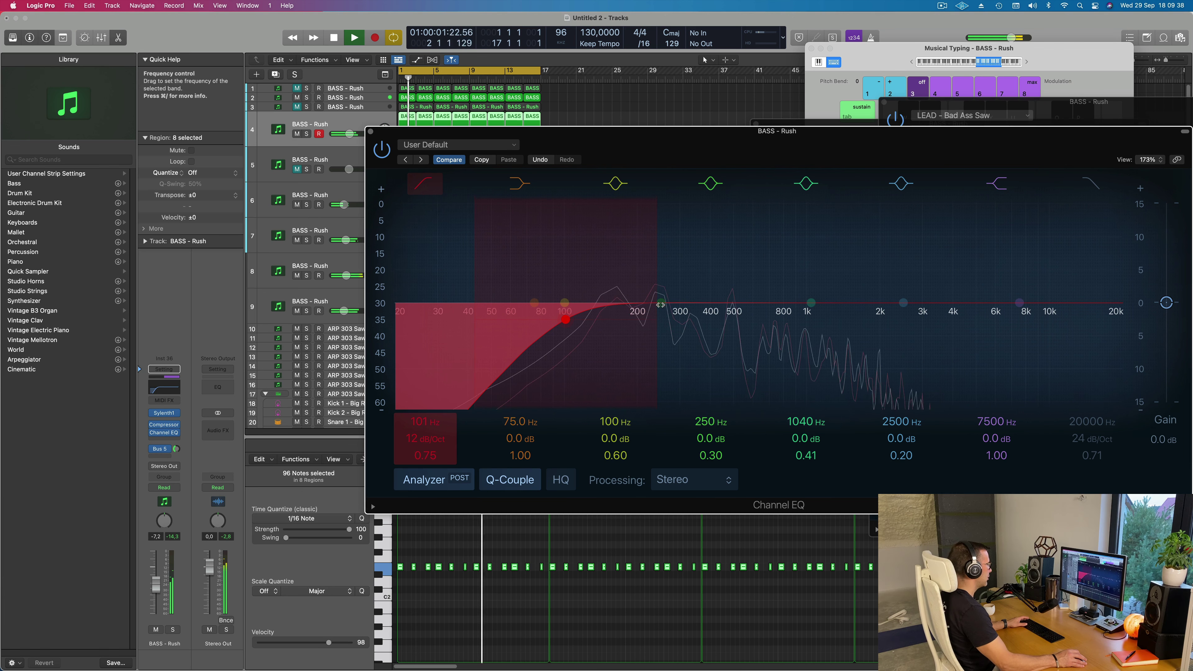
mouse_move(661, 302)
mouse_down()
mouse_move(644, 293)
mouse_move(654, 296)
mouse_up()
key(space)
key(space)
Set track 4's Bus 5 send to -21.3 dB, its Sylenth1 filter cutoff to 0.942 and its volume to -5.4 dB.
click(164, 413)
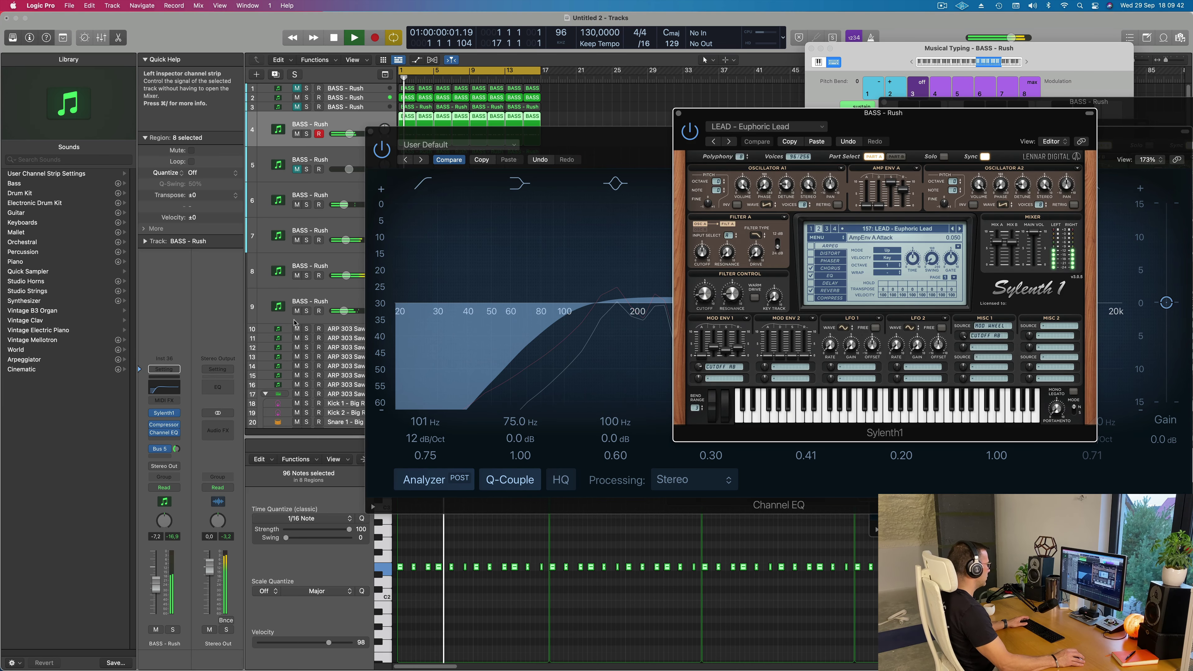
click(177, 449)
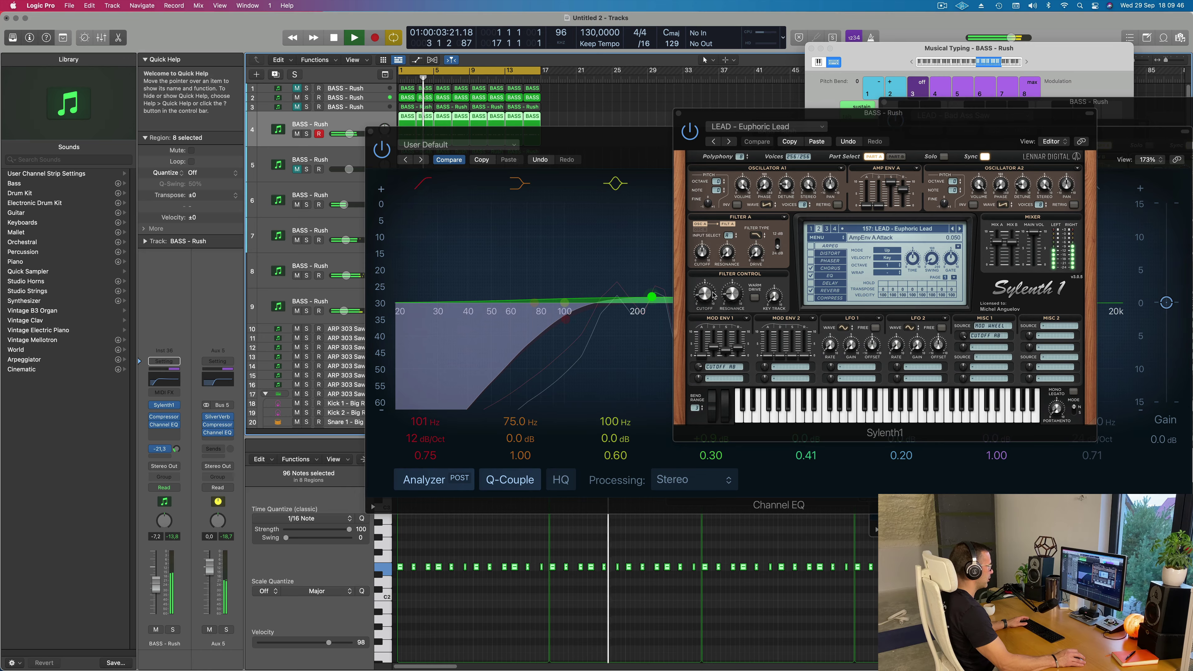
drag(705, 288, 705, 284)
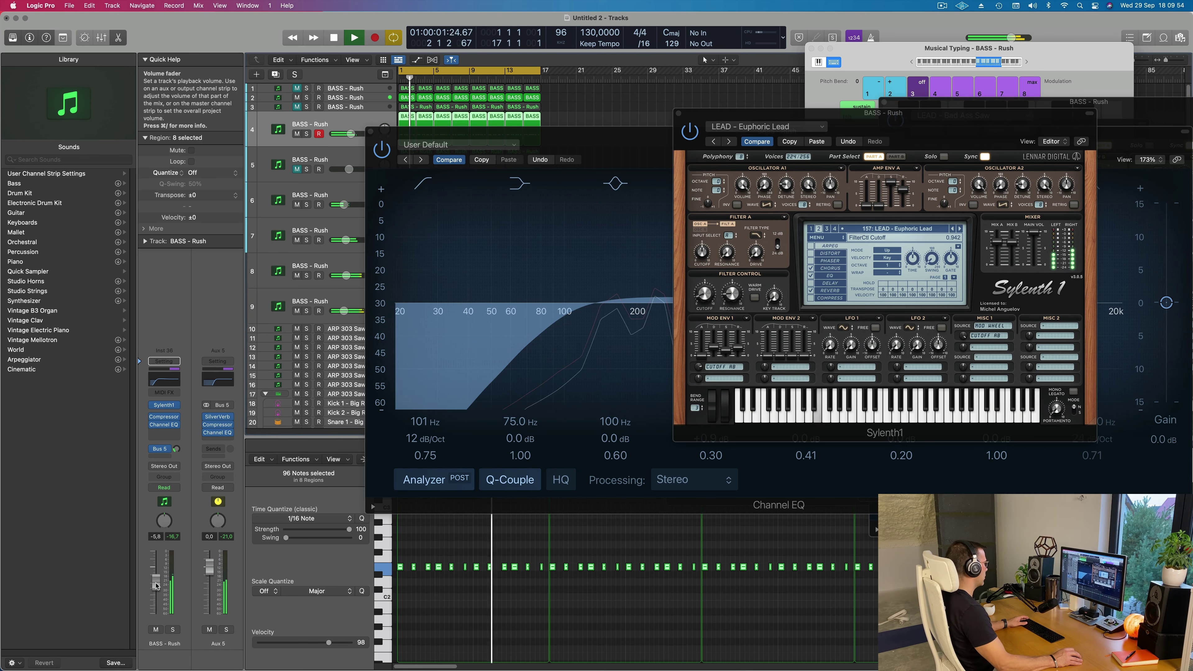
click(678, 113)
click(943, 6)
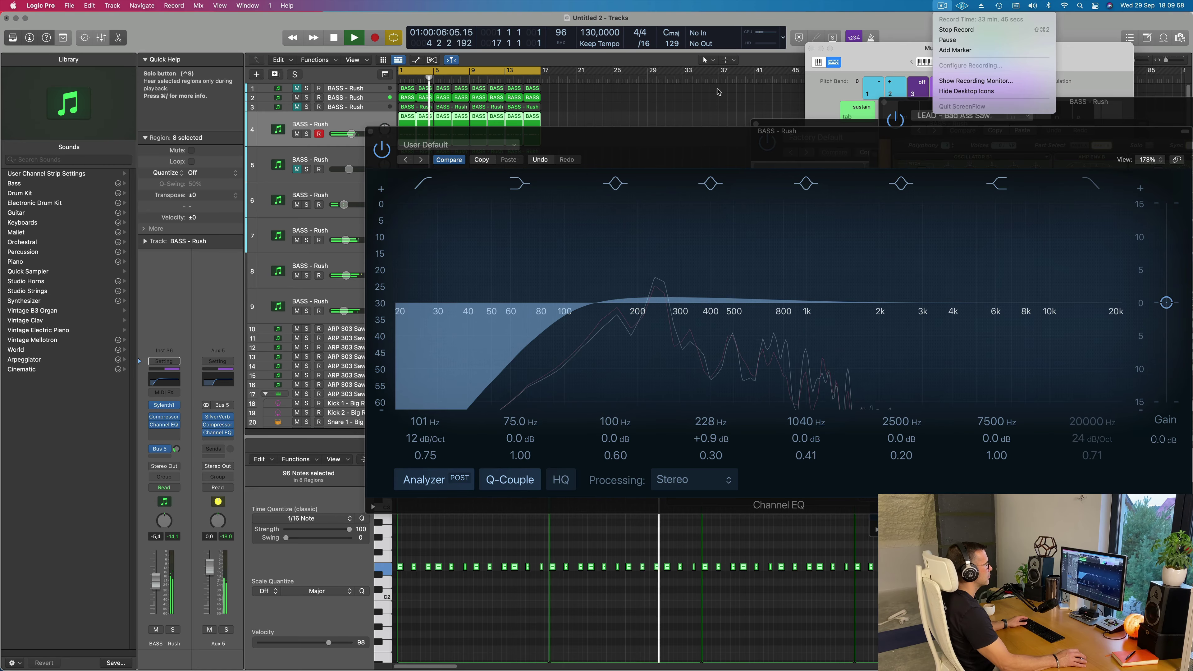
click(717, 93)
click(371, 132)
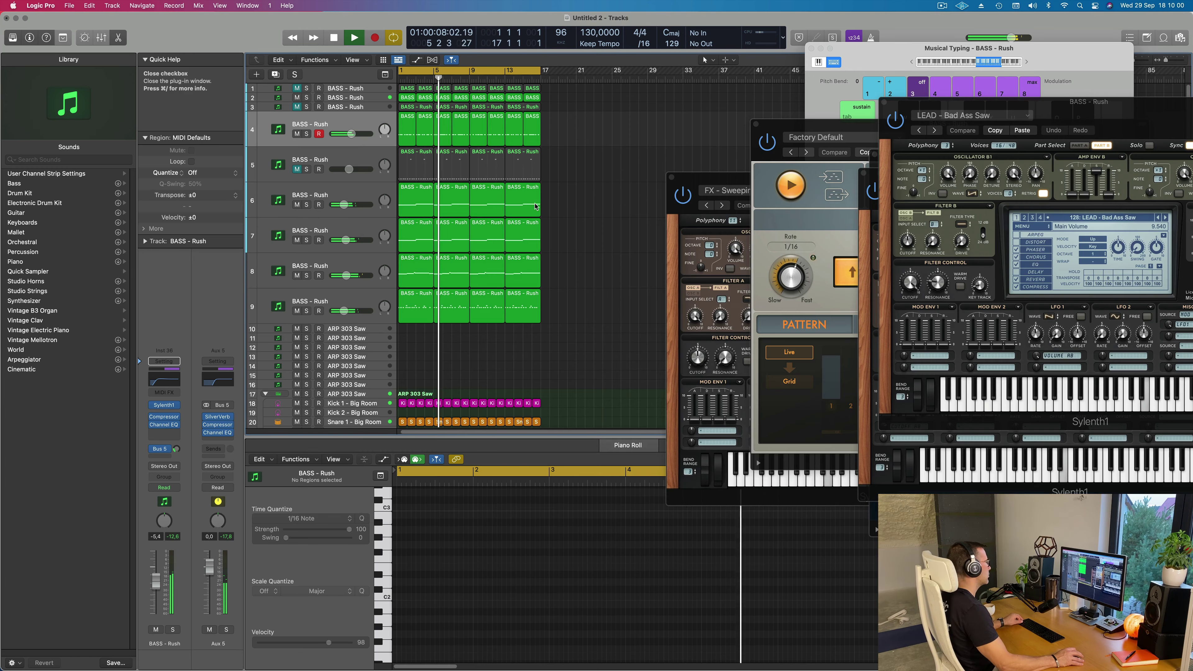
Stop playback and move the FX - Sweeping Dust and Arpeggiator plug-in windows clear of the arrangement.
ctrl+alt+click(507, 311)
ctrl+alt+click(506, 310)
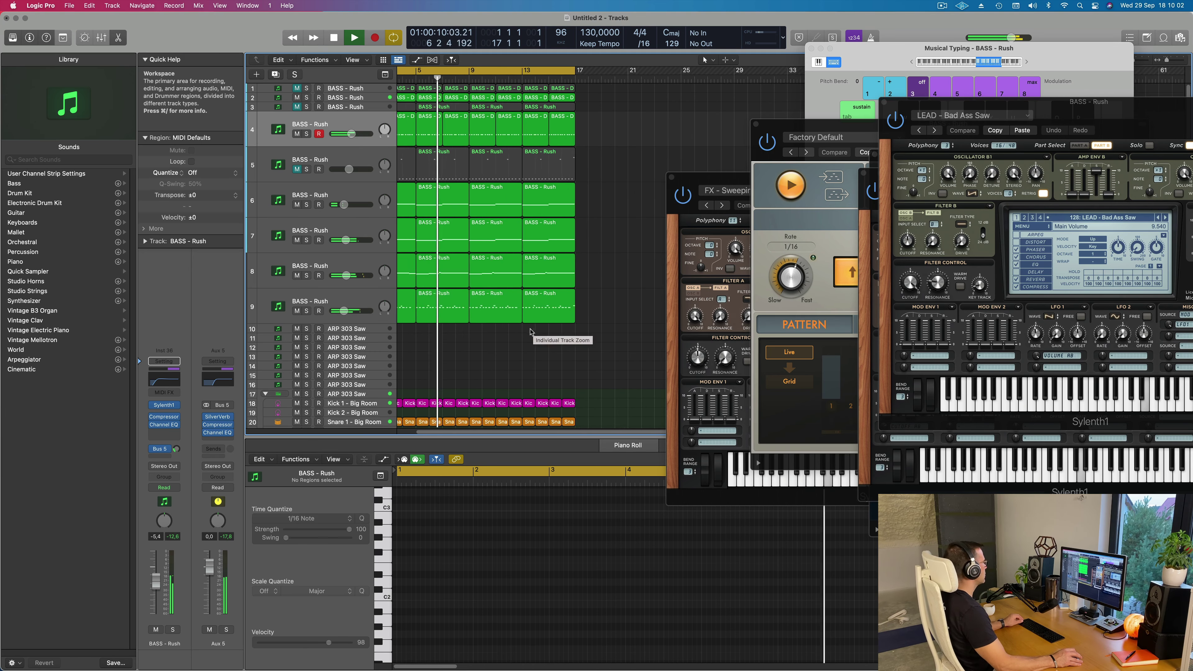
scroll(515, 340, down, 3)
scroll(458, 301, left, 4)
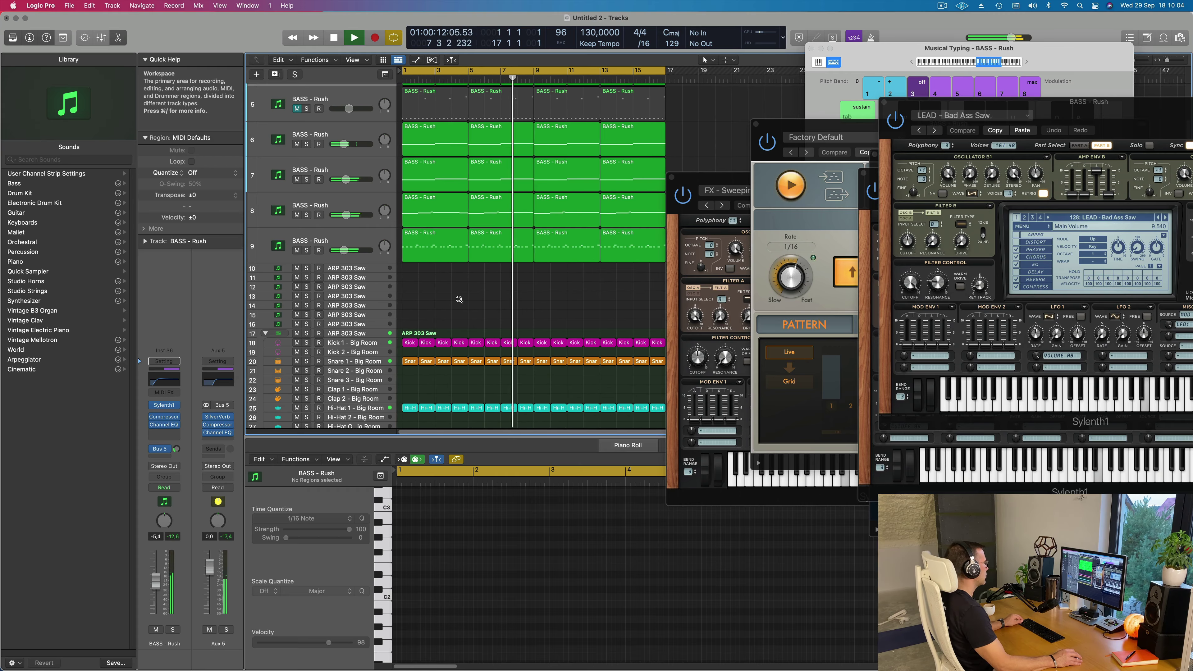
scroll(459, 300, left, 1)
scroll(461, 299, left, 1)
scroll(460, 292, up, 3)
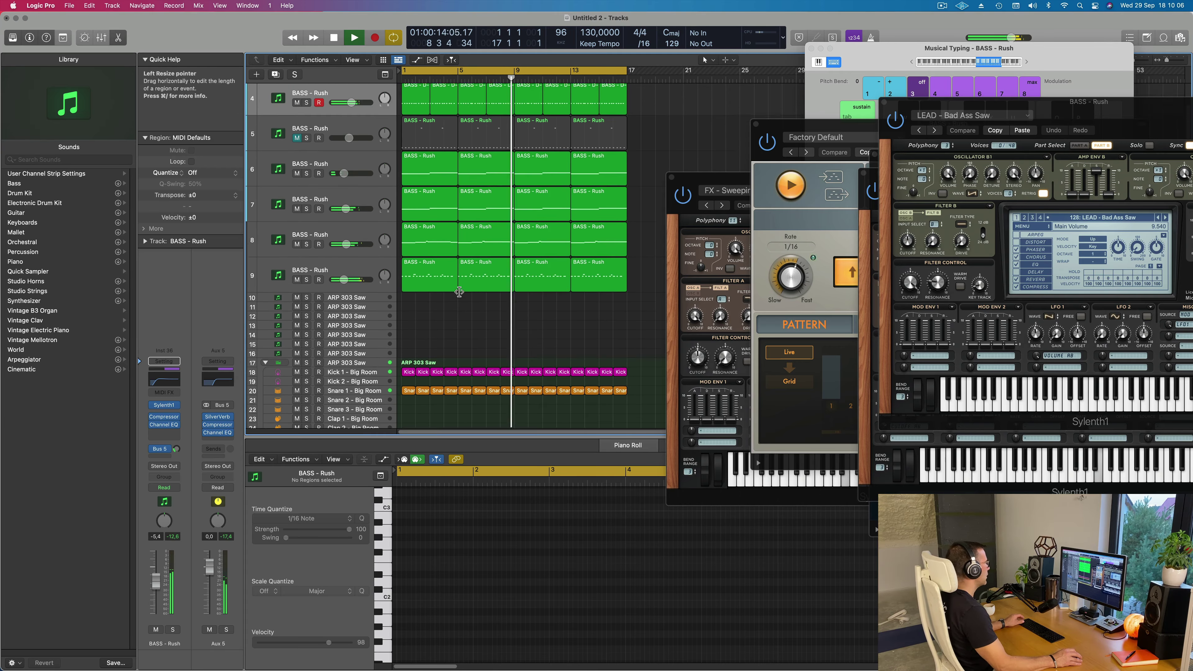
key(space)
drag(685, 181, 953, 196)
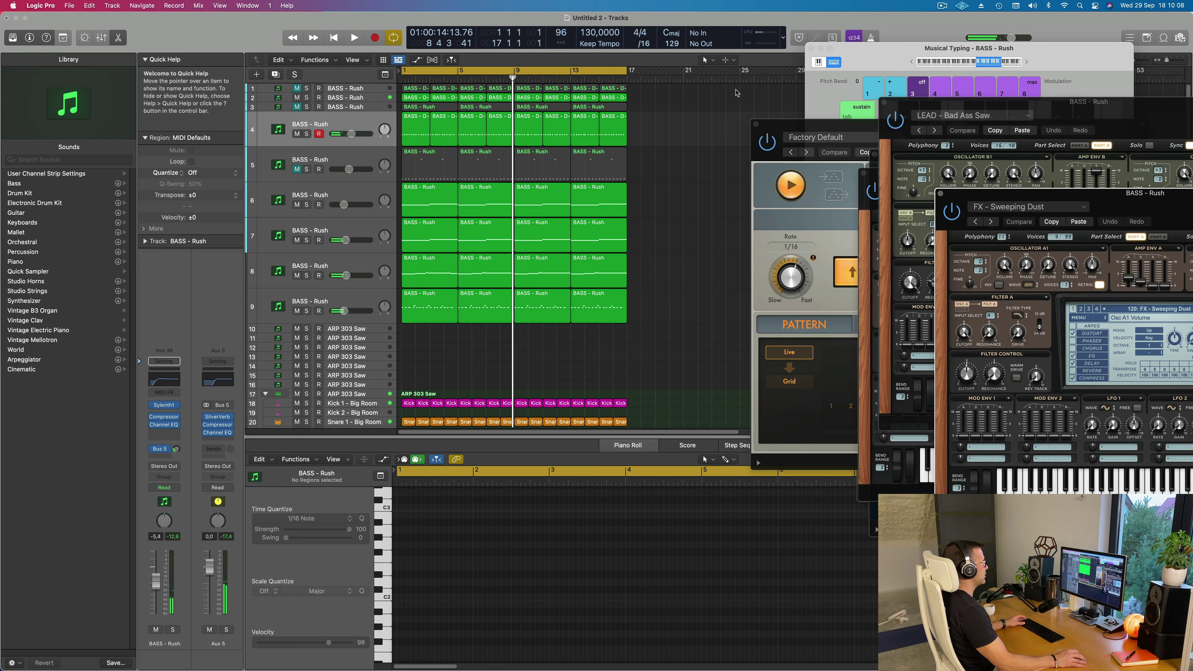
drag(781, 127, 934, 152)
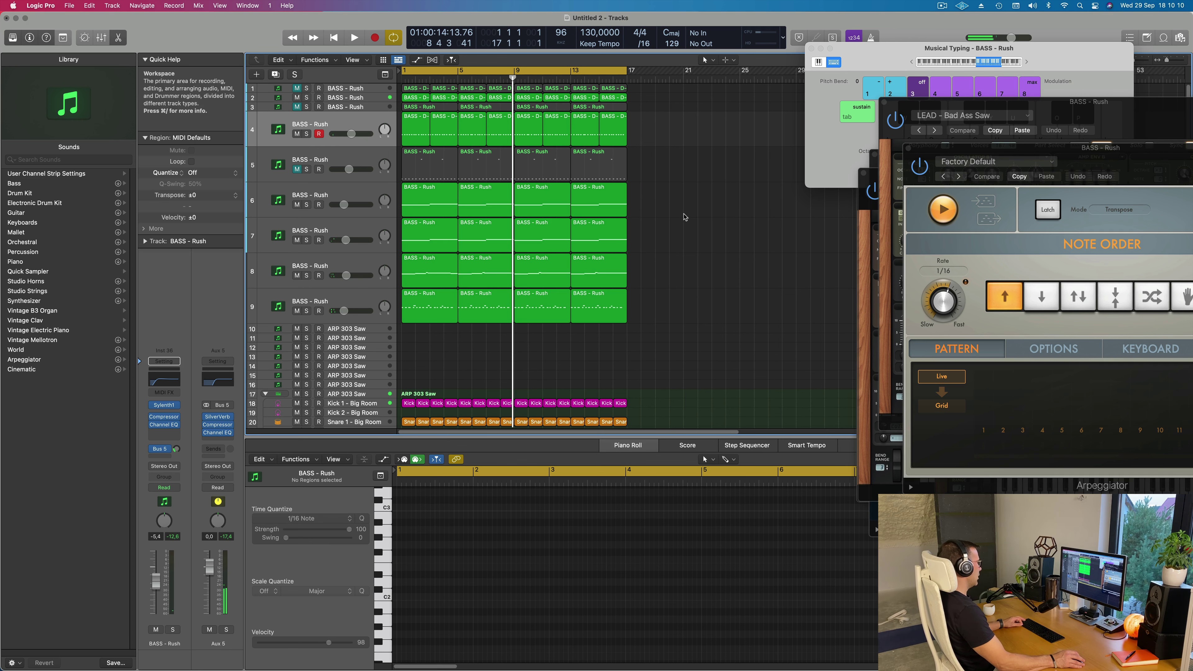
Color and name all regions by their tracks, deselect them and restart playback.
key(super+a)
right_click(588, 185)
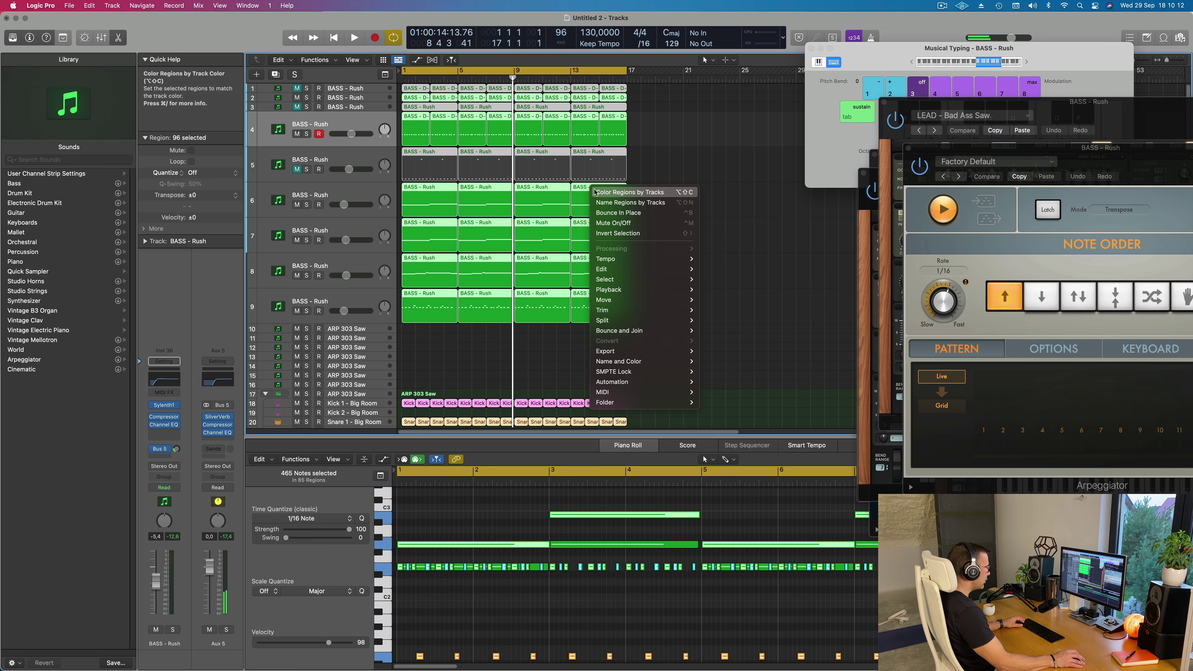
click(591, 192)
right_click(587, 219)
click(628, 234)
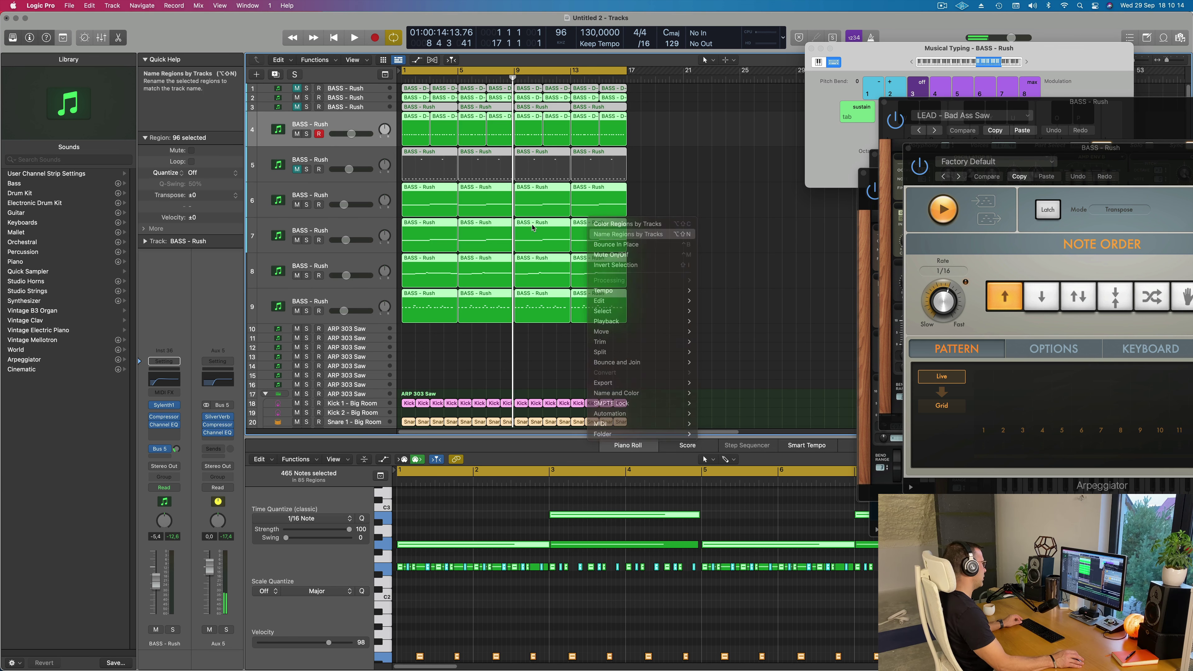
key(shift+super+a)
key(space)
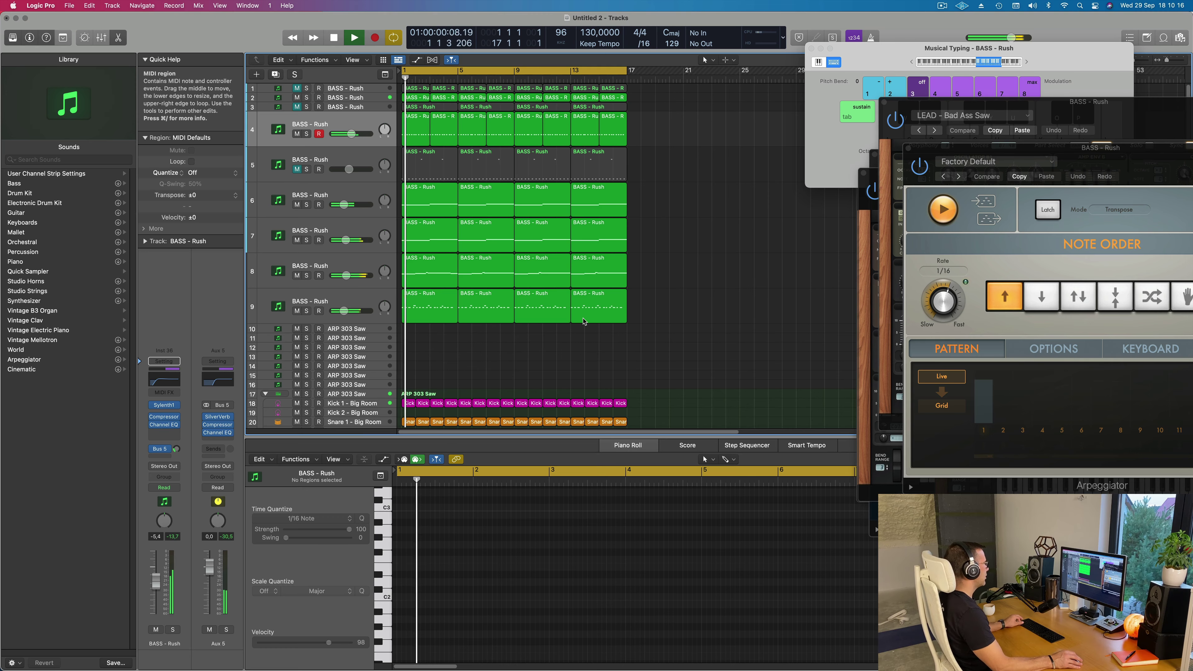
Repeat the whole 16-bar section three times so the arrangement extends to bar 65.
scroll(581, 320, down, 5)
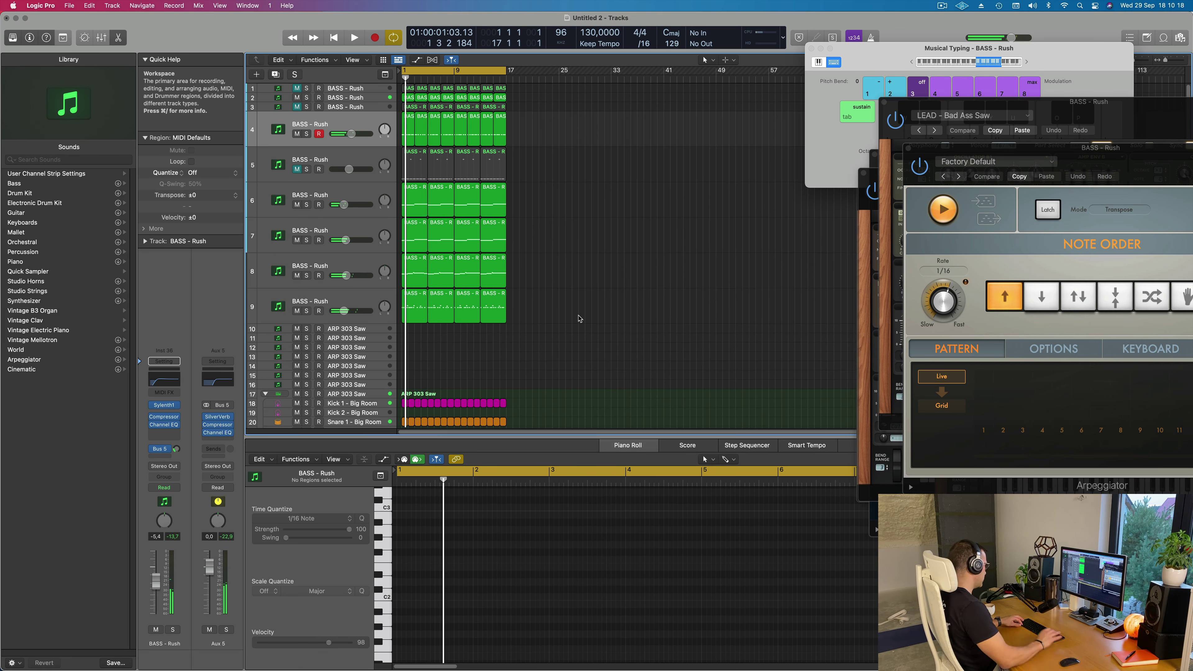
key(ctrl+super+r)
key(ctrl+super+r)
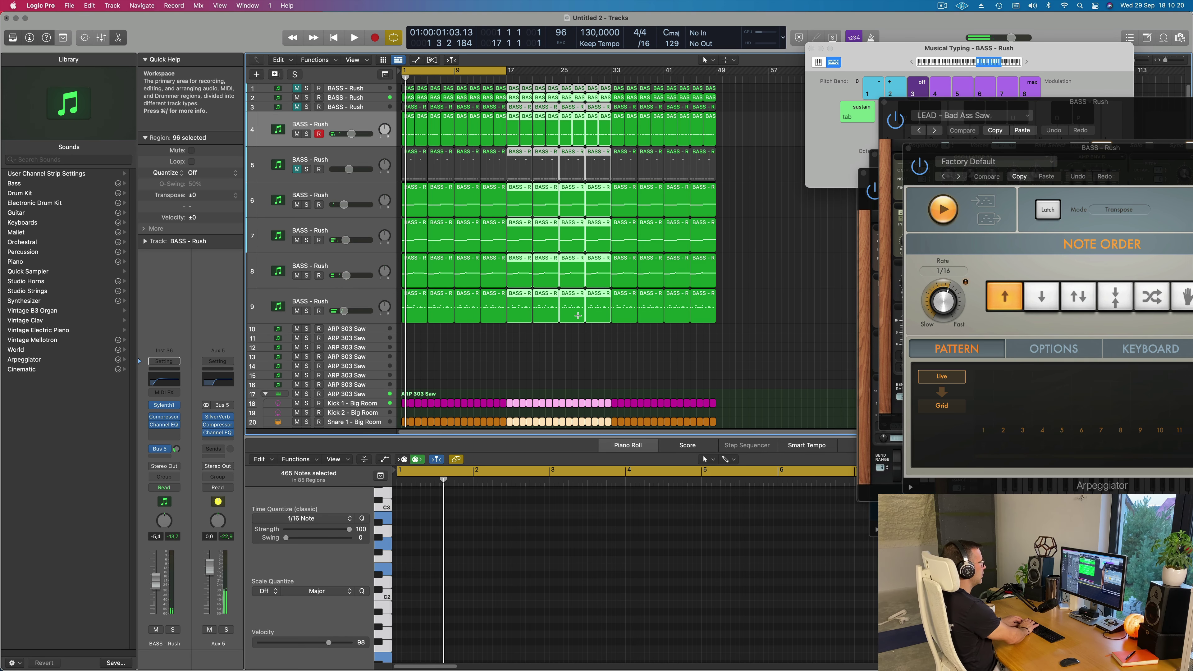
key(ctrl+super+r)
scroll(595, 234, down, 2)
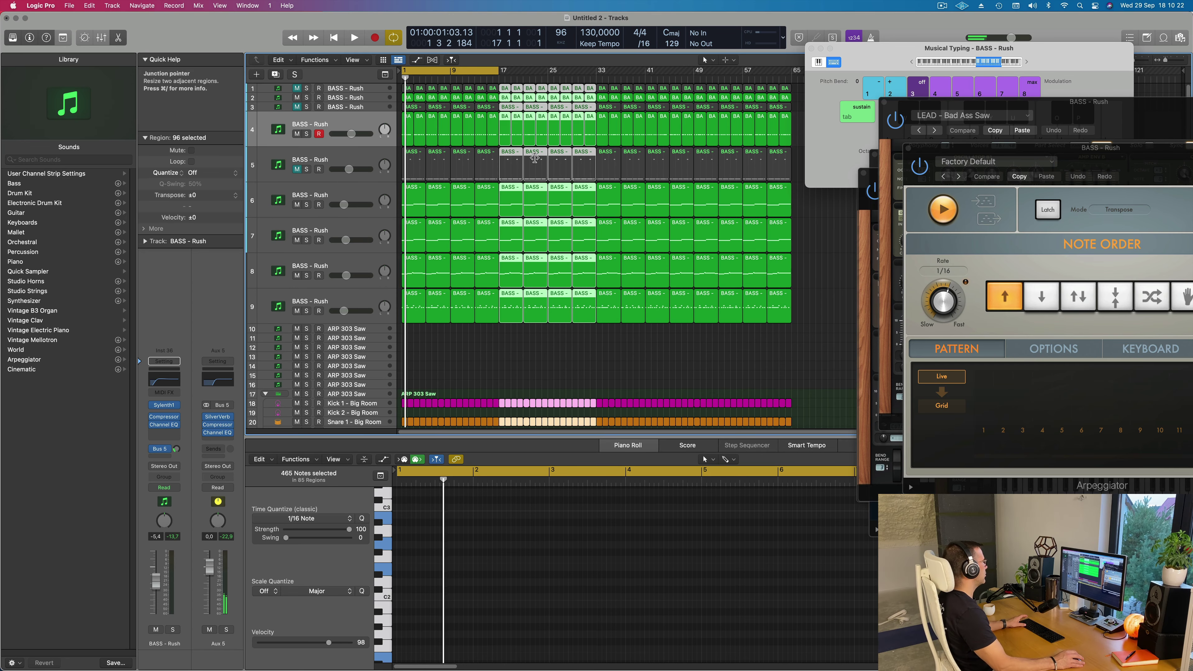
Show the secondary ruler with time positions above the arrangement.
click(353, 60)
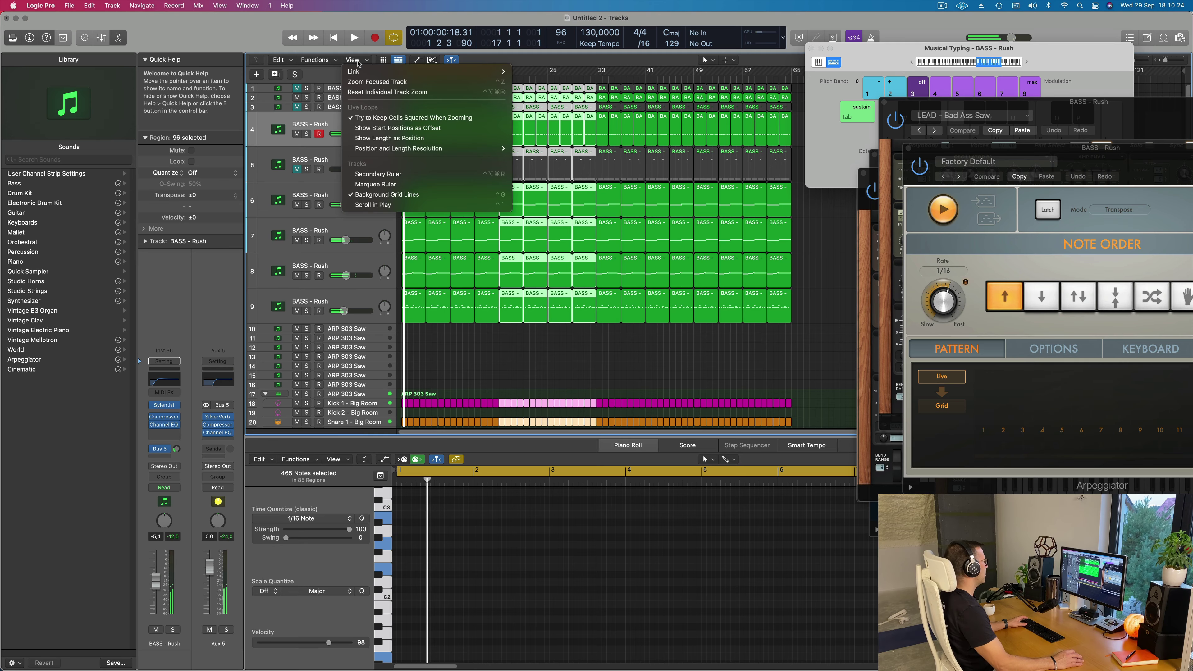
click(378, 174)
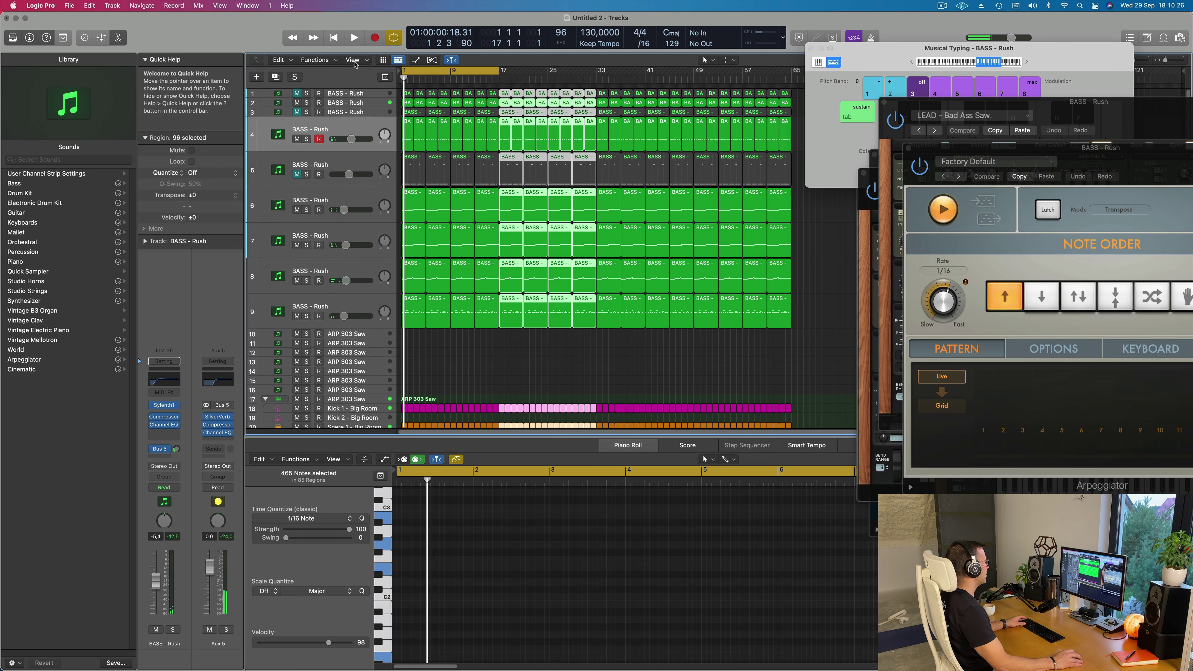
click(354, 62)
click(488, 174)
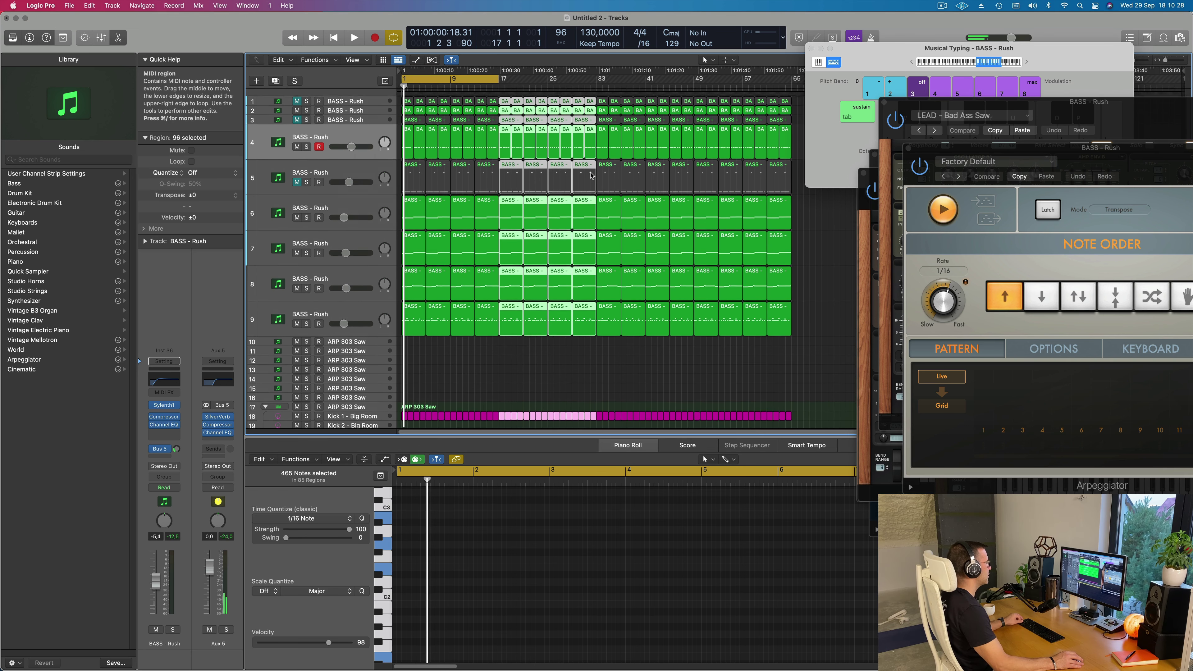
Start playback, deselect all regions and close the Musical Typing window.
key(space)
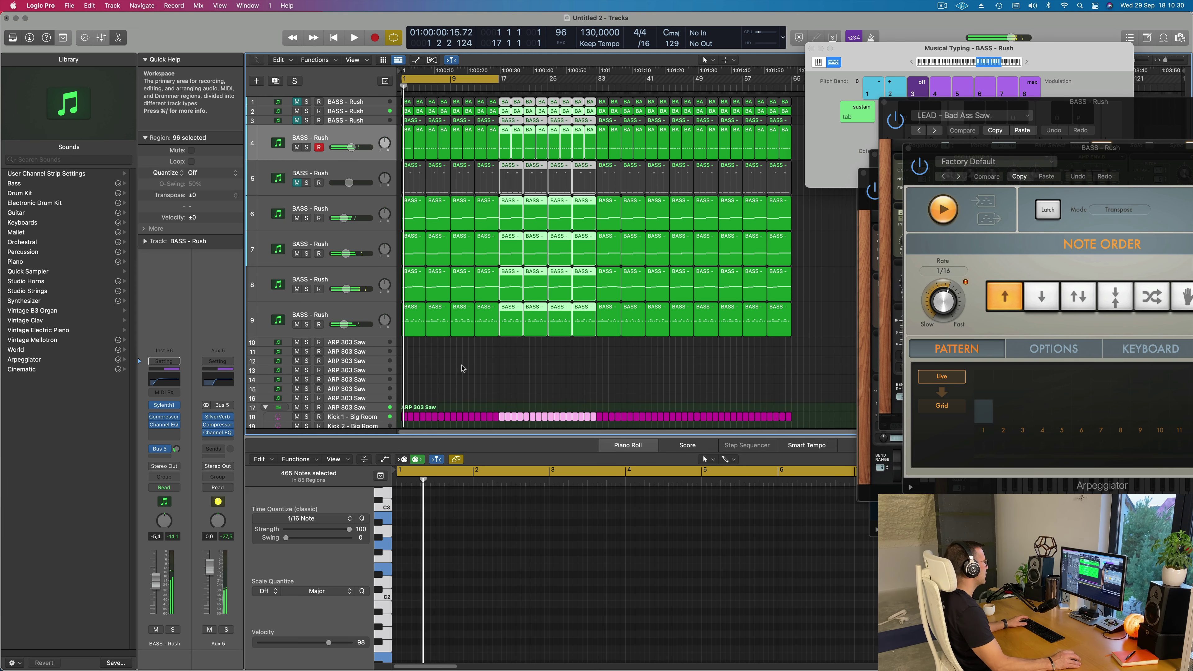
scroll(450, 330, down, 3)
scroll(450, 330, down, 1)
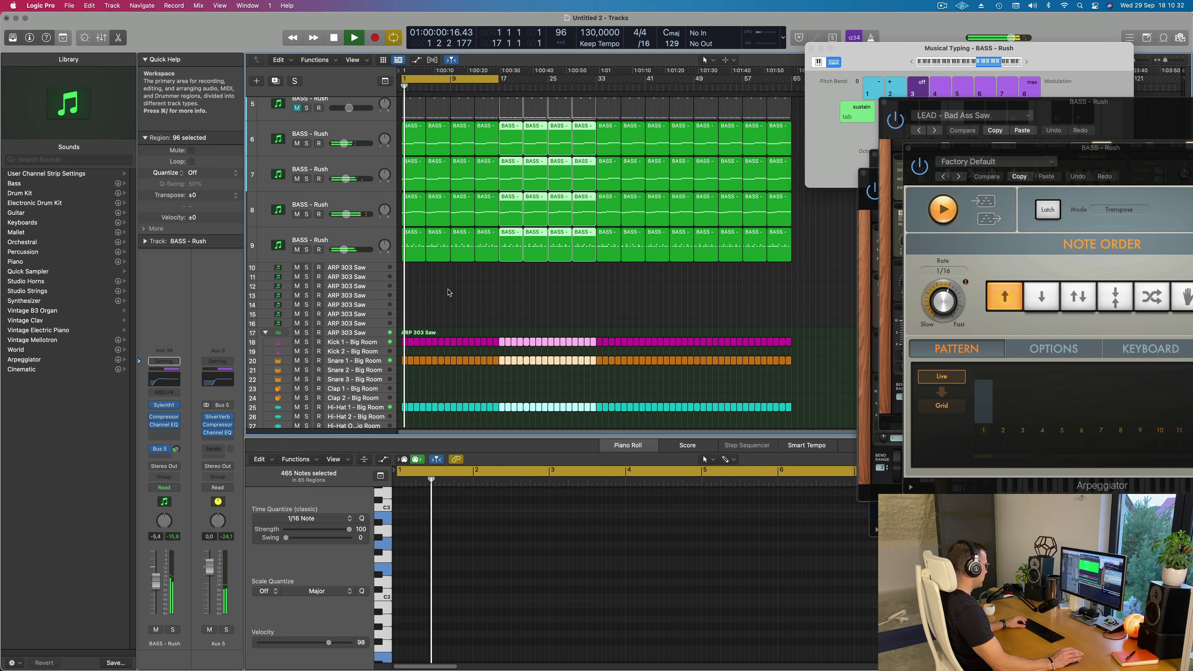
click(498, 298)
key(super+k)
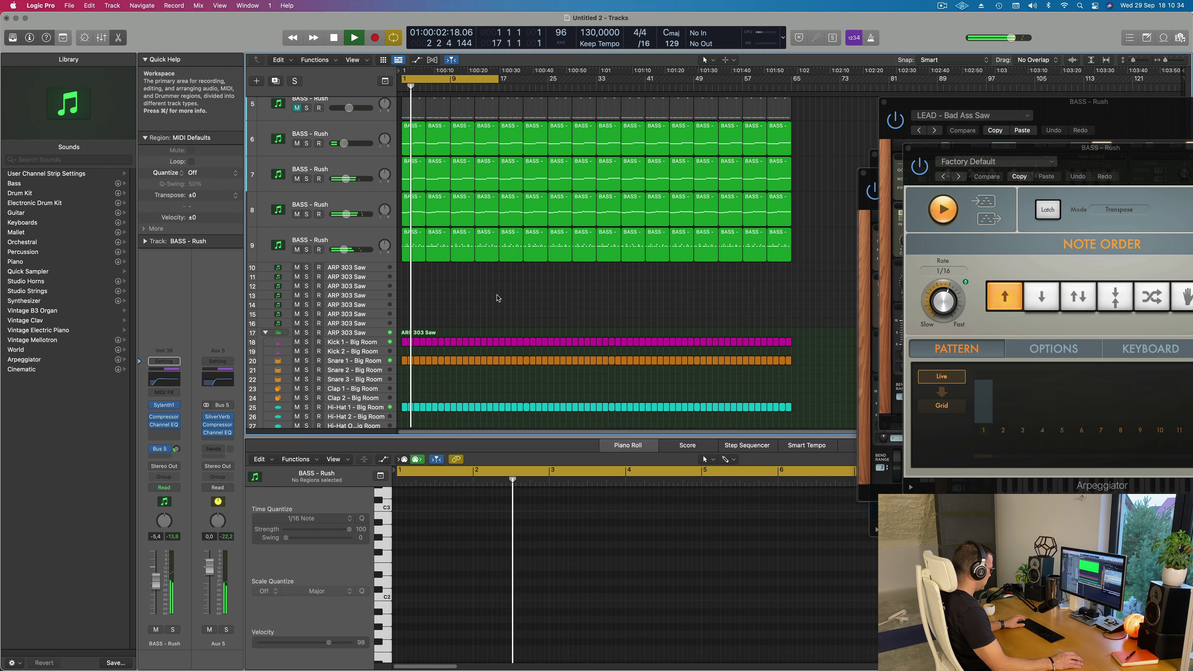
Show the mixer, restart playback and unmute all the muted bass tracks.
key(x)
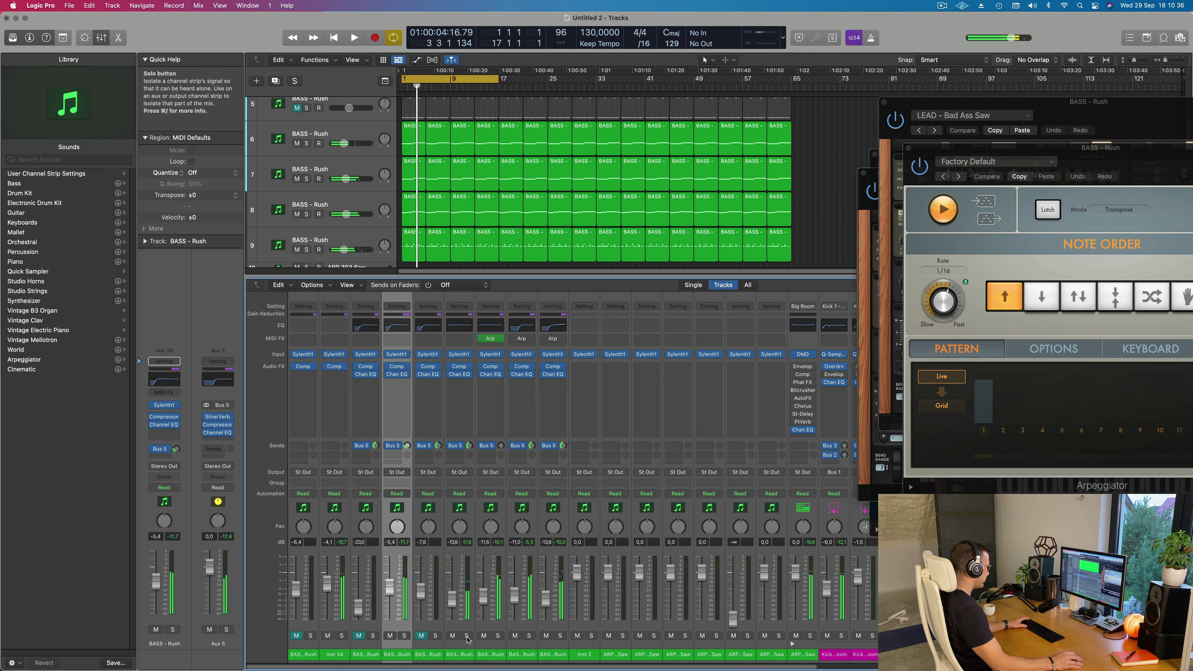
key(space)
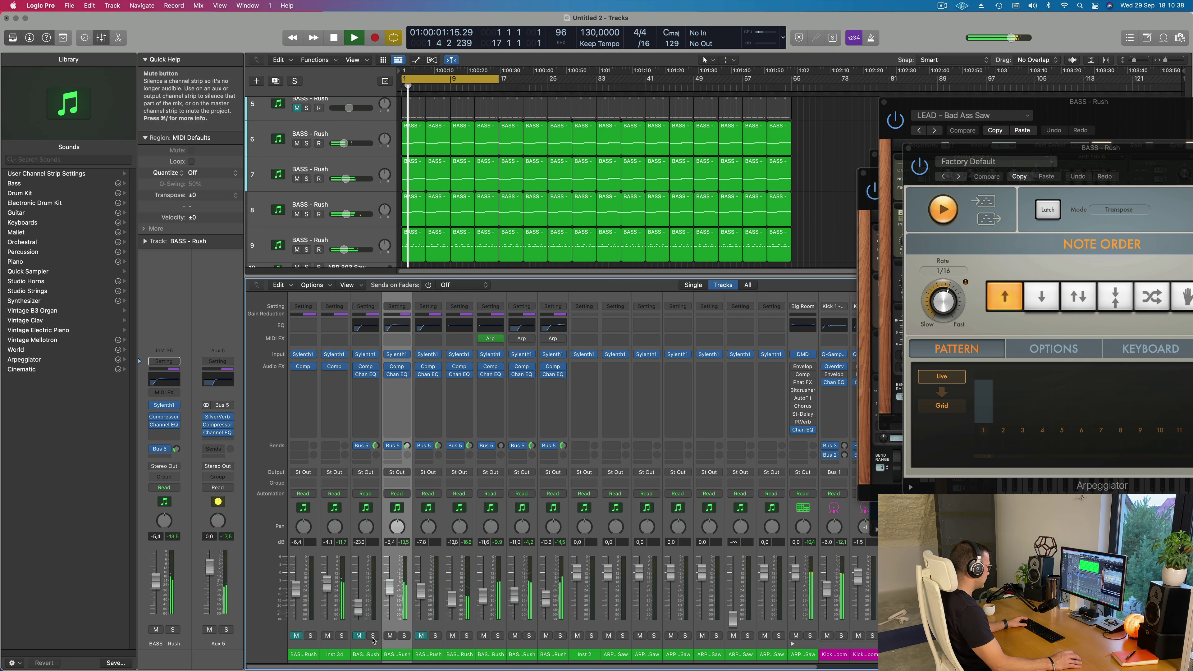
alt+click(358, 636)
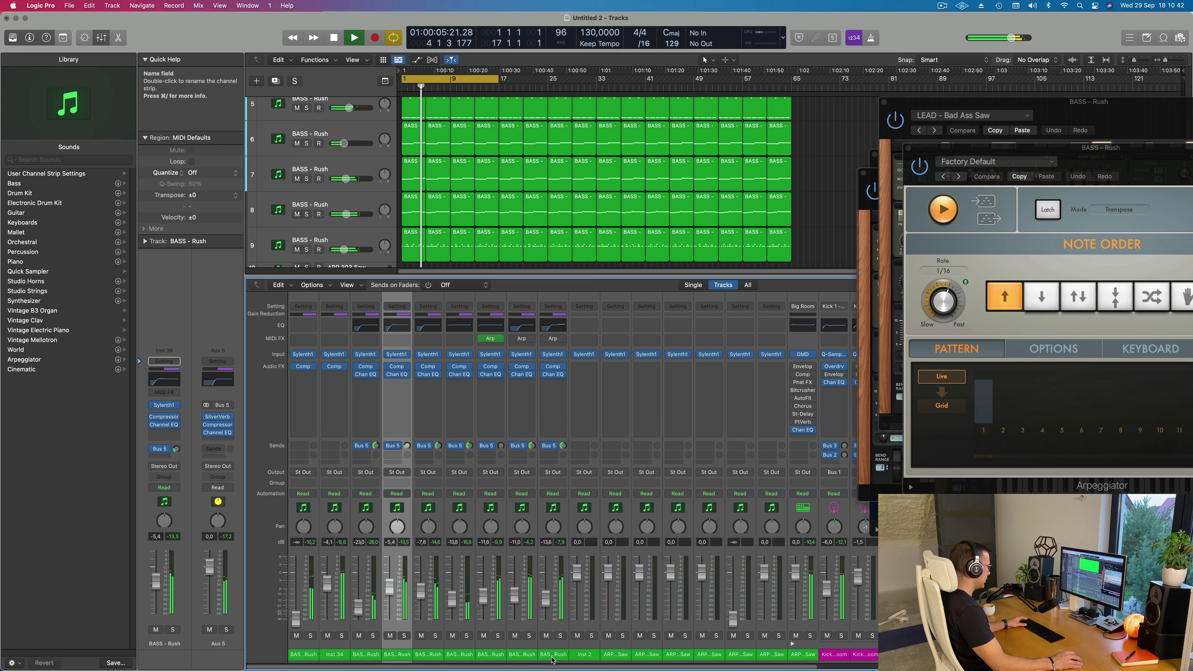
Select the nine bass channel strips, pull their volumes down to minus infinity together, deselect the regions and hide the mixer.
drag(551, 657, 310, 662)
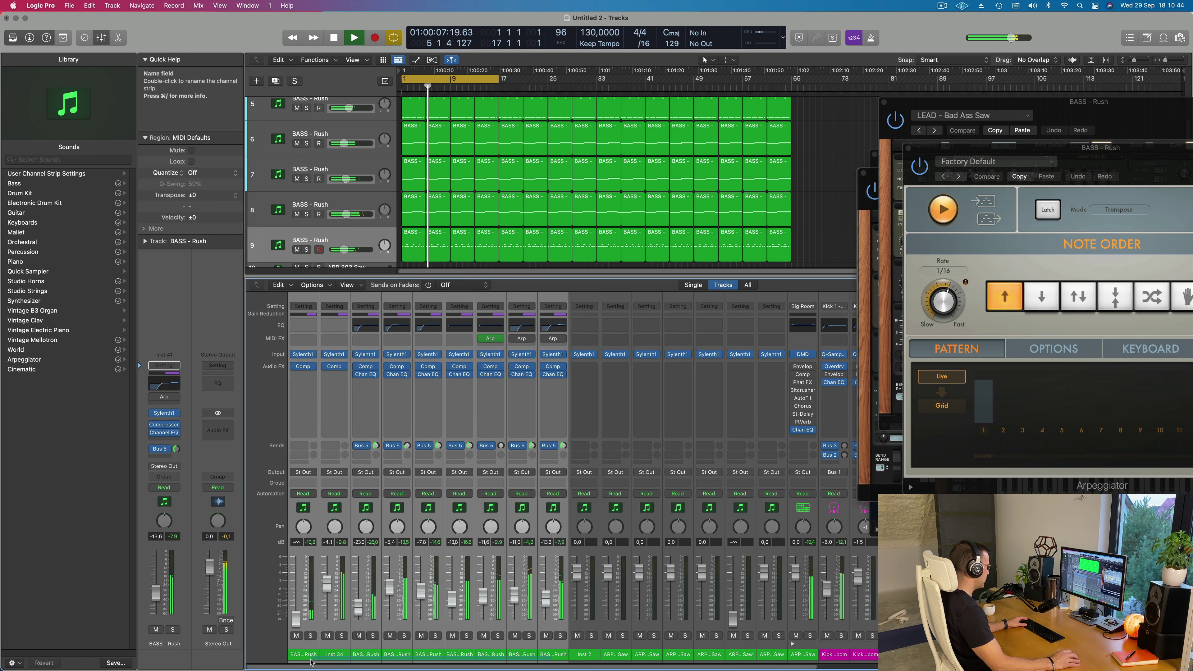
drag(323, 604, 324, 623)
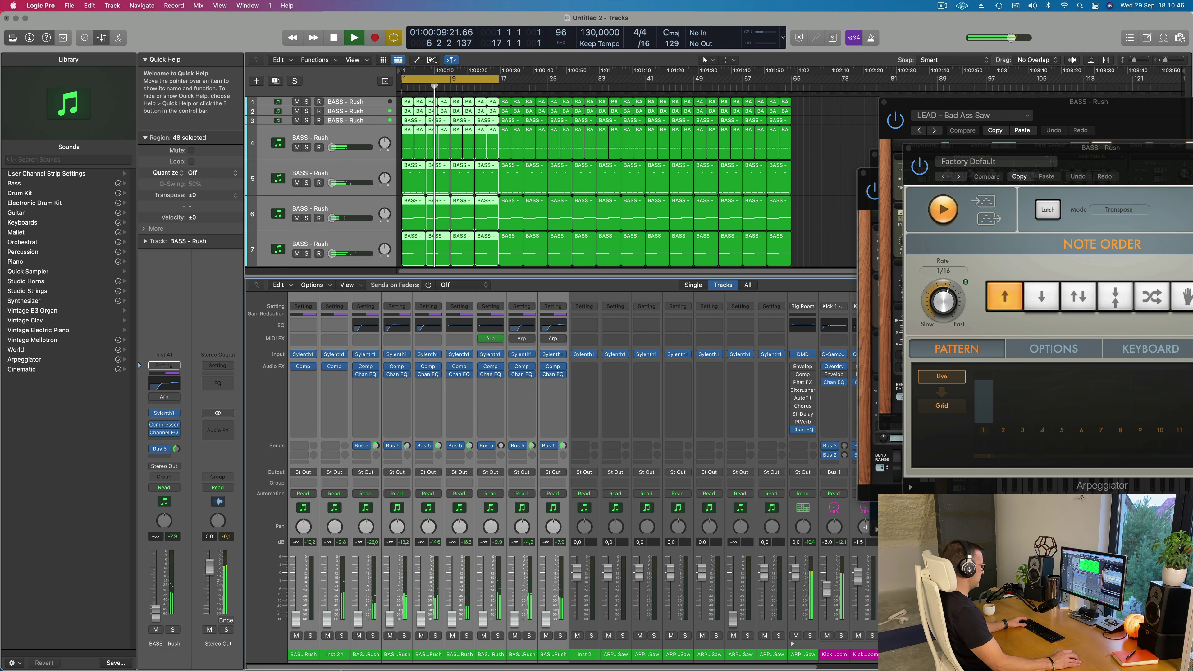
click(815, 182)
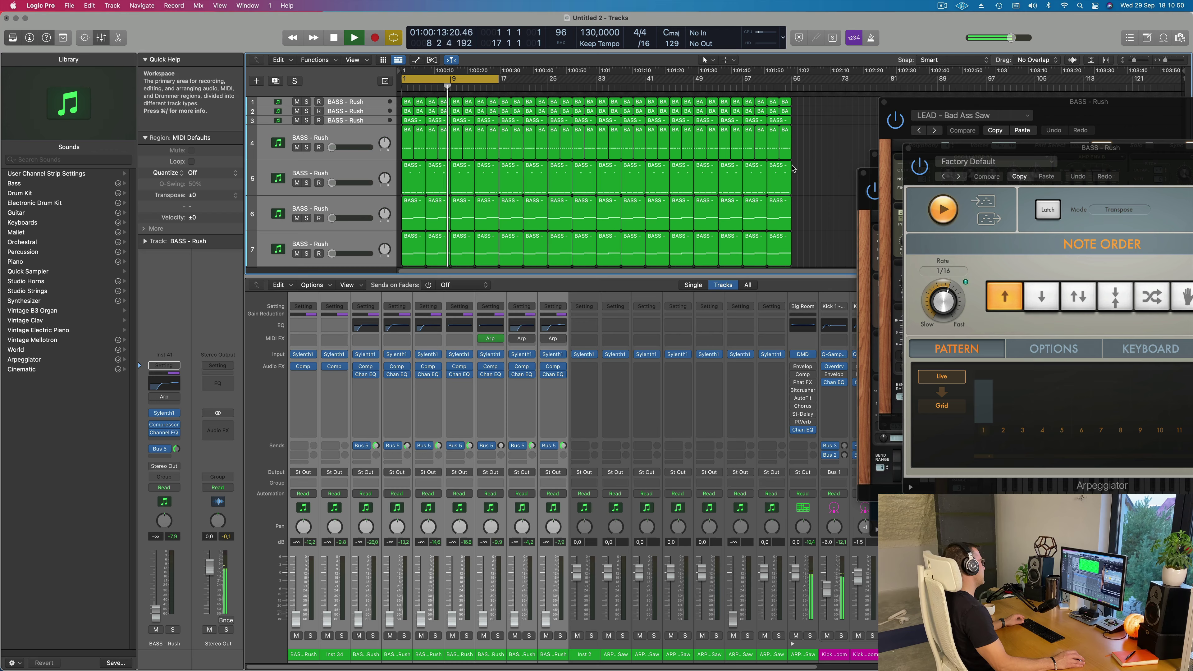
key(x)
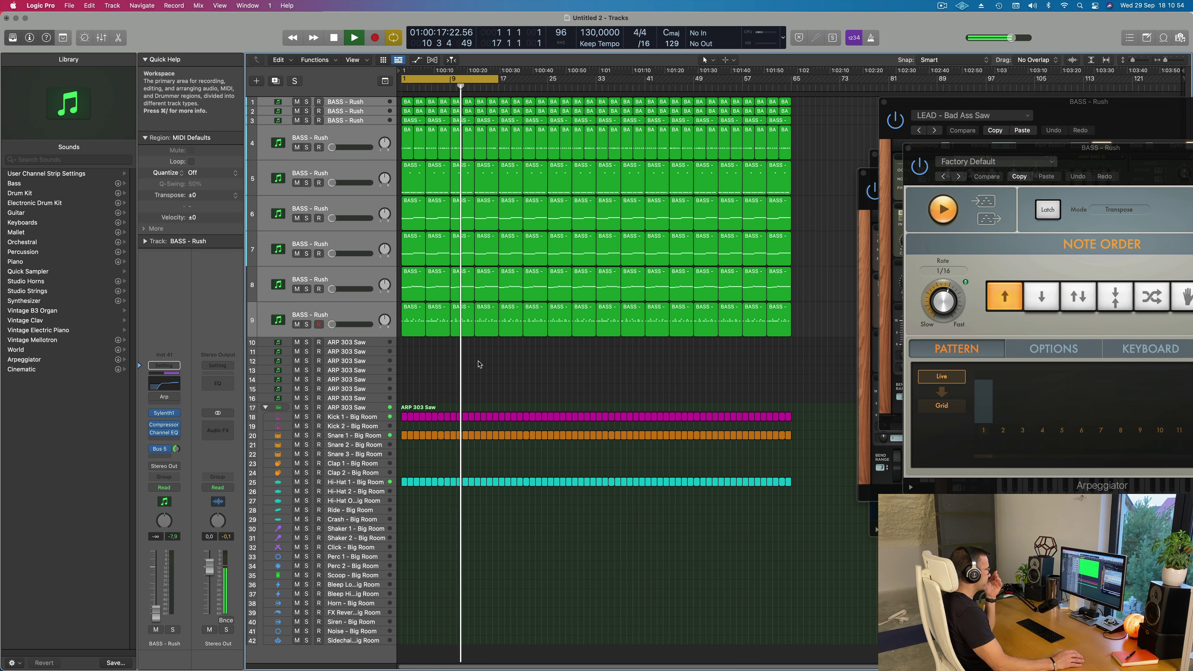
Raise the volume of track 7 to about -12.2 dB while playing the arrangement from the start.
click(345, 243)
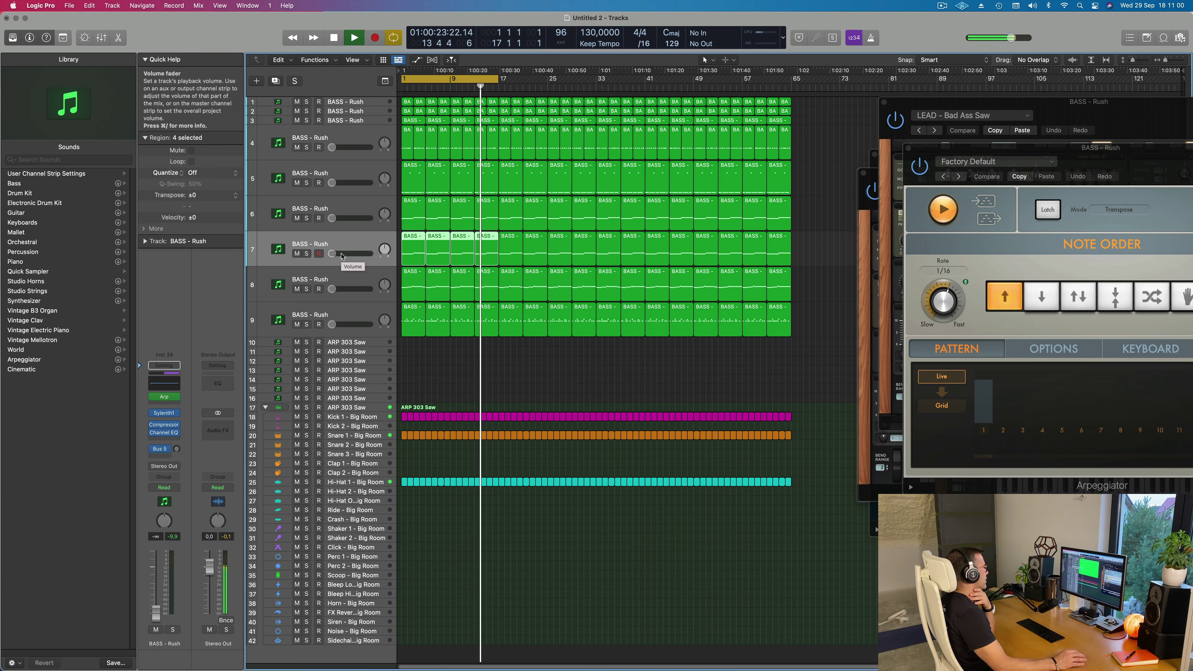
drag(331, 253, 338, 252)
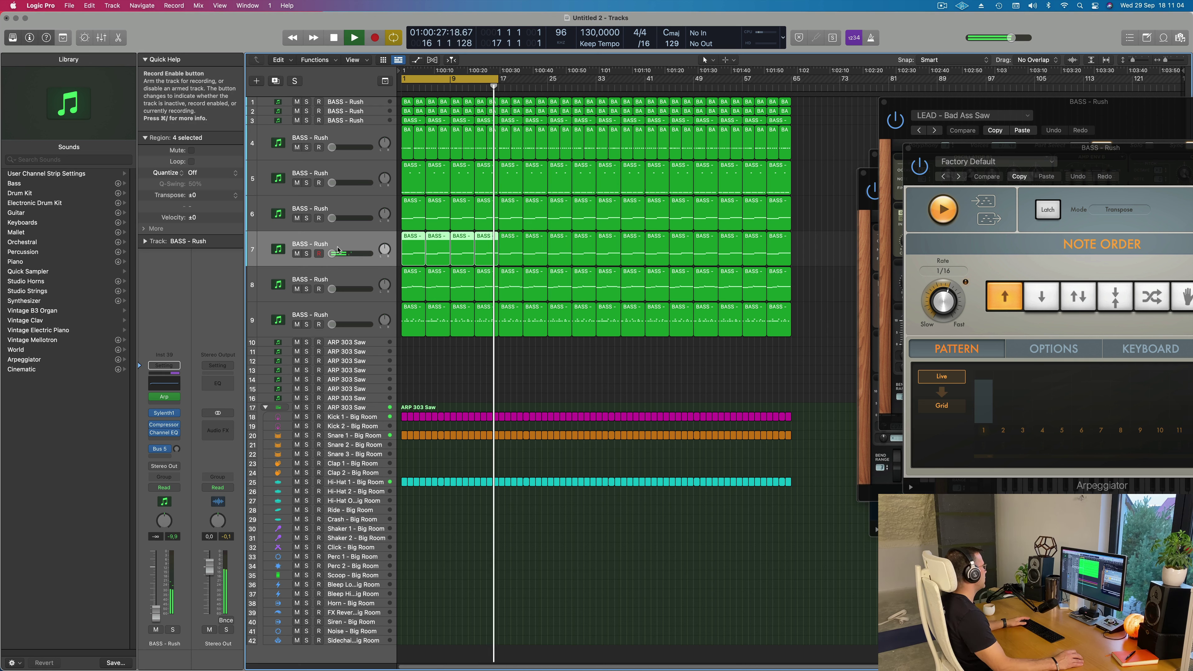
key(space)
key(space)
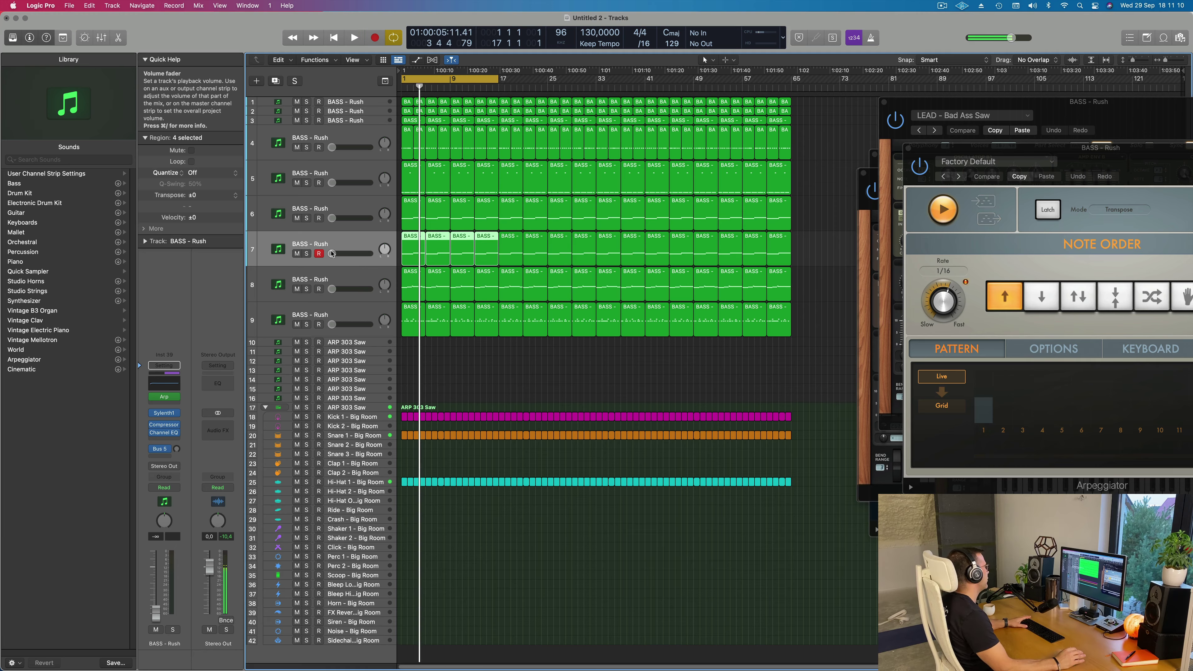
key(Return)
drag(332, 253, 341, 254)
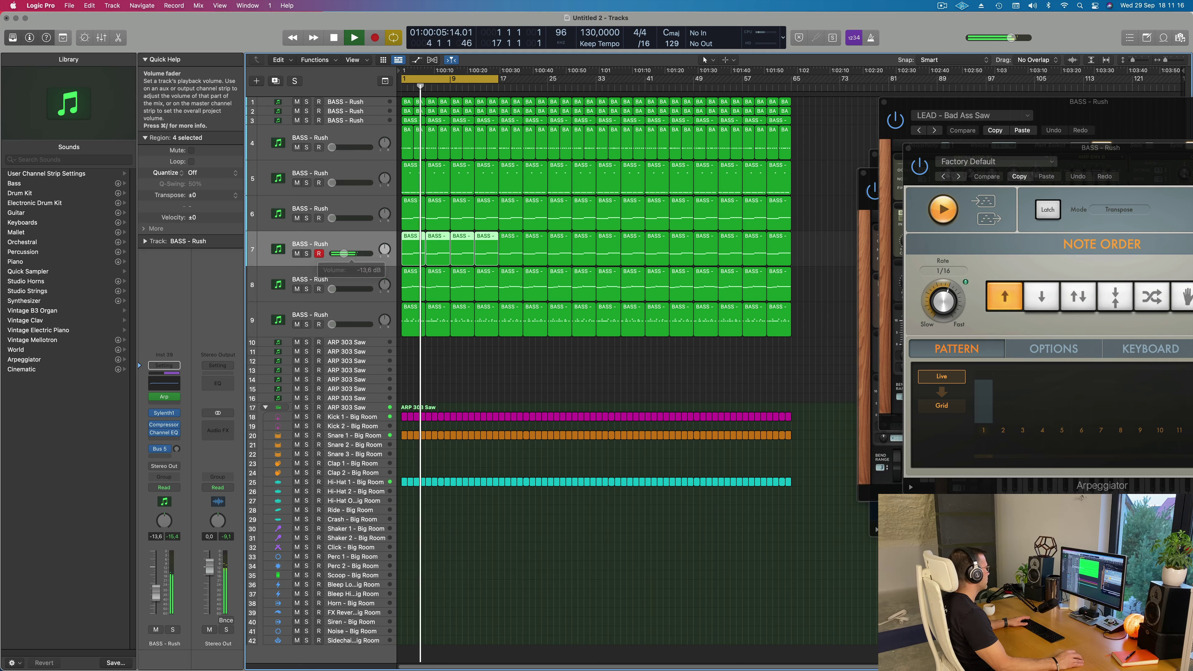
Boost track 7 by 1.6 dB at 84 Hz in its Channel EQ, close the EQ and restart playback.
click(164, 433)
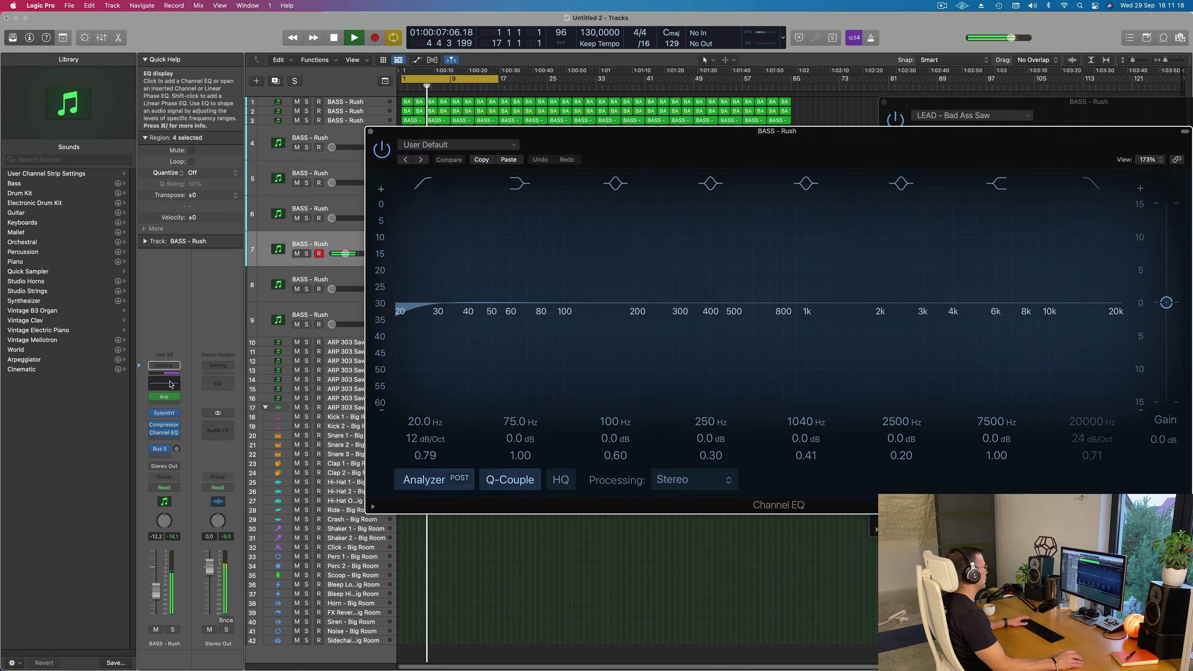
drag(530, 325, 543, 287)
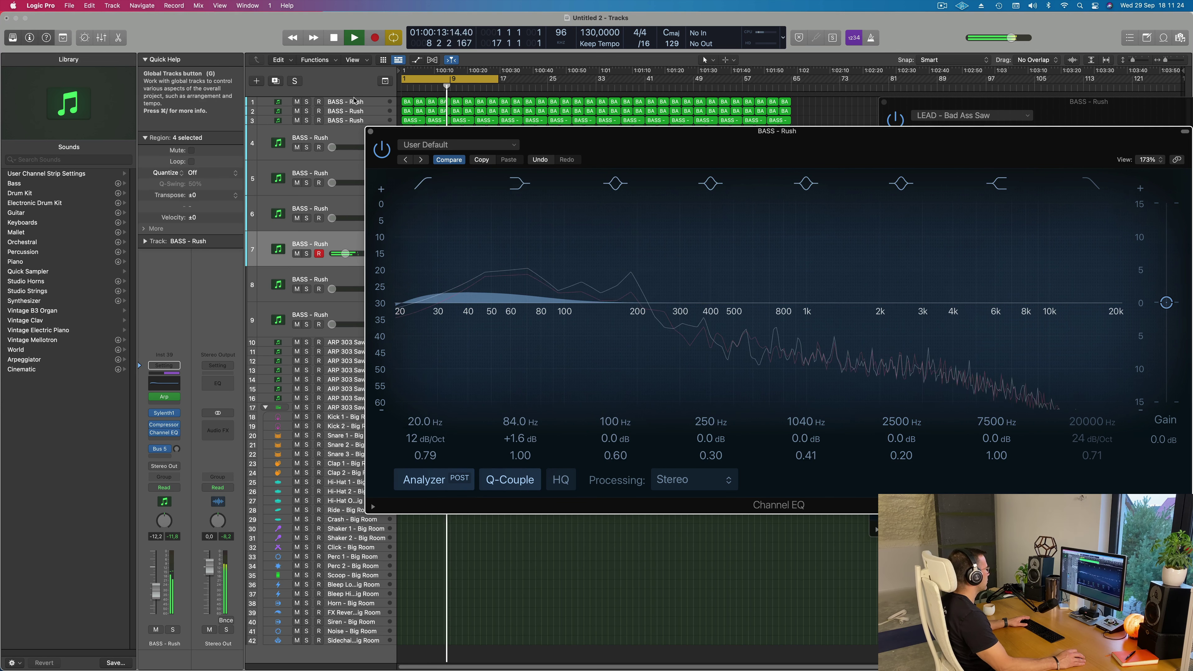
click(370, 132)
key(space)
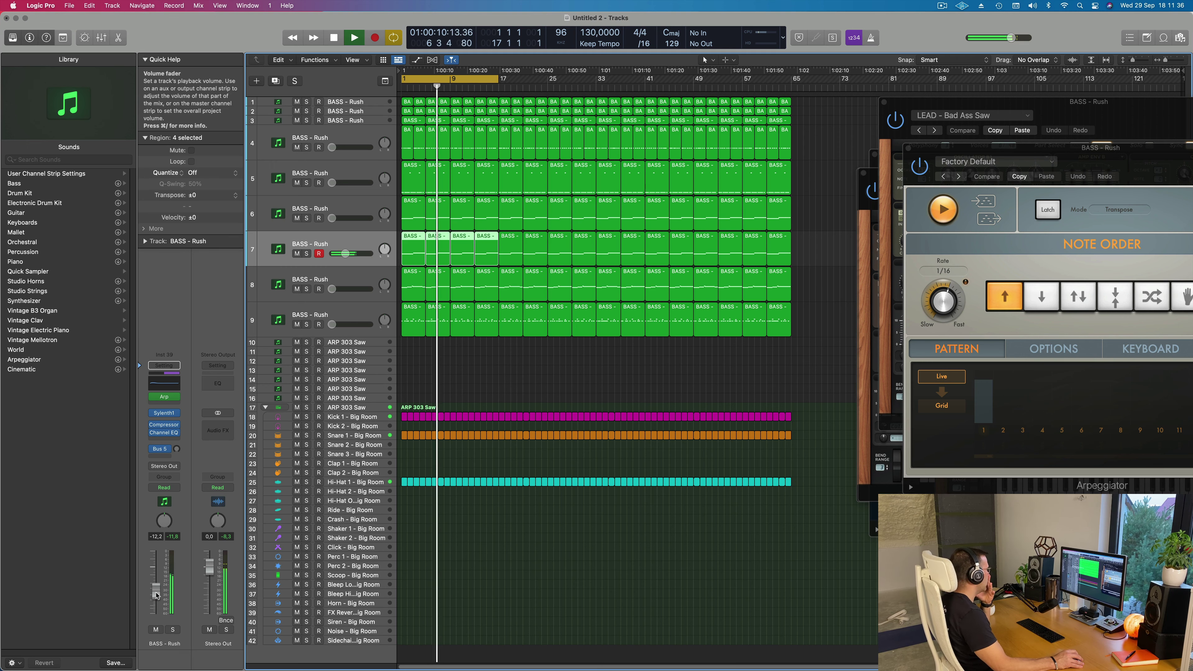
Deselect the regions, go through tracks 9, 8 and 6, and try raising the volume of track 6 slightly.
click(520, 368)
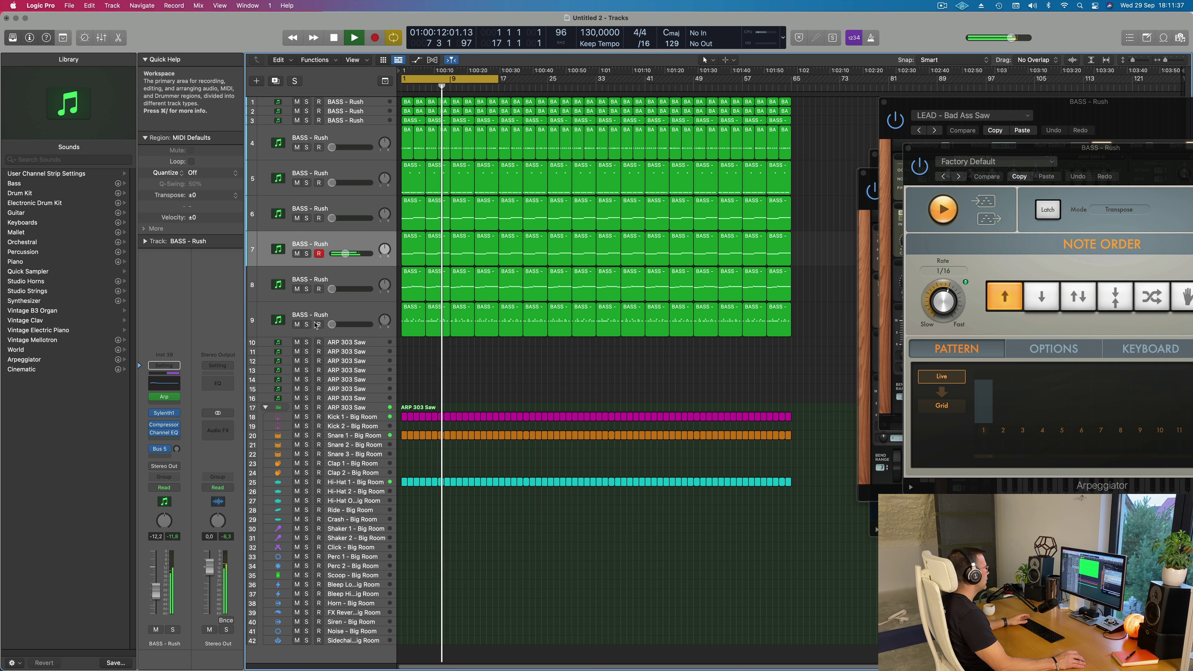
click(350, 310)
click(363, 272)
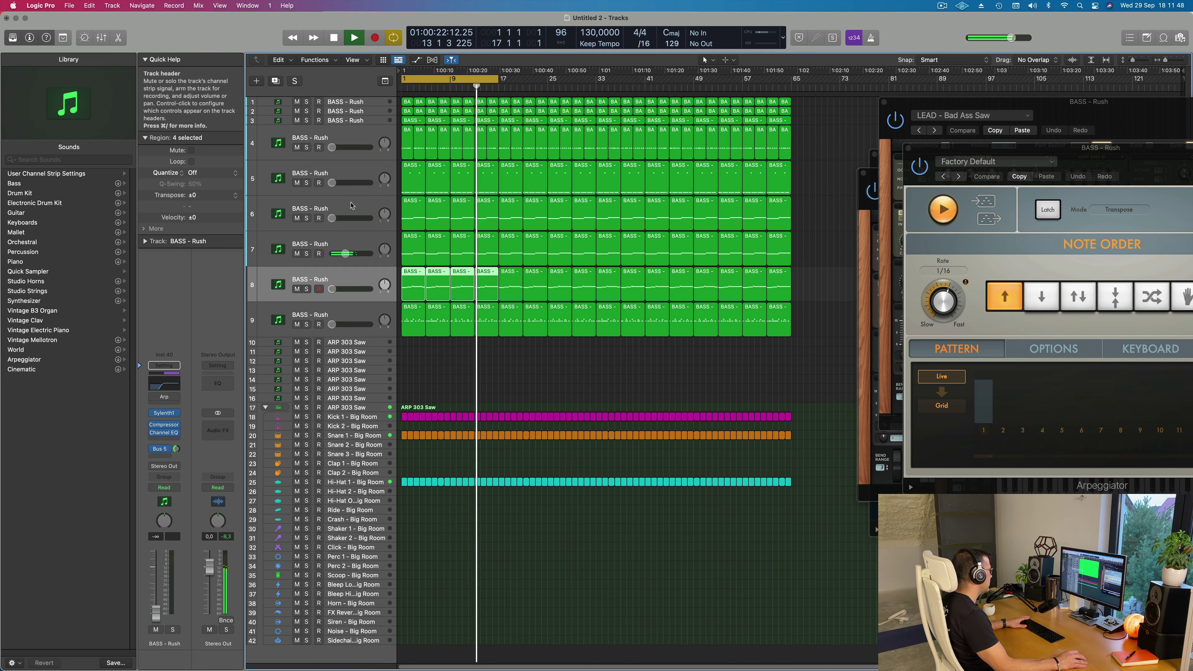
click(362, 209)
mouse_move(332, 218)
mouse_down()
mouse_move(346, 219)
mouse_move(335, 218)
mouse_up()
Select track 8 and raise its volume to about -17.0 dB during playback.
click(358, 277)
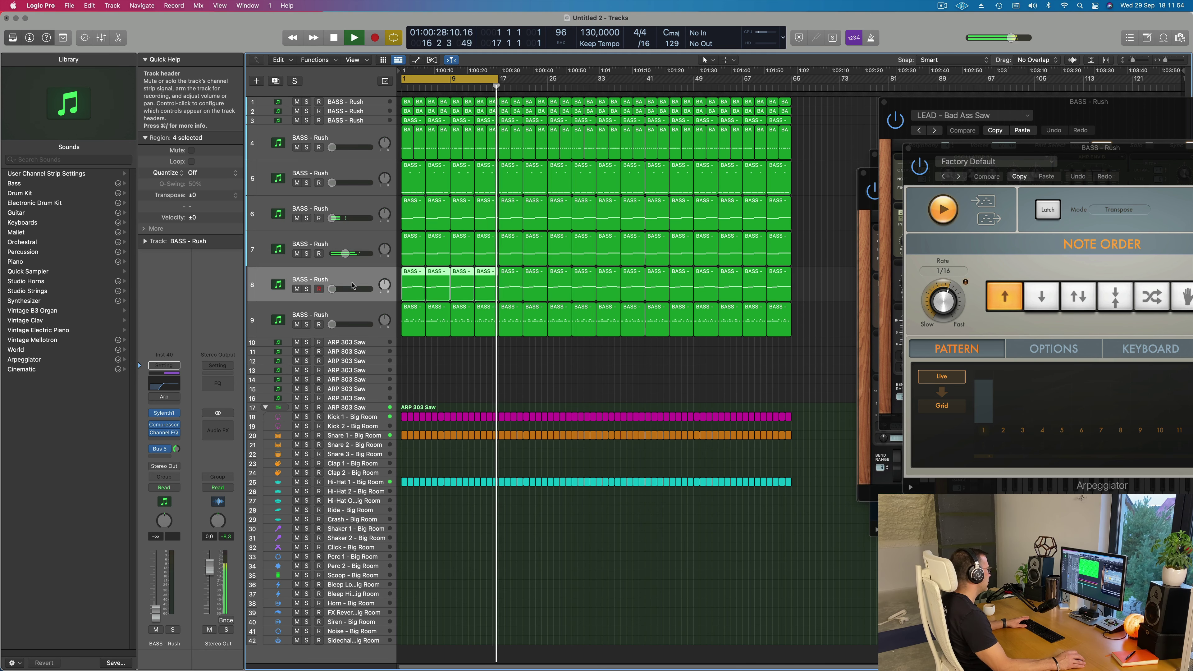
key(Down)
click(357, 281)
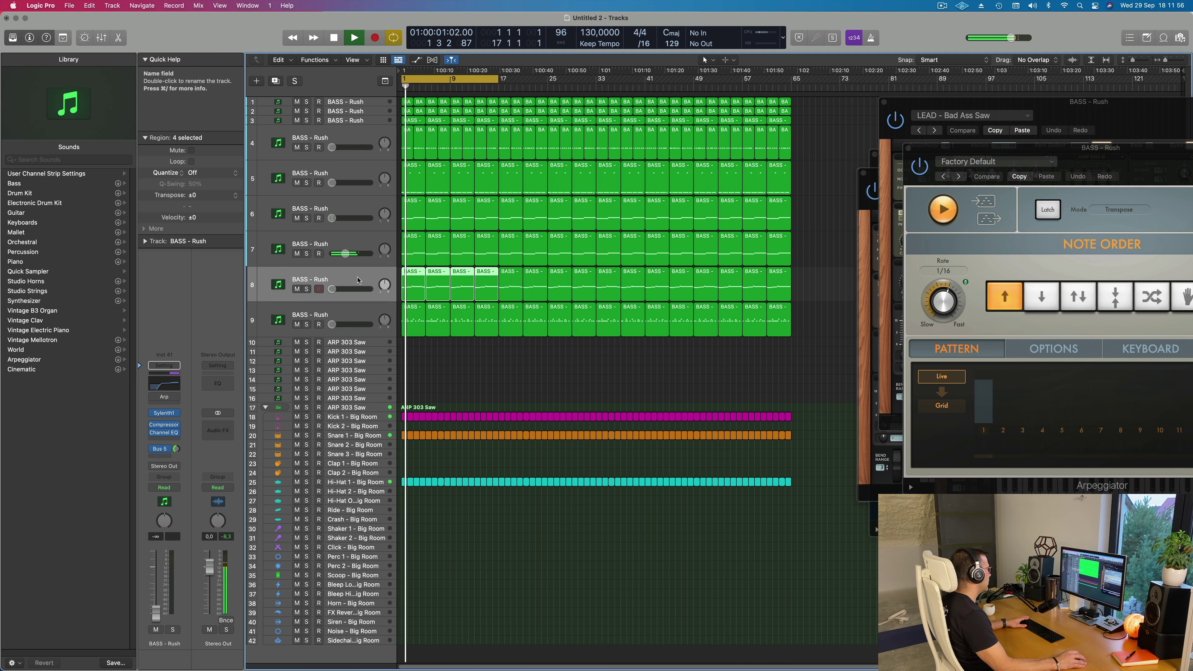
click(332, 289)
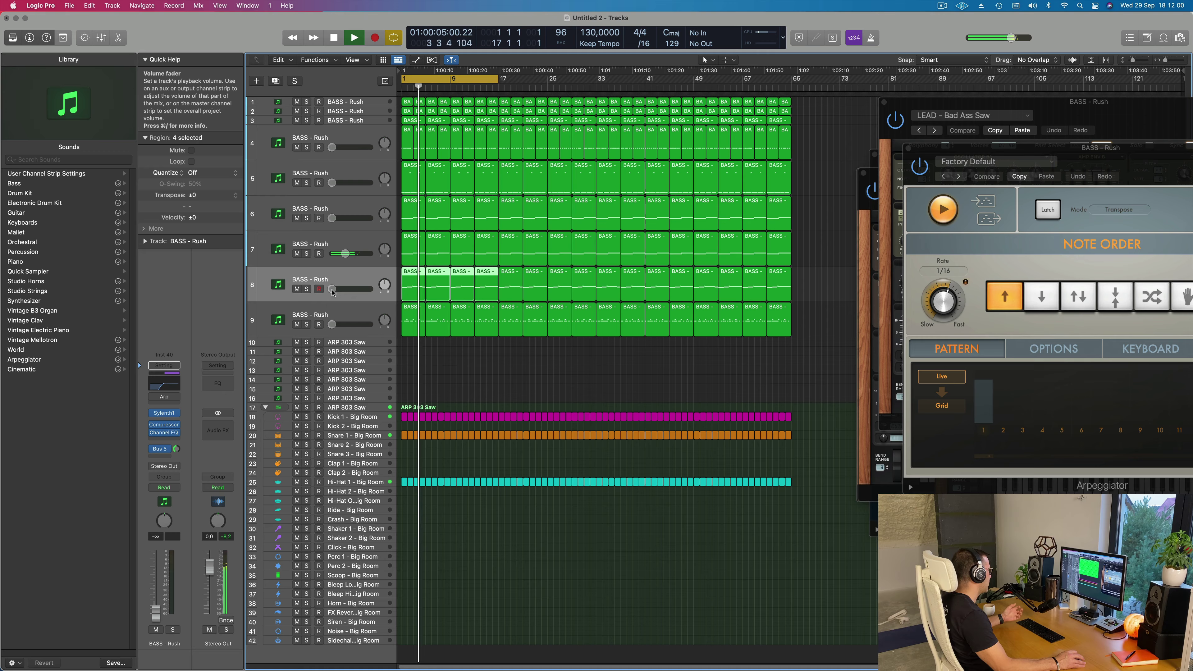
drag(323, 285, 341, 292)
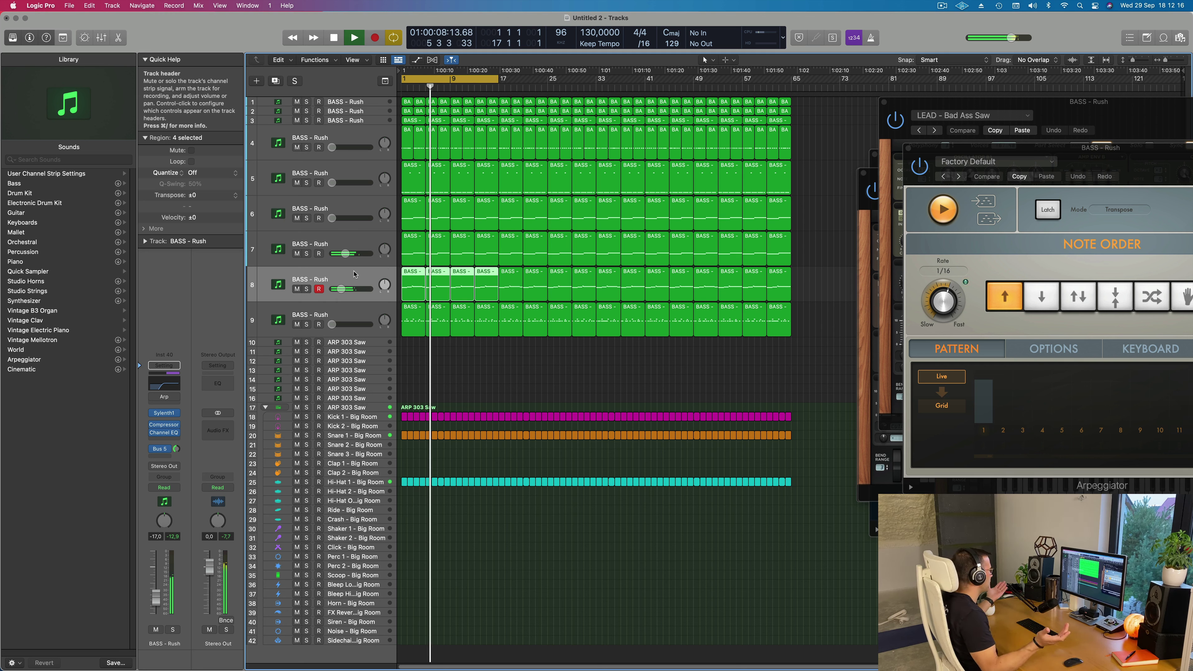
Replay the section from the start and raise the volume of track 8 to about -16.0 dB.
key(space)
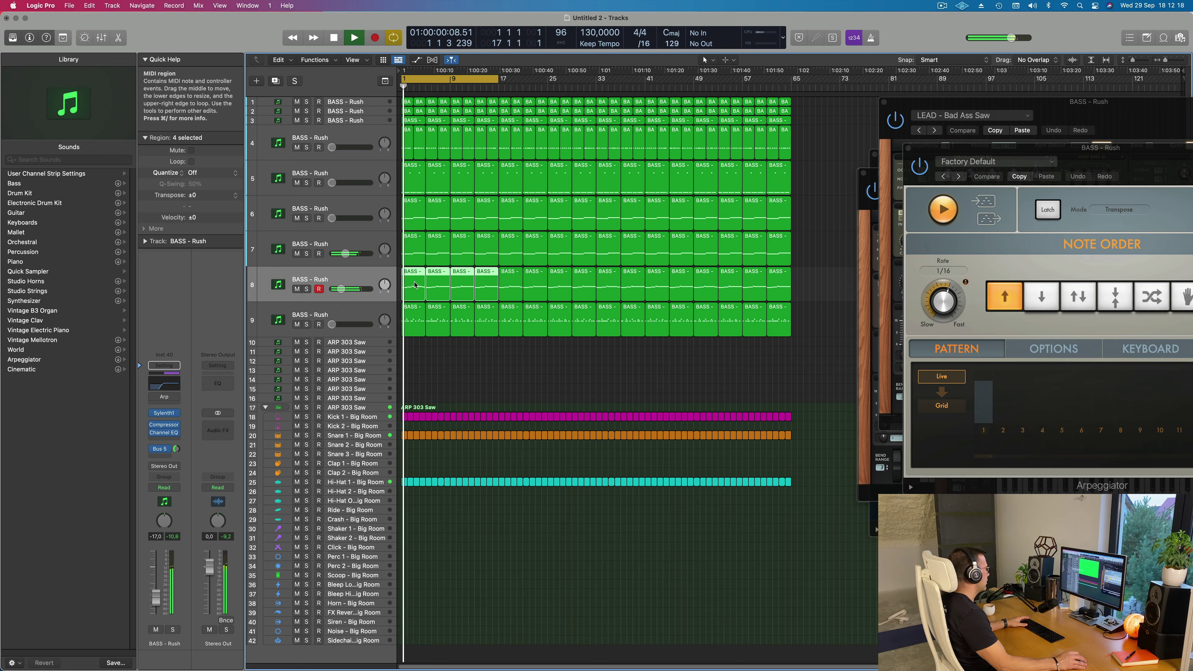
key(Down)
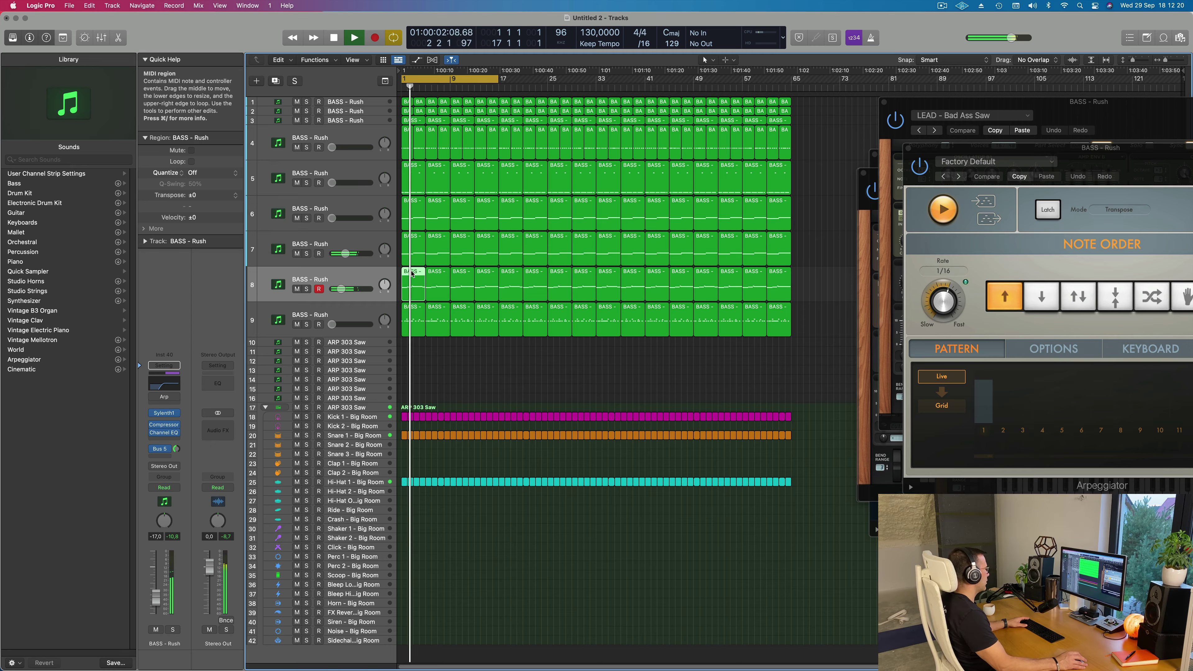
key(space)
key(space)
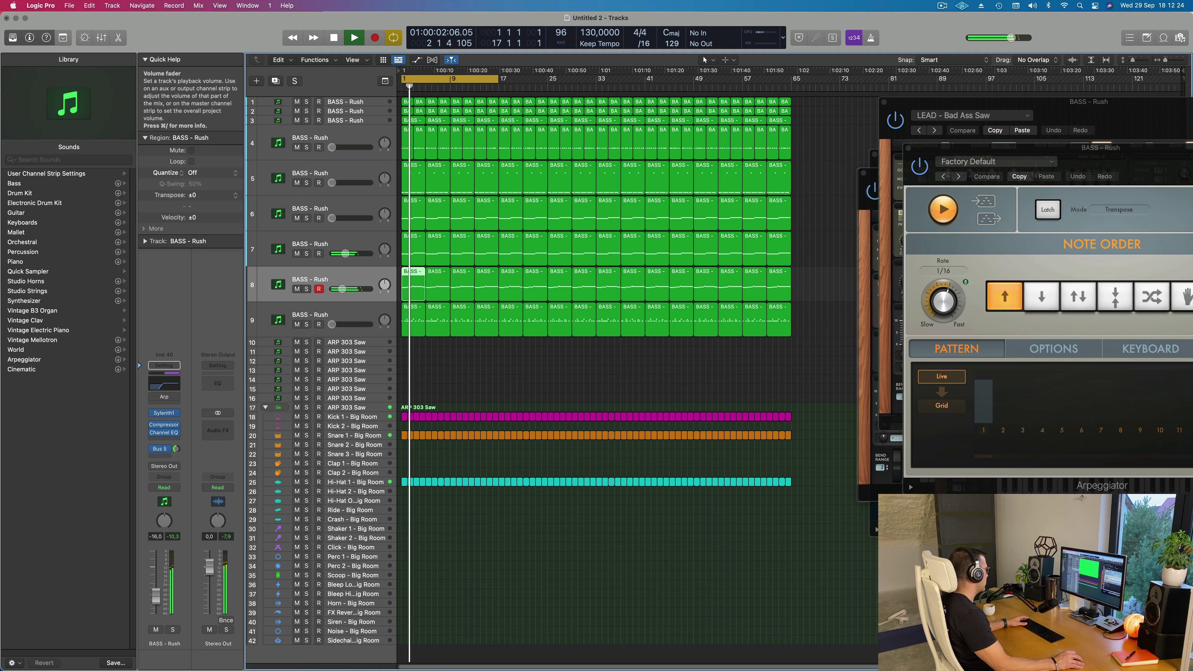
key(space)
key(space)
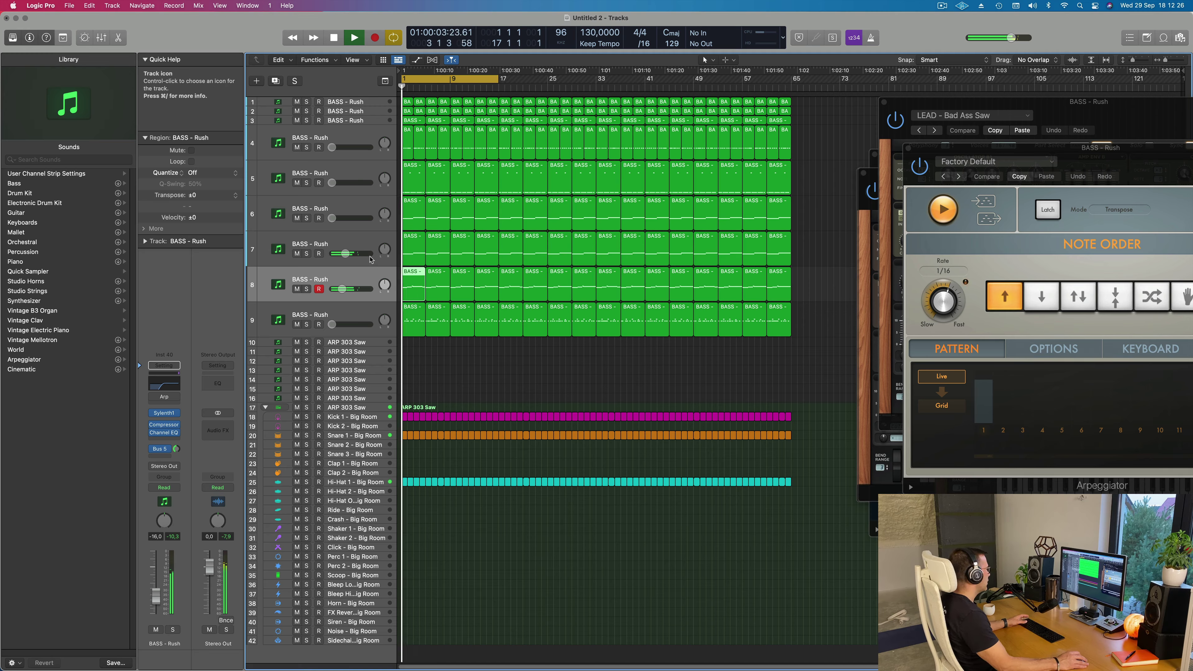
Select track 7, open its Sylenth1 instrument with the BASS - Wippenberg preset, check the filter settings during playback and close it.
key(Up)
key(space)
key(space)
key(space)
key(space)
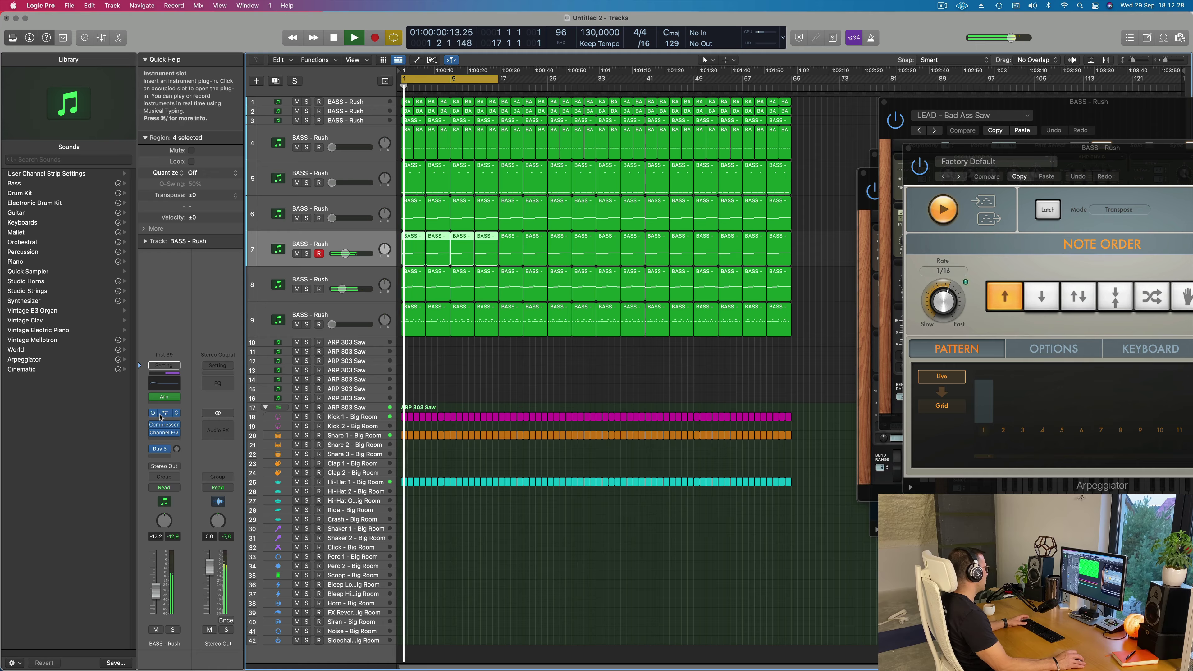
click(168, 415)
key(space)
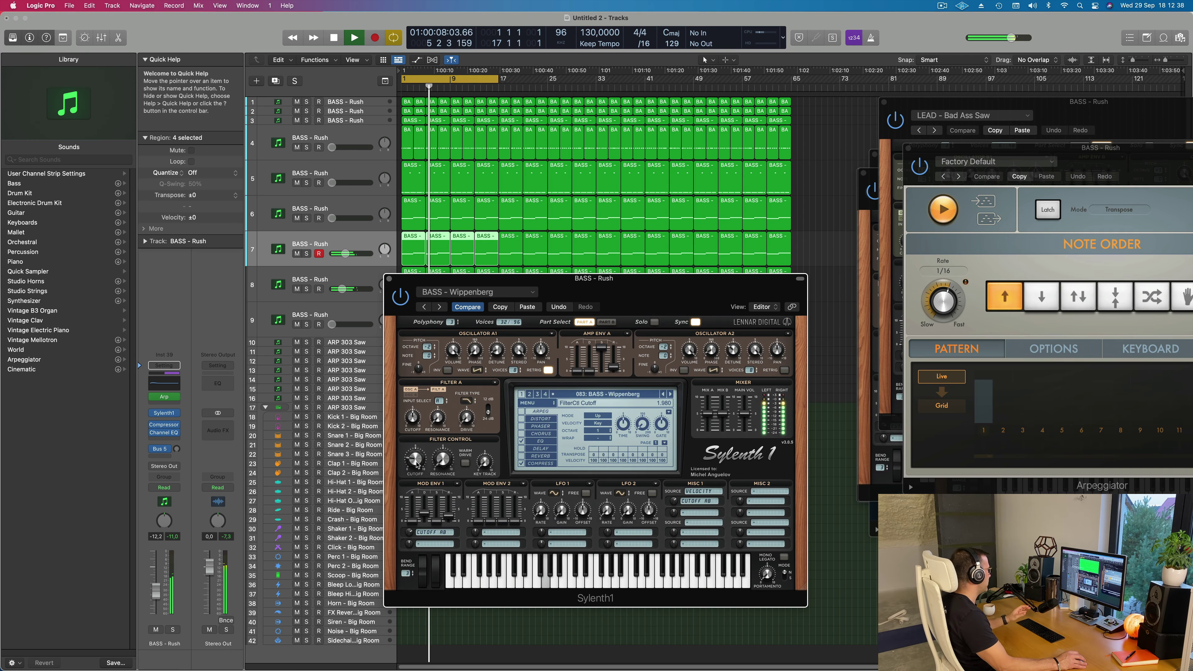
drag(560, 282, 534, 291)
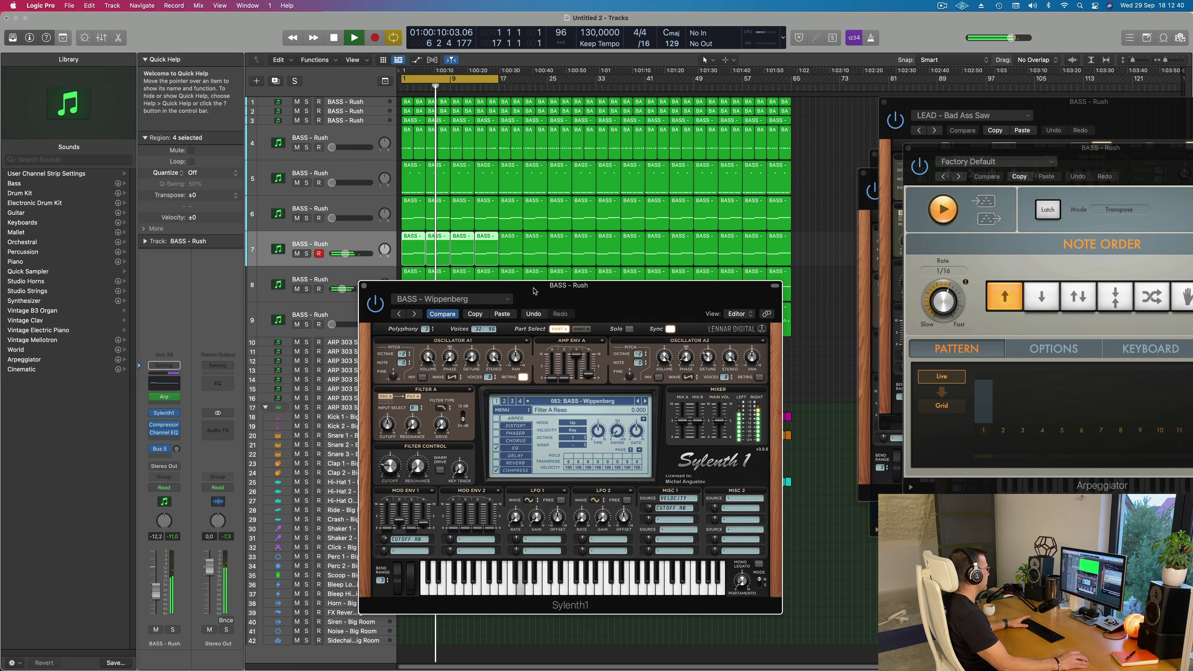
key(space)
click(364, 285)
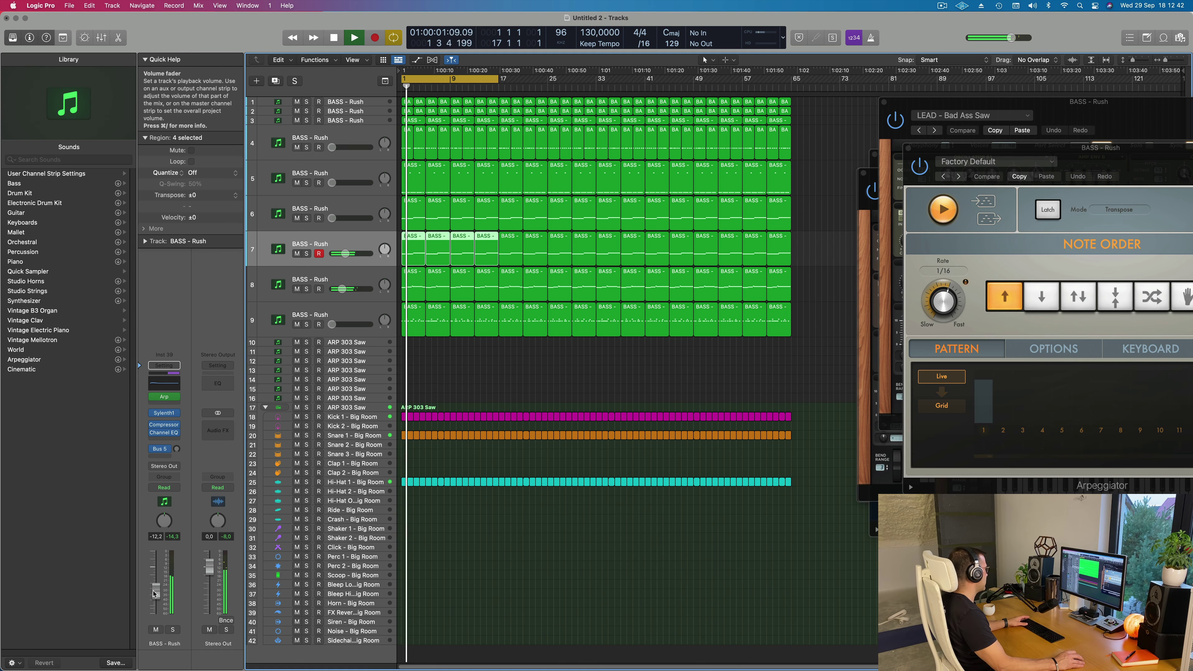
Solo tracks 7 and 8 in turn to compare them, select track 8 and replay from the start.
click(173, 630)
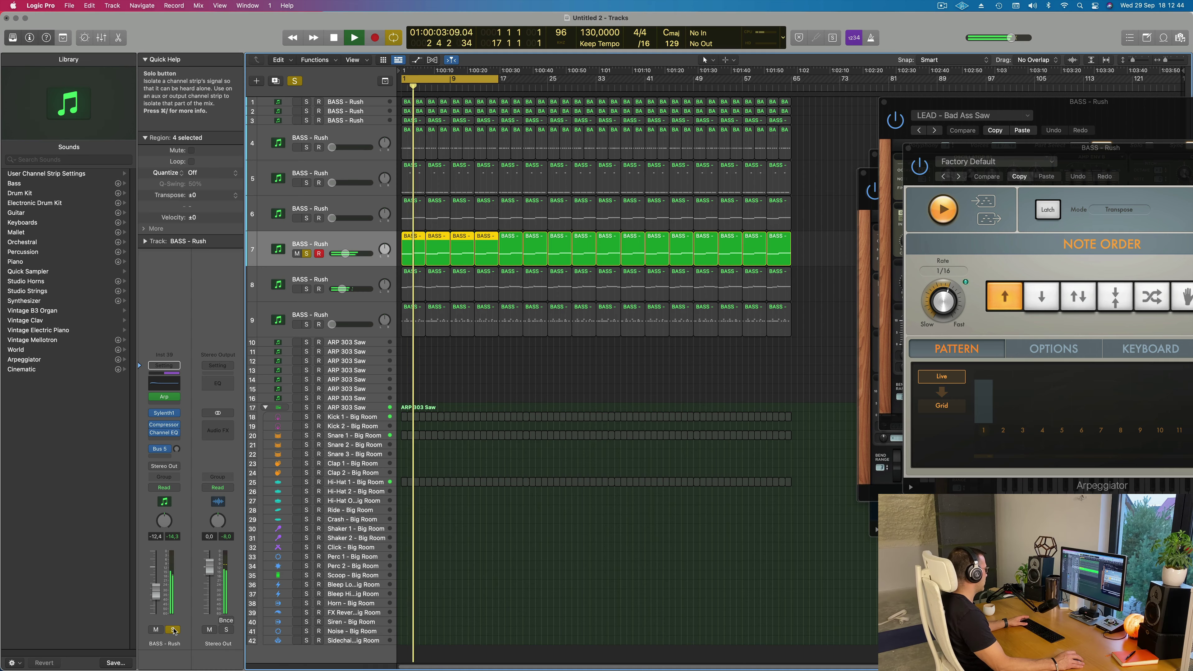
click(173, 630)
click(306, 289)
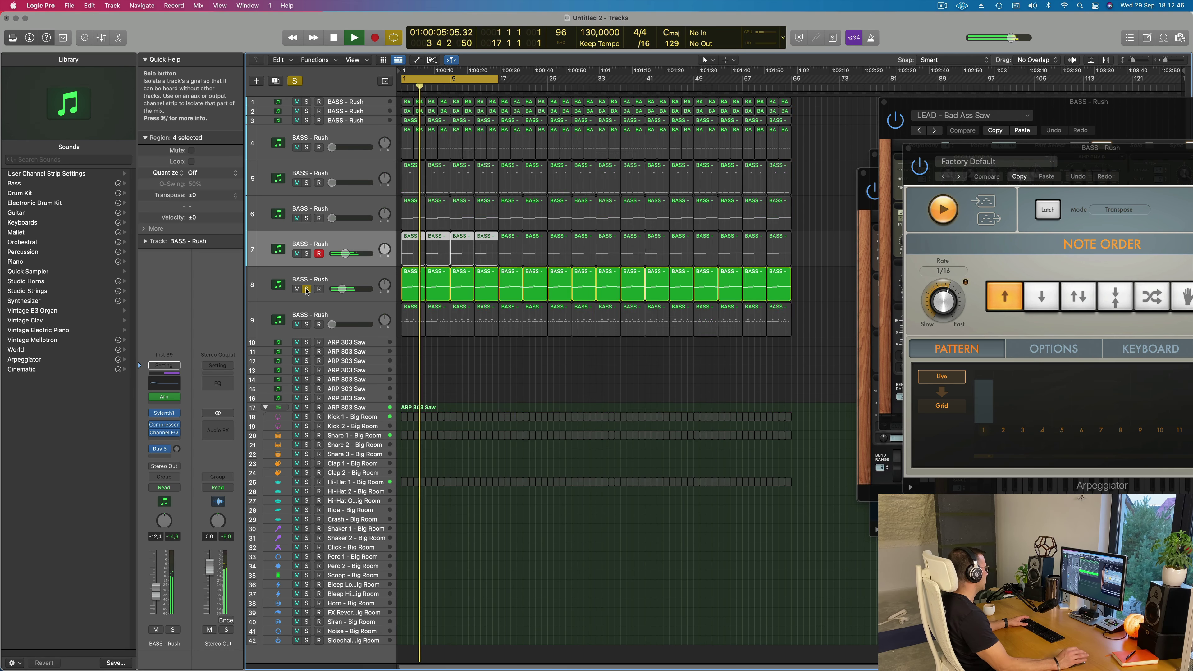
click(306, 290)
click(279, 286)
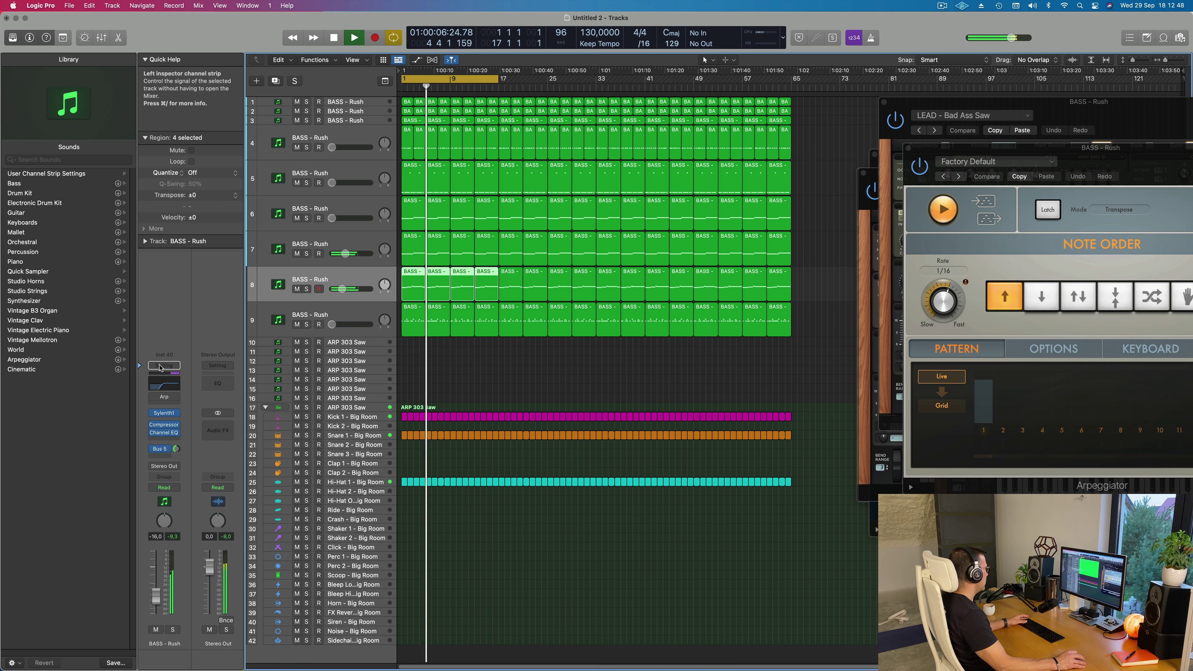
key(Return)
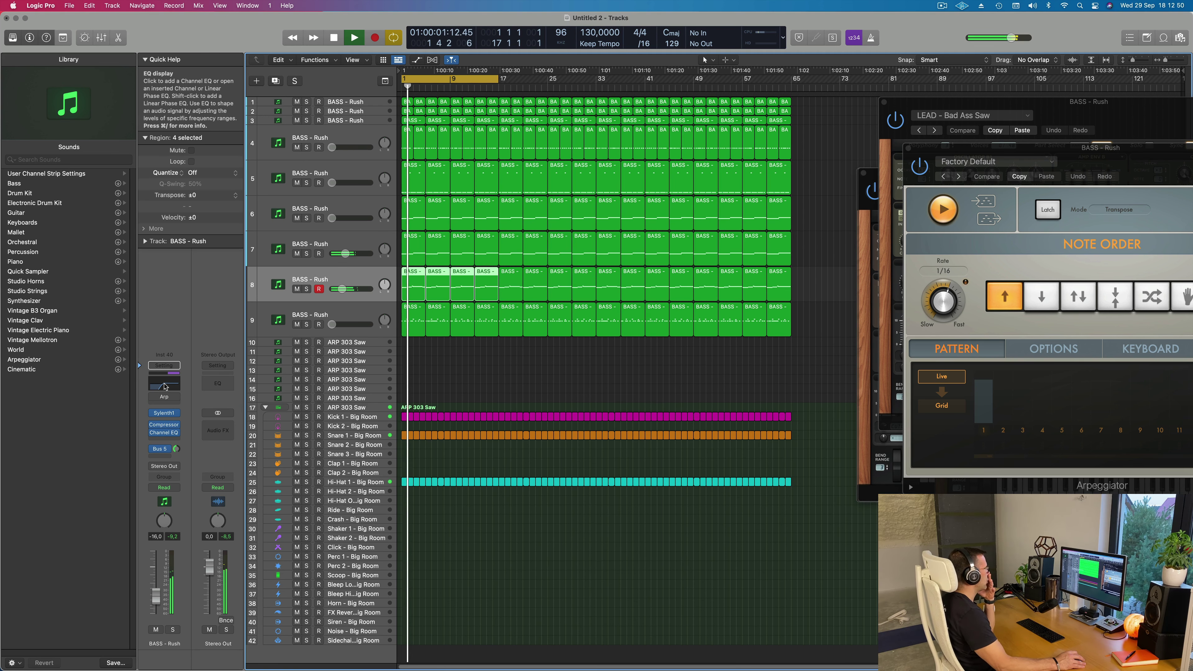
In track 8's Channel EQ, set the low cut to about 310 Hz with a 24 dB/Oct slope and 0.57 Q, and close it.
click(165, 386)
drag(1038, 160, 664, 141)
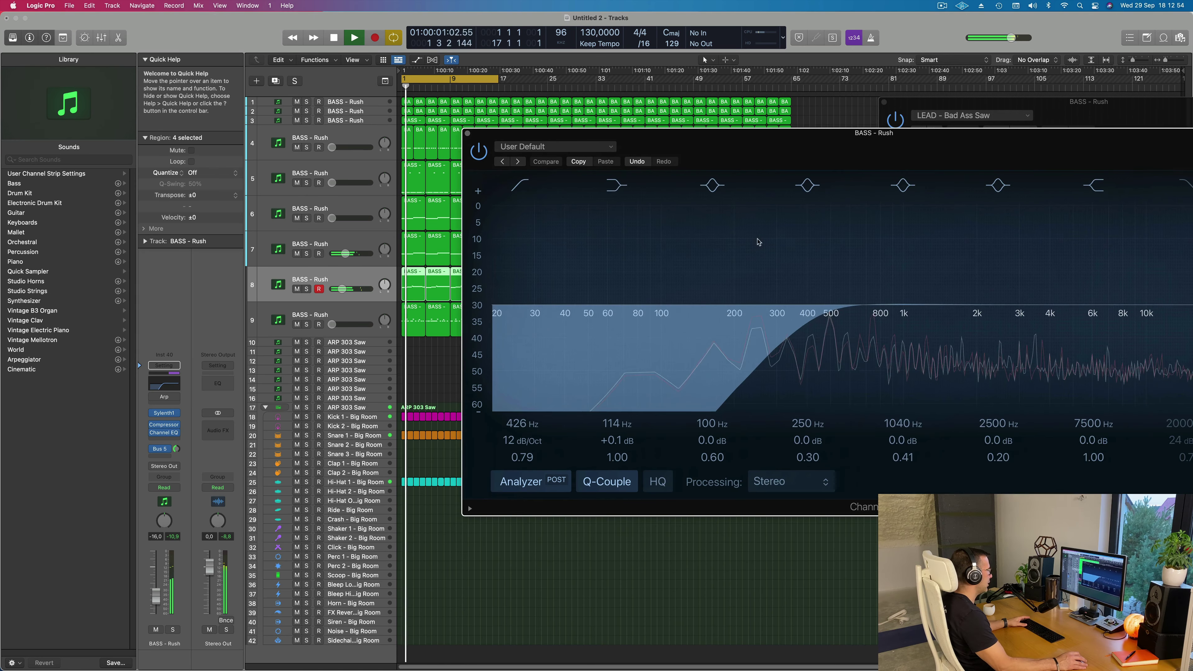
mouse_move(815, 306)
mouse_down()
mouse_move(764, 318)
mouse_move(837, 315)
mouse_up()
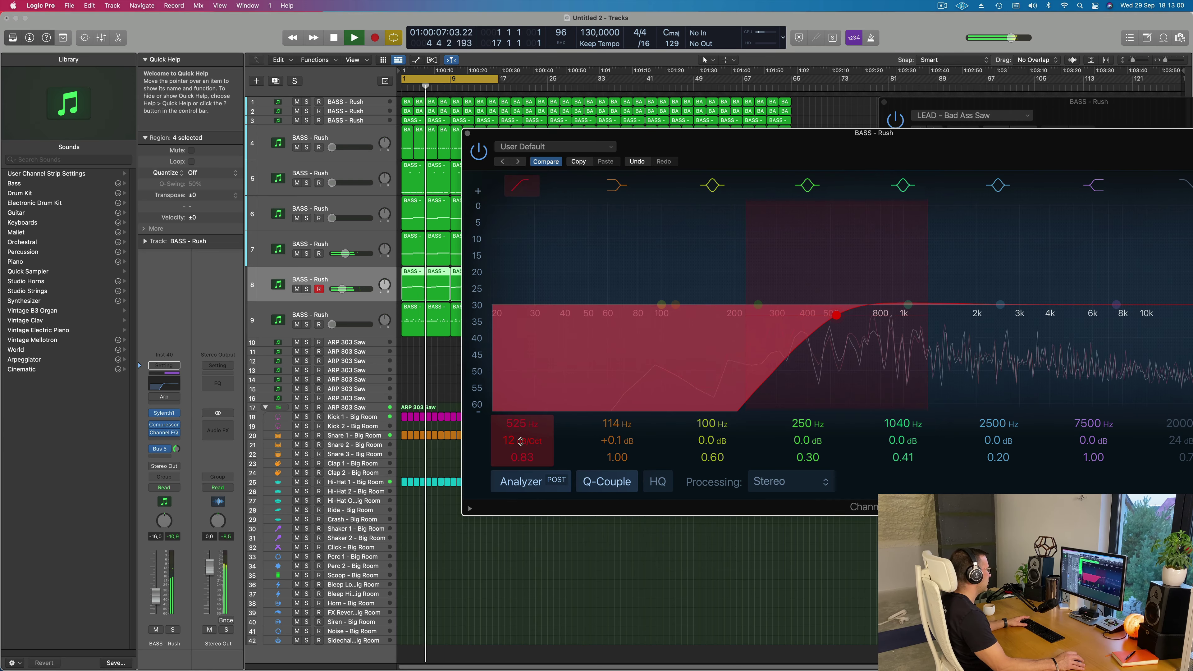
drag(521, 441, 520, 430)
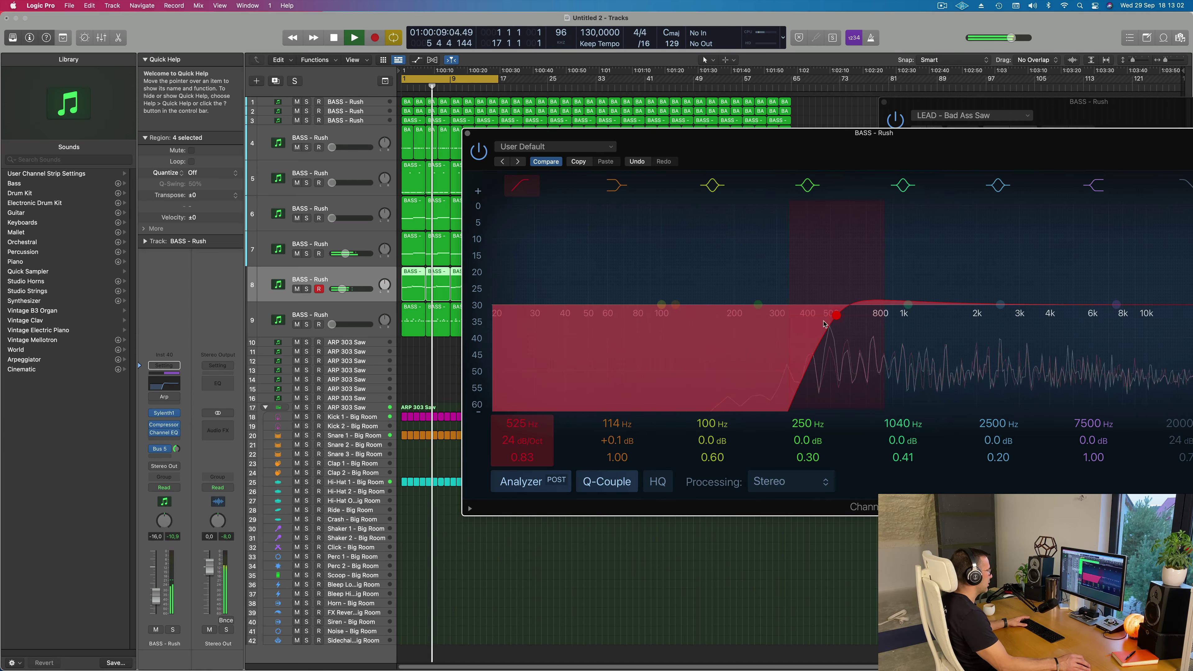
drag(824, 325, 779, 328)
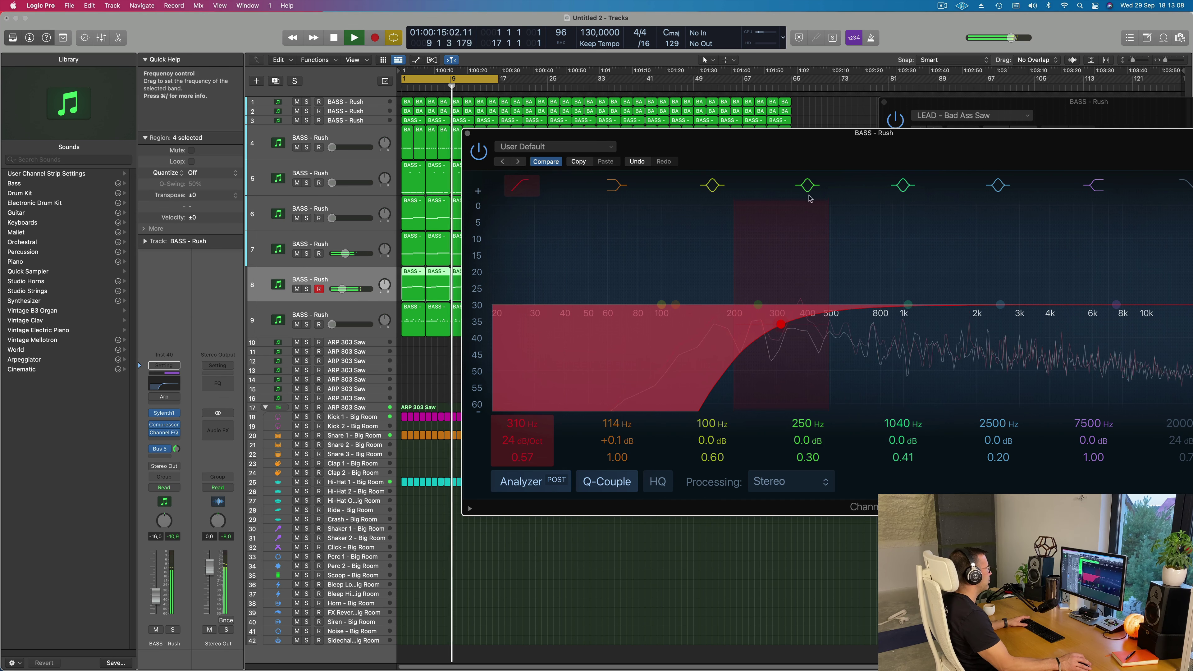
drag(799, 156, 739, 171)
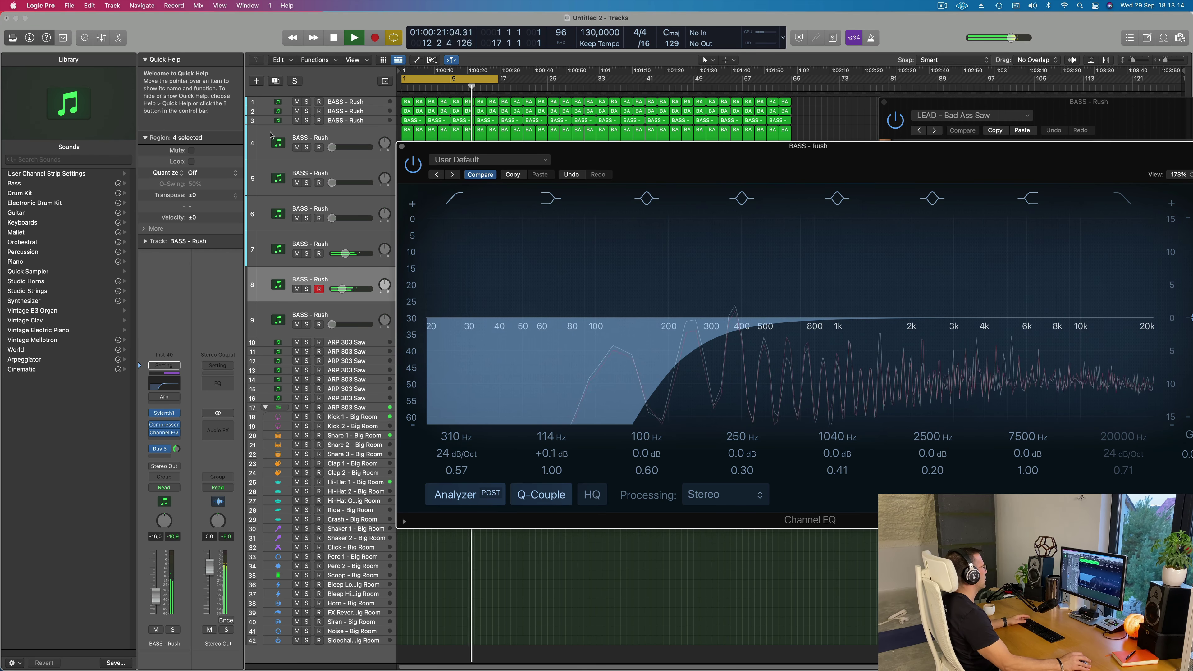
click(402, 146)
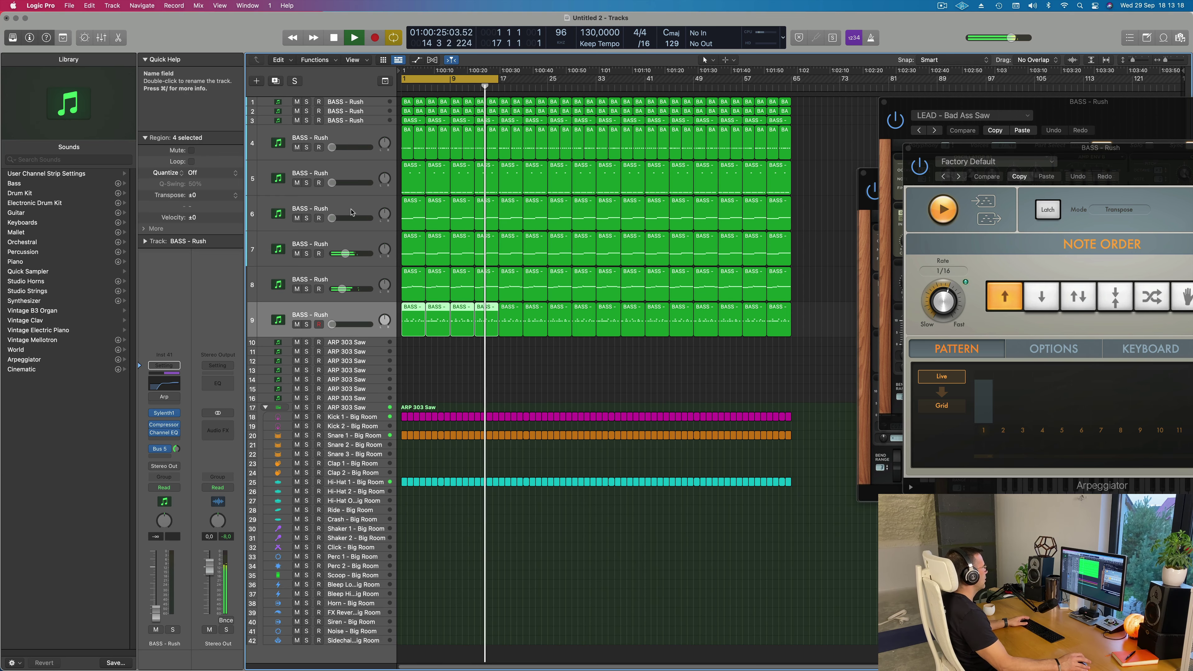
Select track 6, raise its volume to about -14.8 dB during playback and set its Bus 5 send to about -1.5 dB.
click(325, 198)
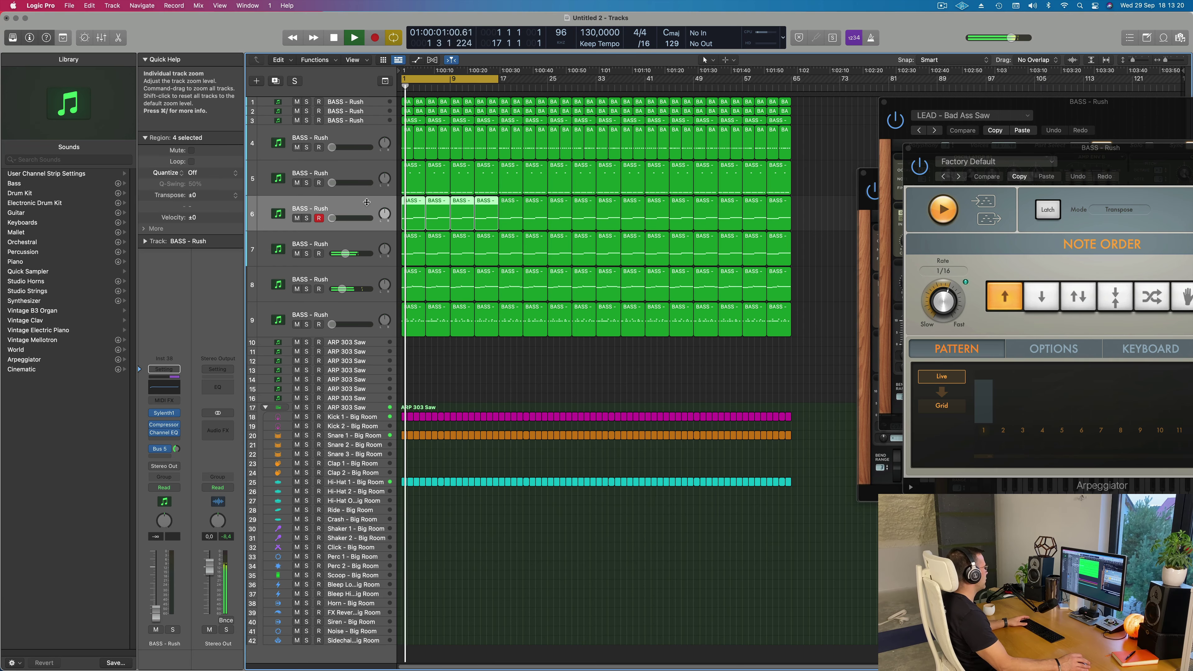
drag(332, 219, 343, 219)
click(176, 448)
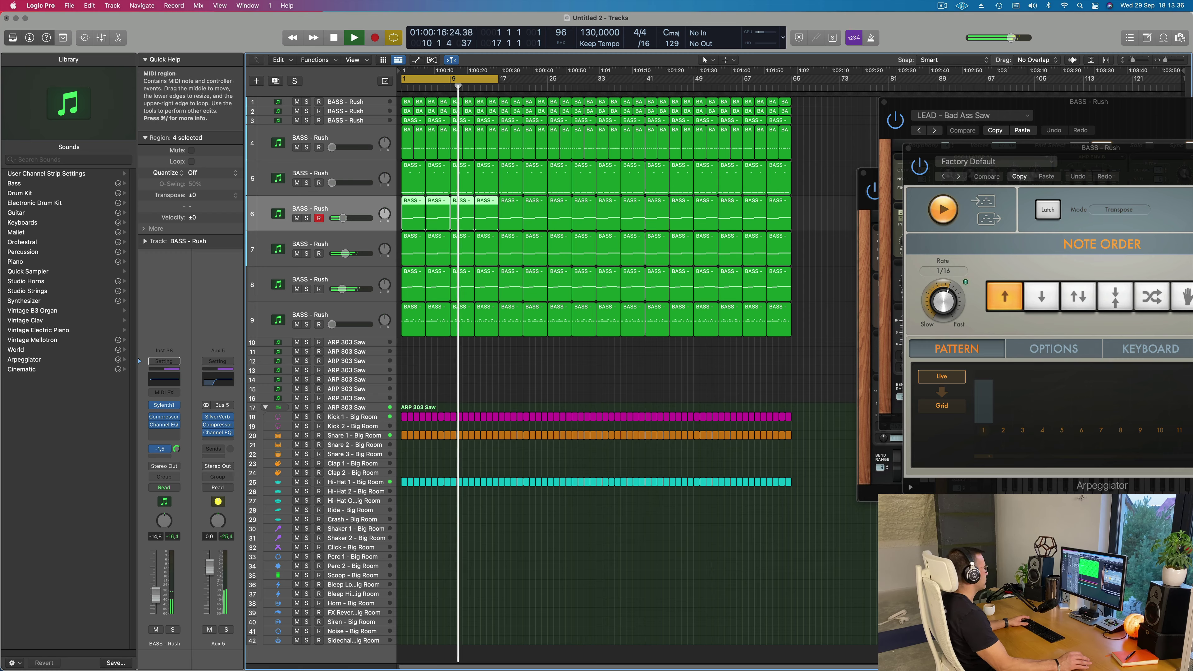
Select track 9, raise its volume to about -16.0 dB during playback and close its Sylenth1 window with the LEAD - Bad Ass Saw preset.
click(351, 316)
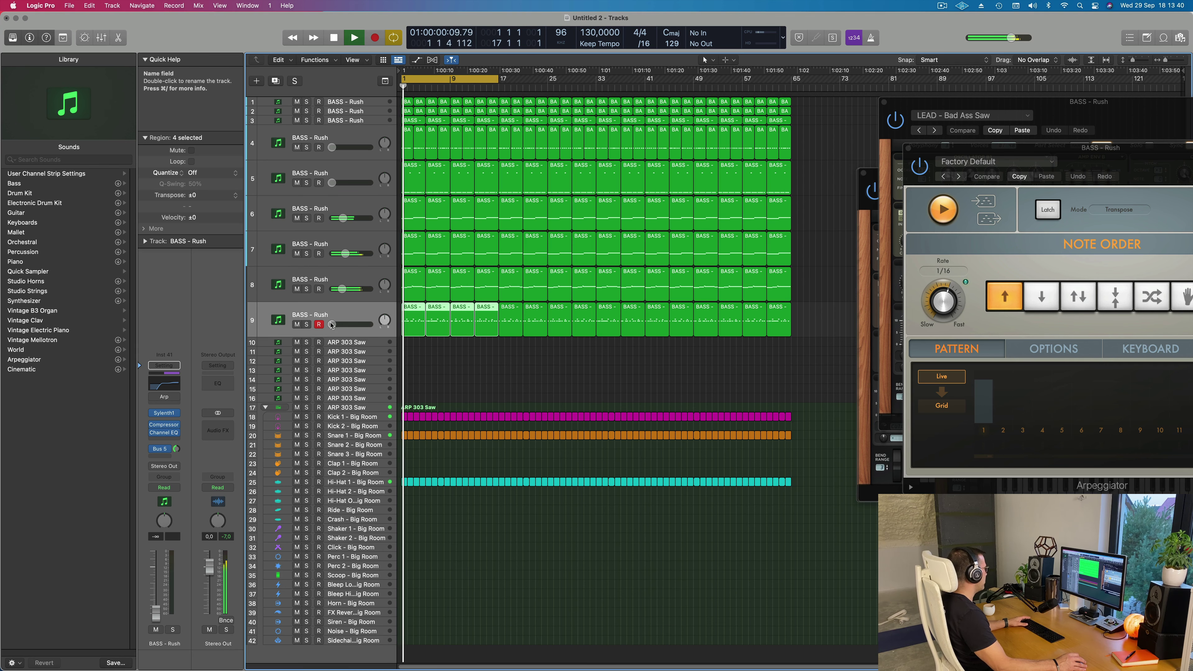
drag(331, 324, 333, 325)
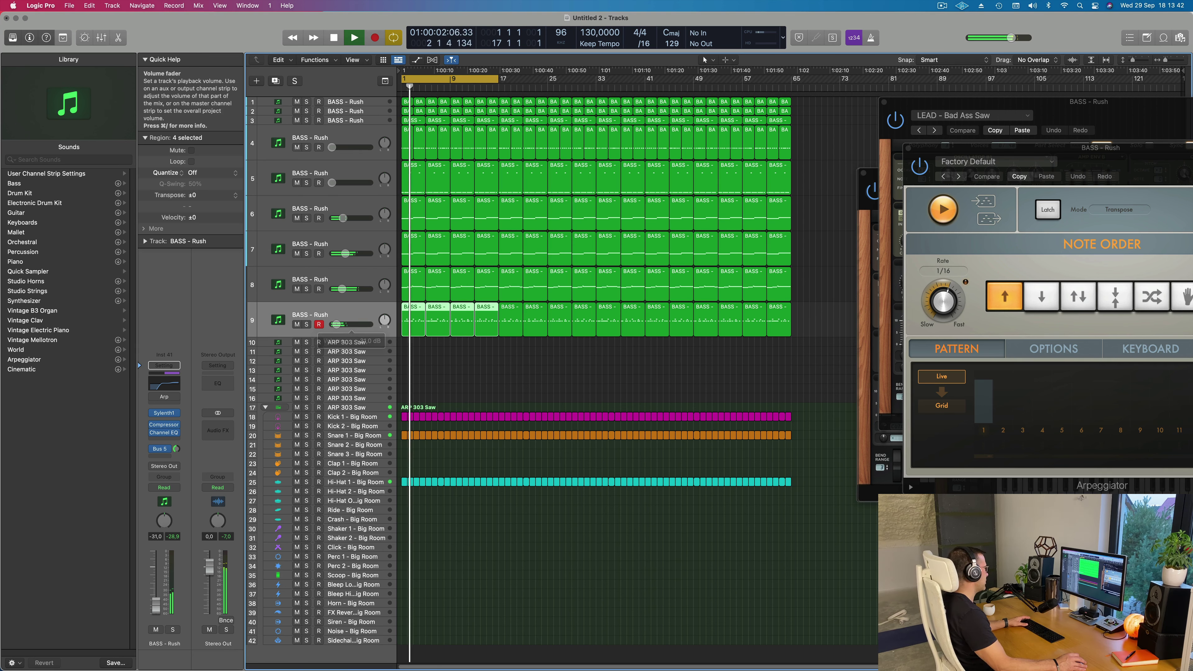
drag(338, 325, 342, 325)
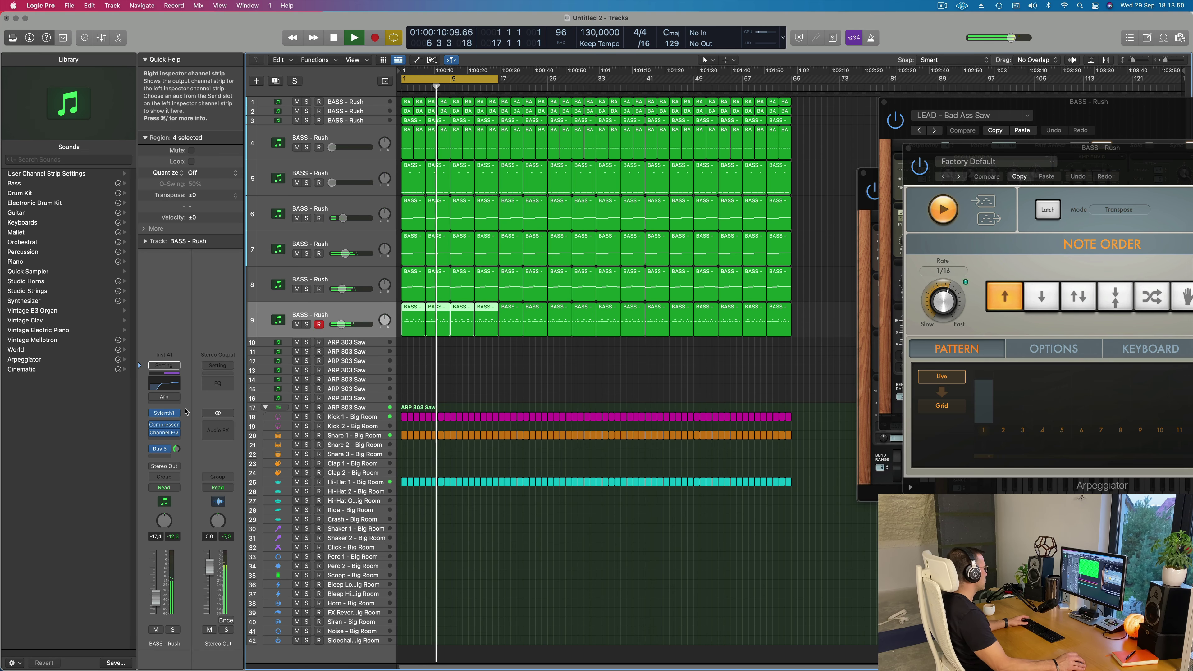
drag(154, 601, 154, 597)
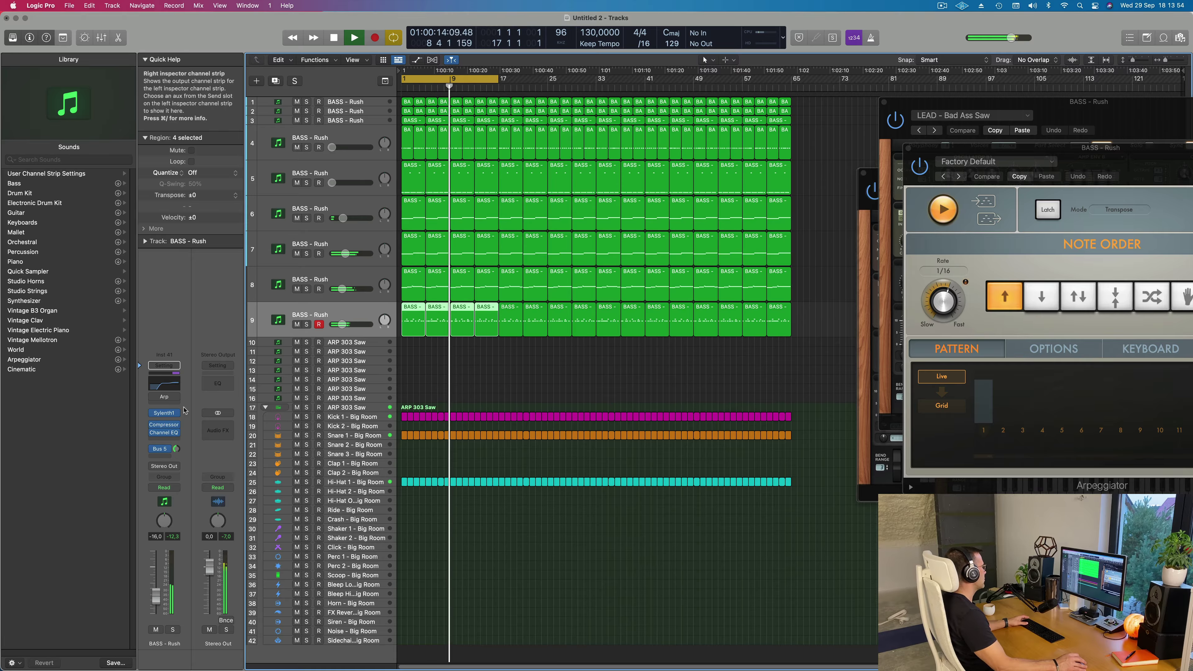
click(167, 416)
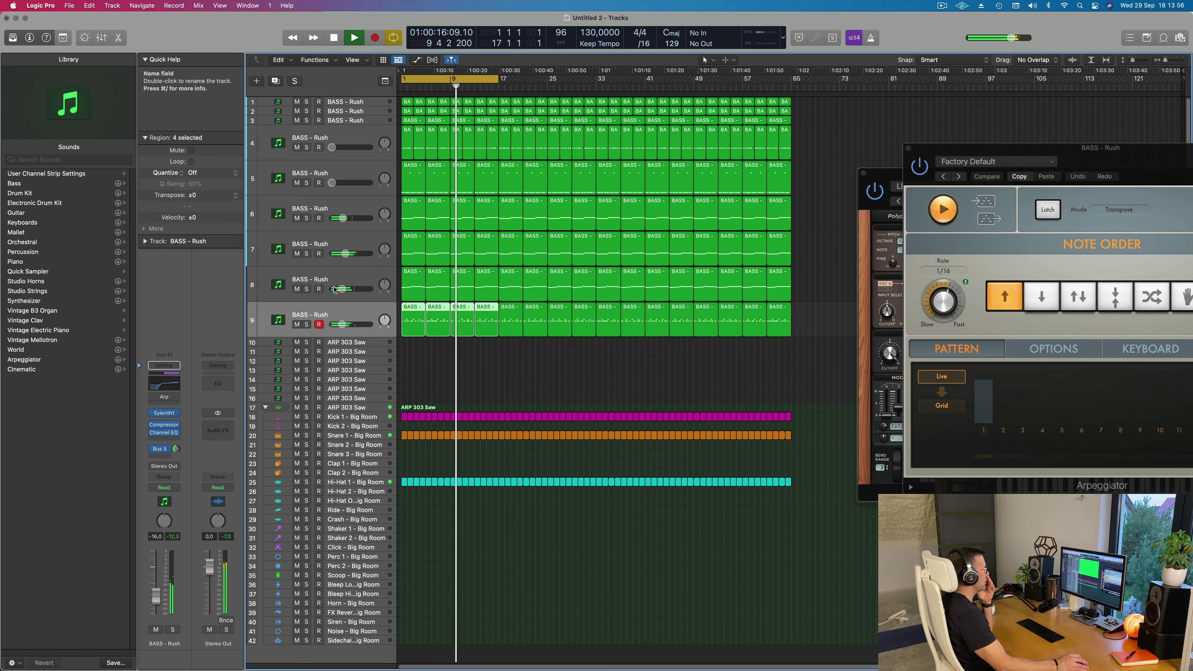
Cut about 4.0 dB at 408 Hz in track 9's Channel EQ, close it and raise the track's volume to about -14.6 dB.
click(170, 383)
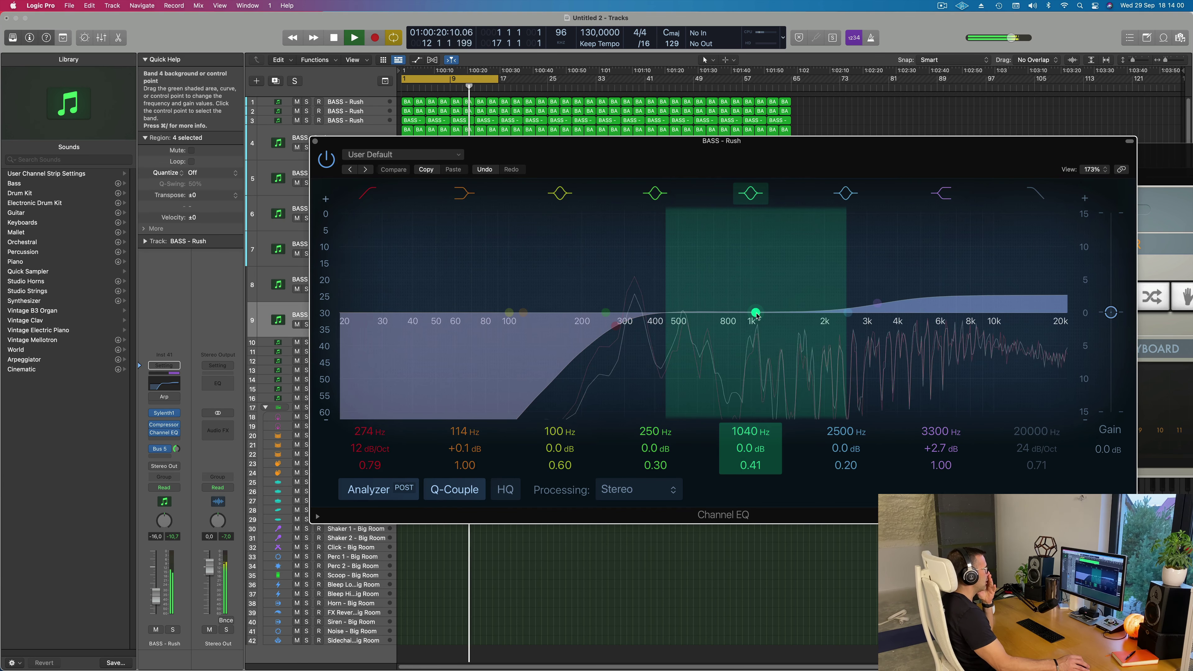
drag(754, 314, 658, 349)
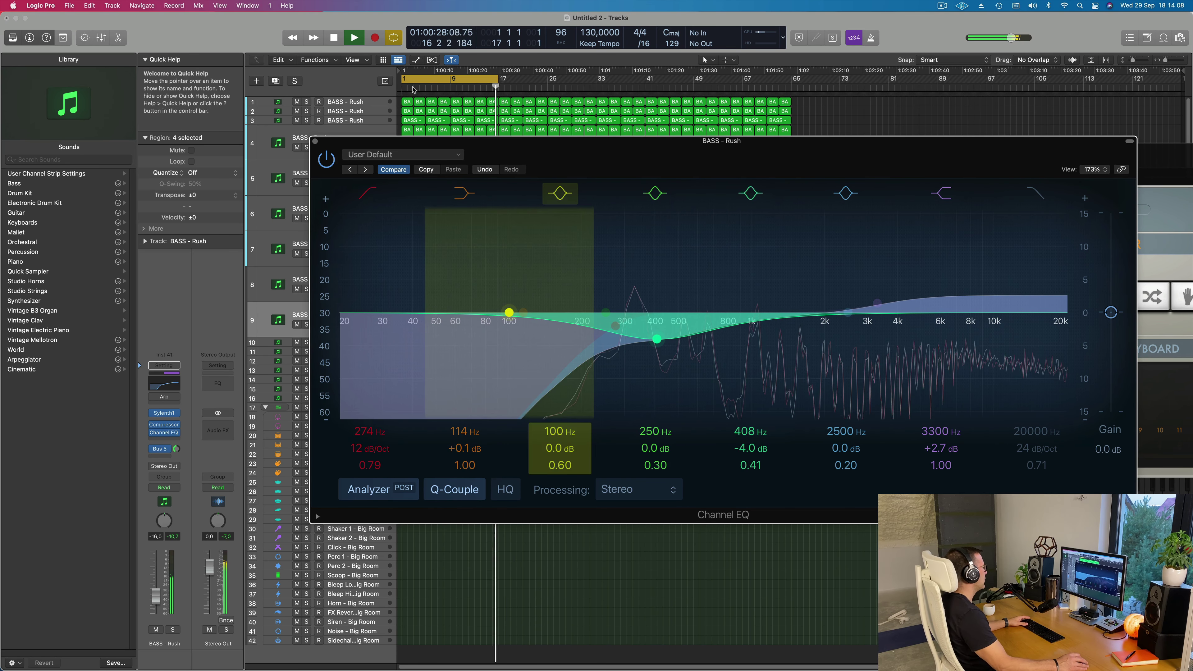
click(315, 141)
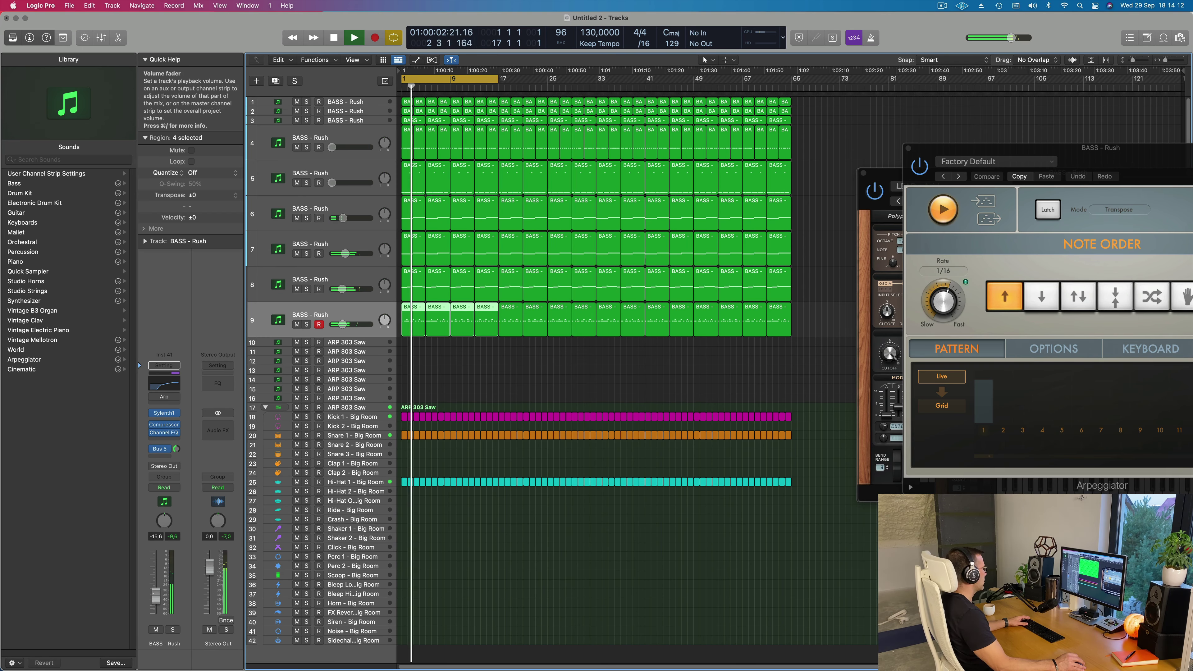
scroll(599, 376, up, 1)
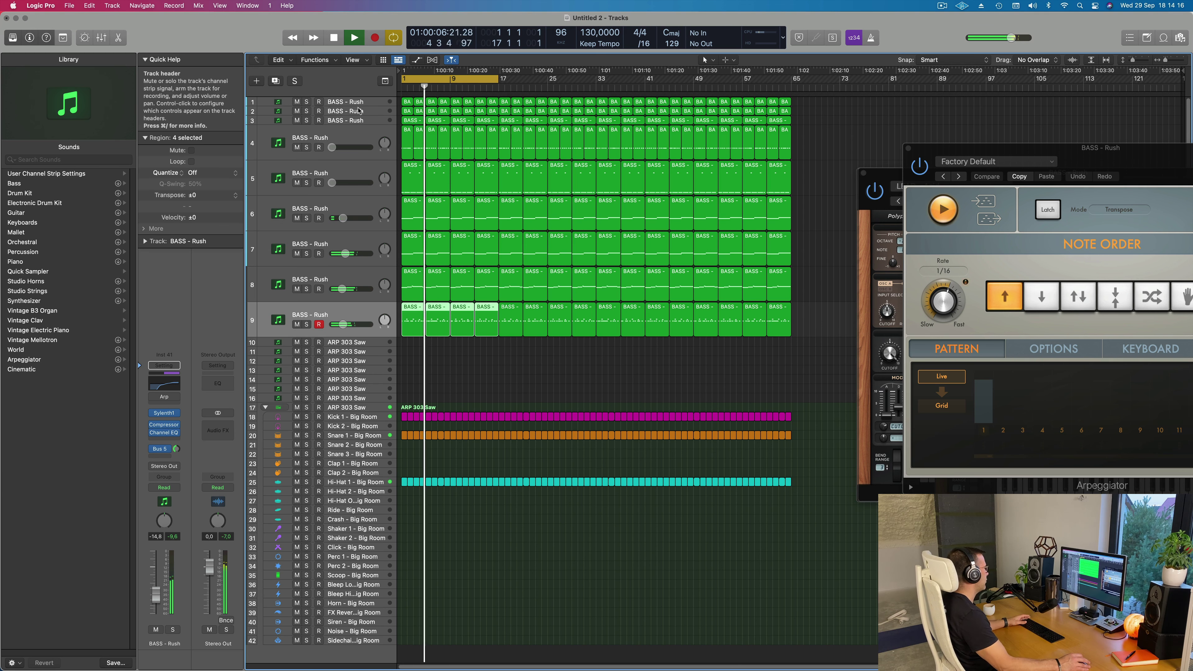
Extend the cycle range to bar 65 so it spans the whole arrangement, and replay from the start.
click(347, 109)
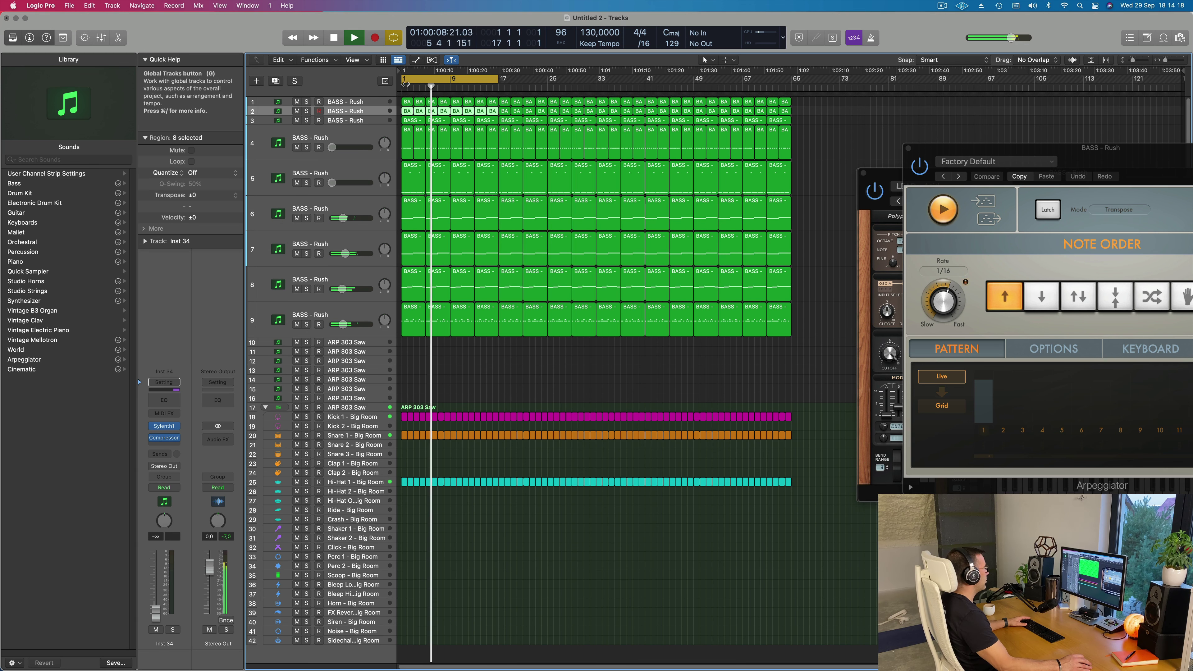
drag(497, 79, 797, 103)
key(Return)
Select track 3, show the toolbar, enable Track Zoom and enlarge the track's height.
click(362, 122)
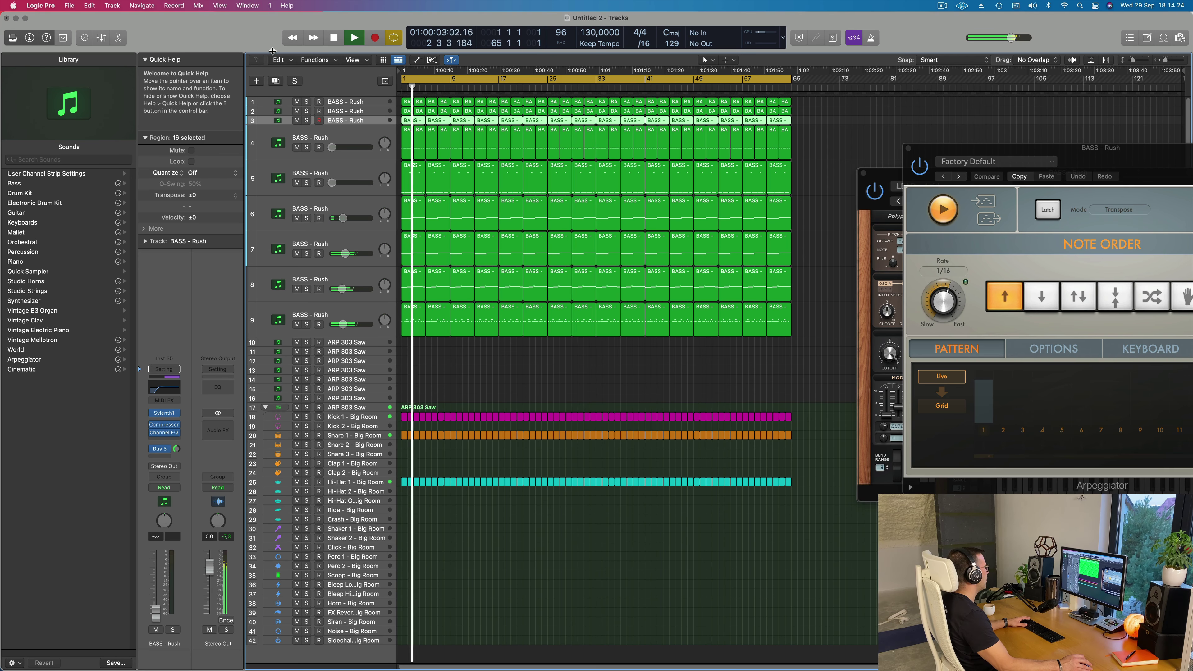
key(ctrl+alt+super+t)
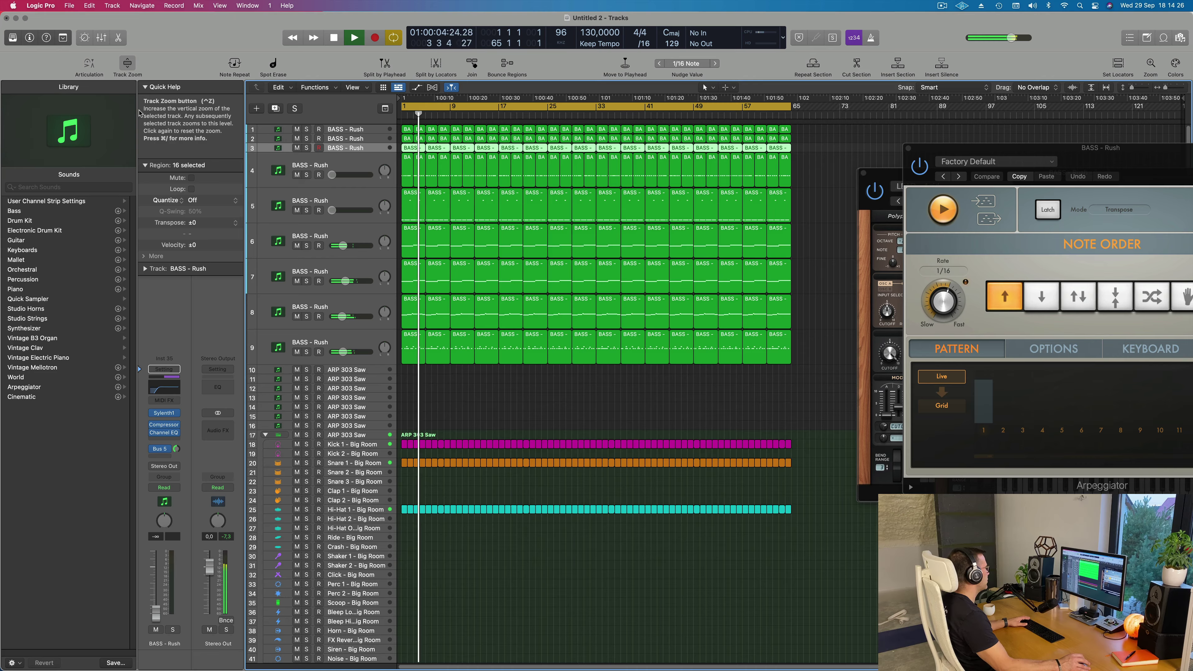
key(ctrl+z)
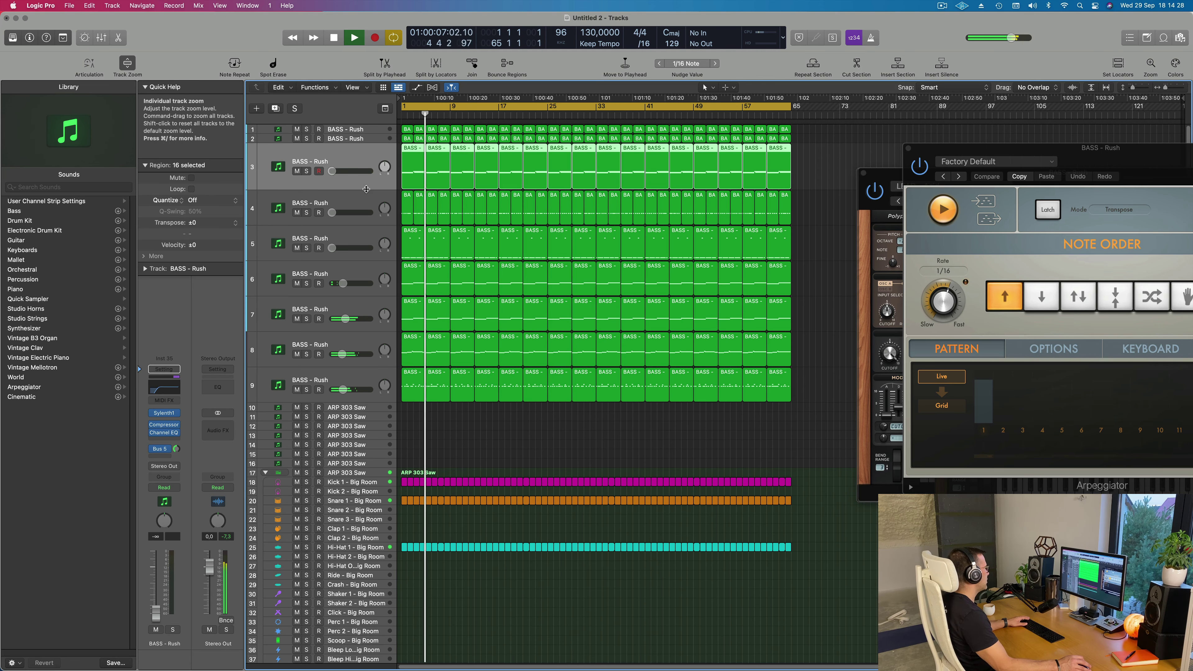
drag(365, 204, 365, 232)
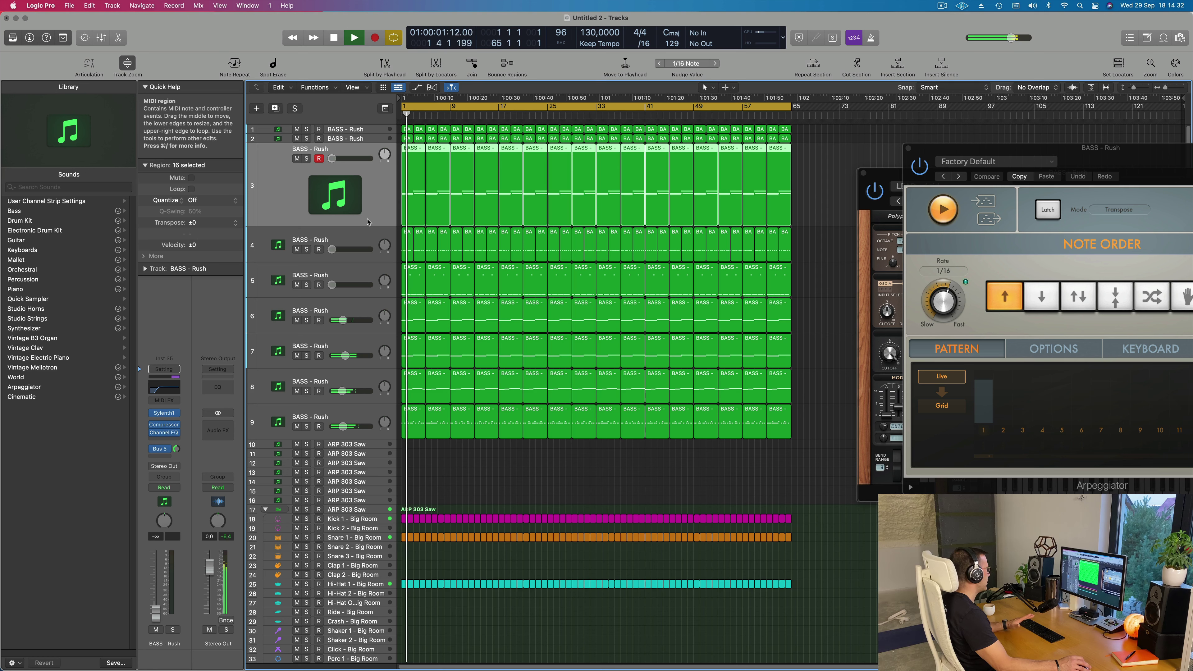
Raise track 3's volume to about -22.0 dB while replaying the section, soloing it briefly to compare.
key(space)
key(space)
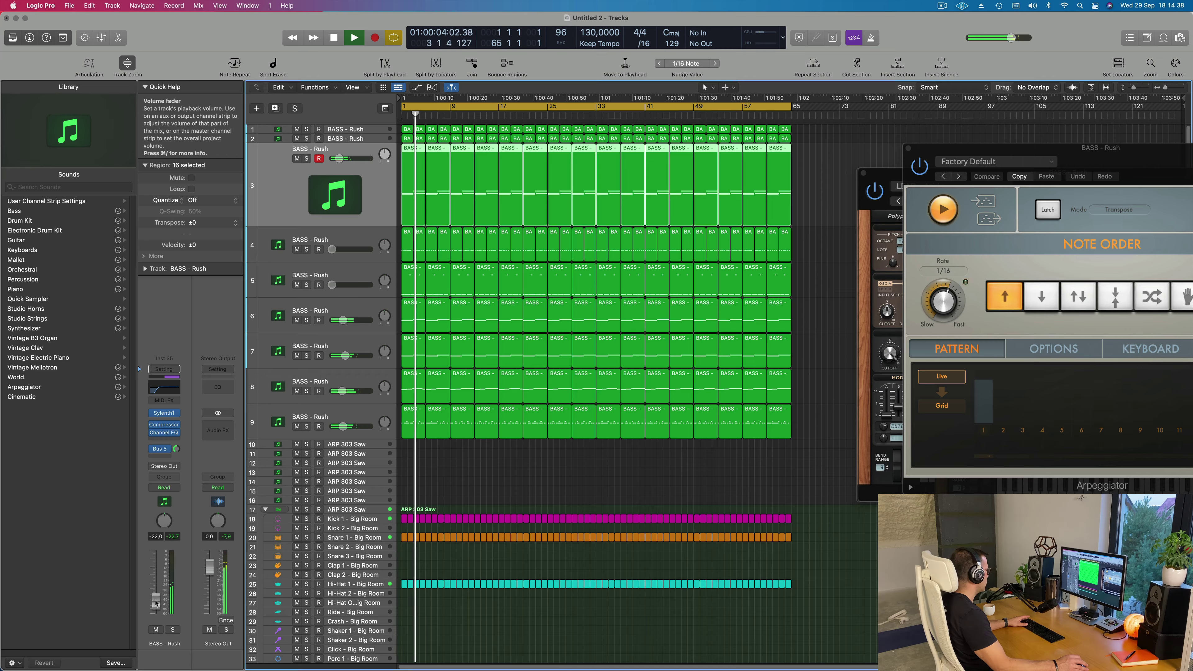
drag(155, 597, 156, 596)
click(174, 631)
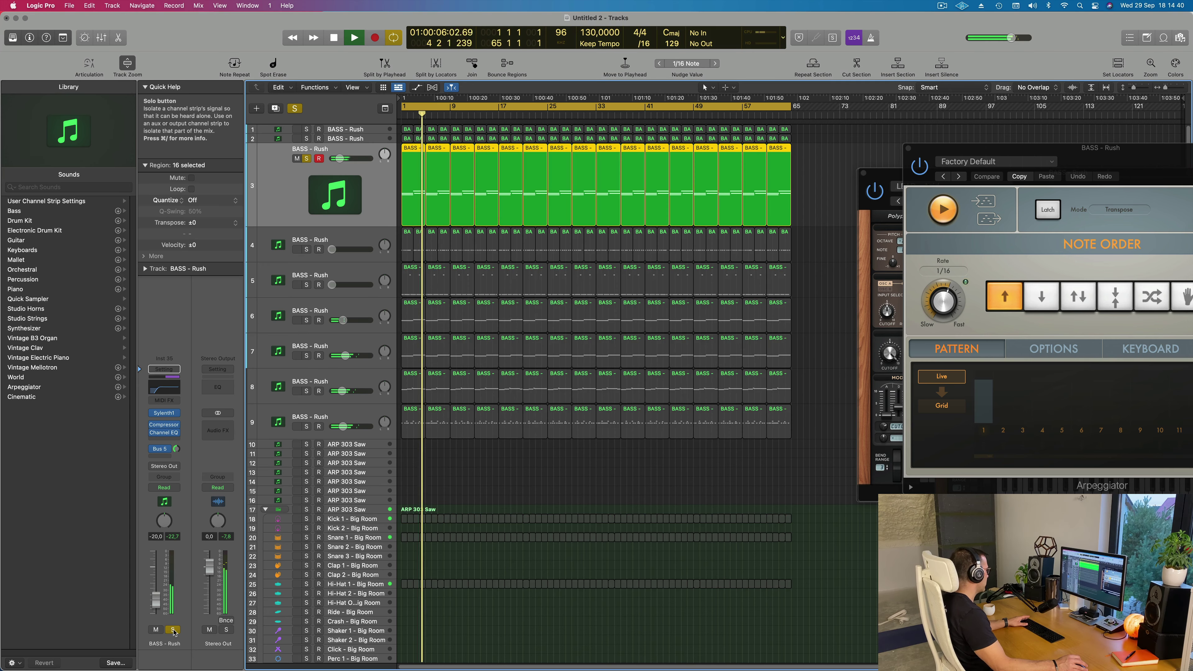
click(172, 630)
key(space)
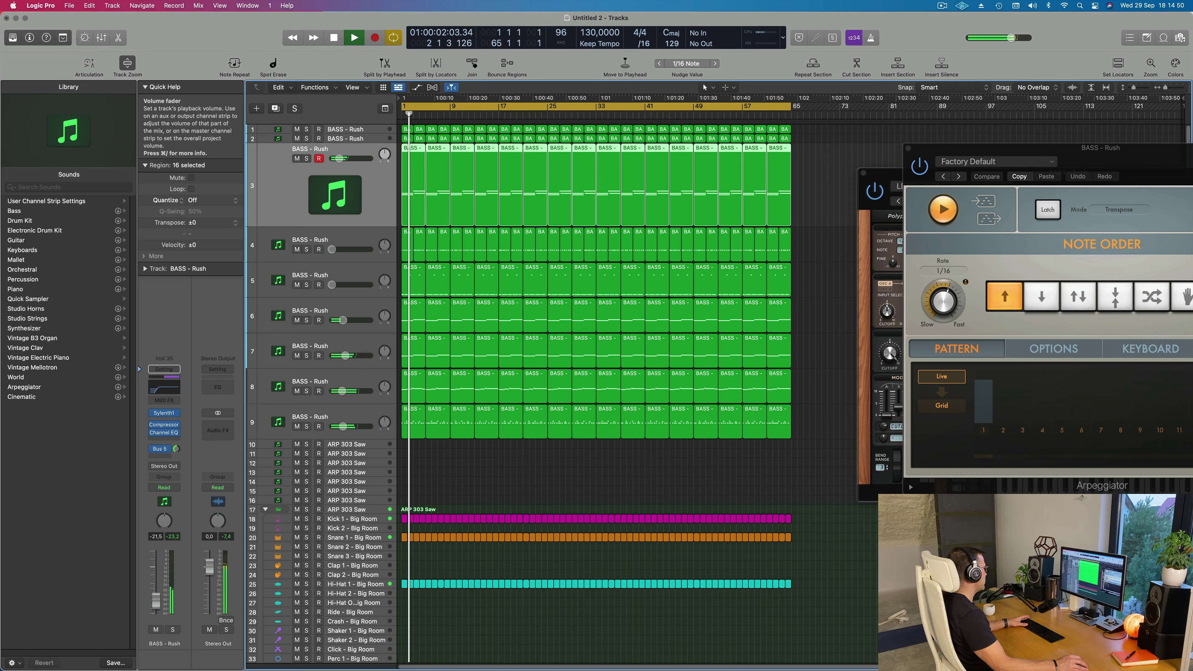
drag(155, 600, 156, 603)
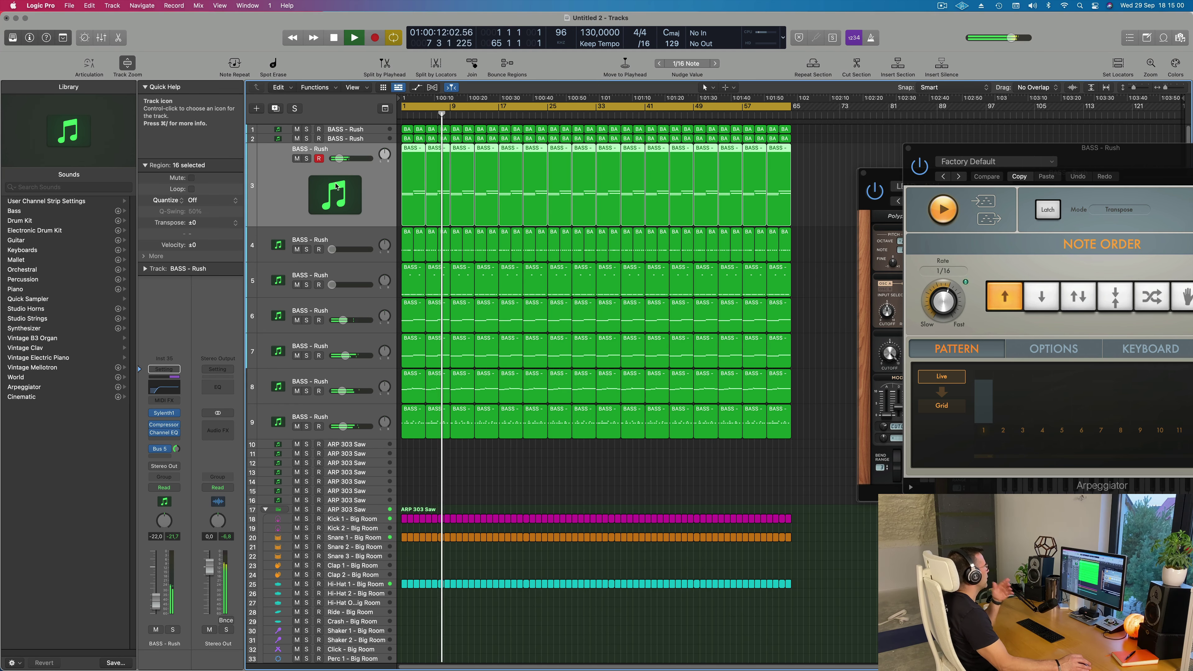
Try tracks 1 and 2 in the mix by temporarily raising each one's volume during playback.
click(370, 140)
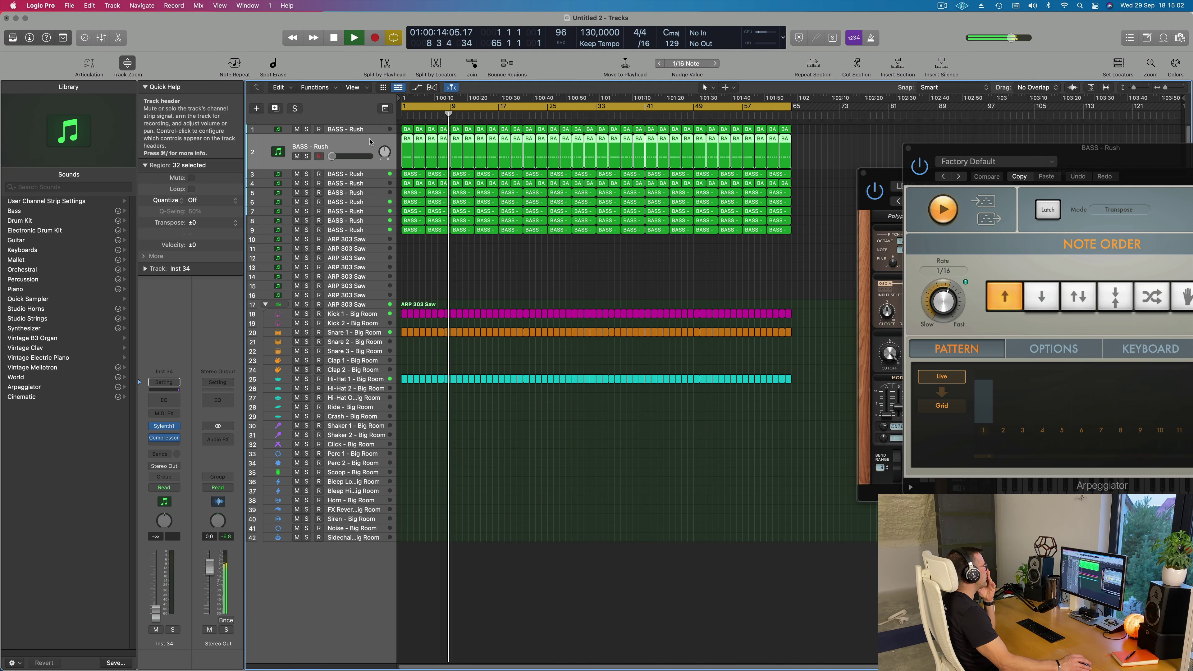
click(375, 129)
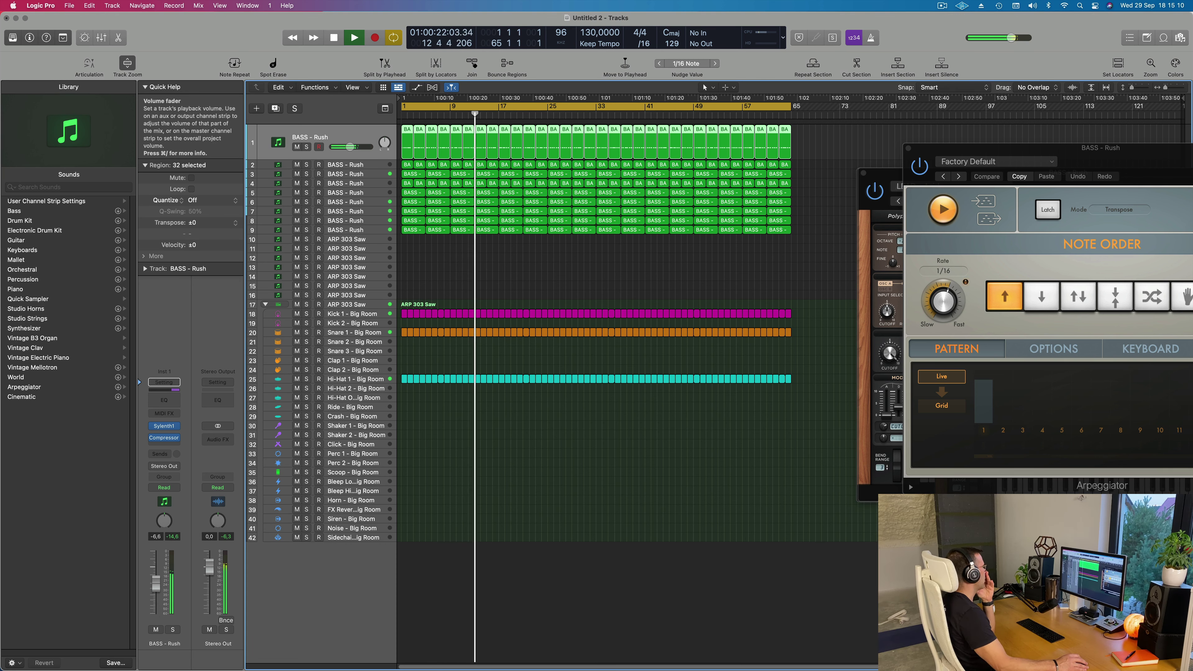
drag(156, 583, 156, 590)
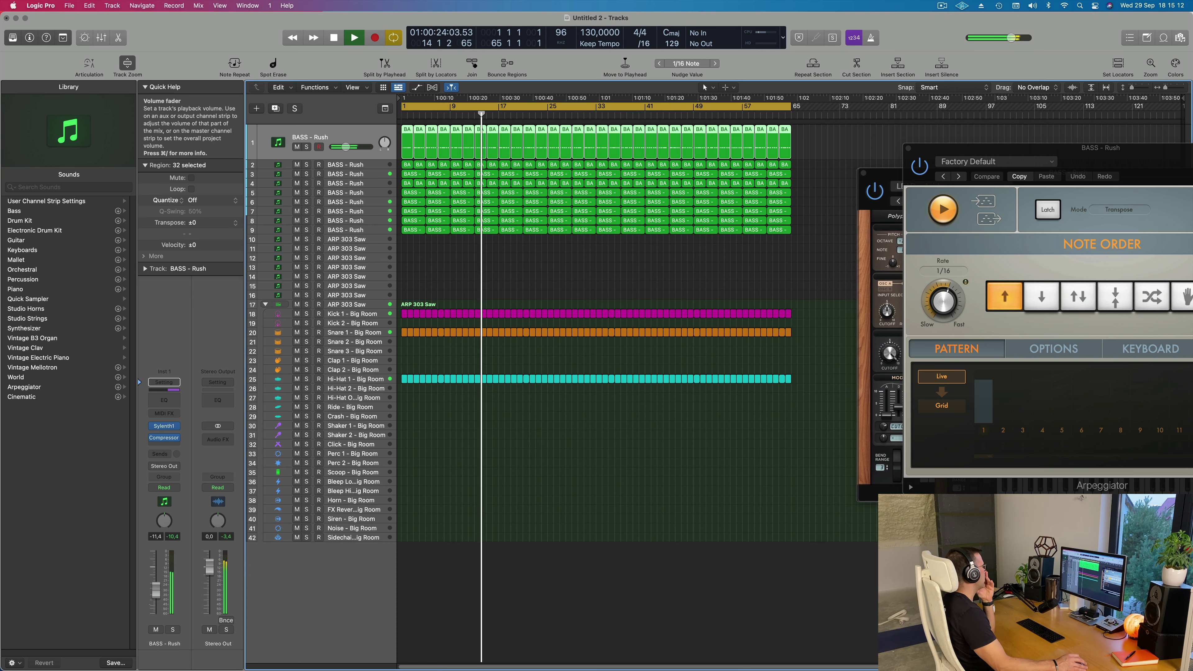
click(278, 165)
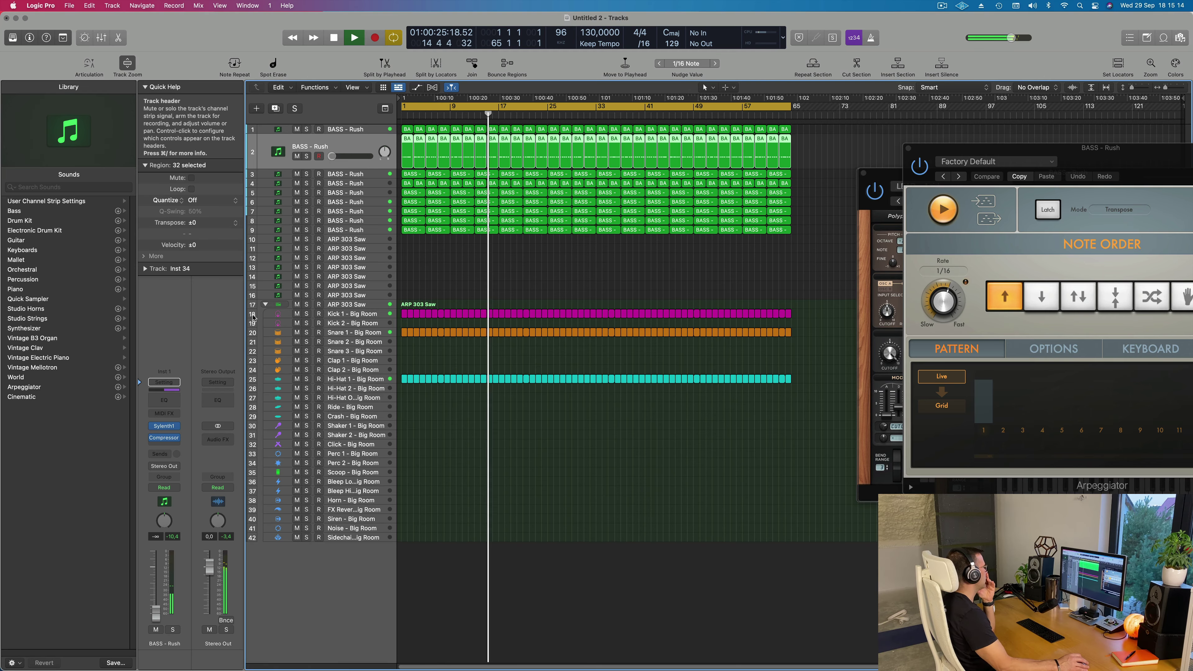
mouse_move(156, 614)
mouse_down()
mouse_move(156, 585)
mouse_move(156, 614)
mouse_up()
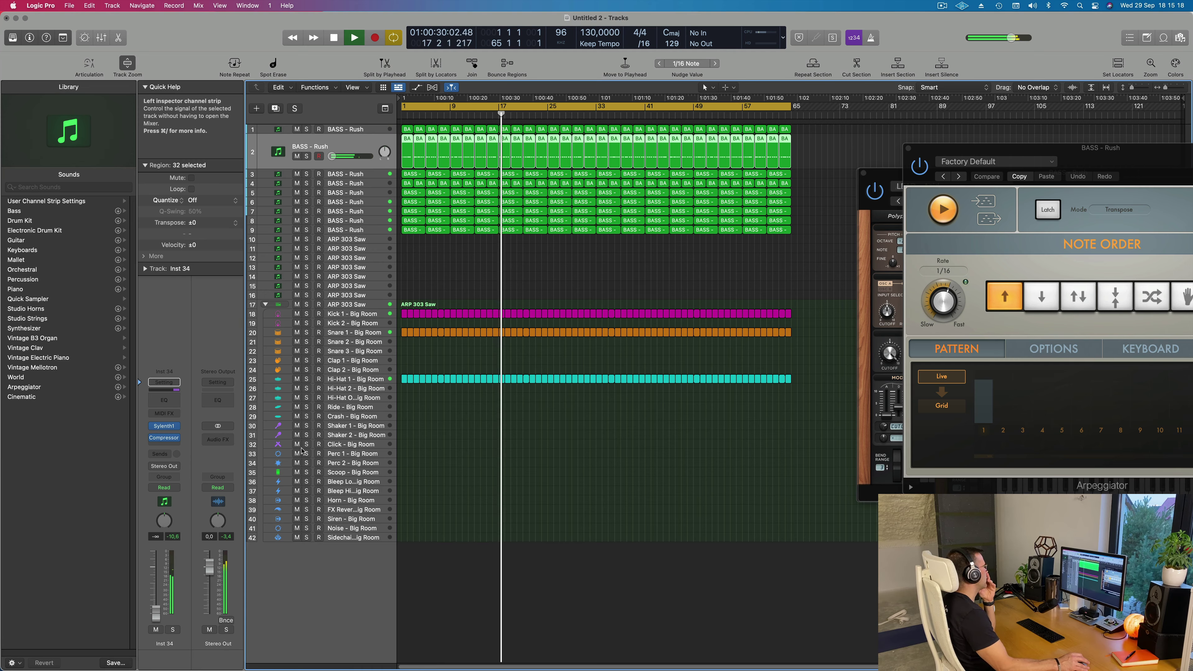
Select track 4, replay from the start, raise its volume to about -10.0 dB and open its Sylenth1 instrument.
click(370, 183)
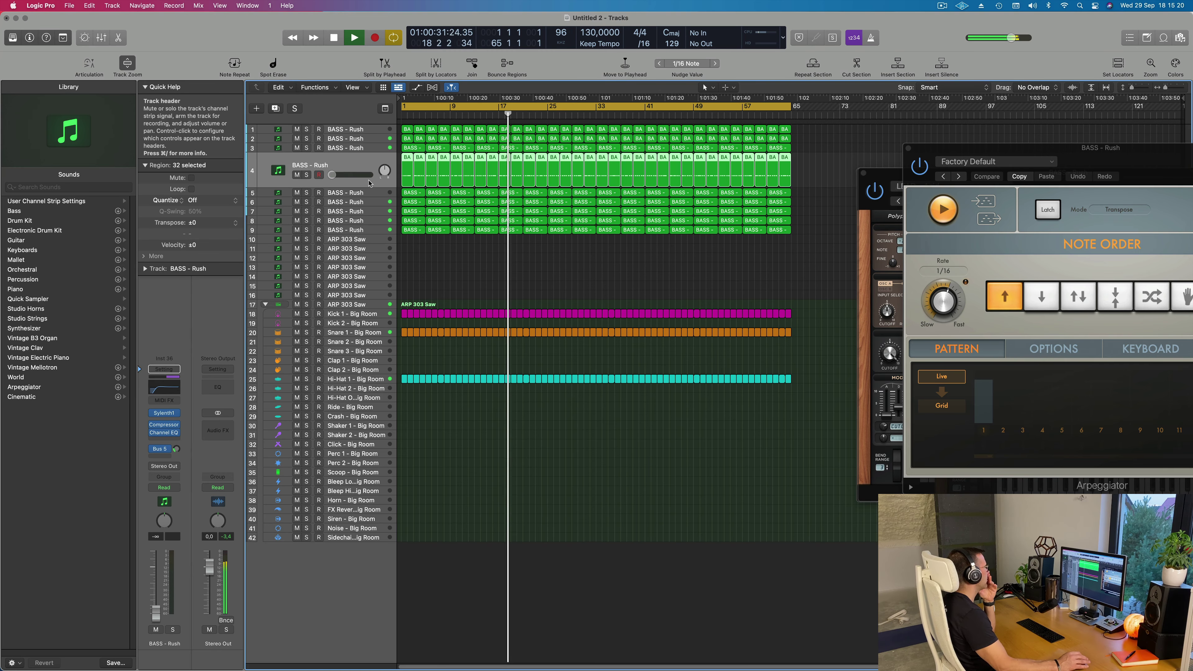
key(Return)
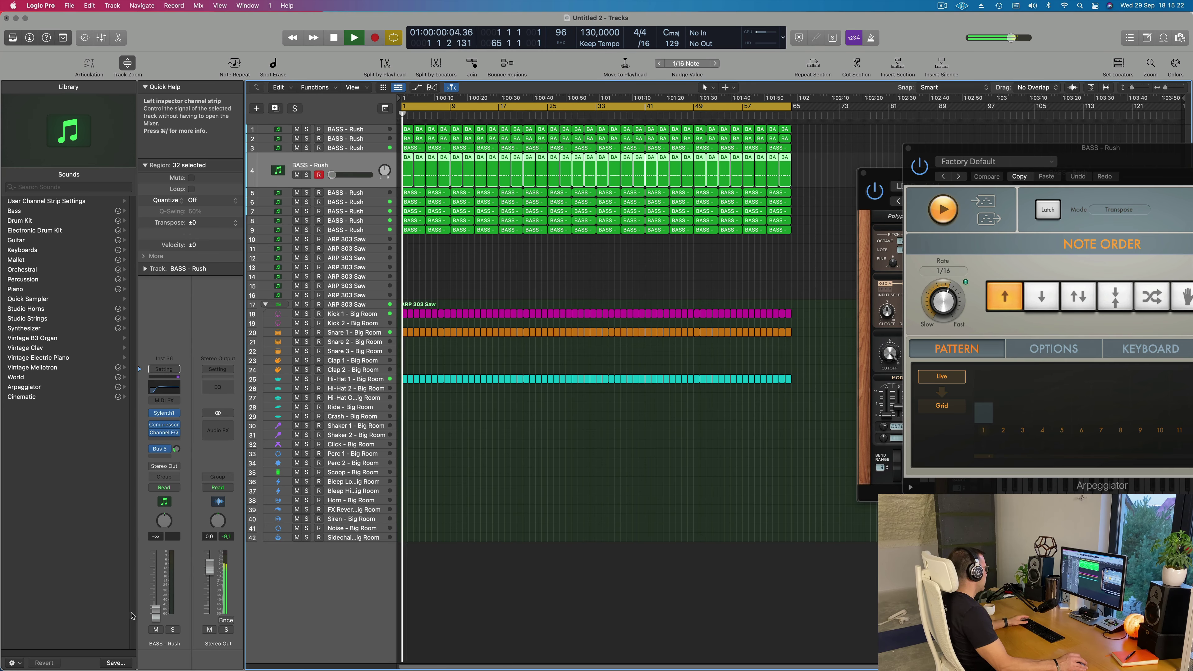
drag(156, 614, 156, 587)
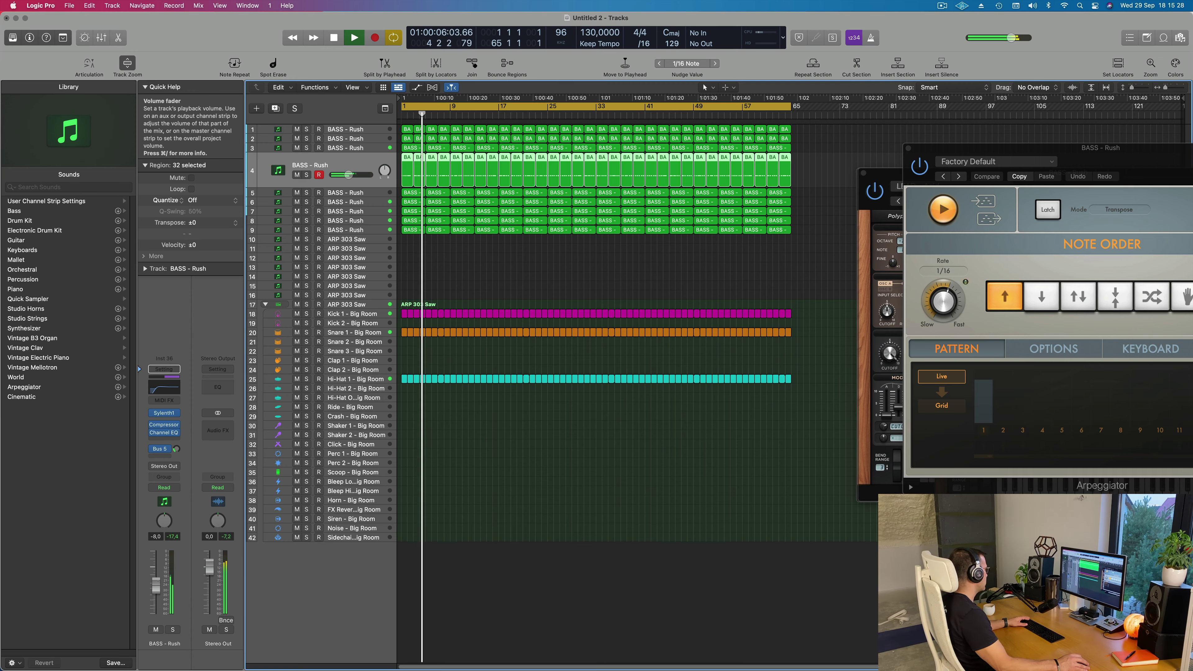
click(164, 413)
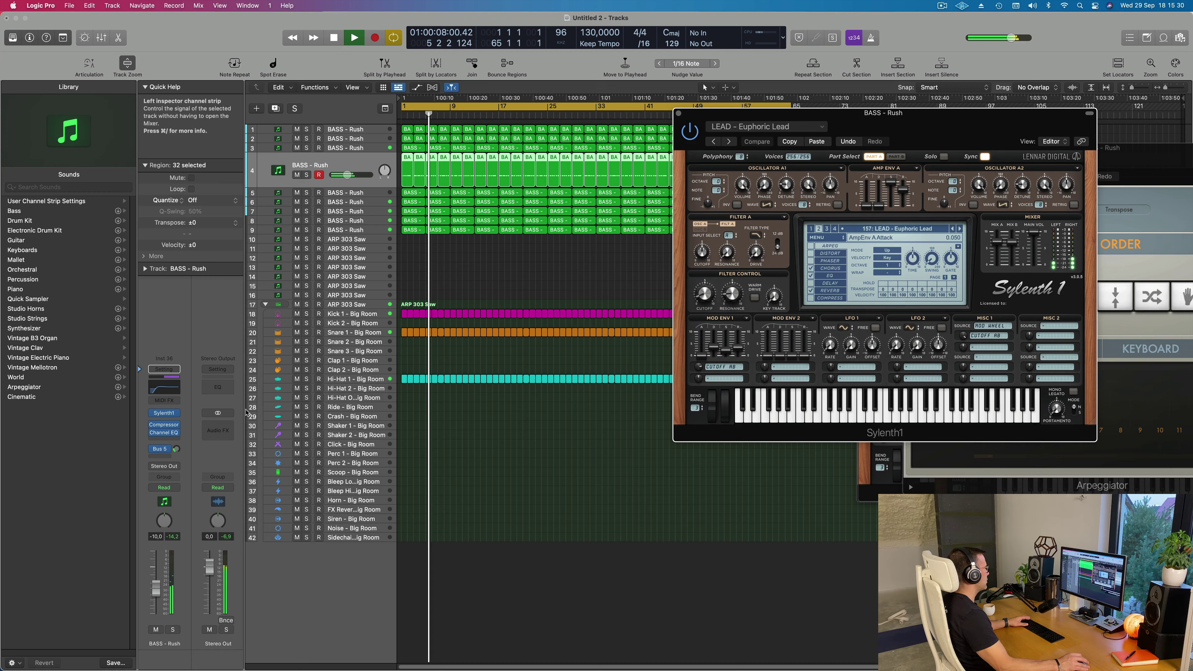
Replay the song from the start, lower track 4's volume to about -14.0 dB and move the Sylenth1 window aside.
key(Return)
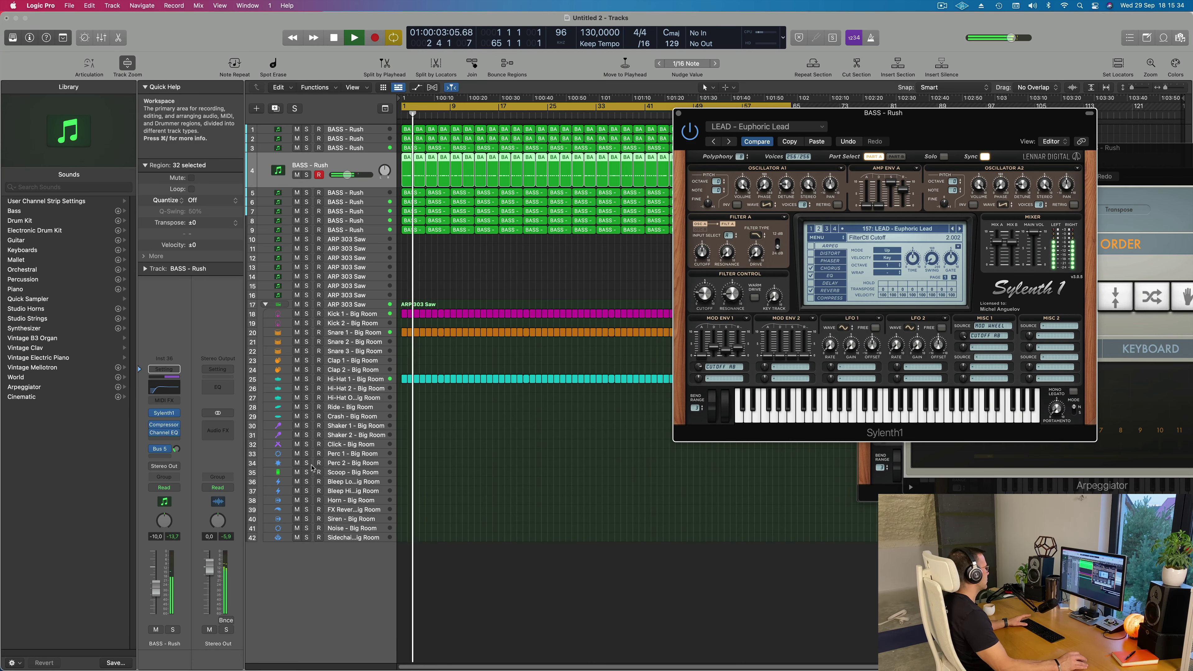
key(space)
key(space)
drag(156, 598, 156, 597)
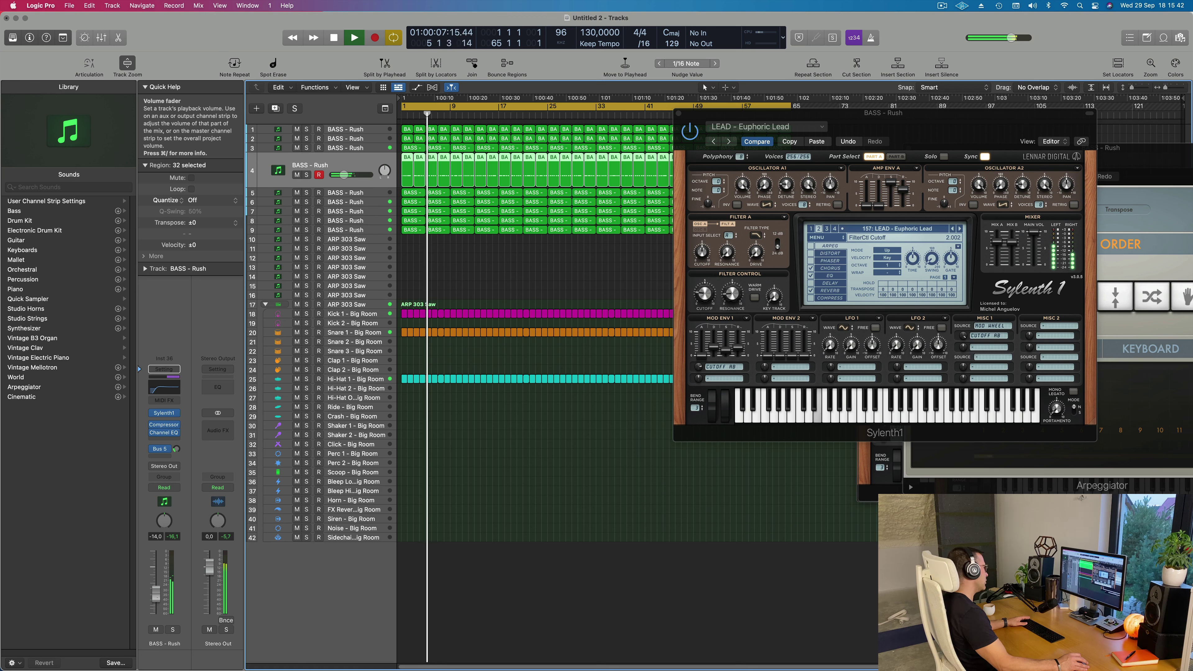
drag(959, 133, 726, 214)
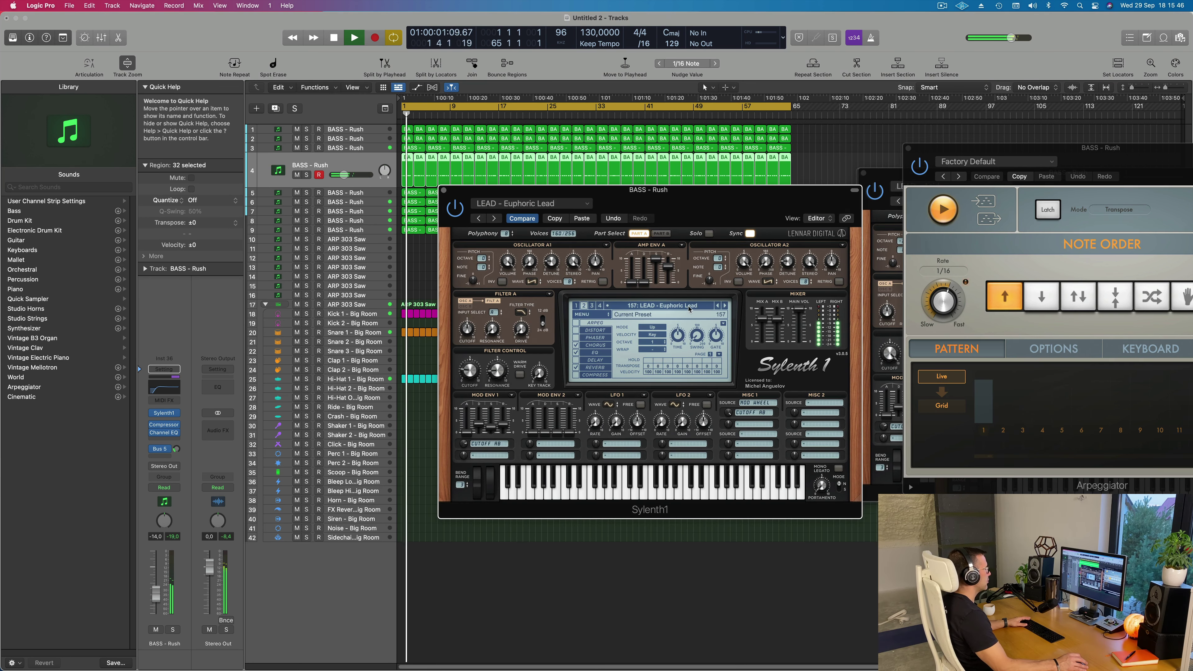
Compare track 4 soloed and in the mix, fine-tune its volume to about -13.8 dB and reposition its Sylenth1 window.
click(174, 629)
click(174, 629)
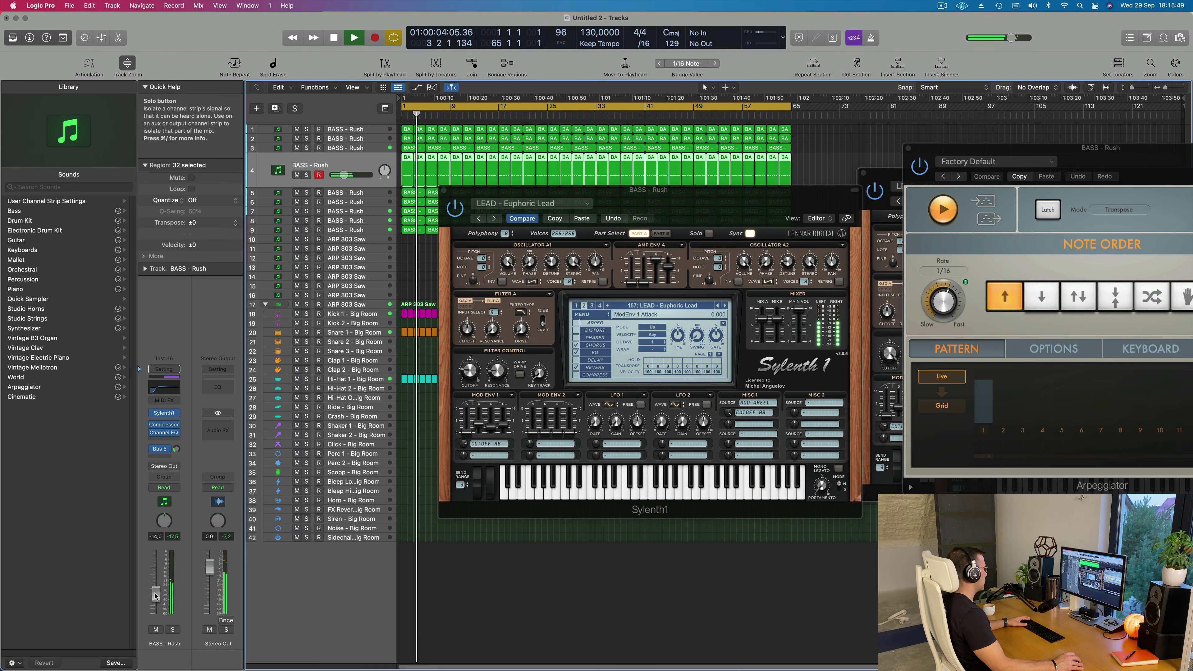
click(165, 413)
click(165, 413)
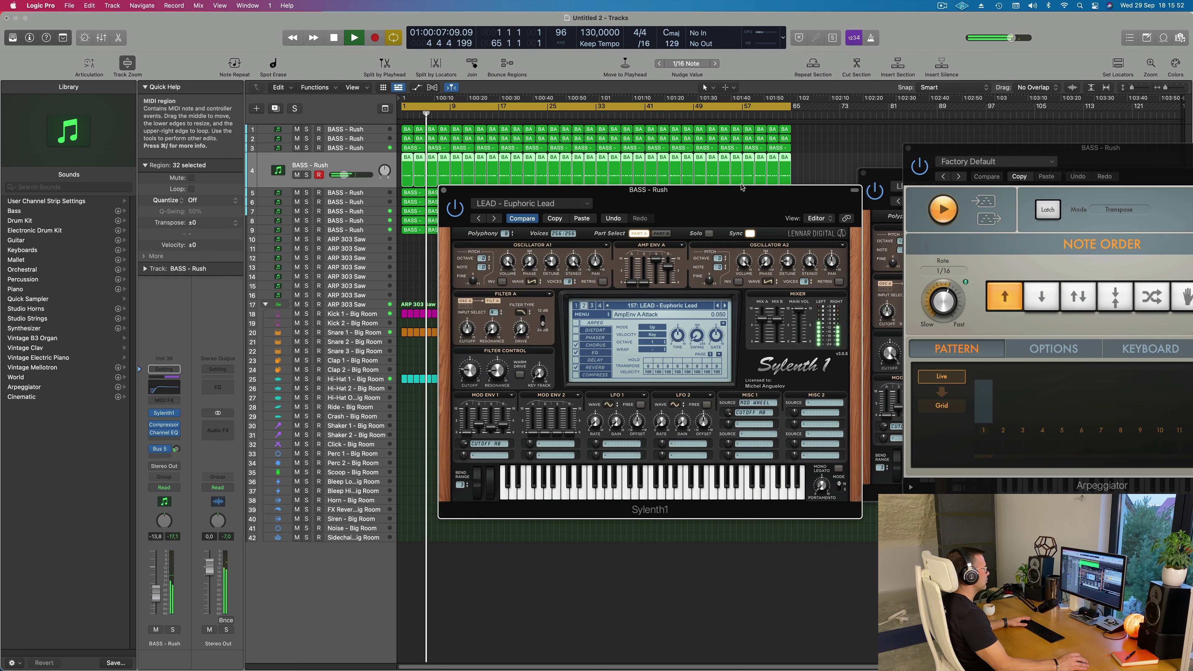
drag(740, 196, 768, 168)
key(space)
Load the preset 279: PLUCK - 4AM from Sylenth1's third sub-bank, set track 4 to about -12.2 dB and replay.
click(677, 276)
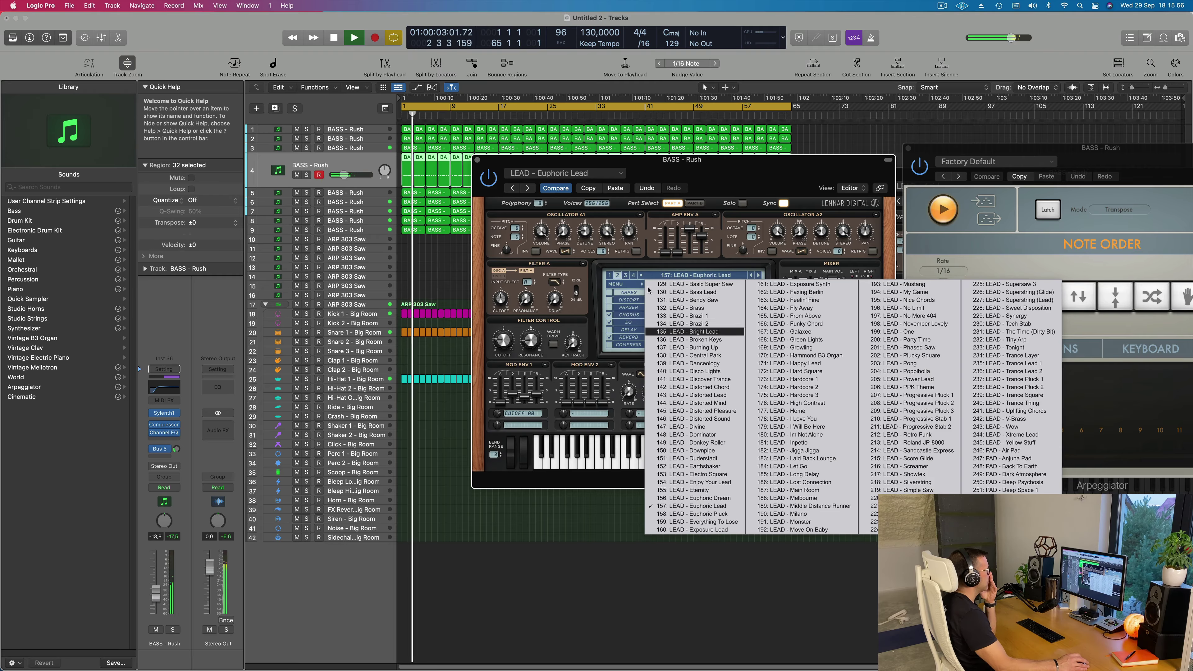
click(625, 277)
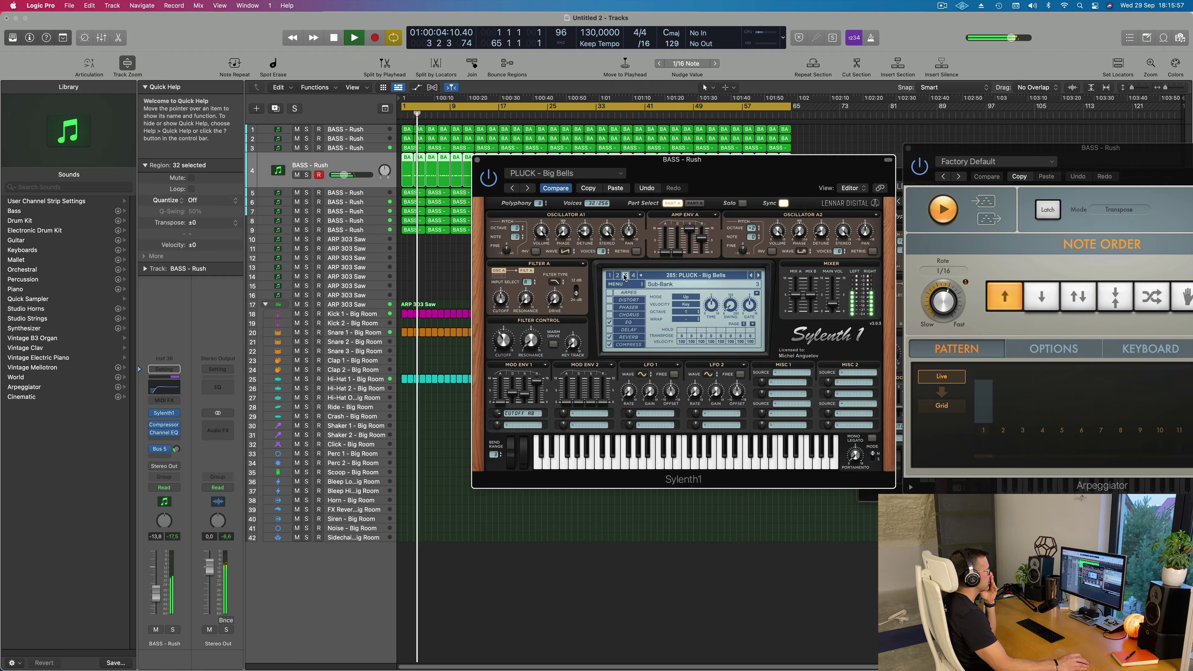
click(658, 276)
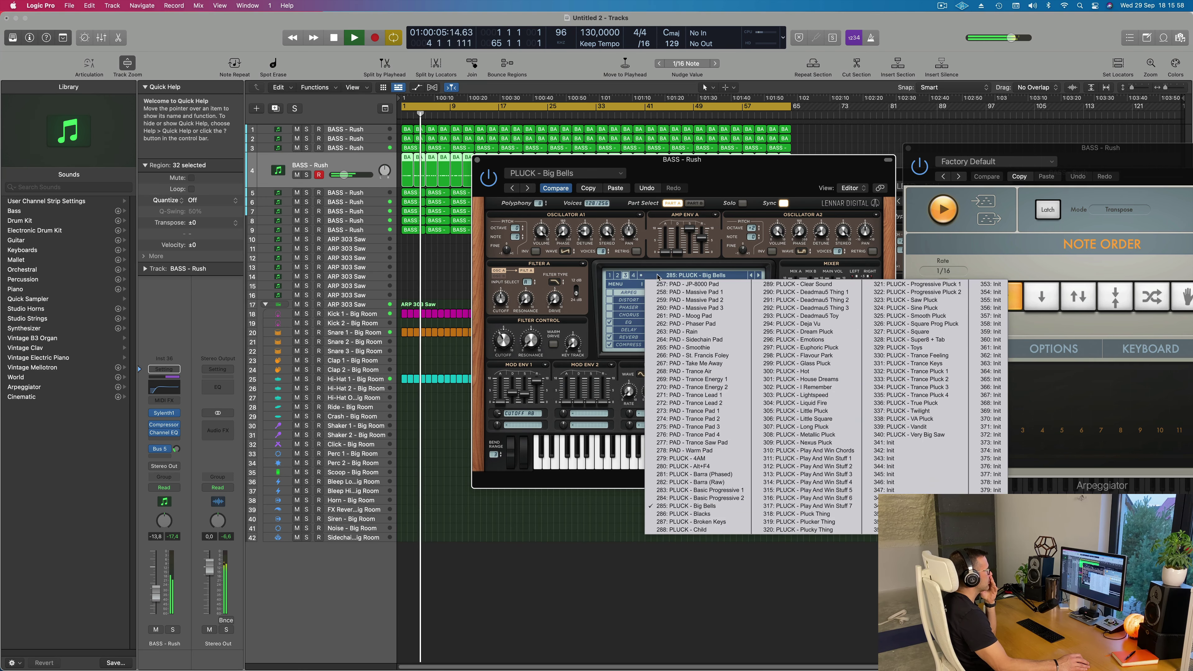
click(703, 459)
drag(761, 186, 798, 266)
key(space)
key(space)
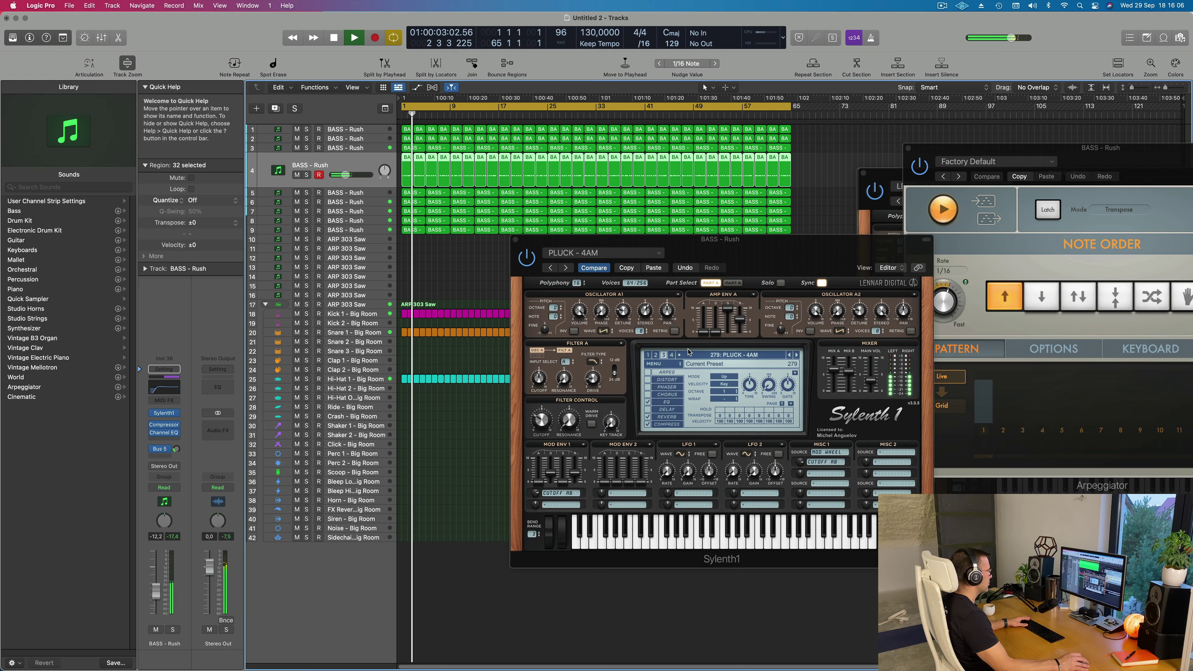
Audition the following pluck presets up to 288: PLUCK - Child and raise track 4's volume to about -5.1 dB.
click(797, 356)
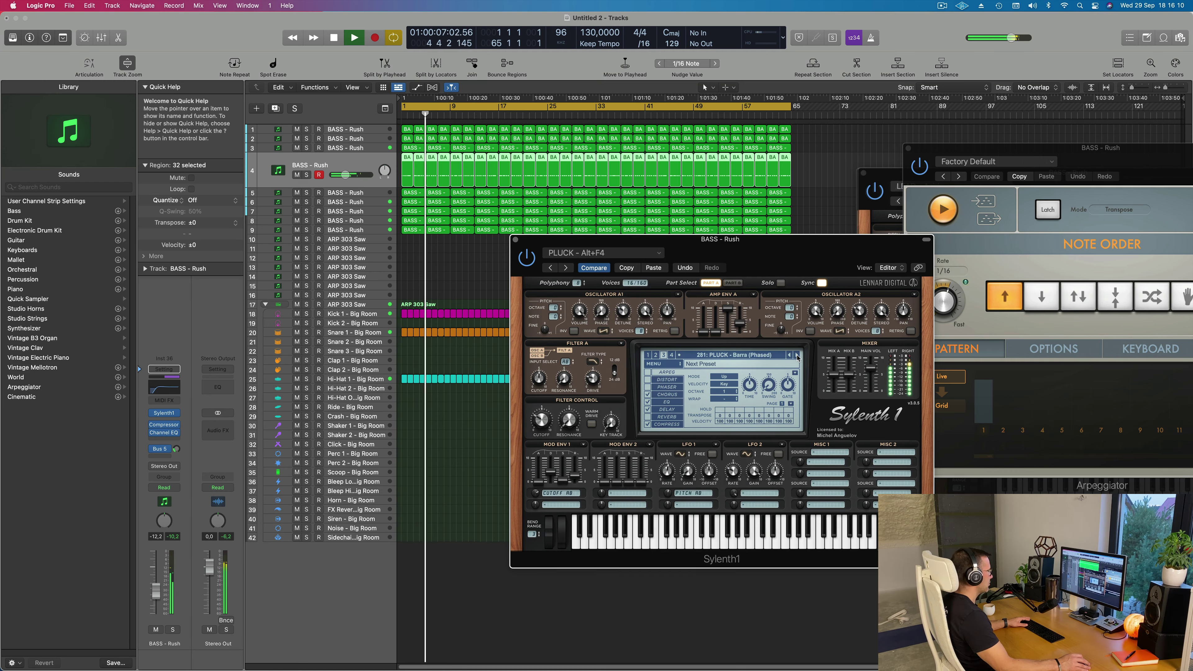
click(797, 356)
click(797, 356)
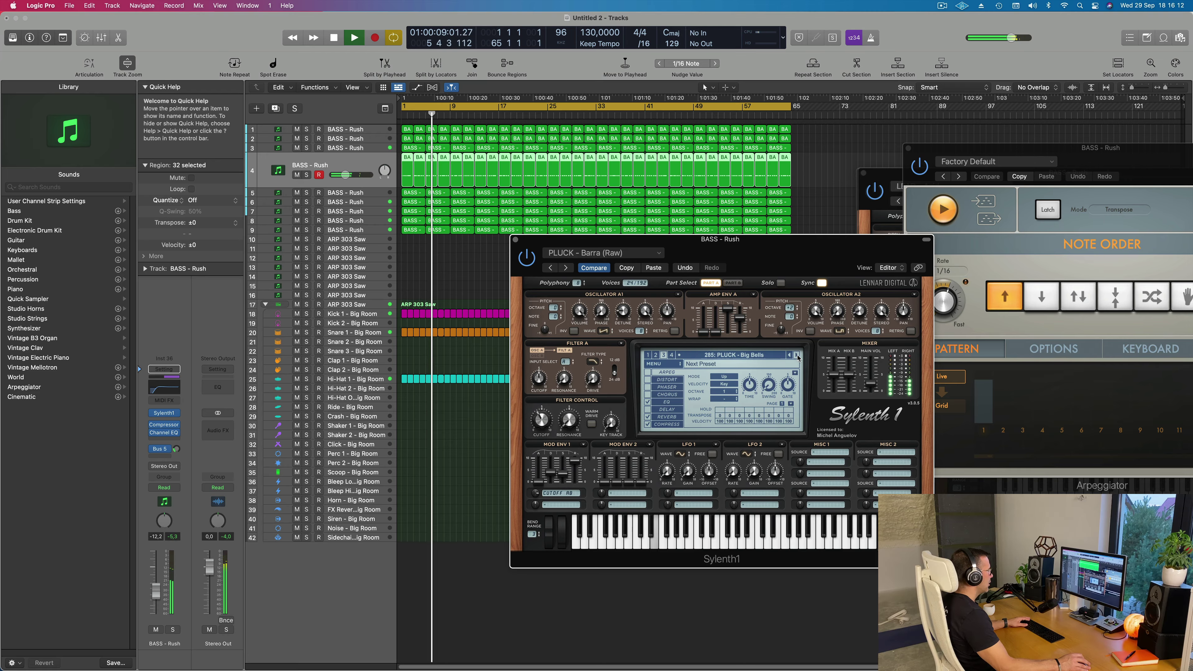
click(797, 356)
key(space)
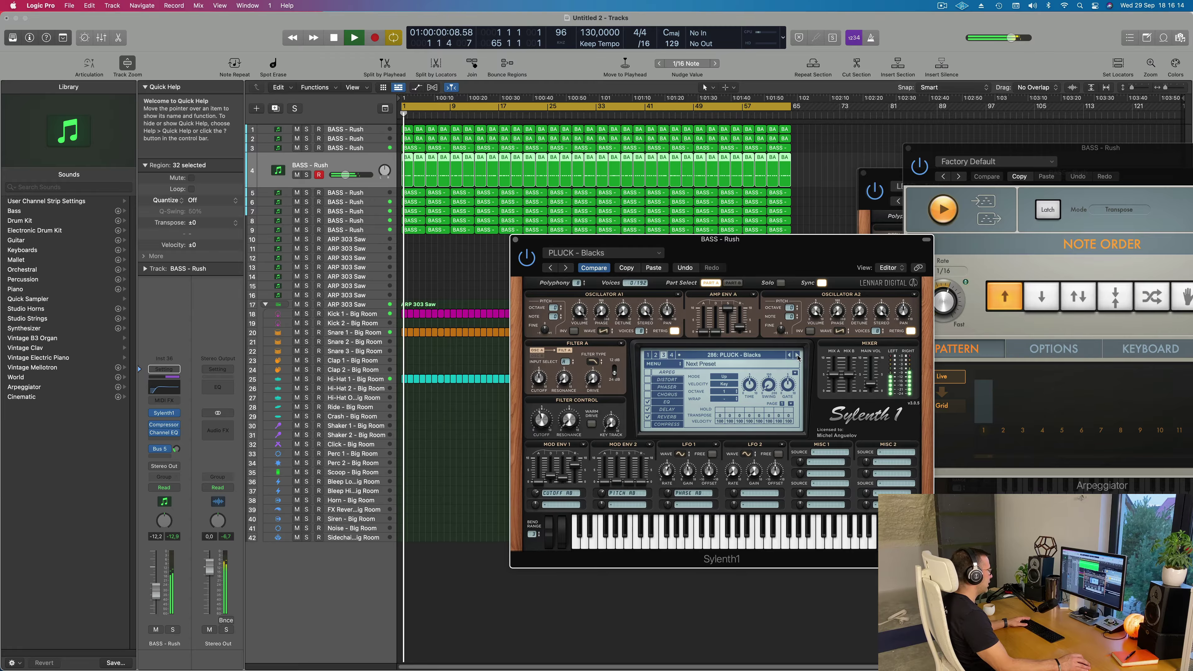
click(798, 356)
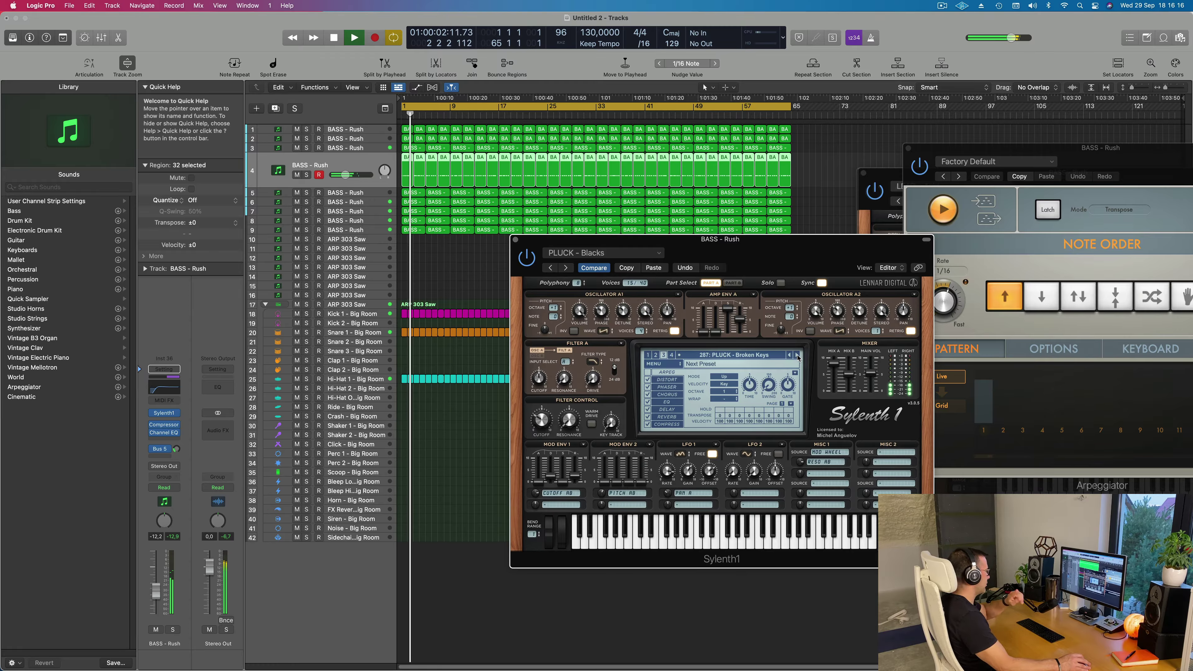
click(798, 356)
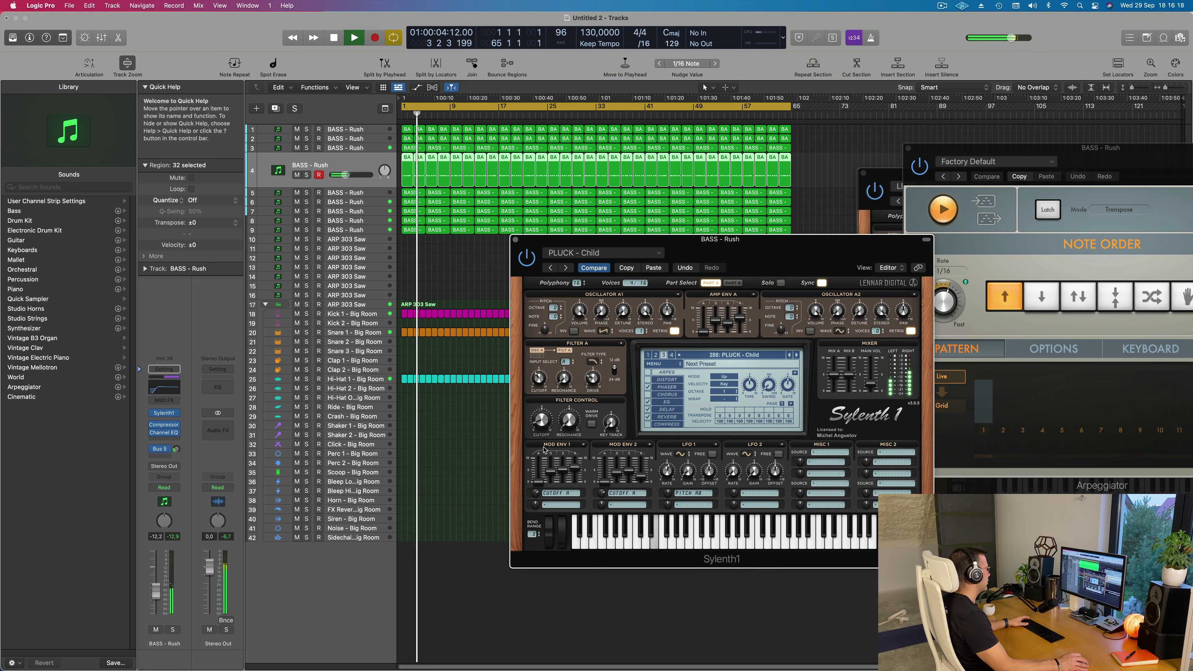
drag(156, 593, 159, 574)
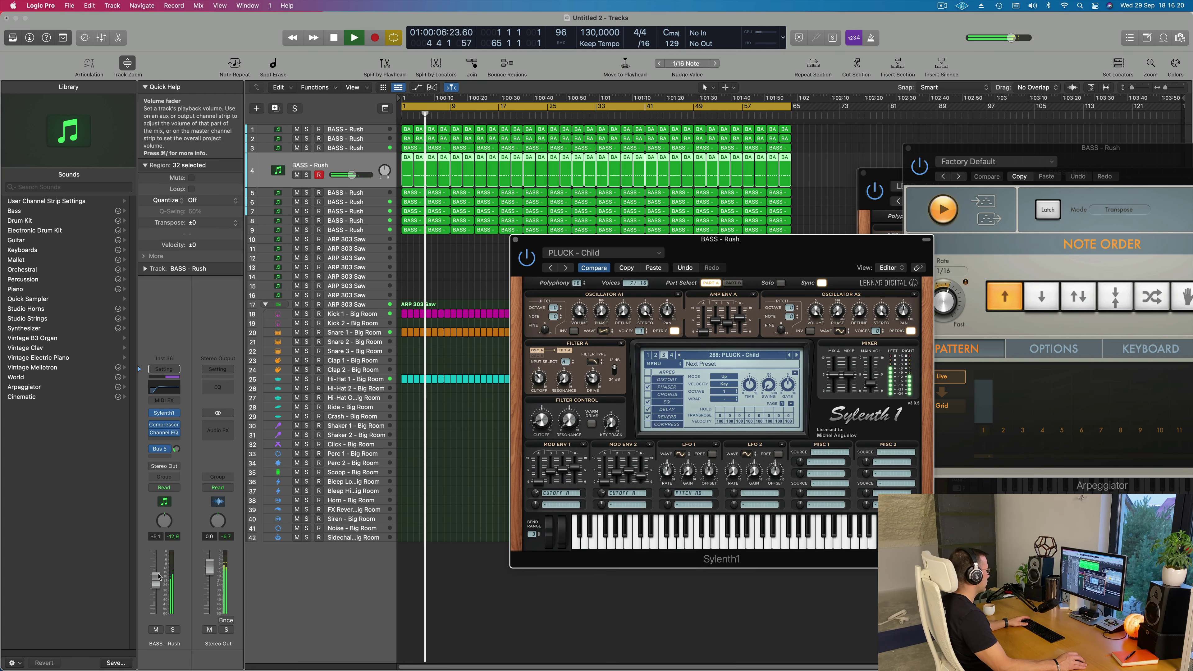
click(177, 446)
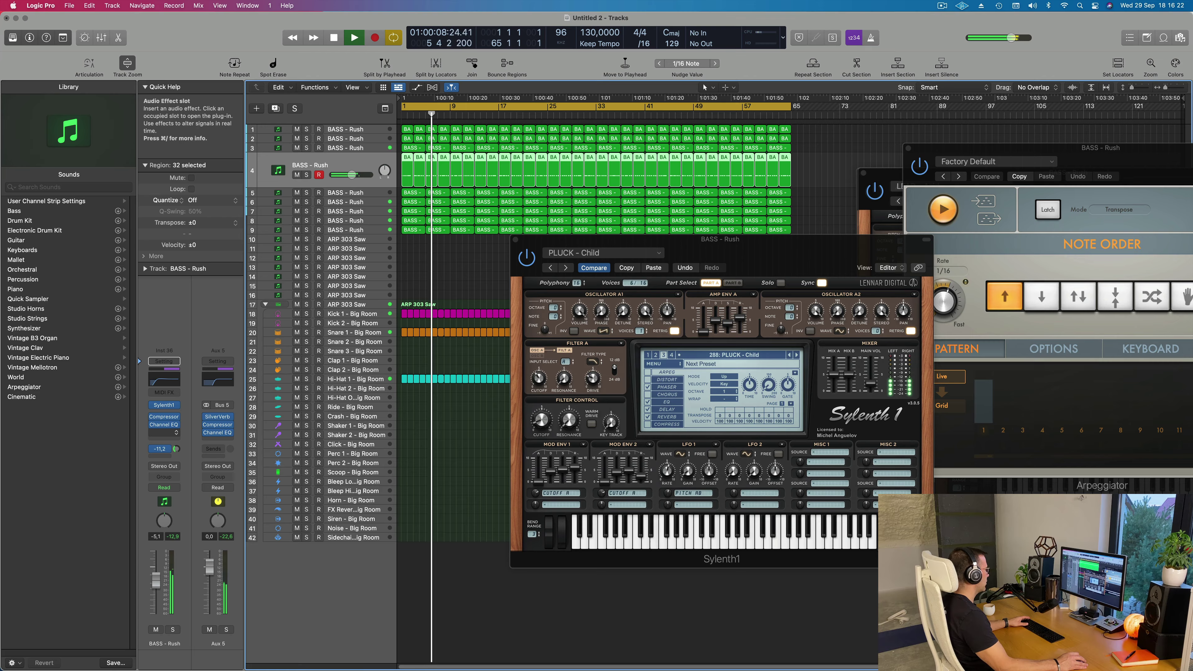
Audition the next Sylenth1 presets one after another during playback, up to 300: PLUCK - Hot.
click(796, 356)
click(796, 356)
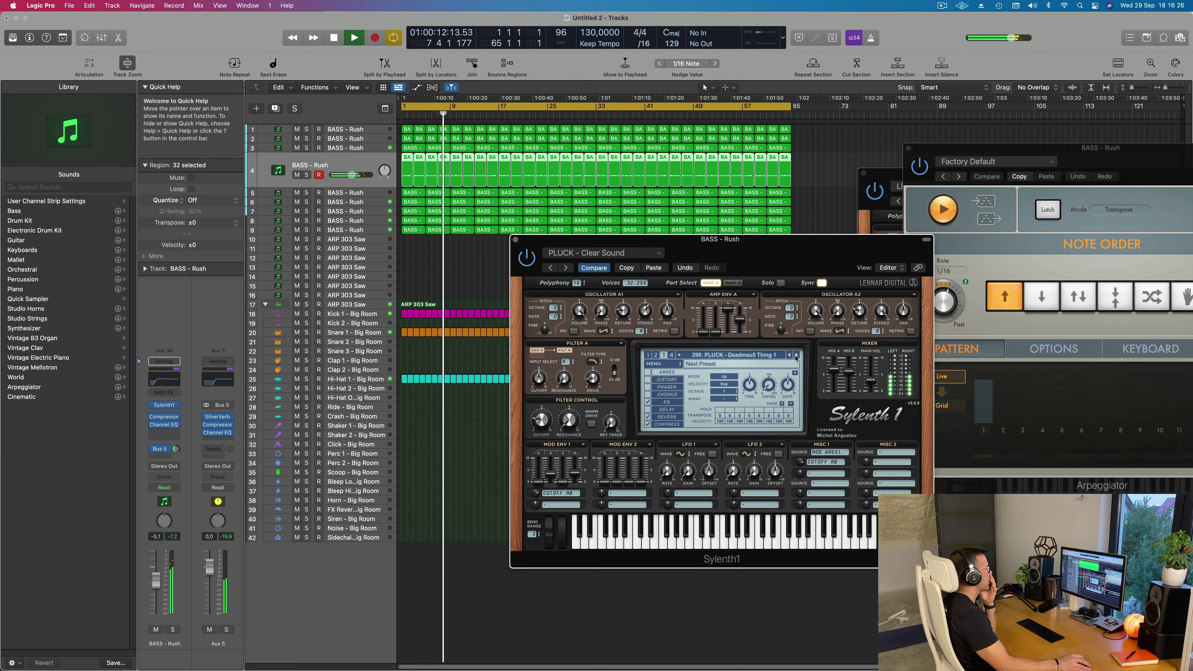
click(795, 357)
click(796, 356)
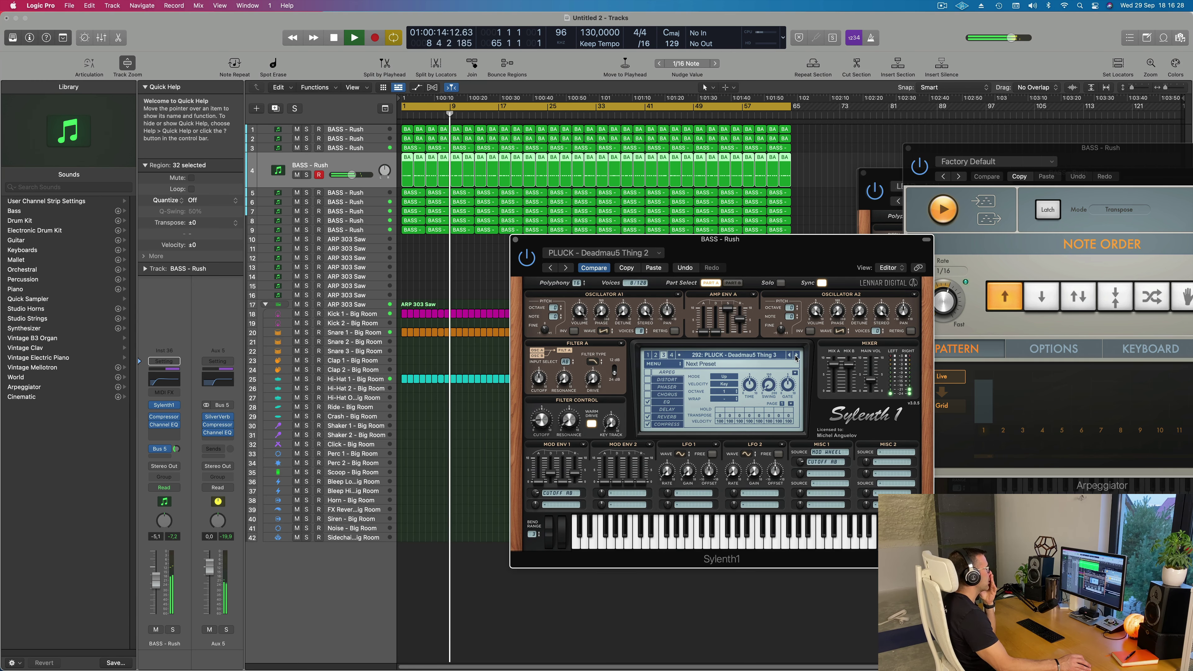
click(796, 357)
click(796, 357)
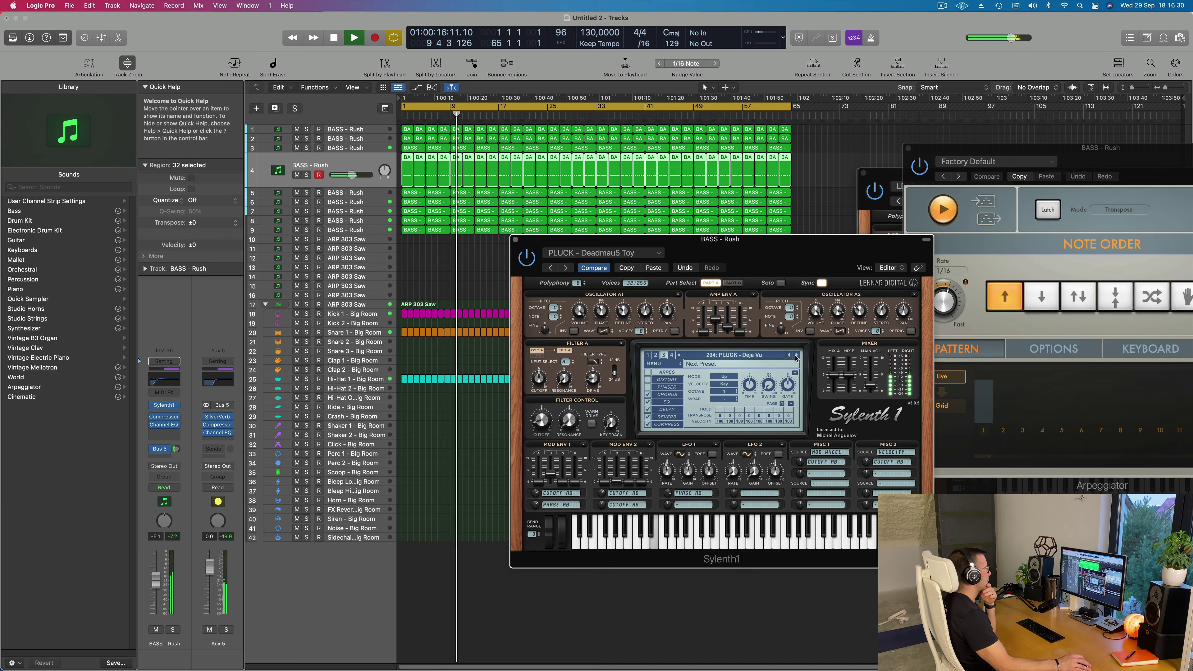
click(796, 357)
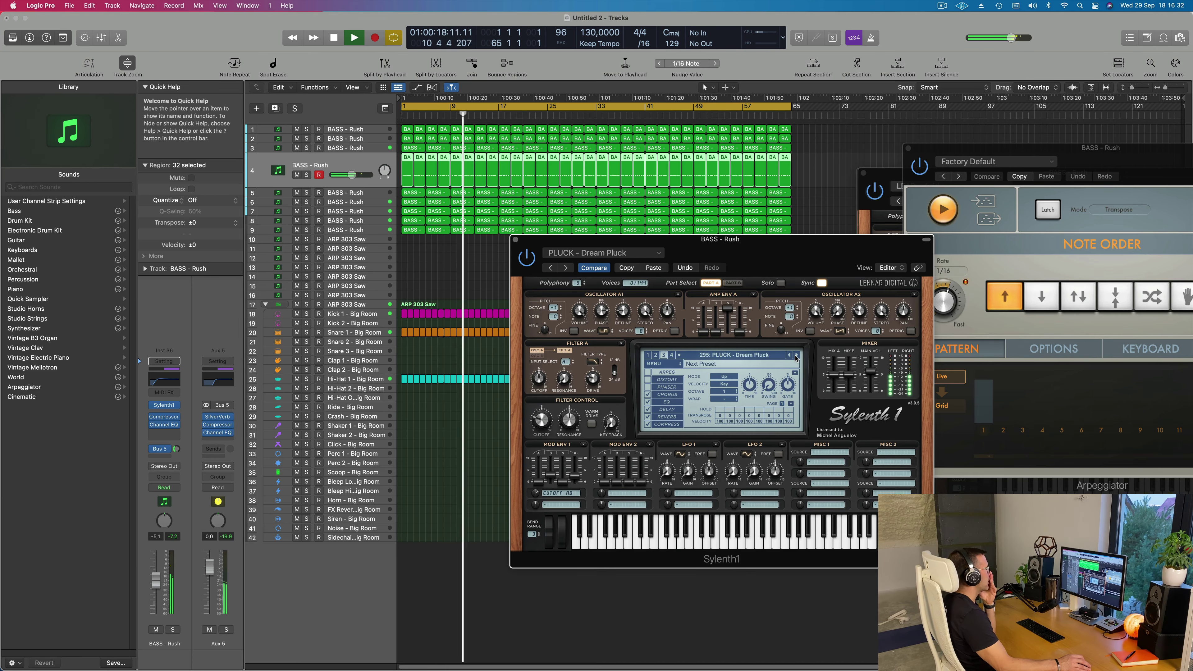
click(796, 356)
click(796, 357)
click(796, 356)
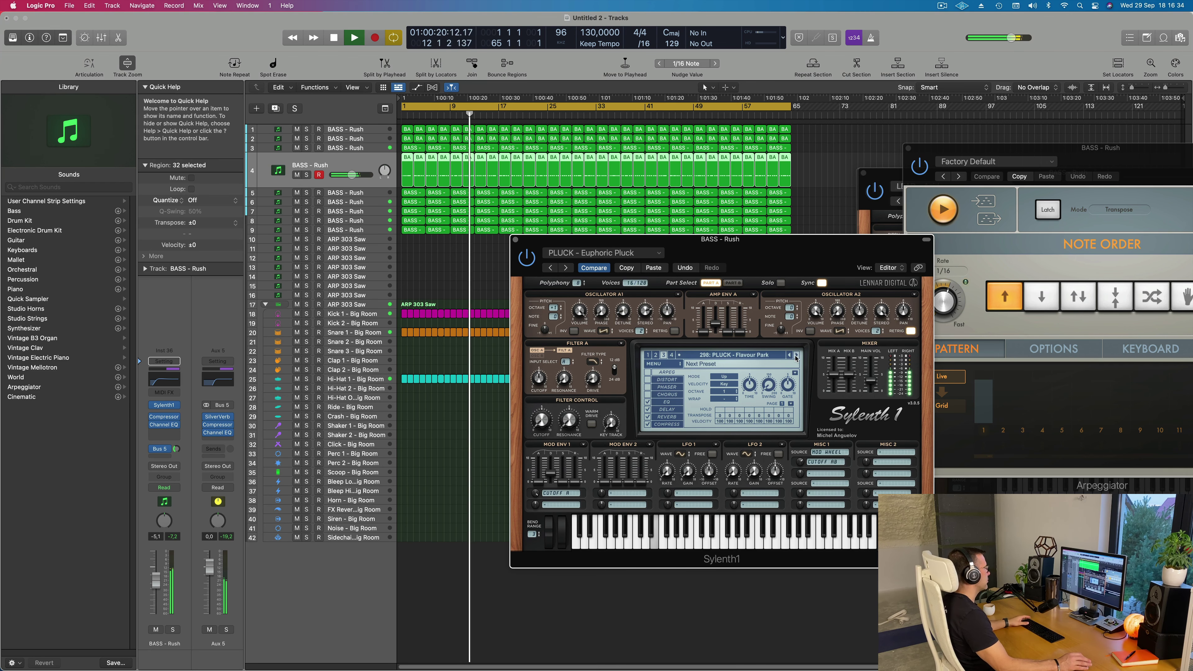
click(796, 356)
click(796, 356)
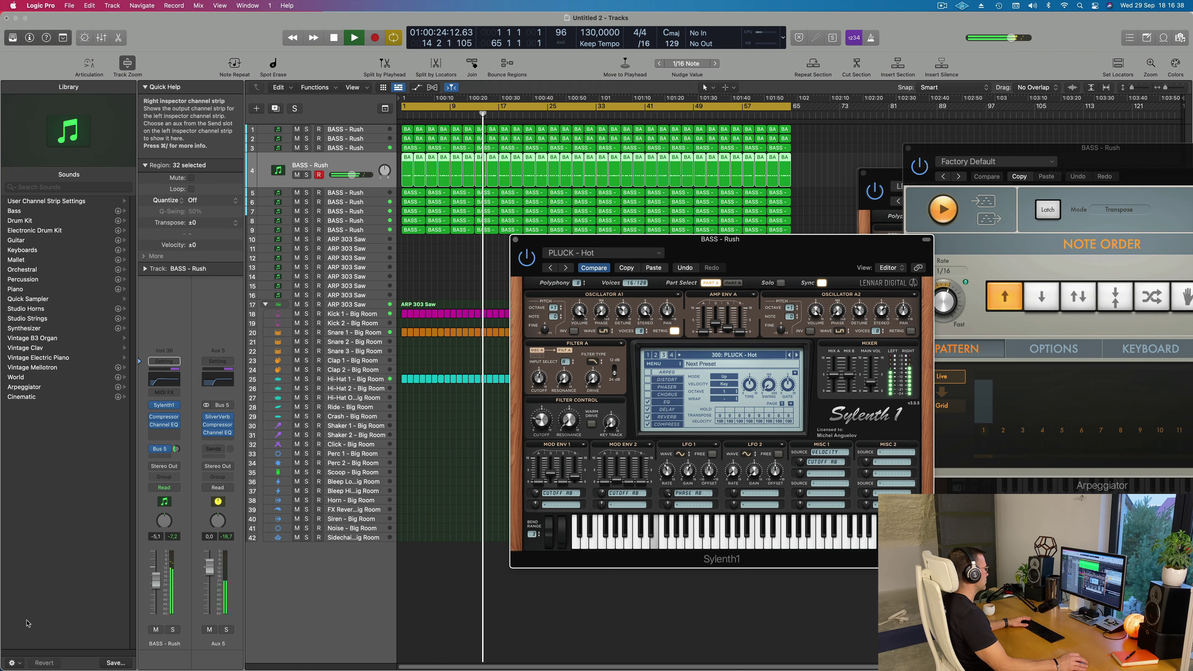
Lower track 4's volume to about -11.6 dB and advance the Sylenth1 preset to 303: PLUCK - Lightspeed.
drag(155, 581, 155, 591)
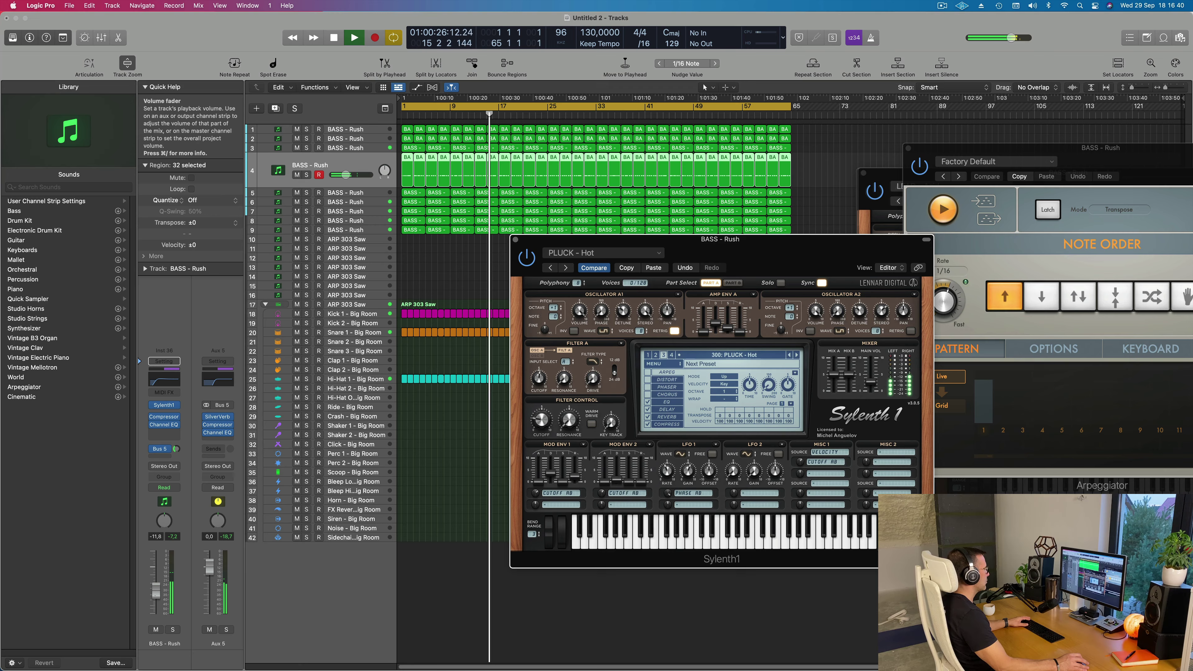
click(796, 356)
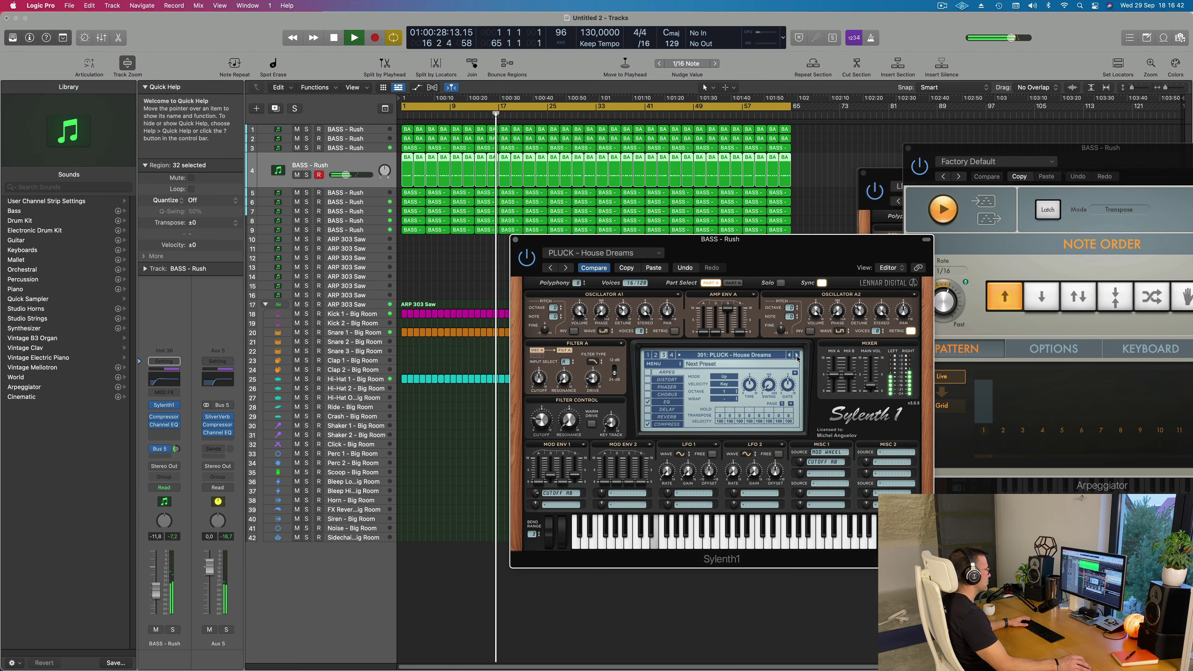
click(797, 356)
click(797, 355)
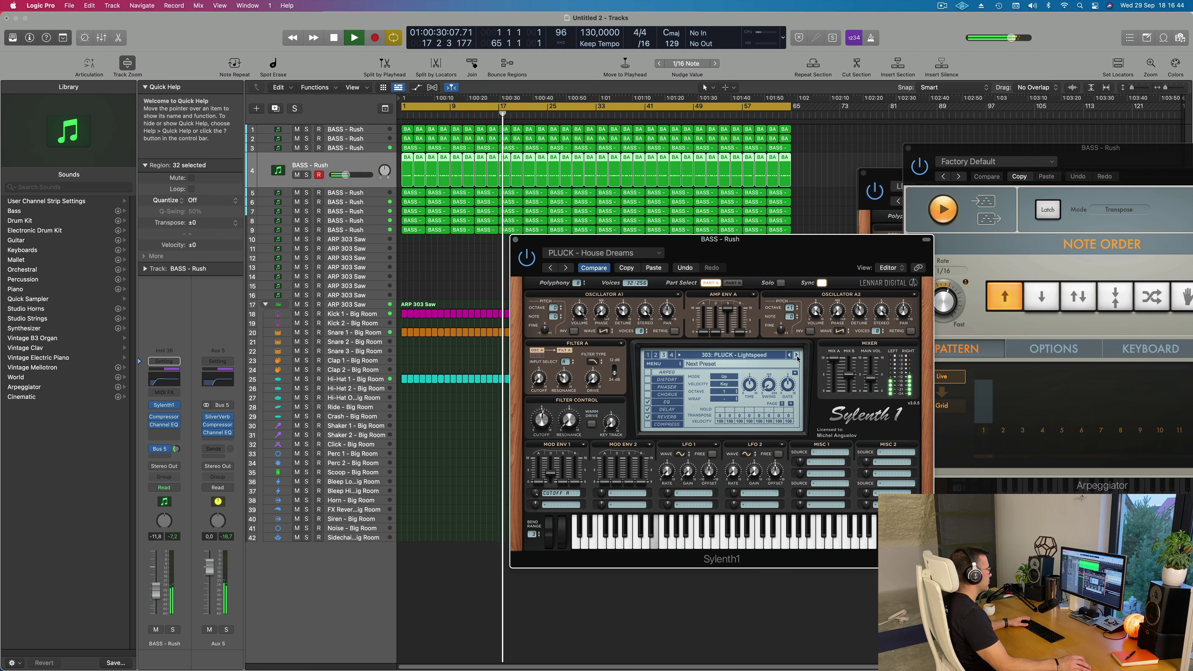
Raise track 4's volume to about -8.2 dB and advance the preset to 305: PLUCK - Little Pluck.
drag(155, 591, 155, 585)
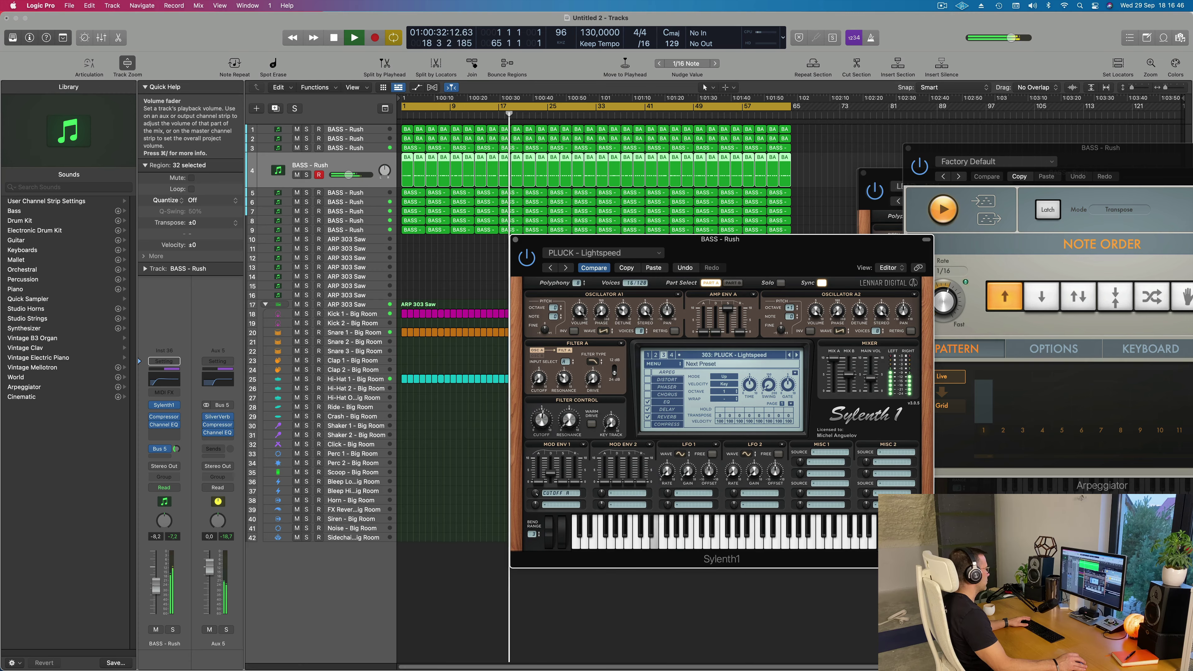
click(797, 356)
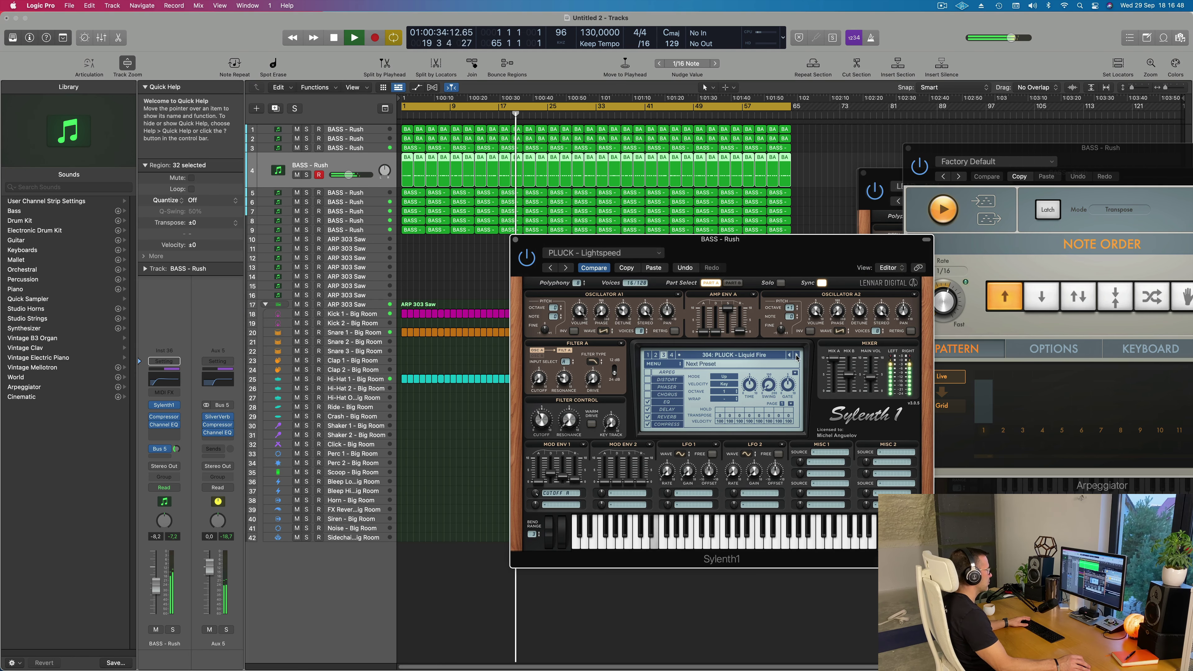
click(797, 355)
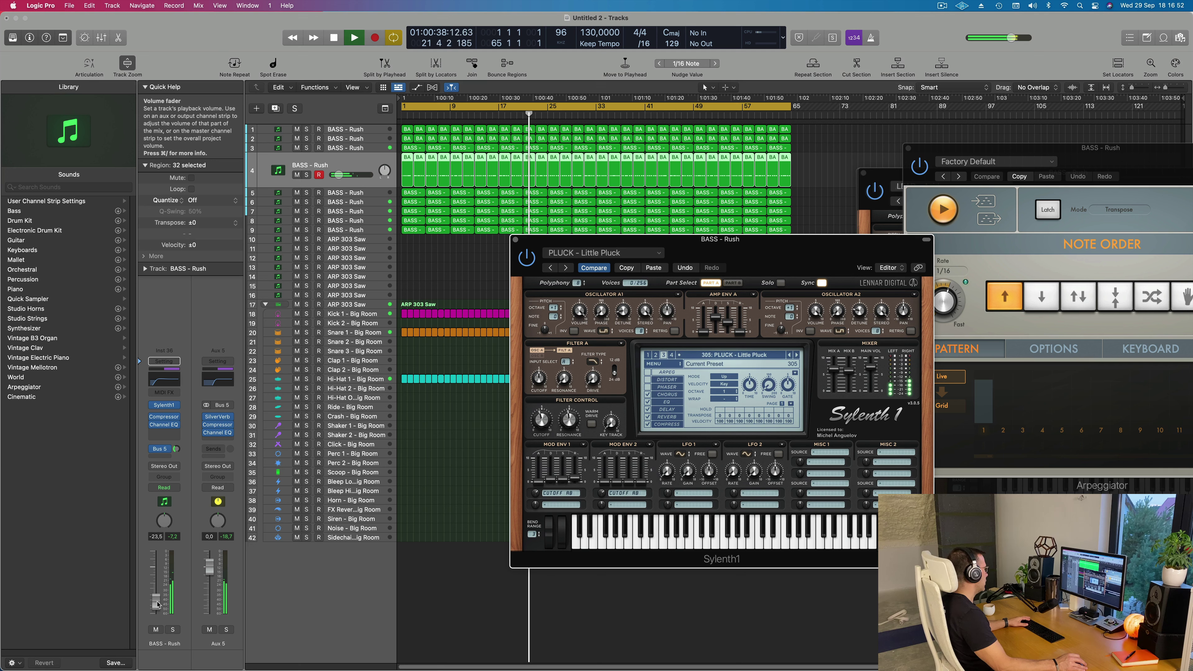
Set track 4's volume to about -12.2 dB for the Little Pluck sound and solo the track briefly to compare.
click(157, 597)
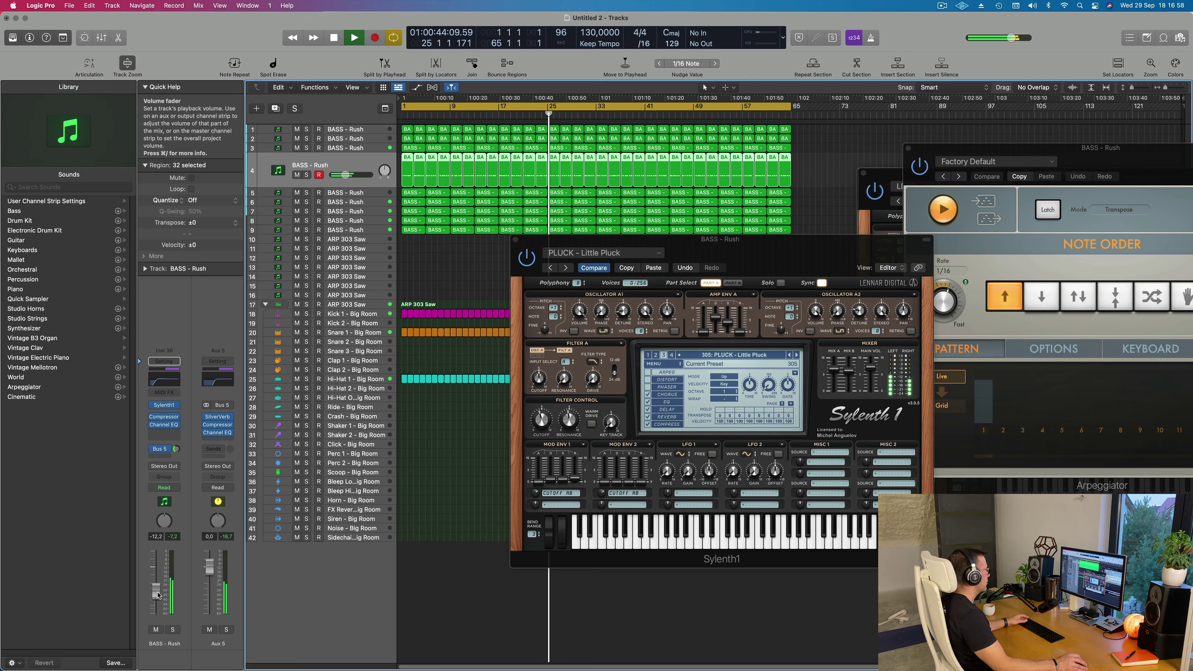
click(174, 630)
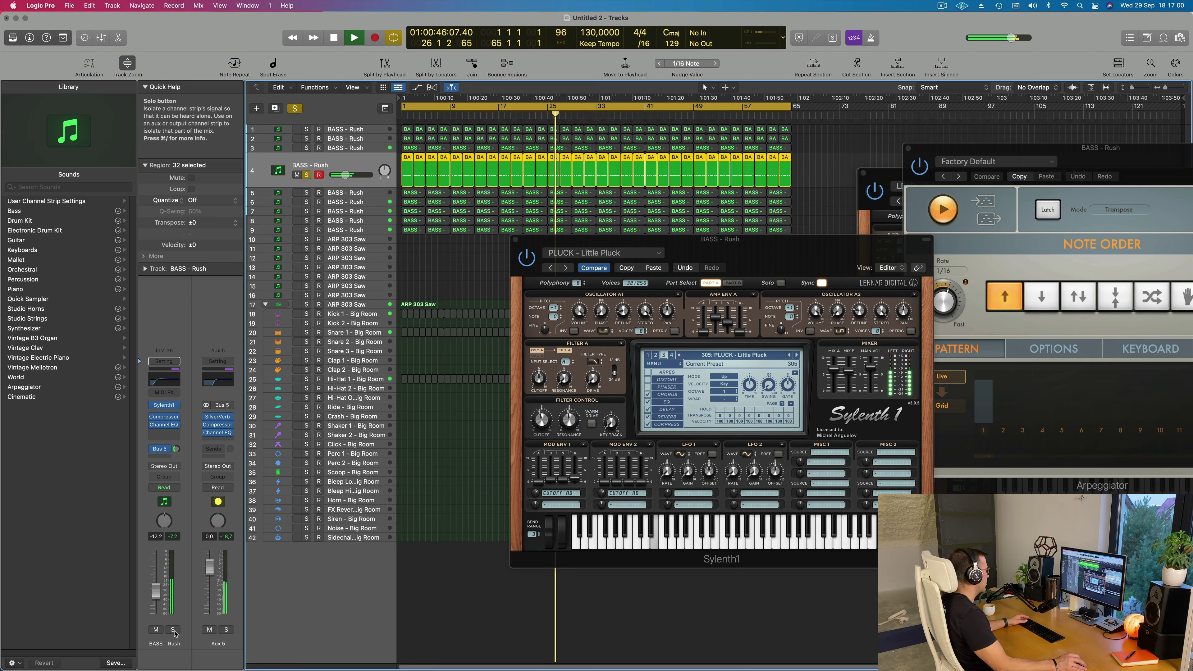
click(174, 632)
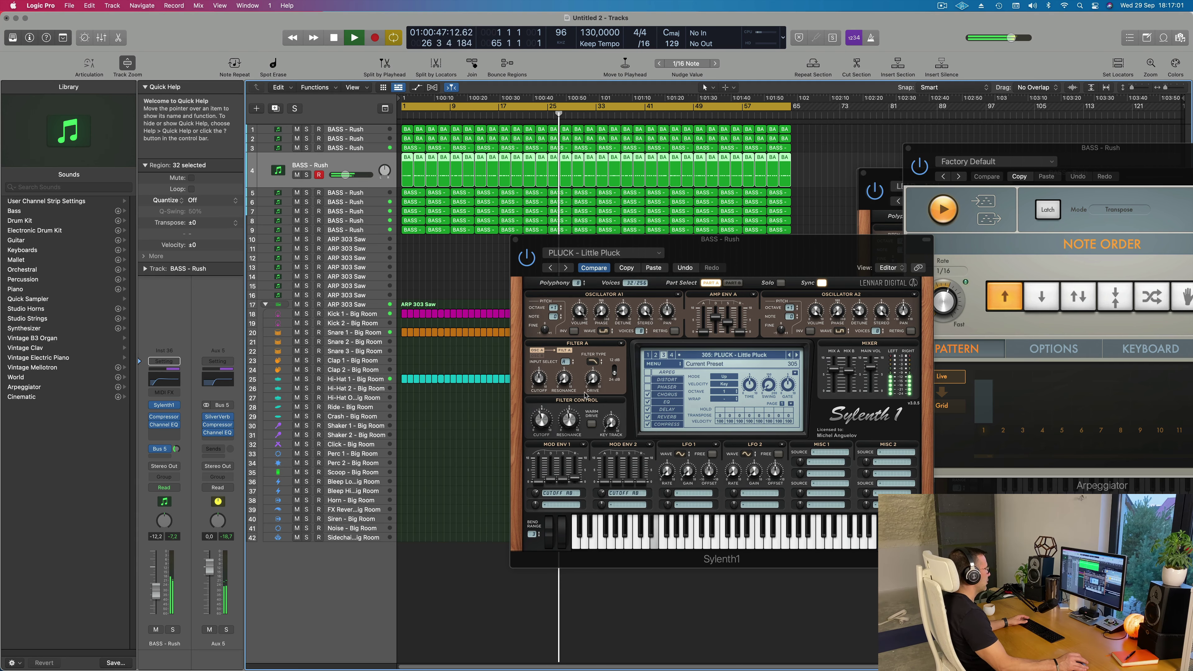
click(631, 266)
Audition further presets up to 309: PLUCK - Nexus Pluck while raising track 4's volume to about -9.0 dB.
click(796, 357)
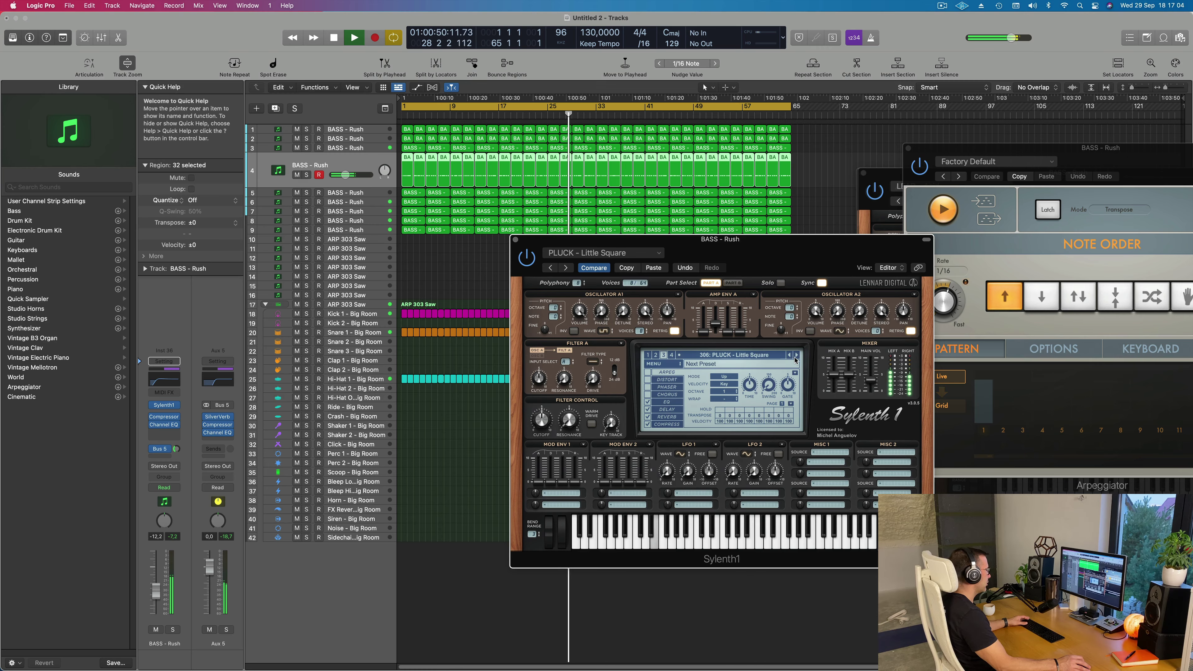
click(795, 356)
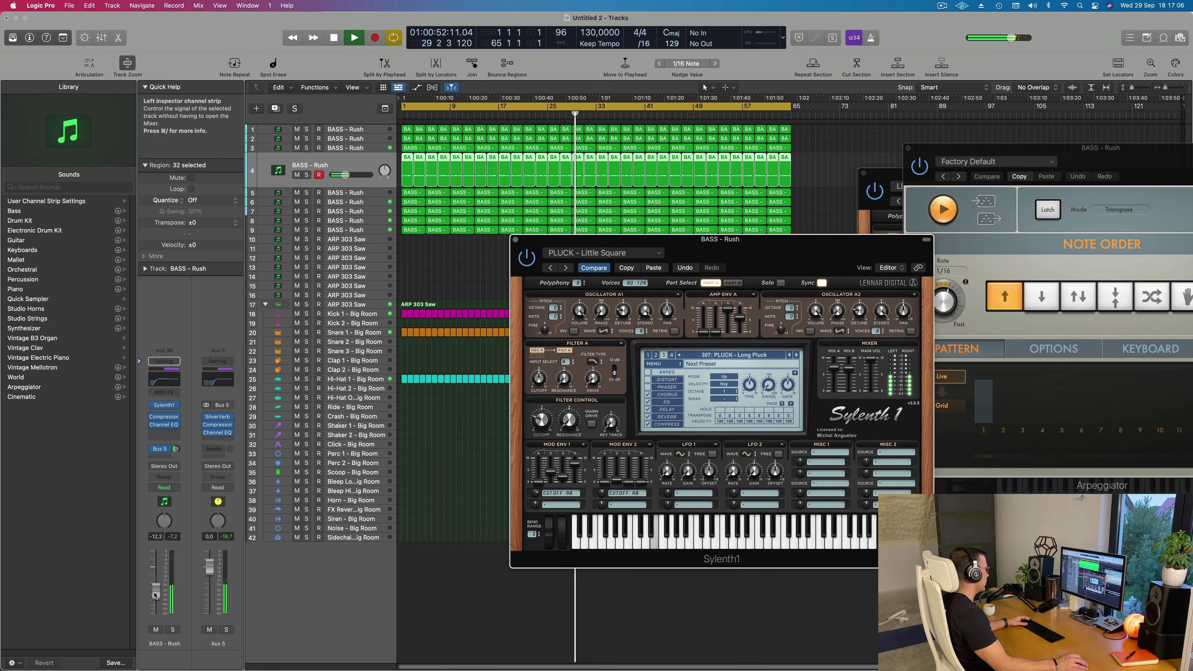
drag(156, 591, 156, 589)
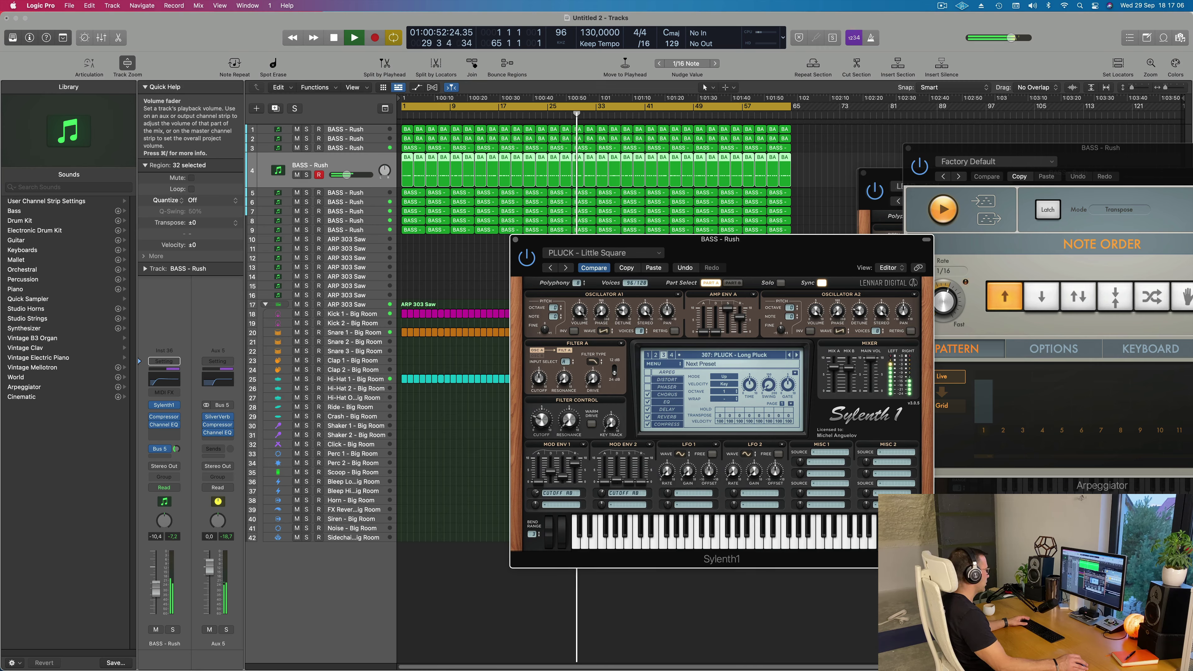
click(796, 356)
click(796, 357)
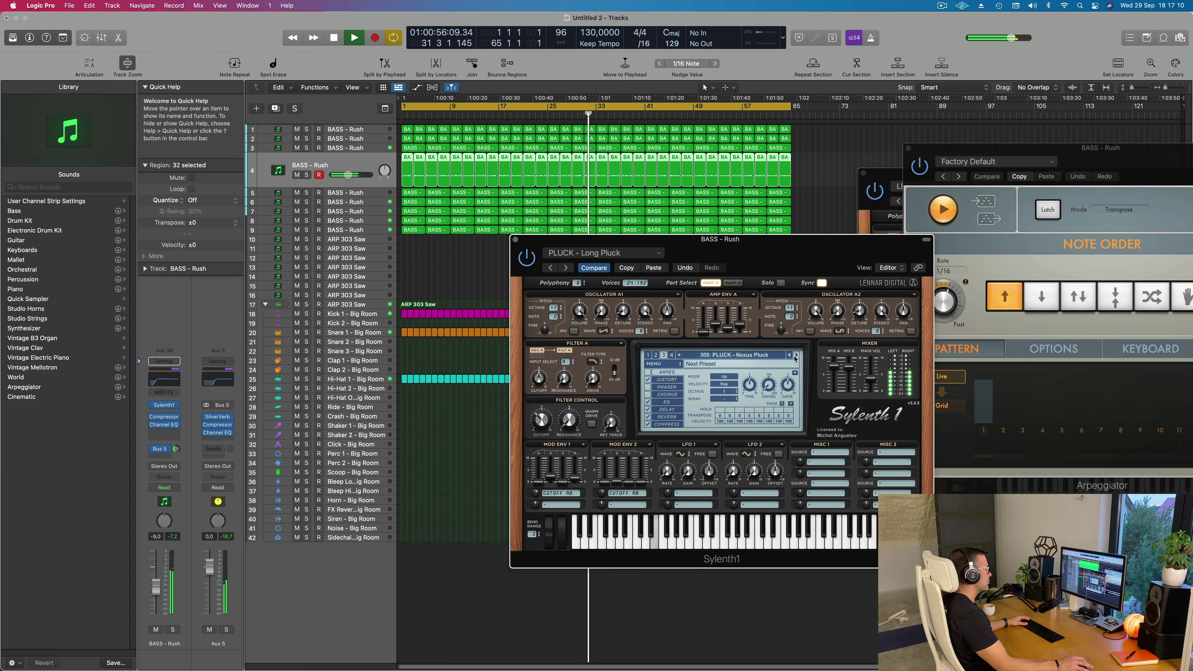
Audition track 4's Sylenth1 presets from 310: PLUCK - Play And Win Chords through 333: PLUCK - Trance Pluck 2.
click(796, 357)
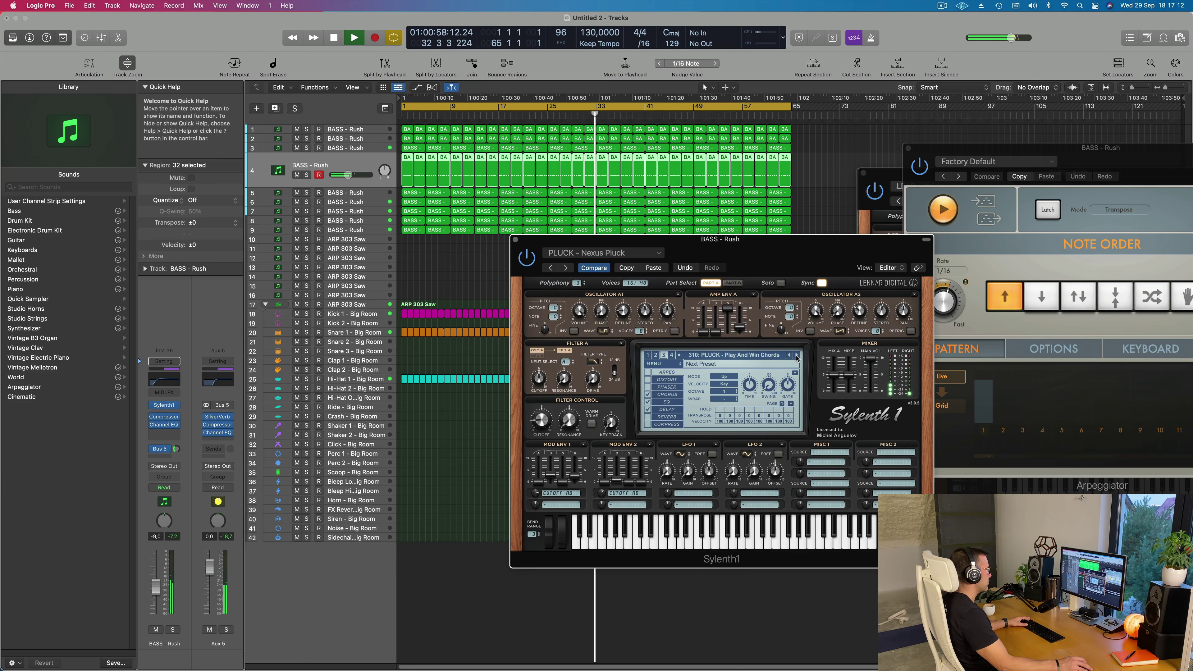
click(796, 357)
click(796, 357)
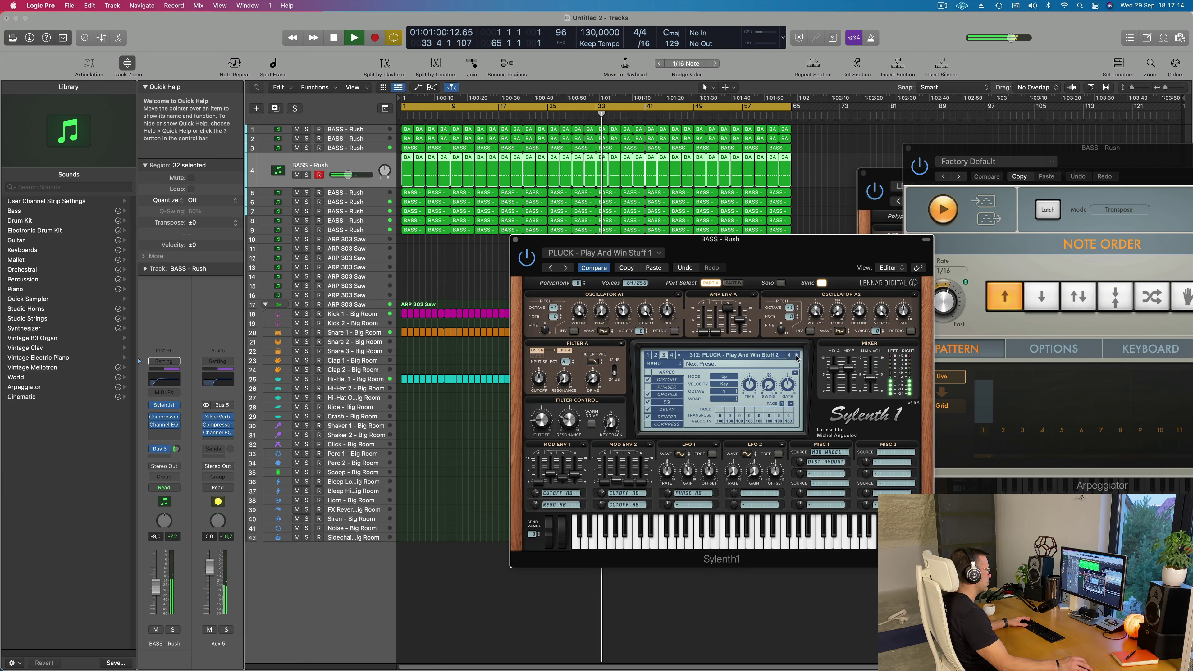
click(796, 357)
click(796, 357)
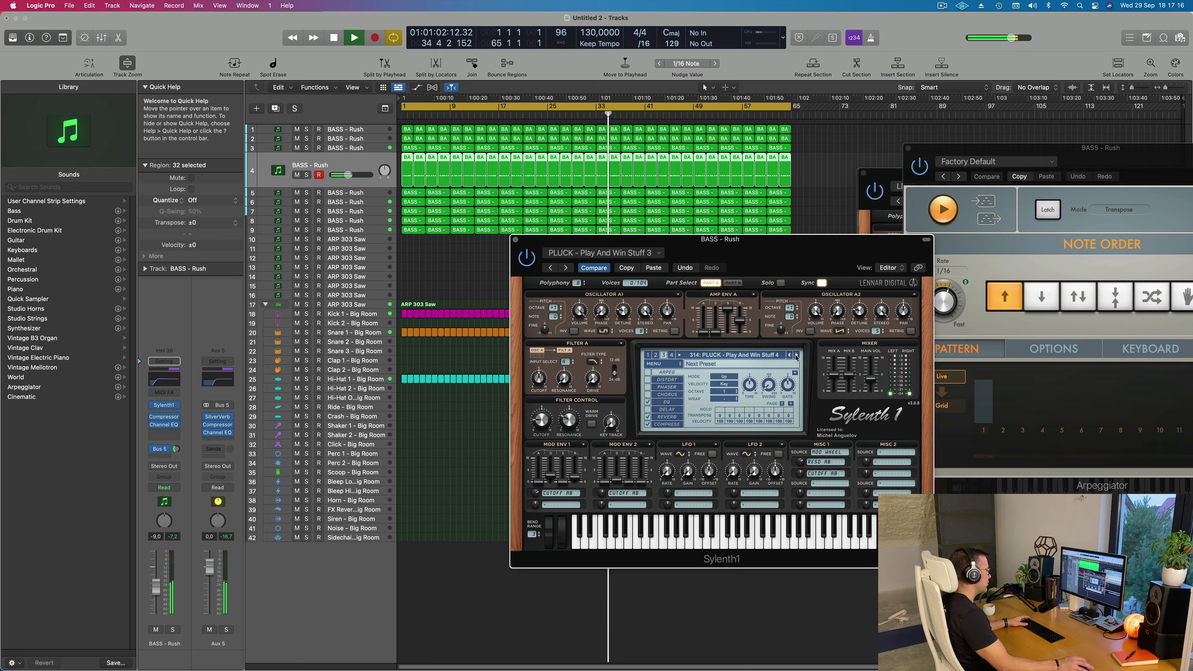
click(796, 357)
click(796, 357)
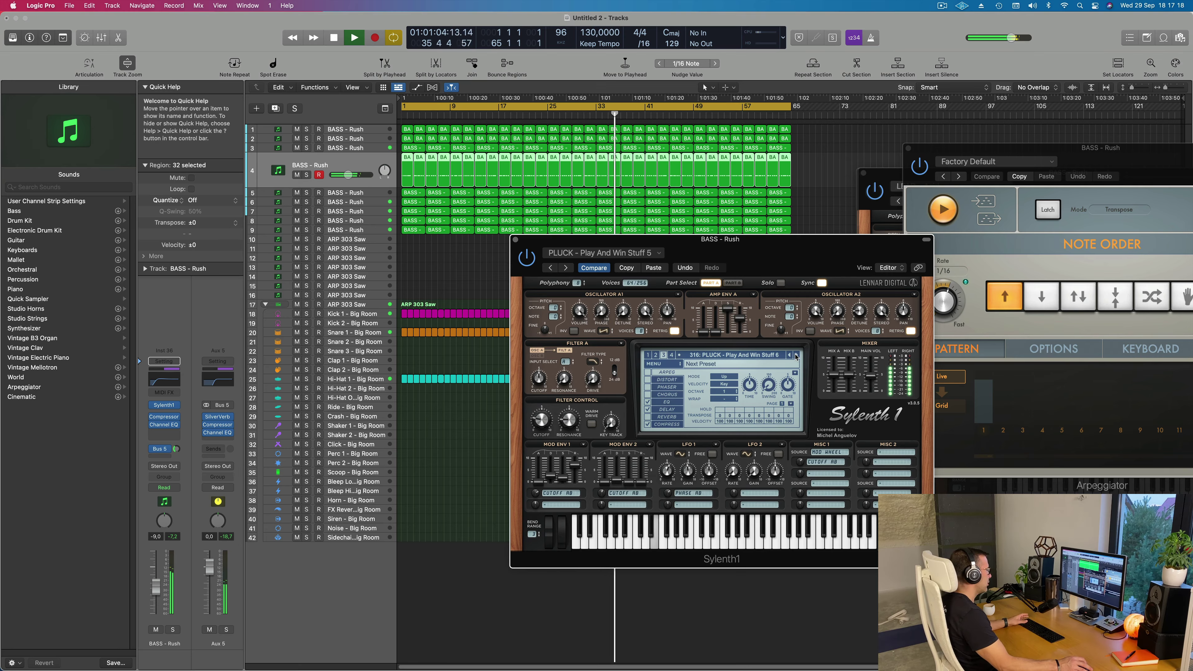
click(796, 357)
click(796, 357)
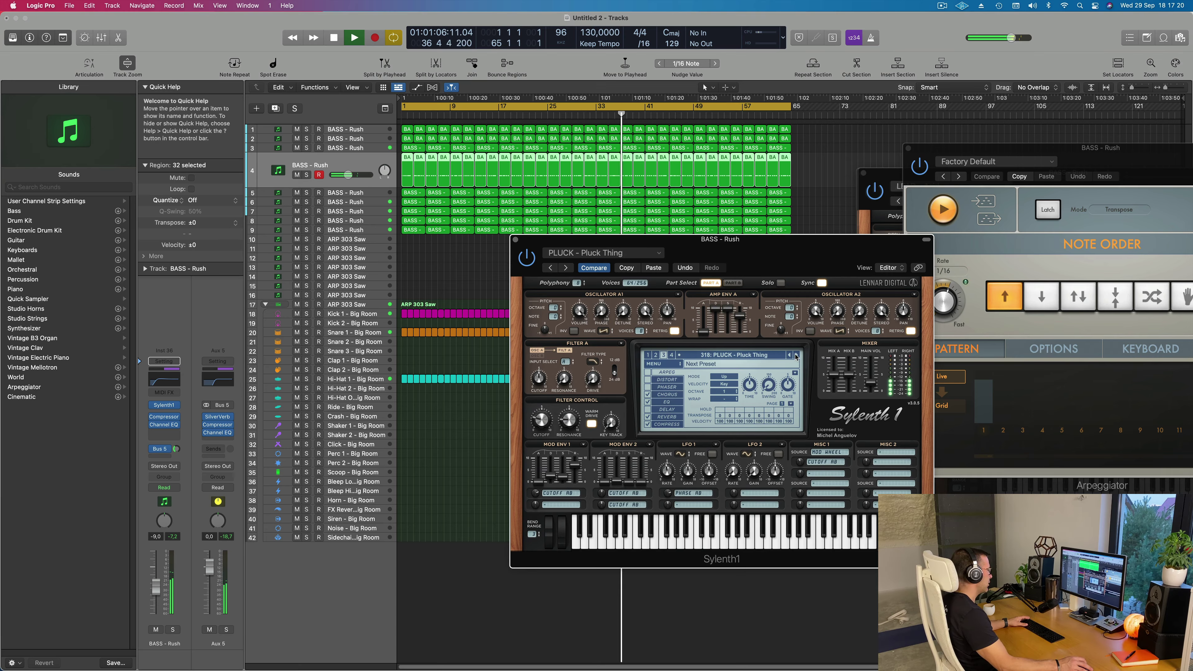
click(796, 357)
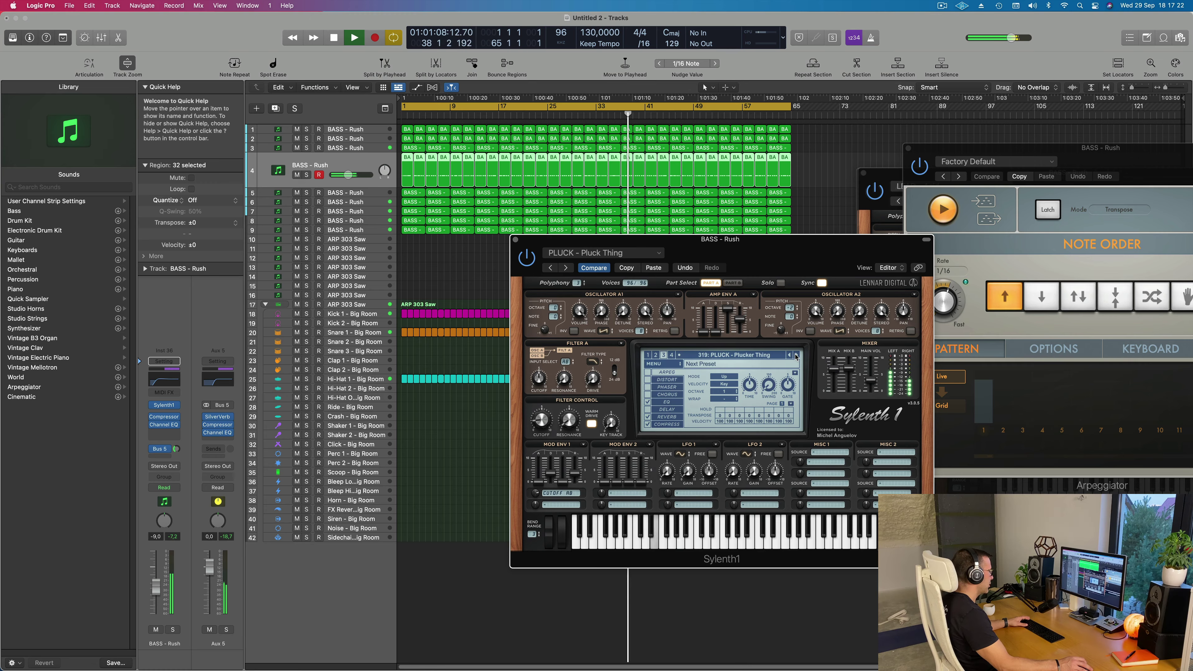
click(796, 357)
click(796, 357)
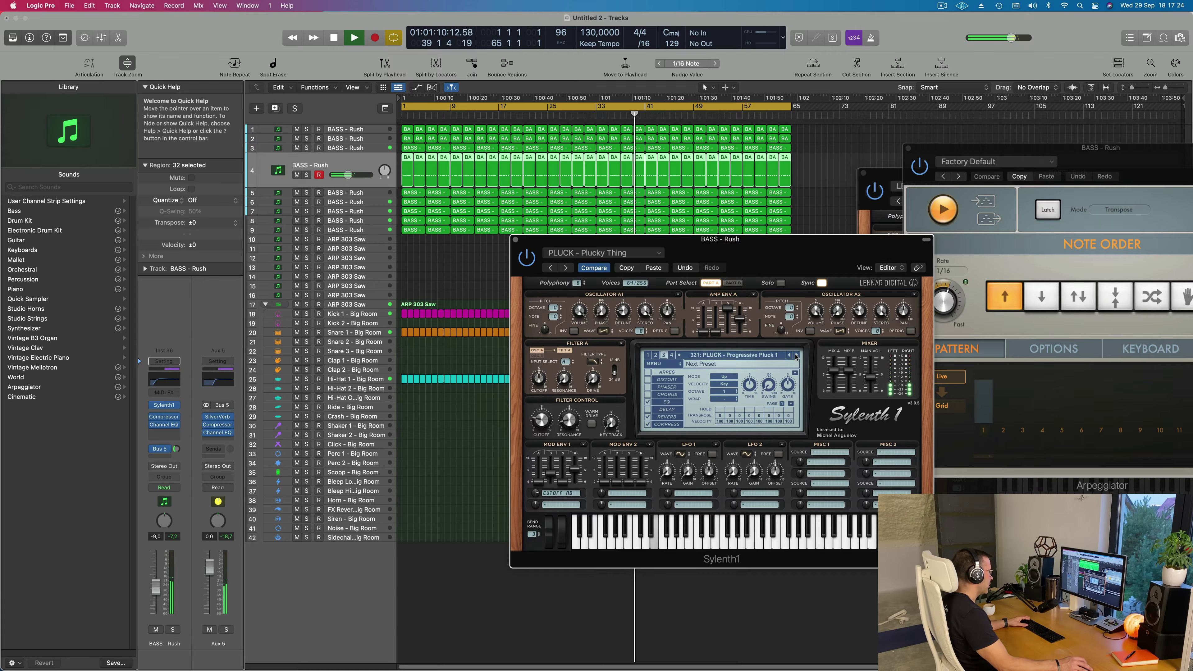
click(796, 357)
click(796, 357)
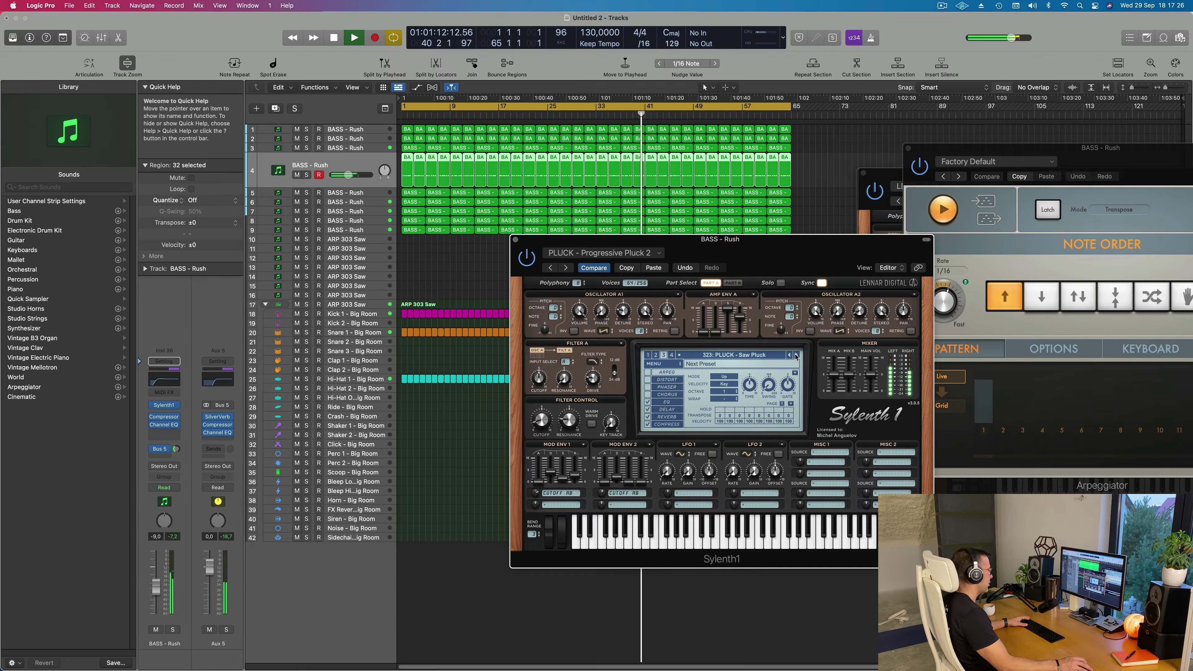
click(796, 356)
click(796, 357)
click(796, 357)
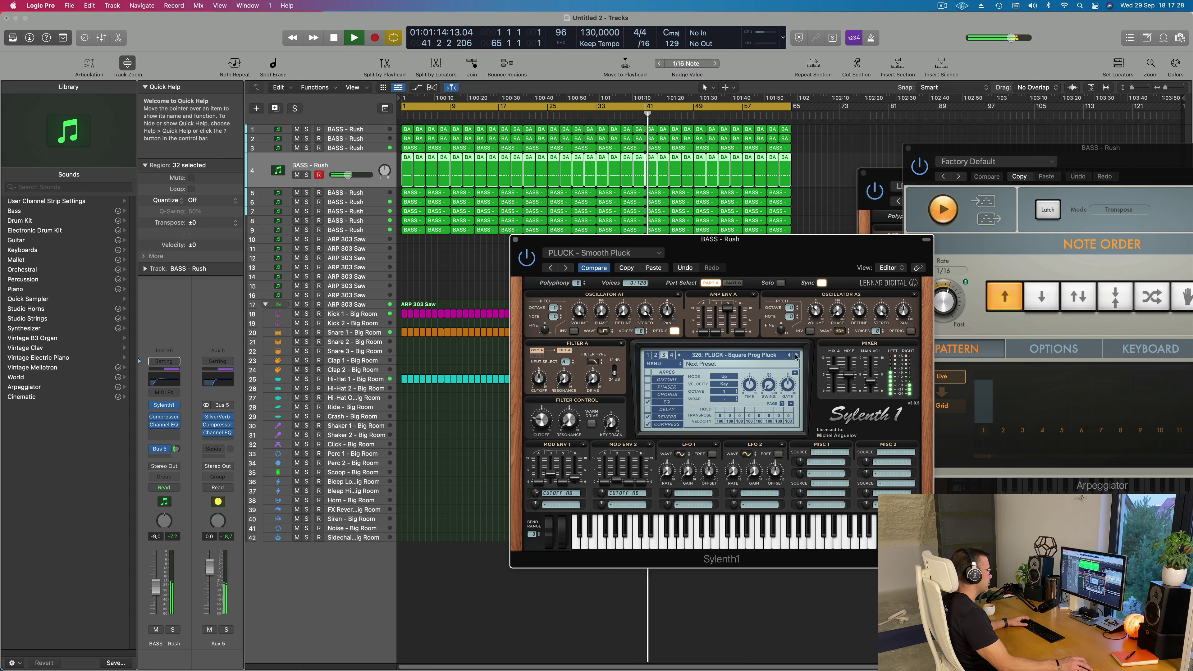
click(796, 357)
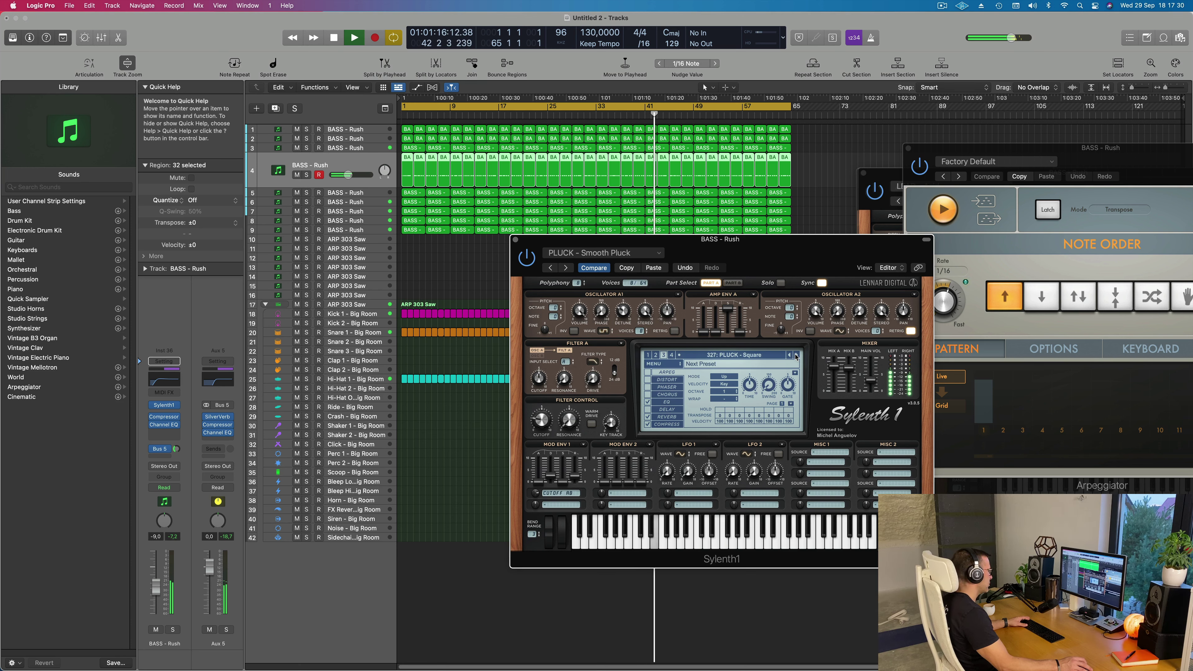
click(796, 357)
click(796, 357)
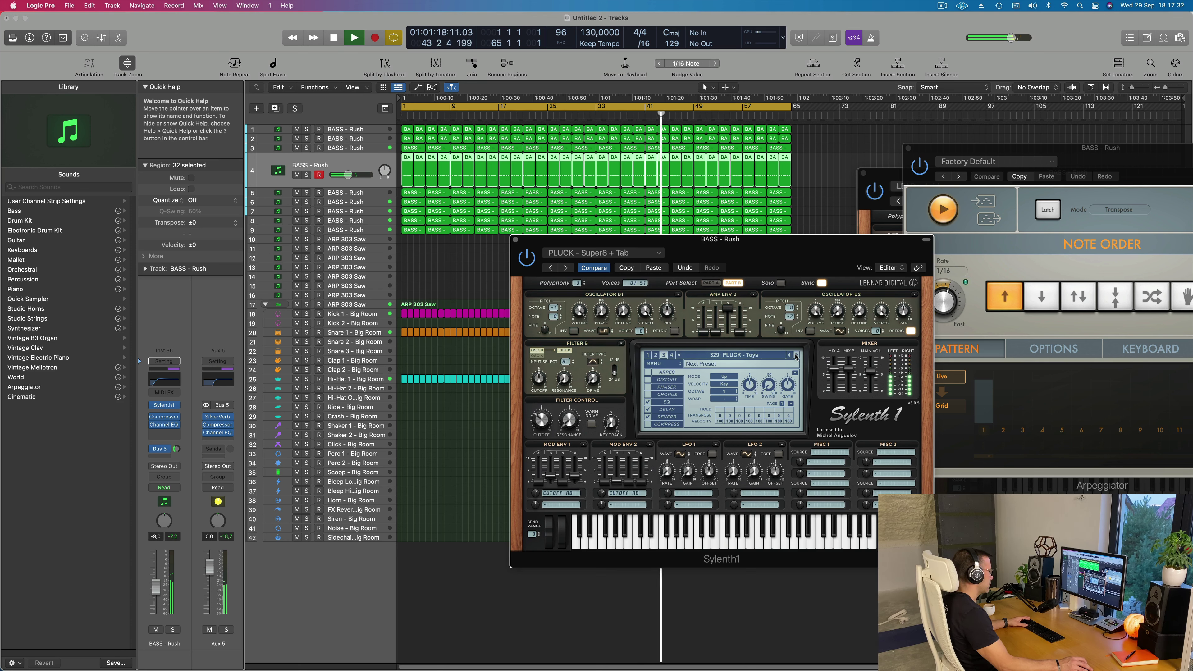
click(796, 356)
click(796, 356)
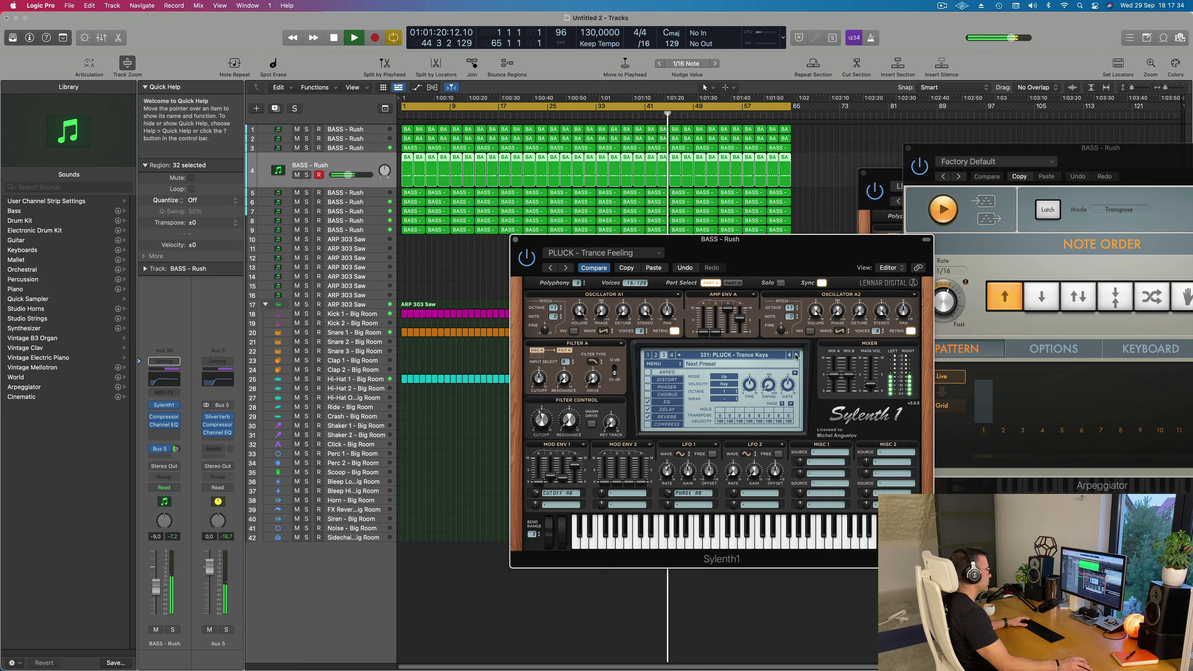
click(796, 357)
click(796, 357)
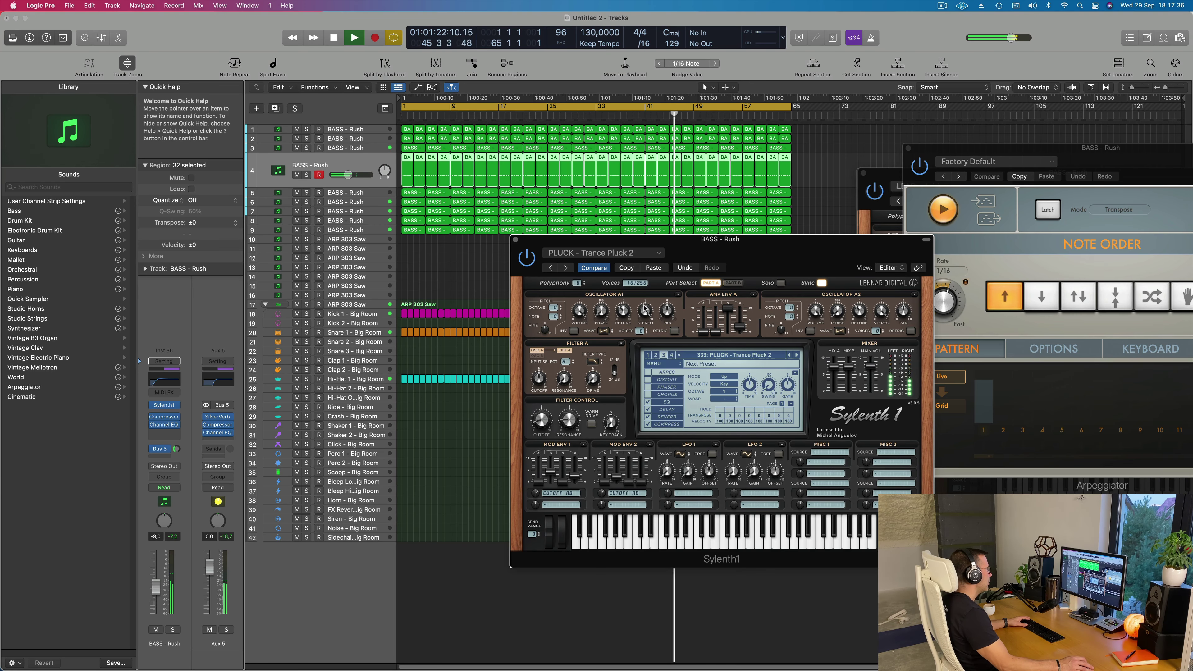
Paste the copied Little Pluck settings back into track 4's Sylenth1, restart playback and close the synth window.
click(653, 268)
drag(826, 251, 643, 229)
key(space)
key(space)
click(332, 217)
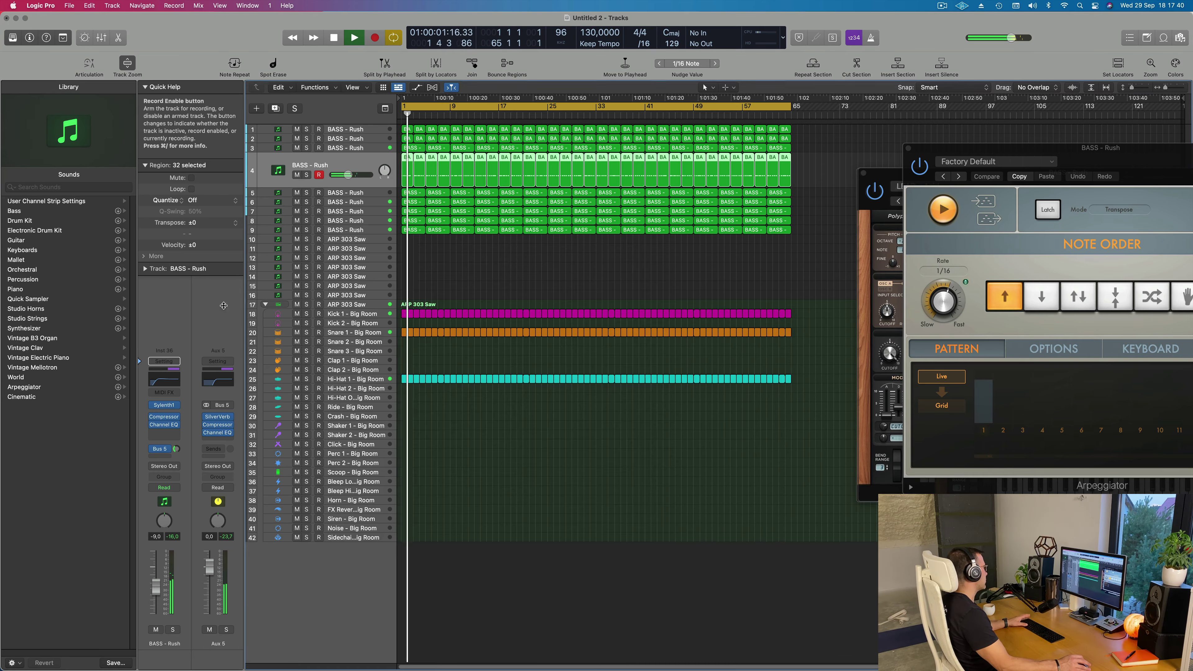
Replay the arrangement from the start and lower track 4's volume to about -13.2 dB.
key(space)
key(space)
drag(155, 587, 156, 594)
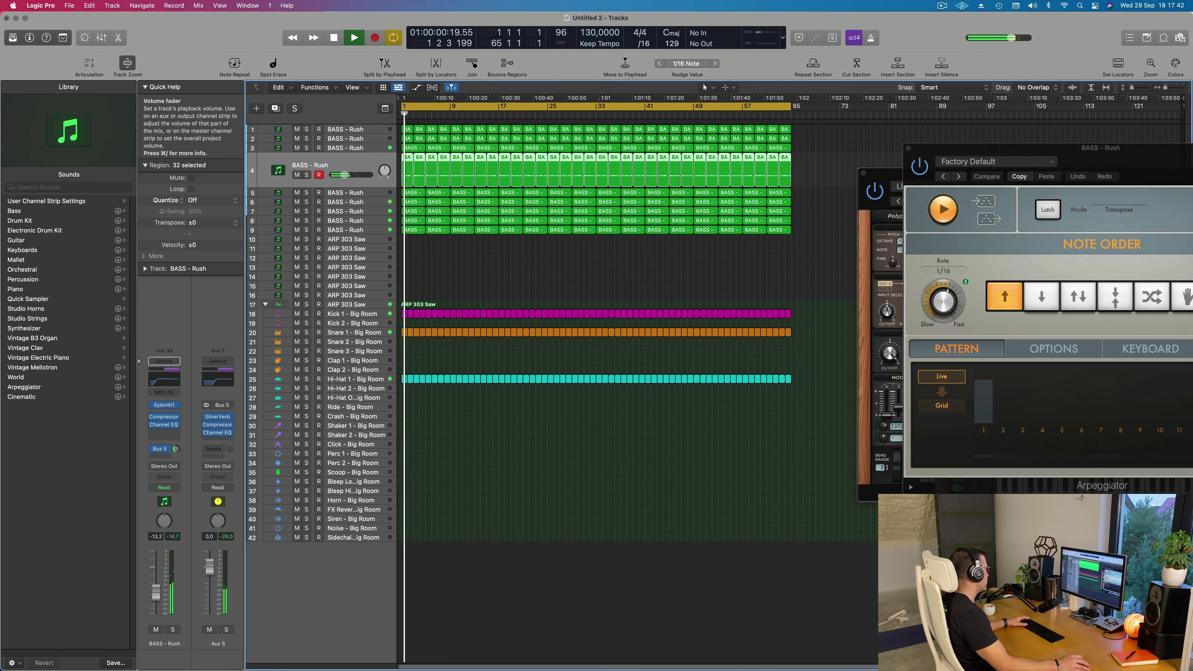
Adjust the Sylenth1 filter cutoff on track 4, raise the track's volume to about -12.4 dB and close the synth window.
click(164, 404)
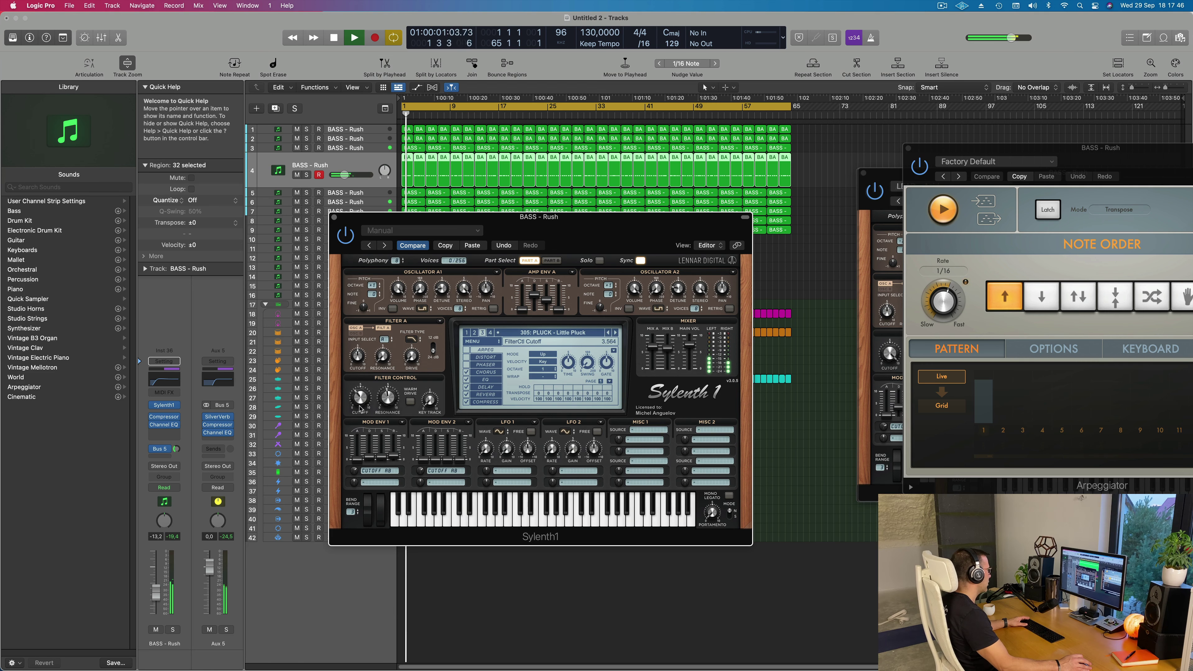
key(space)
key(space)
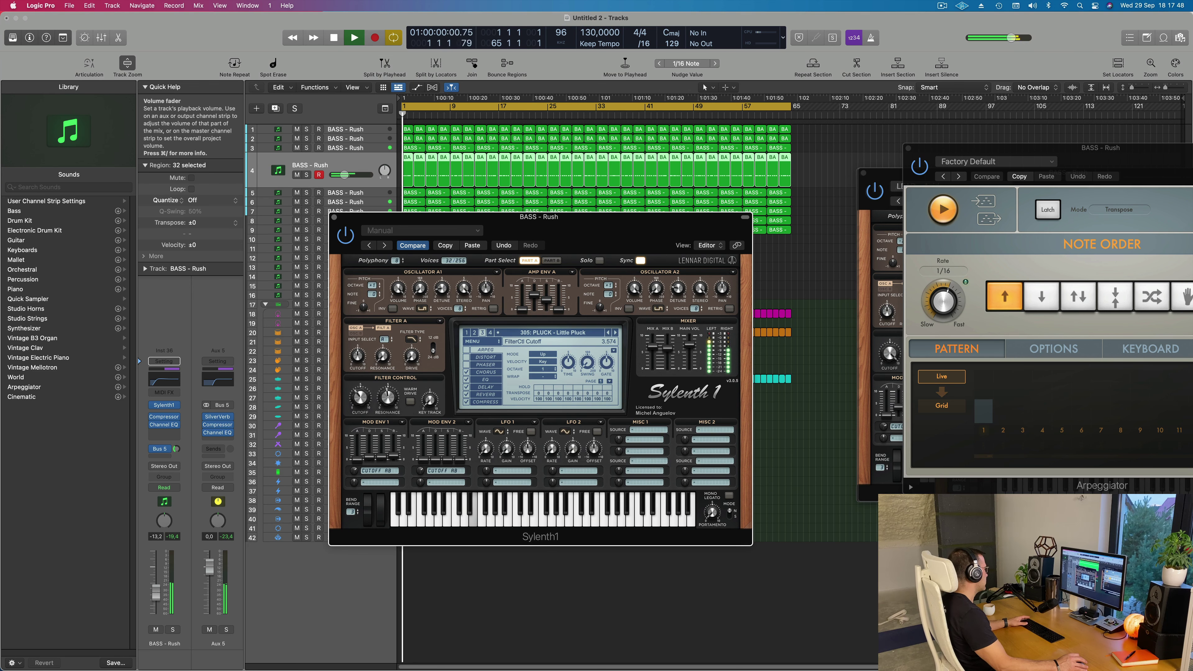
drag(331, 225, 268, 345)
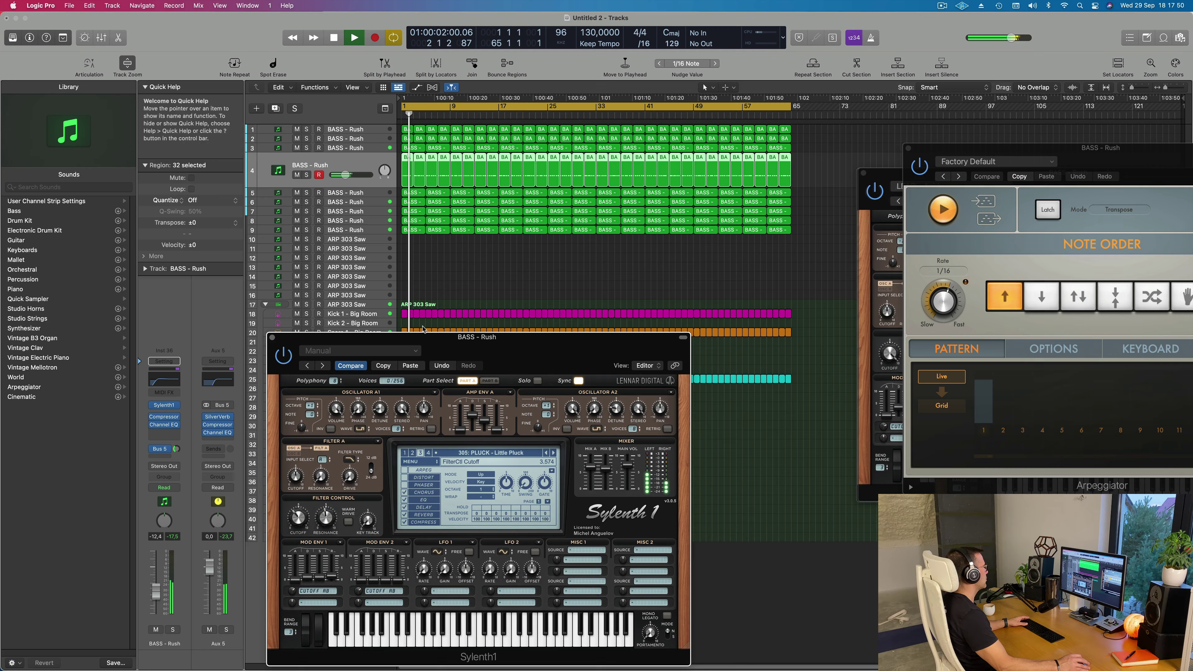
click(272, 337)
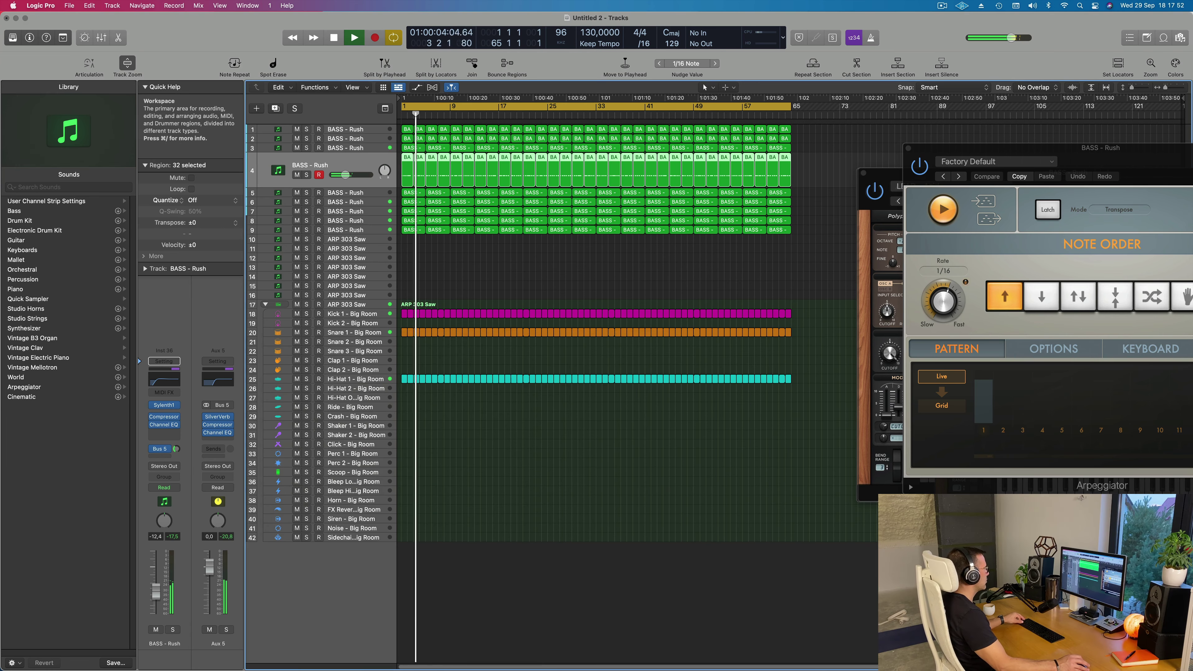
Restart playback, bring track 4's volume down to about -13.2 dB and deselect its regions.
ctrl+alt+click(481, 498)
scroll(481, 499, left, 5)
key(space)
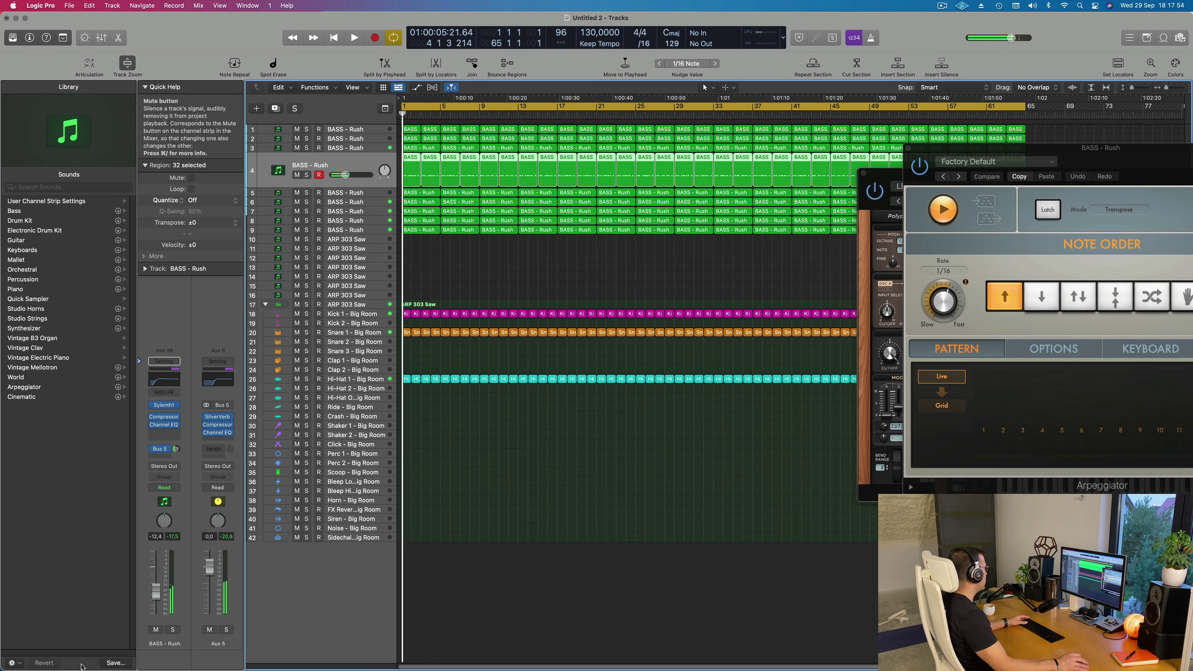
key(space)
drag(155, 591, 155, 595)
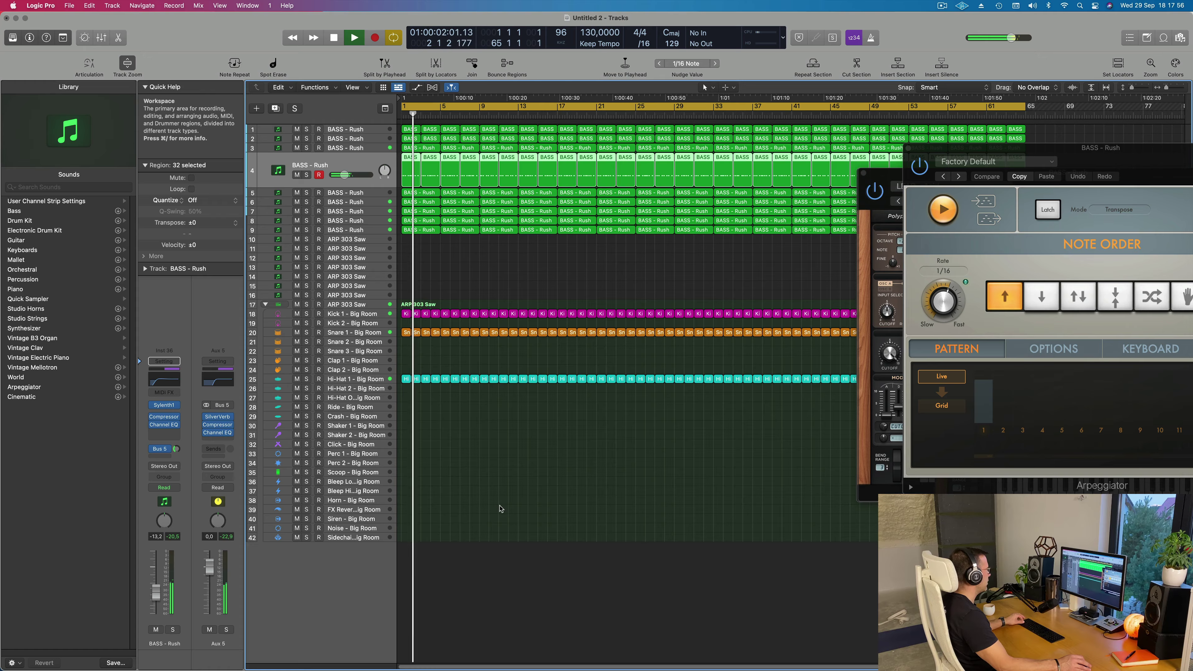
scroll(498, 506, left, 3)
click(535, 264)
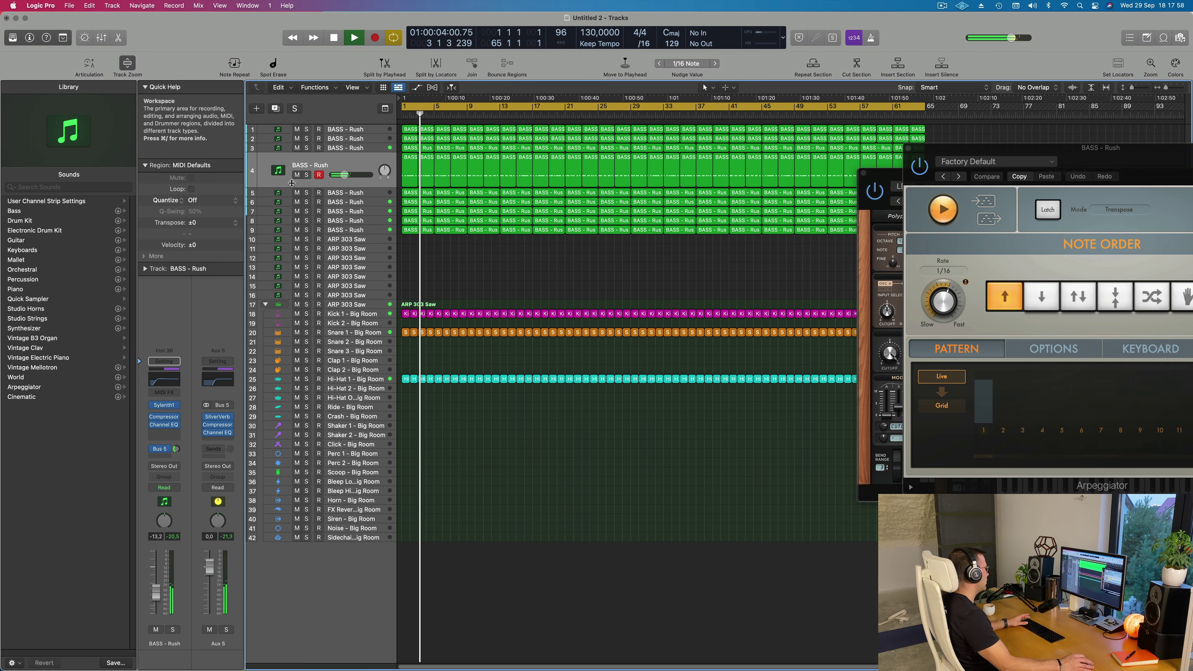
Raise track 5's volume to about -10.2 dB, soloing the track briefly to judge its level.
click(374, 194)
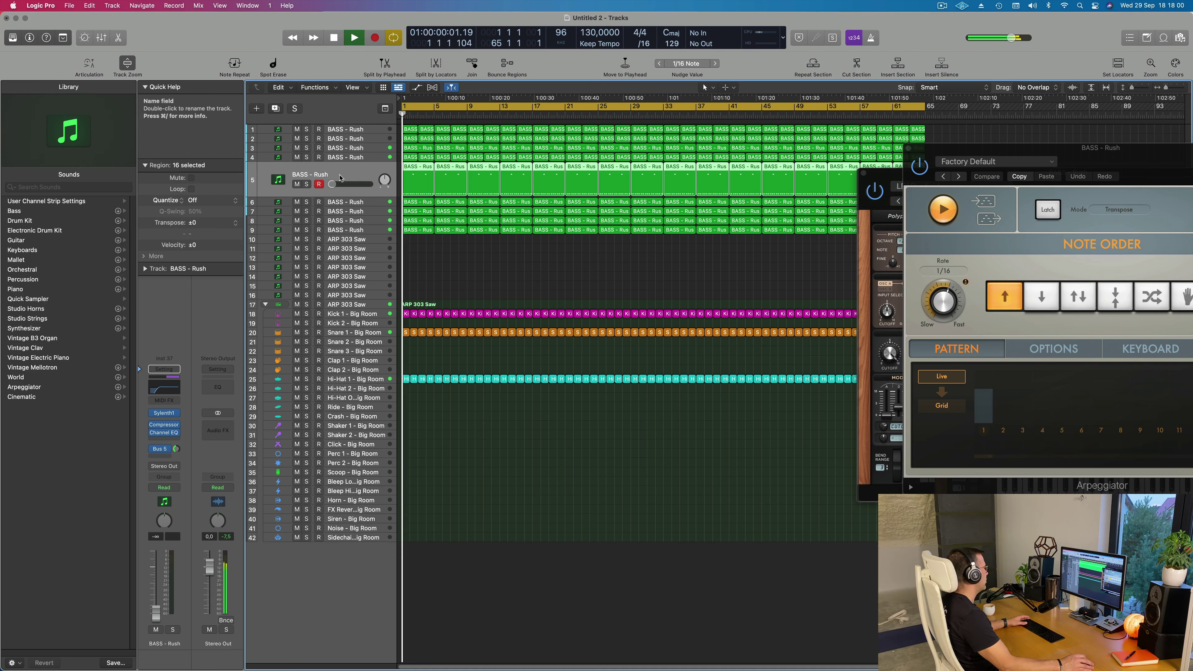
key(space)
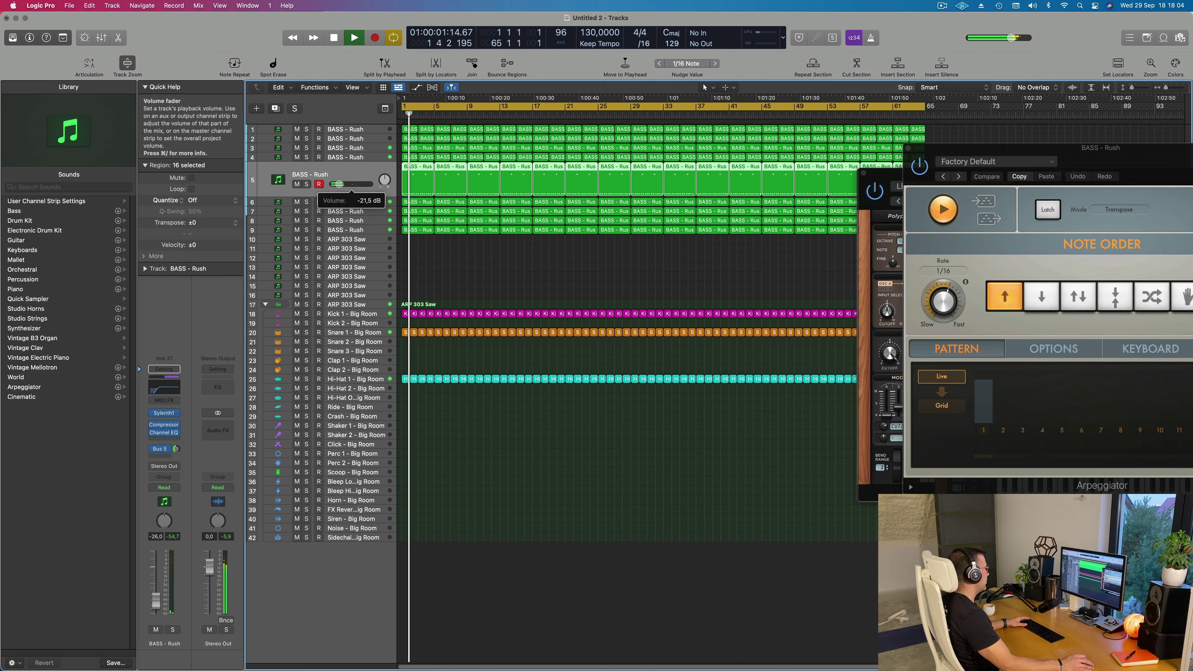
key(s)
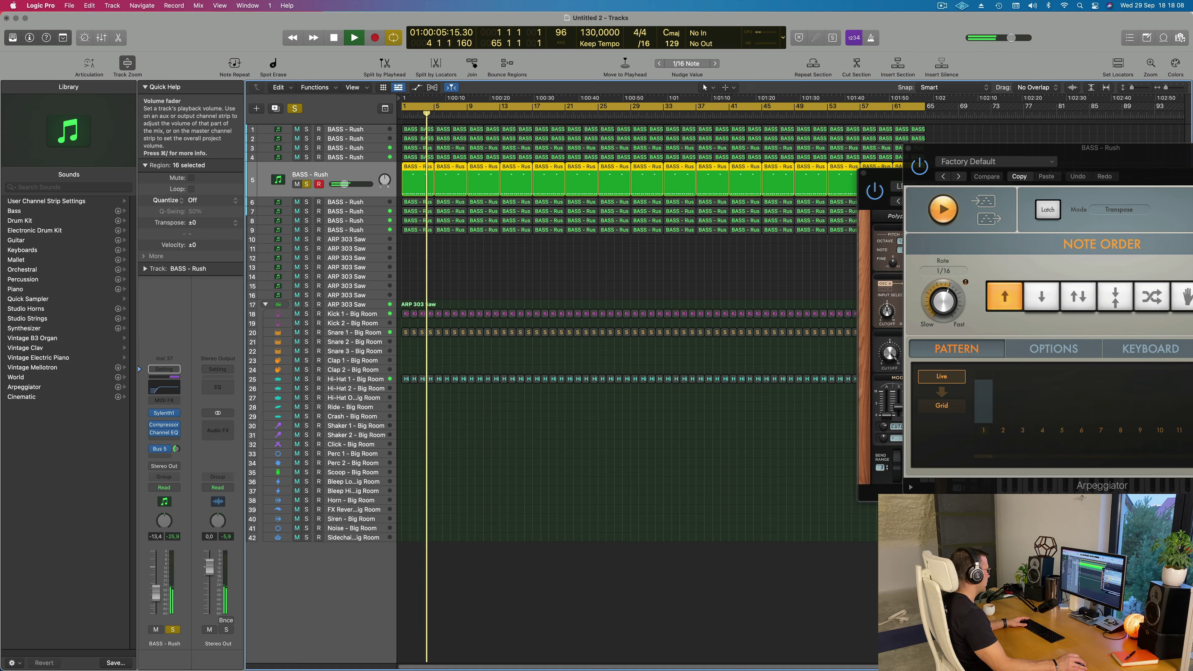
key(s)
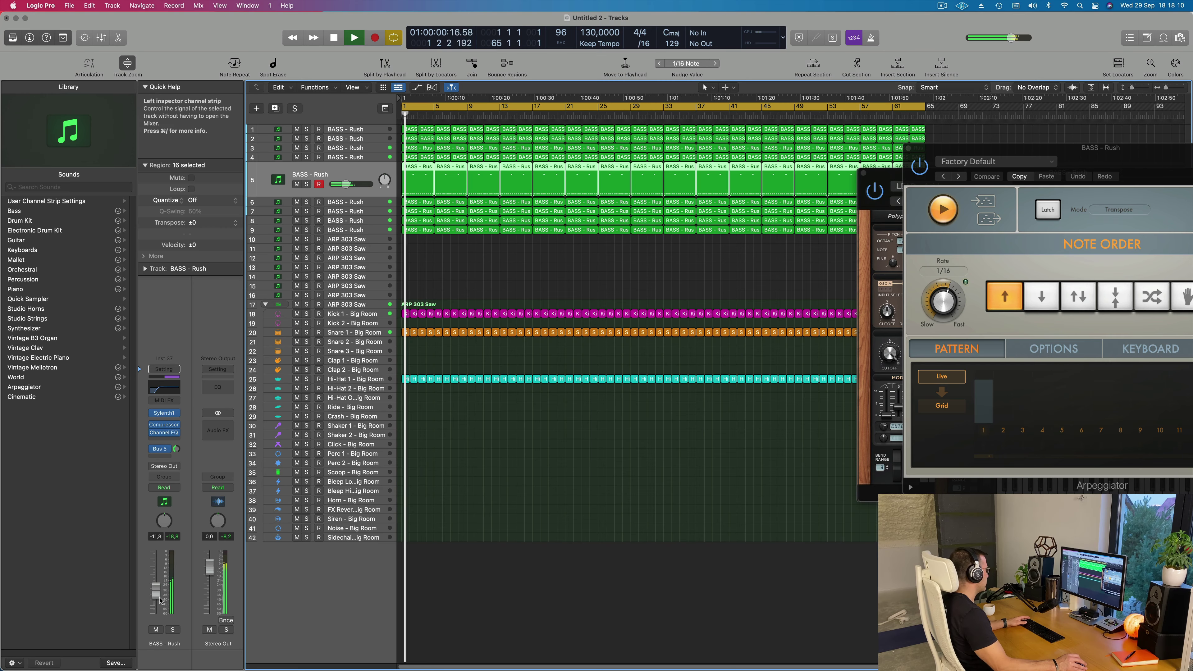
drag(153, 594, 152, 590)
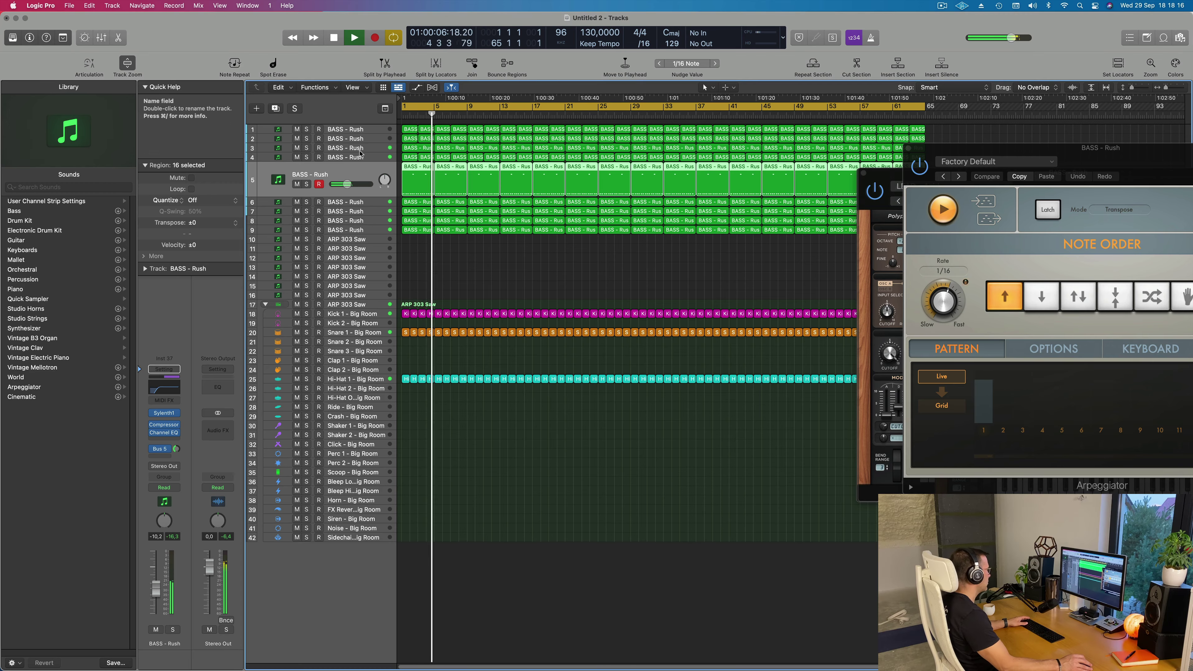
Move track 5 to the top of the track list, pull its volume fully down and return playback to the start.
drag(366, 179, 369, 120)
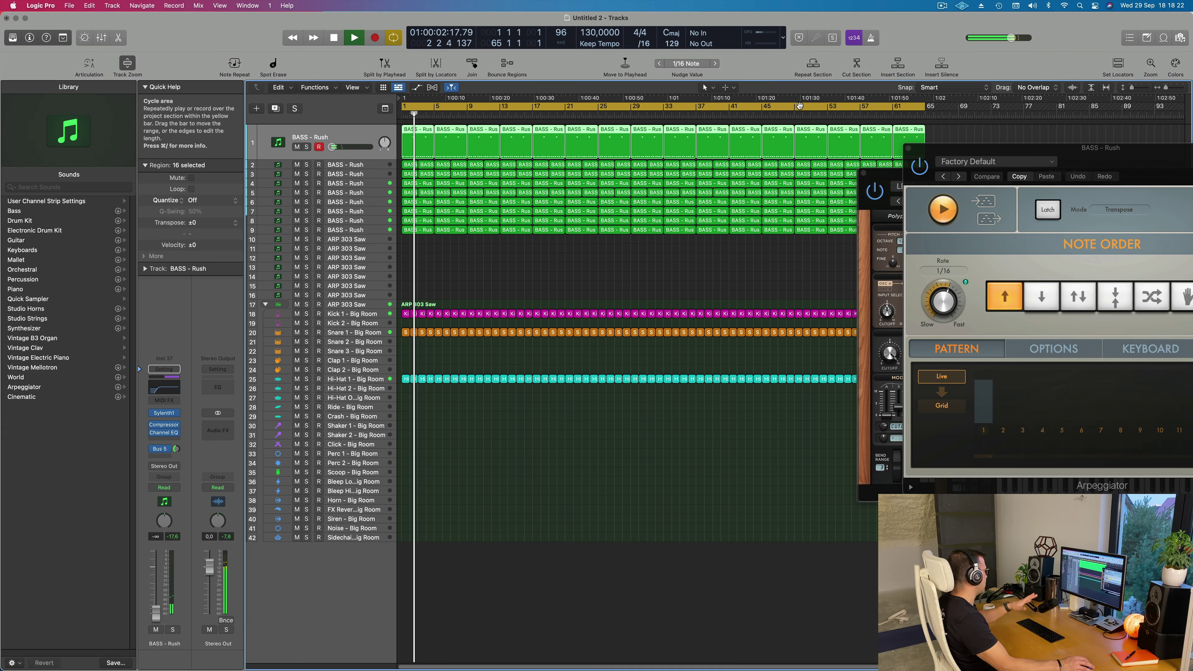
click(473, 294)
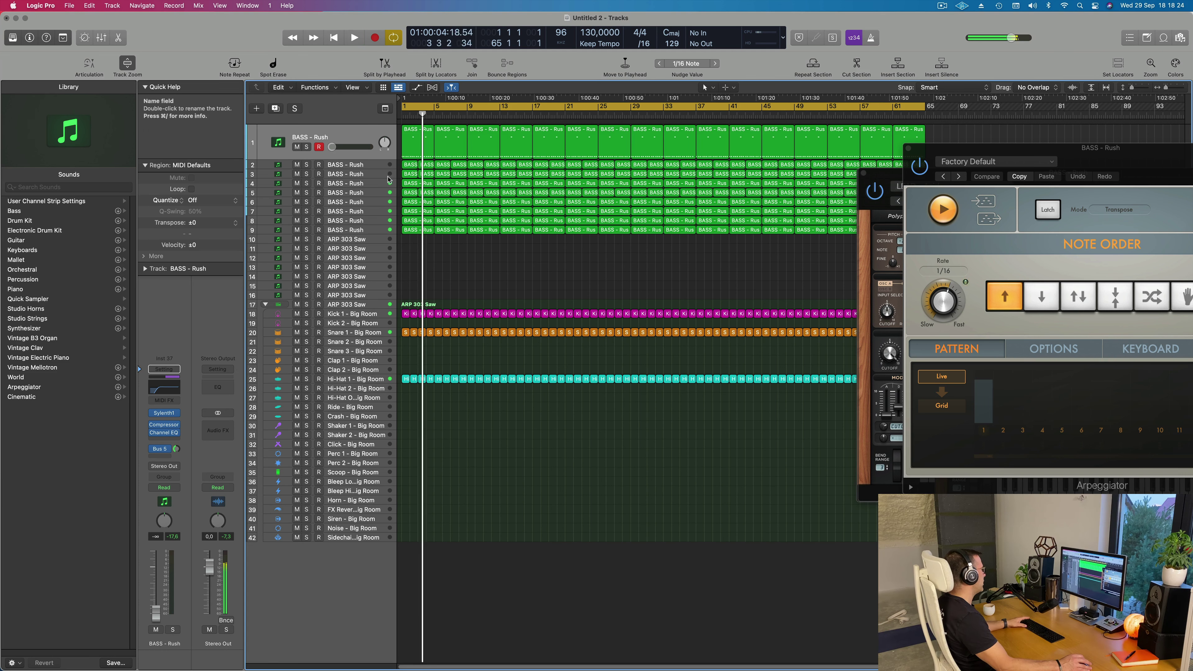
key(Return)
Check the BASS - Rush tracks 2 and 4 by briefly soloing each in turn during playback.
click(372, 168)
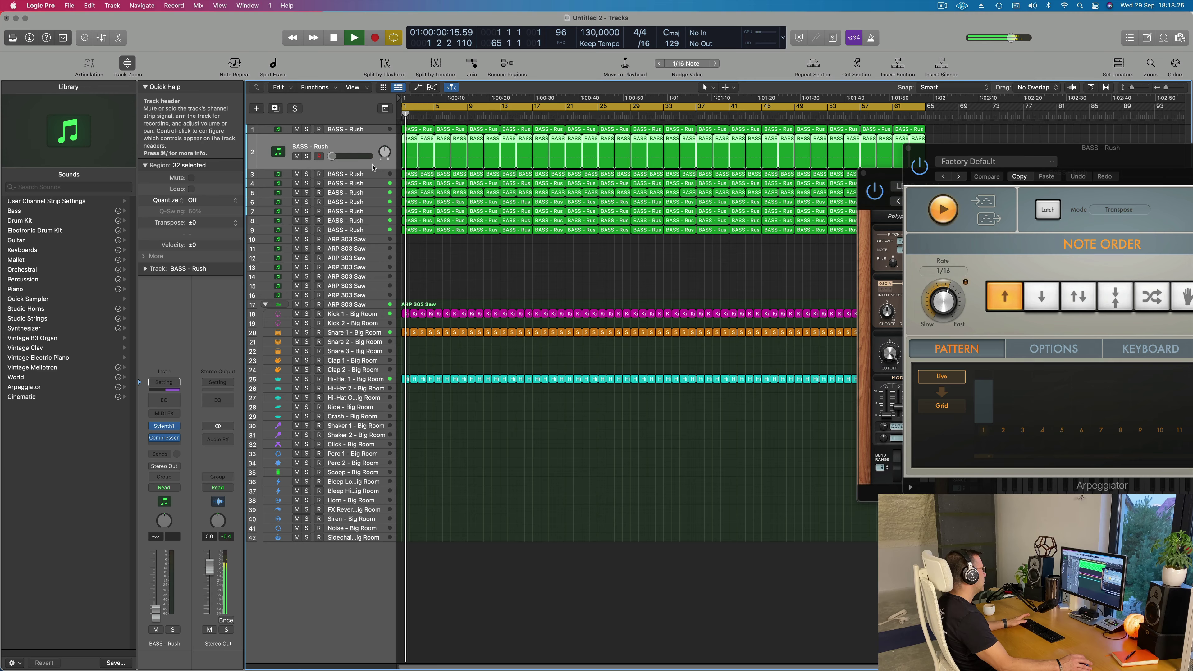
click(306, 156)
click(306, 157)
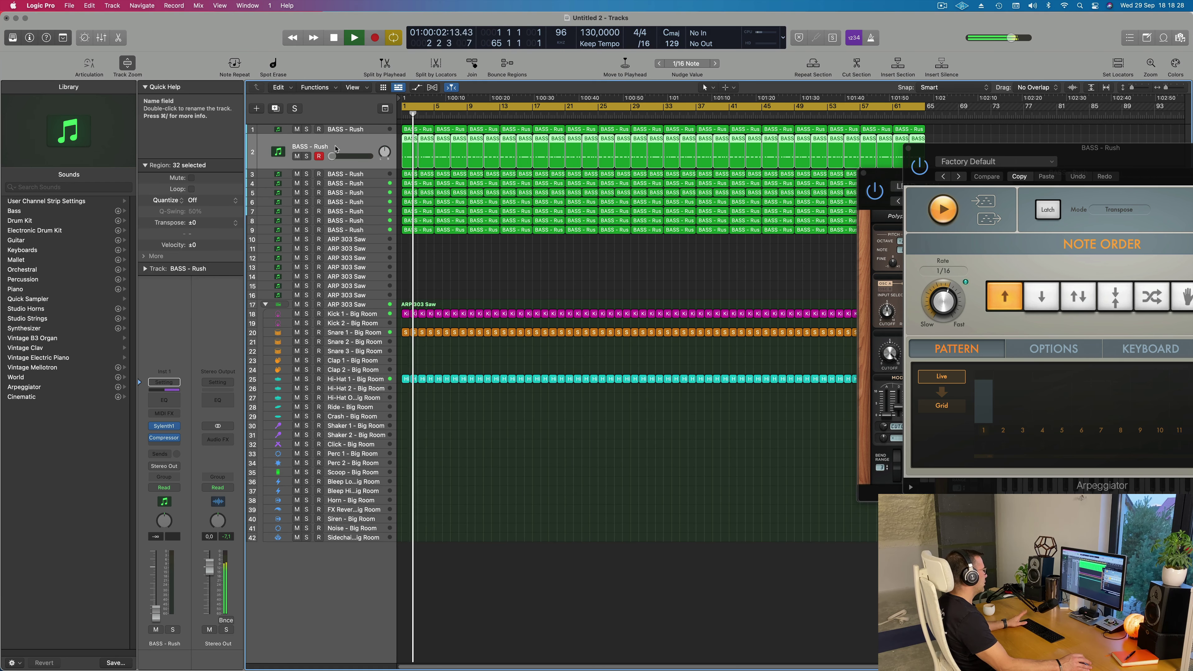
click(377, 185)
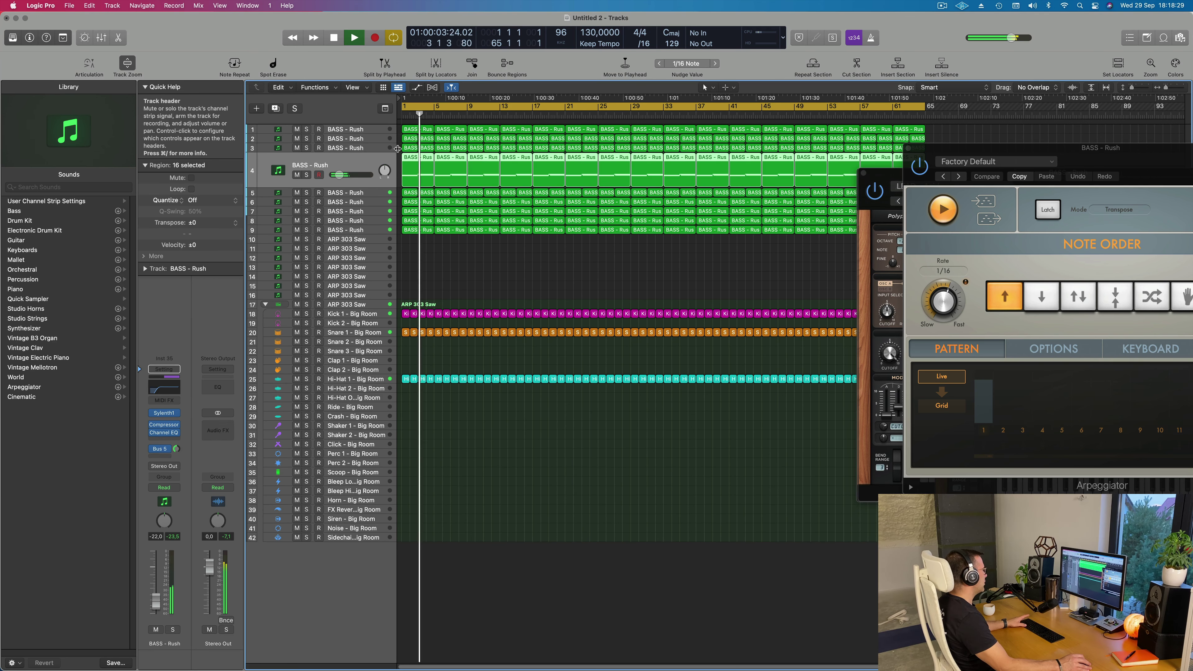
click(307, 176)
click(307, 176)
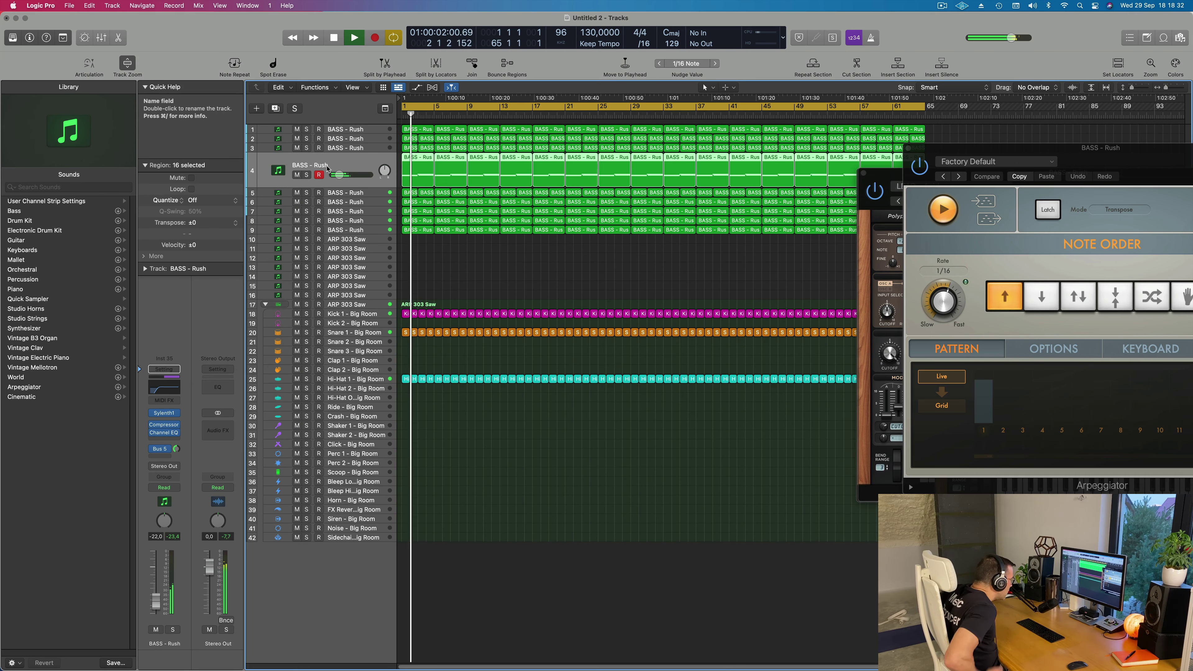